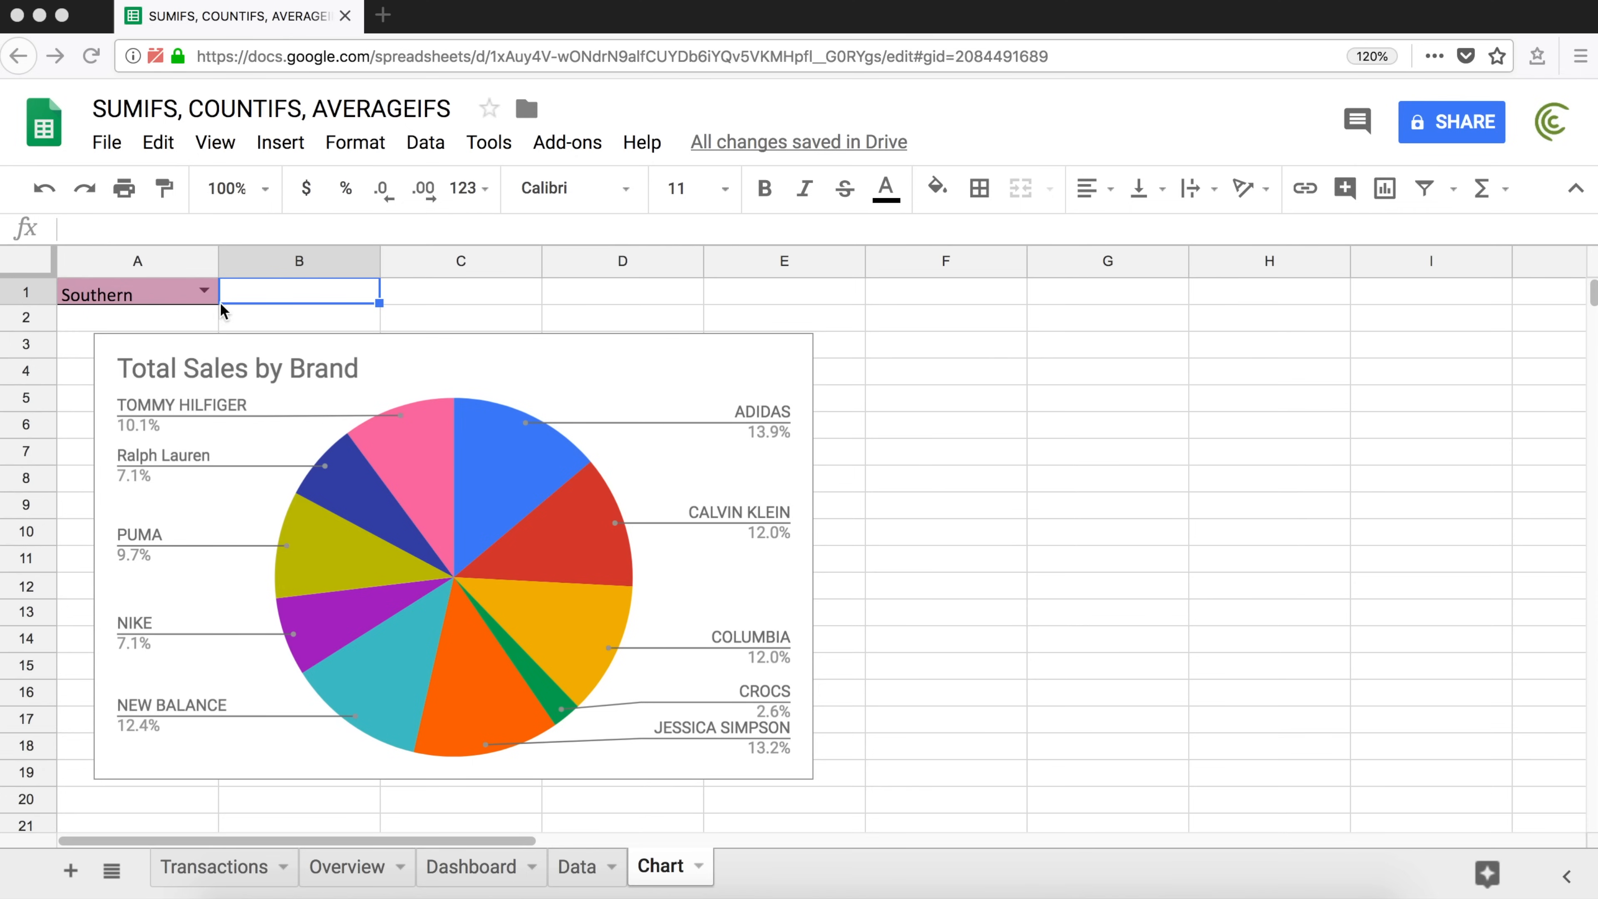
Switch the region in cell A1 to Midwestern, Northeastern and finally Western to compare the brand sales pie chart.
click(206, 294)
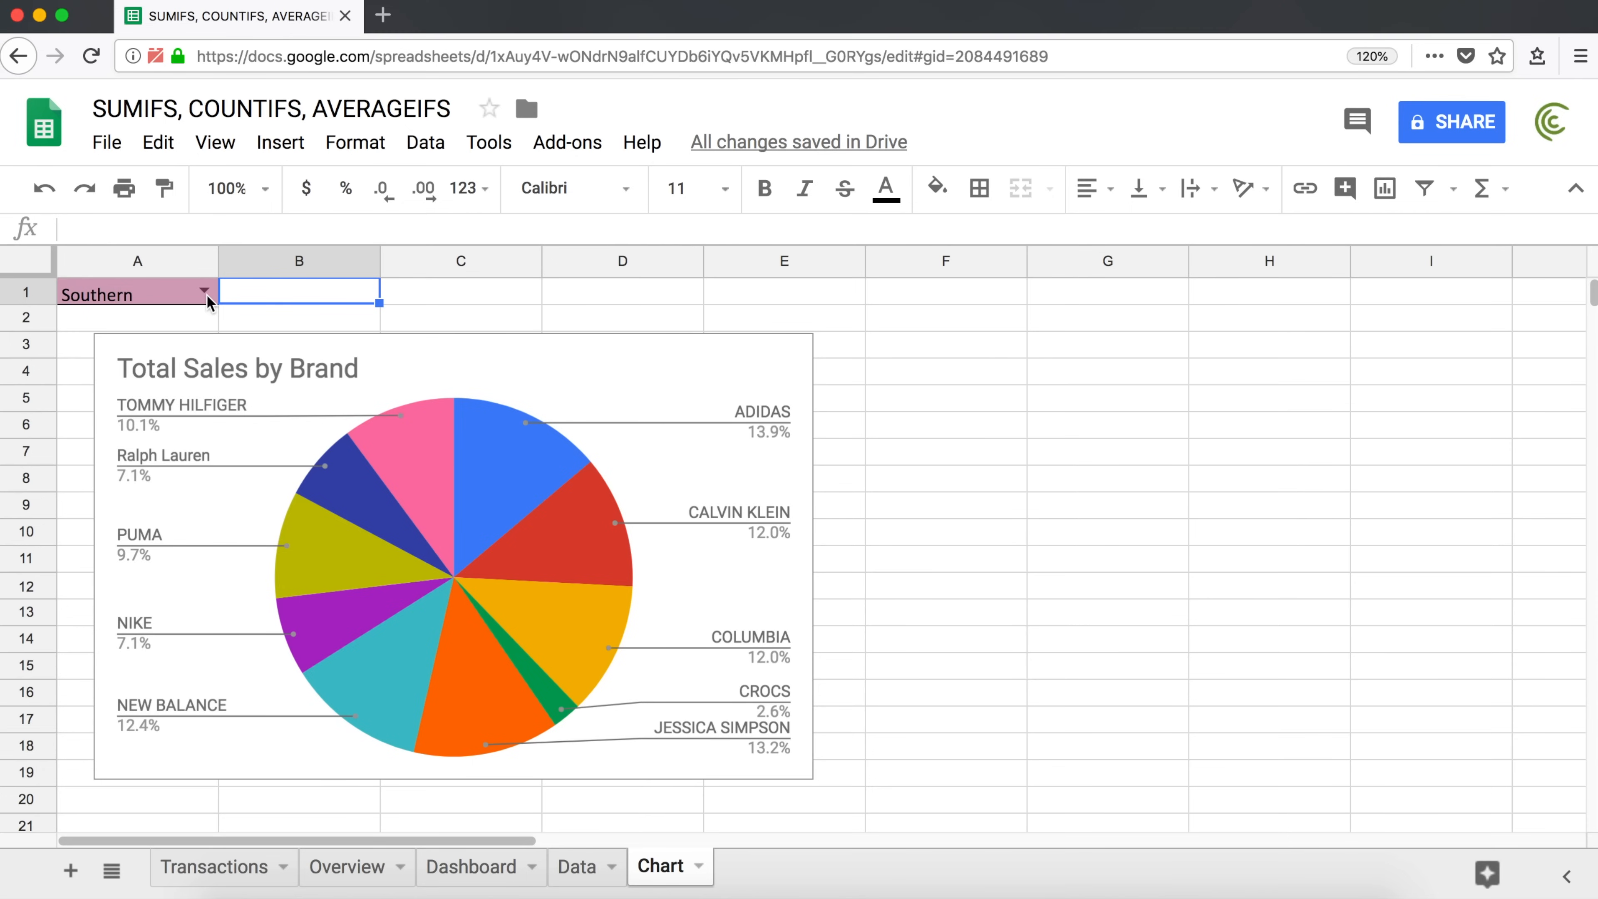
click(205, 293)
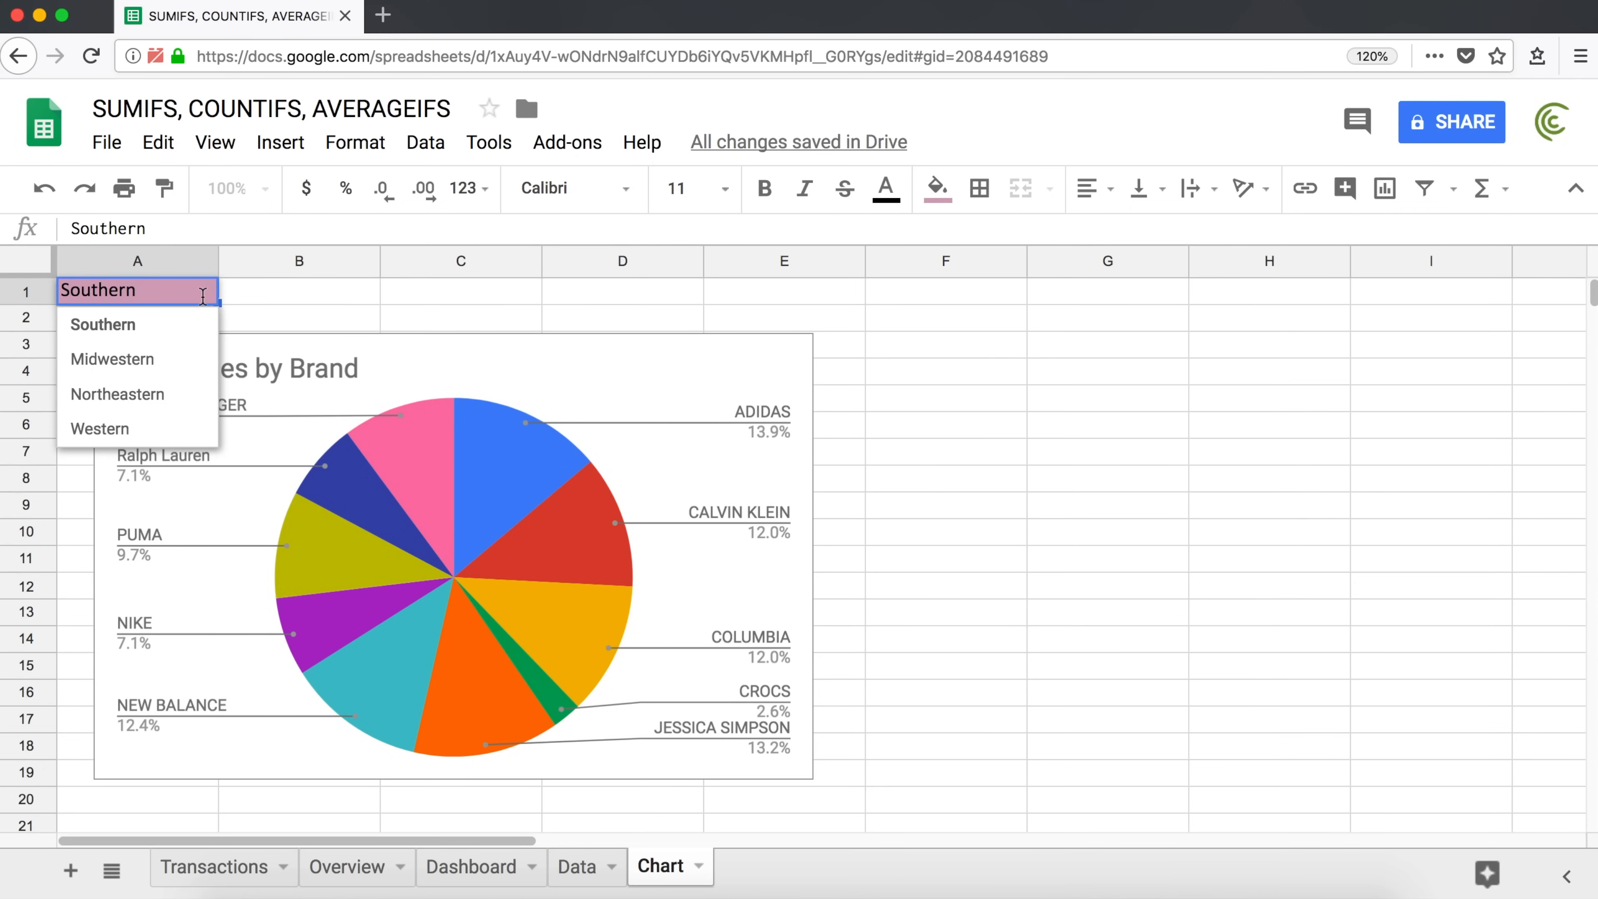
click(144, 360)
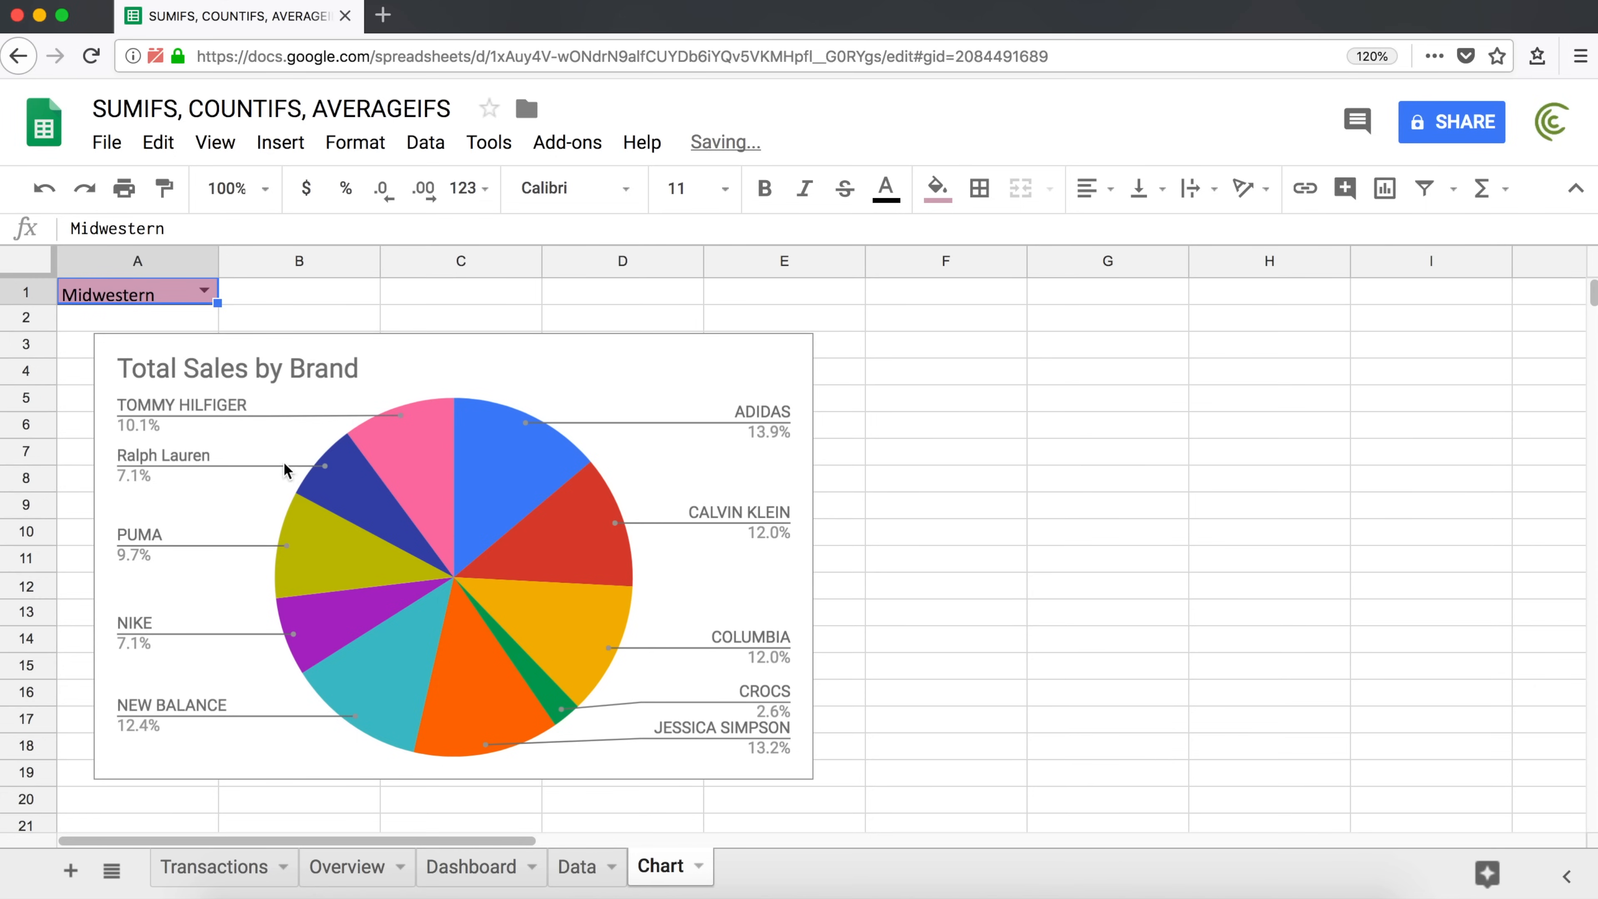
click(203, 292)
click(151, 395)
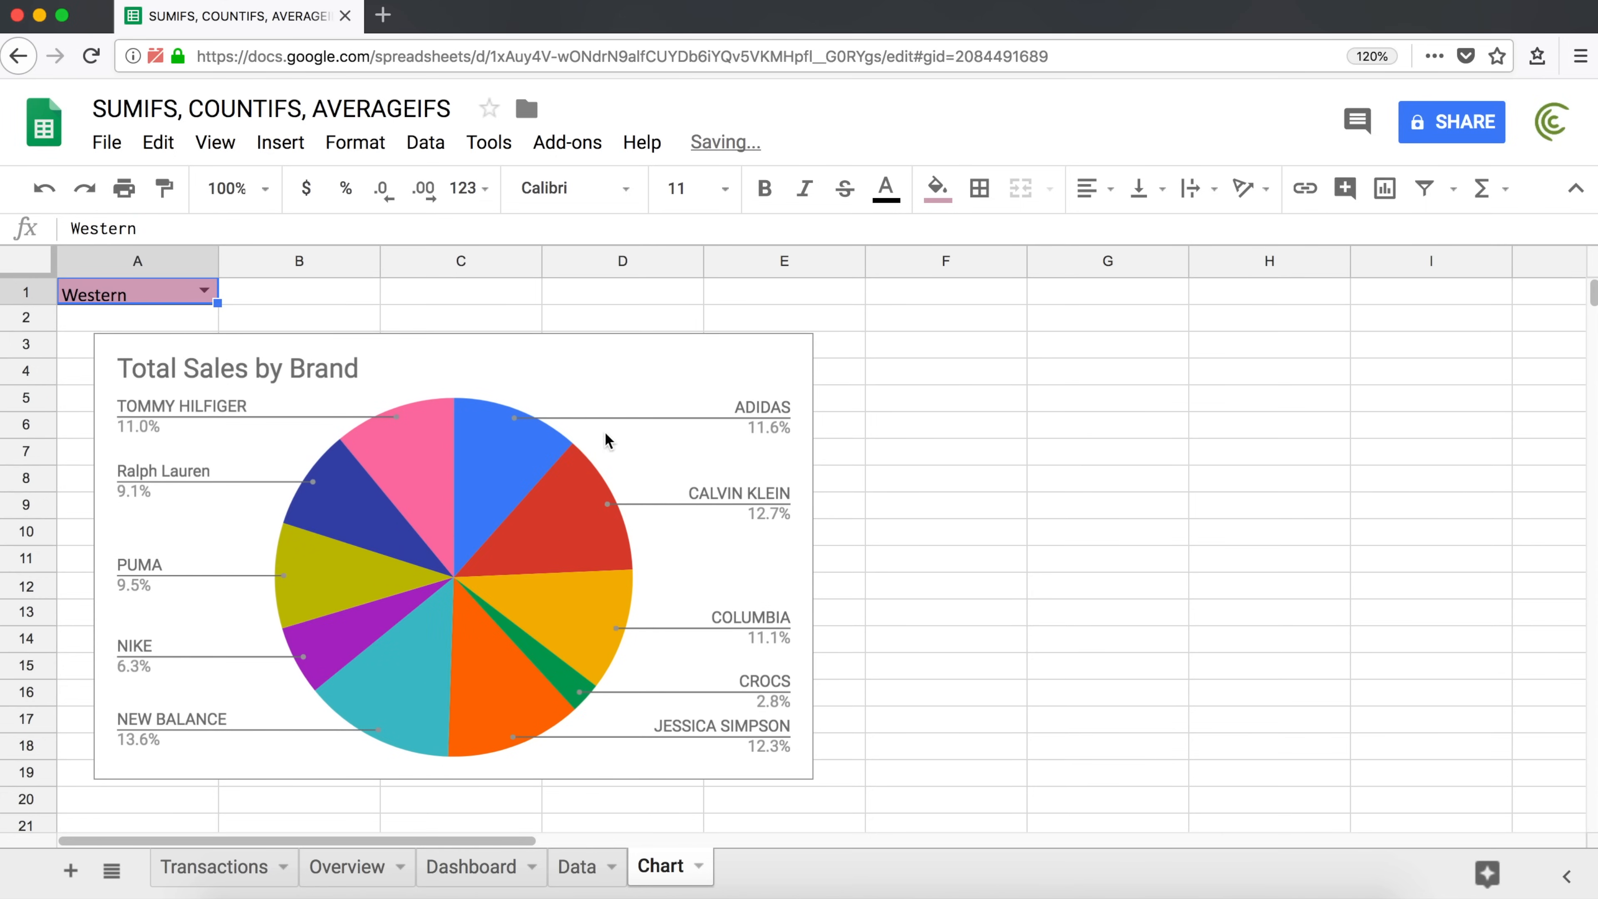
click(205, 292)
click(140, 429)
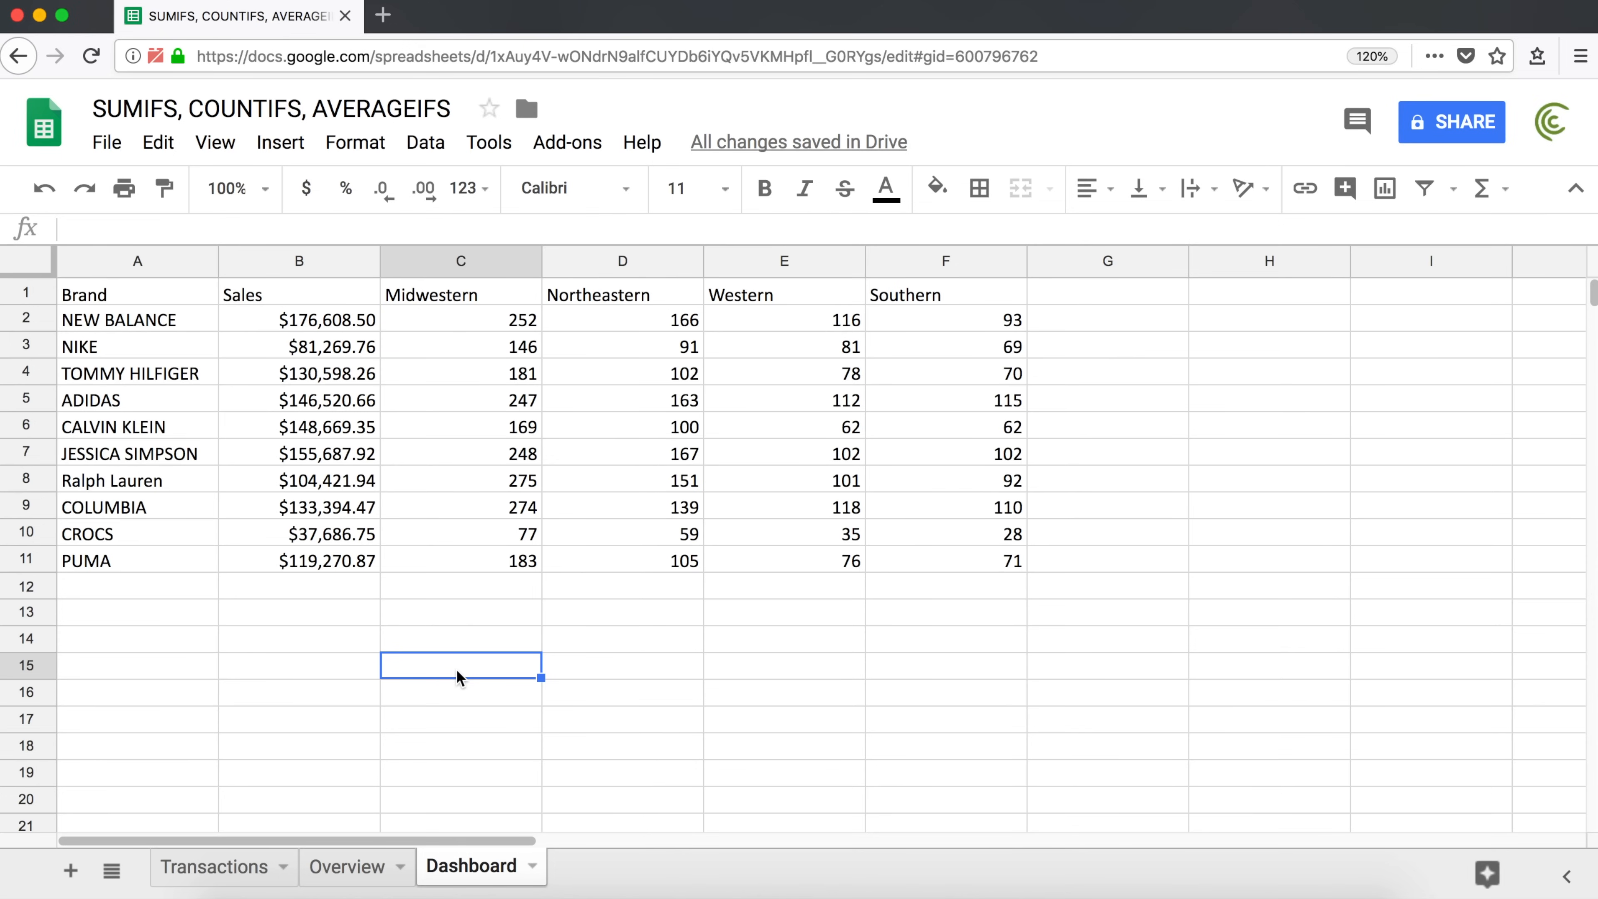
Enter the sample labels Apples, Oranges and Bananas in cells C15 to C17 of the Dashboard sheet.
text(Apples)
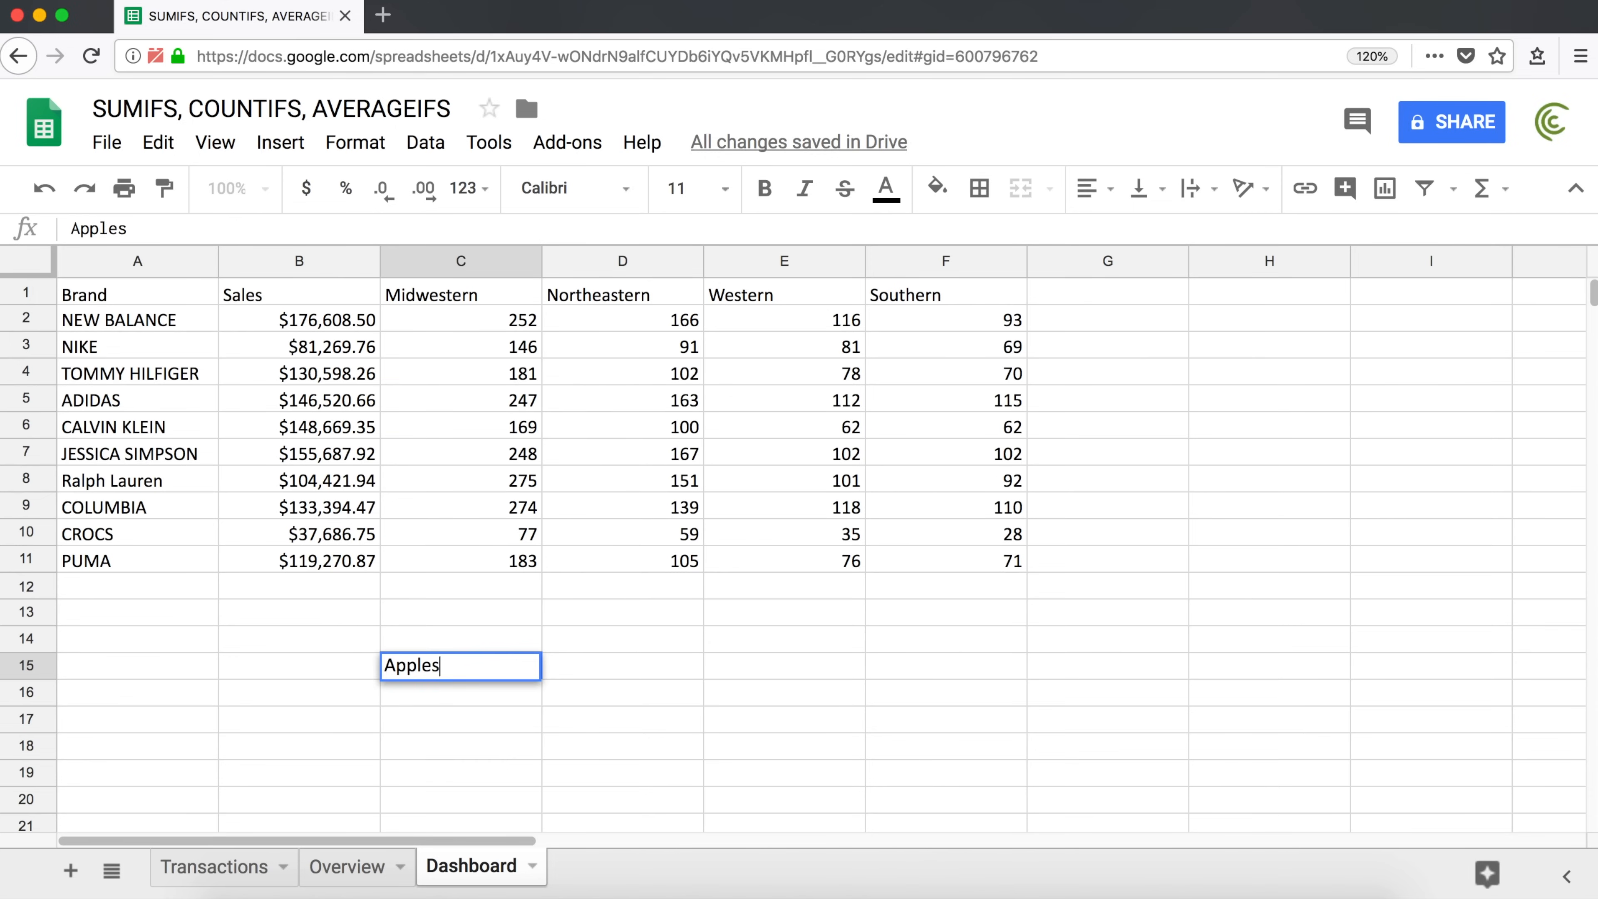
key(Return)
text(Or)
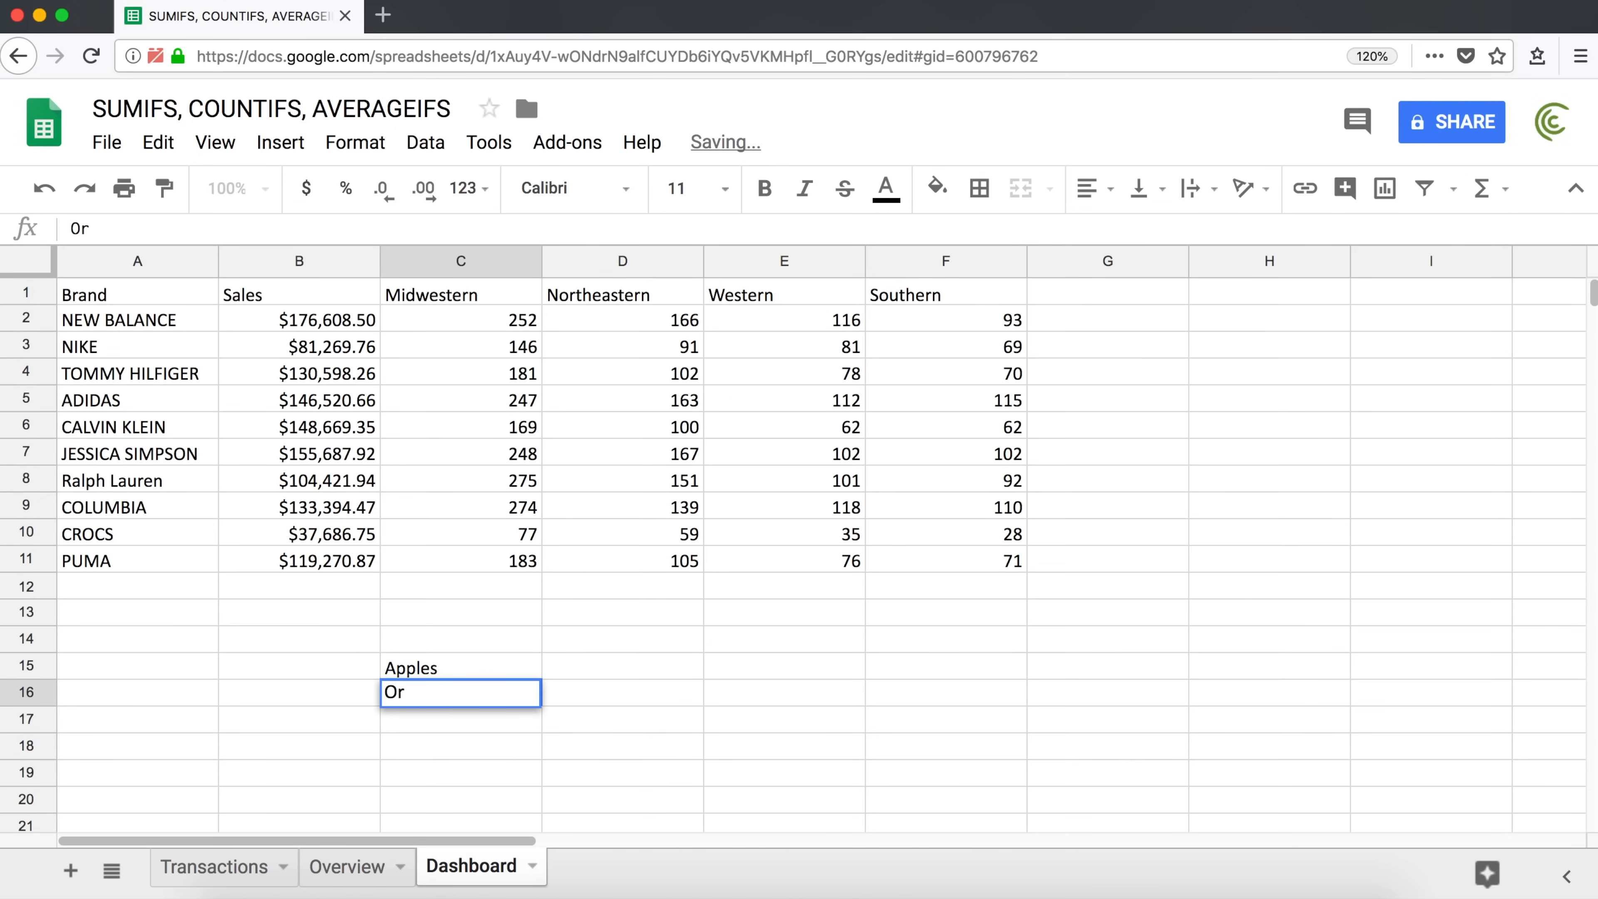
text(anges)
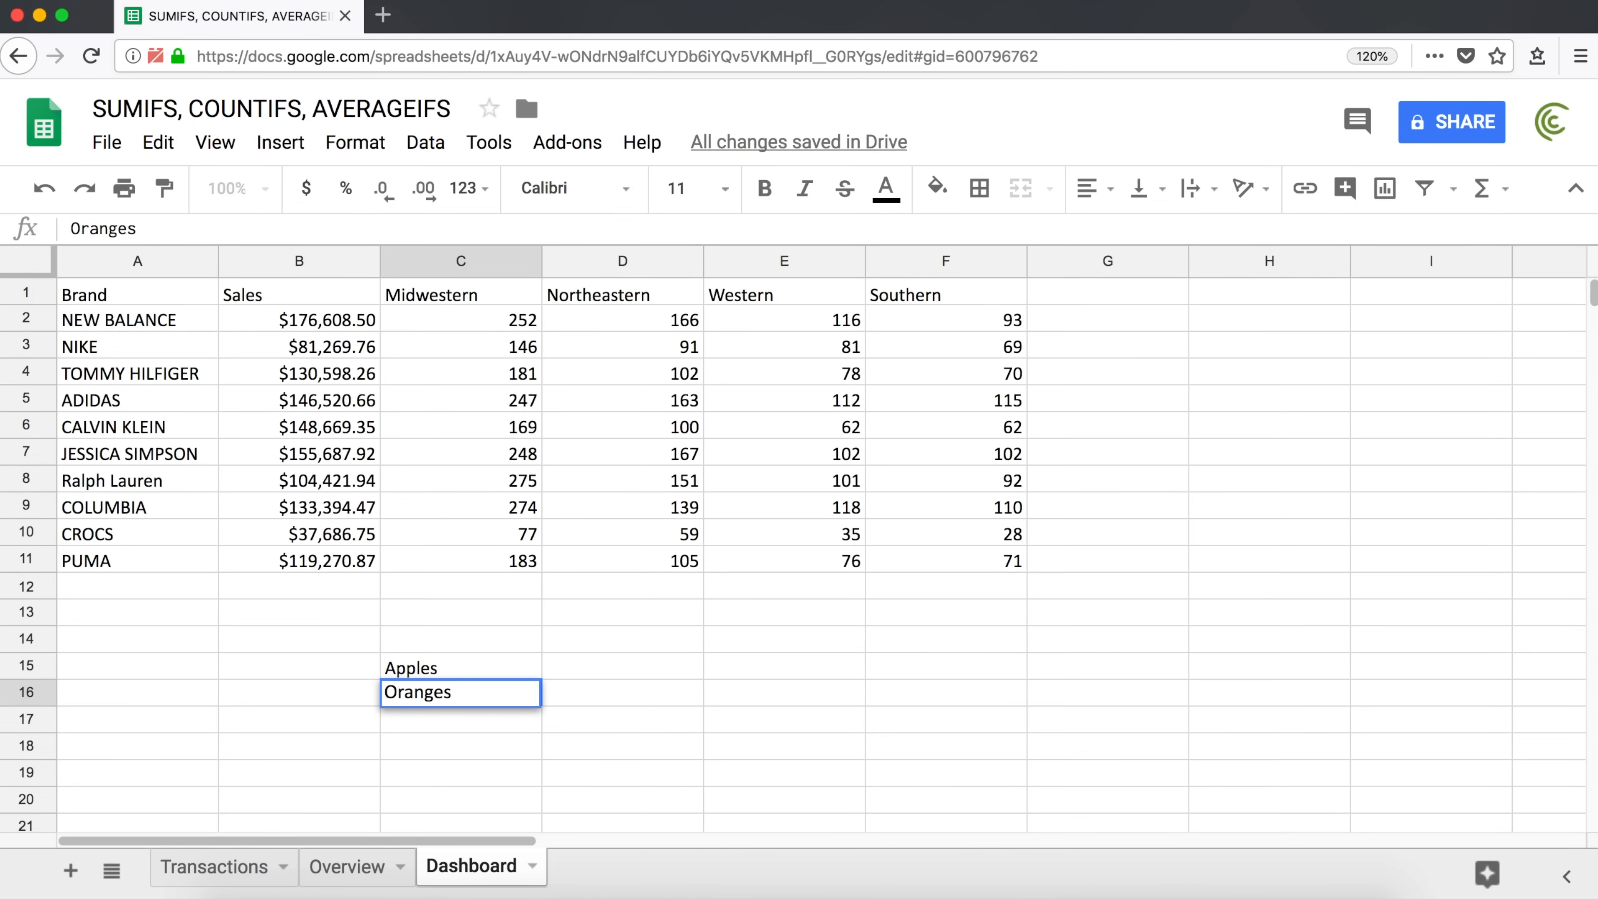
key(Return)
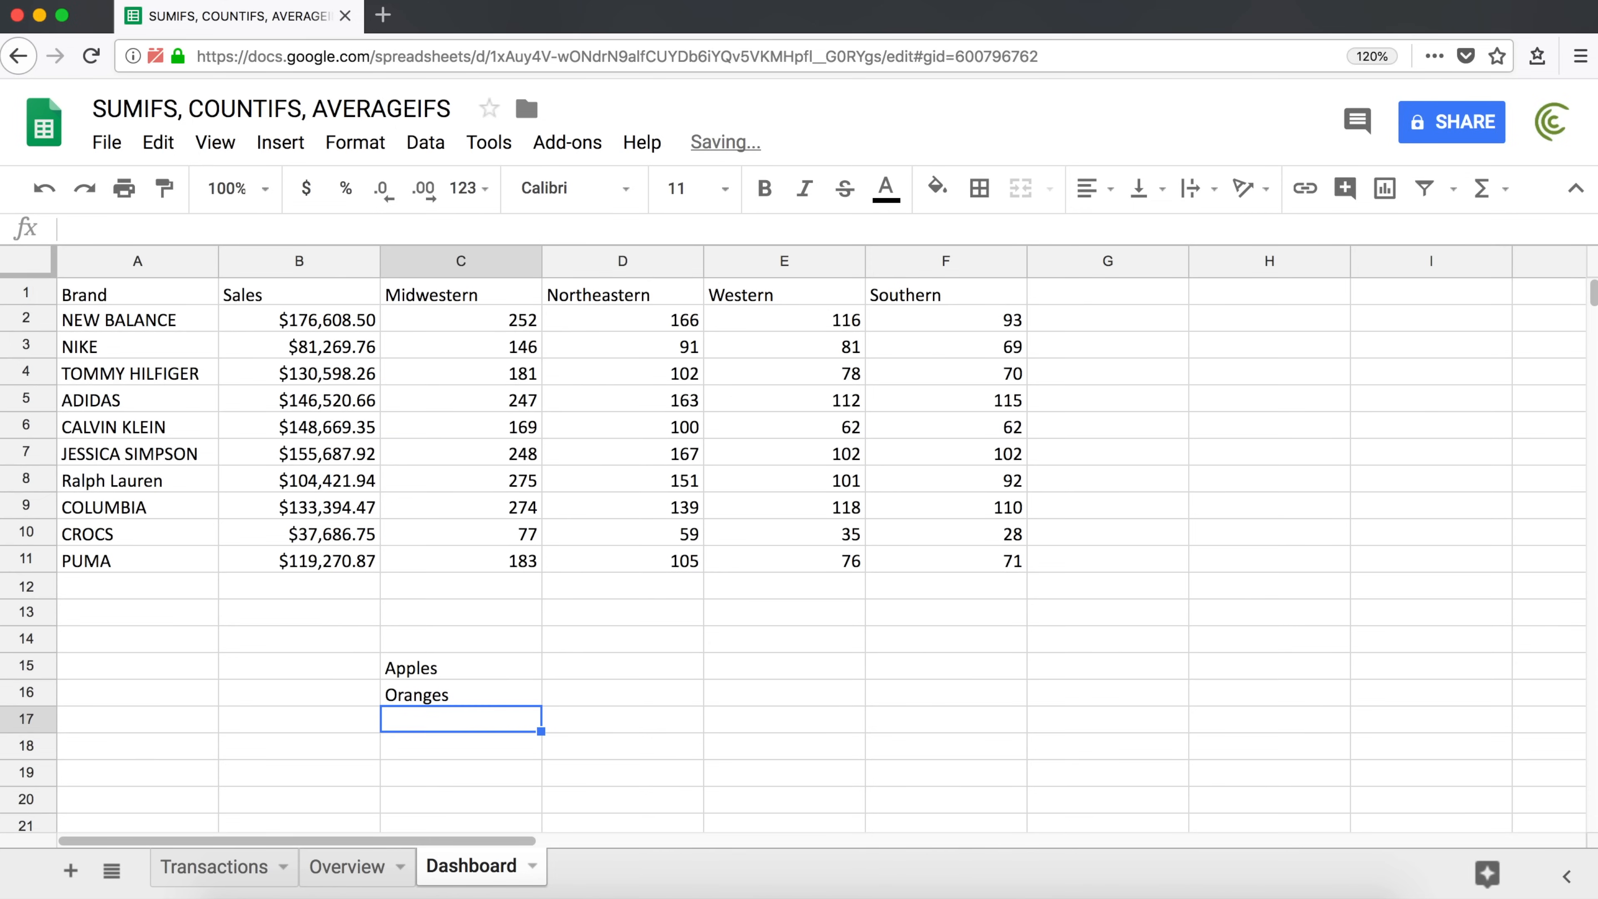
text(Bananas)
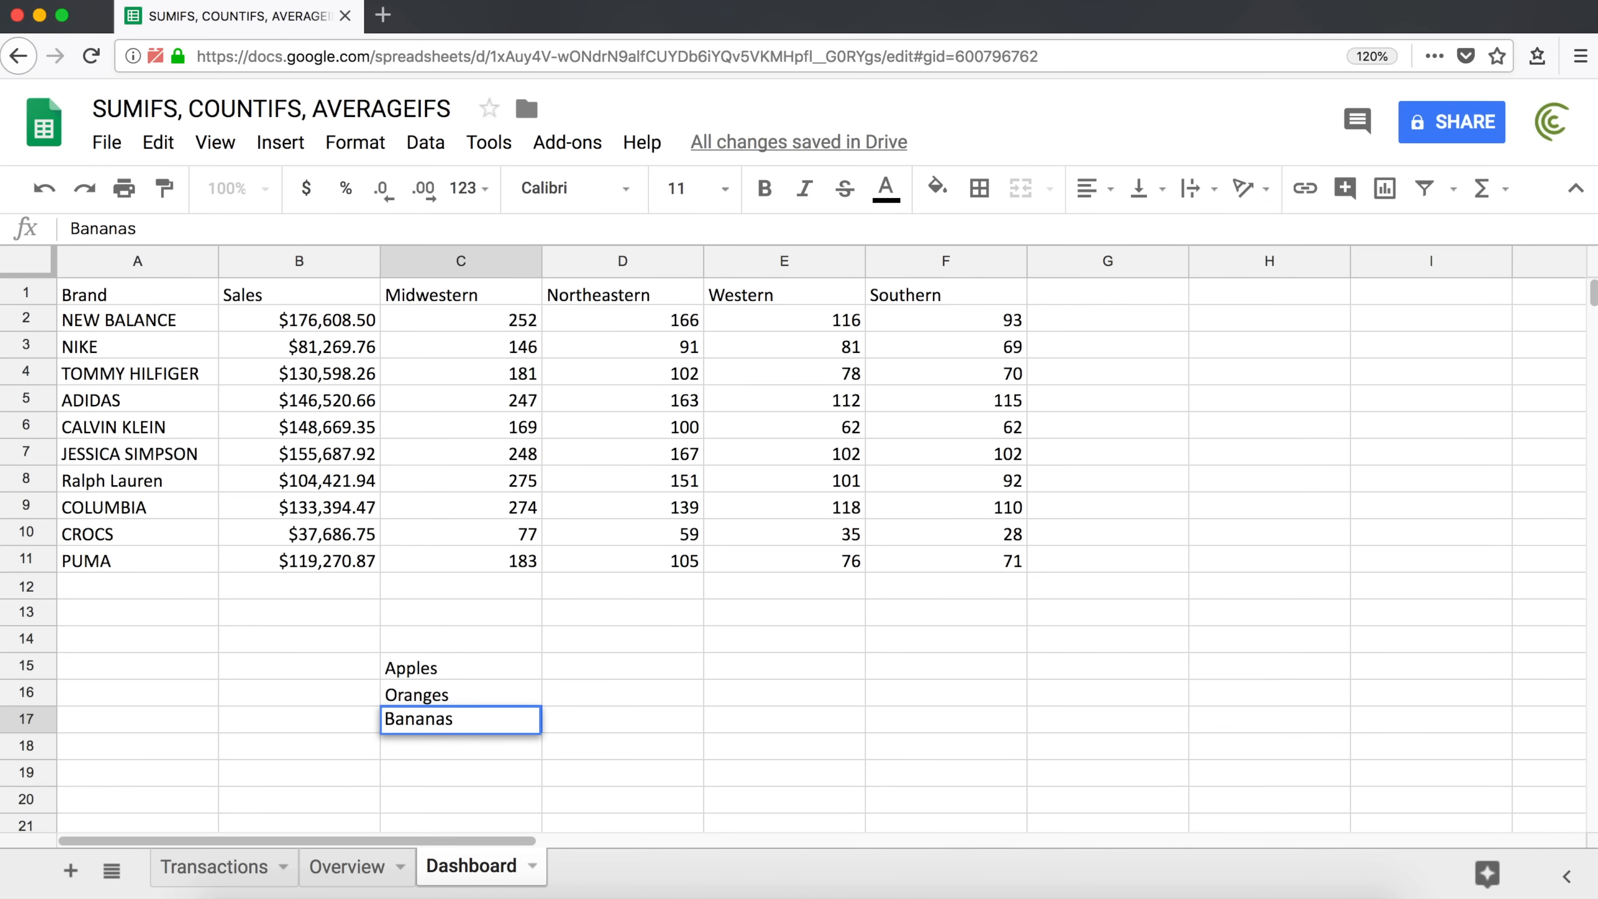
key(Return)
Enter the values 55, 44 and 77 beside the fruit labels in cells D15 to D17.
key(Up)
key(Up)
key(Up)
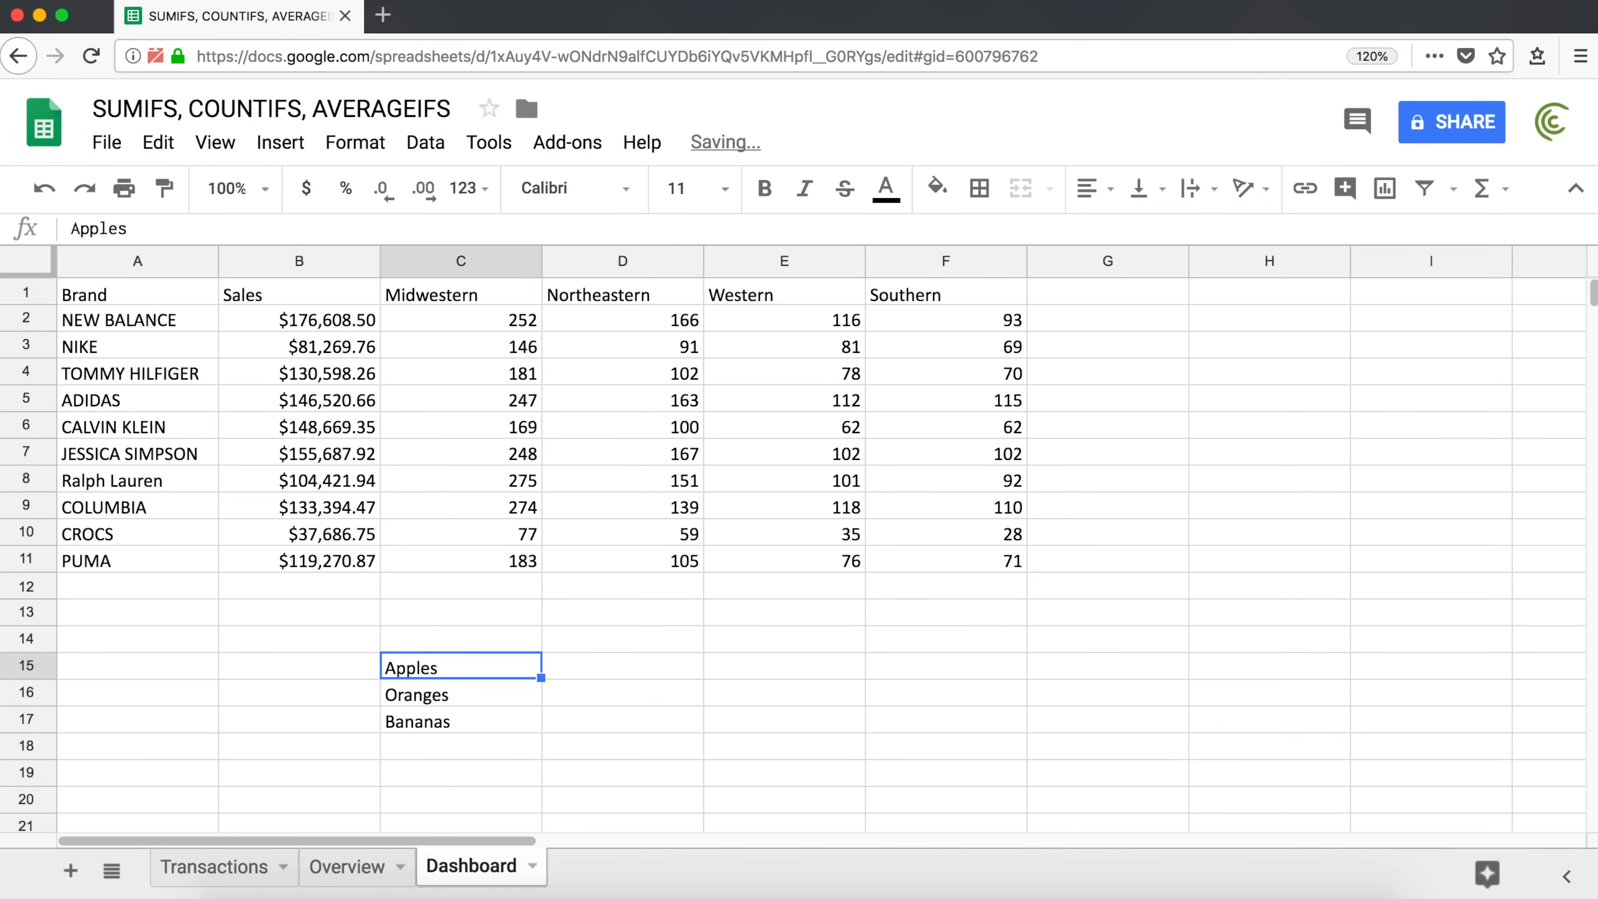
key(Right)
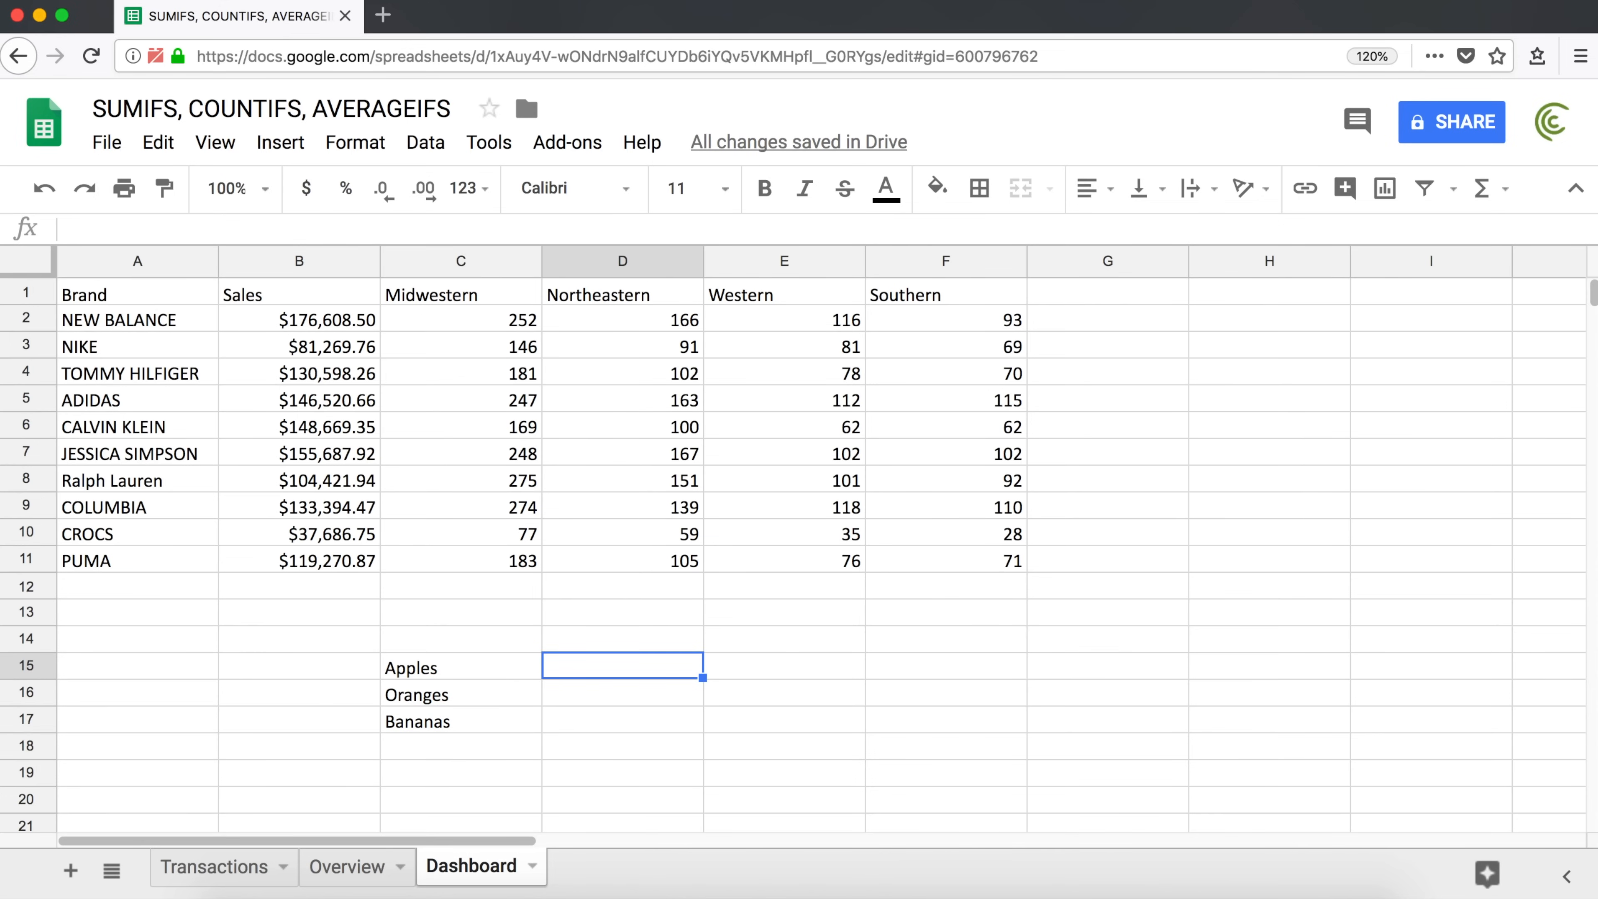
text(55)
key(Return)
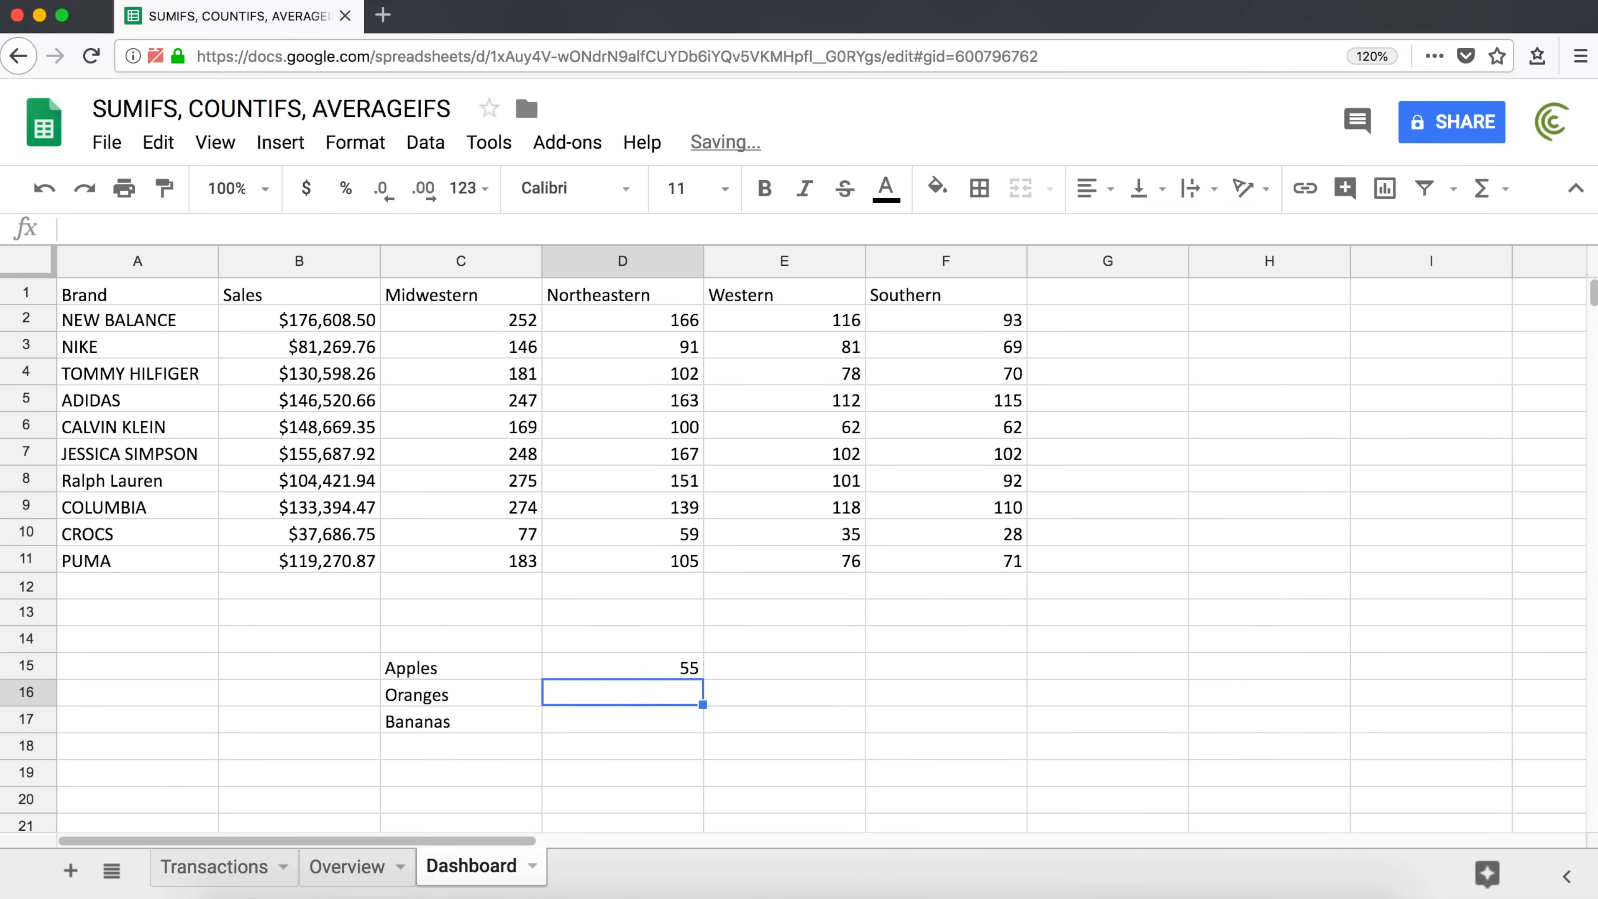
text(44)
key(Return)
text(77)
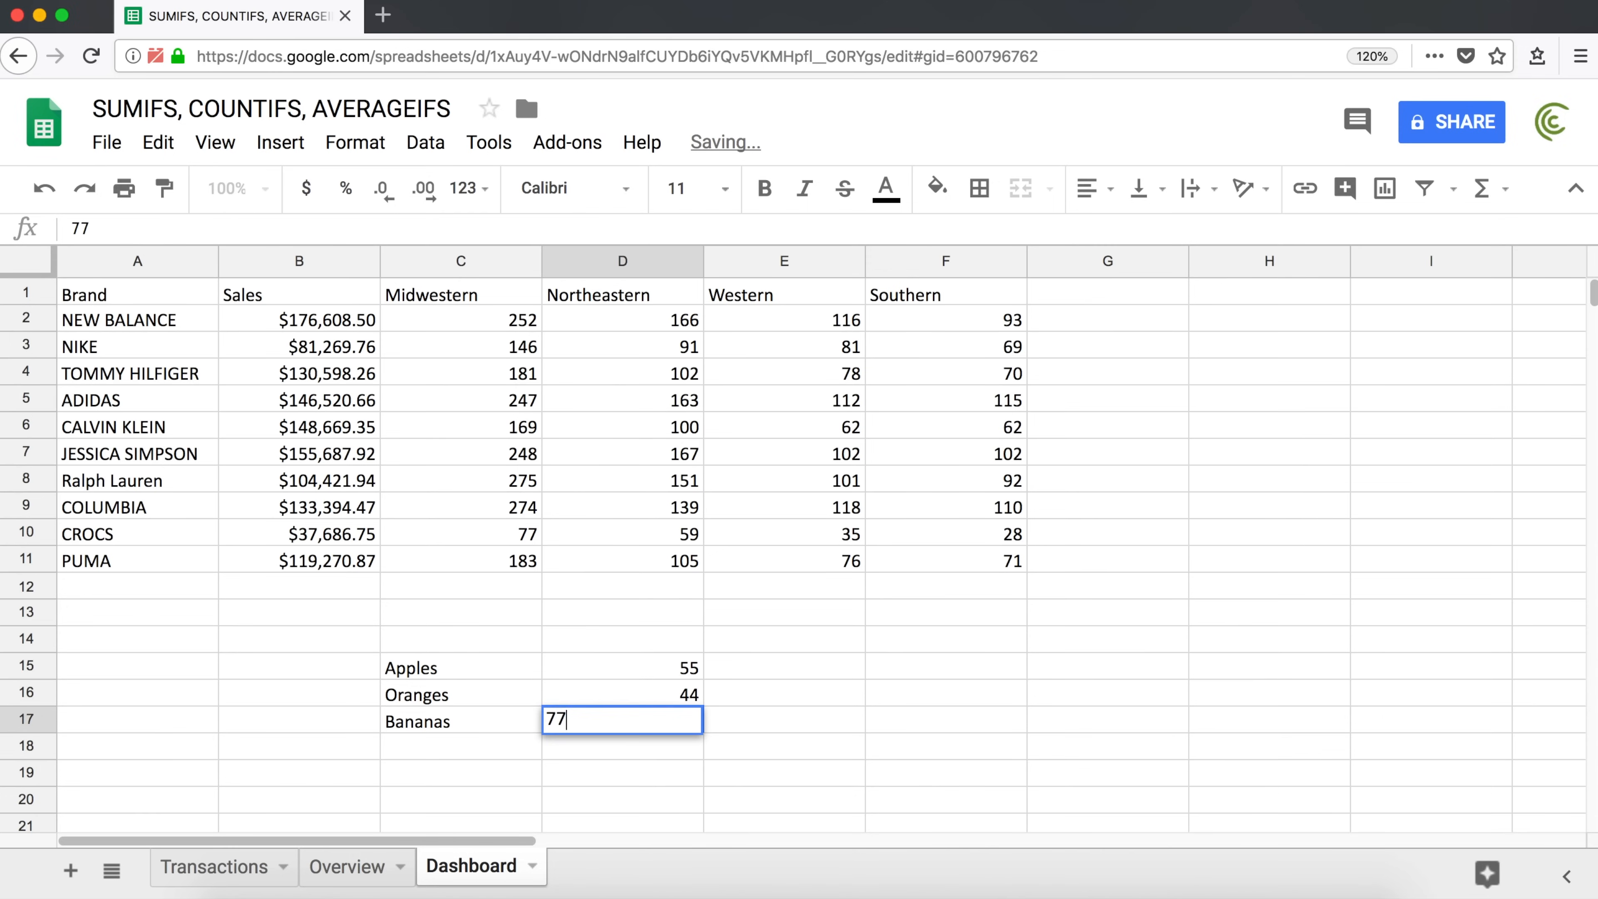
key(Return)
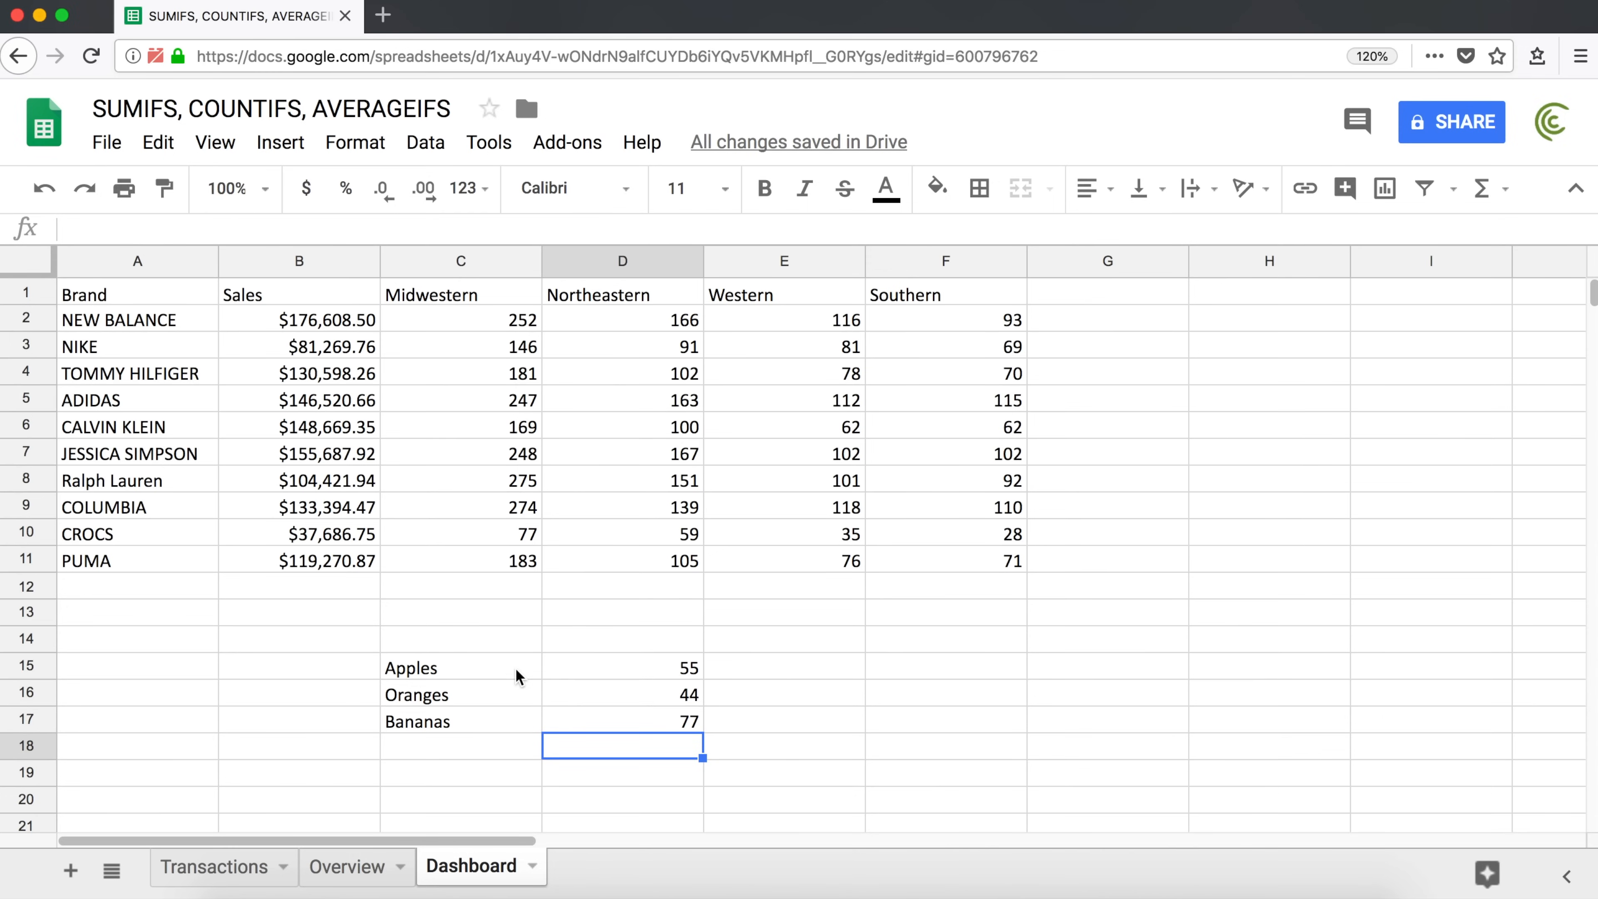
Insert a chart from the fruit data in C15:D17 and choose the standard pie chart type.
drag(465, 669, 633, 729)
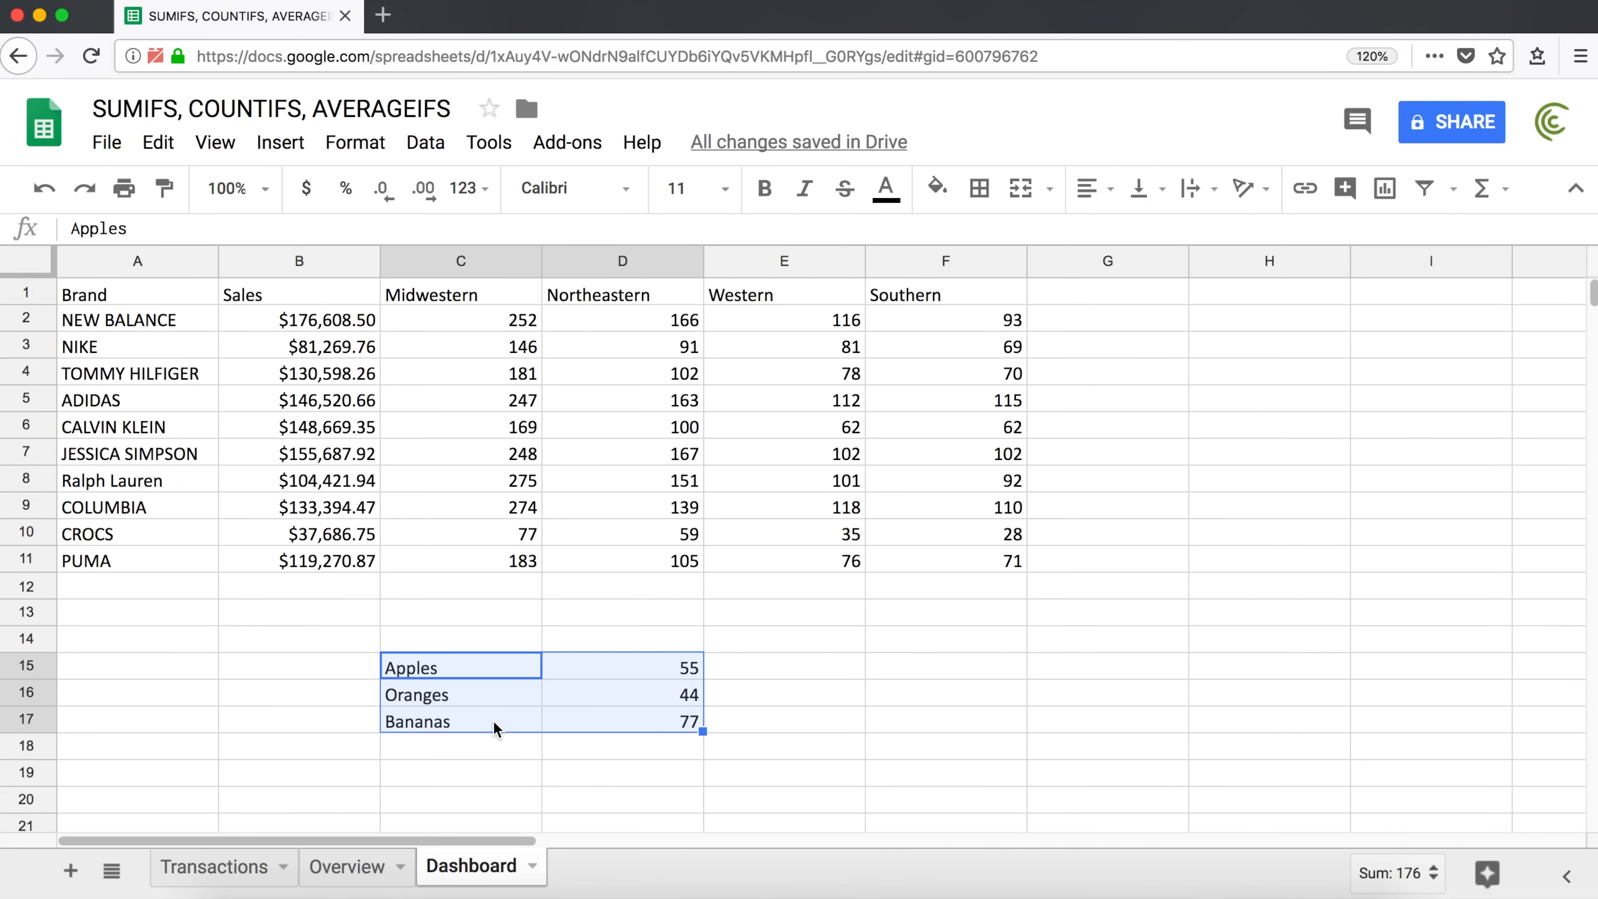
click(282, 145)
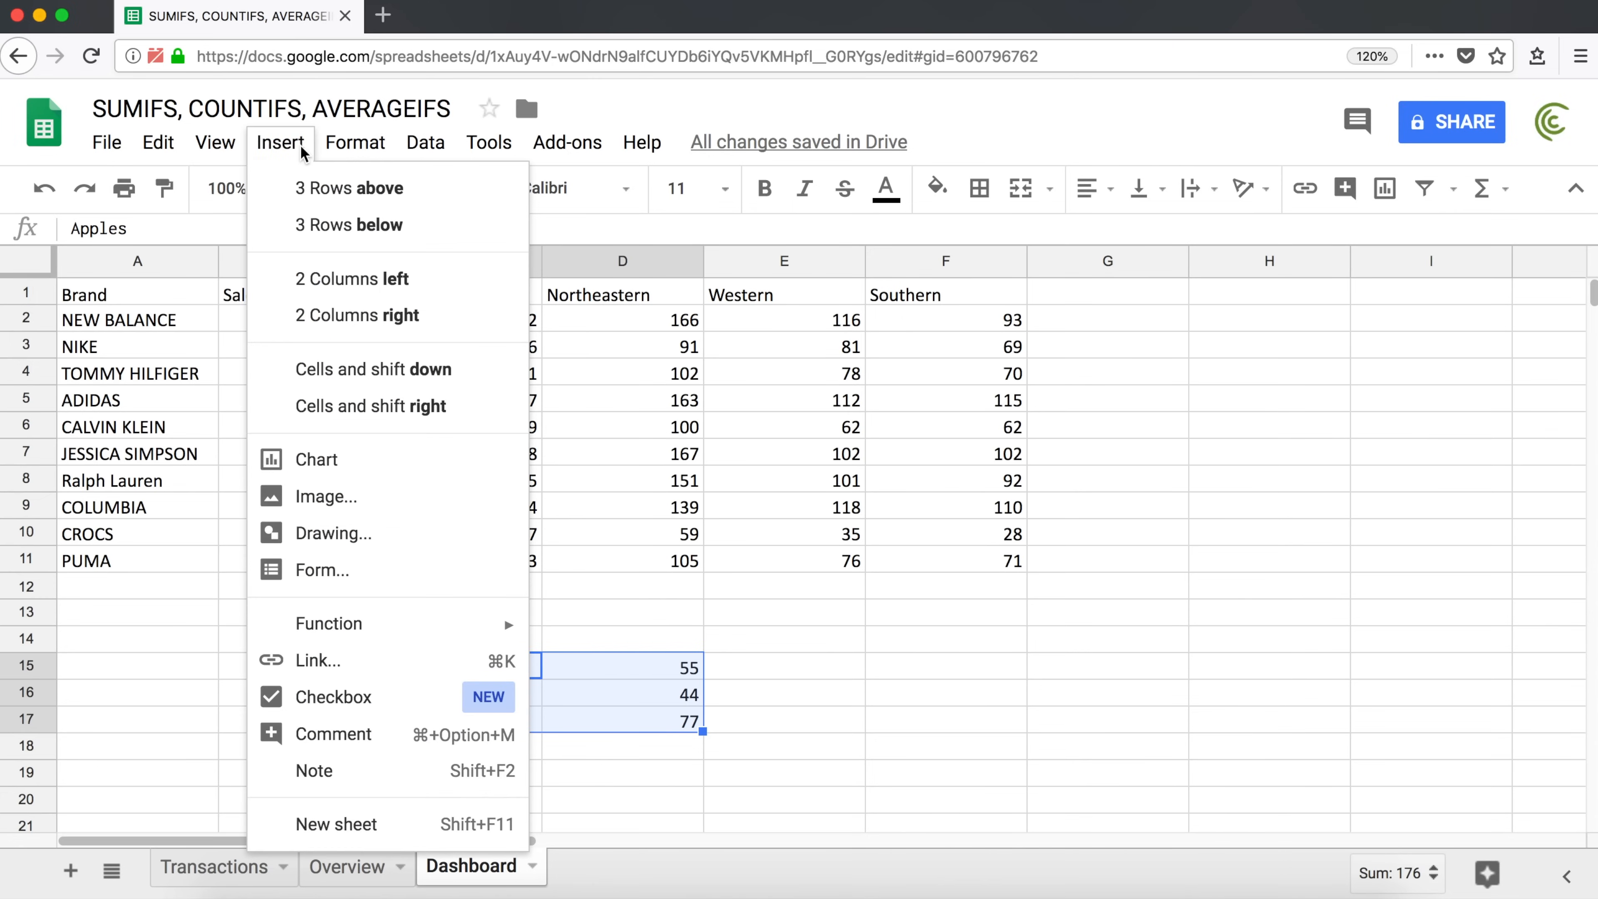
click(390, 463)
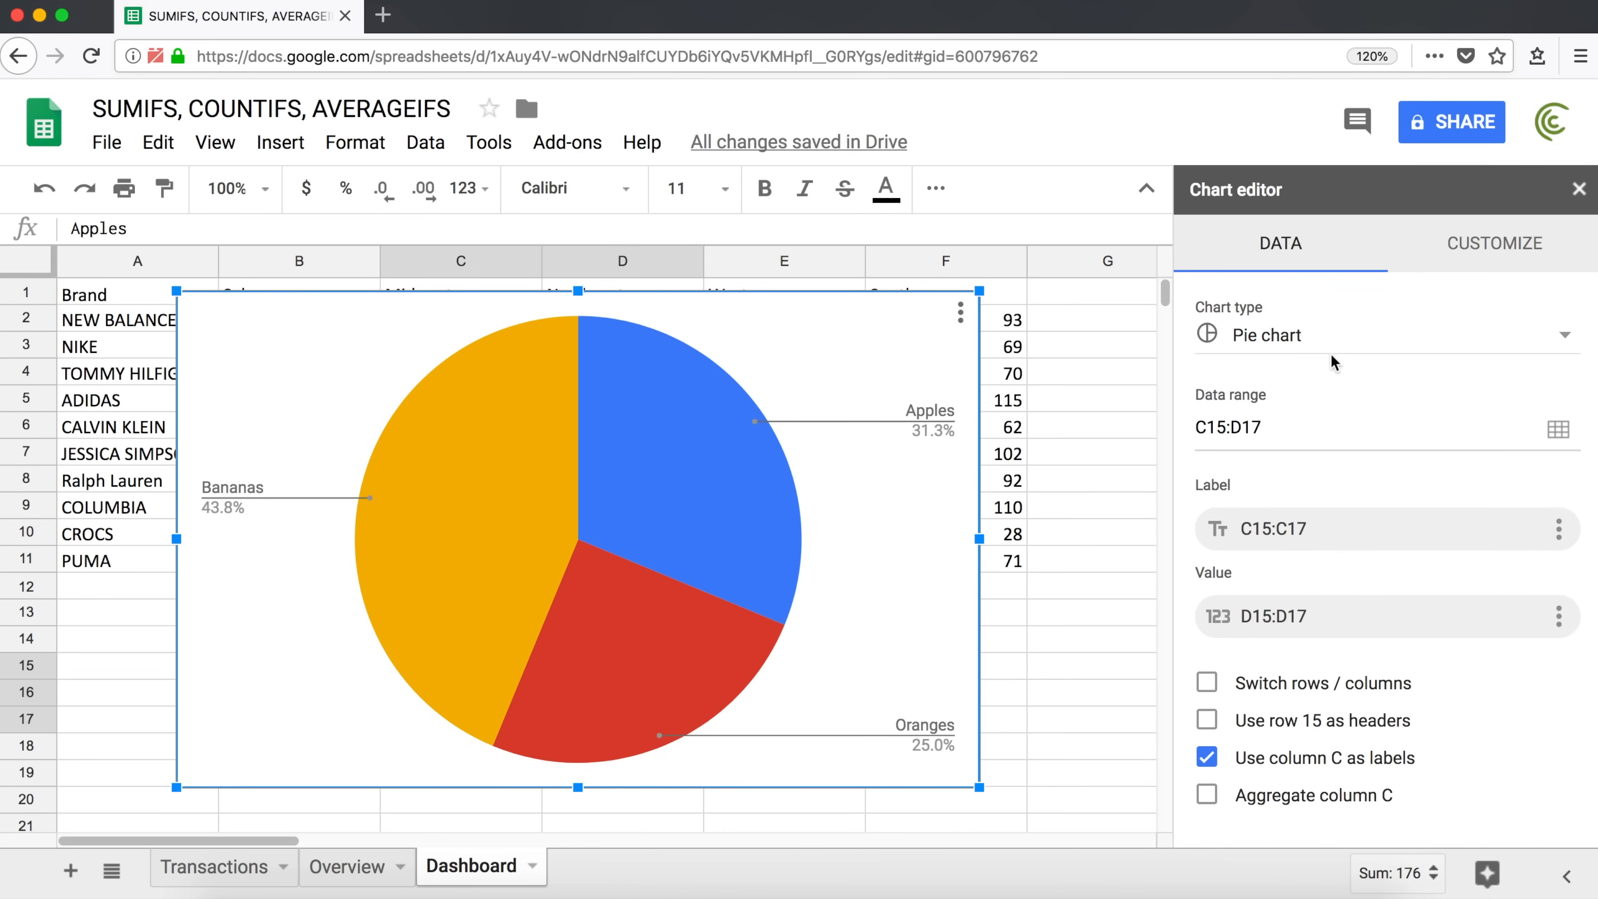
click(1270, 340)
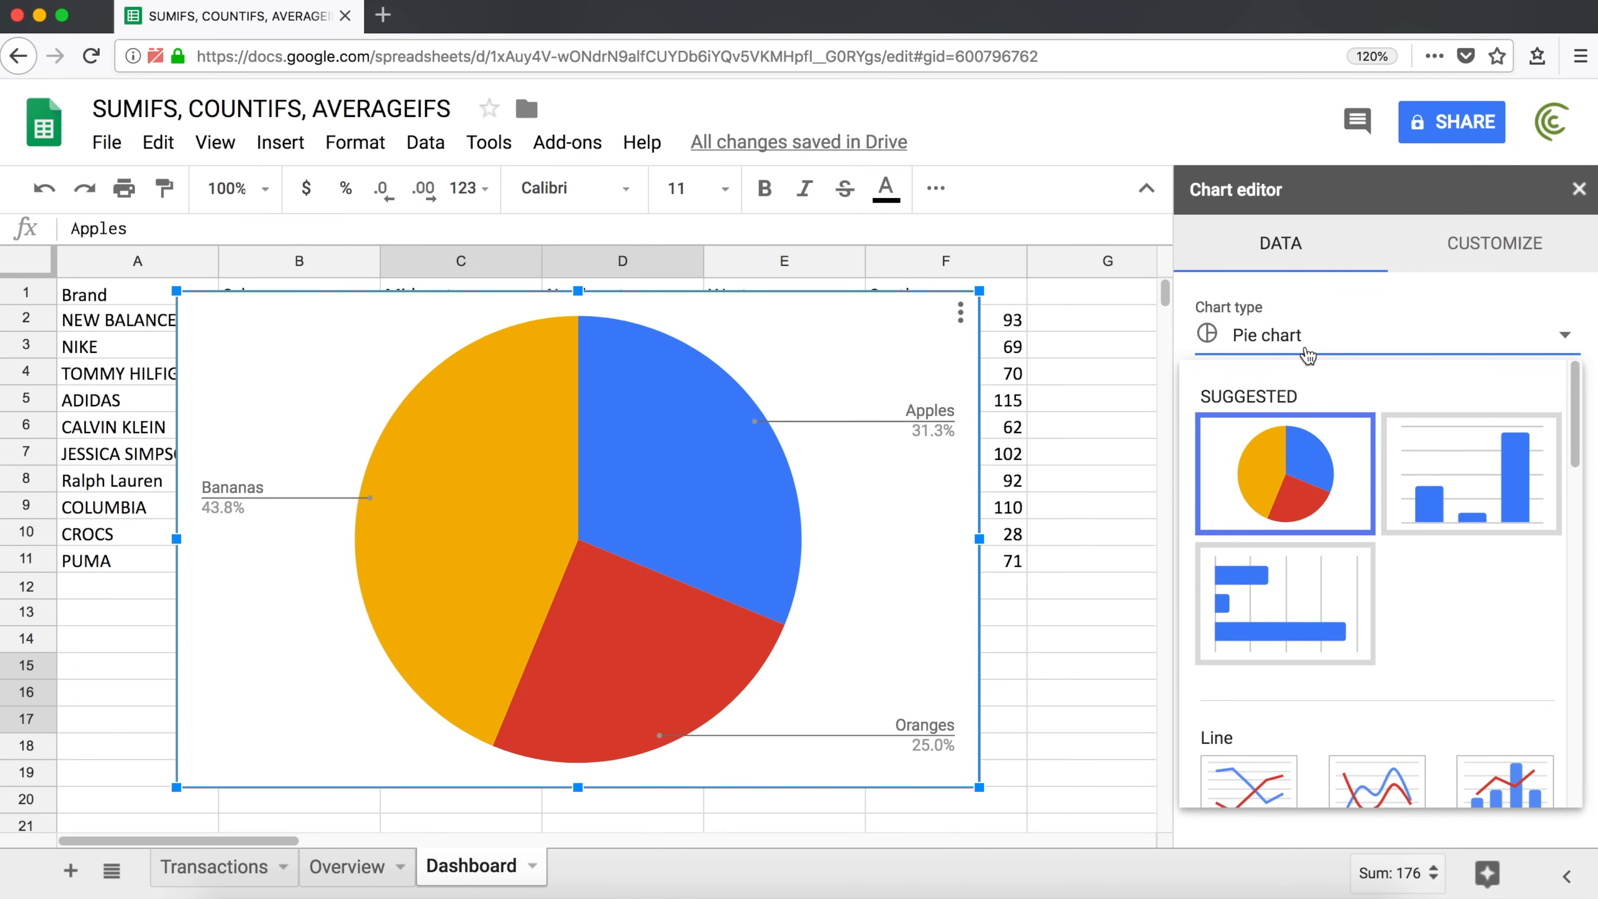
drag(1578, 410, 1582, 648)
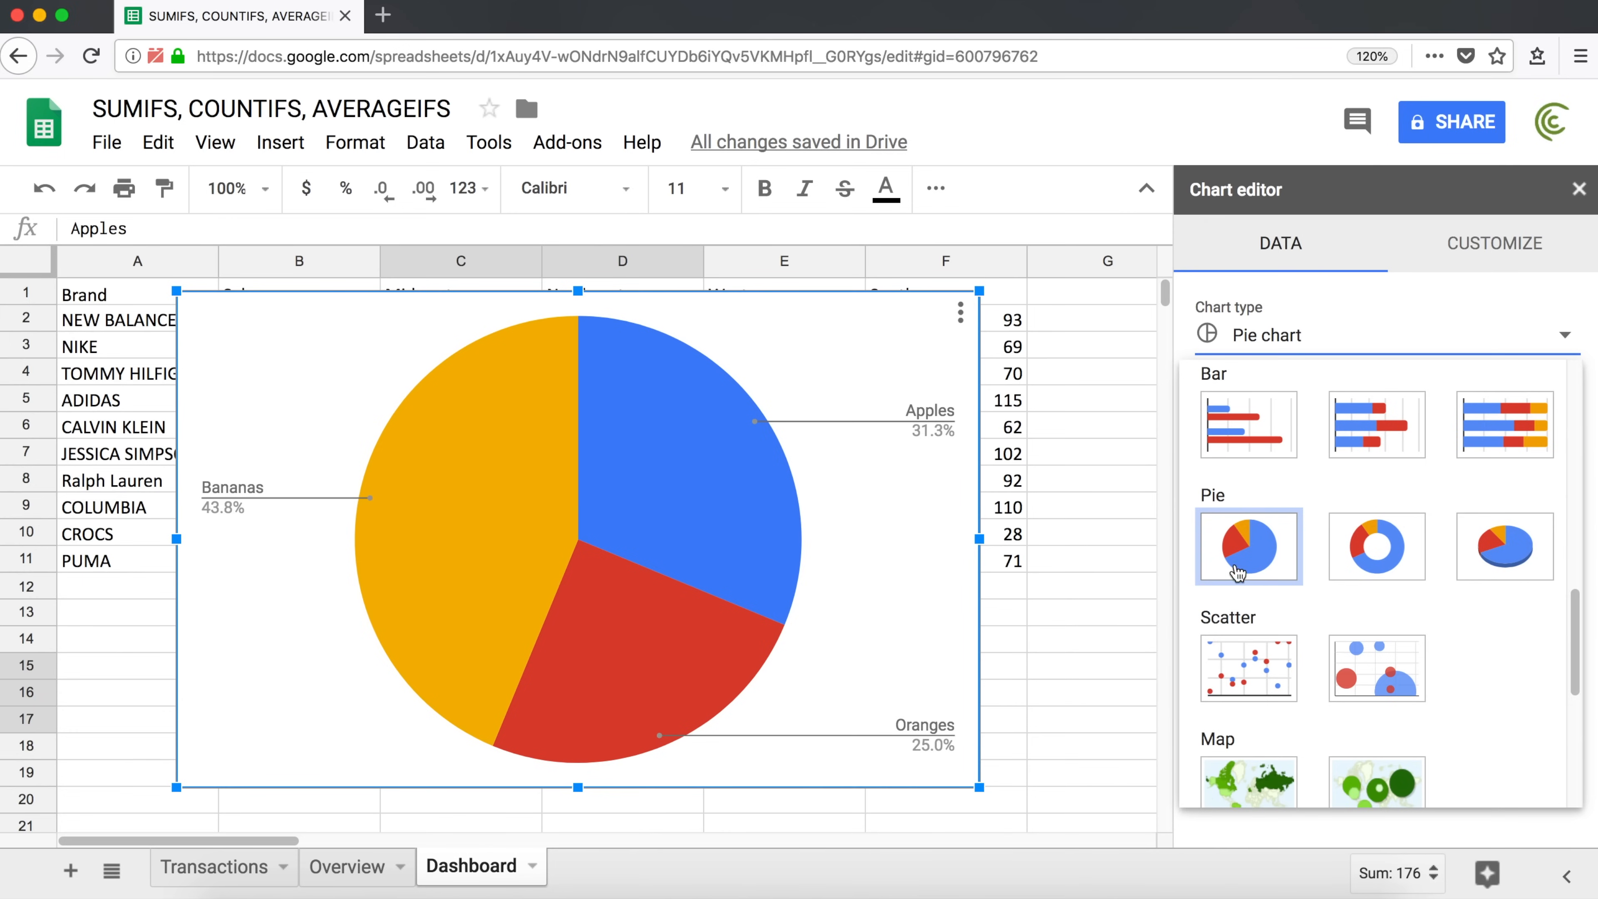
click(1249, 554)
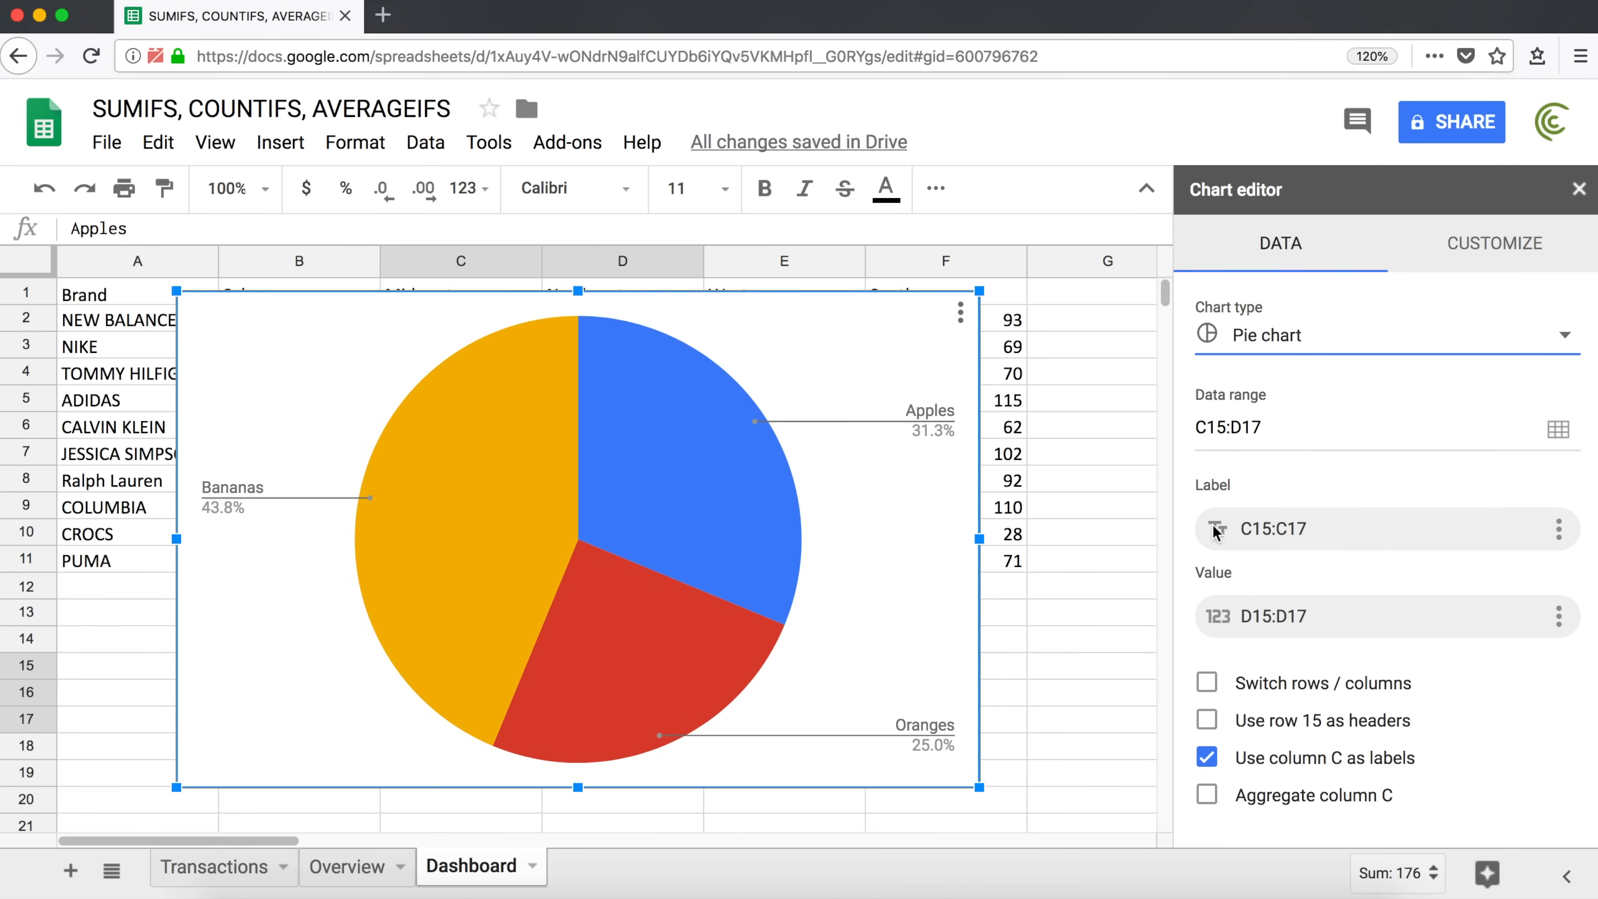
Delete the fruit pie chart and clear its sample data from C15:D17.
click(960, 312)
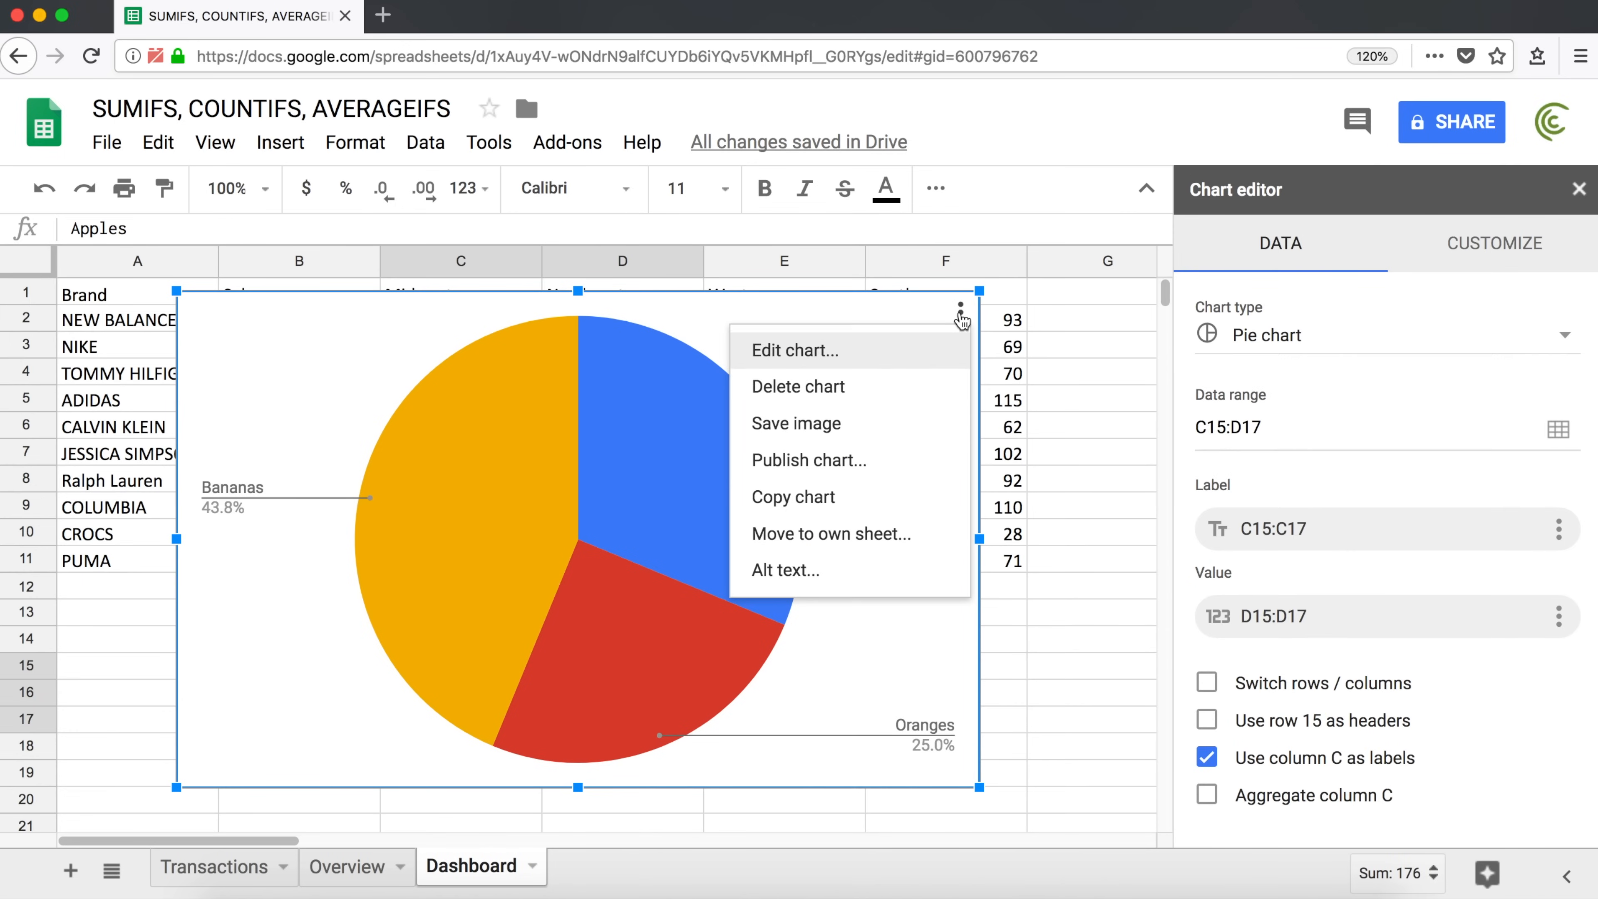
click(815, 393)
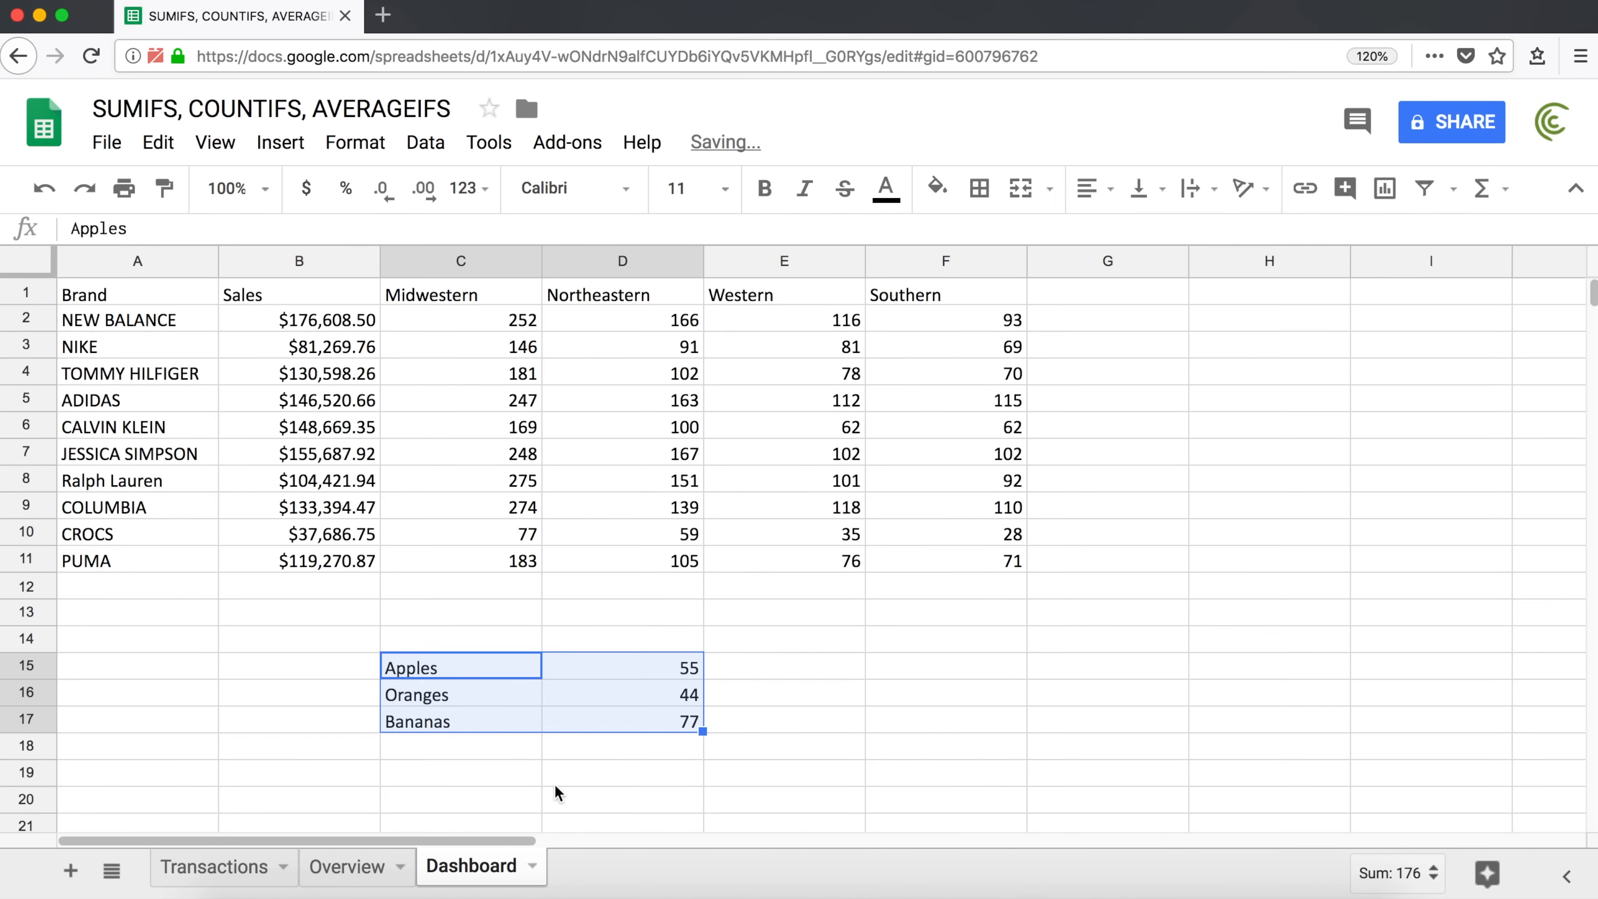
key(Delete)
click(376, 646)
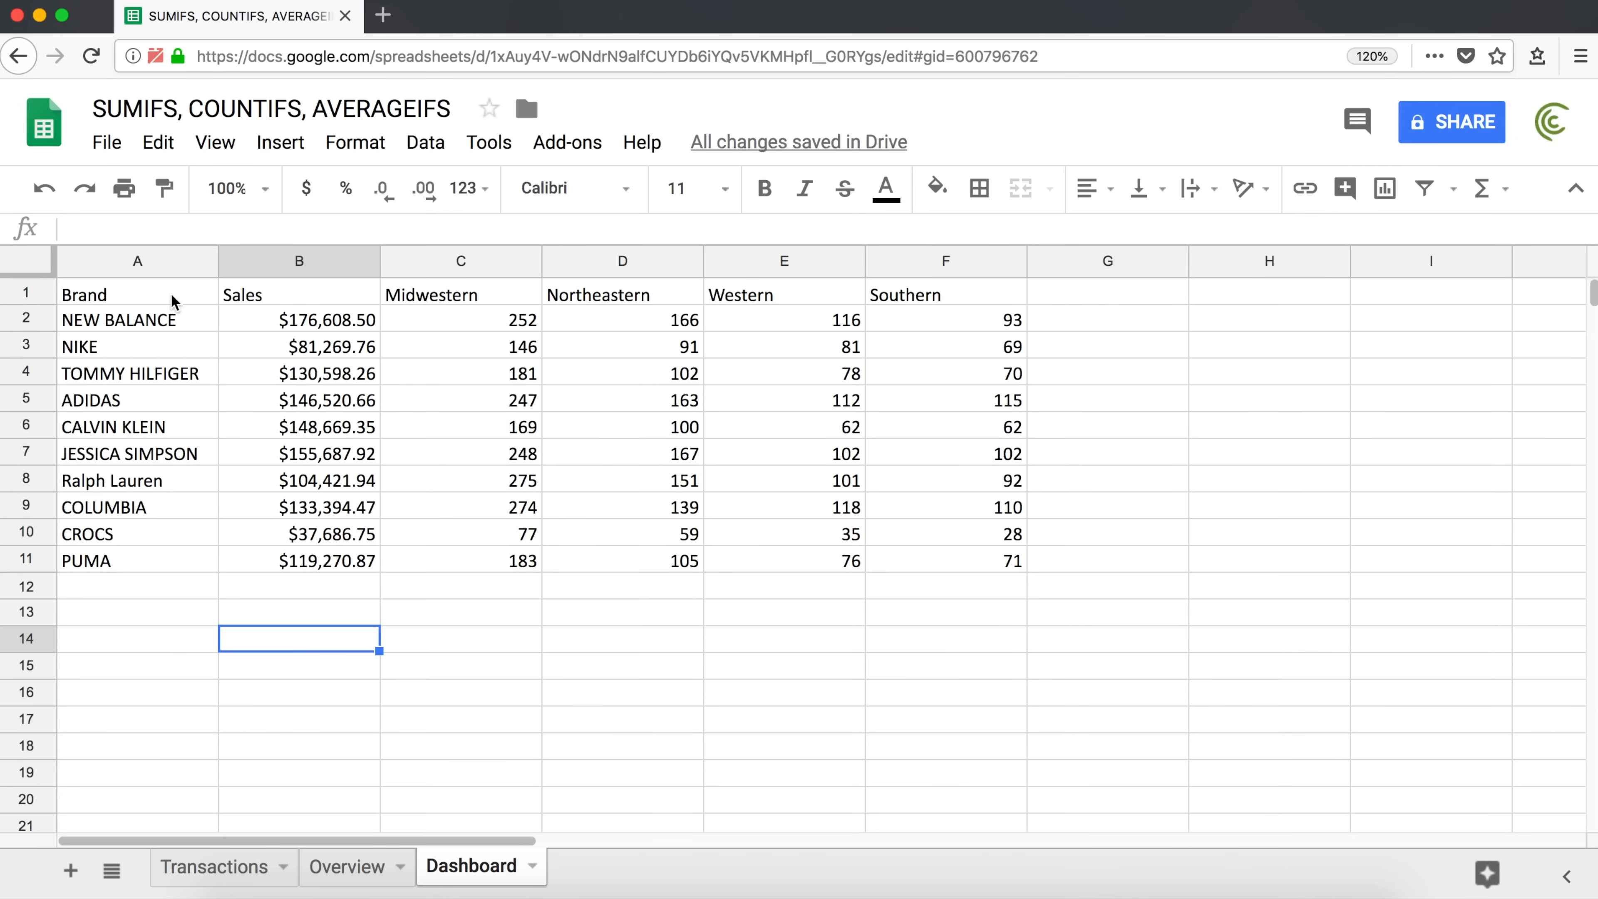
Review the formulas behind the Brand, Sales and Western columns in rows 2 to 11.
drag(132, 326, 125, 560)
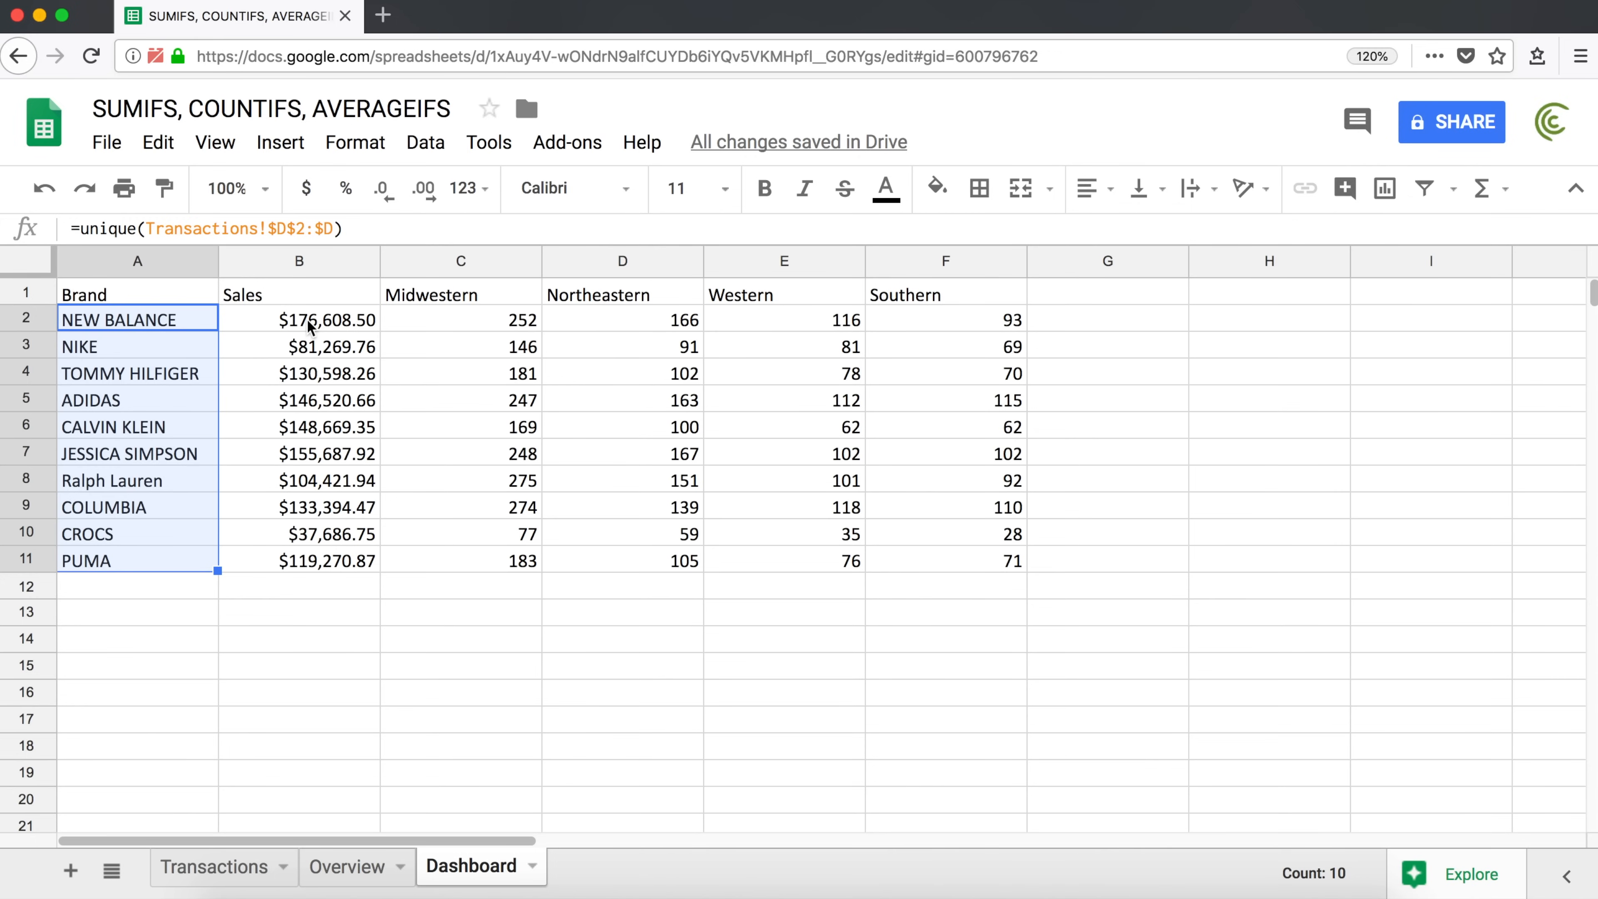
drag(308, 326, 316, 566)
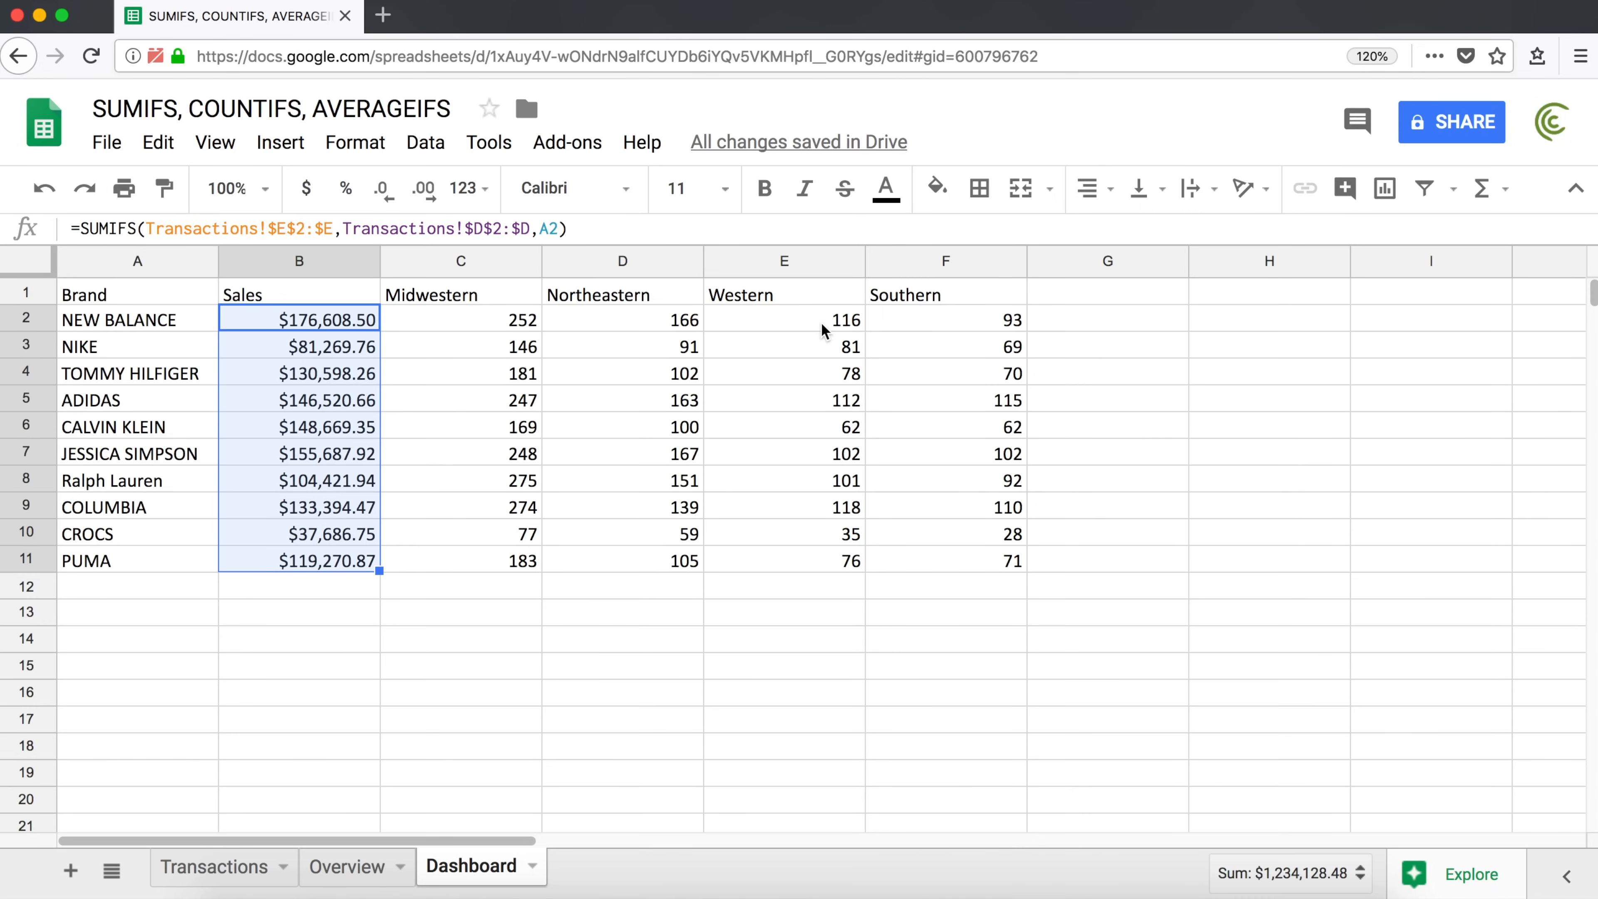
drag(774, 314, 752, 562)
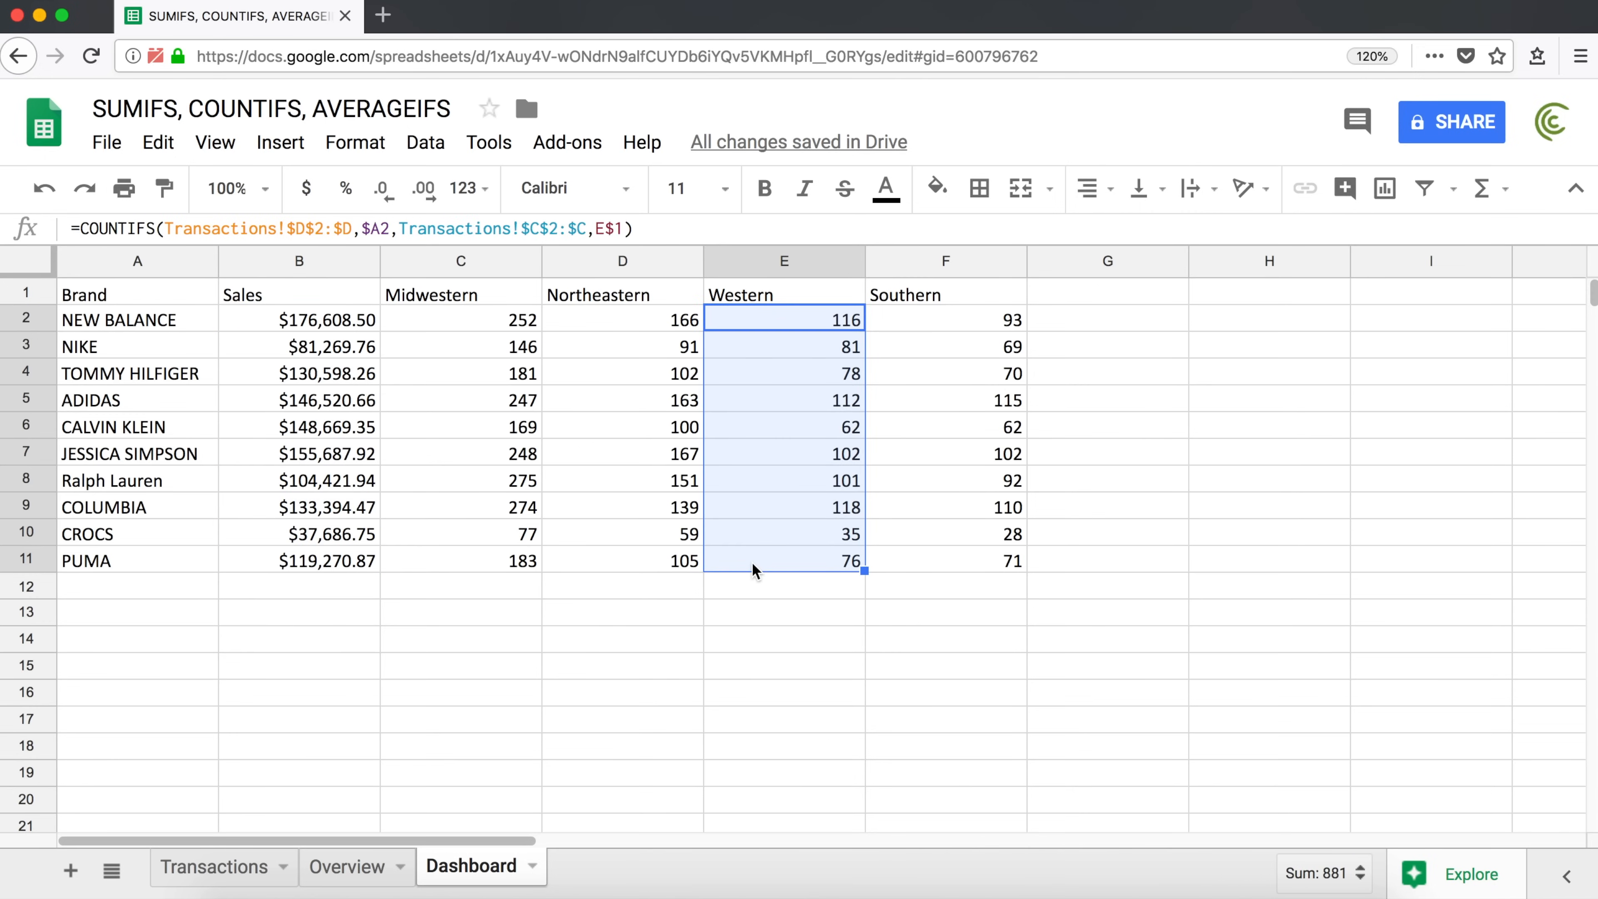
click(300, 515)
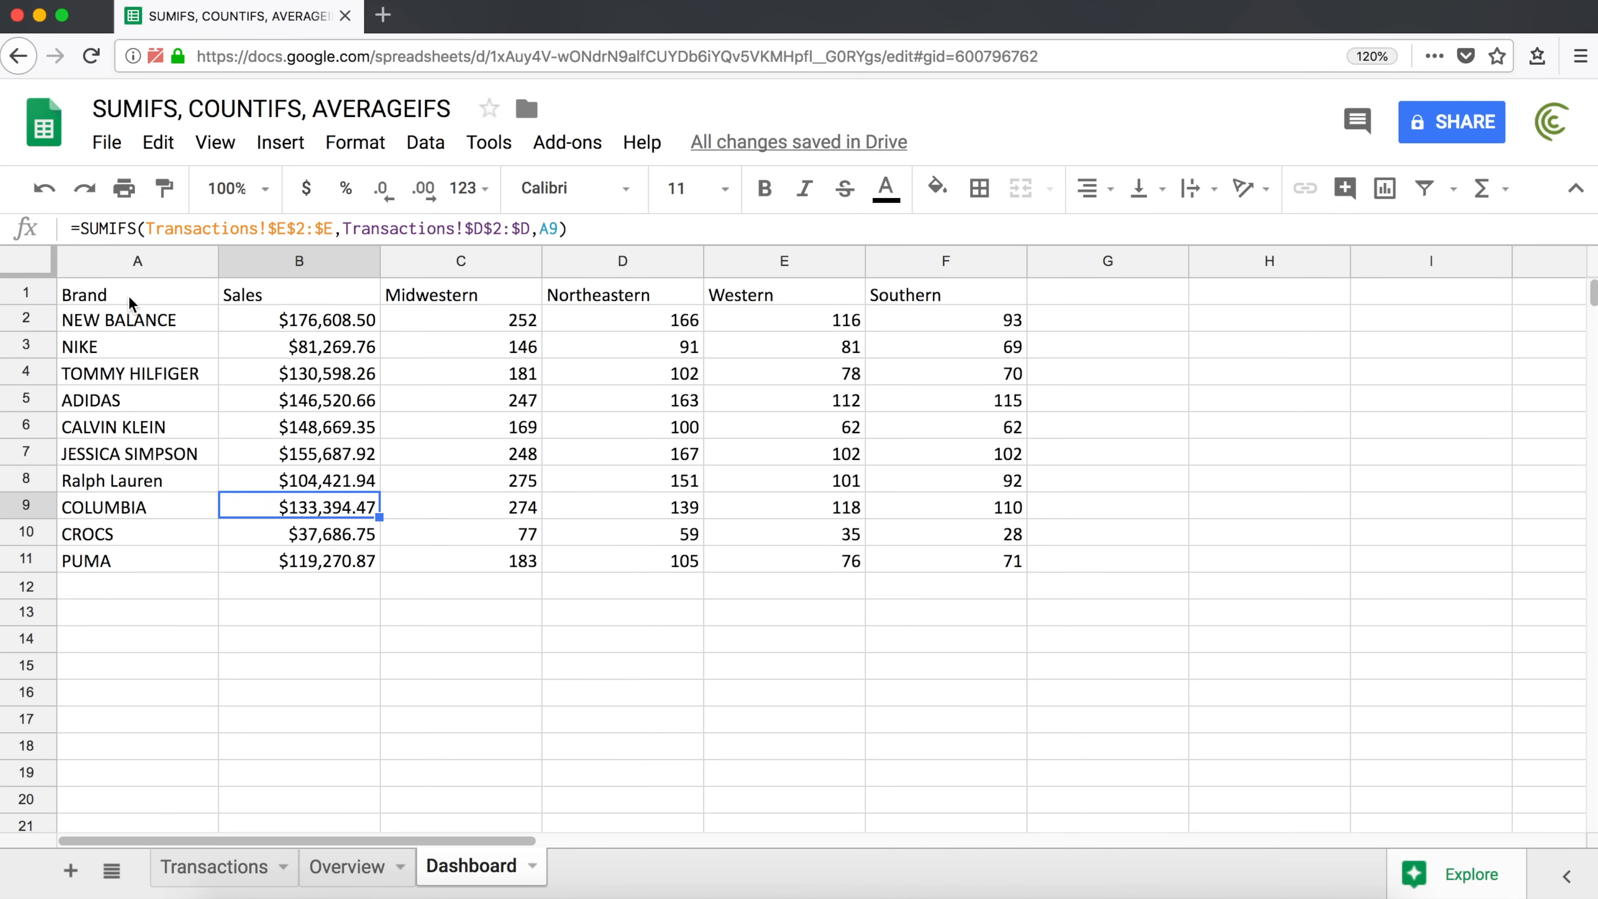
Insert a chart from the brand and sales data in A2:B11 and change its type to a standard pie chart.
drag(118, 318, 323, 560)
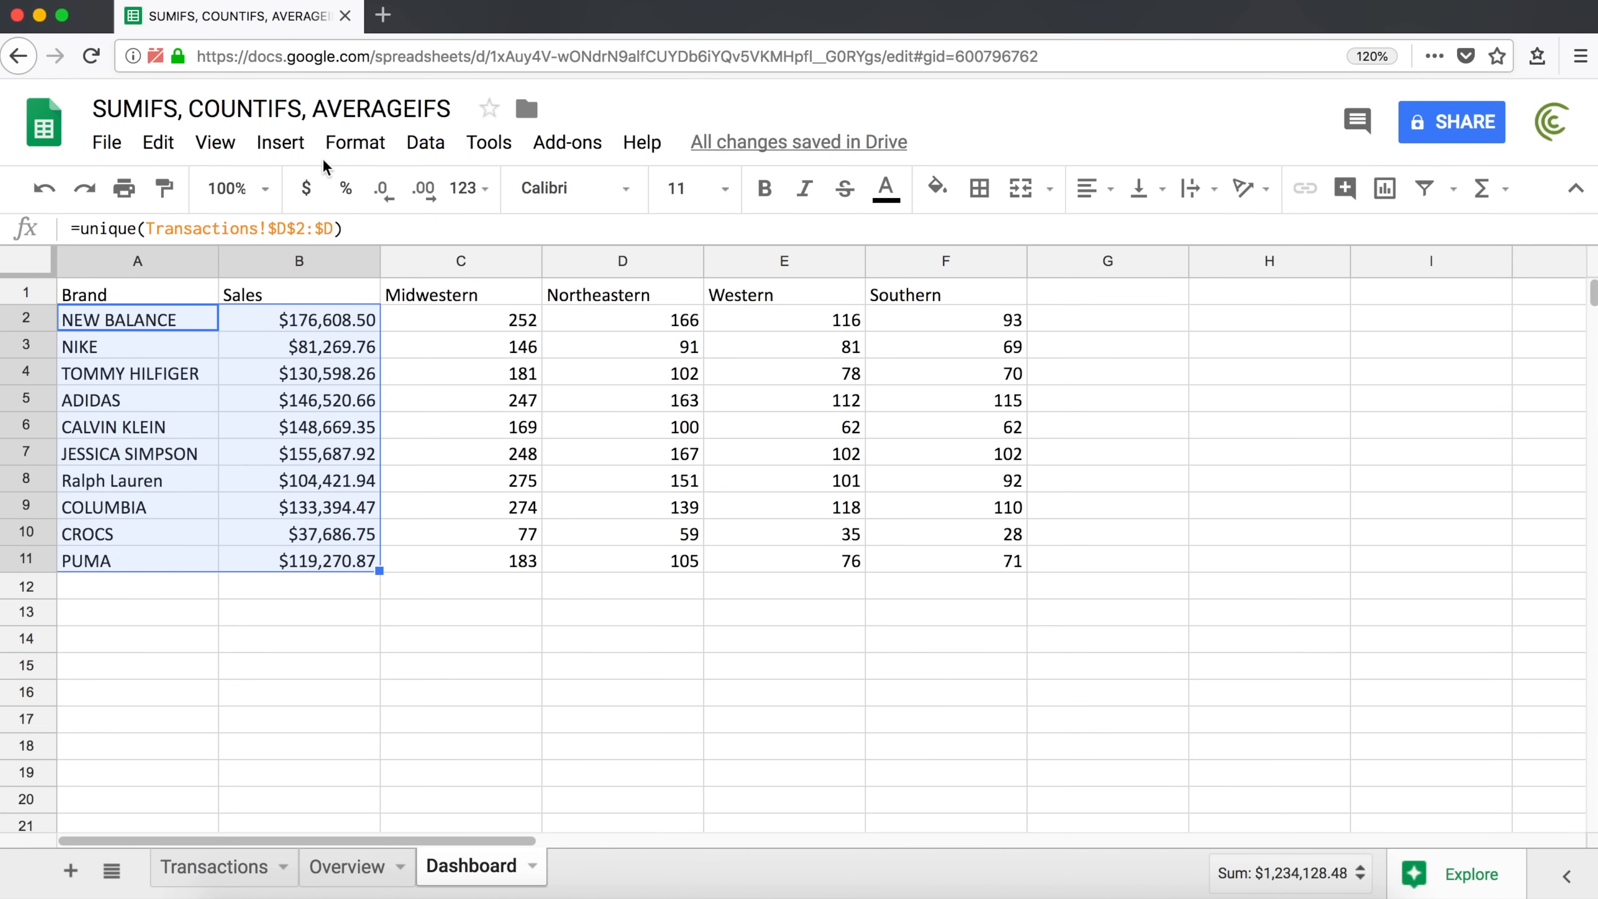
click(280, 142)
click(356, 473)
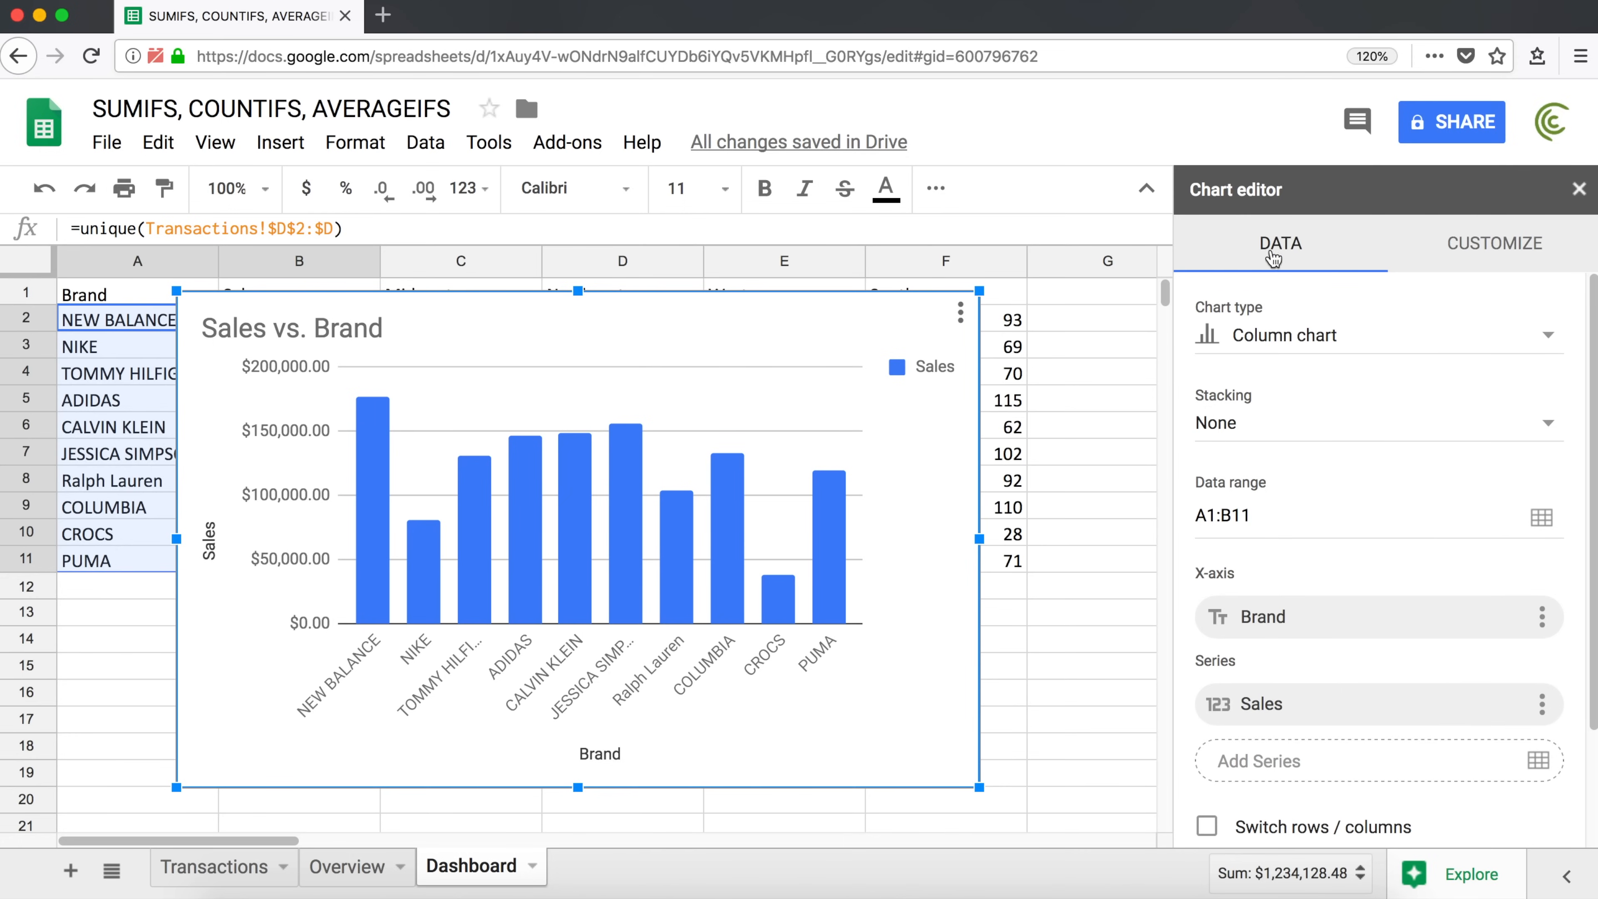
click(1260, 337)
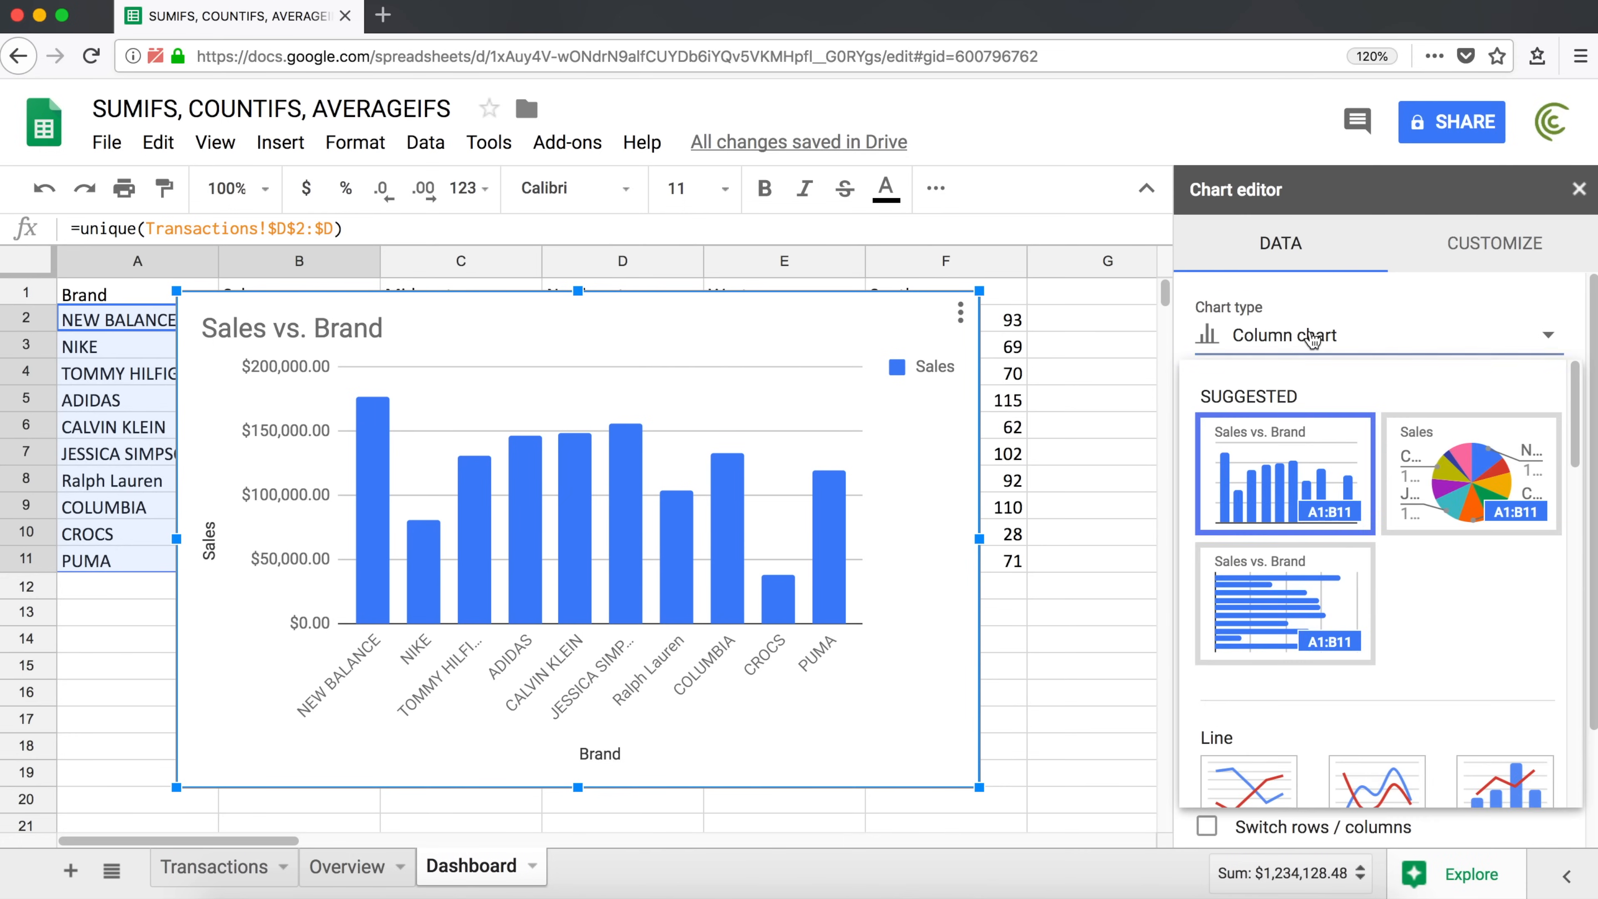
scroll(1428, 605, down, 3)
scroll(1428, 596, down, 5)
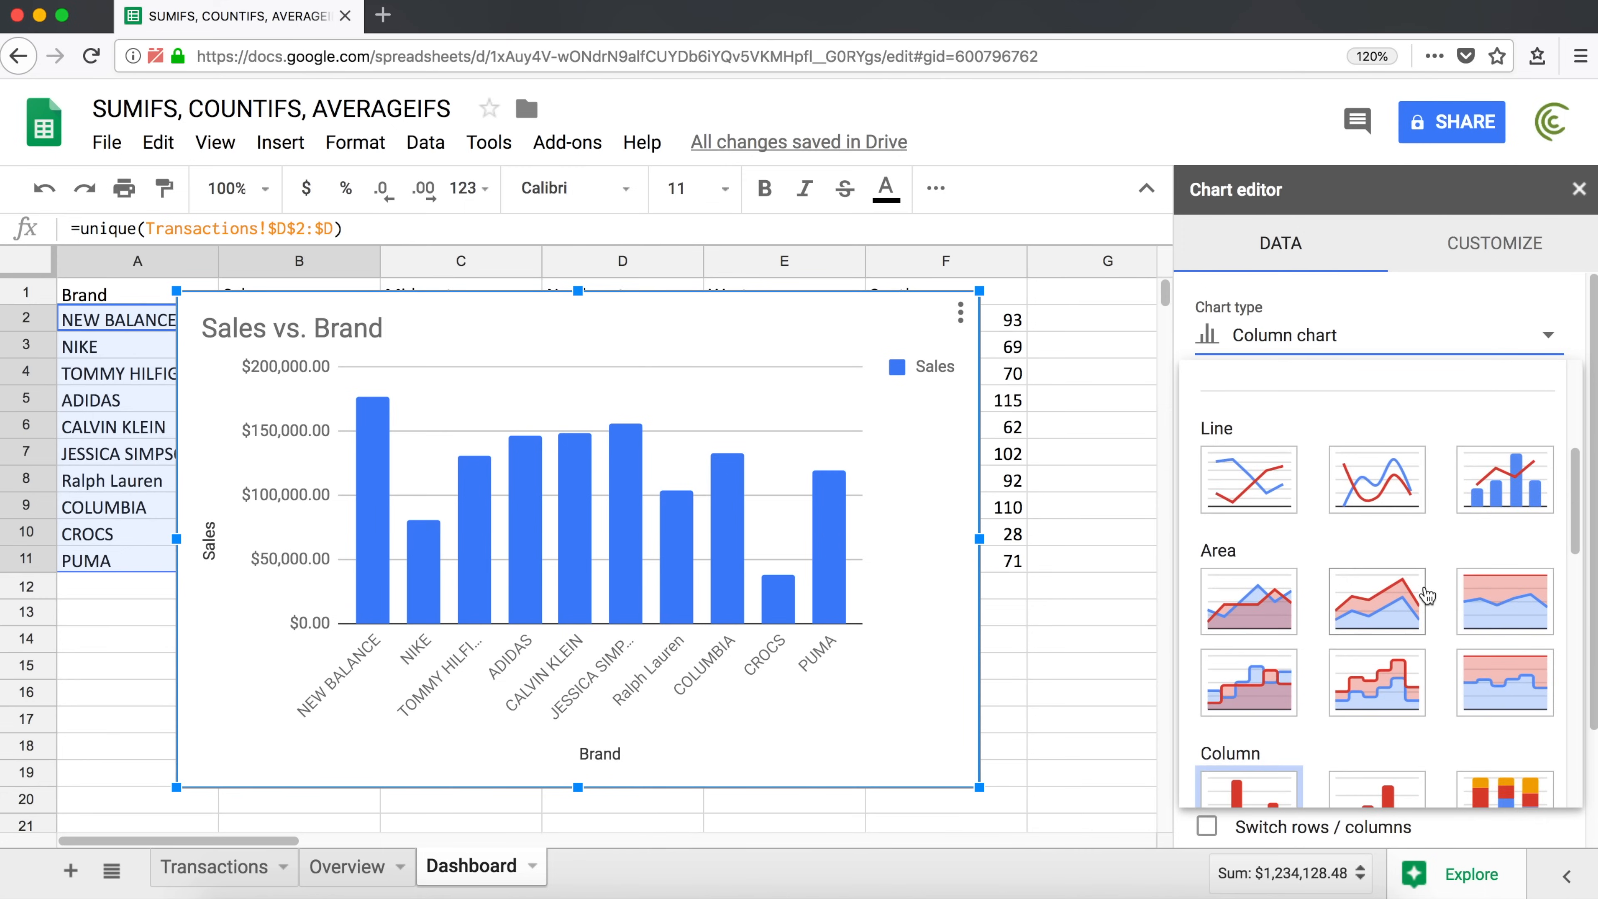
scroll(1302, 631, down, 5)
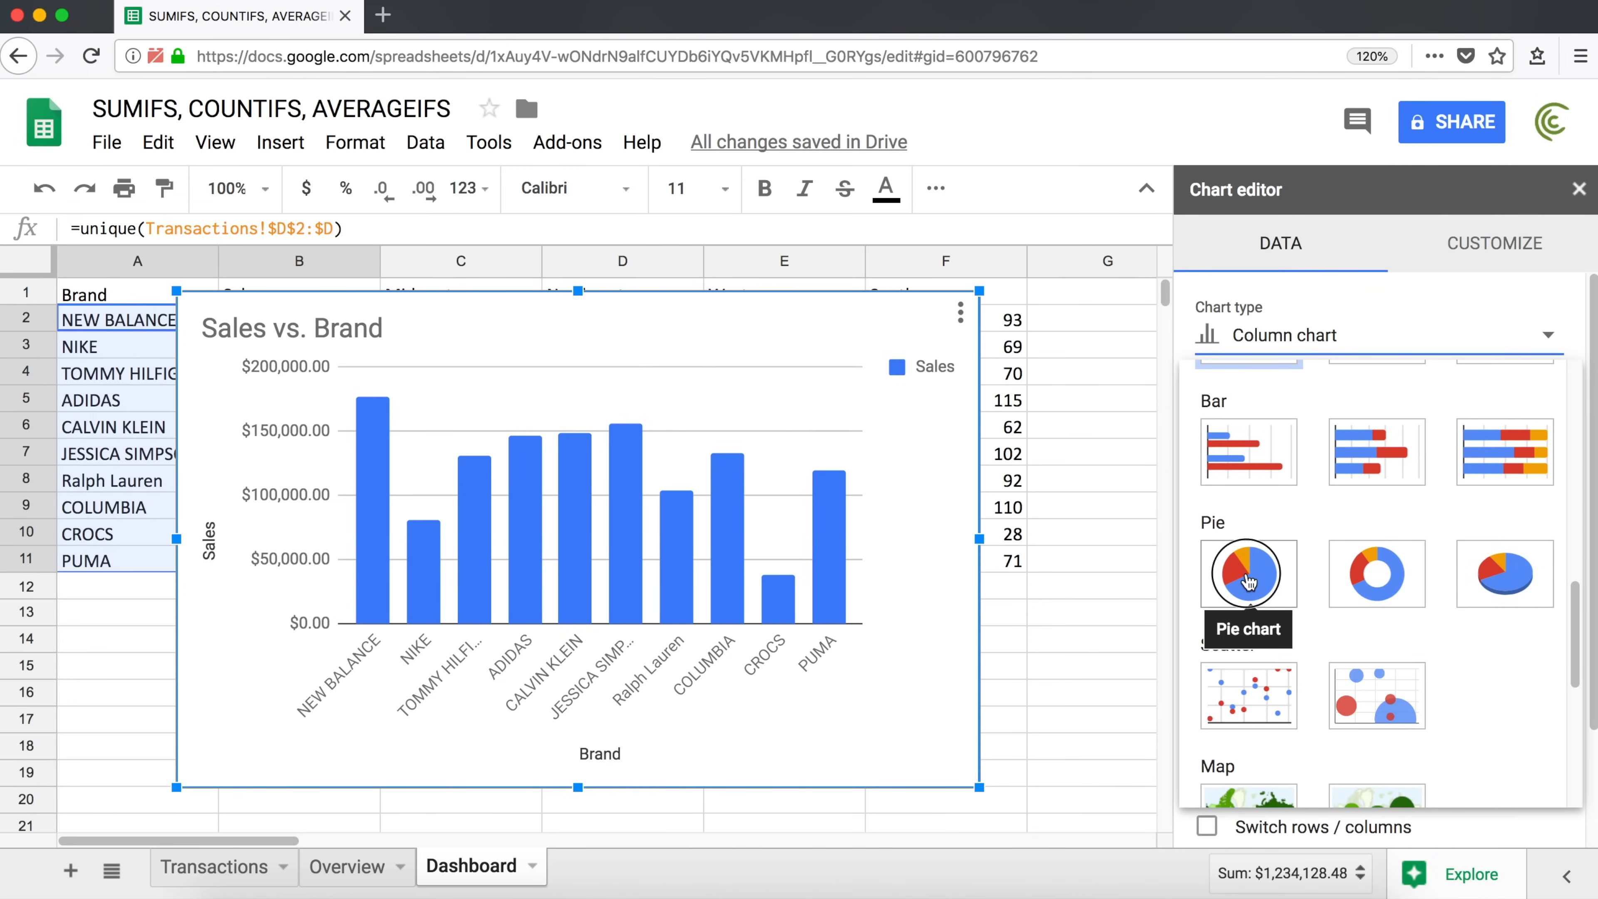
click(1245, 587)
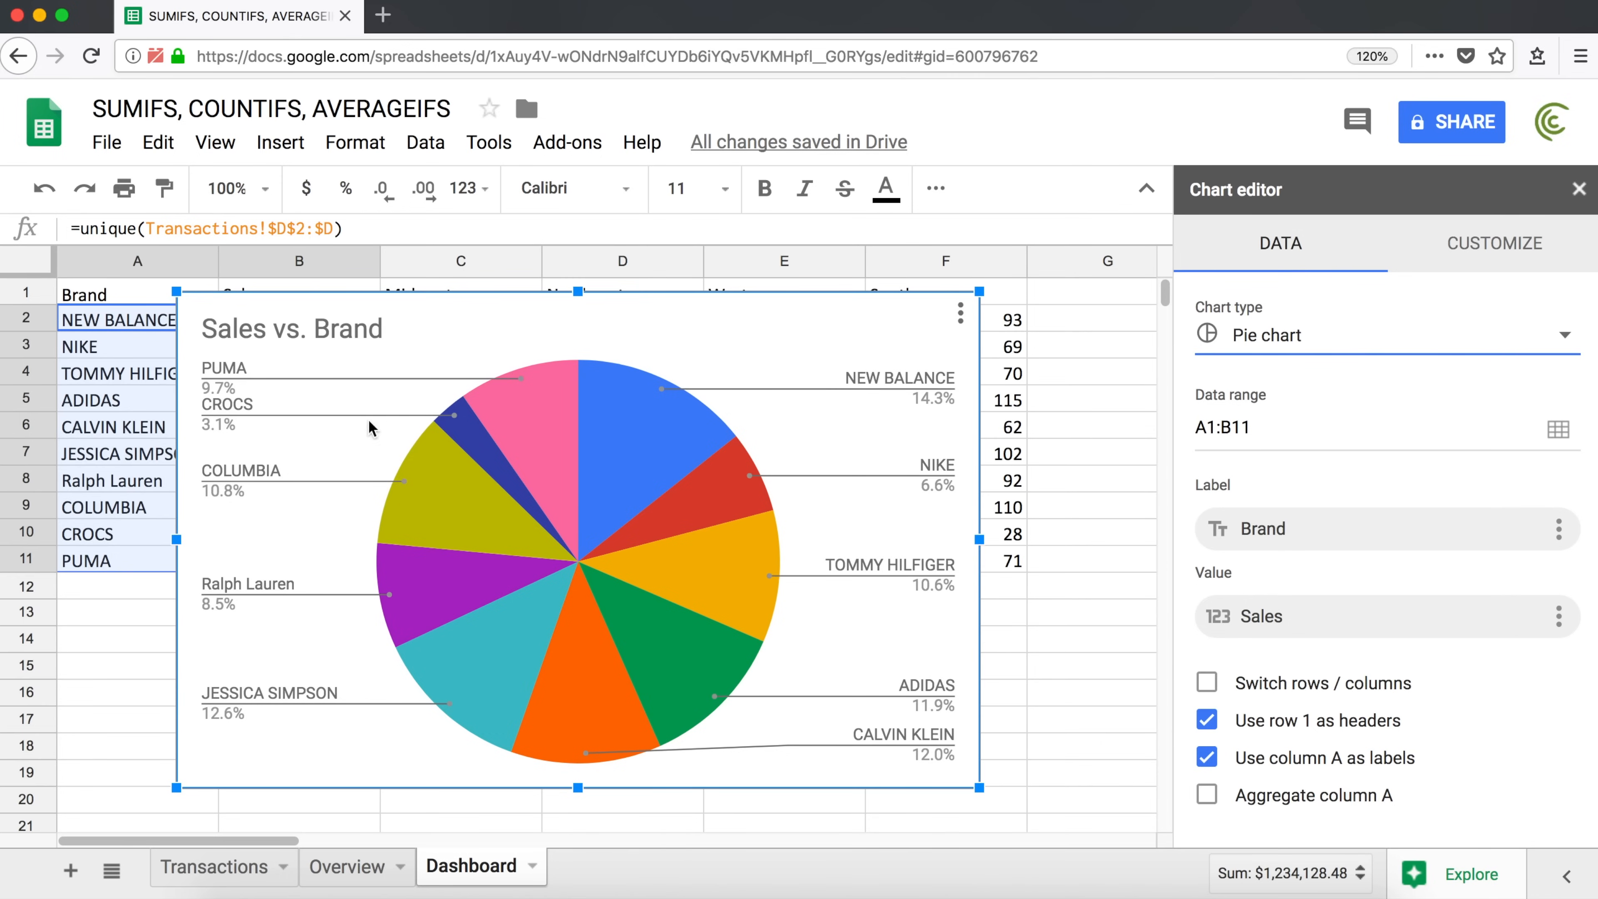
mouse_move(608, 421)
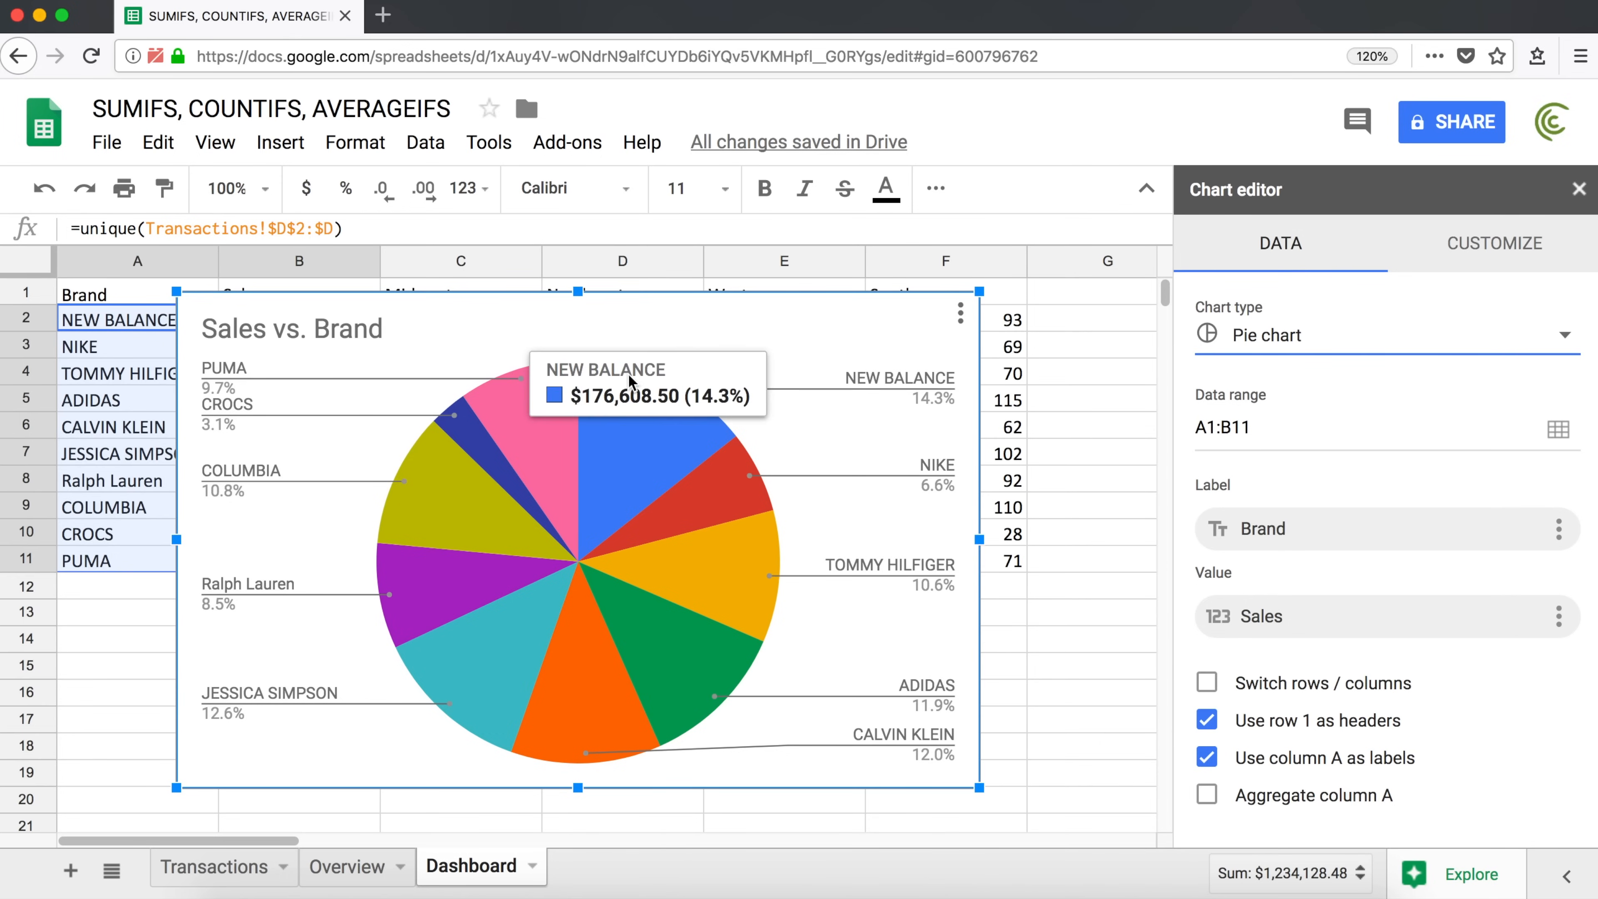
Move the pie chart down and shrink it so more of the brand and sales data is uncovered.
click(623, 455)
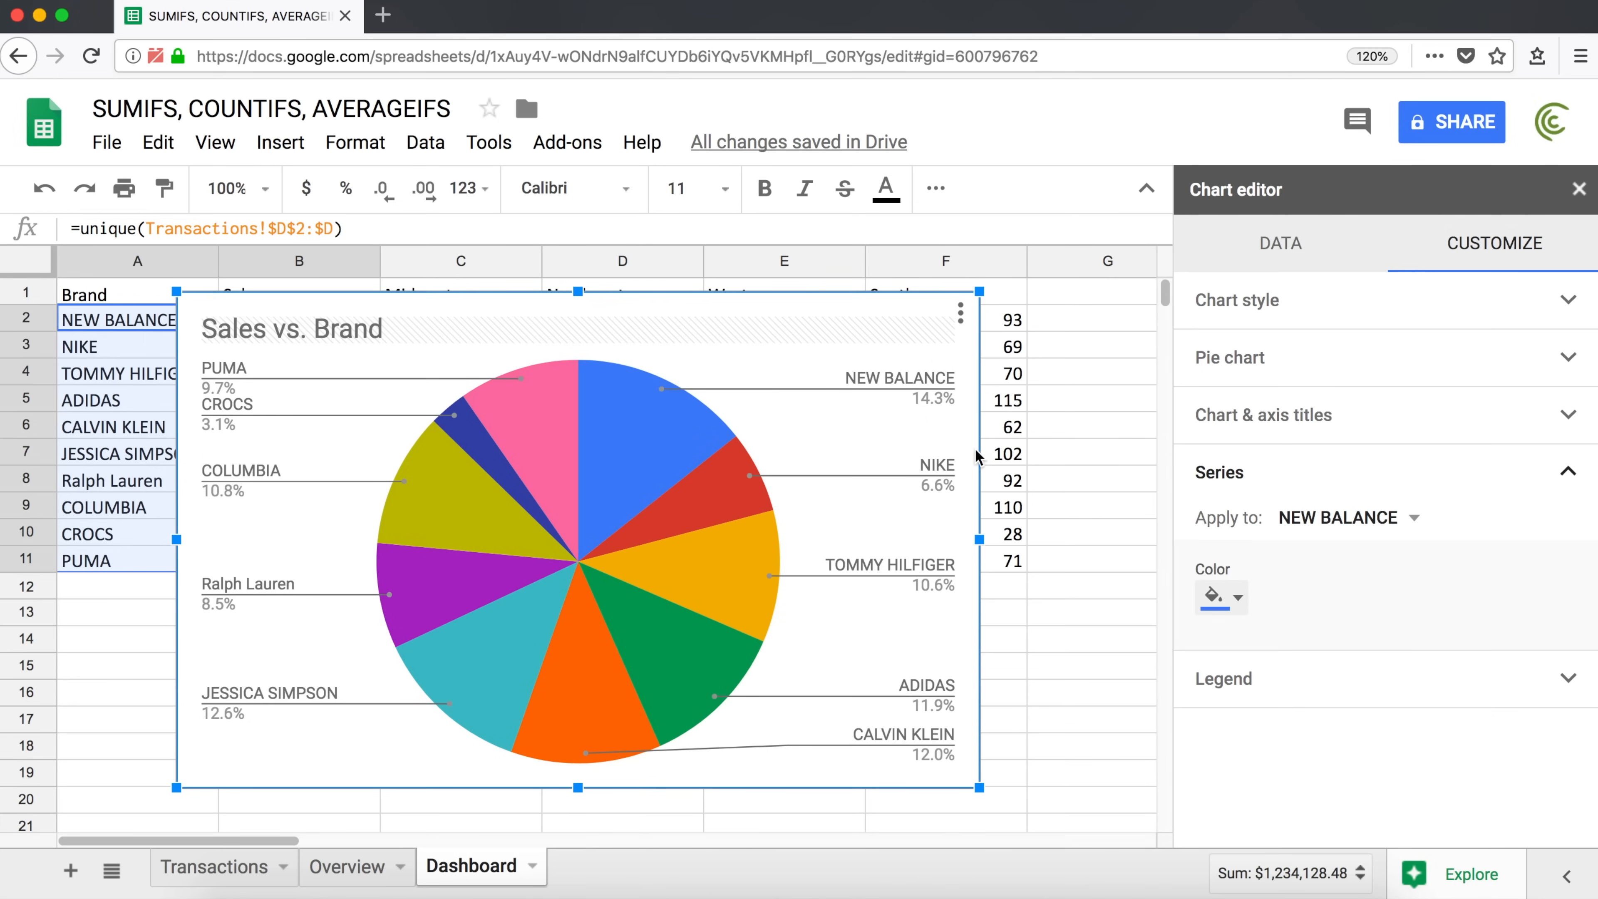
drag(814, 308, 825, 342)
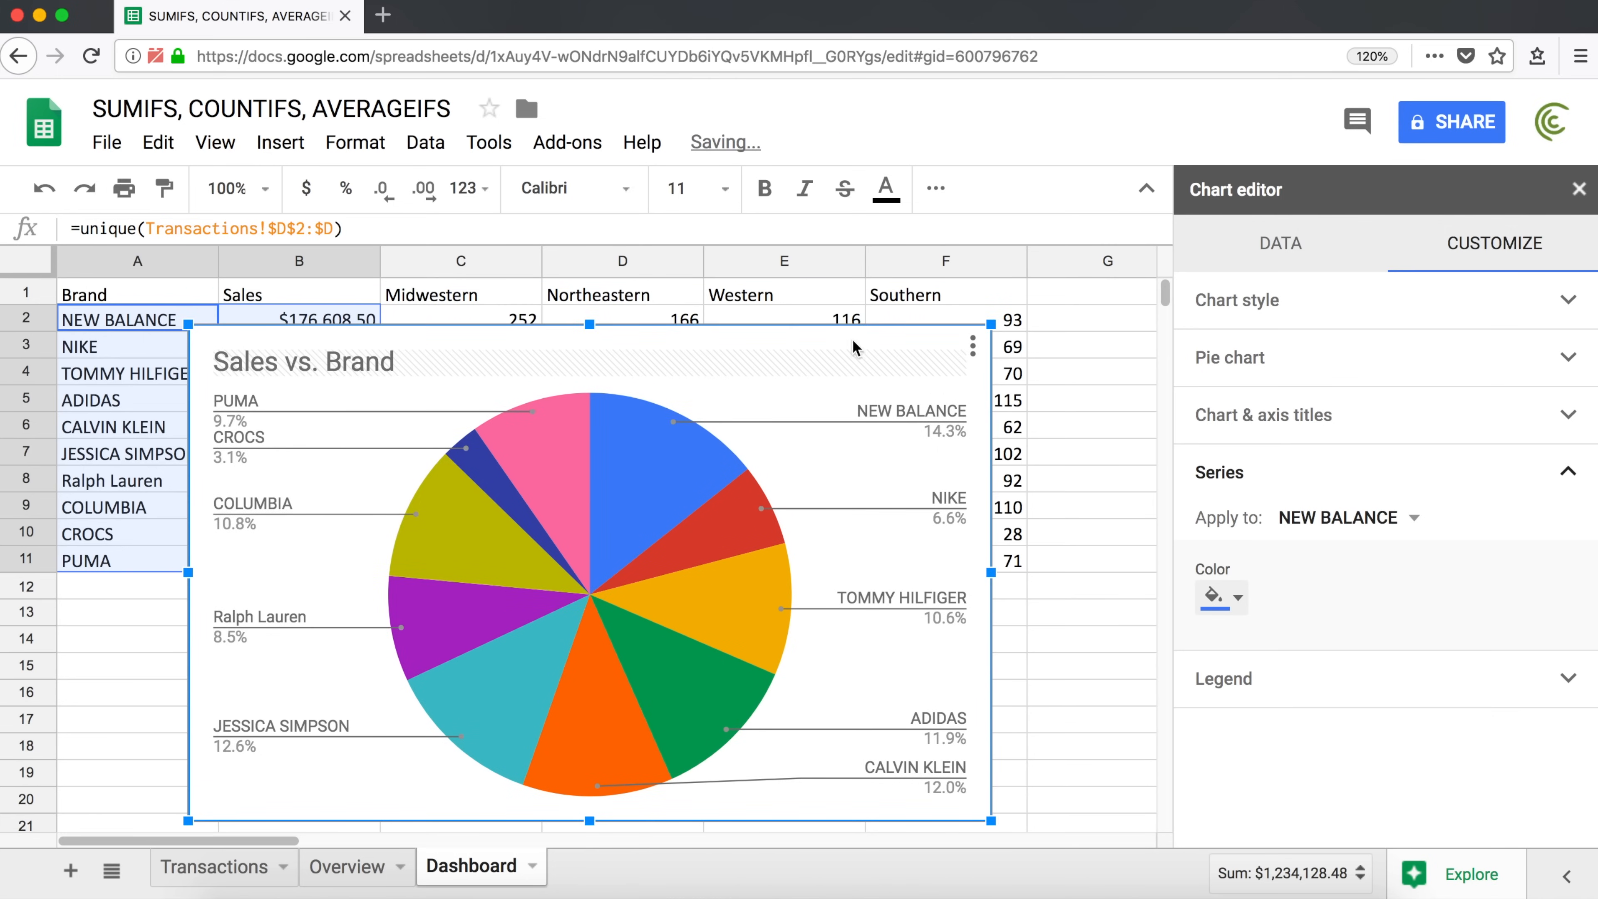
drag(989, 326, 846, 379)
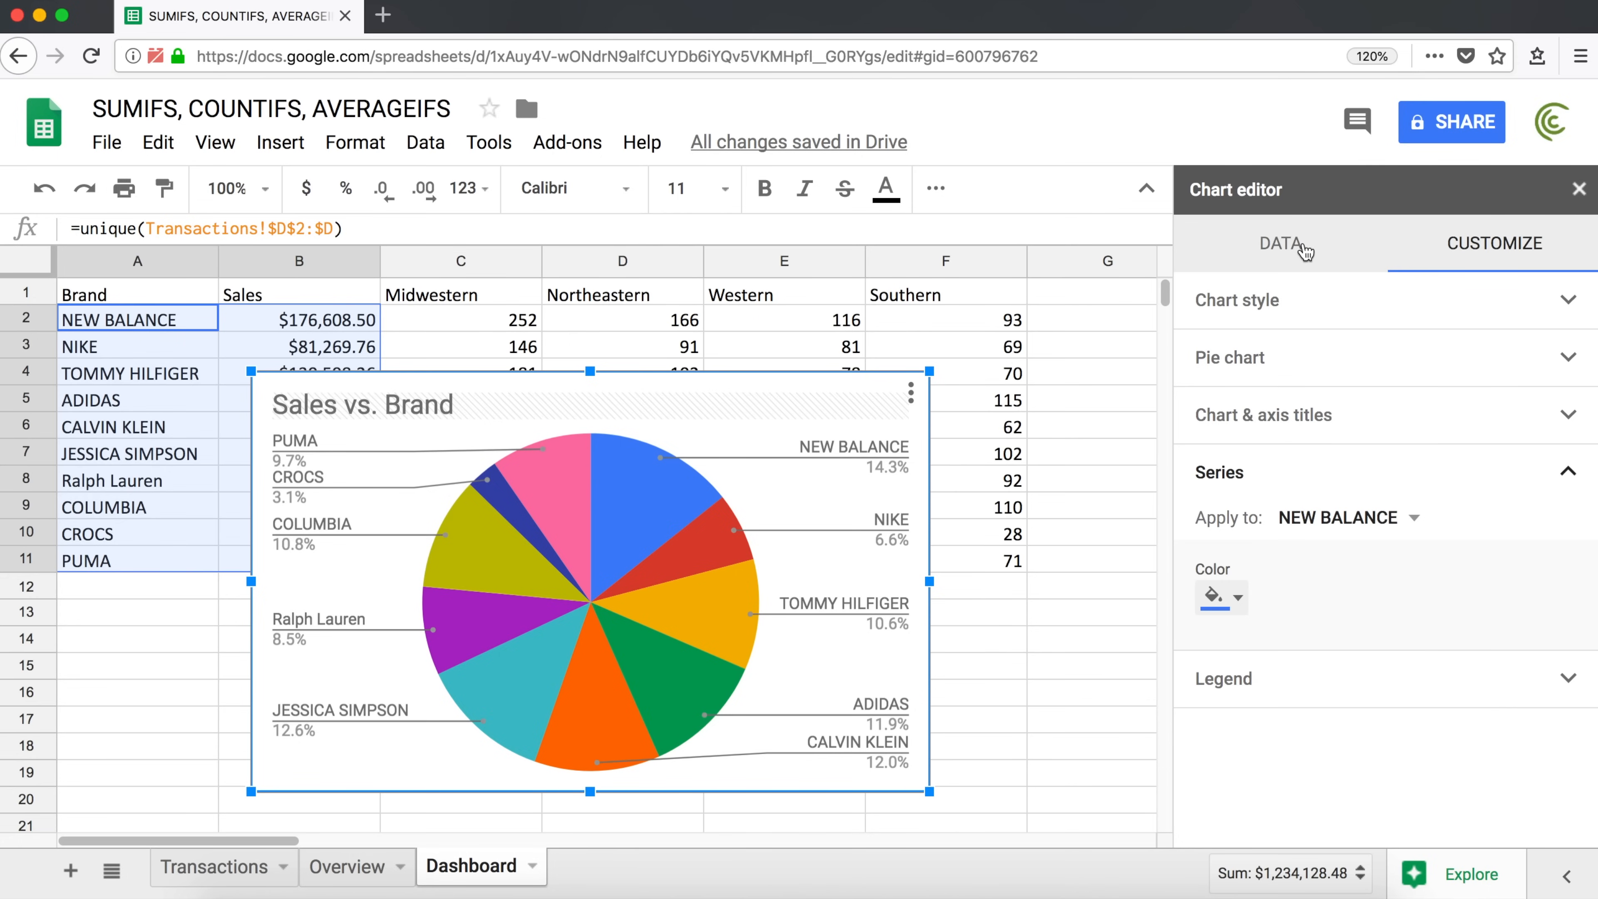
Compare the chart's data settings with the brand names in A2:A11 and reopen the chart for editing.
click(1292, 255)
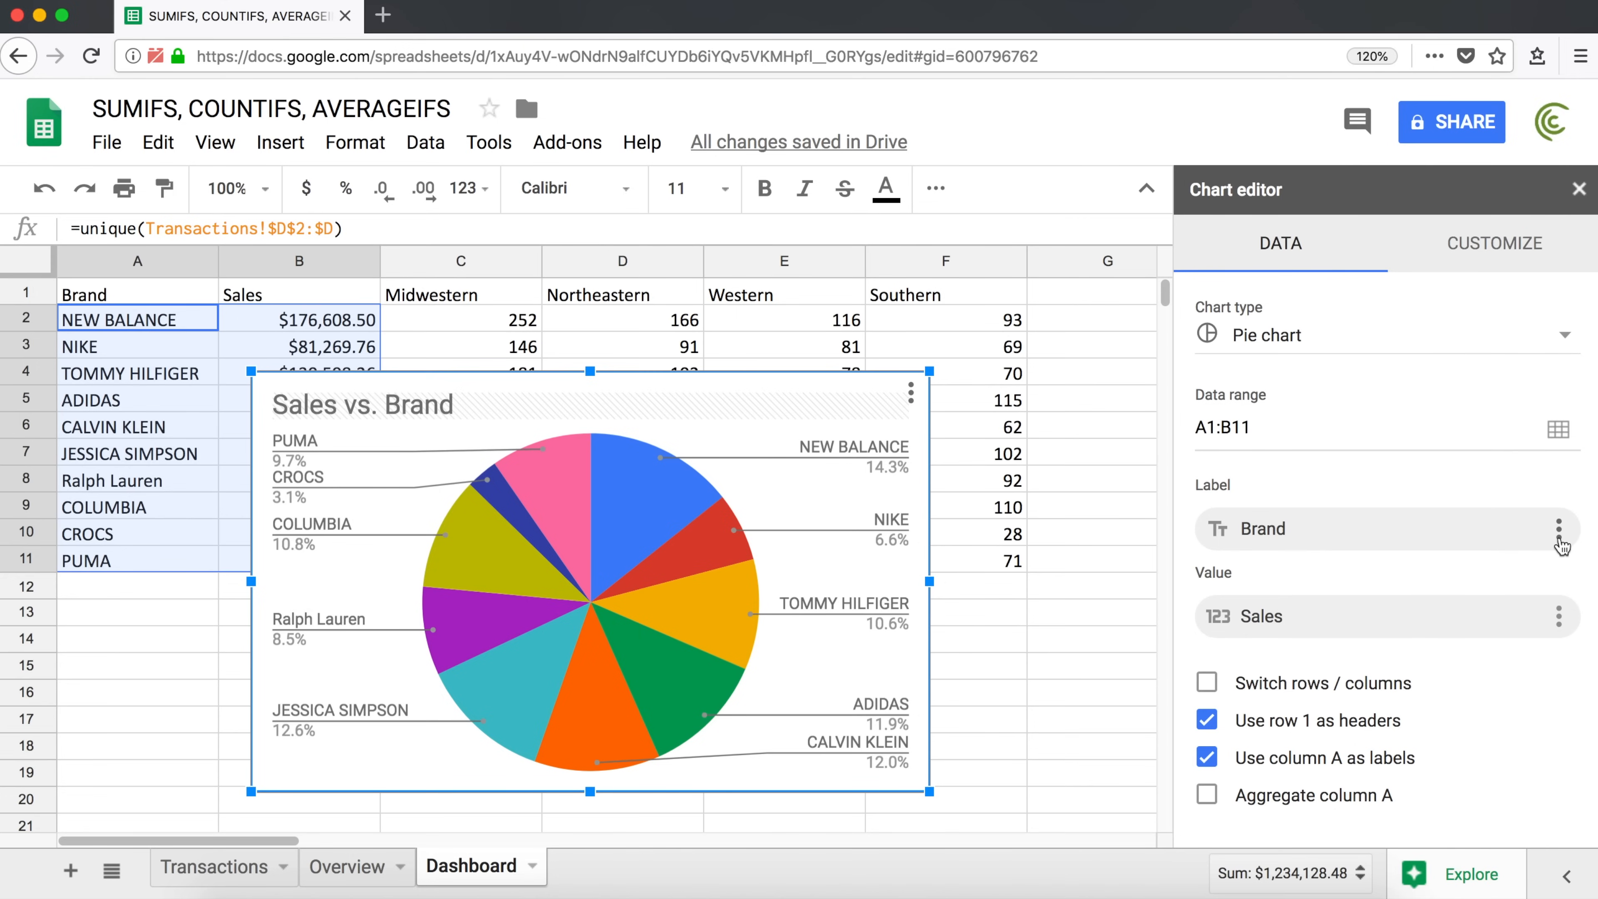
click(154, 324)
drag(155, 323, 158, 565)
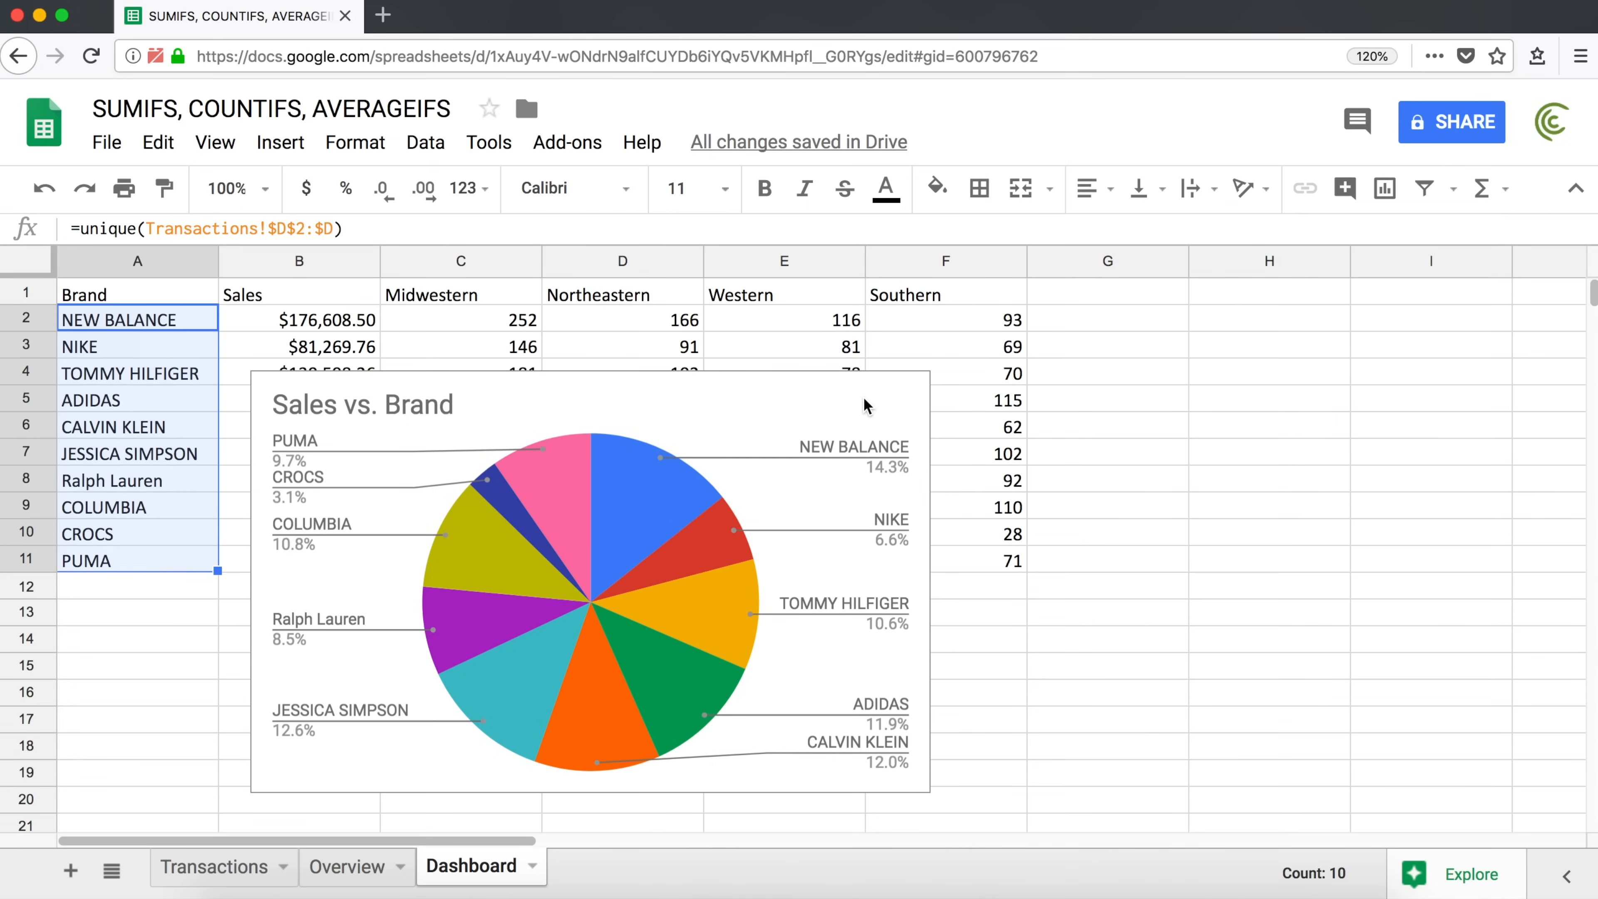
click(884, 378)
click(910, 392)
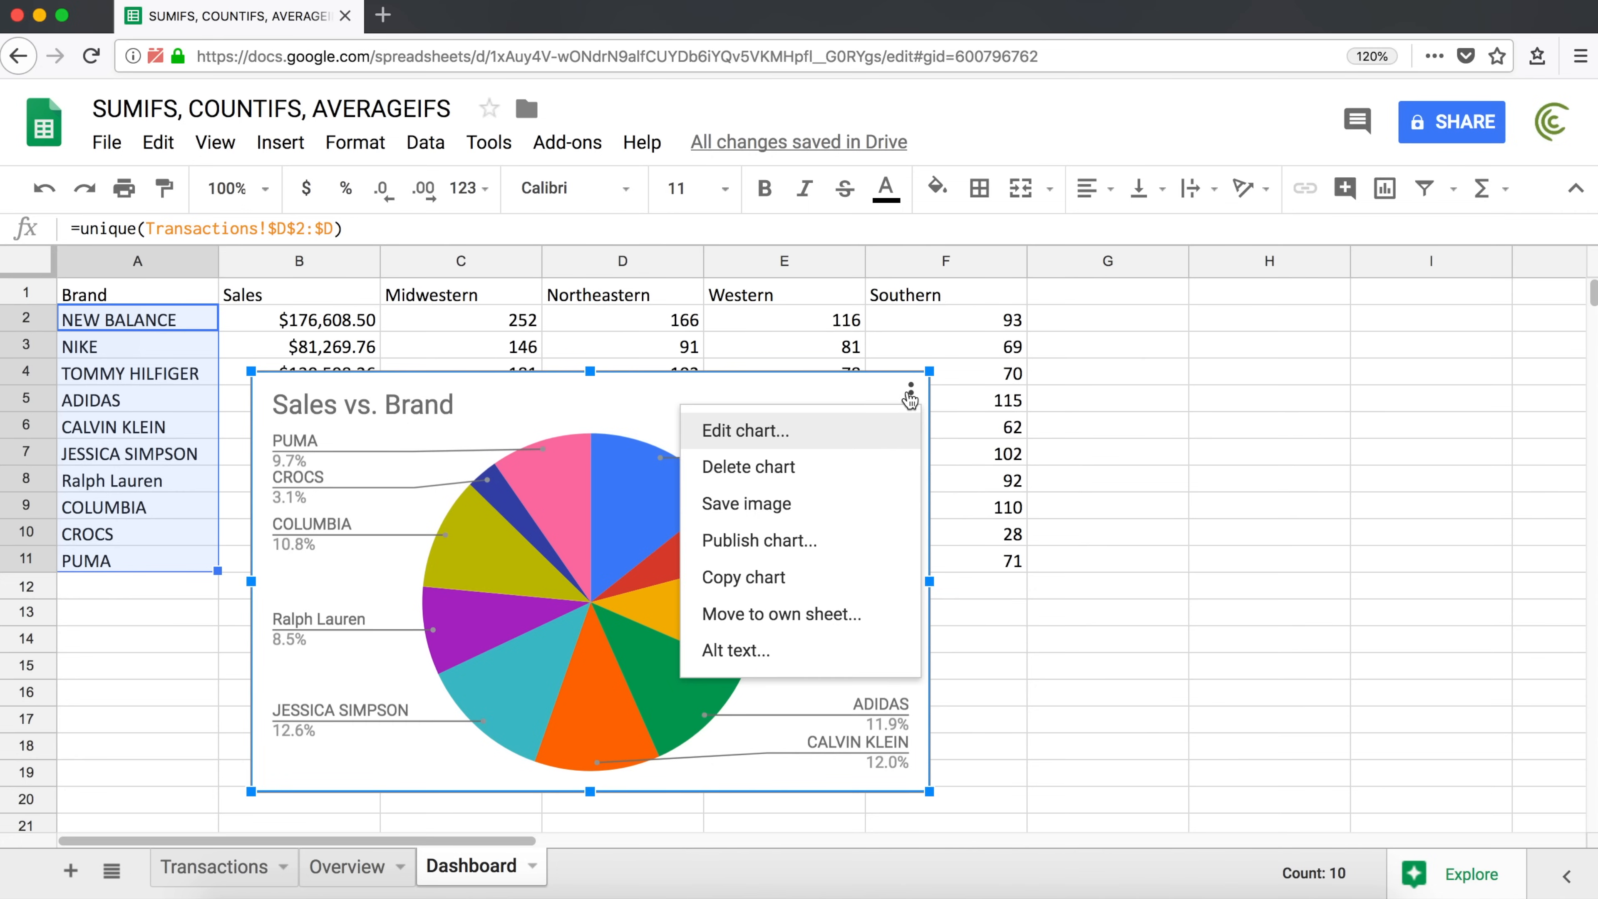
click(824, 434)
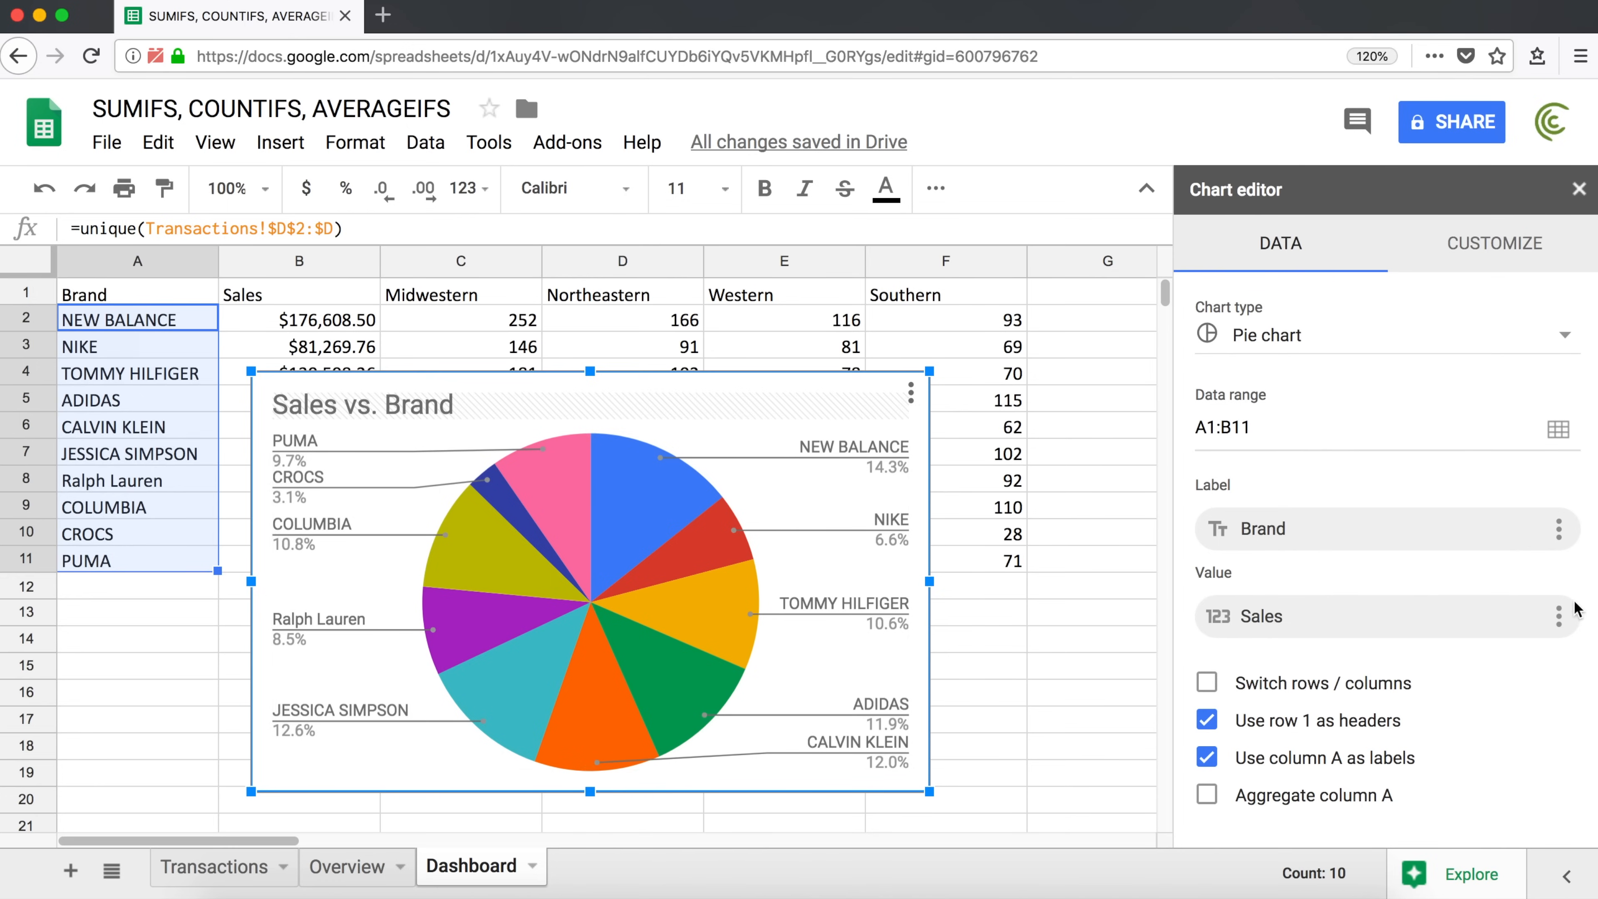
Change the pie chart's value range to E1:E11 to plot the Western column.
click(1559, 620)
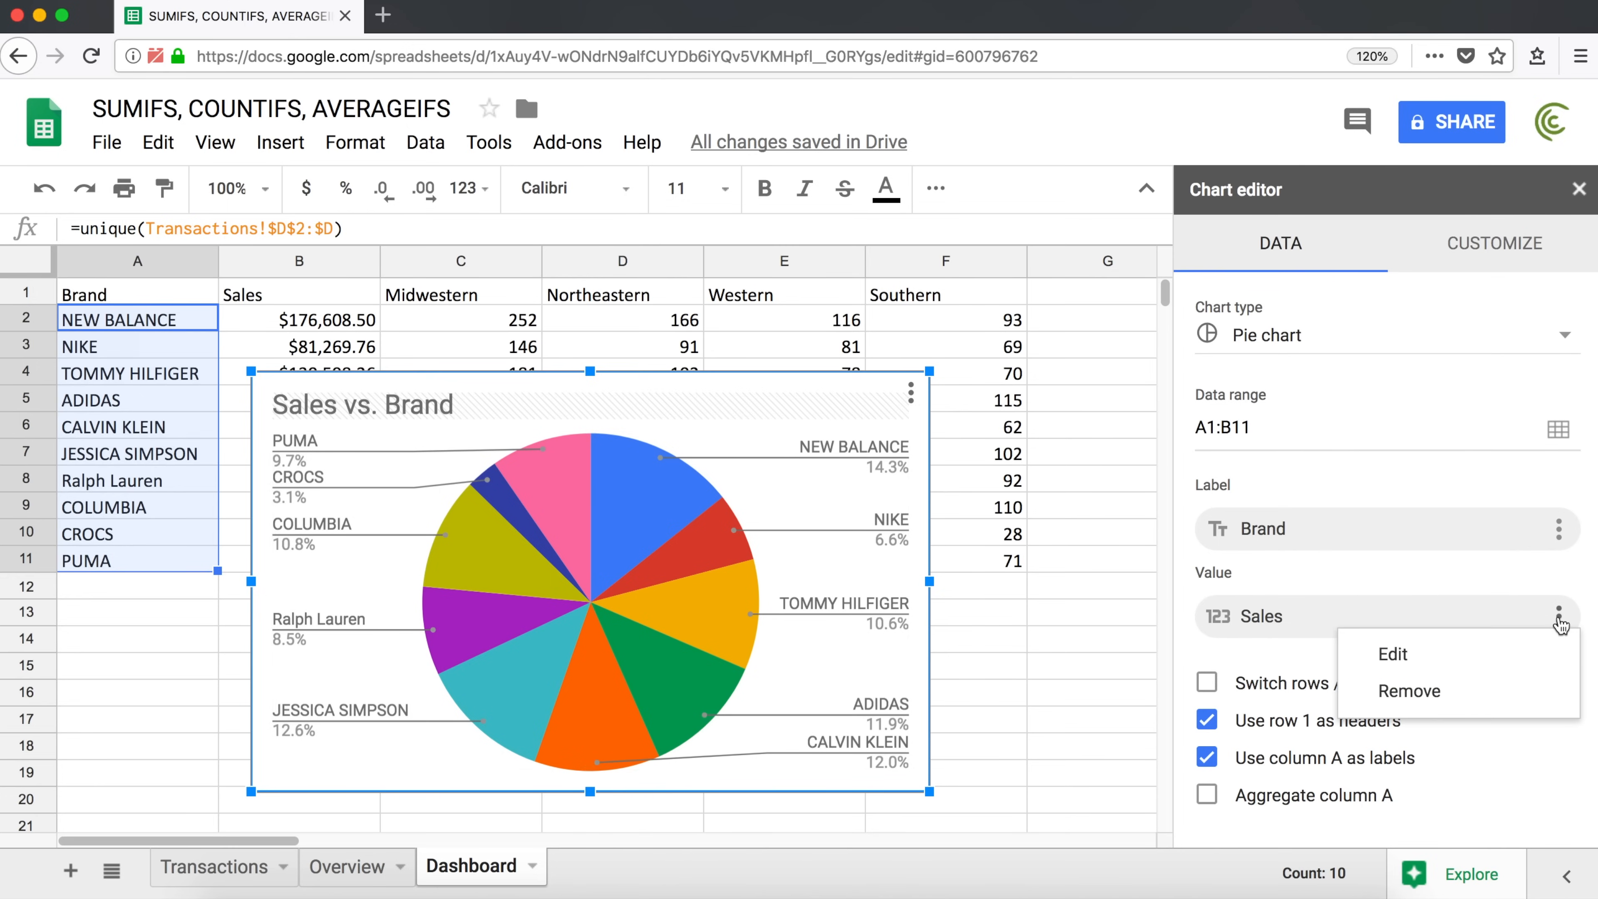
click(1438, 659)
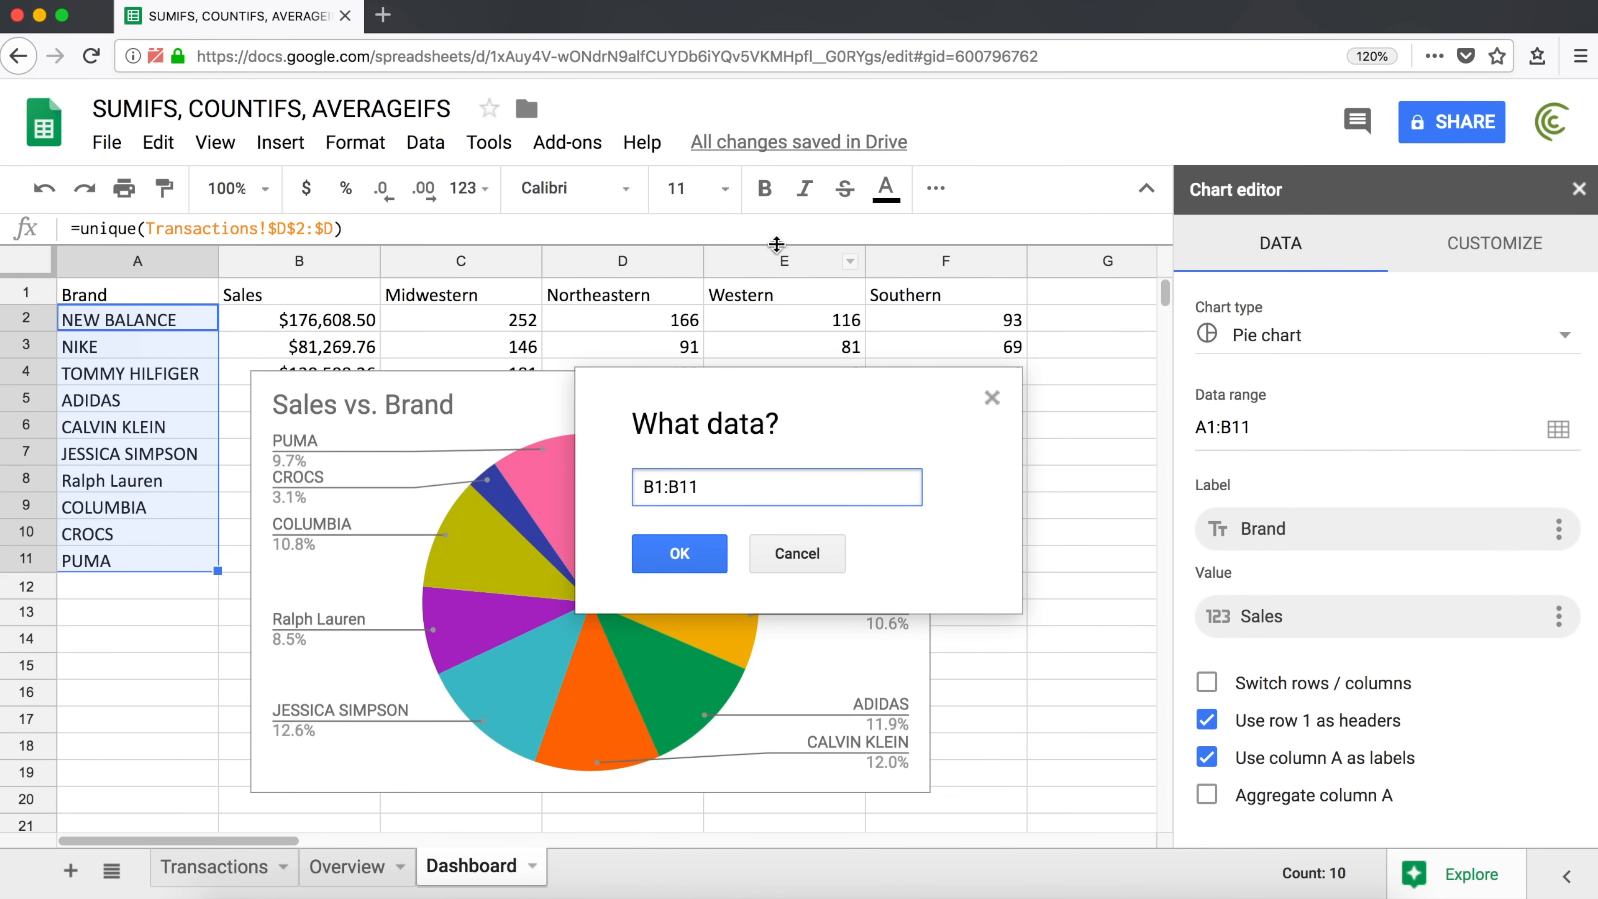
mouse_move(656, 485)
mouse_down()
mouse_move(635, 488)
mouse_move(669, 486)
mouse_up()
text(E1:E)
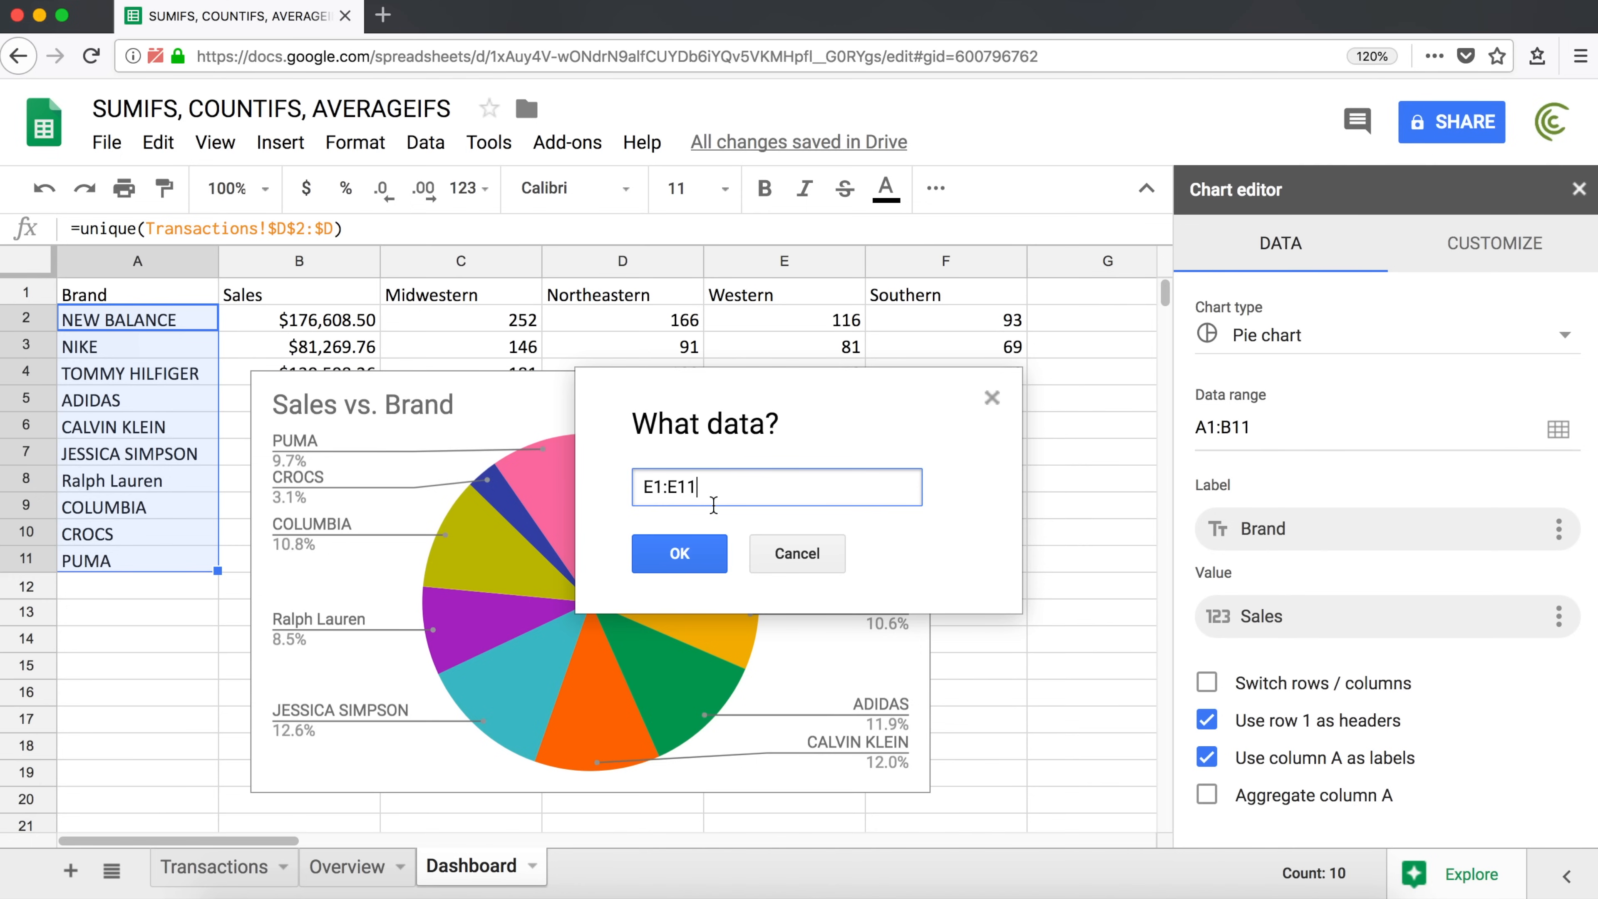
click(691, 554)
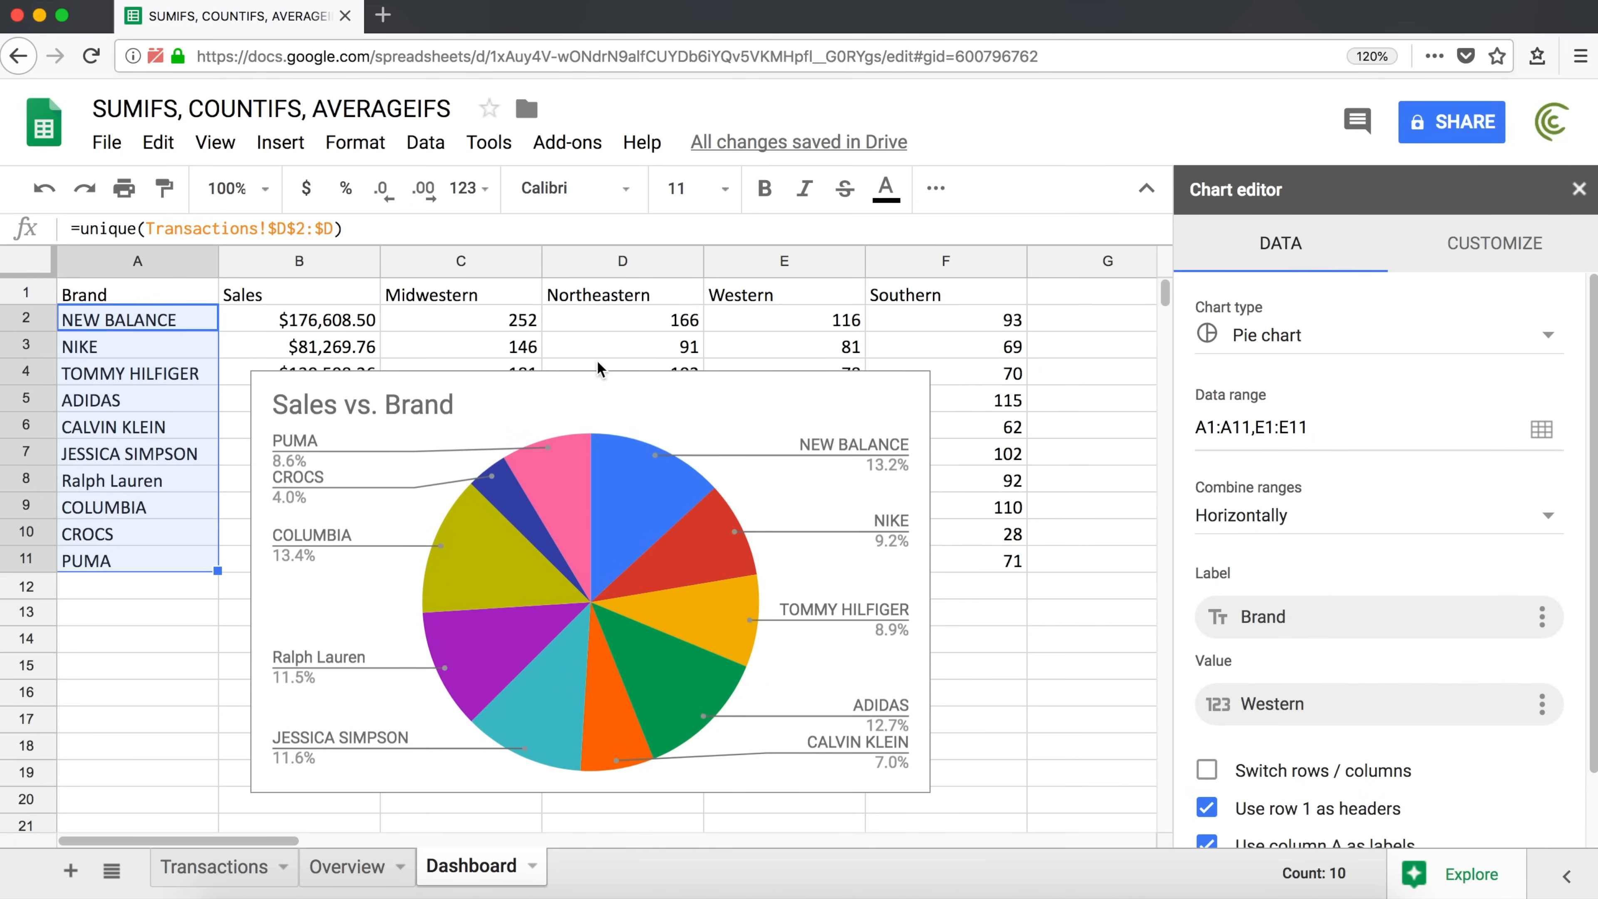
Set the pie chart's value range back to B1:B11 to plot the Sales column.
click(632, 429)
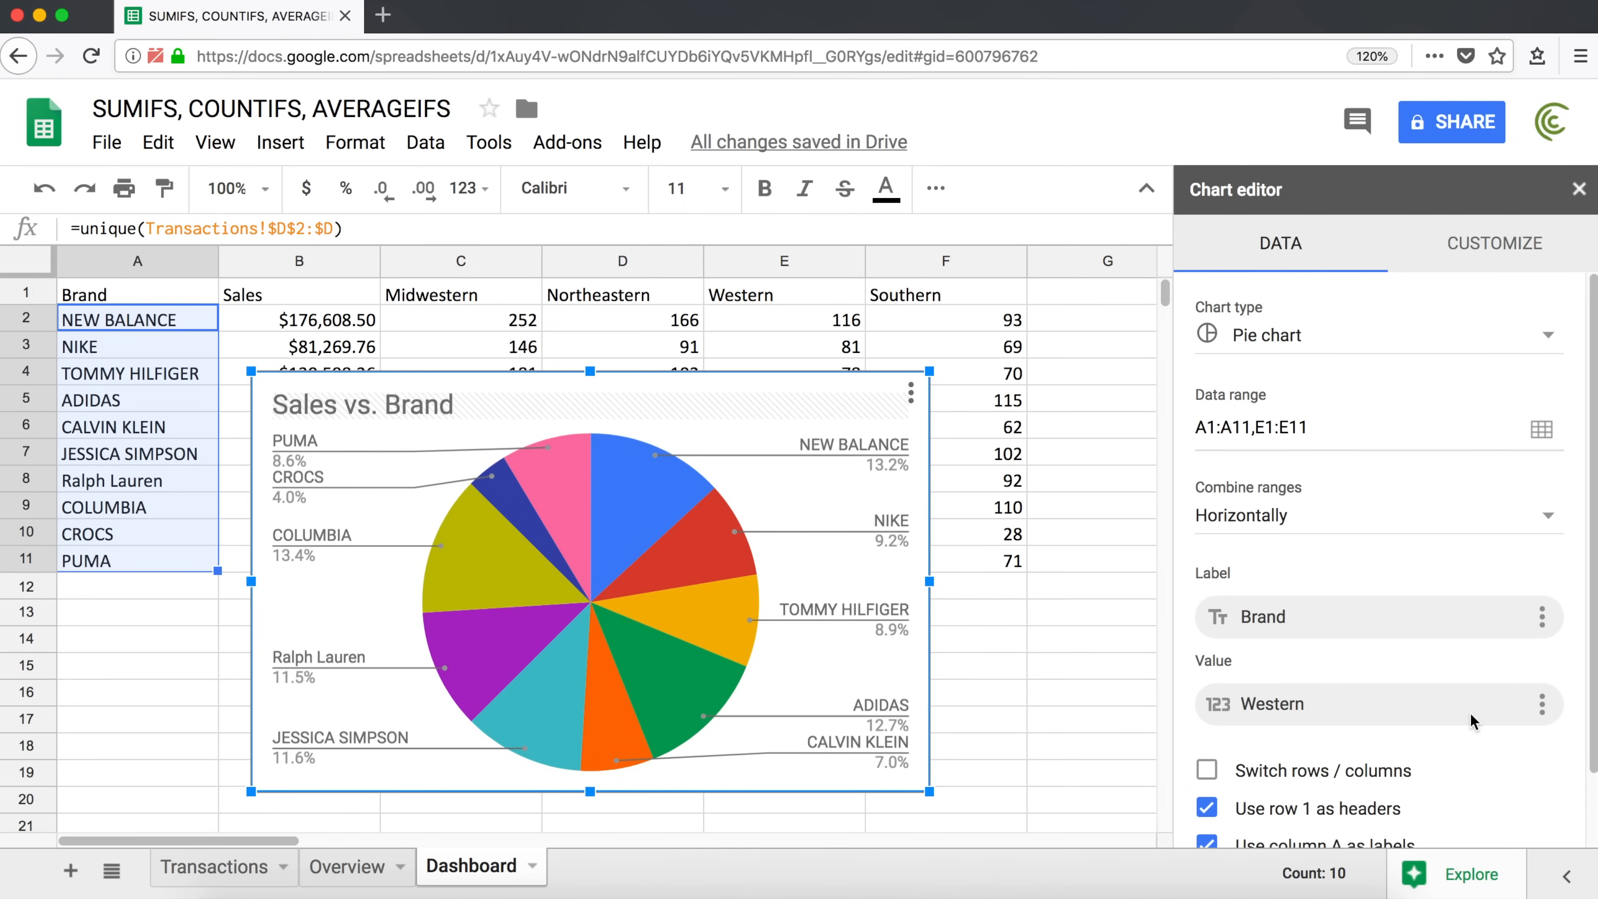
click(1544, 711)
click(1377, 738)
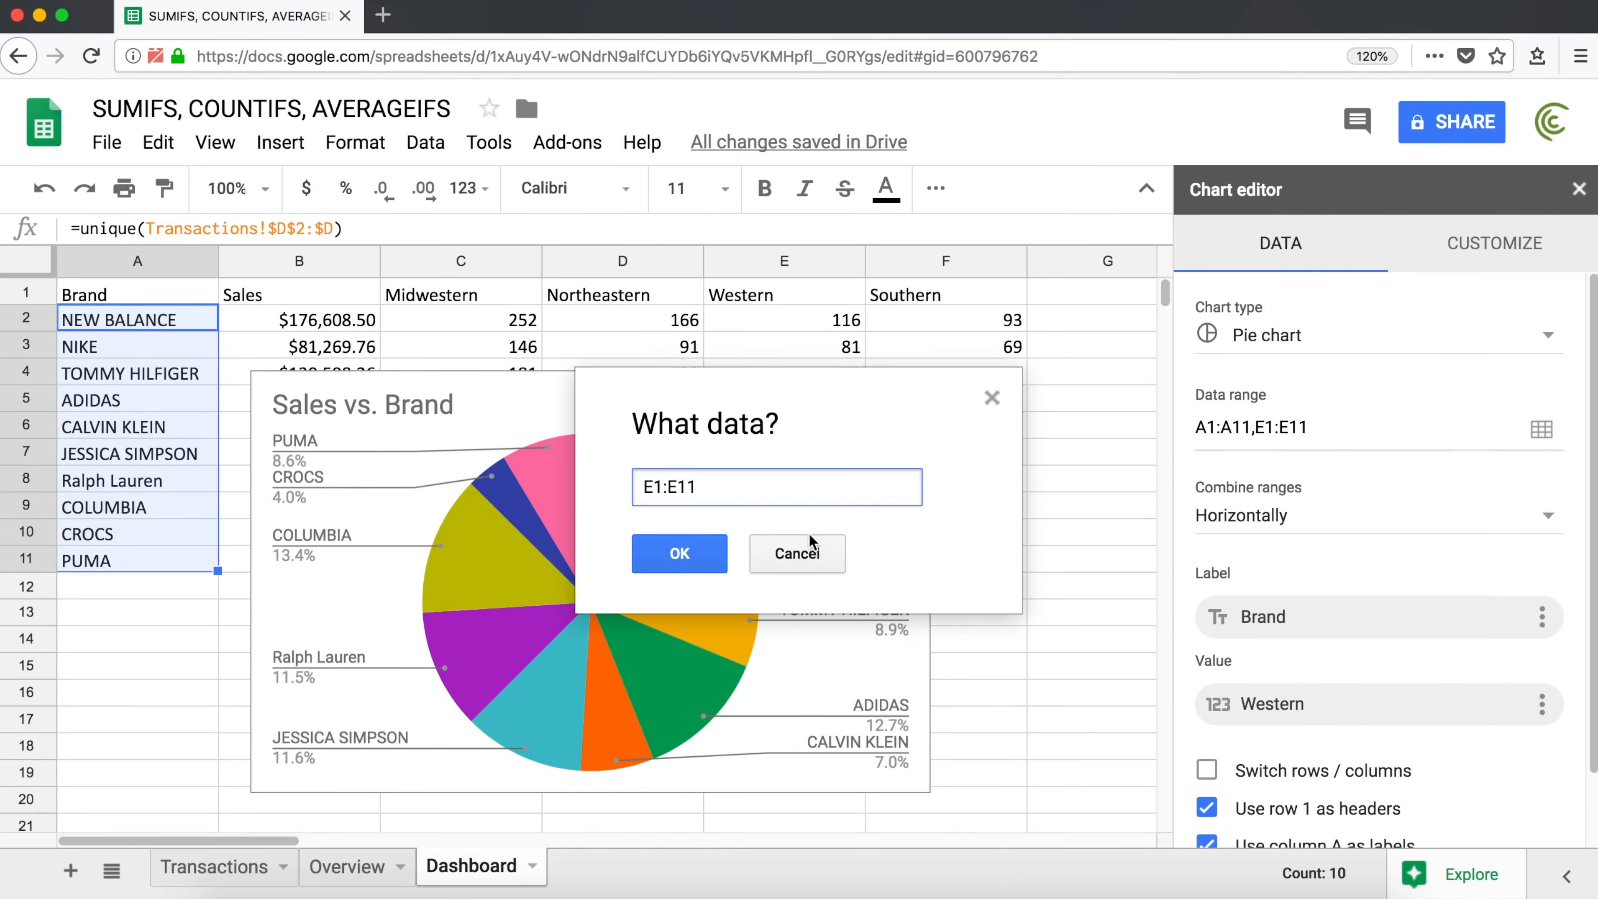
drag(654, 491, 643, 489)
text(B)
drag(680, 488, 669, 487)
text(B)
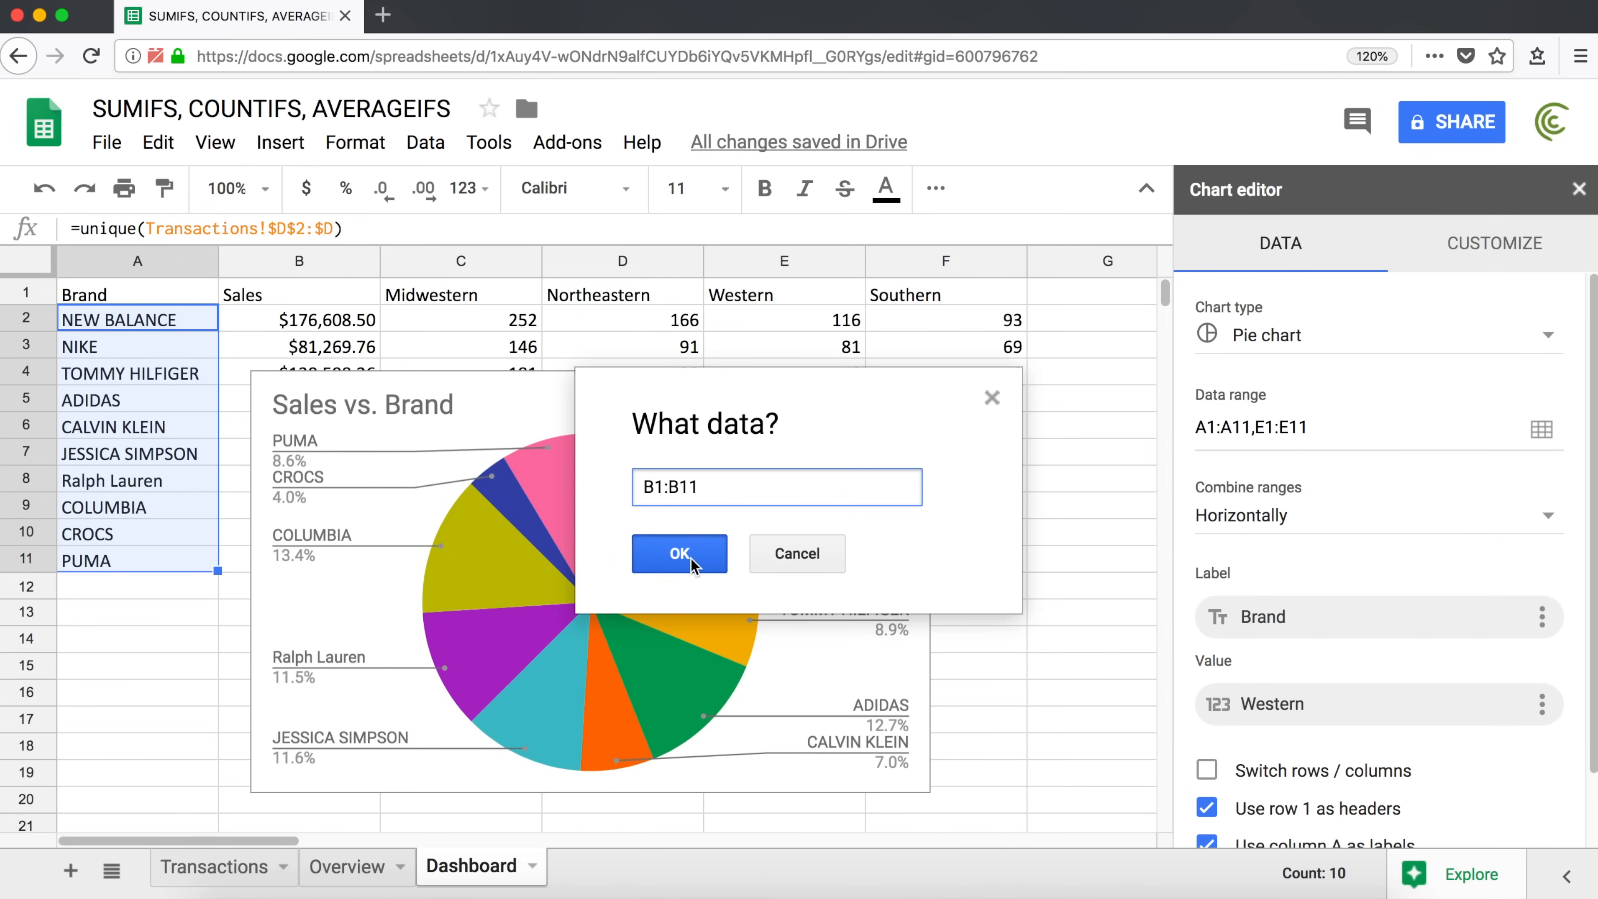
click(679, 553)
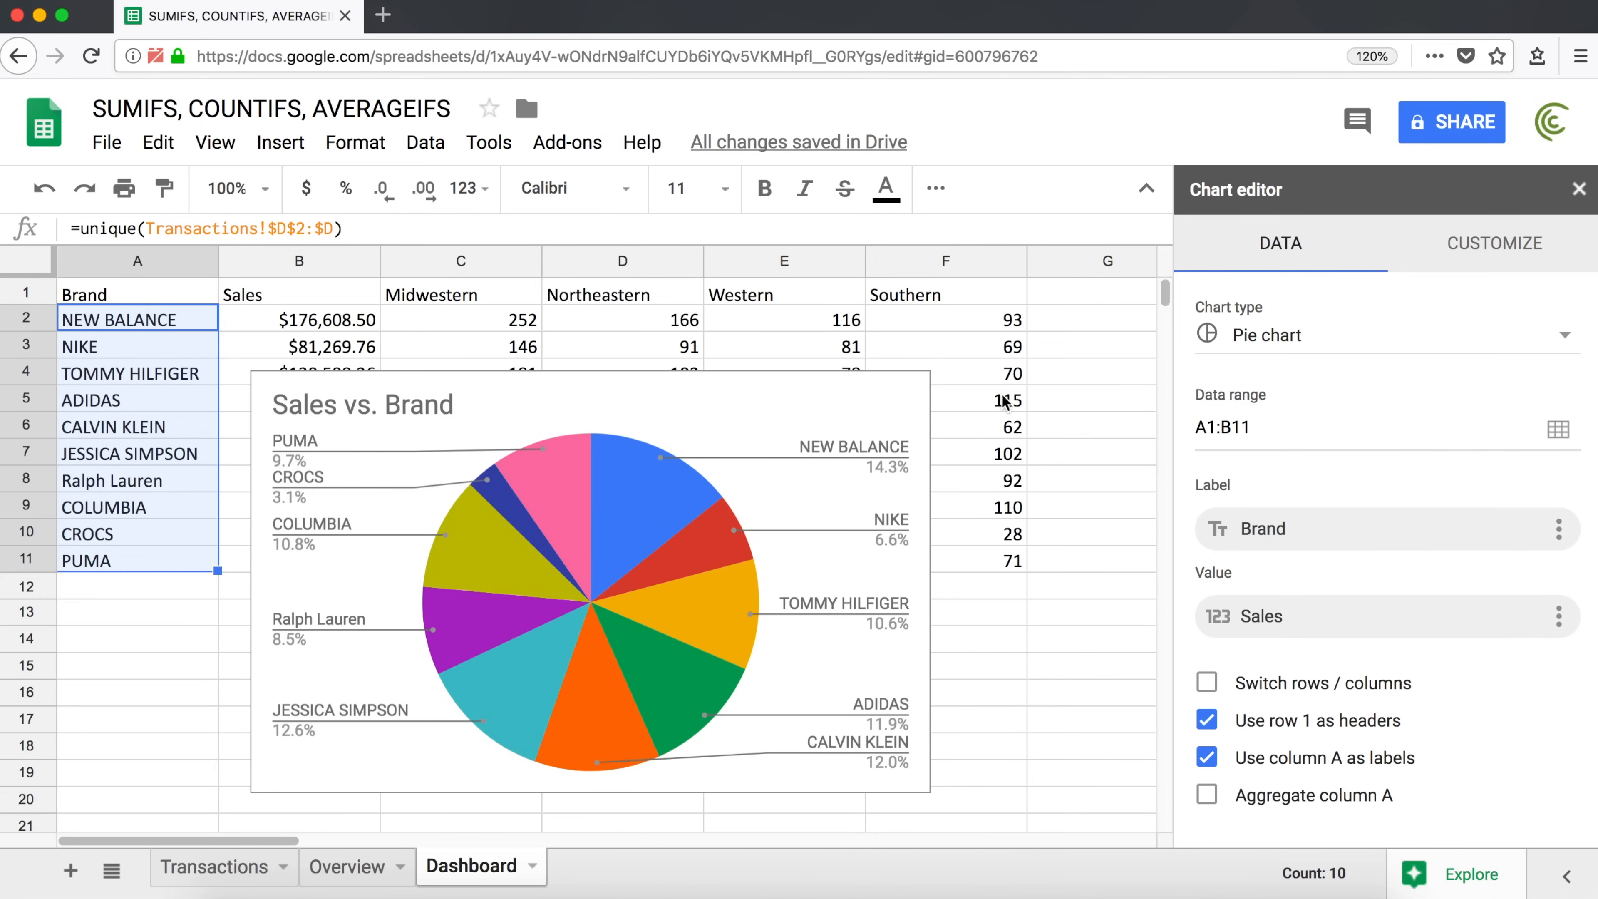
Set the chart's background color to light grey.
click(1512, 261)
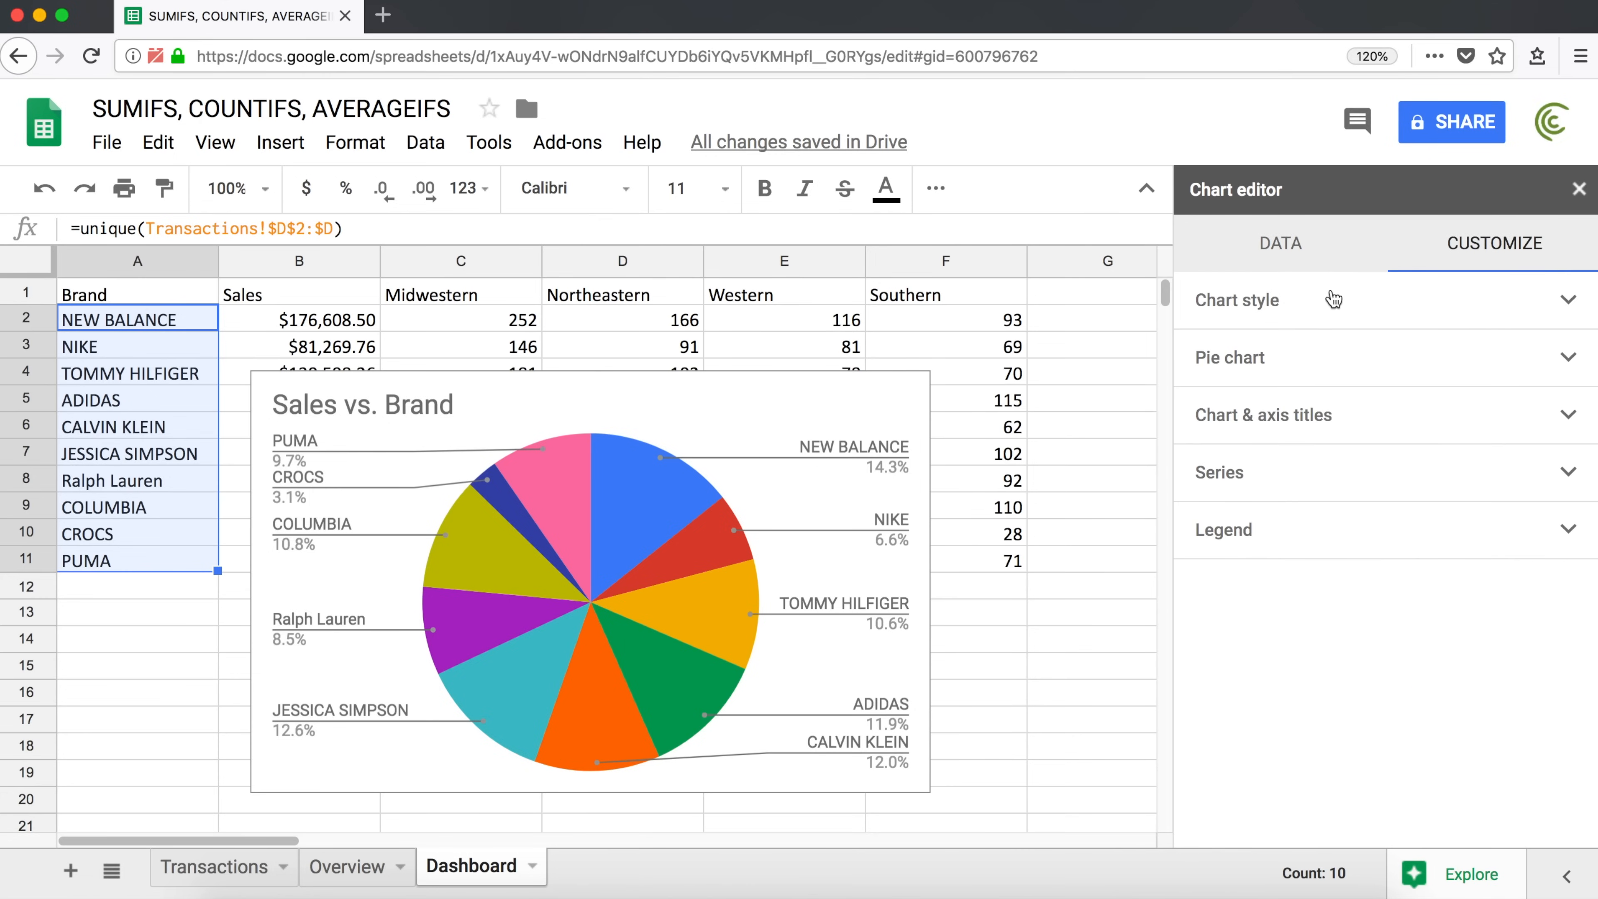
click(1305, 313)
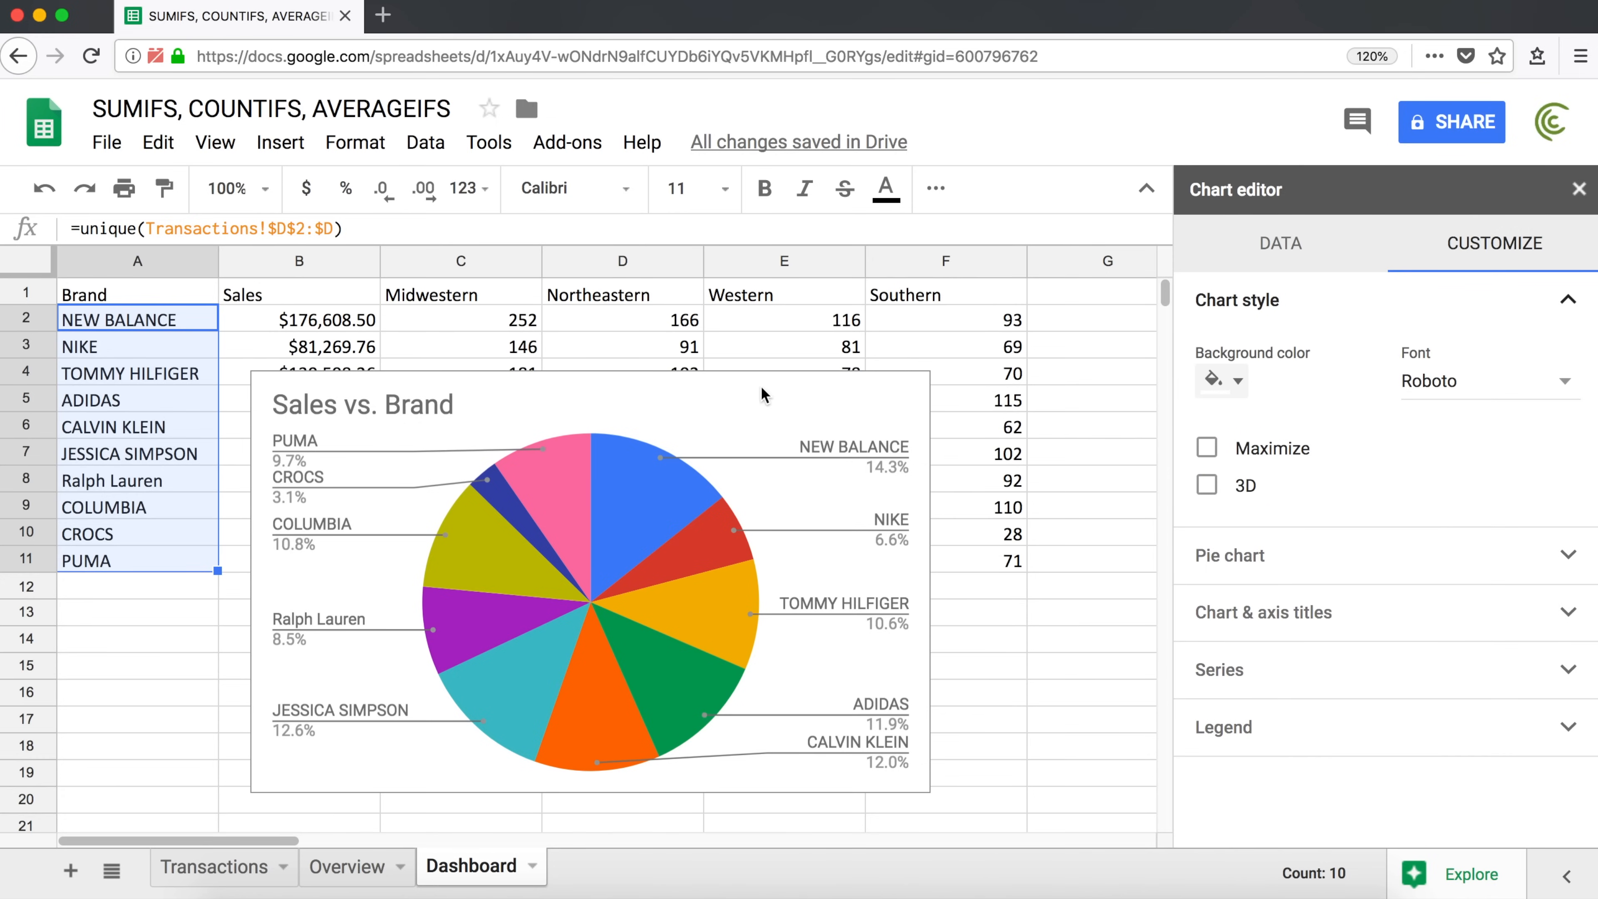
click(1235, 381)
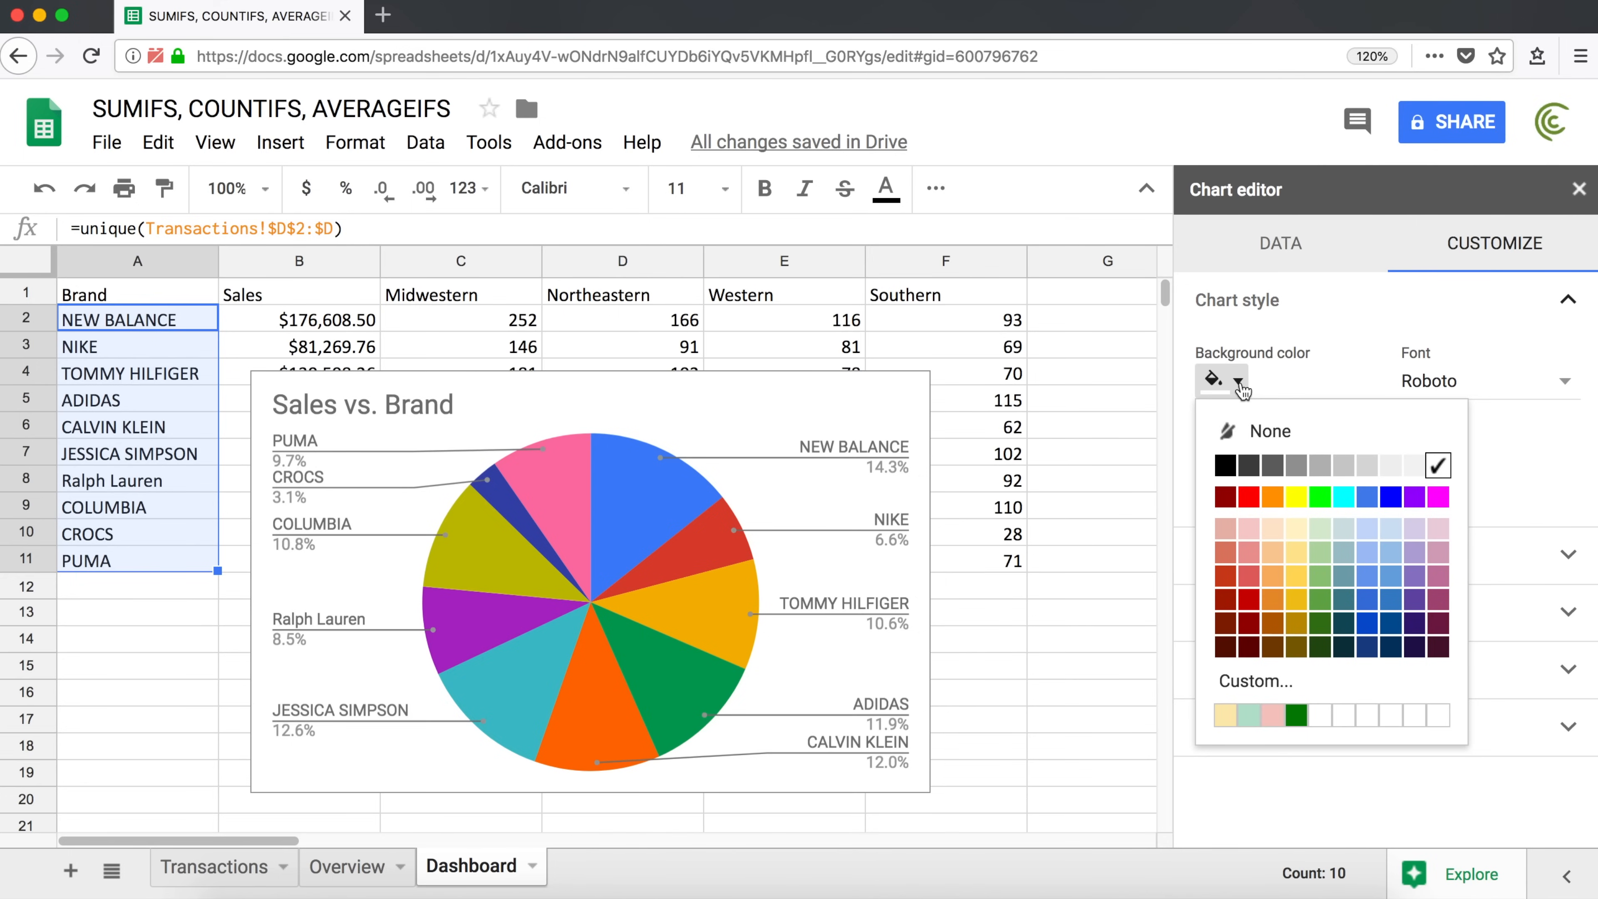
click(1382, 466)
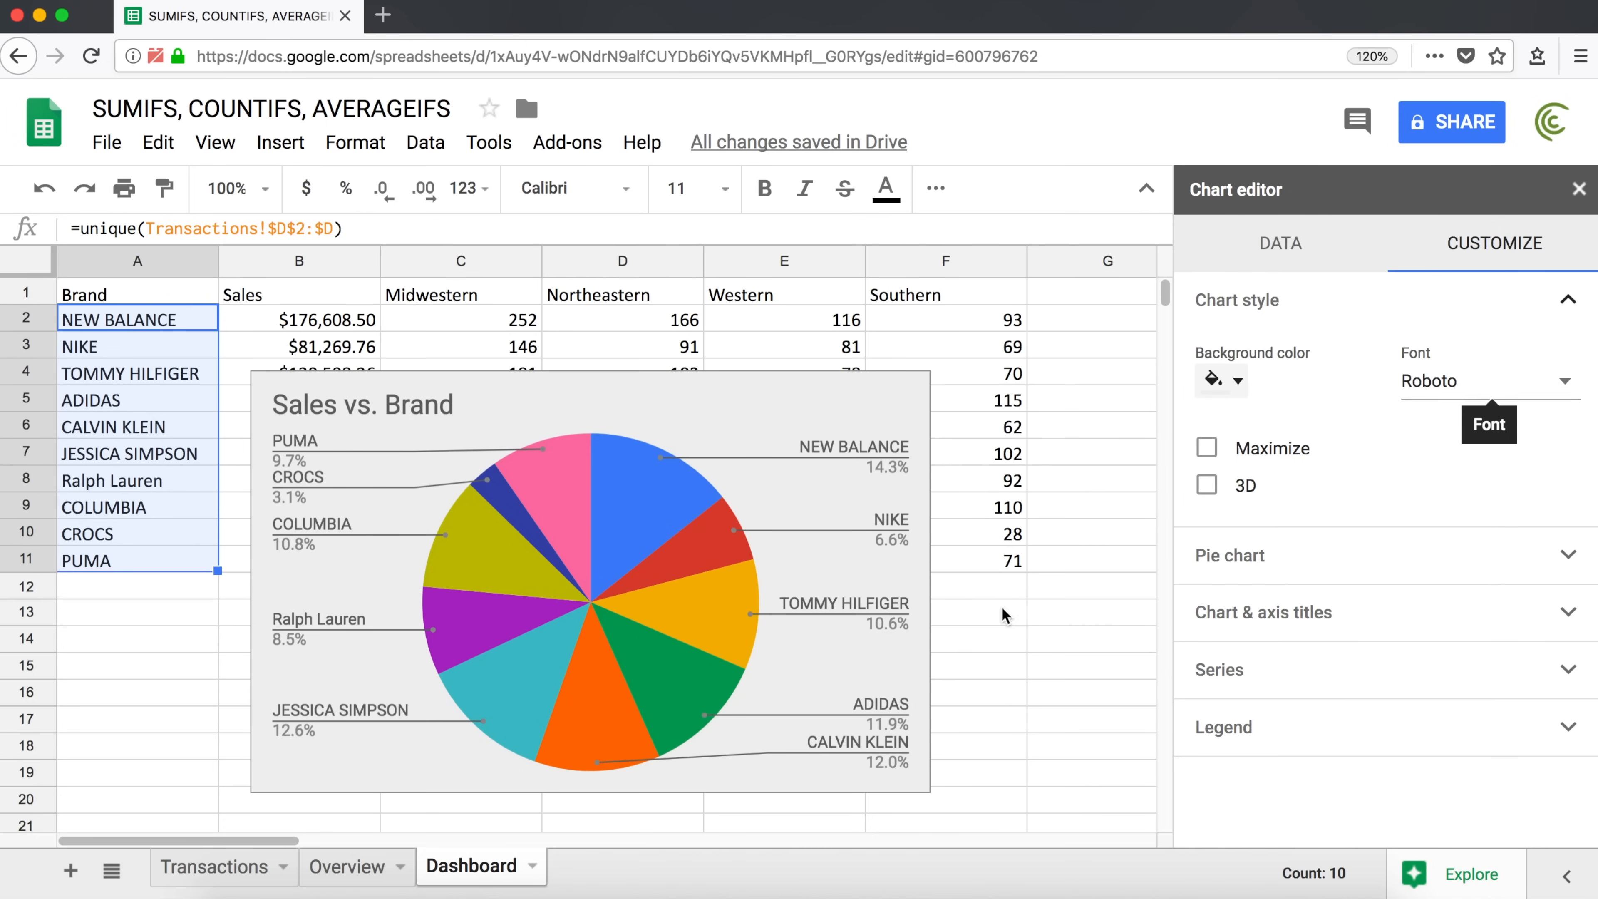
Try the Wide font on the chart and settle on Arial.
click(1497, 383)
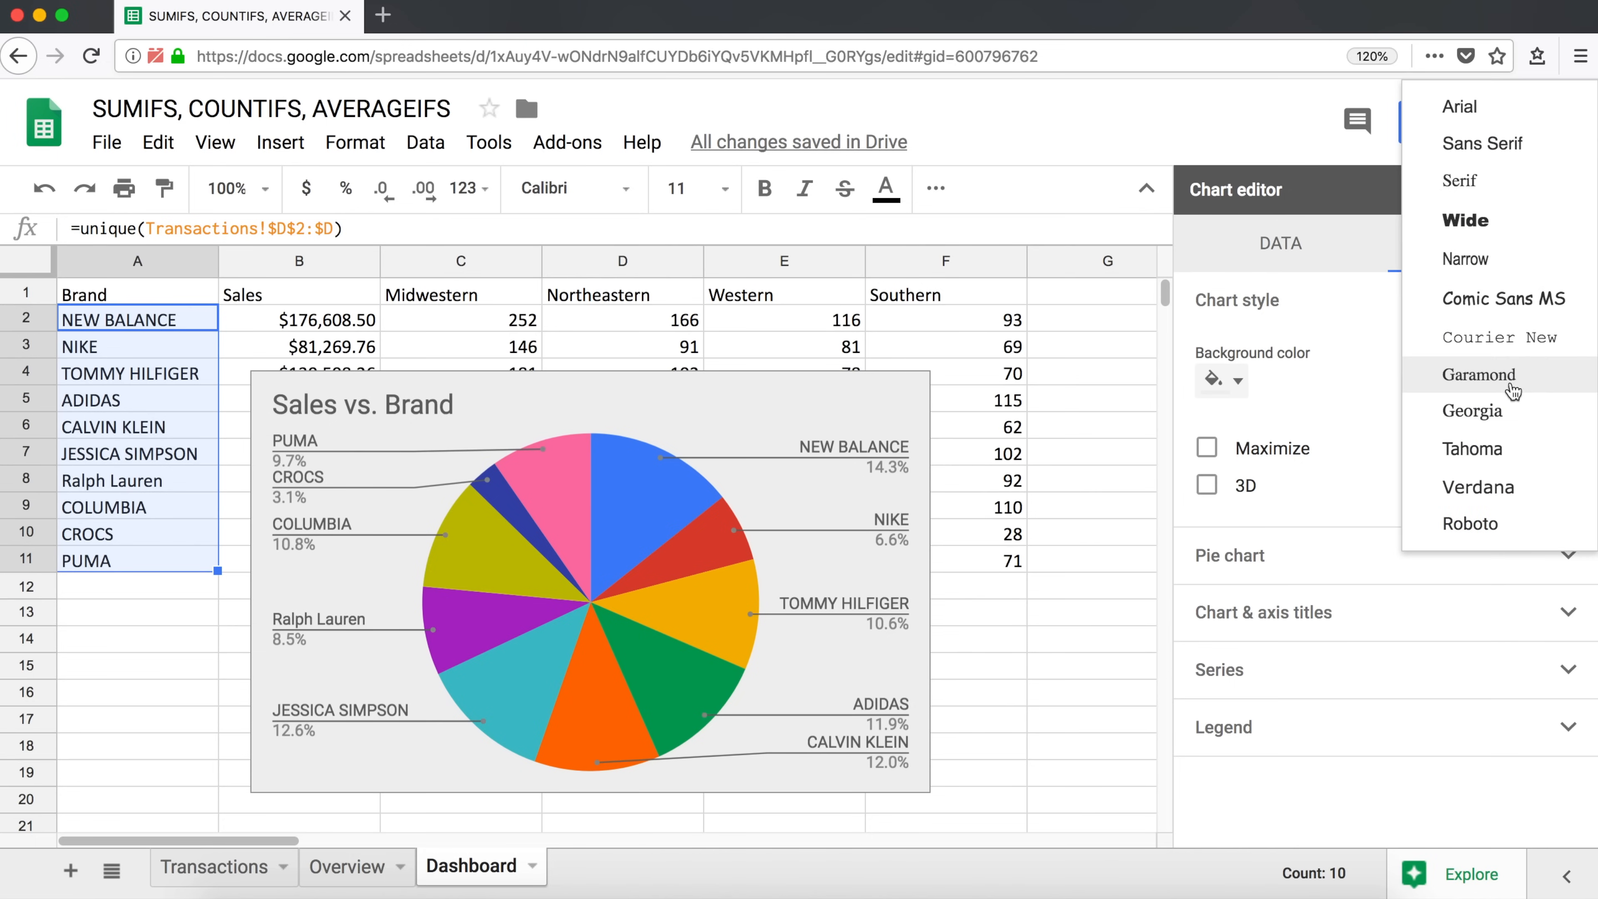
click(1473, 226)
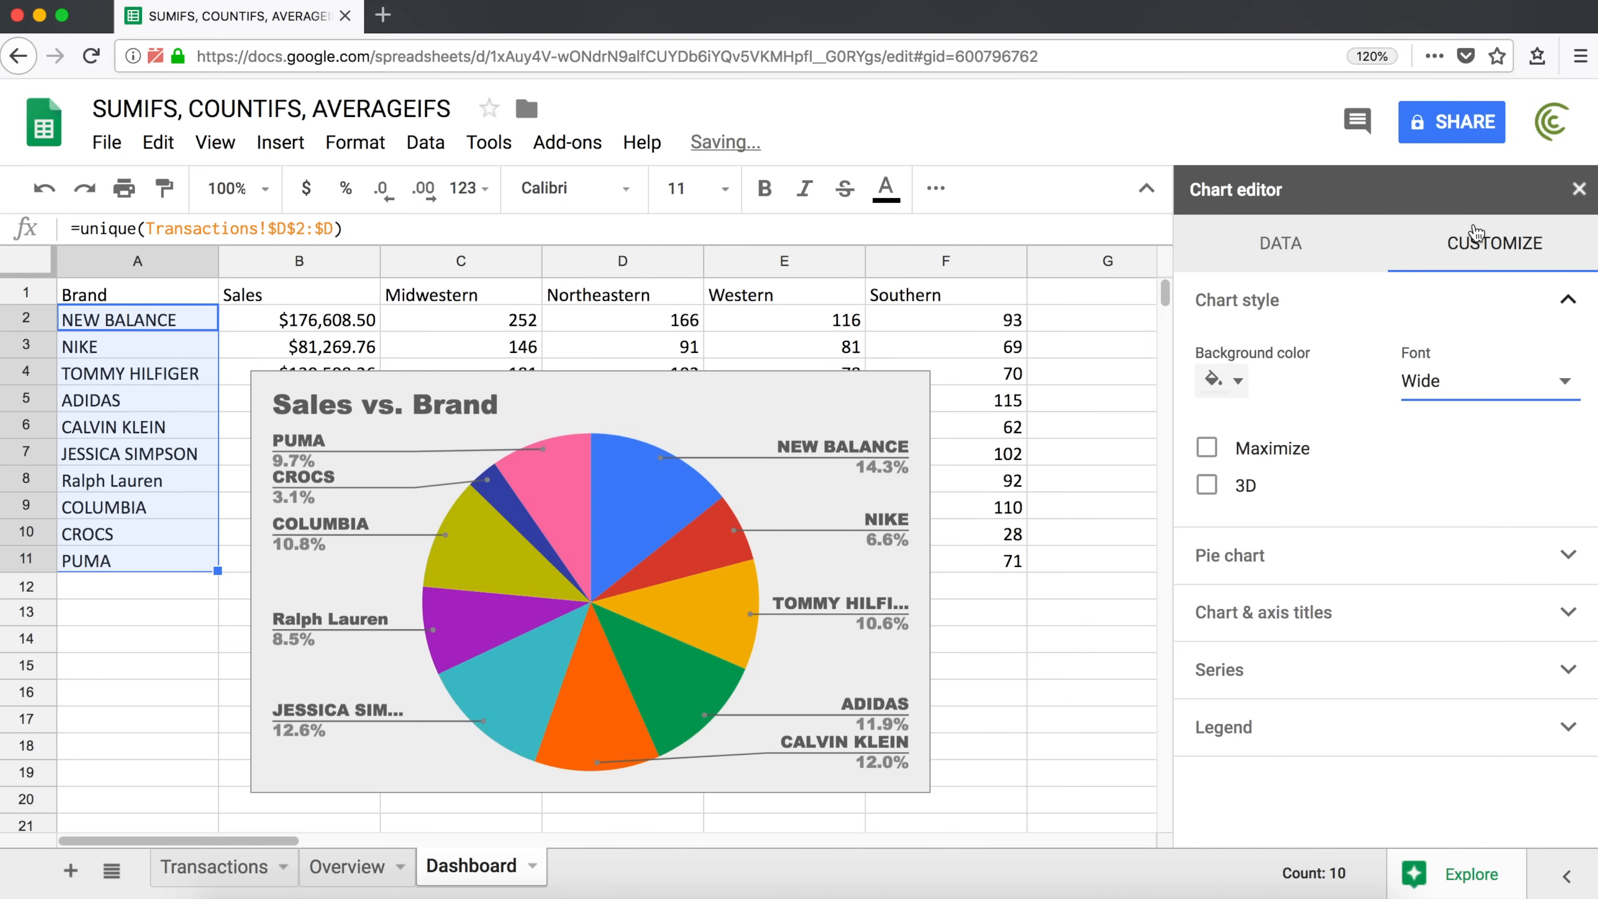
click(1515, 378)
click(1513, 253)
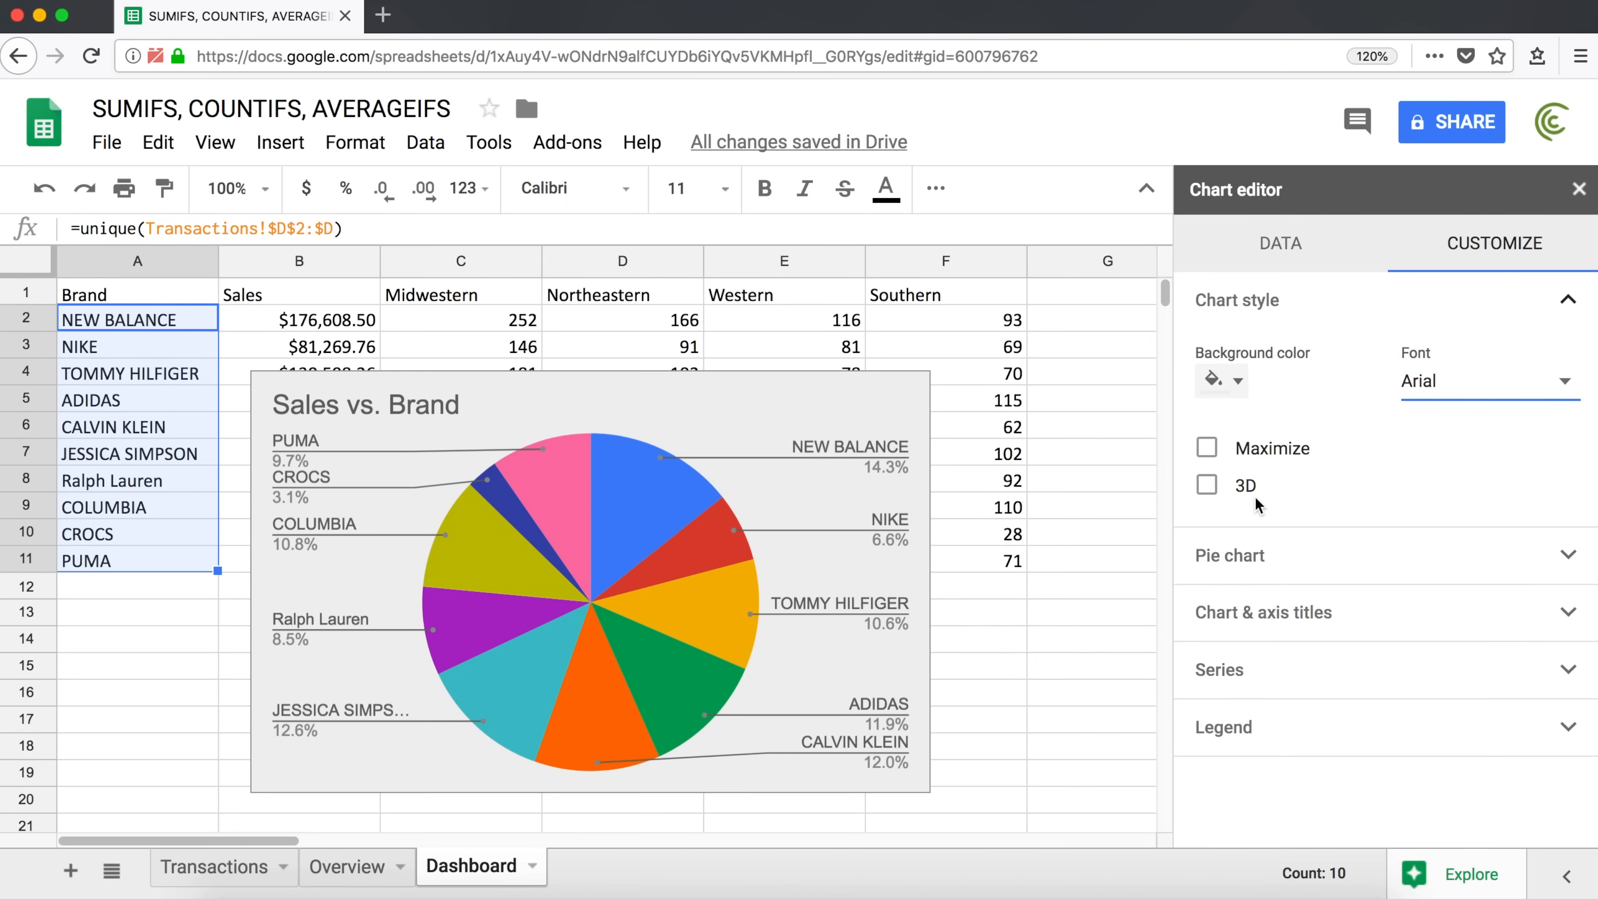
Try the chart's 3D and Maximize options, turning each off again, and close the chart style settings.
click(1207, 486)
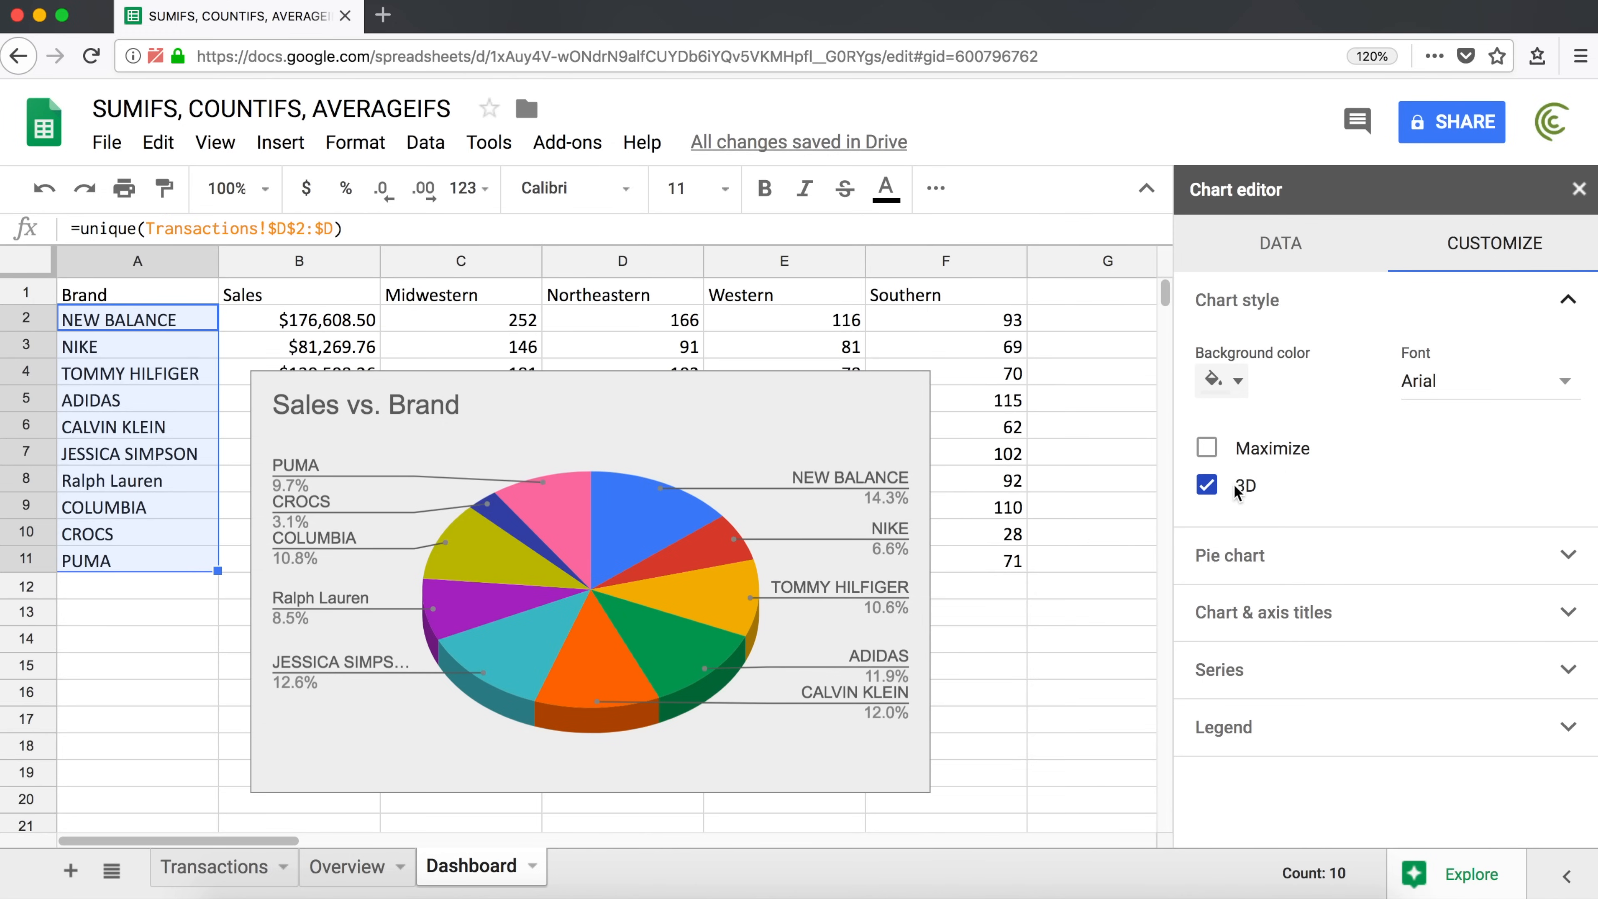
click(1206, 491)
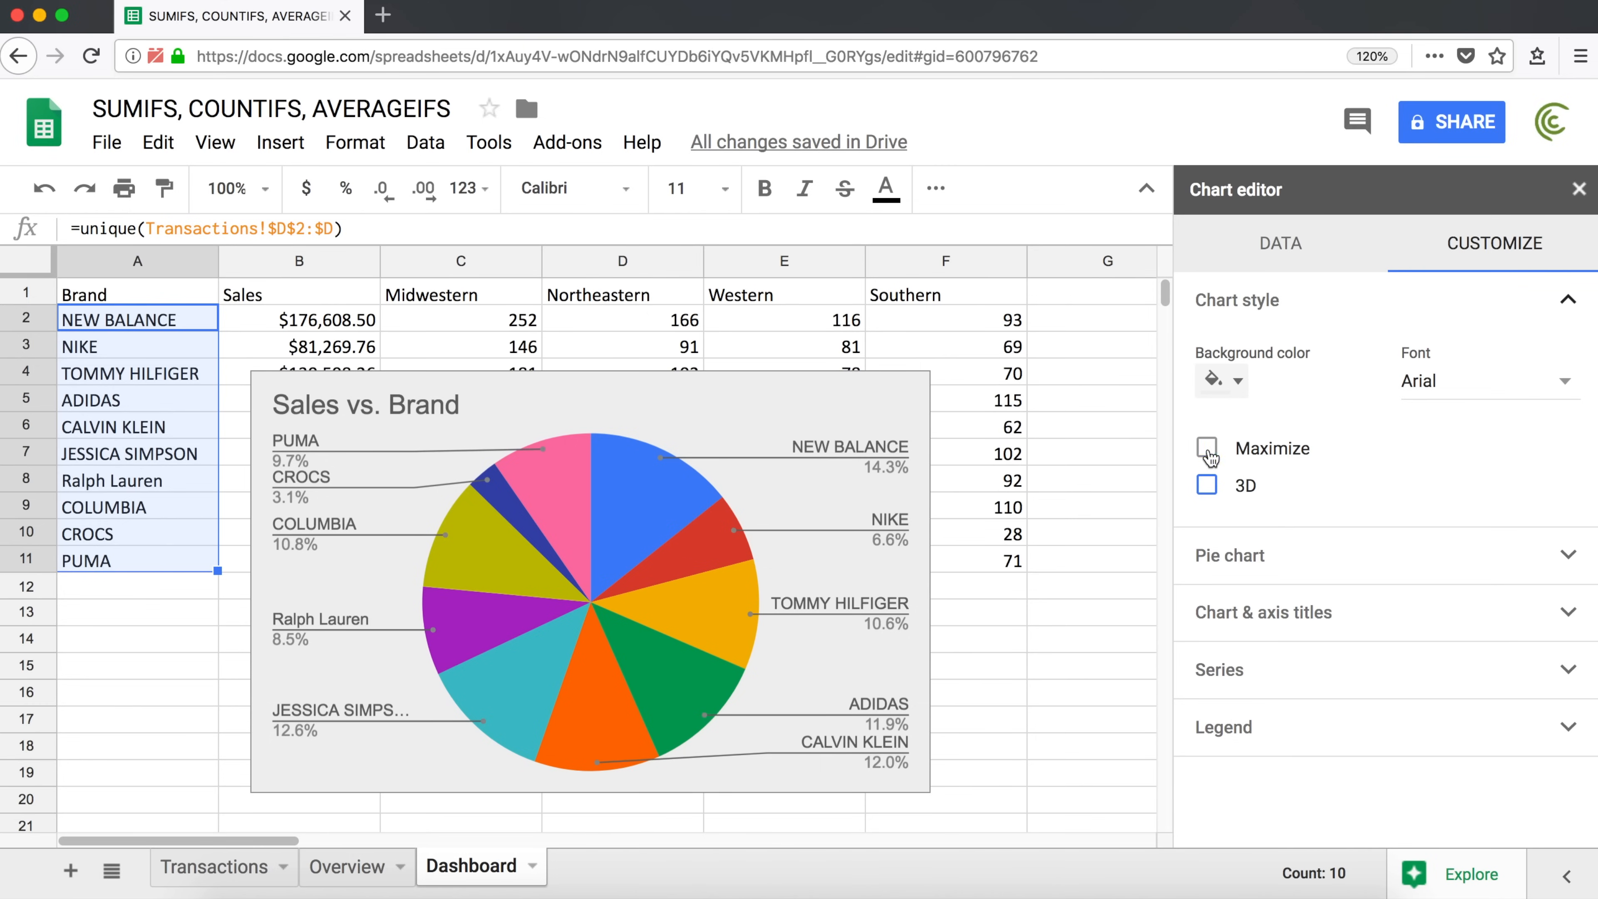
click(1207, 450)
click(1206, 450)
click(1544, 310)
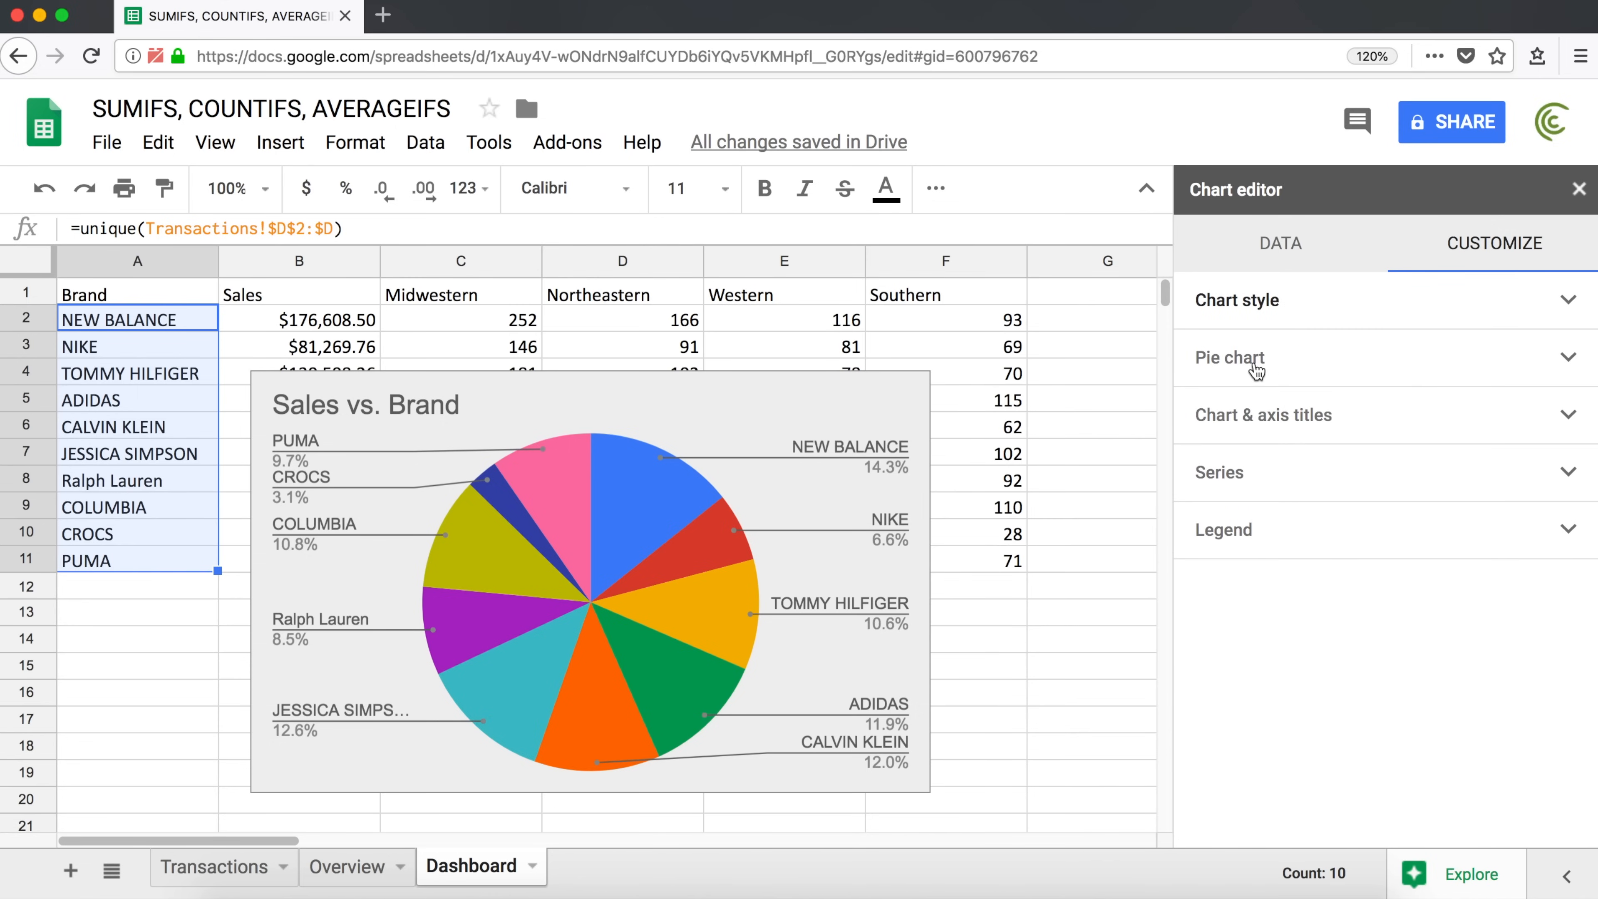
Try donut hole sizes of 25% and 50% on the pie chart.
click(1548, 368)
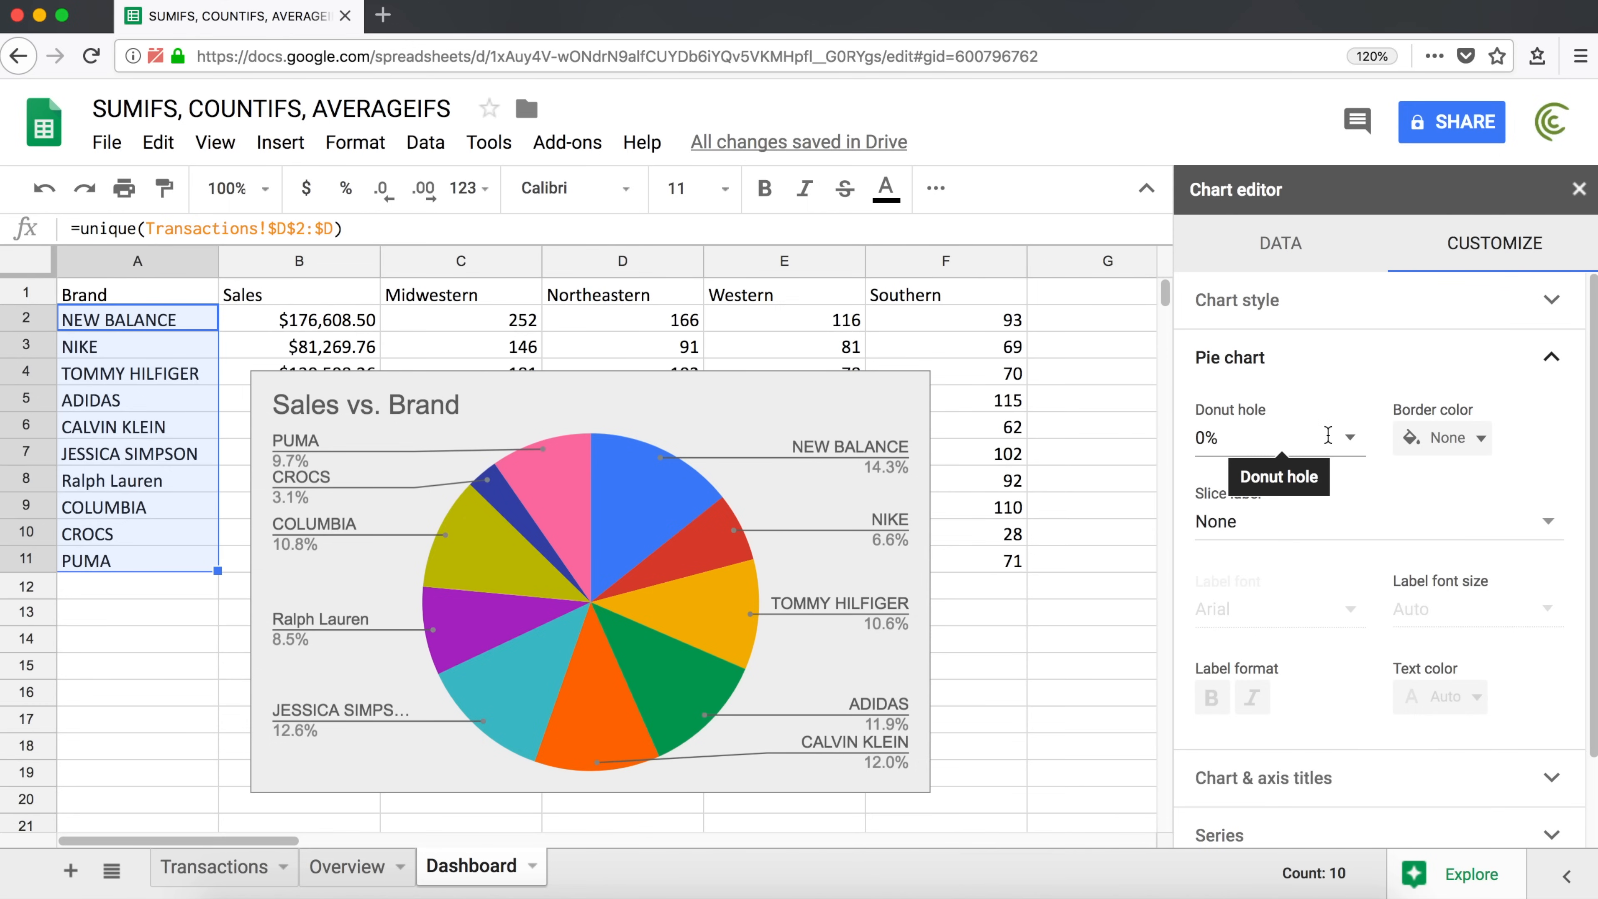
click(1350, 438)
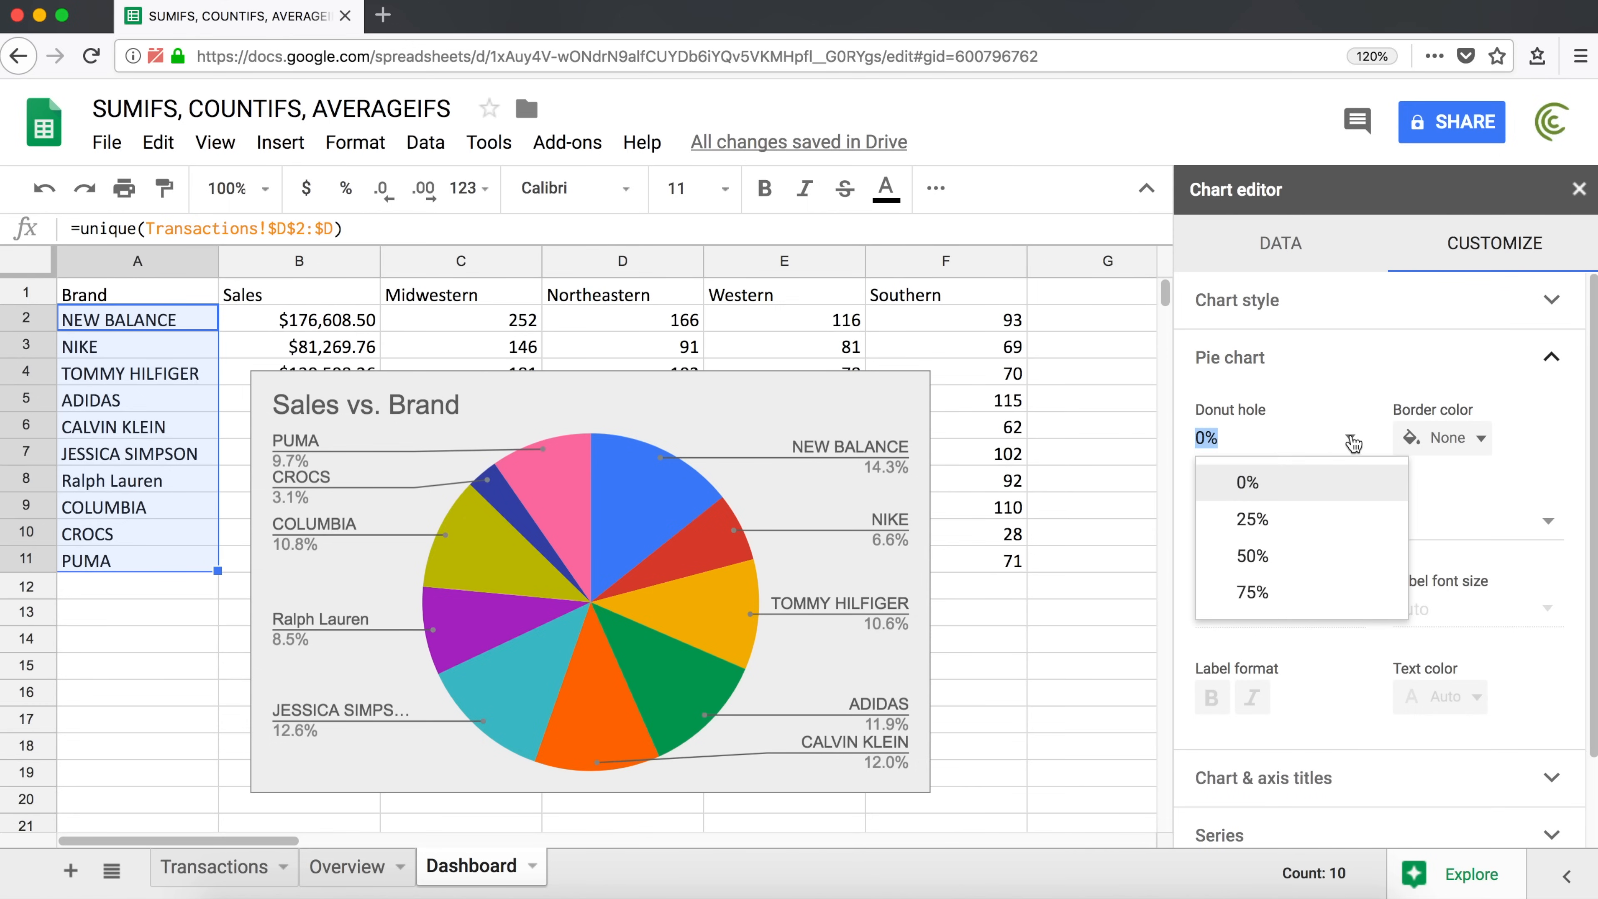
click(1277, 528)
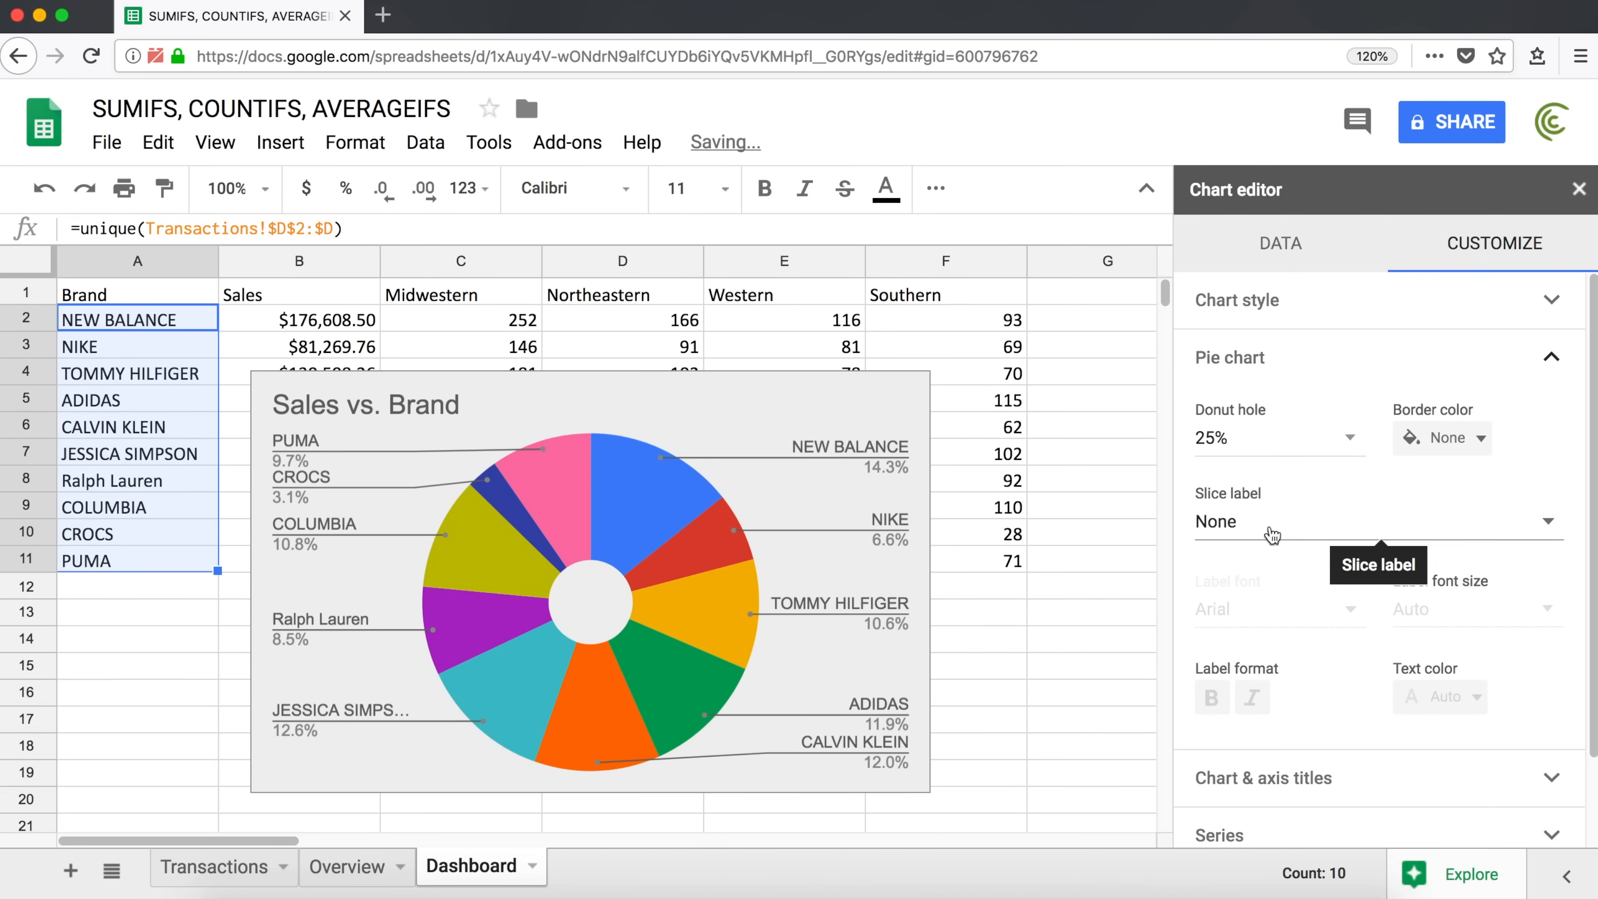
click(1350, 445)
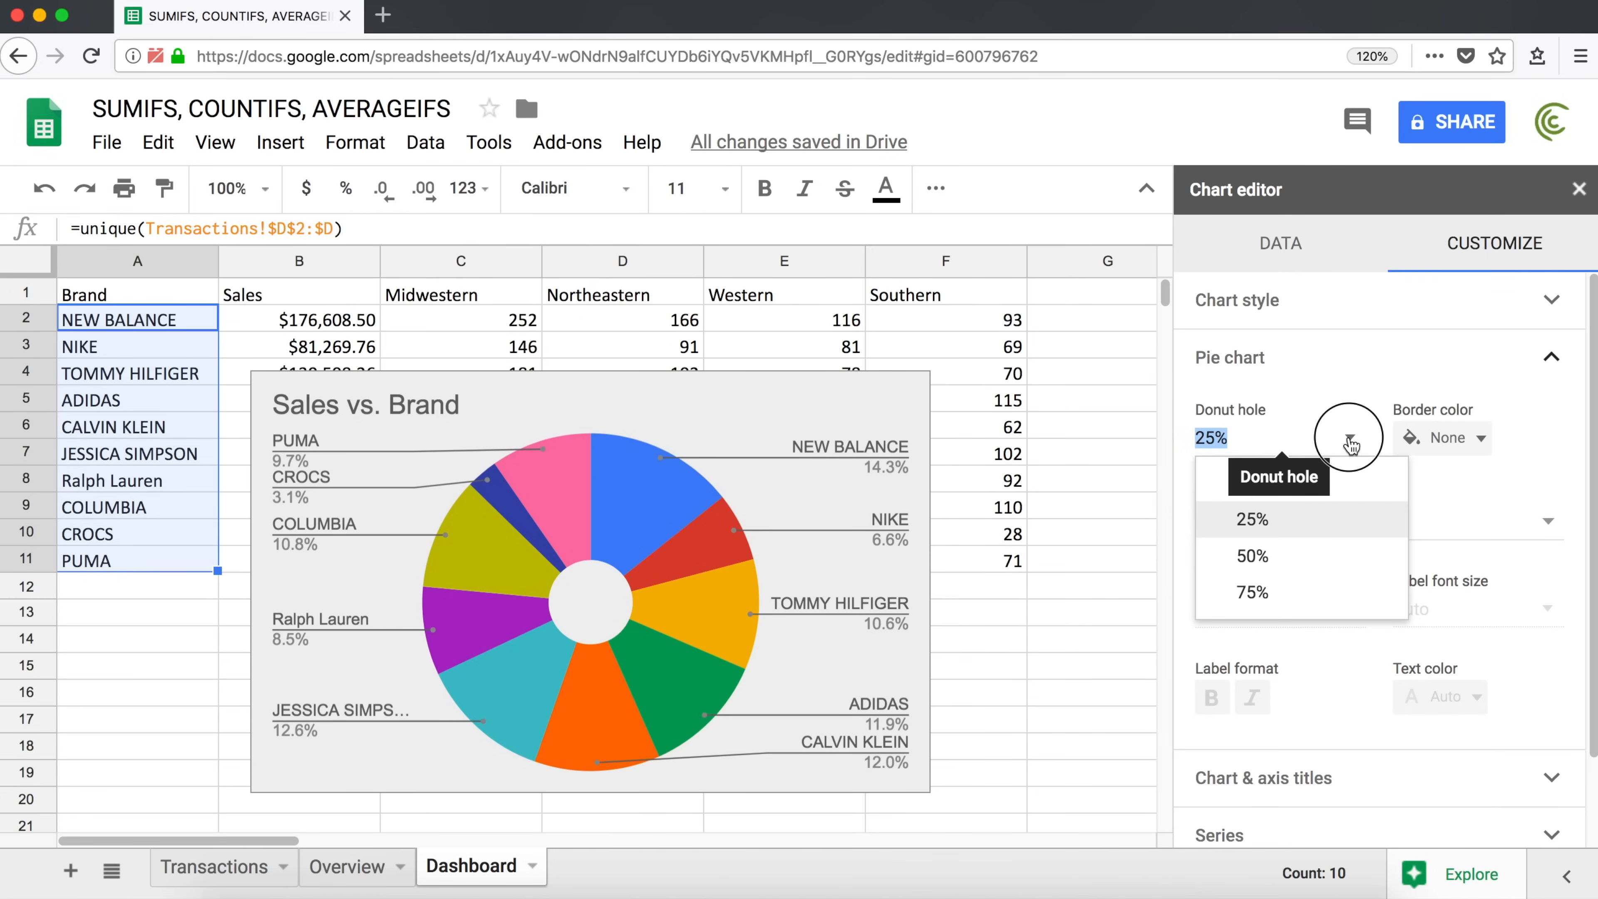
click(1302, 556)
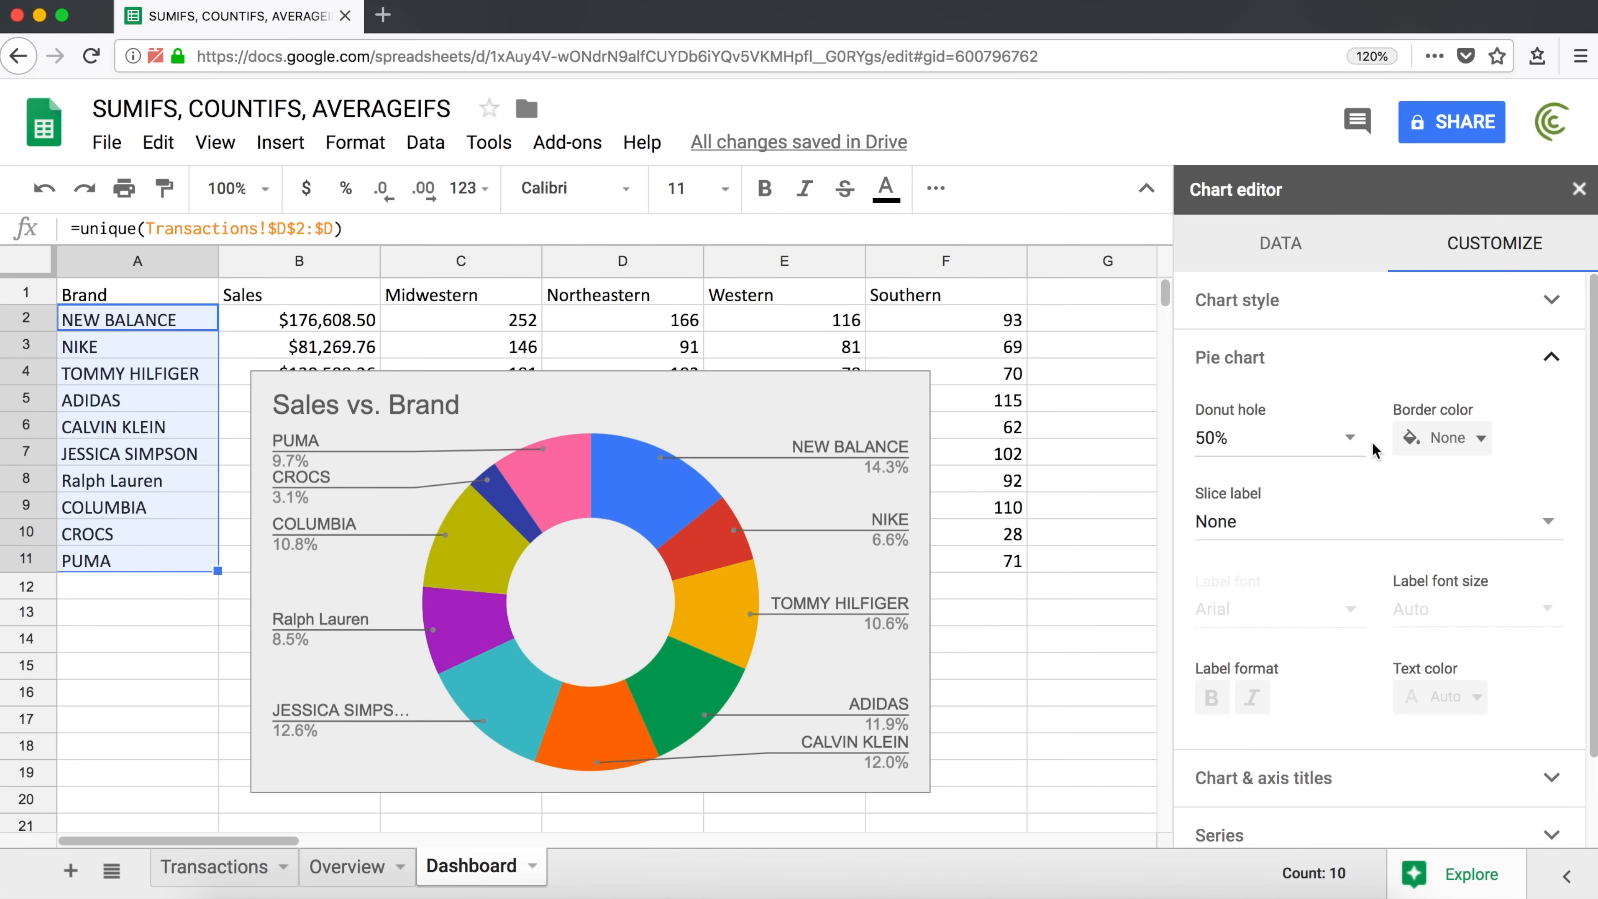
Set the pie chart's donut hole to a custom size of 10%.
click(1351, 443)
click(1203, 439)
drag(1203, 439, 1185, 438)
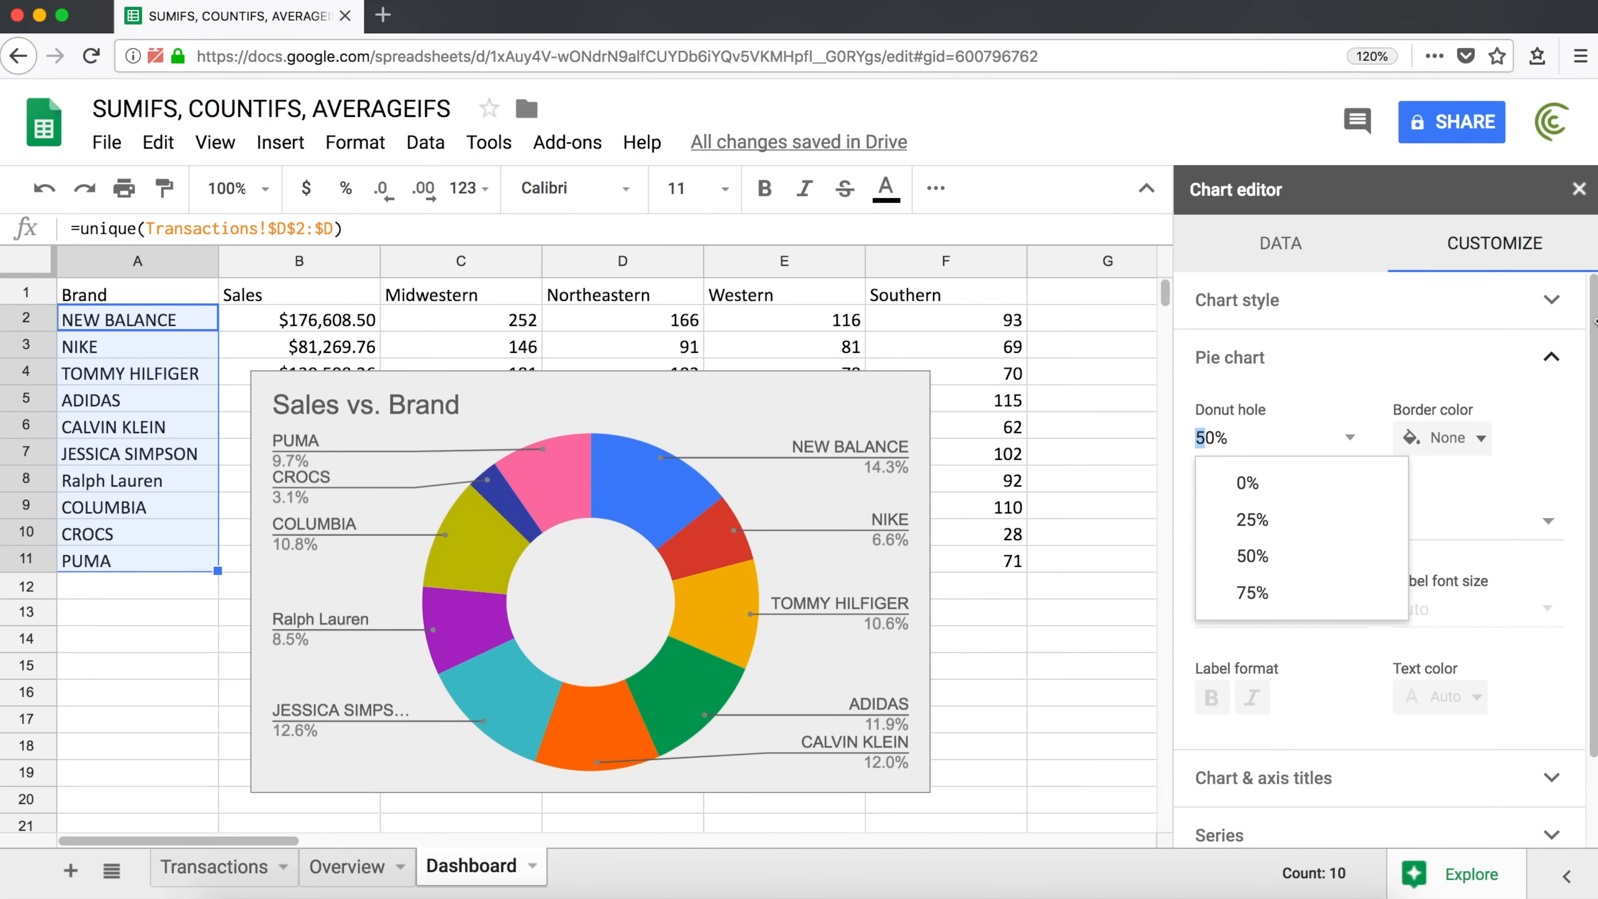
text(1)
key(Return)
Try a black border around the pie slices and settle on a light grey border color.
click(1468, 440)
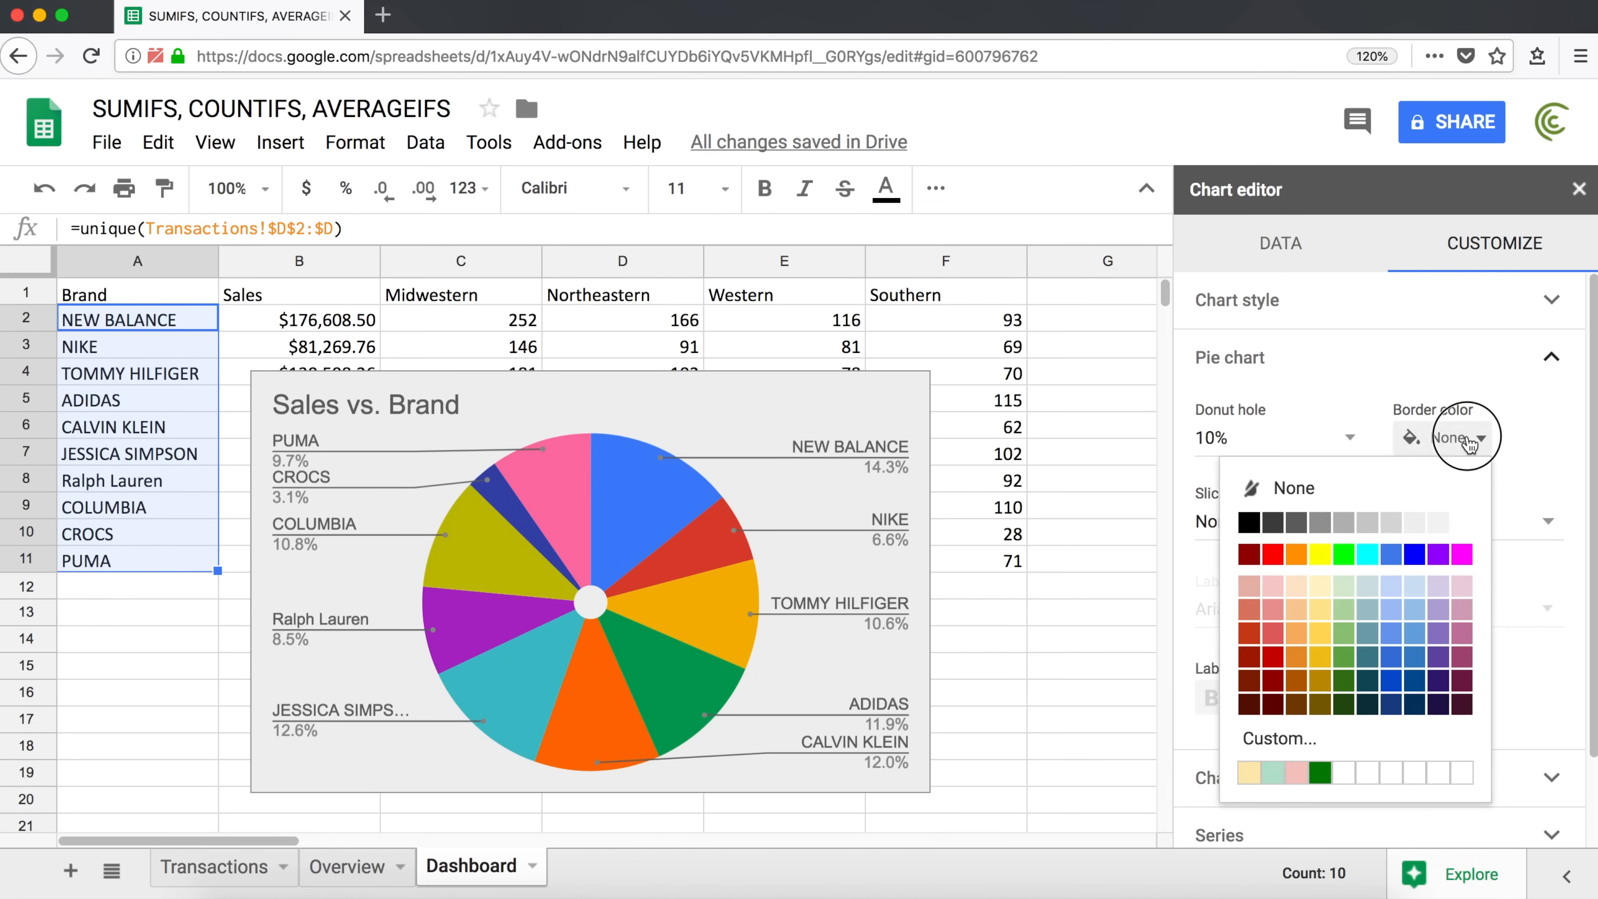
click(1249, 522)
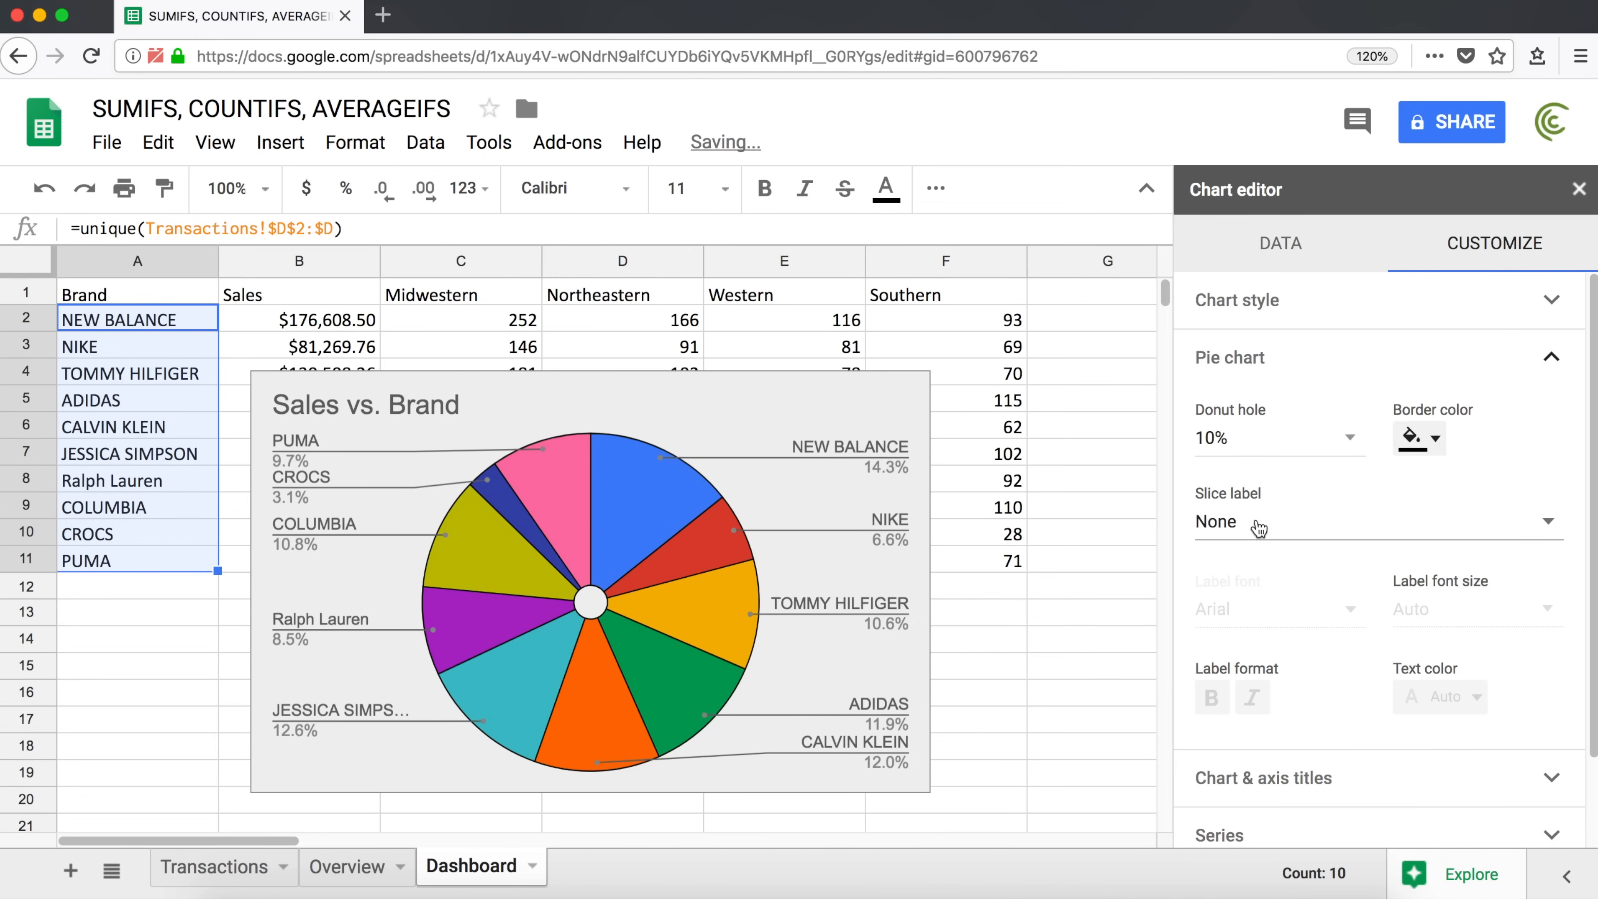
click(1431, 439)
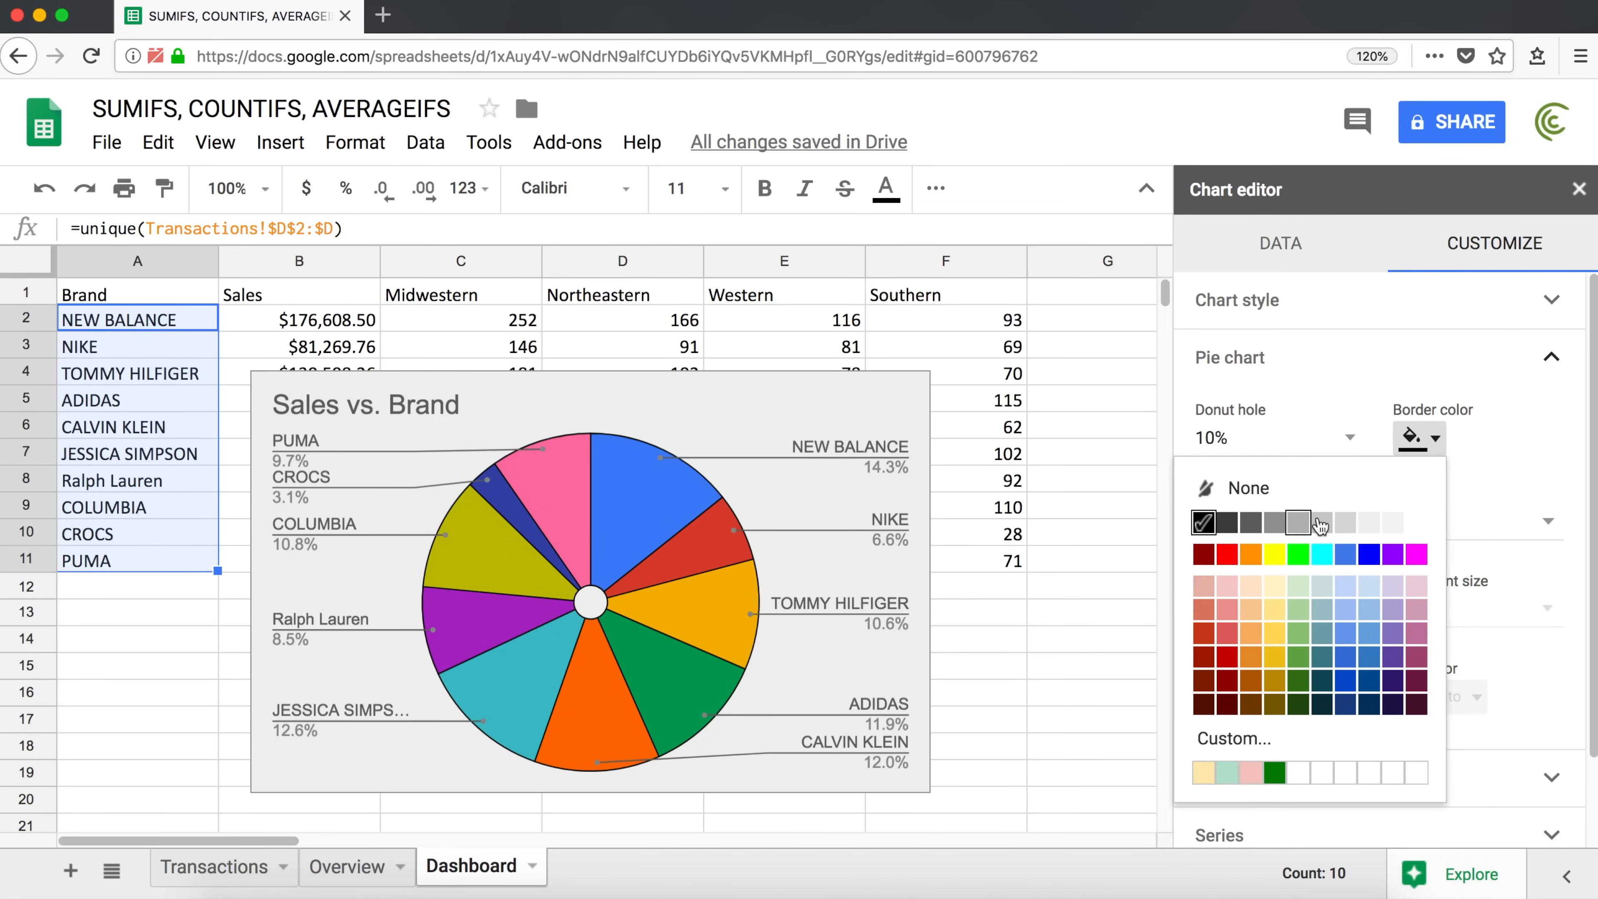
click(1346, 523)
Set the pie chart's donut hole to 0% and select the chart on the sheet.
click(1352, 437)
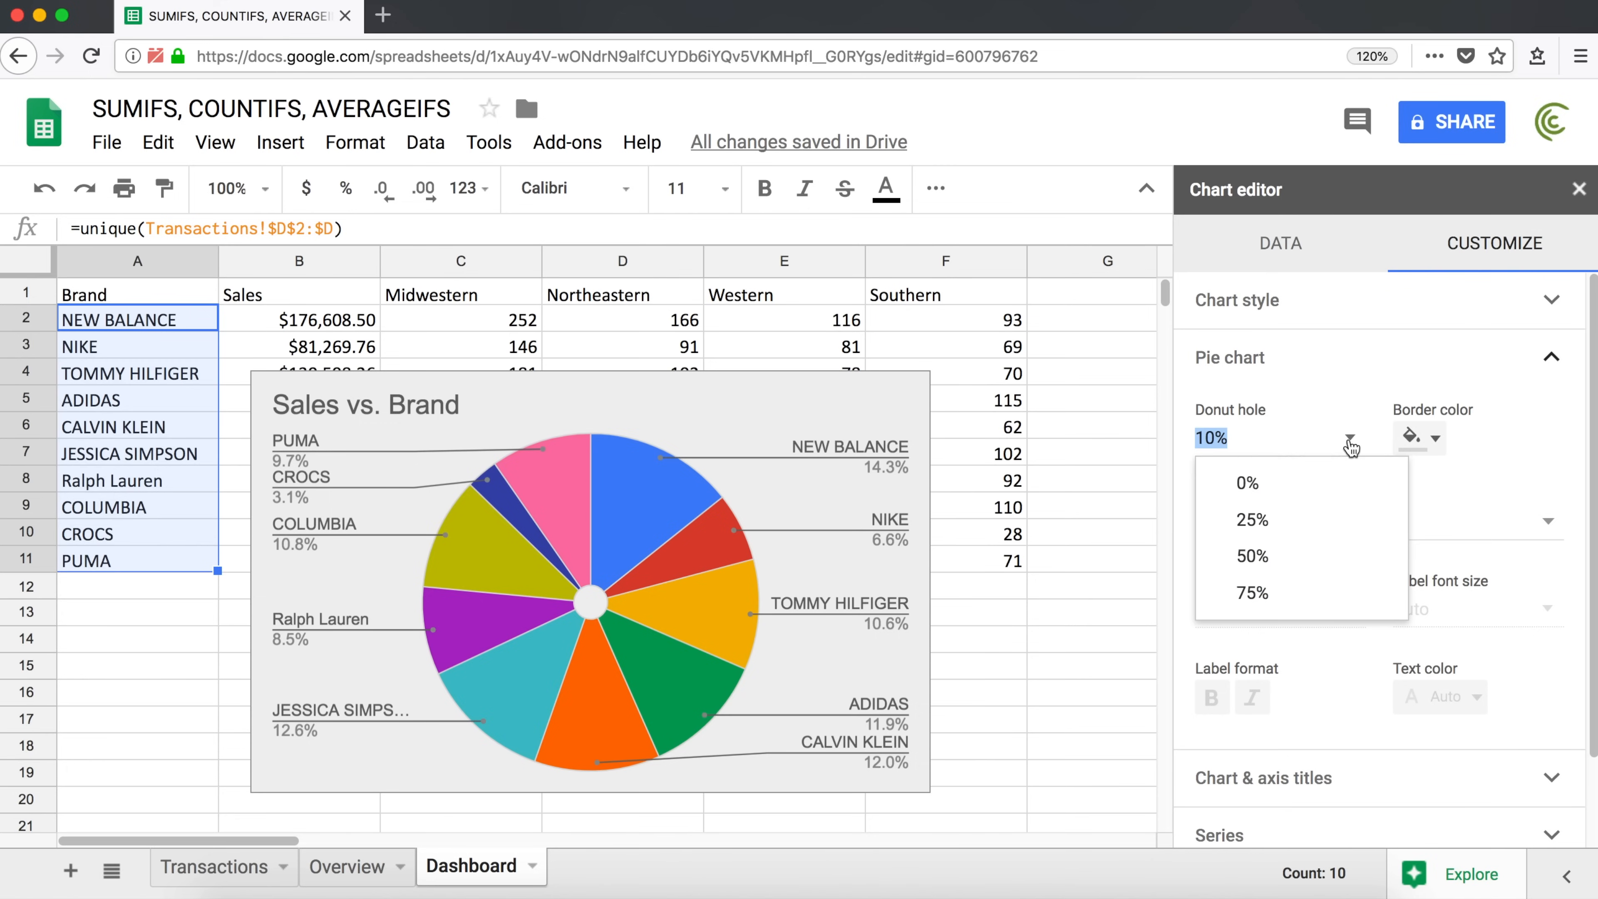
click(1273, 482)
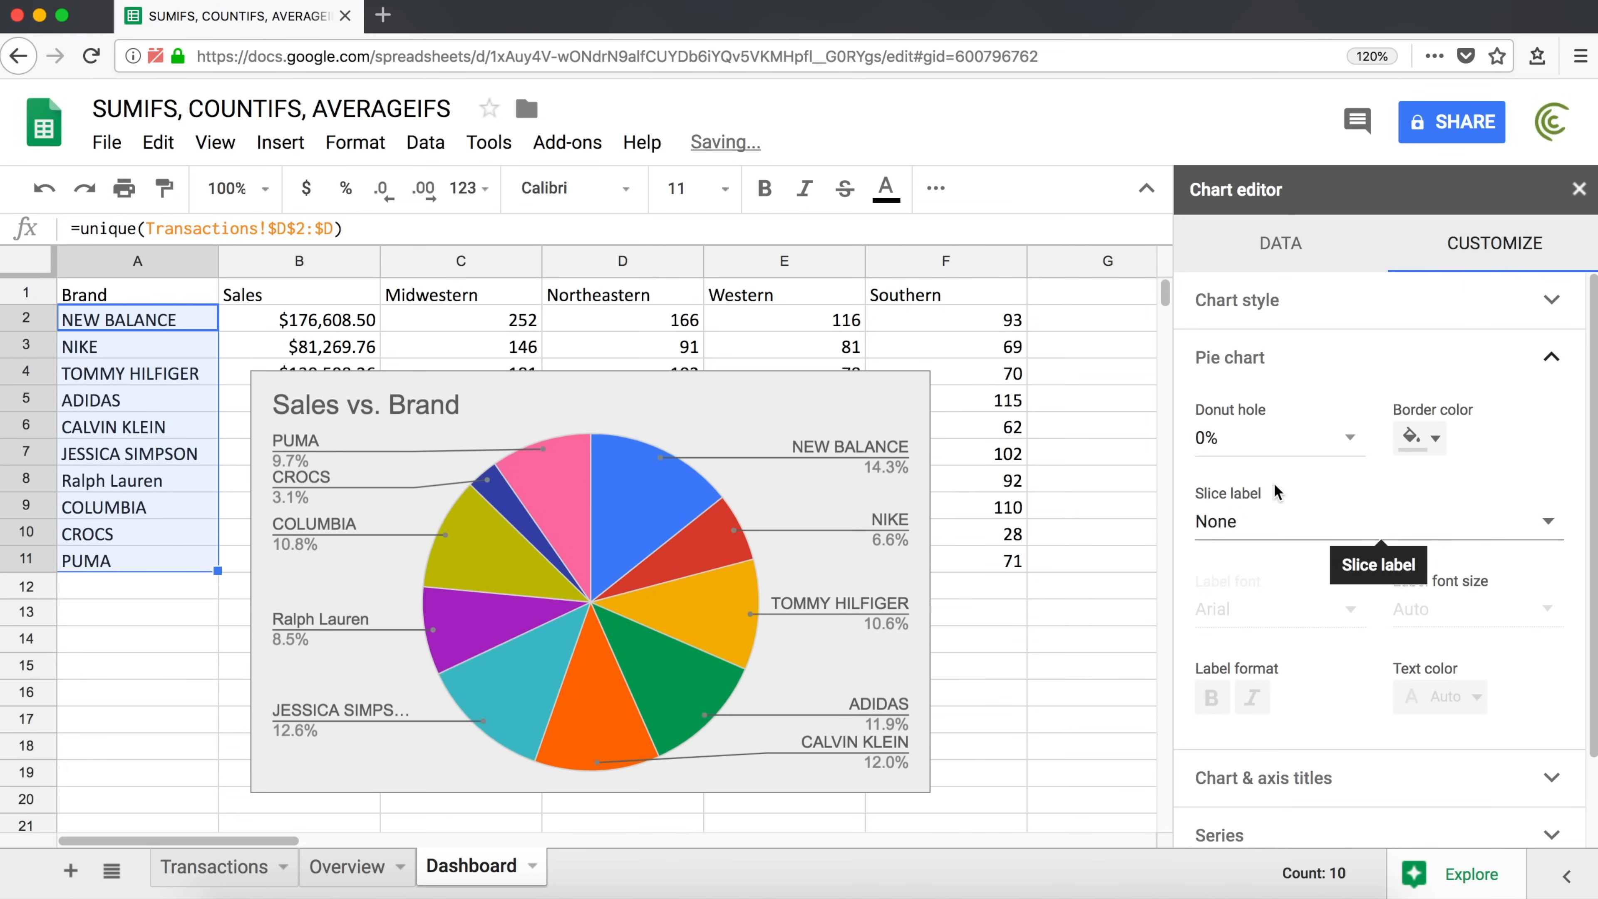
click(1252, 527)
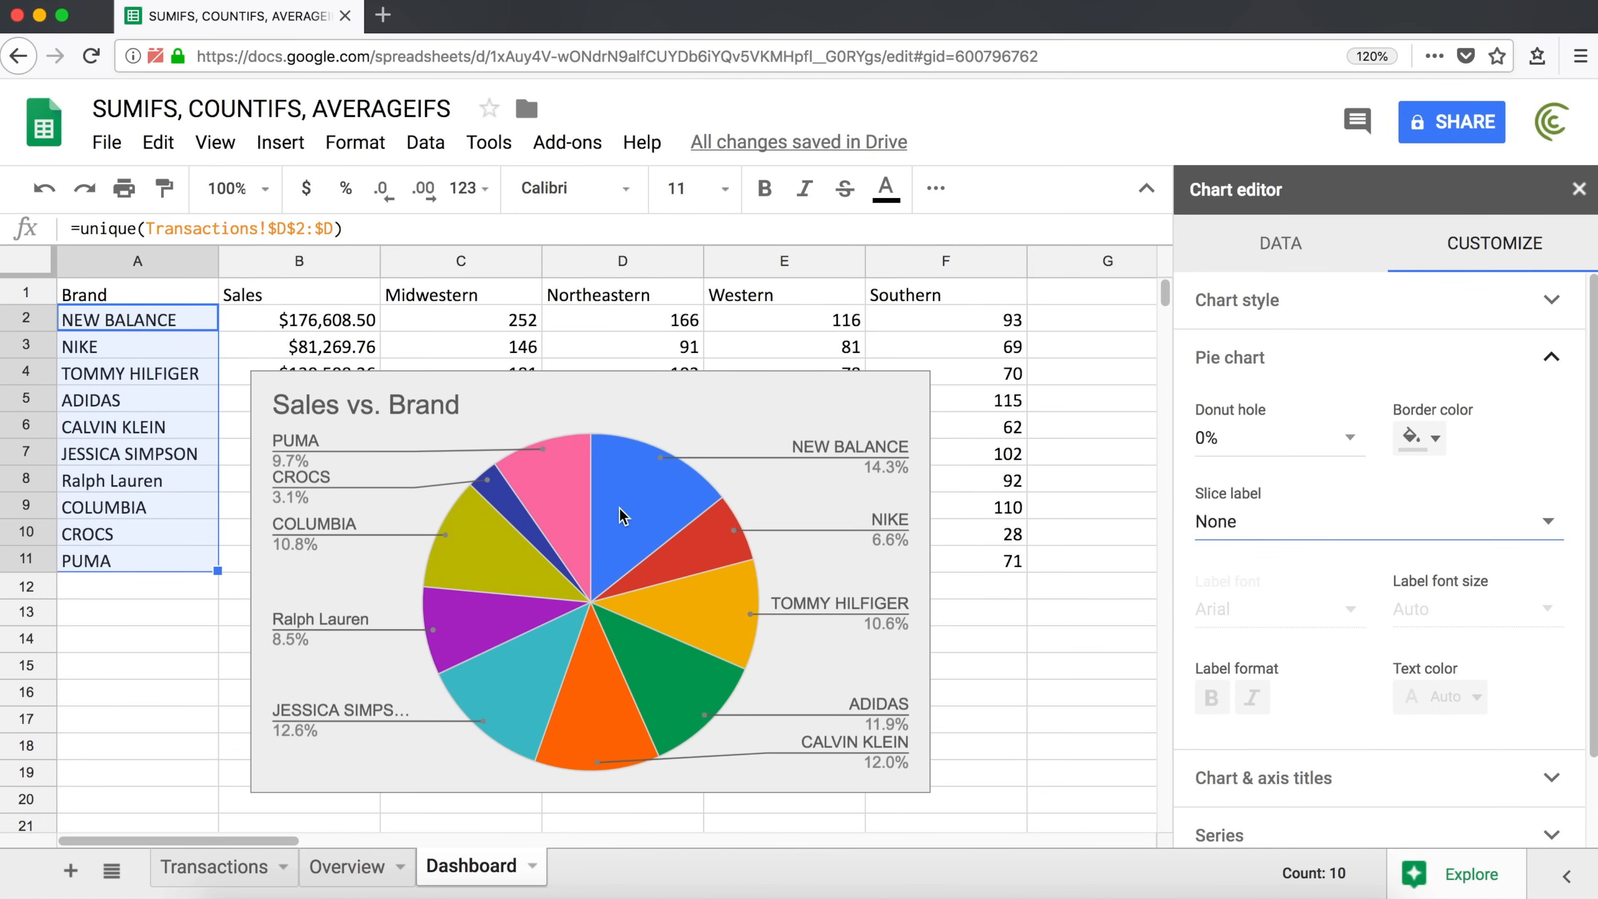
click(629, 522)
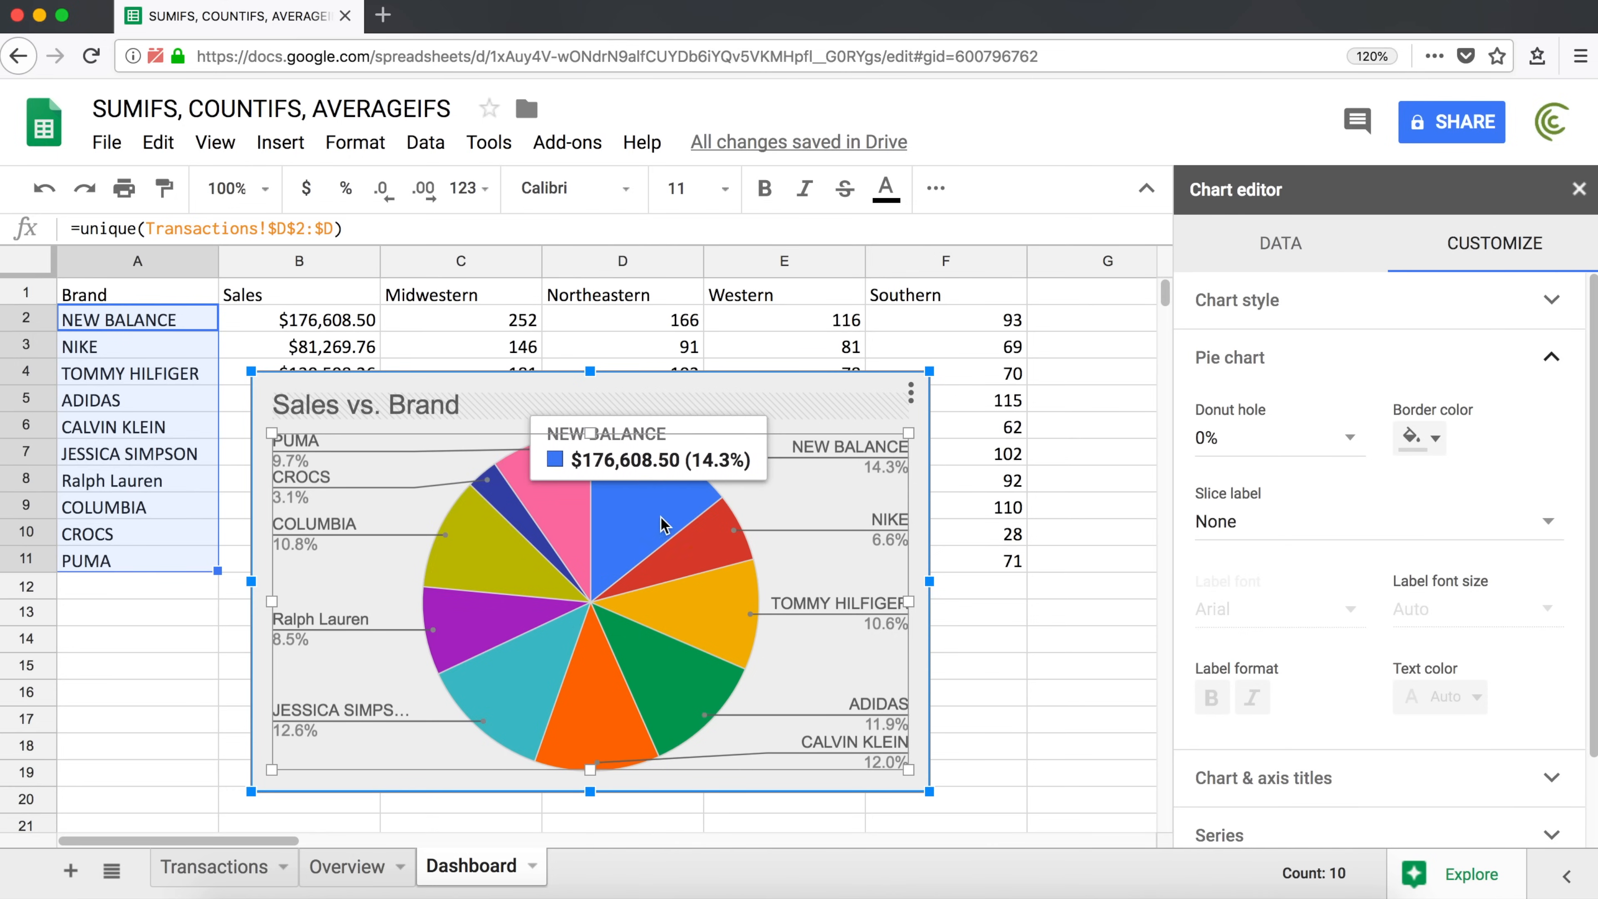
Try the Label option for the slice labels and enlarge the chart up to row 2 and out to column G.
click(1337, 523)
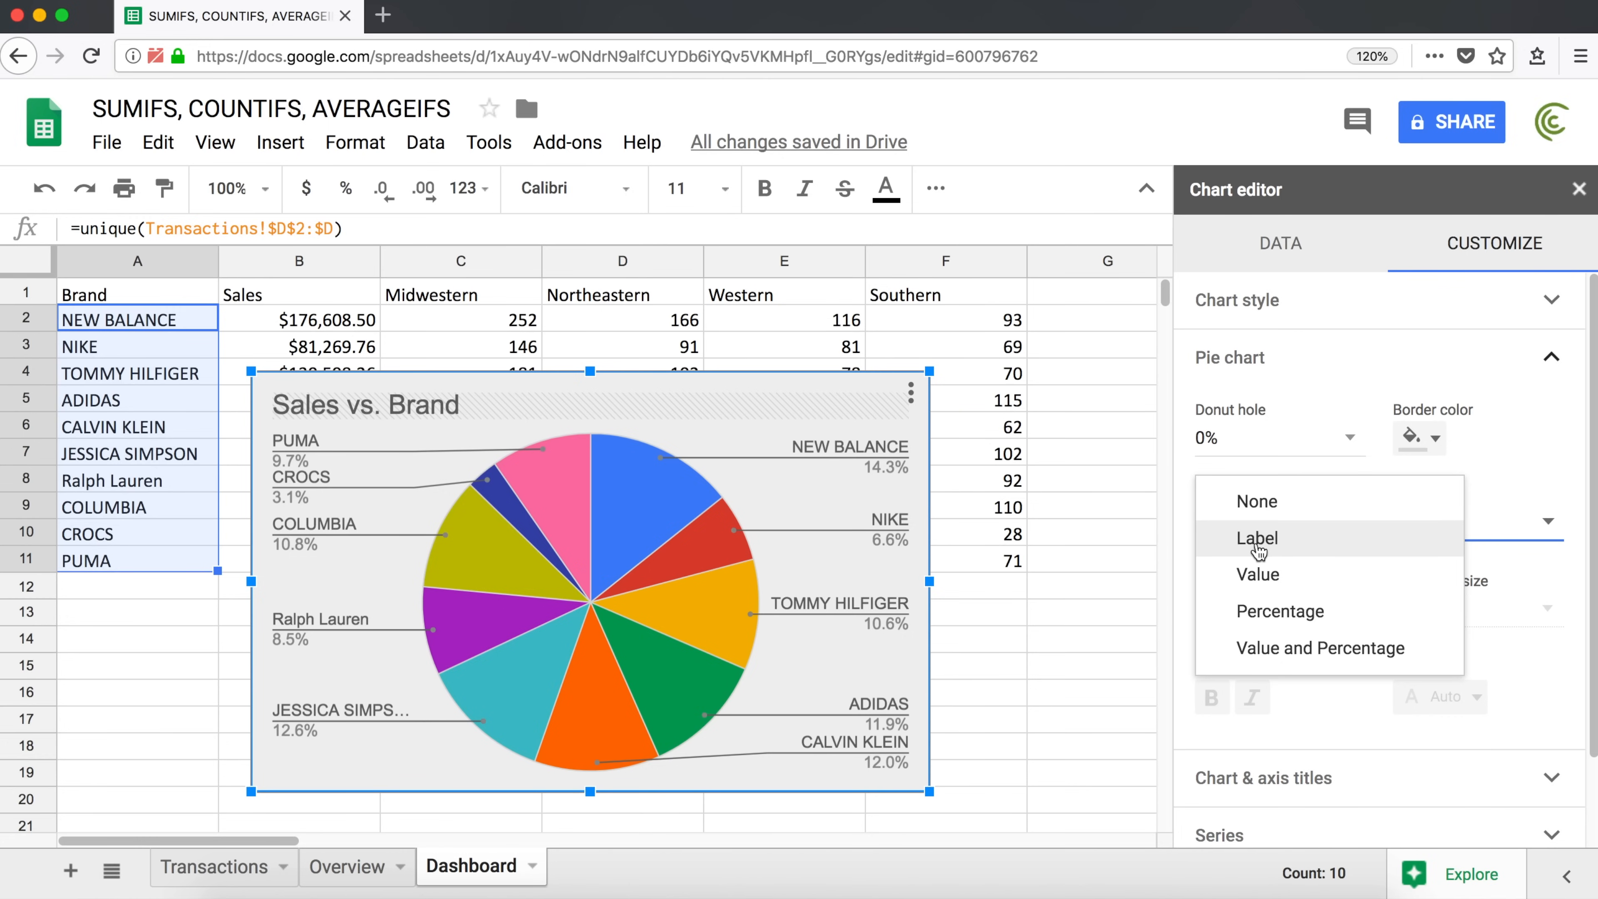
click(1258, 551)
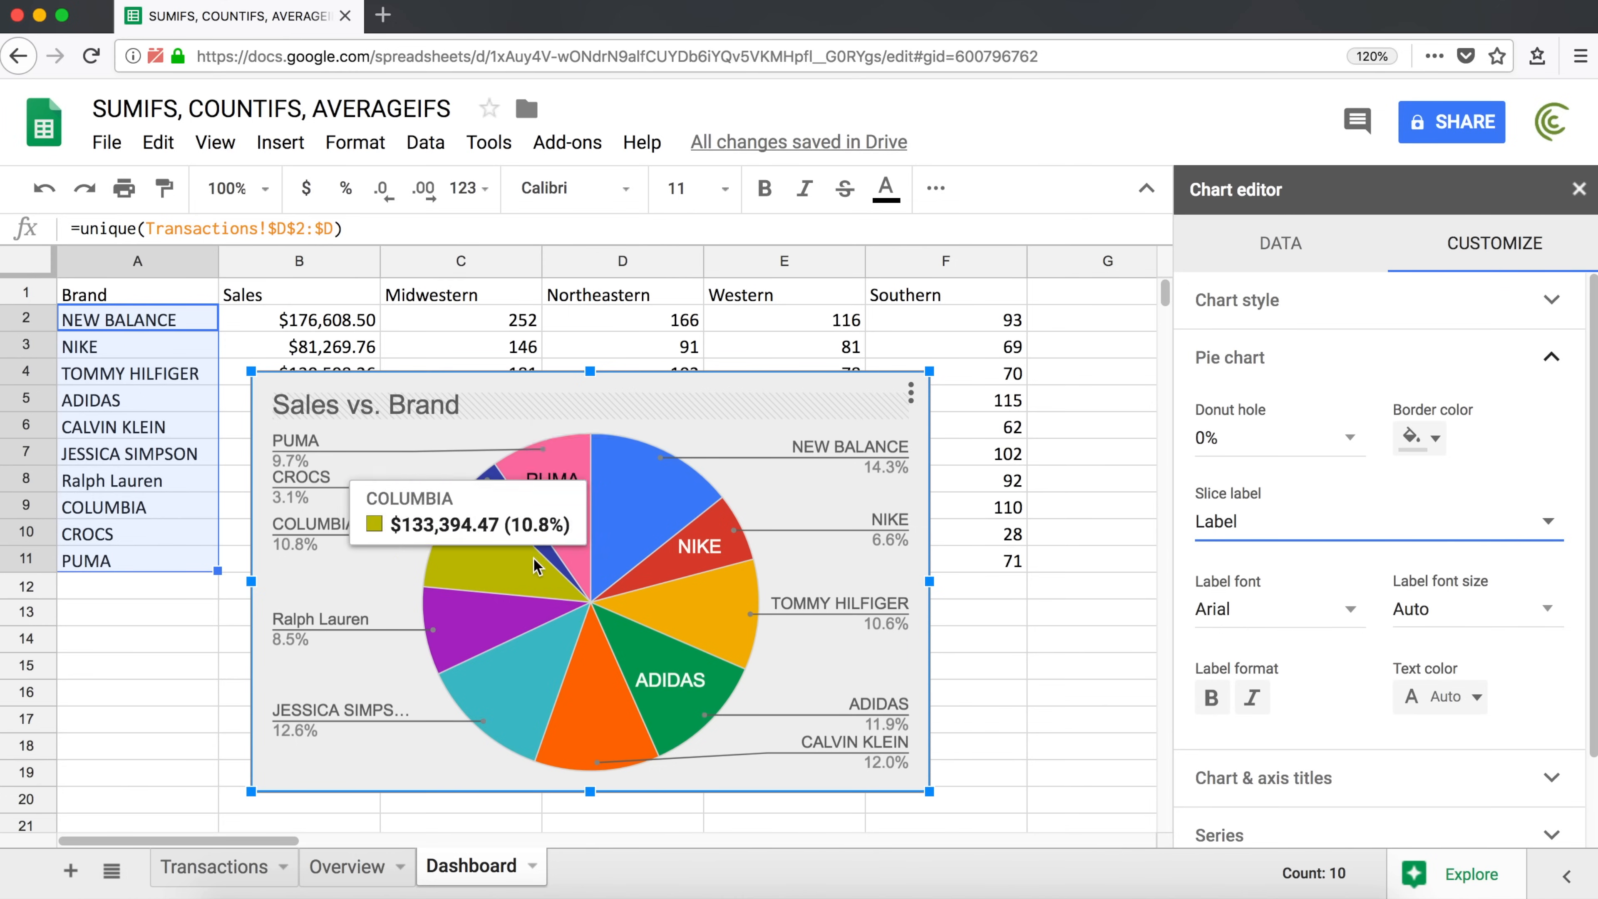
drag(930, 372, 1019, 302)
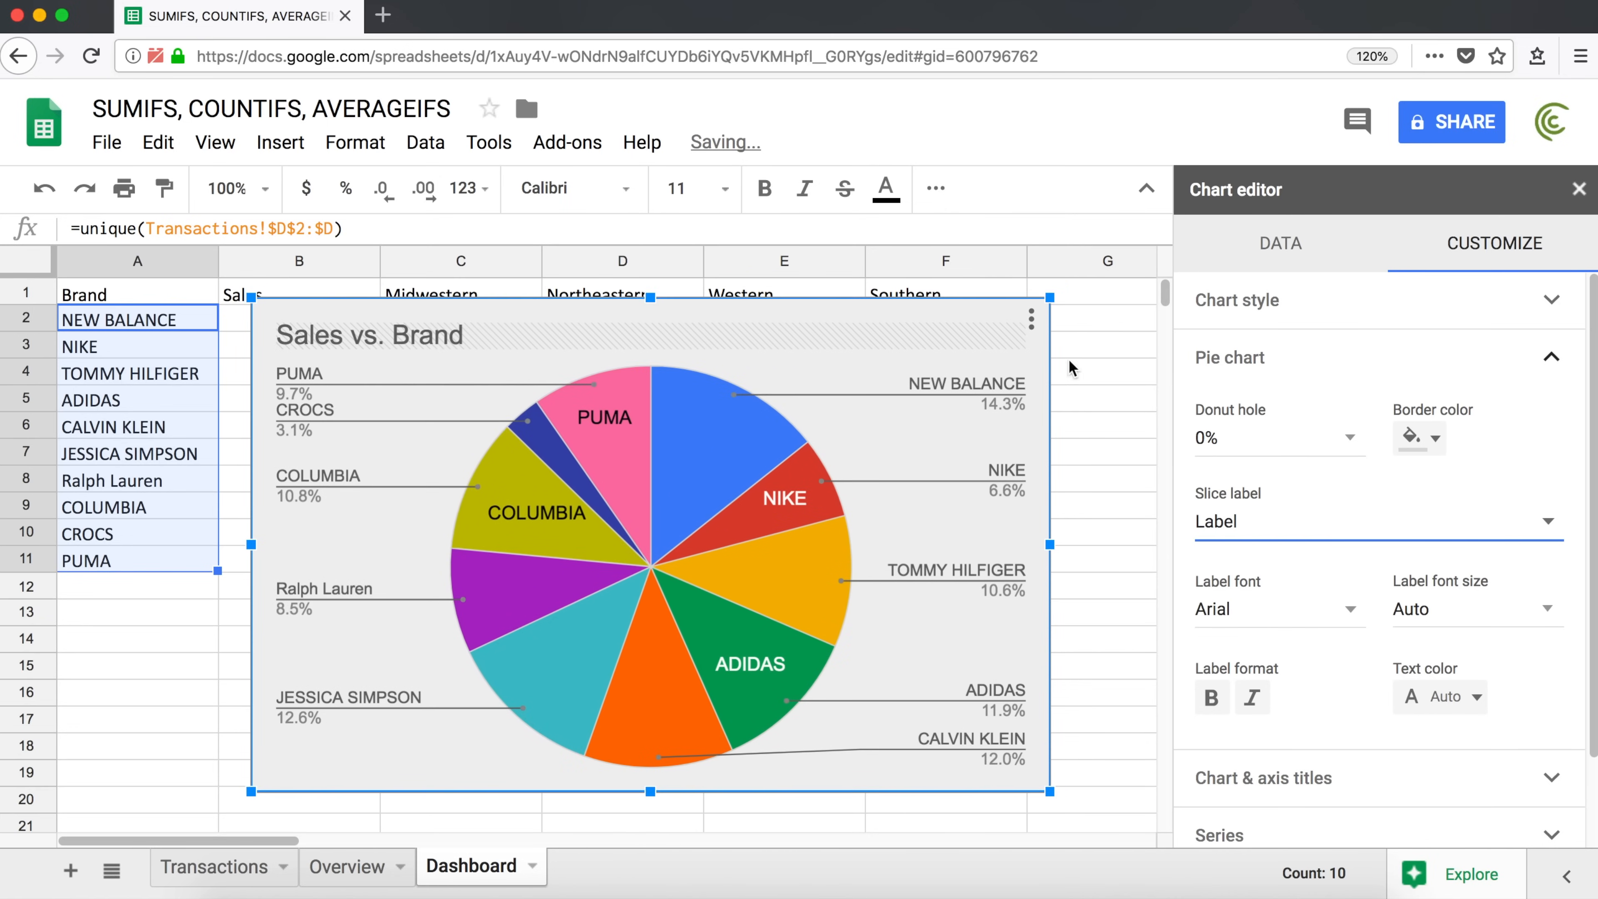
Try the Value option for the slice labels and enlarge the chart down to about row 21.
click(1382, 514)
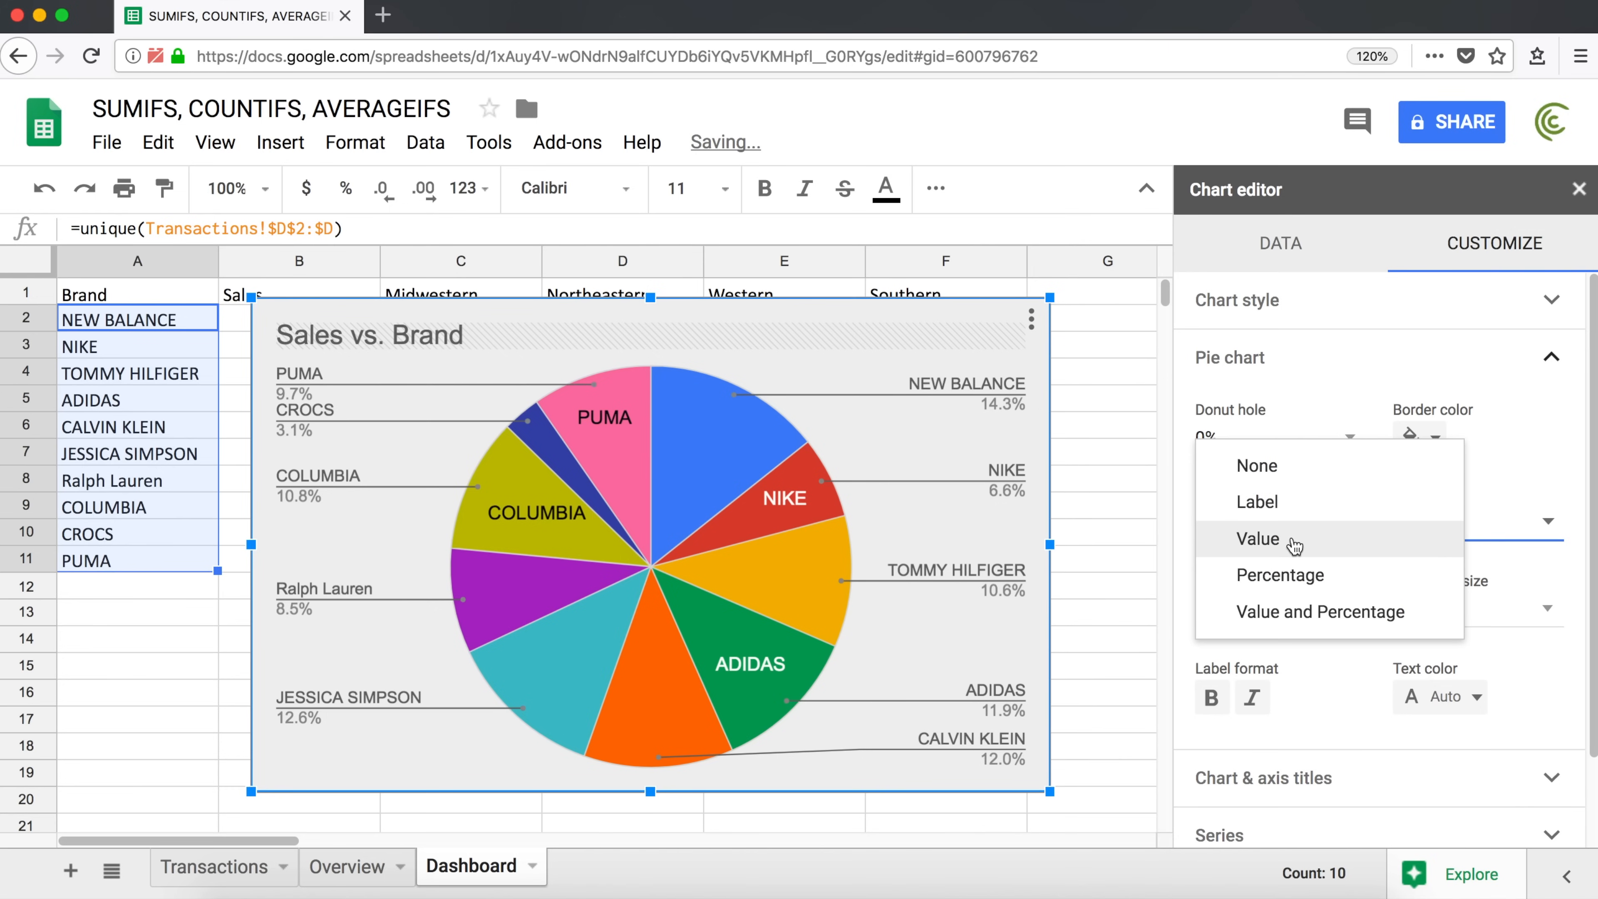
click(1258, 538)
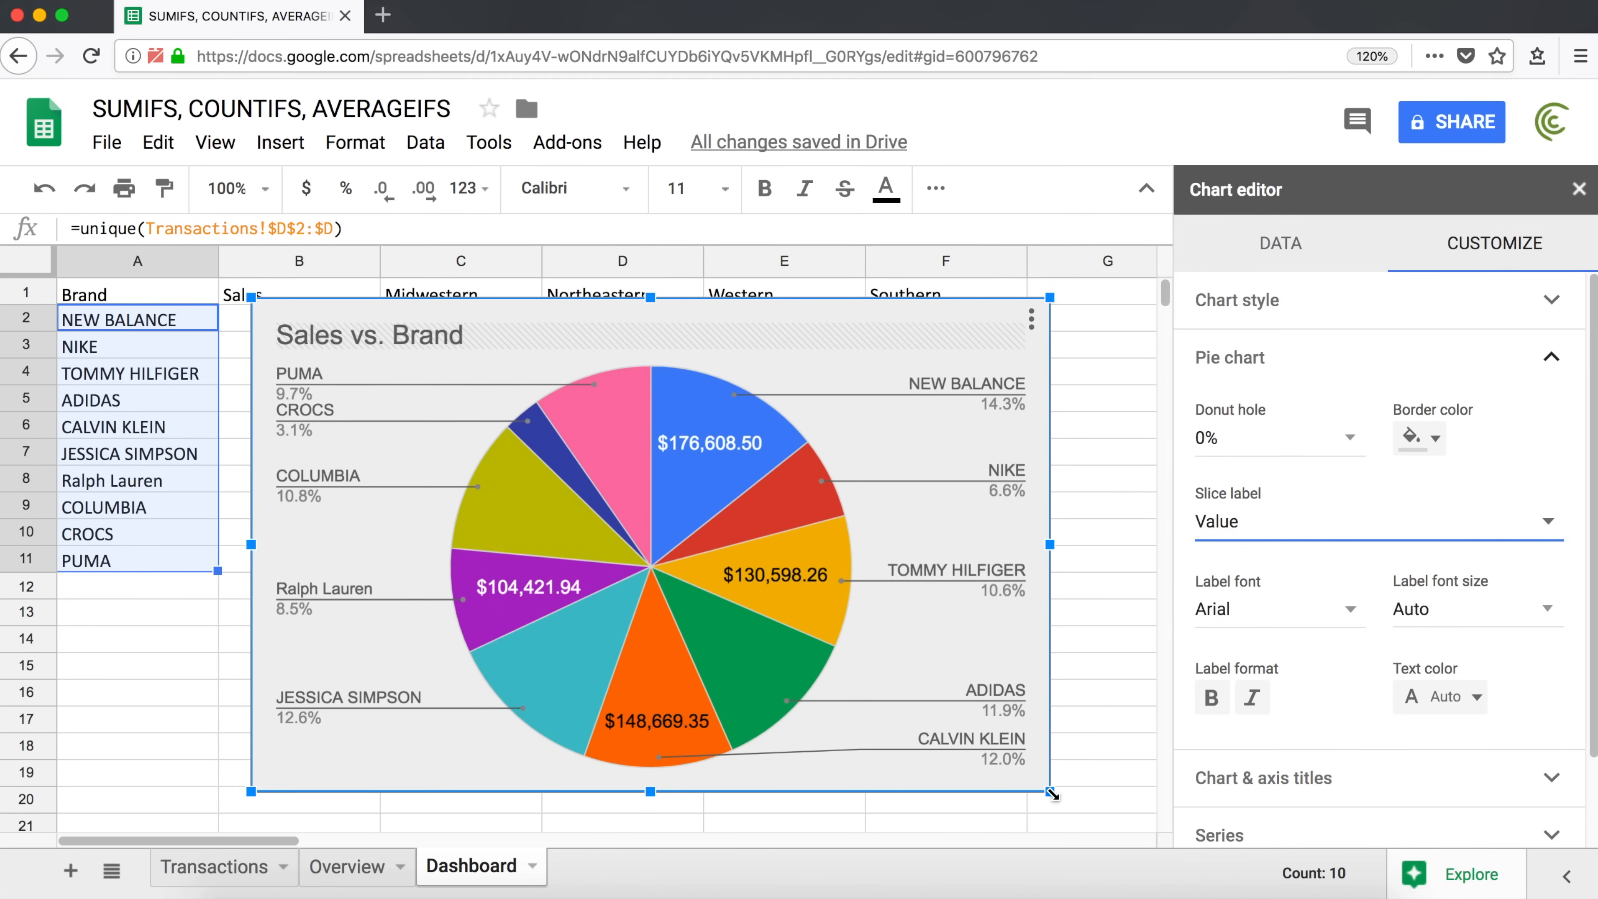
drag(1049, 791, 1160, 888)
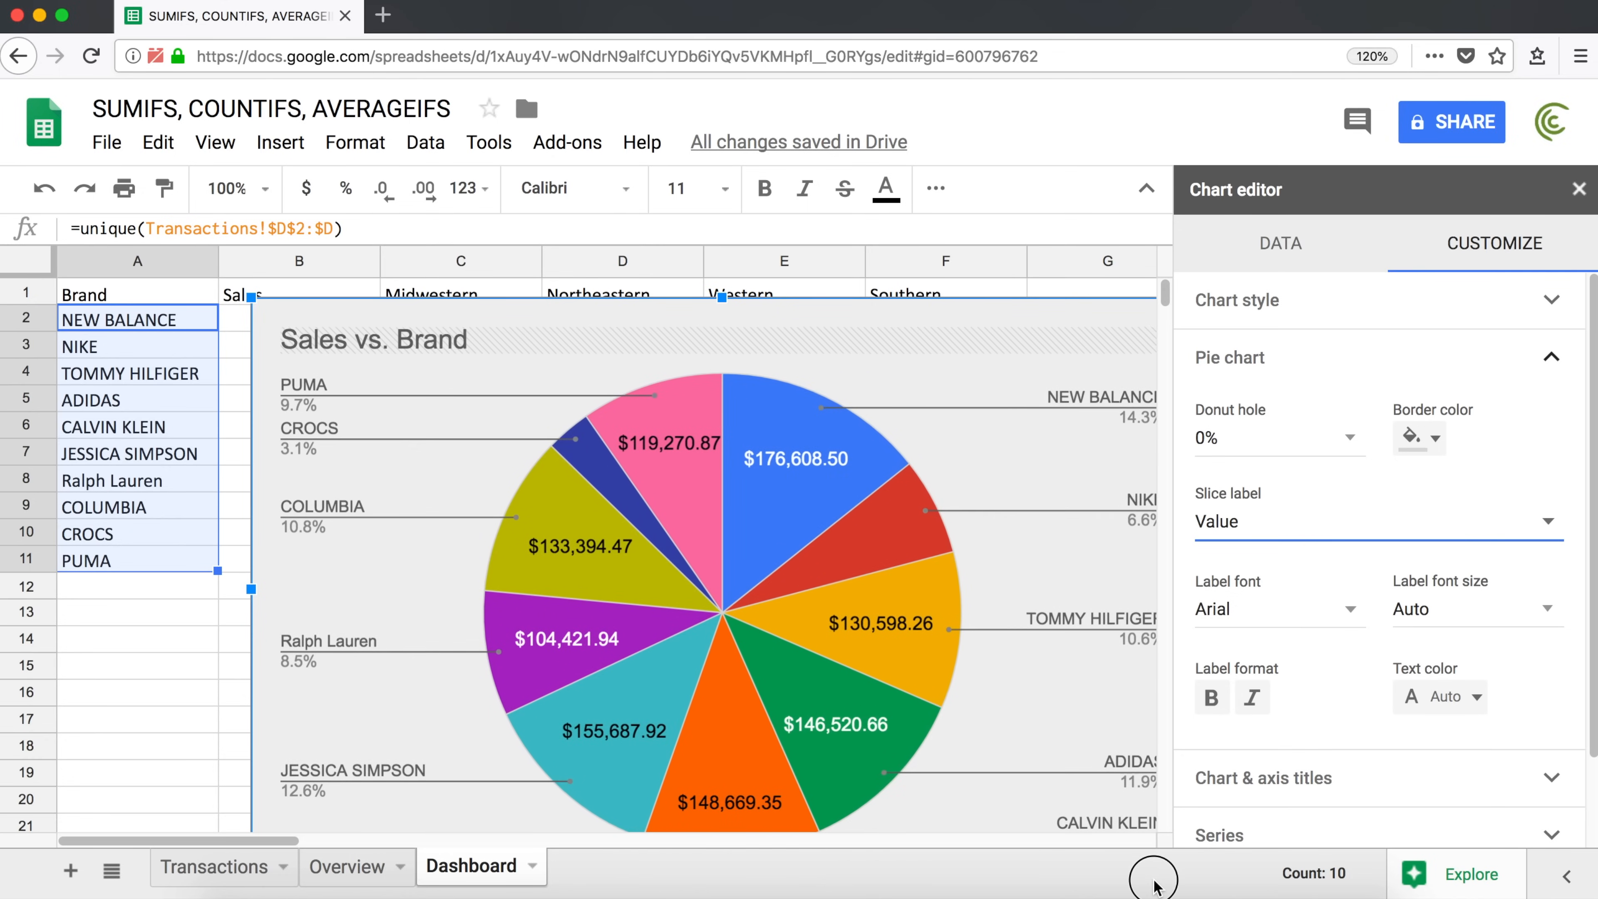
drag(1159, 888, 1102, 798)
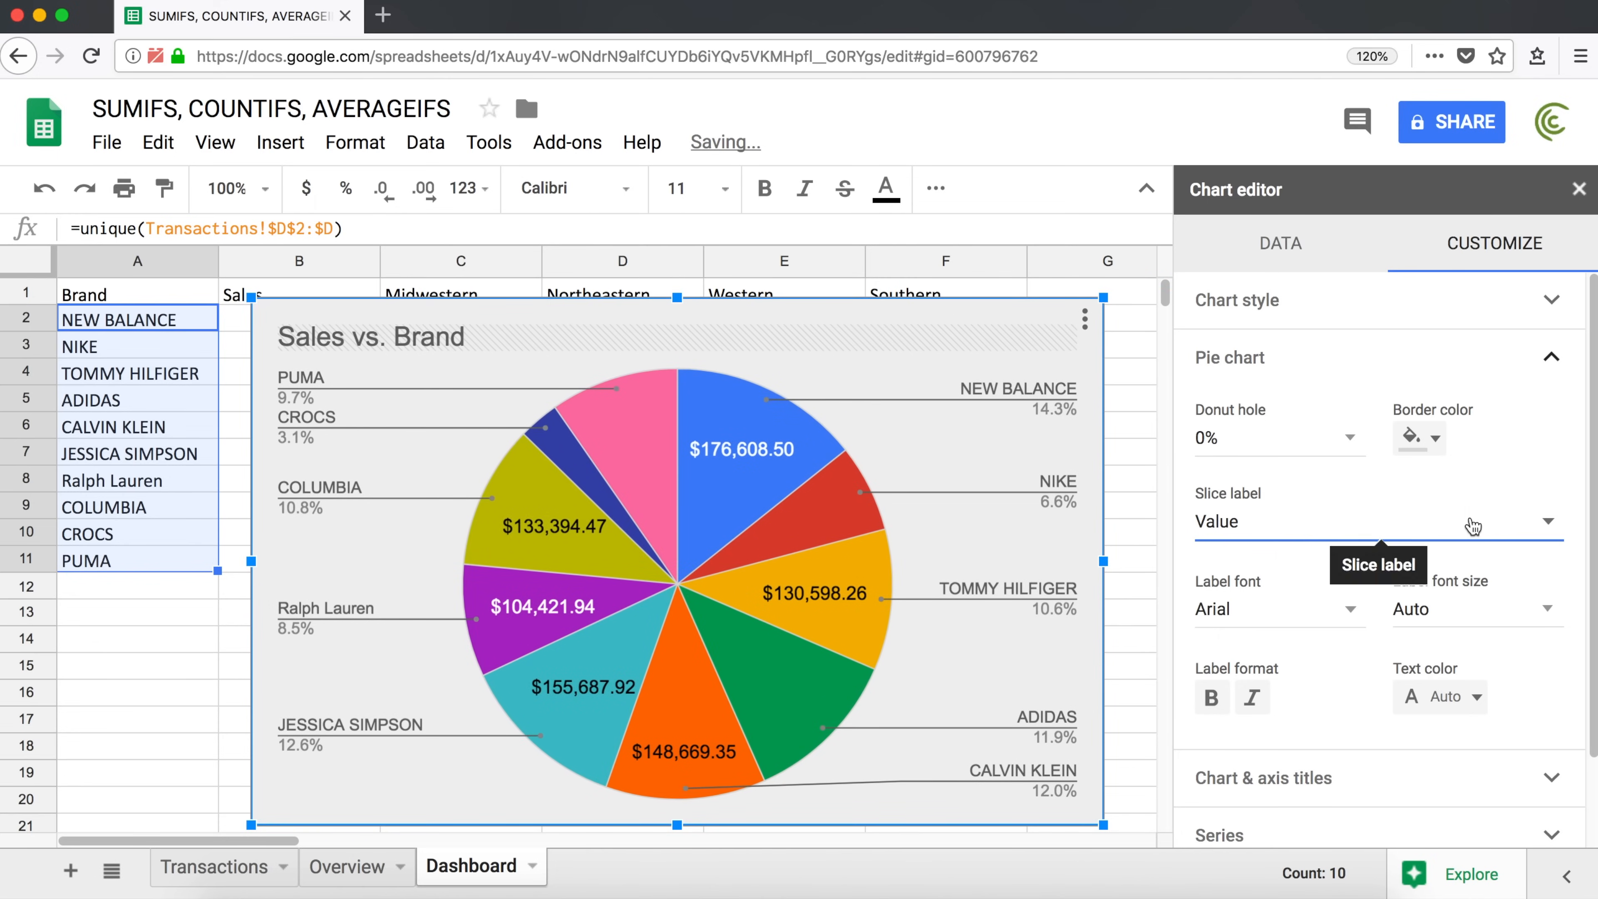
Try the slice label options Percentage and then Value and Percentage.
click(1377, 525)
click(1389, 535)
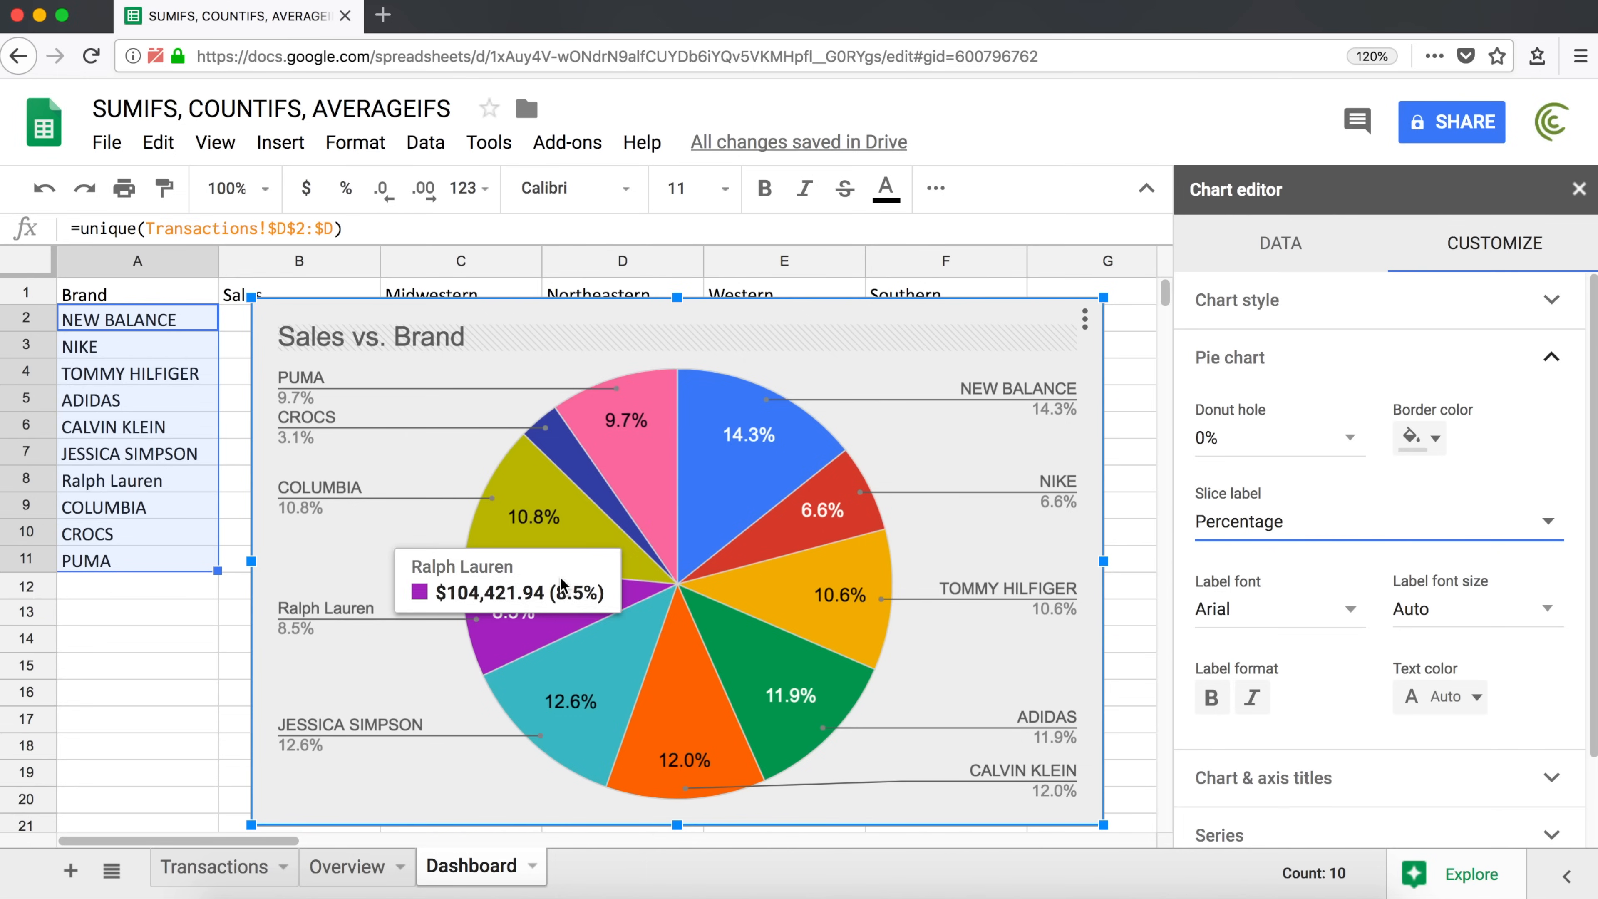
click(1274, 526)
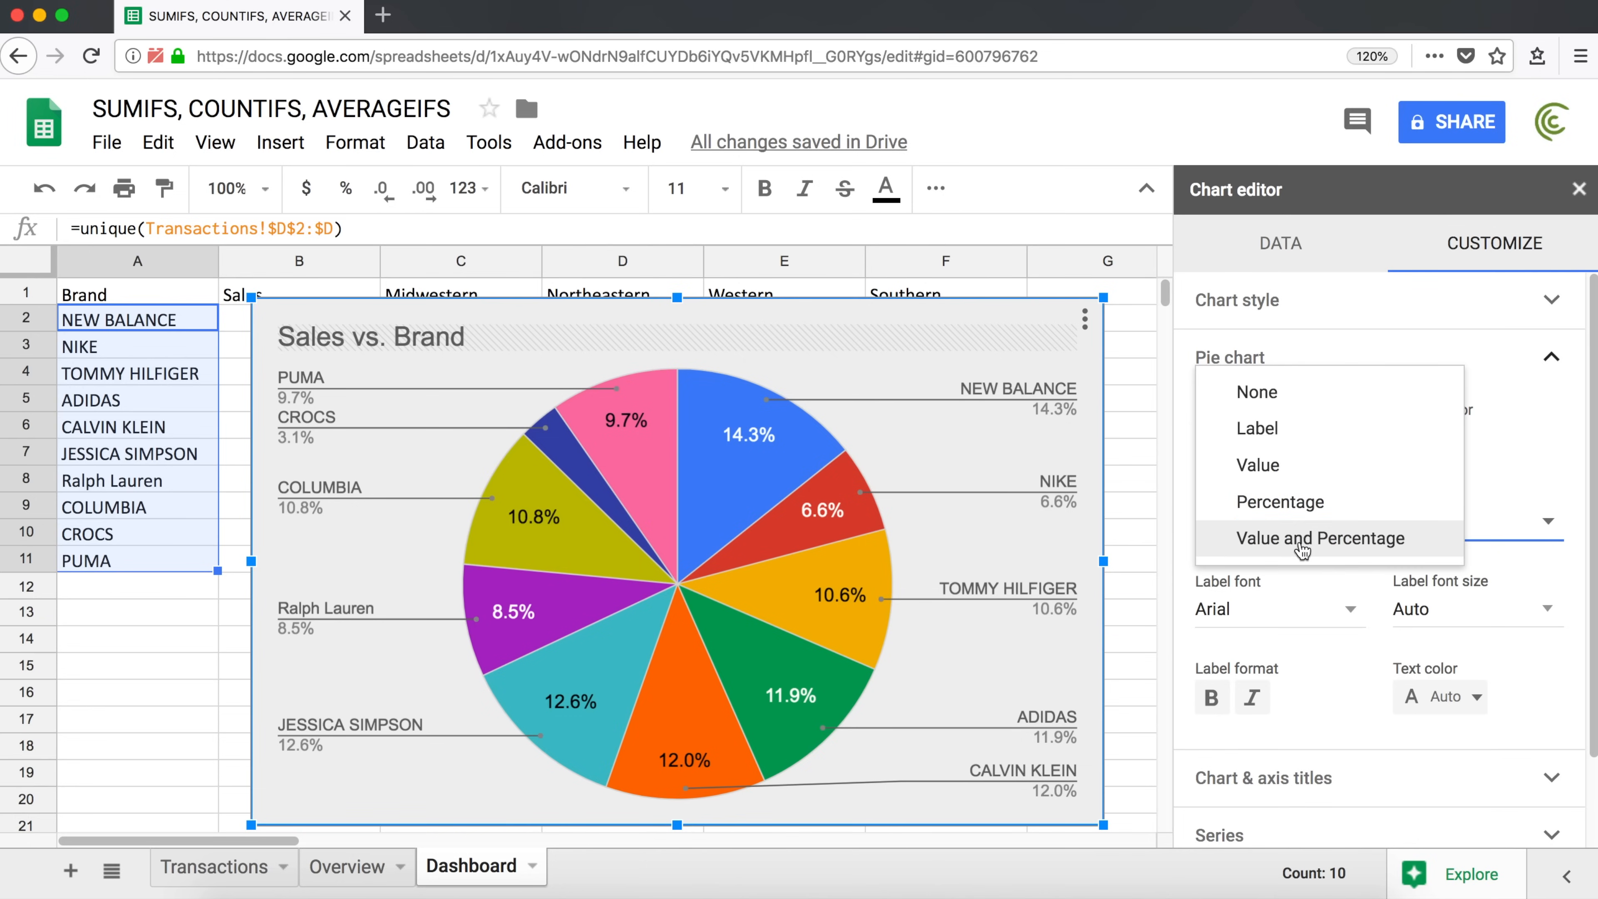
click(1305, 542)
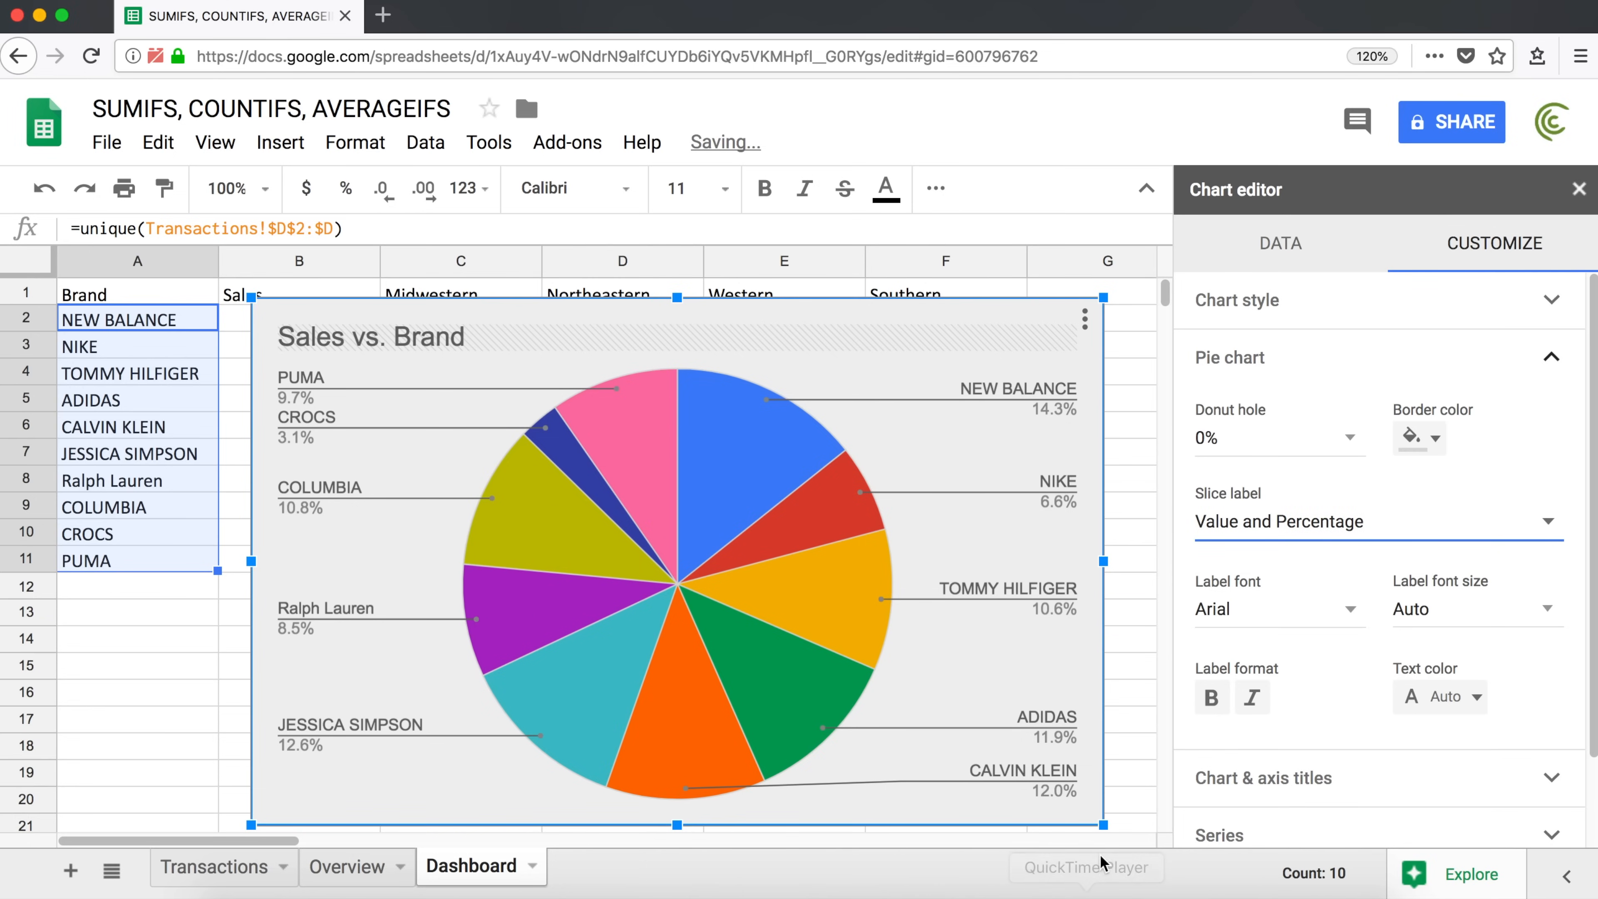
Resize the chart to stretch from within column A to column G, starting in row 1, and set the slice labels to Value.
drag(1104, 825, 1441, 898)
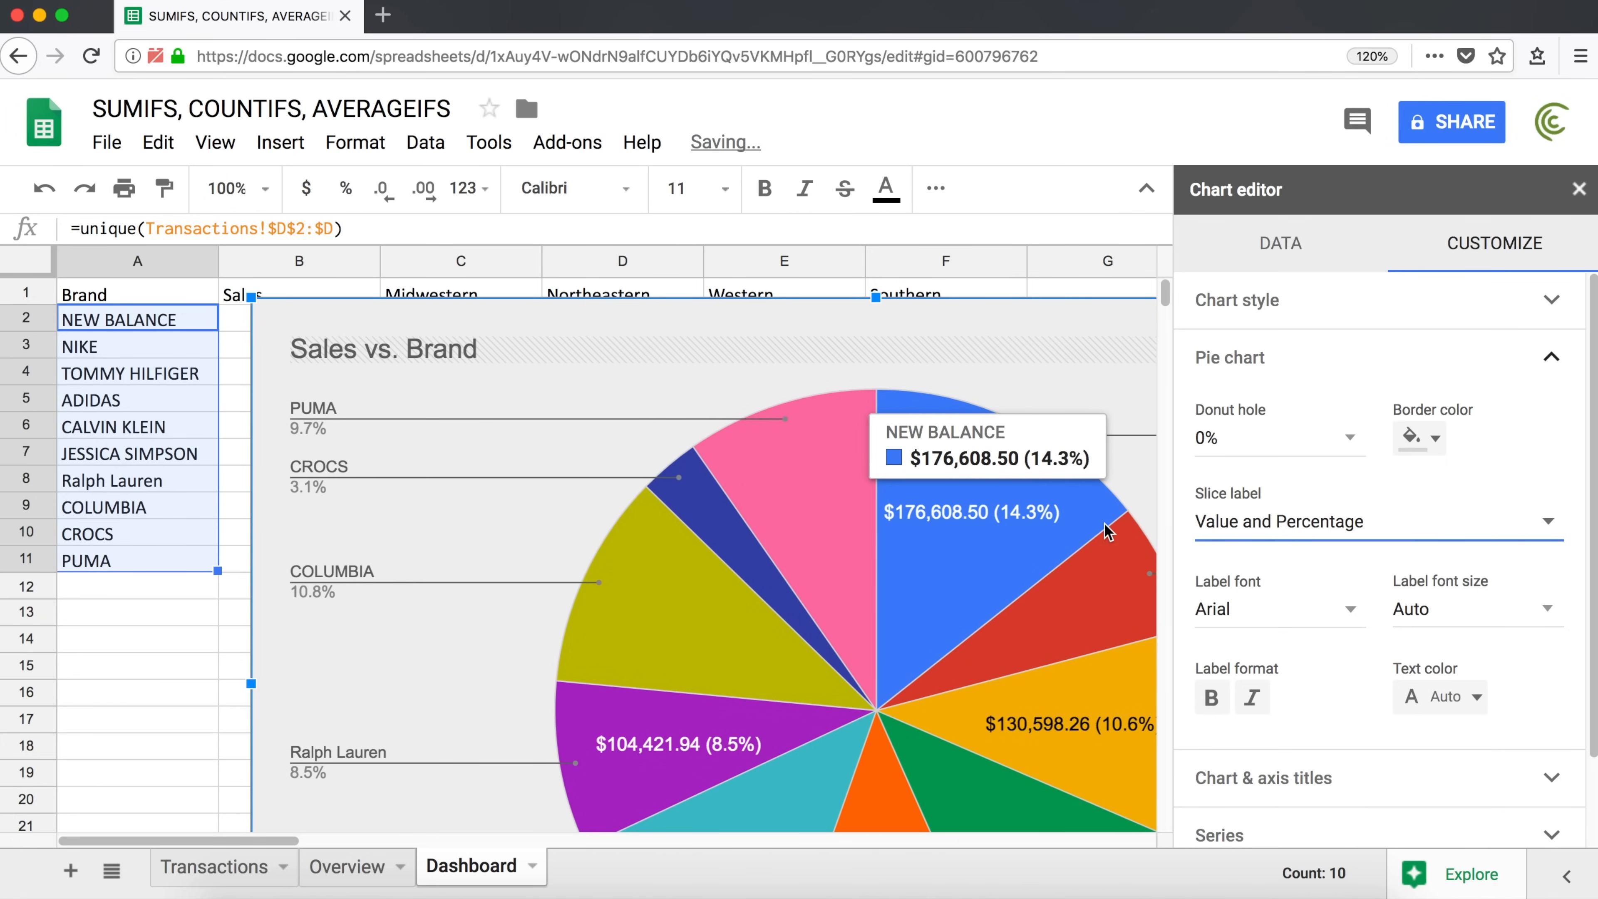
drag(251, 297, 203, 271)
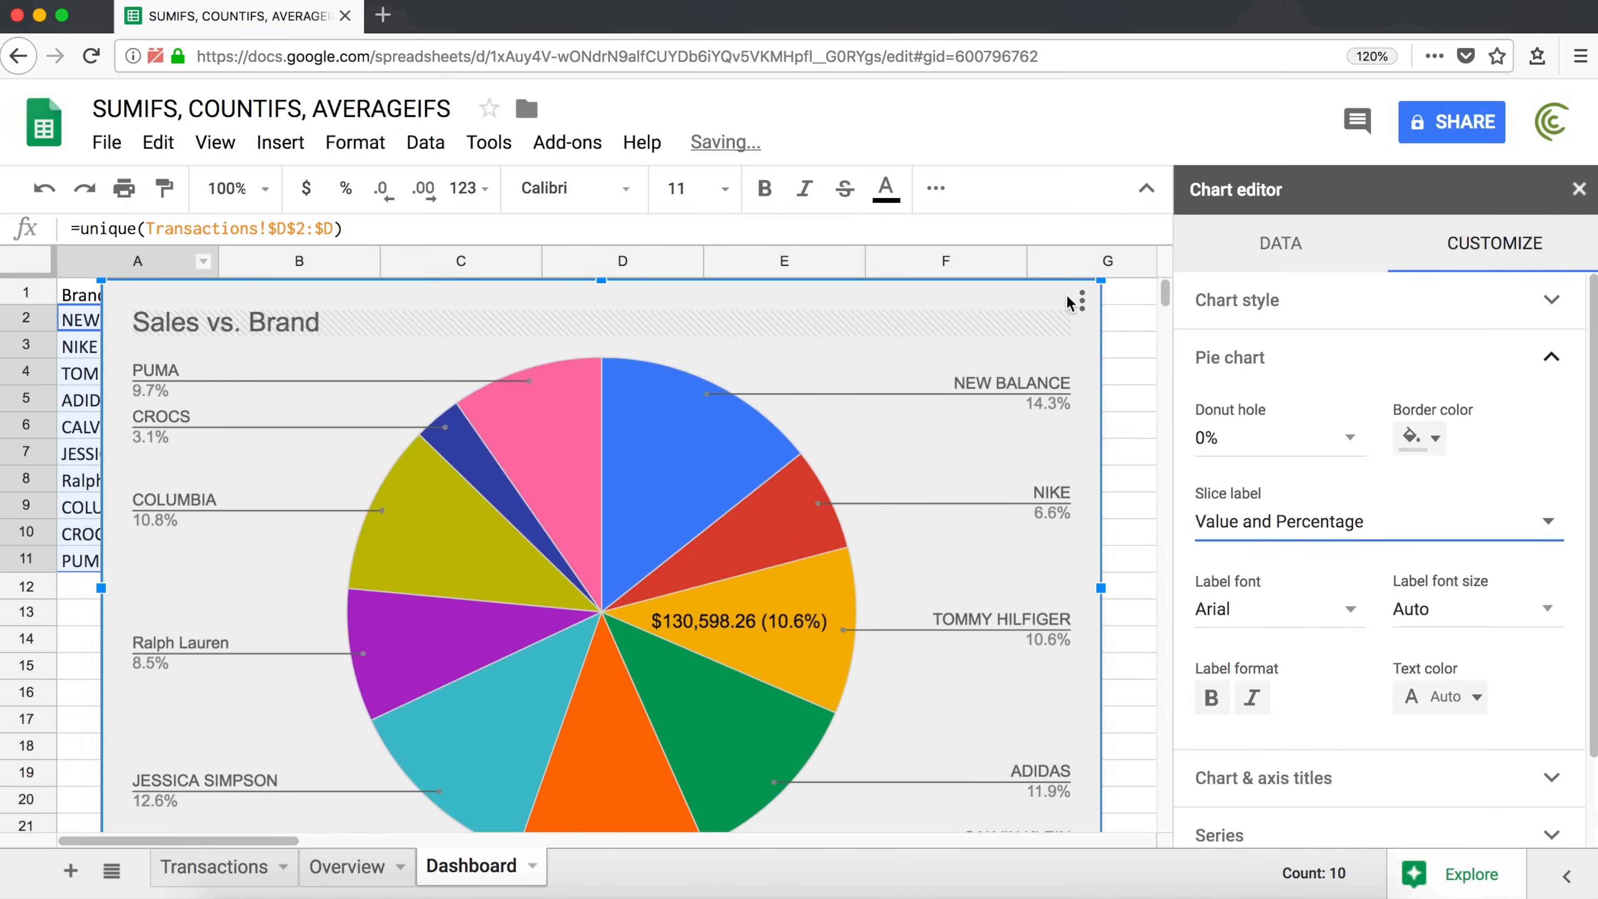
drag(1102, 281, 1022, 328)
drag(881, 345, 954, 304)
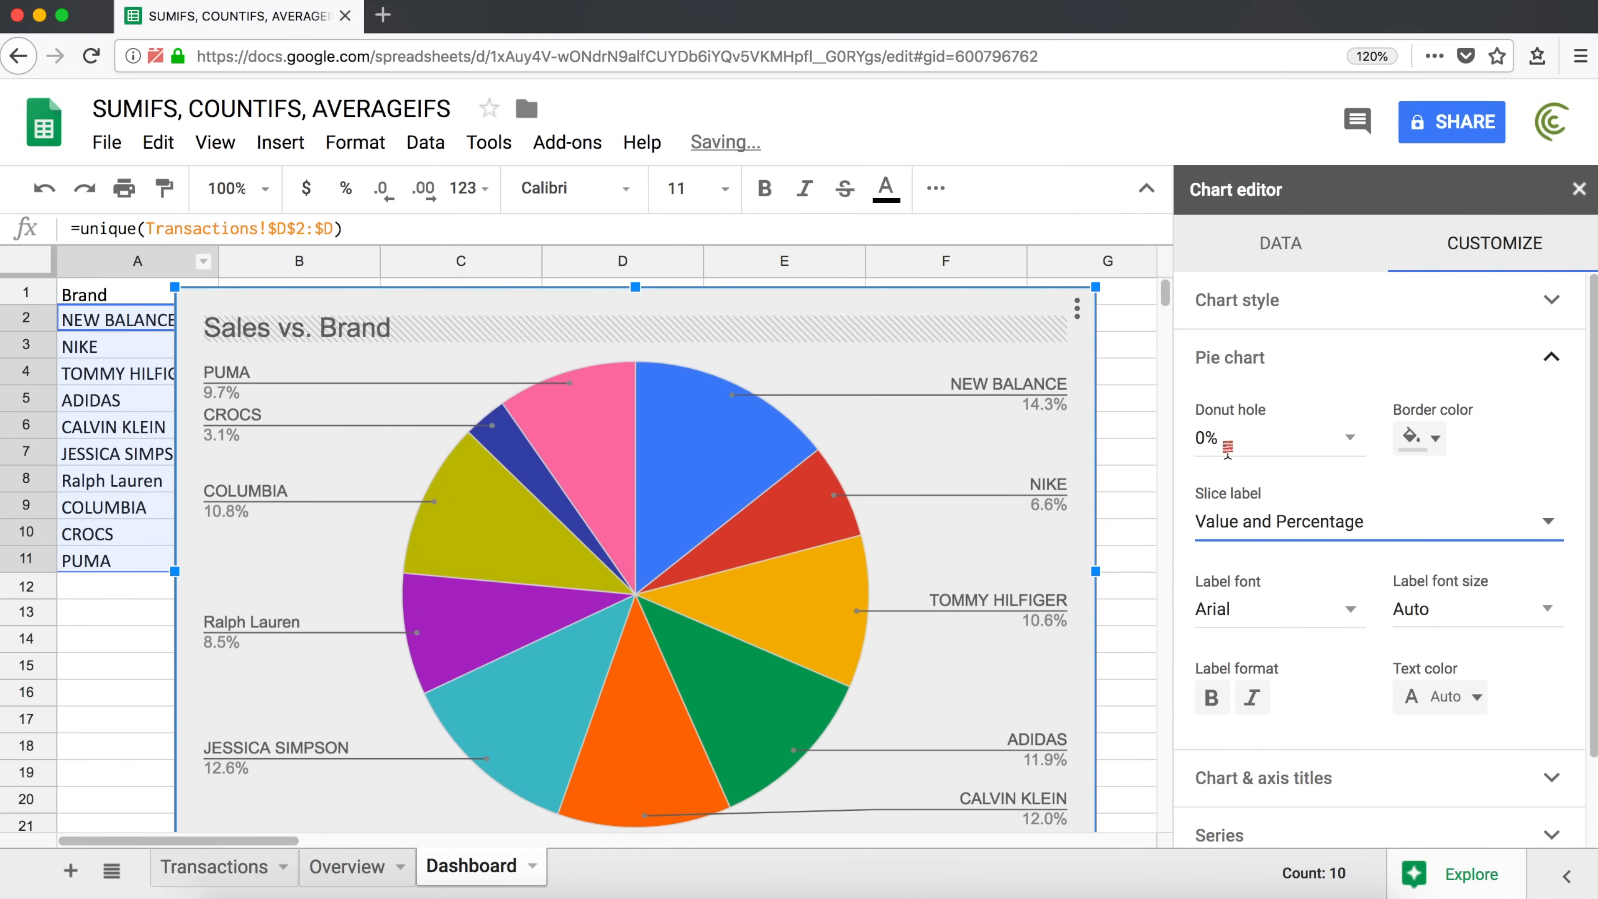
click(1339, 531)
click(1286, 430)
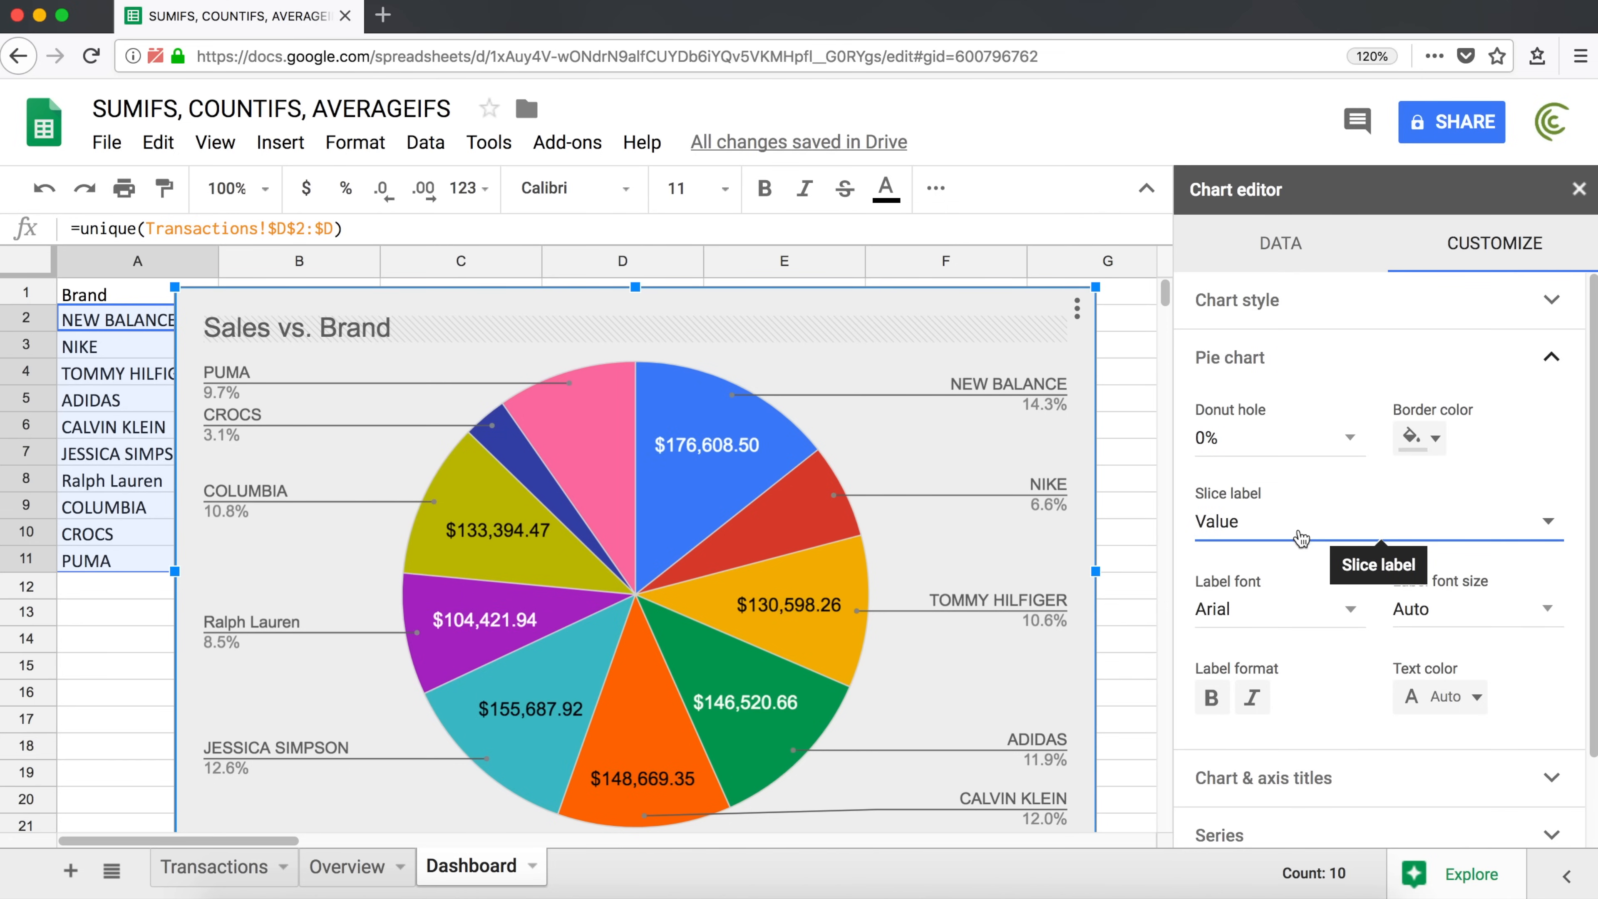
Try the Wide font on the slice labels, return it to Arial, and set the label font size to 10.
click(1320, 623)
click(1287, 703)
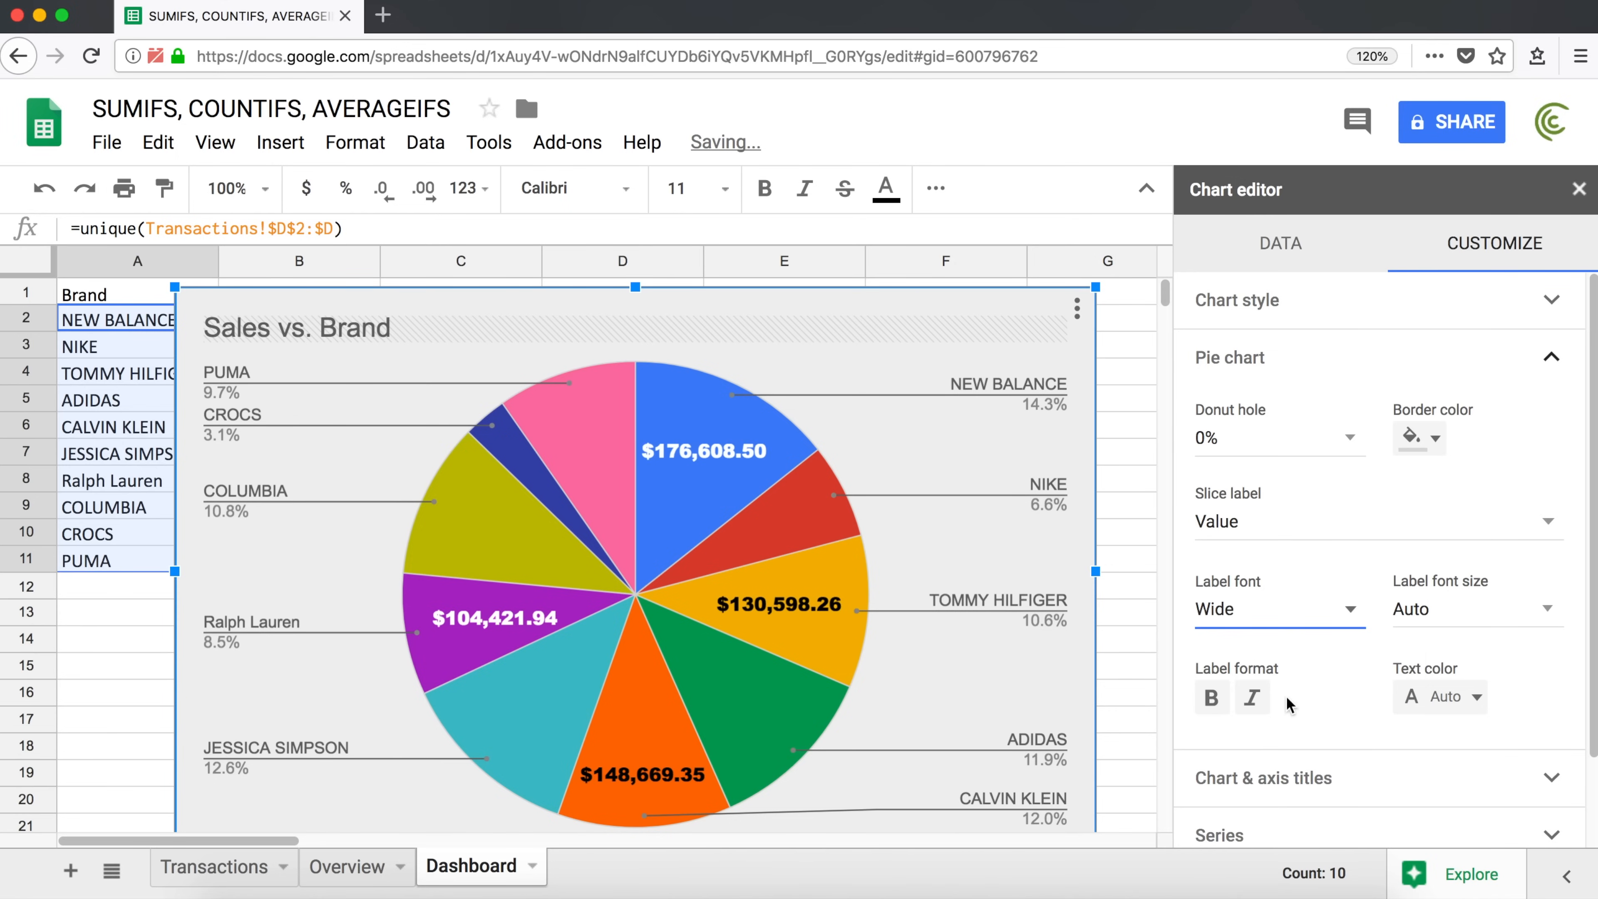
click(1277, 623)
click(1296, 478)
click(1503, 613)
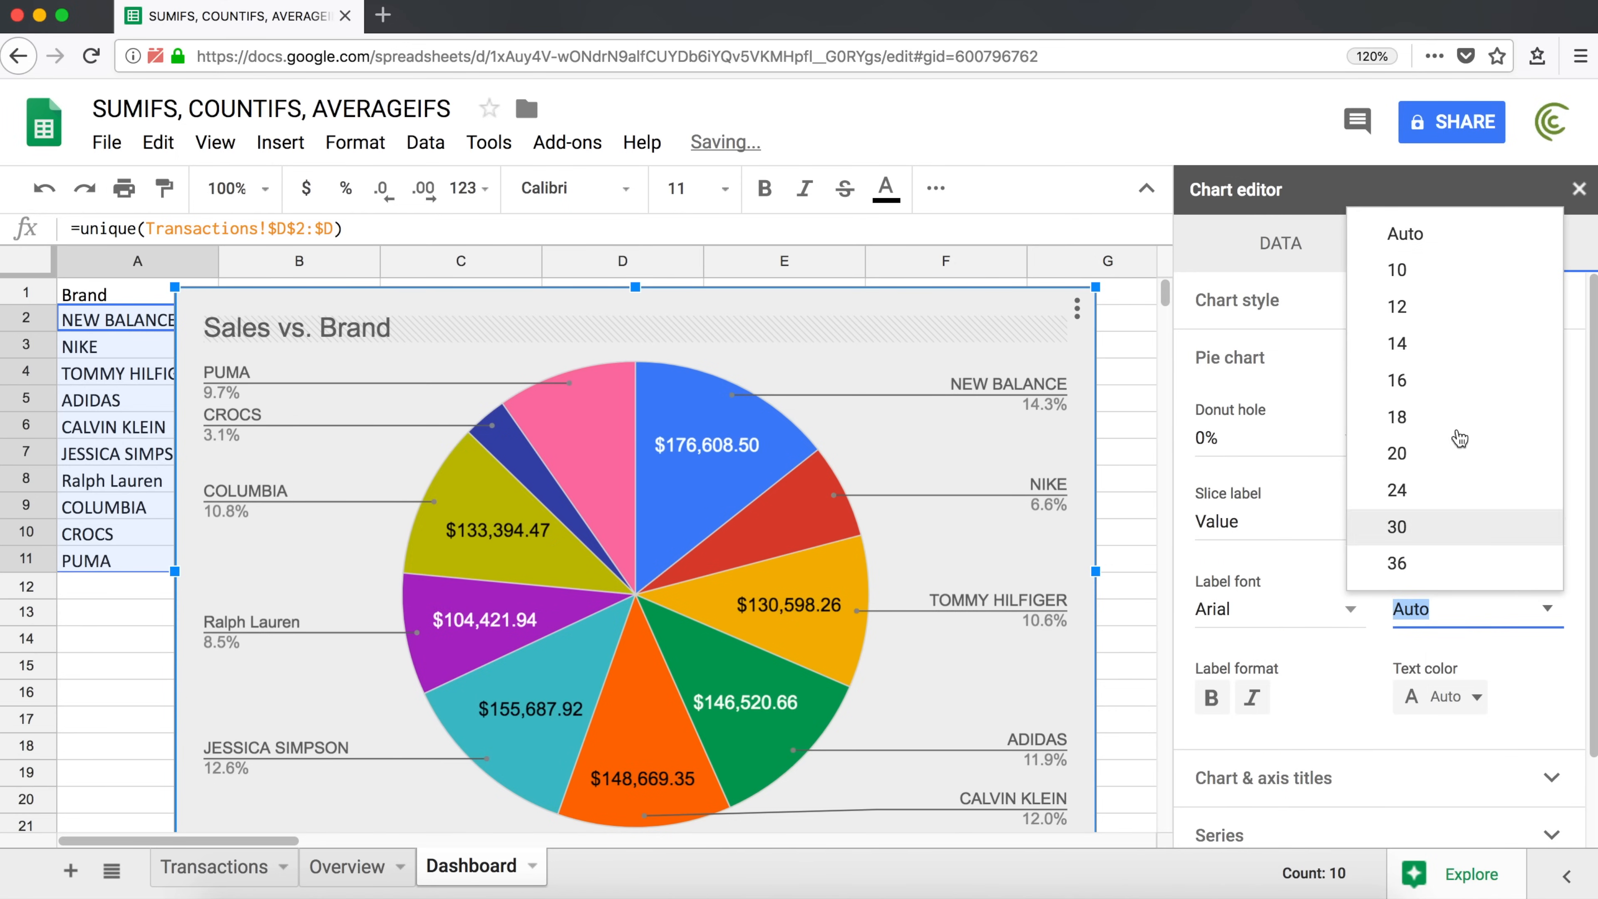
click(1402, 280)
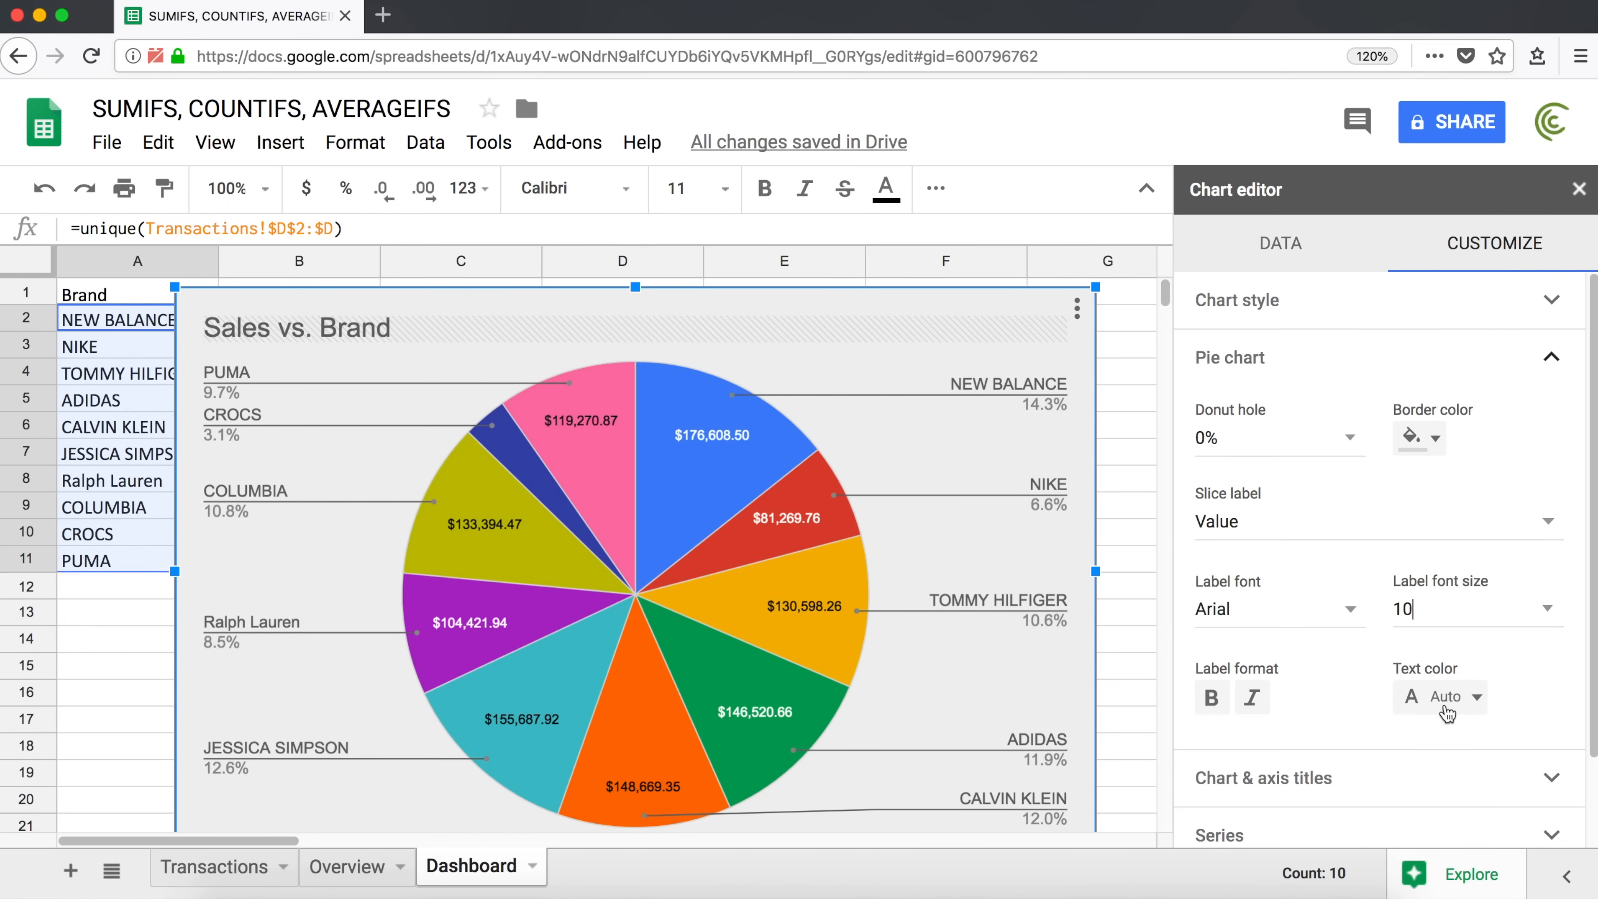
Try dark red and Auto text colors on the slice labels and settle on a near-white color.
click(1475, 697)
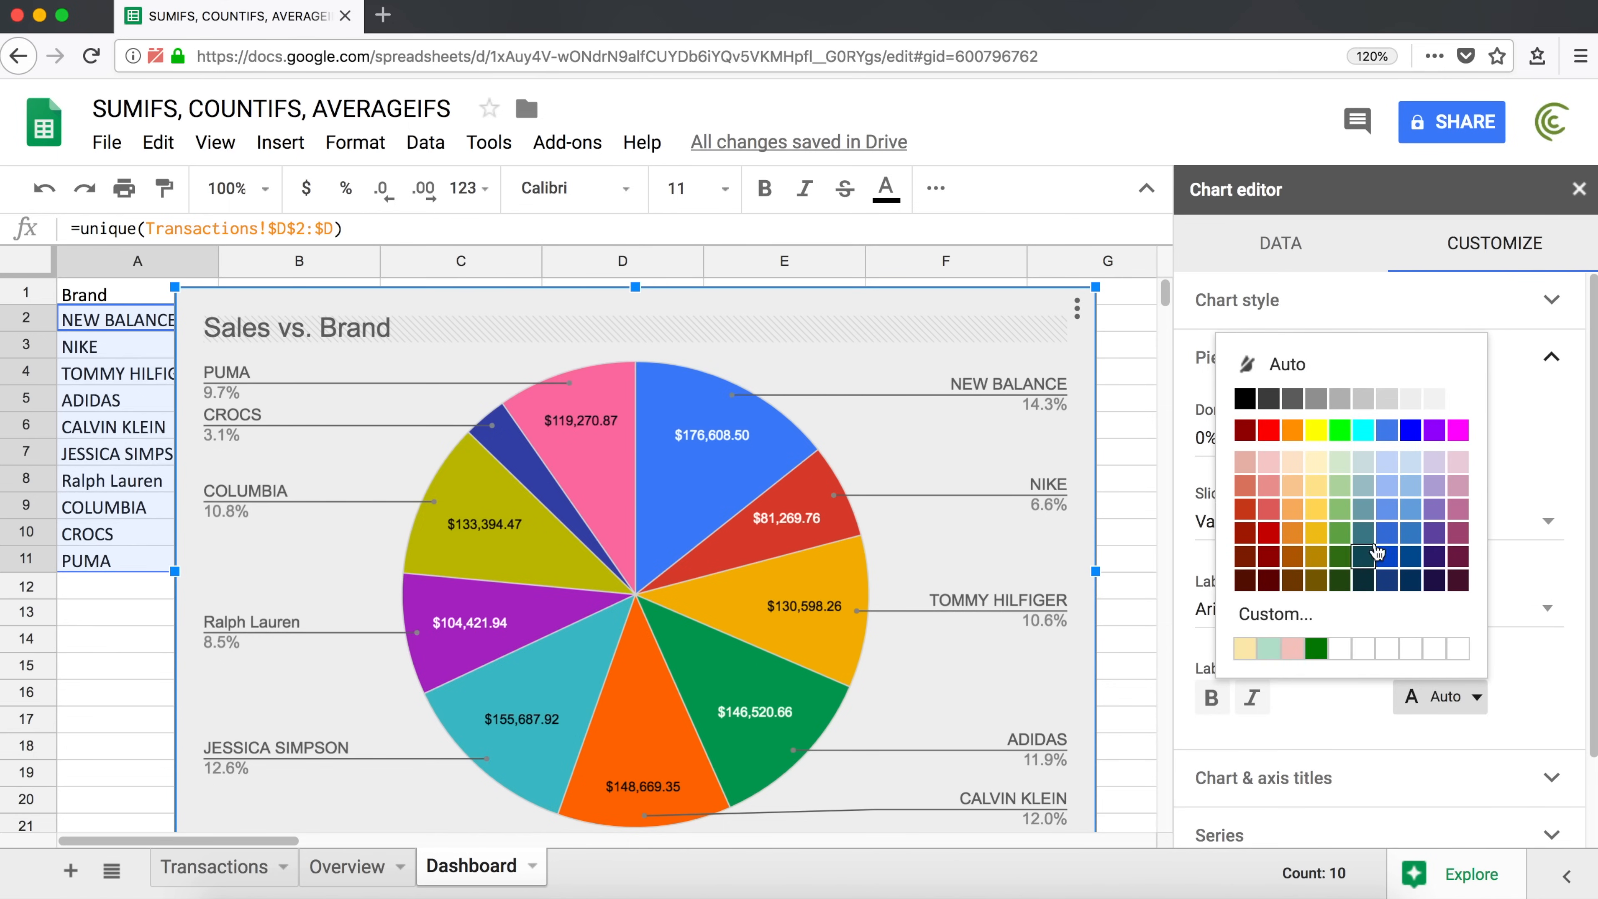
click(1244, 432)
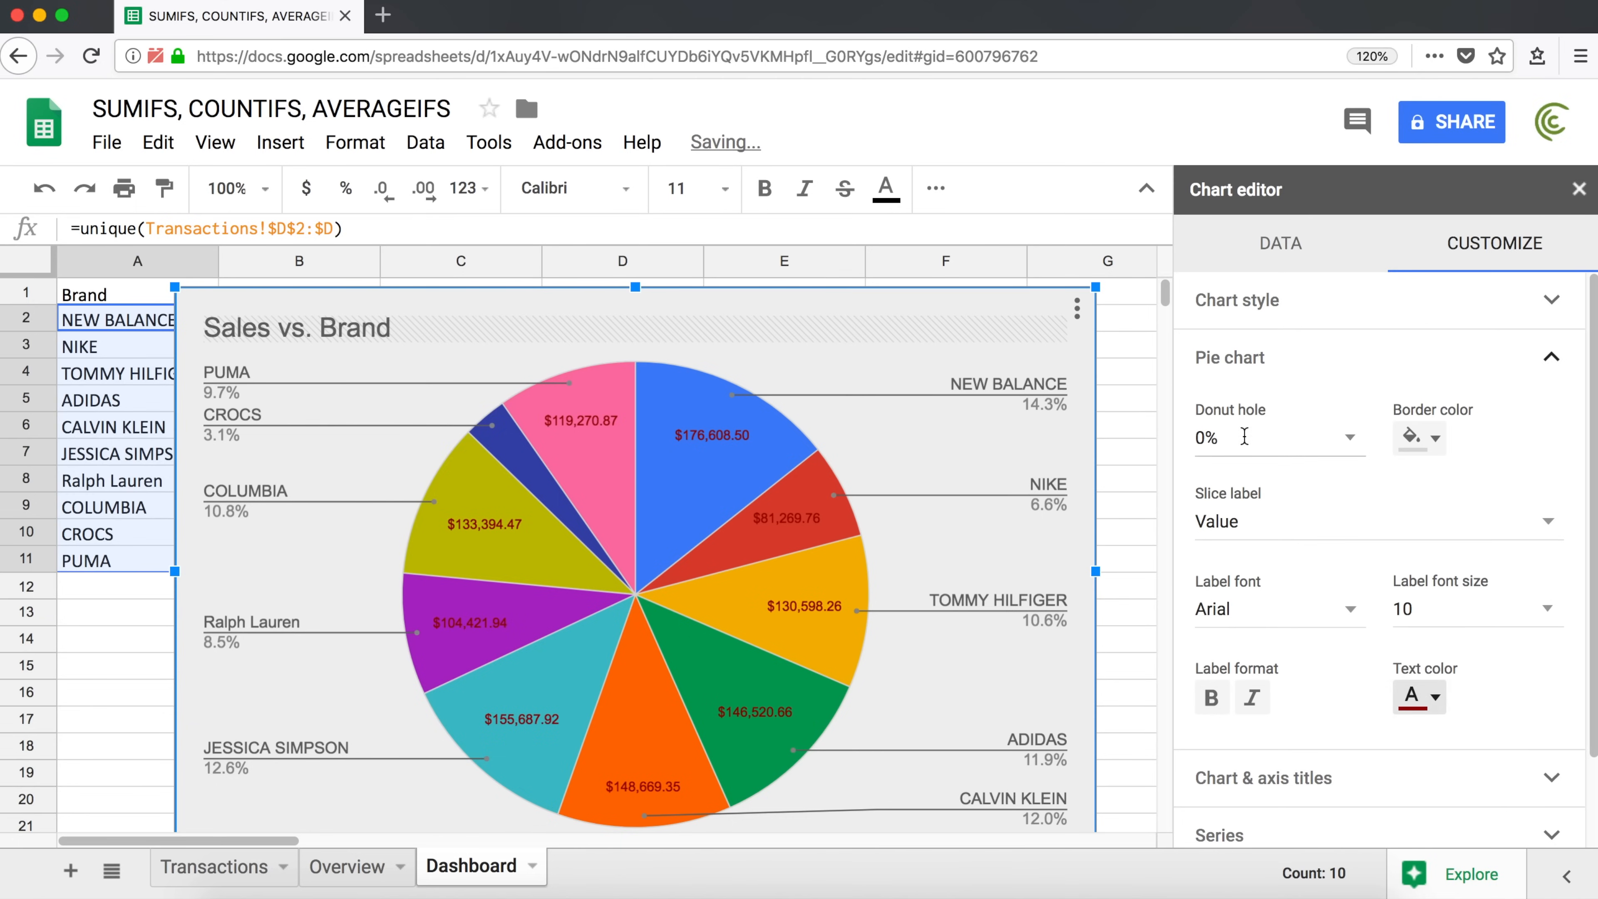
click(1436, 697)
click(1268, 367)
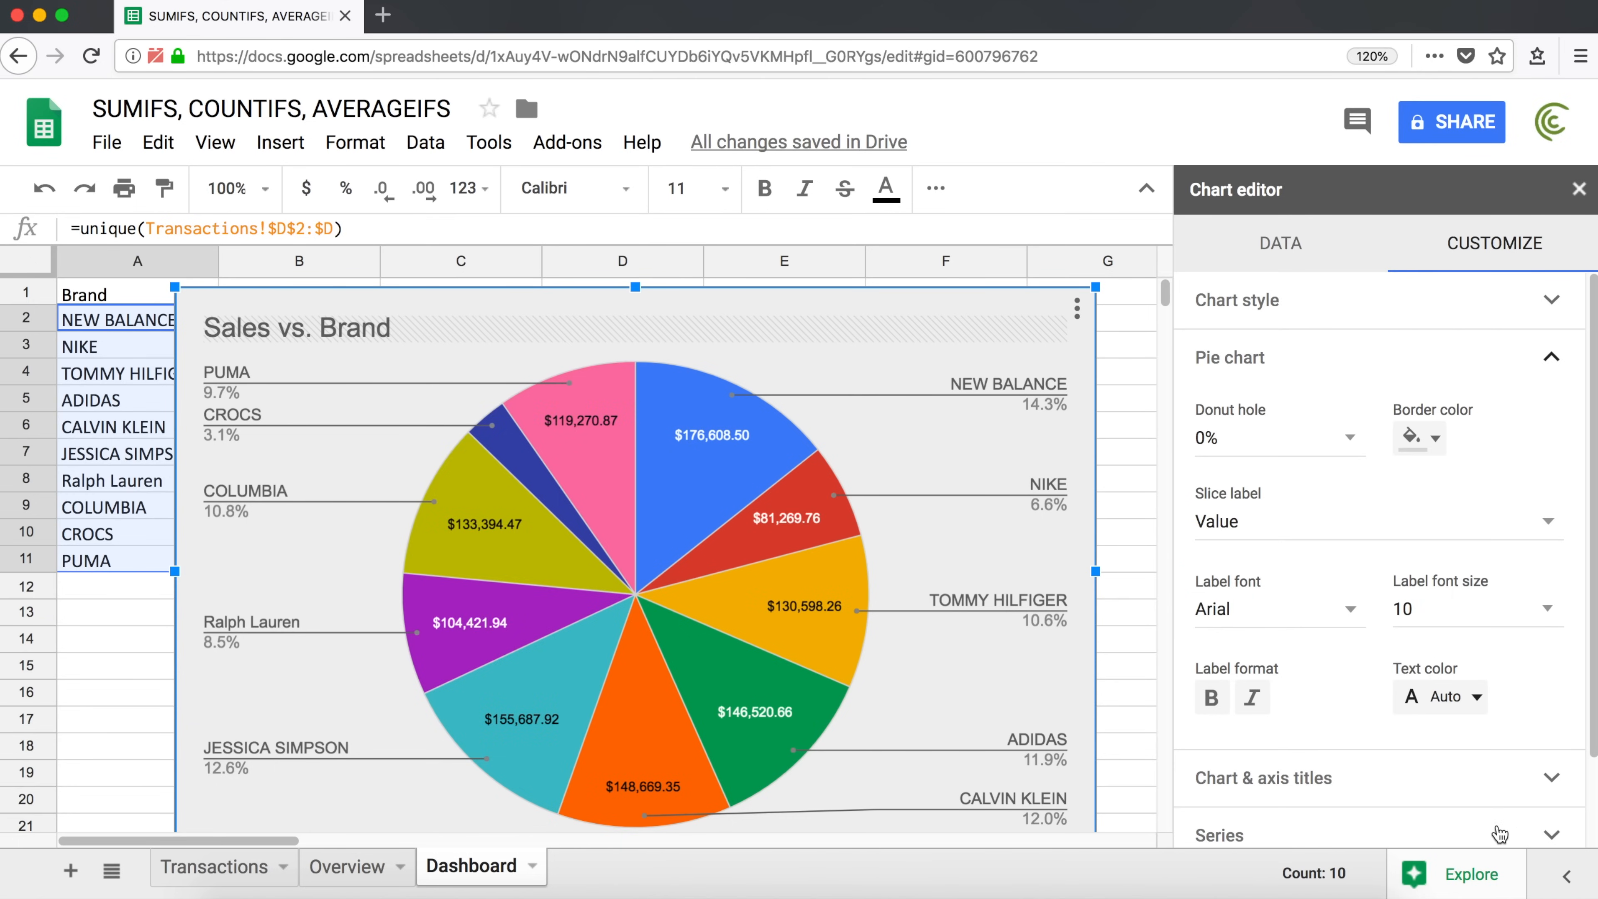
click(1479, 697)
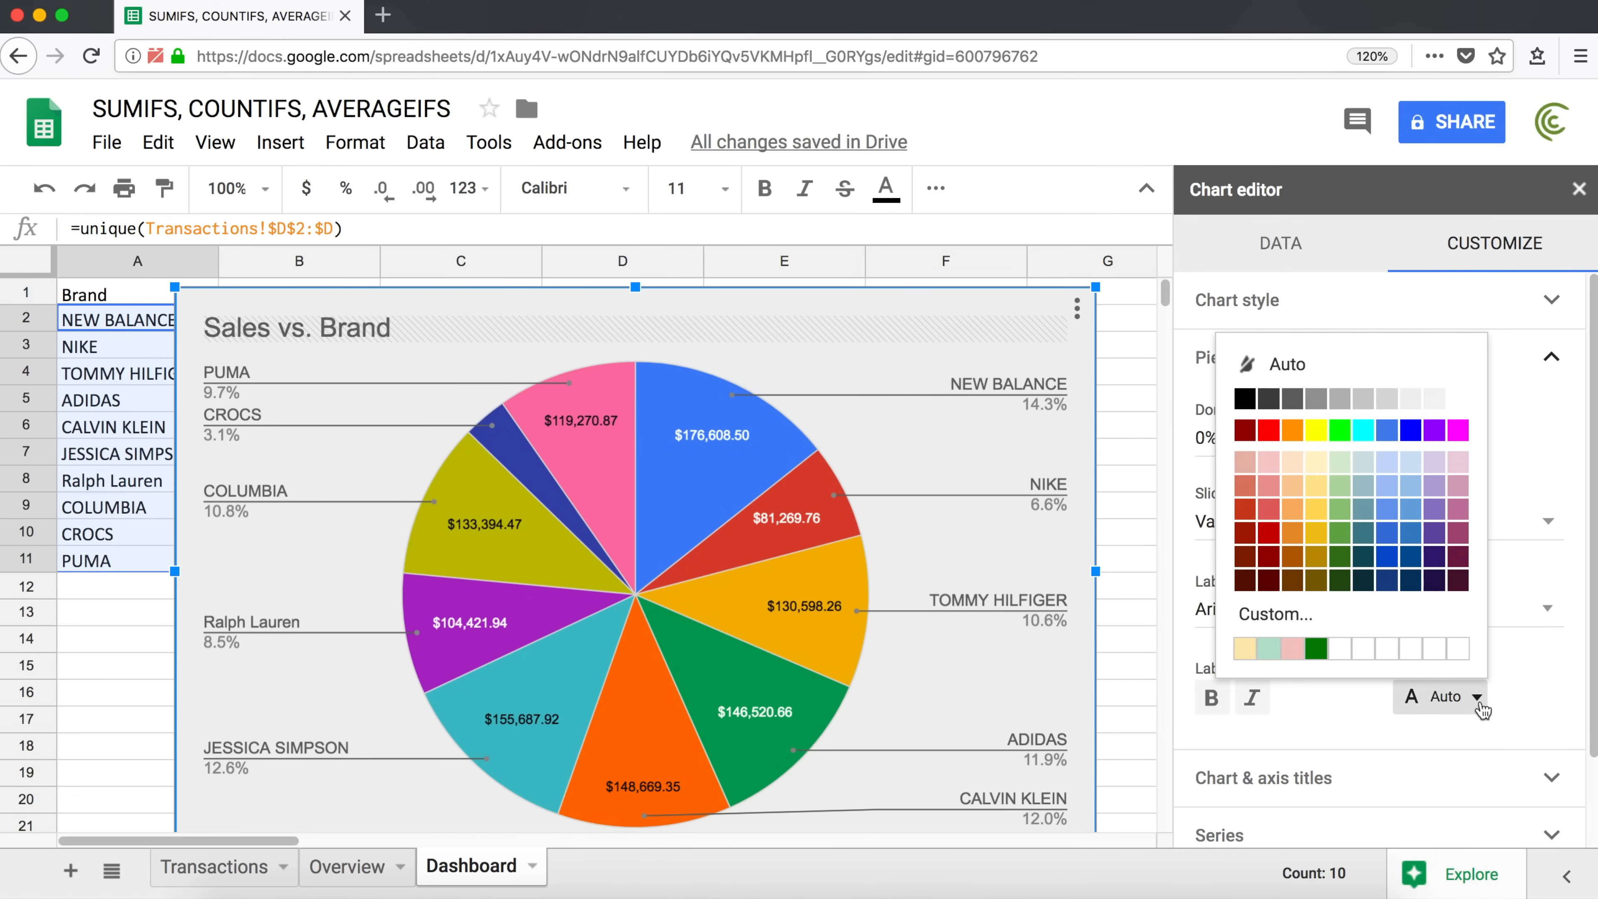
click(1439, 409)
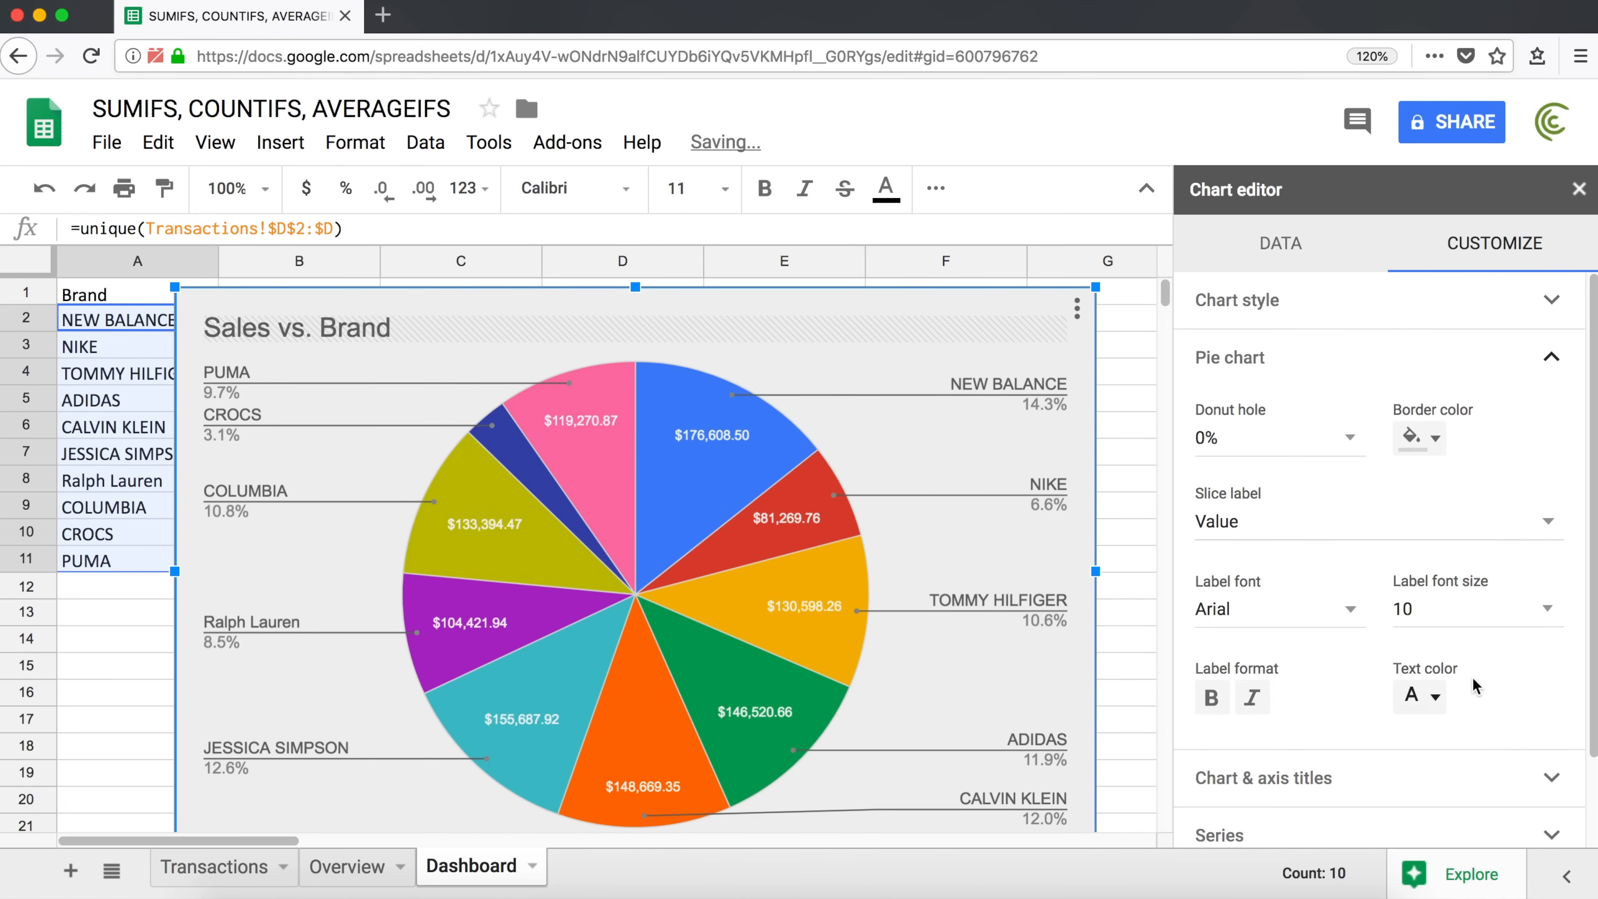
Try bold and italic formatting on the slice labels.
click(1219, 703)
click(1252, 697)
click(1211, 697)
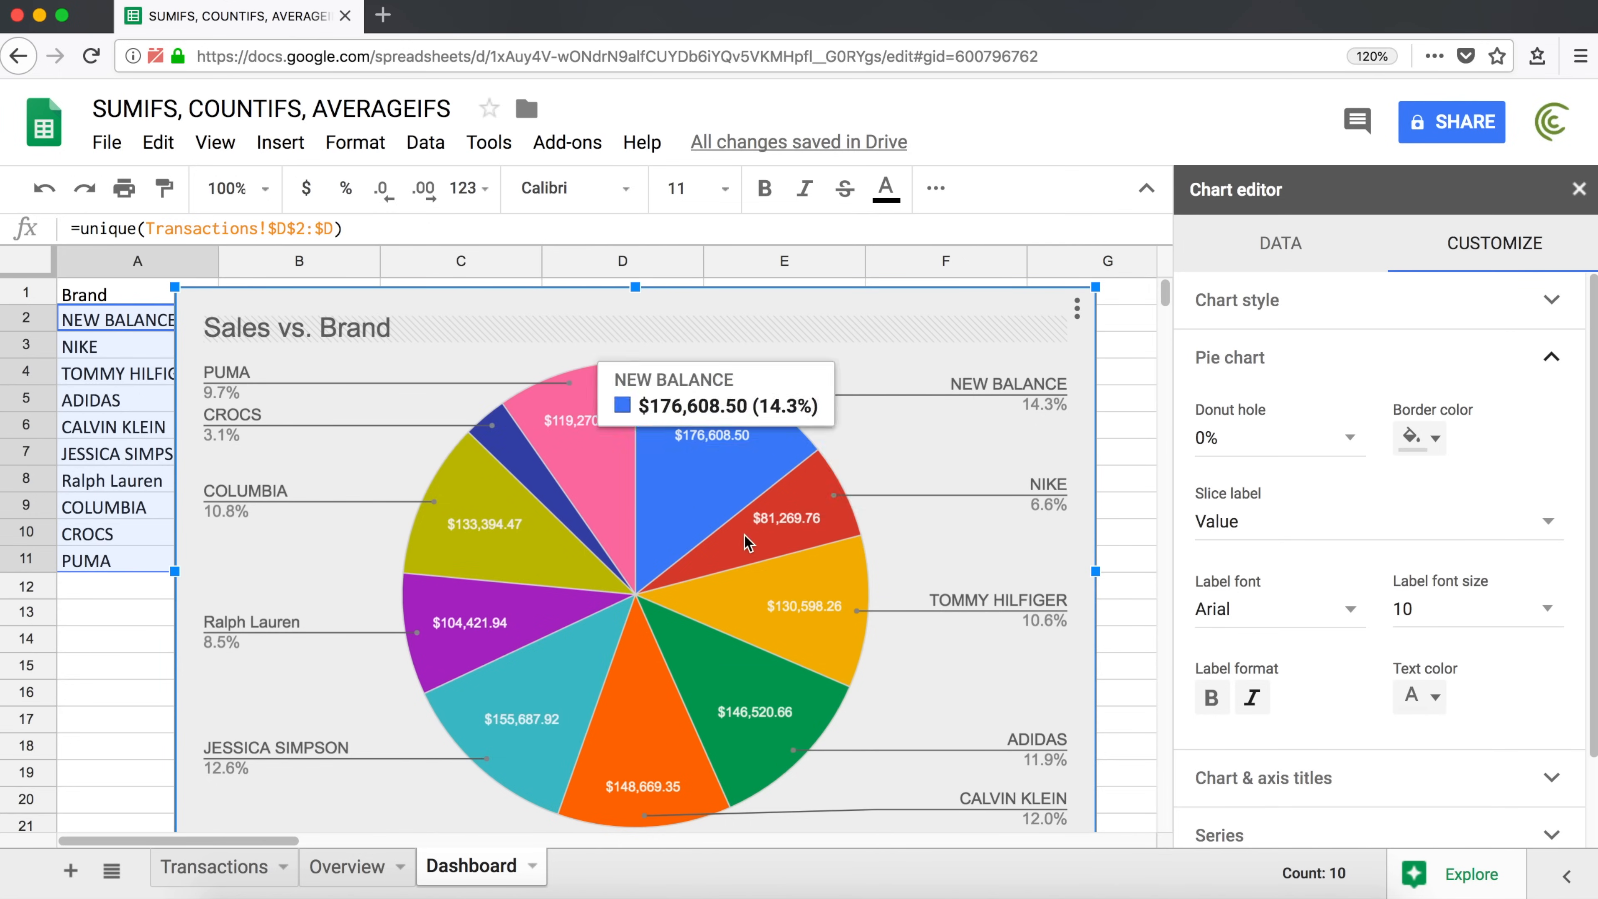
Close the pie chart settings and change the chart title text to "Sales by Brand".
click(1549, 362)
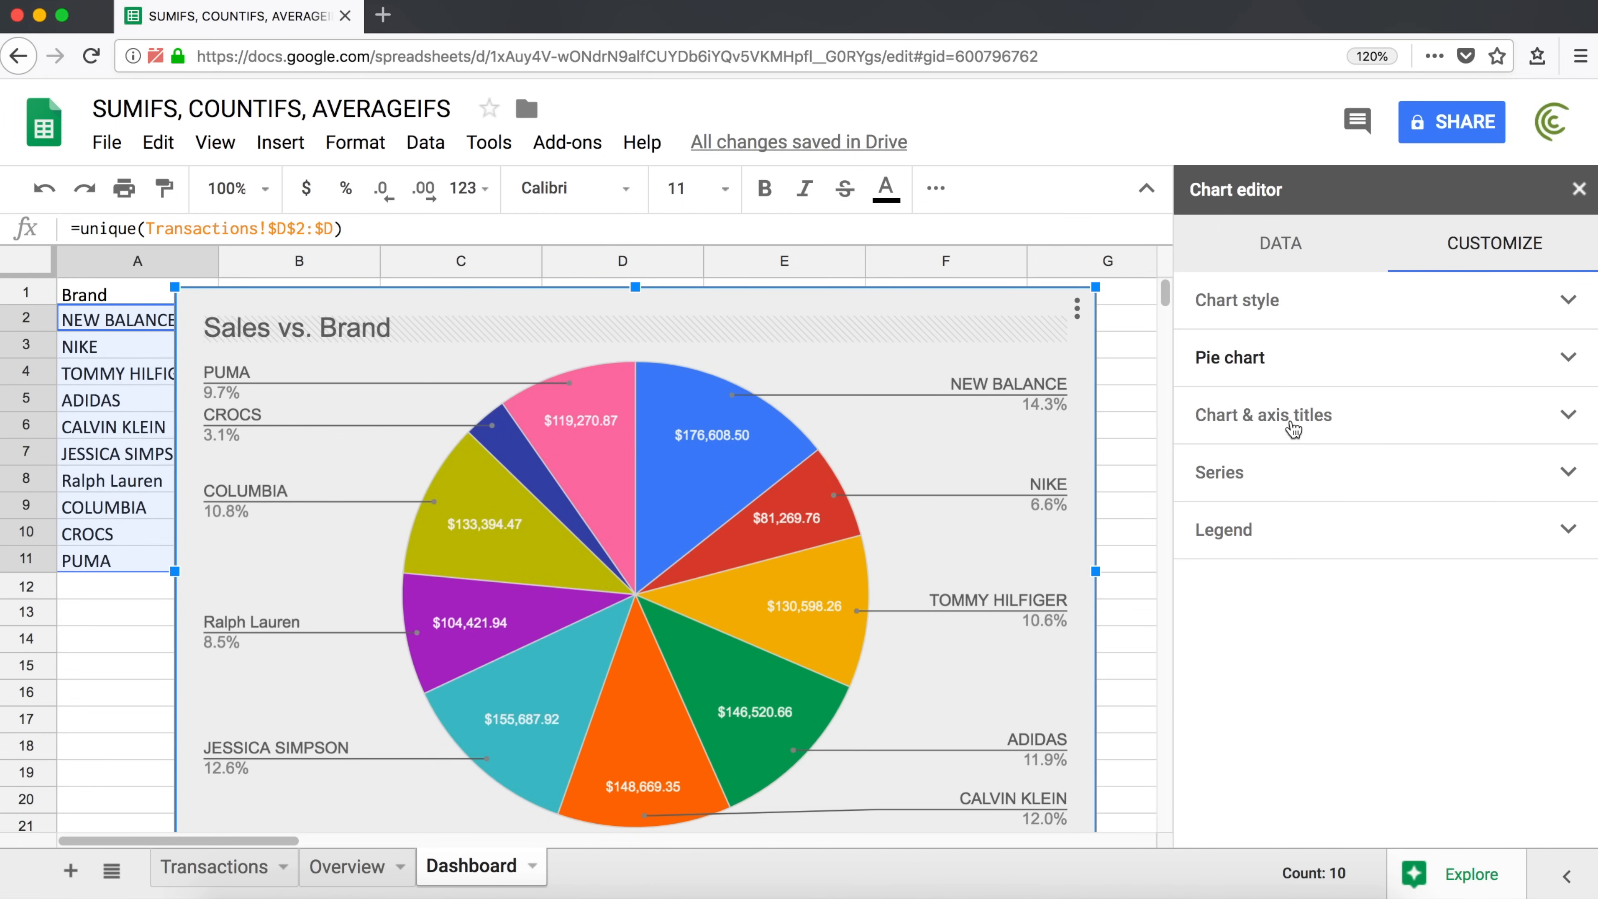
click(1552, 419)
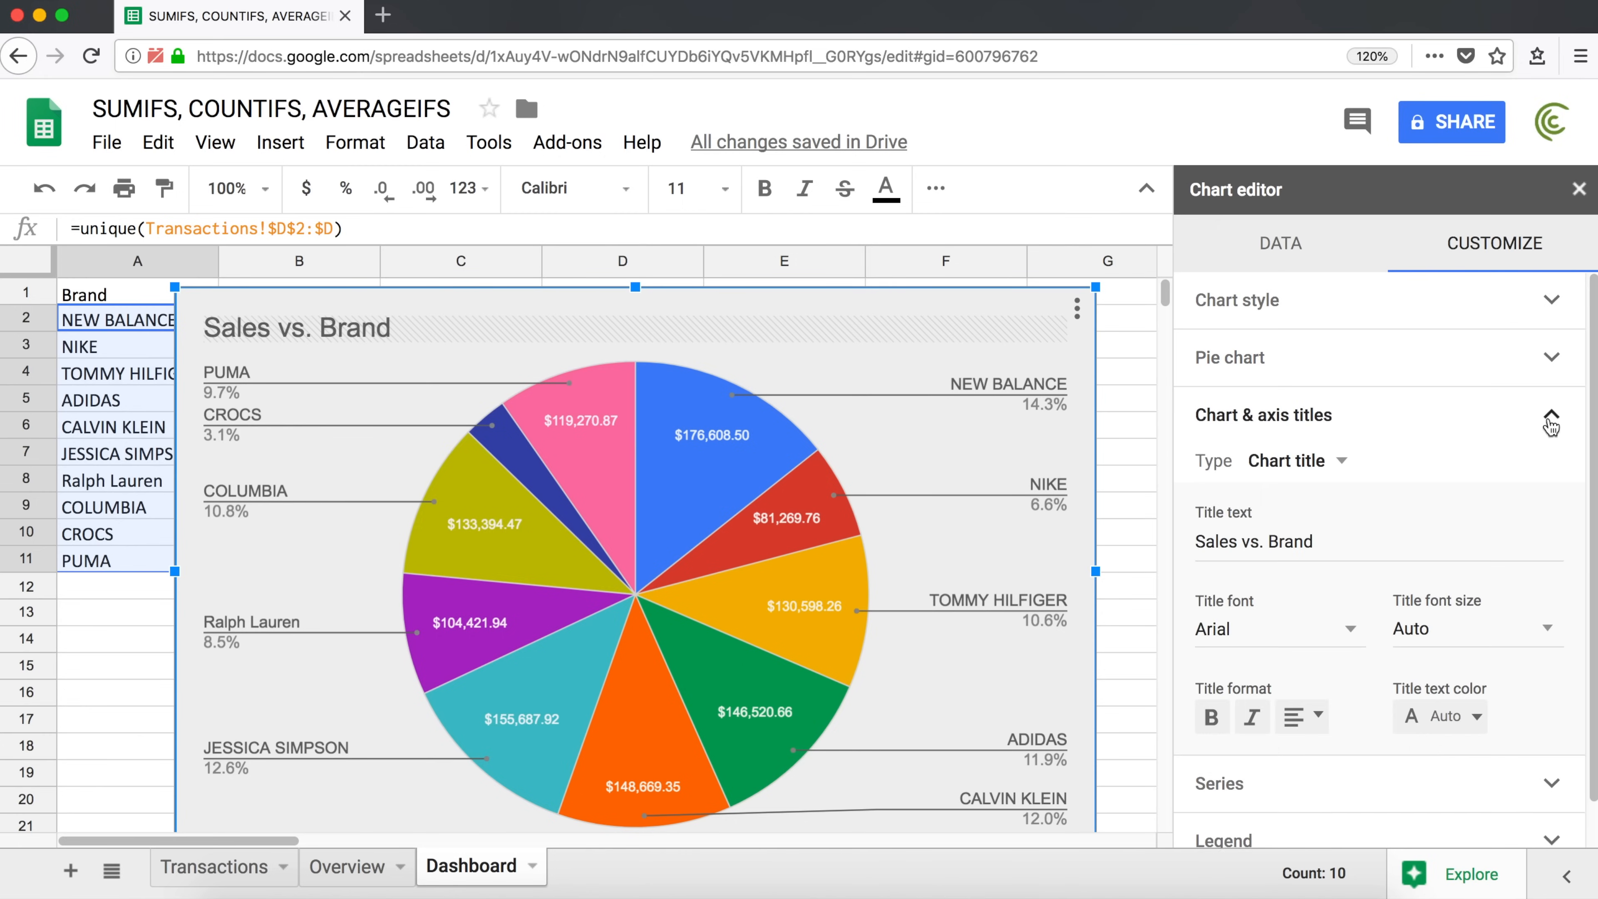
click(1330, 467)
click(1345, 463)
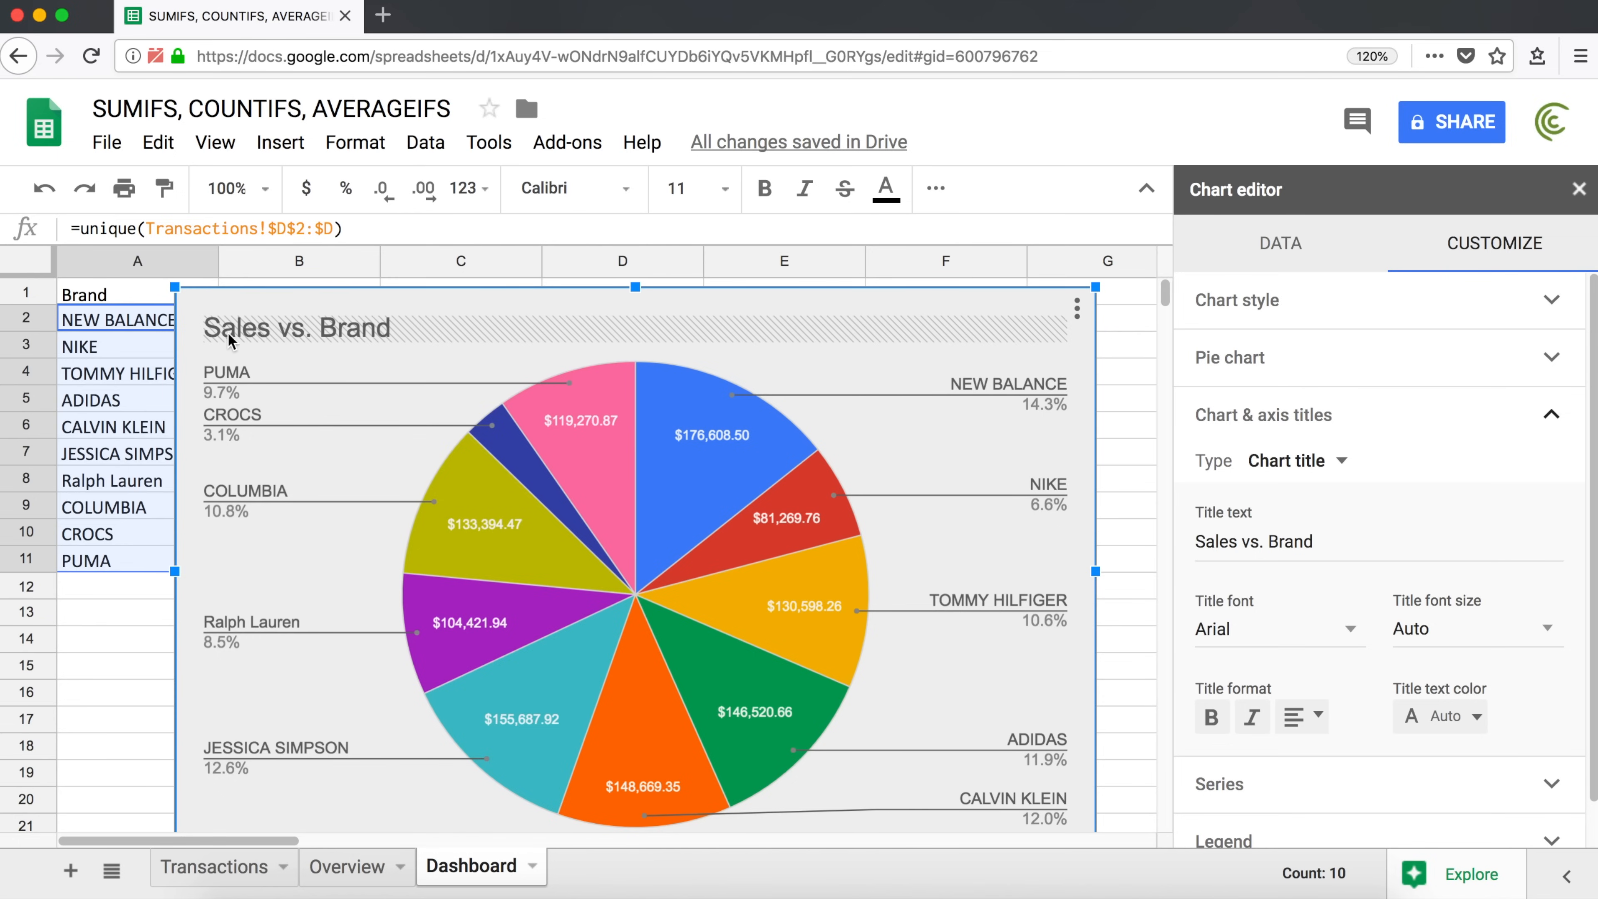
drag(1314, 541, 1174, 526)
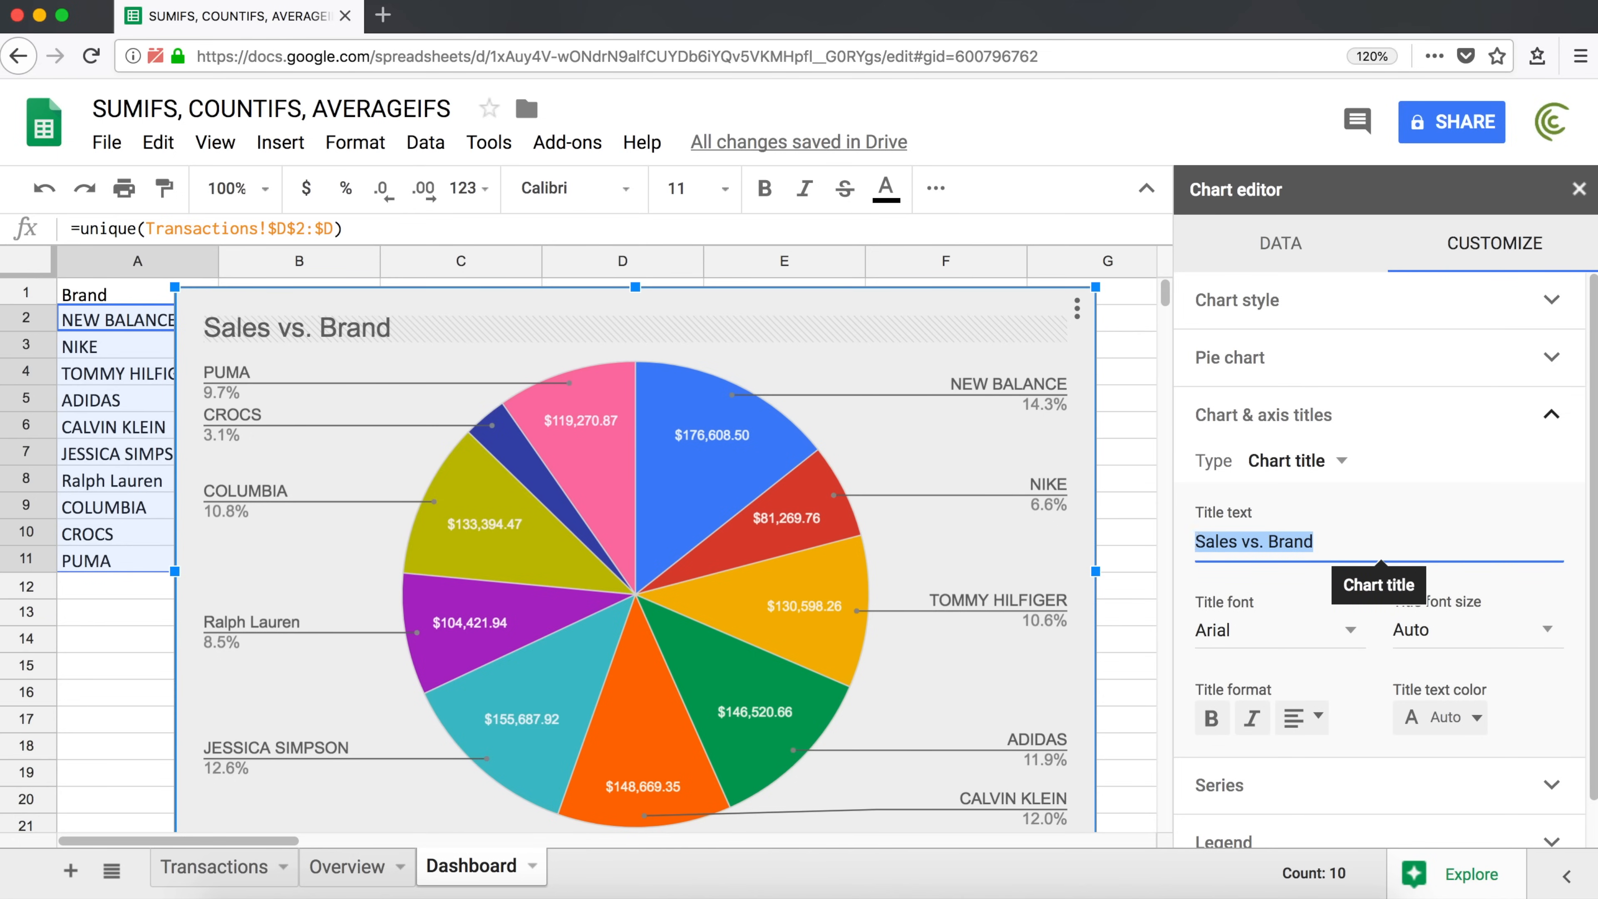
key(BackSpace)
text(Sla)
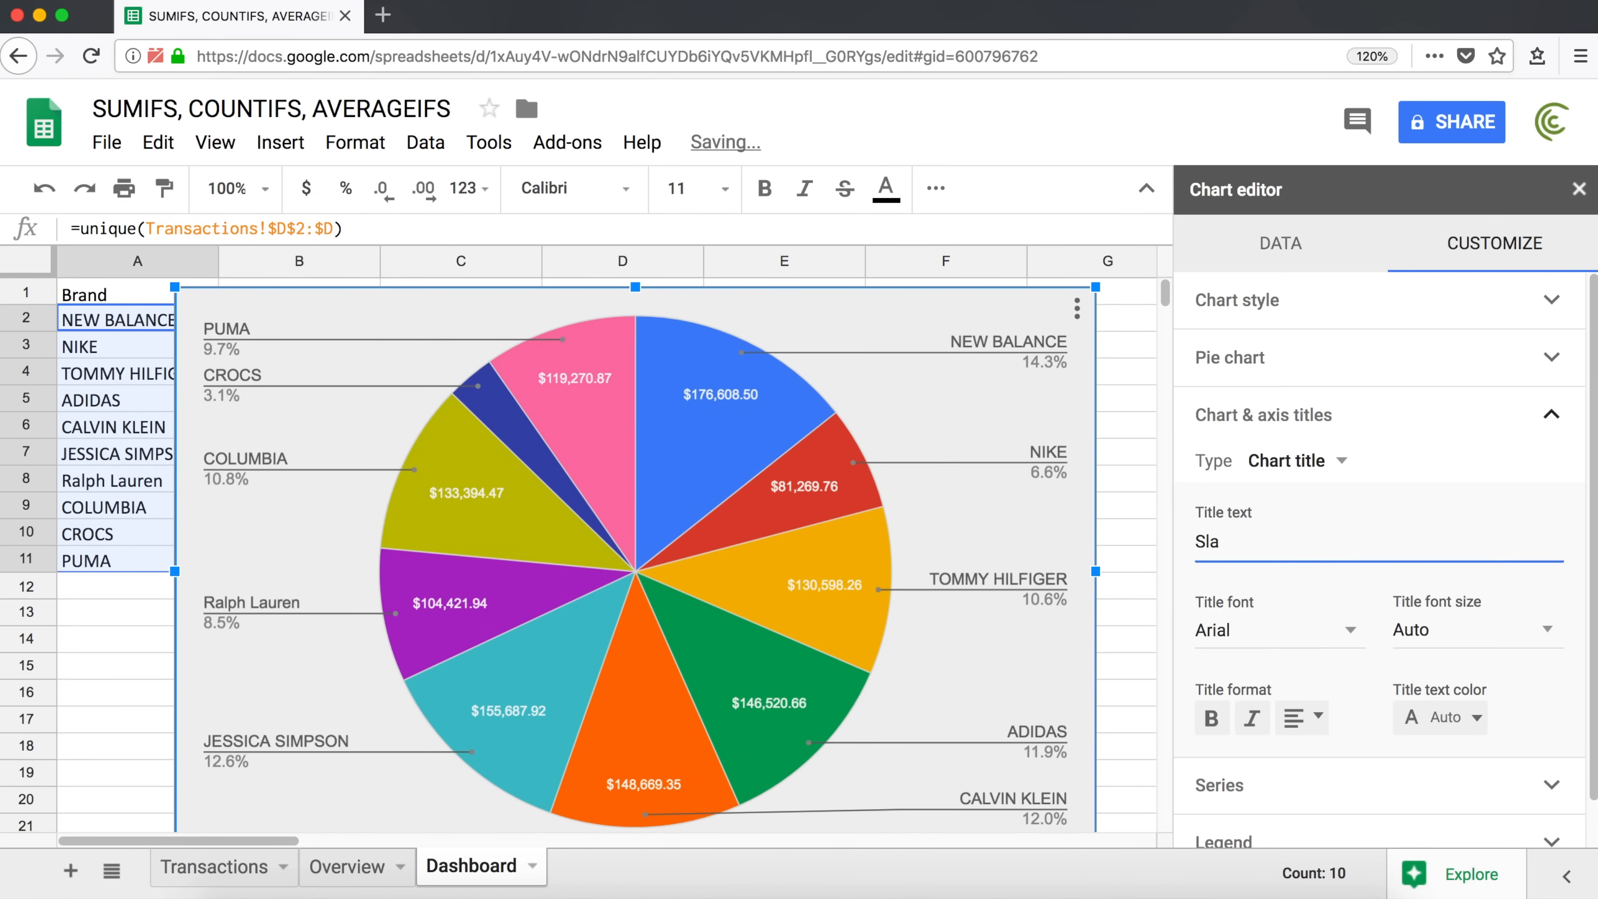
key(BackSpace)
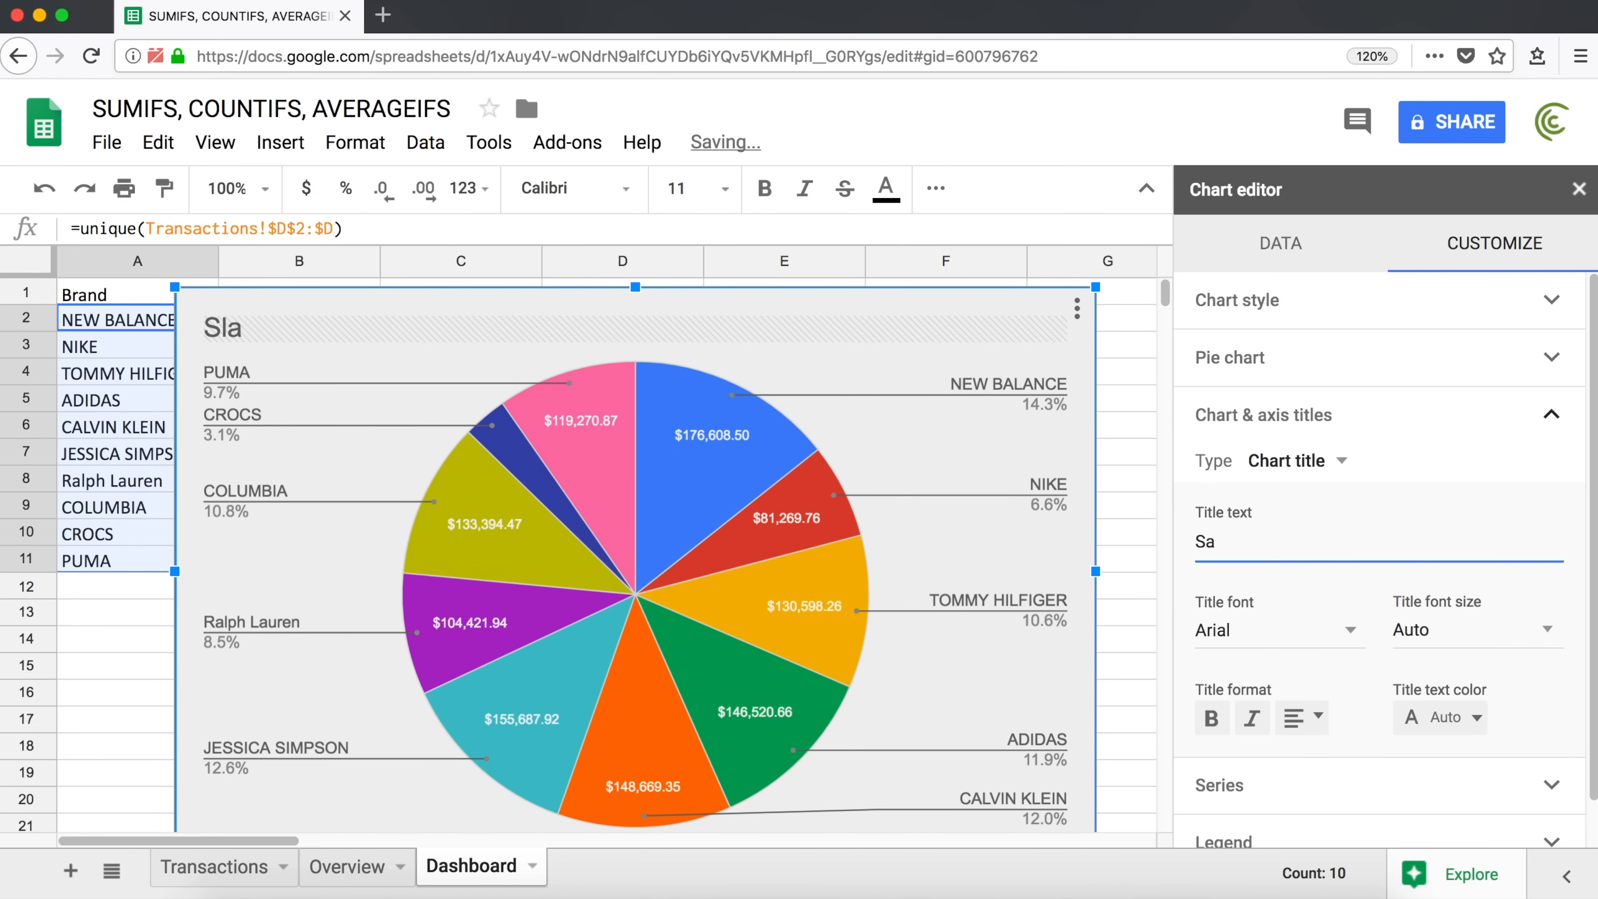
text(ales by Brand)
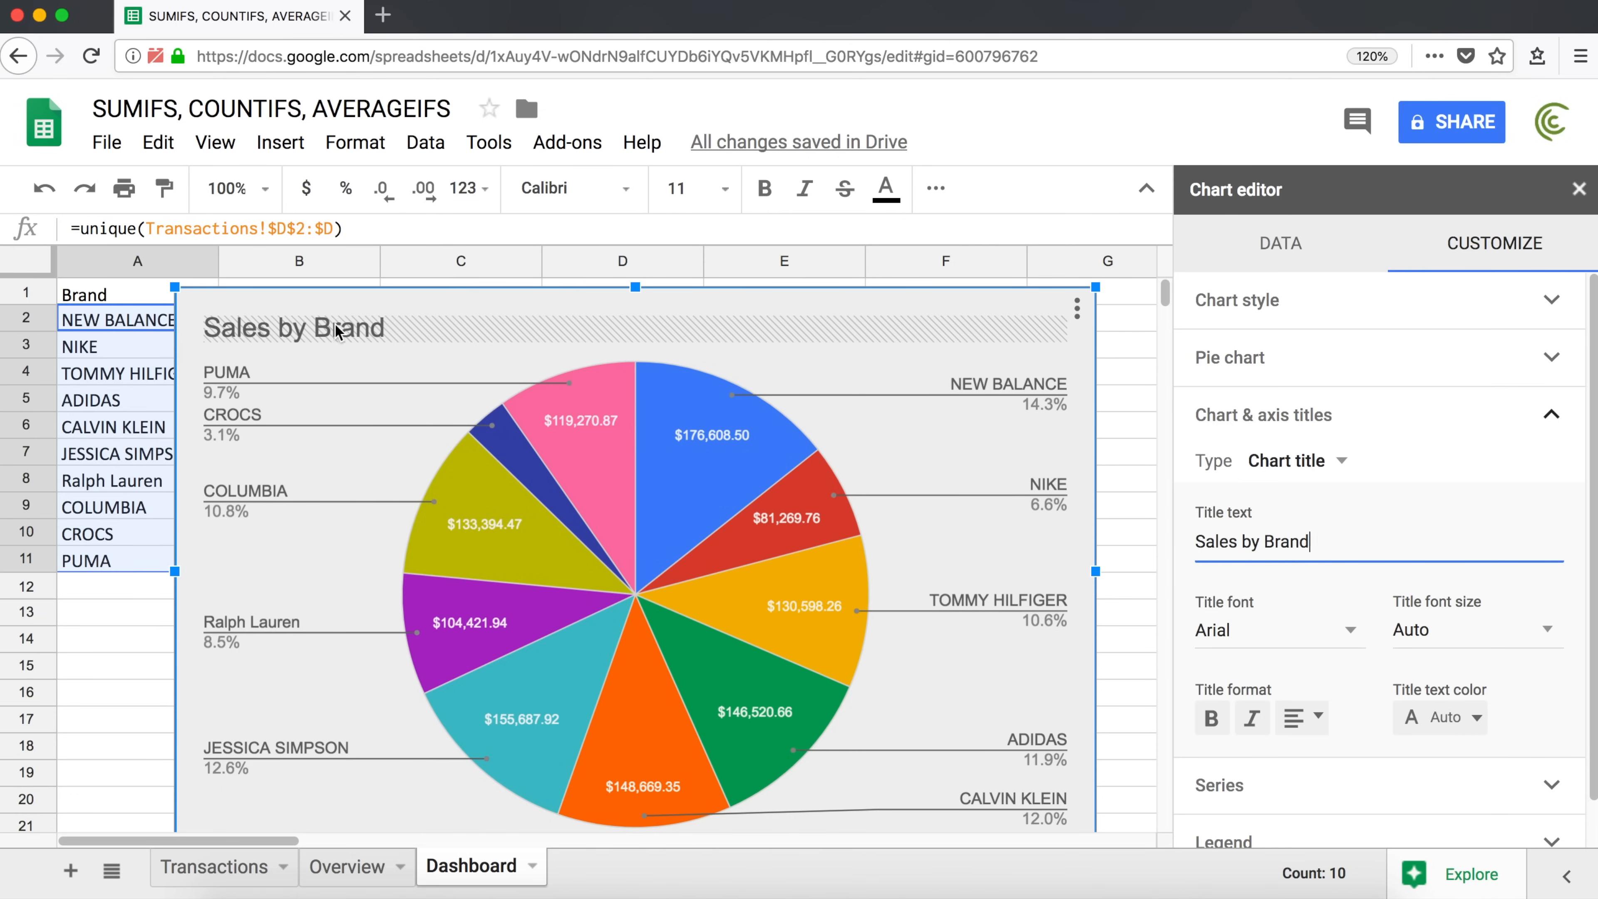
Style the chart title with the Wide font, black text and center alignment, keeping the font size on Auto.
click(1350, 630)
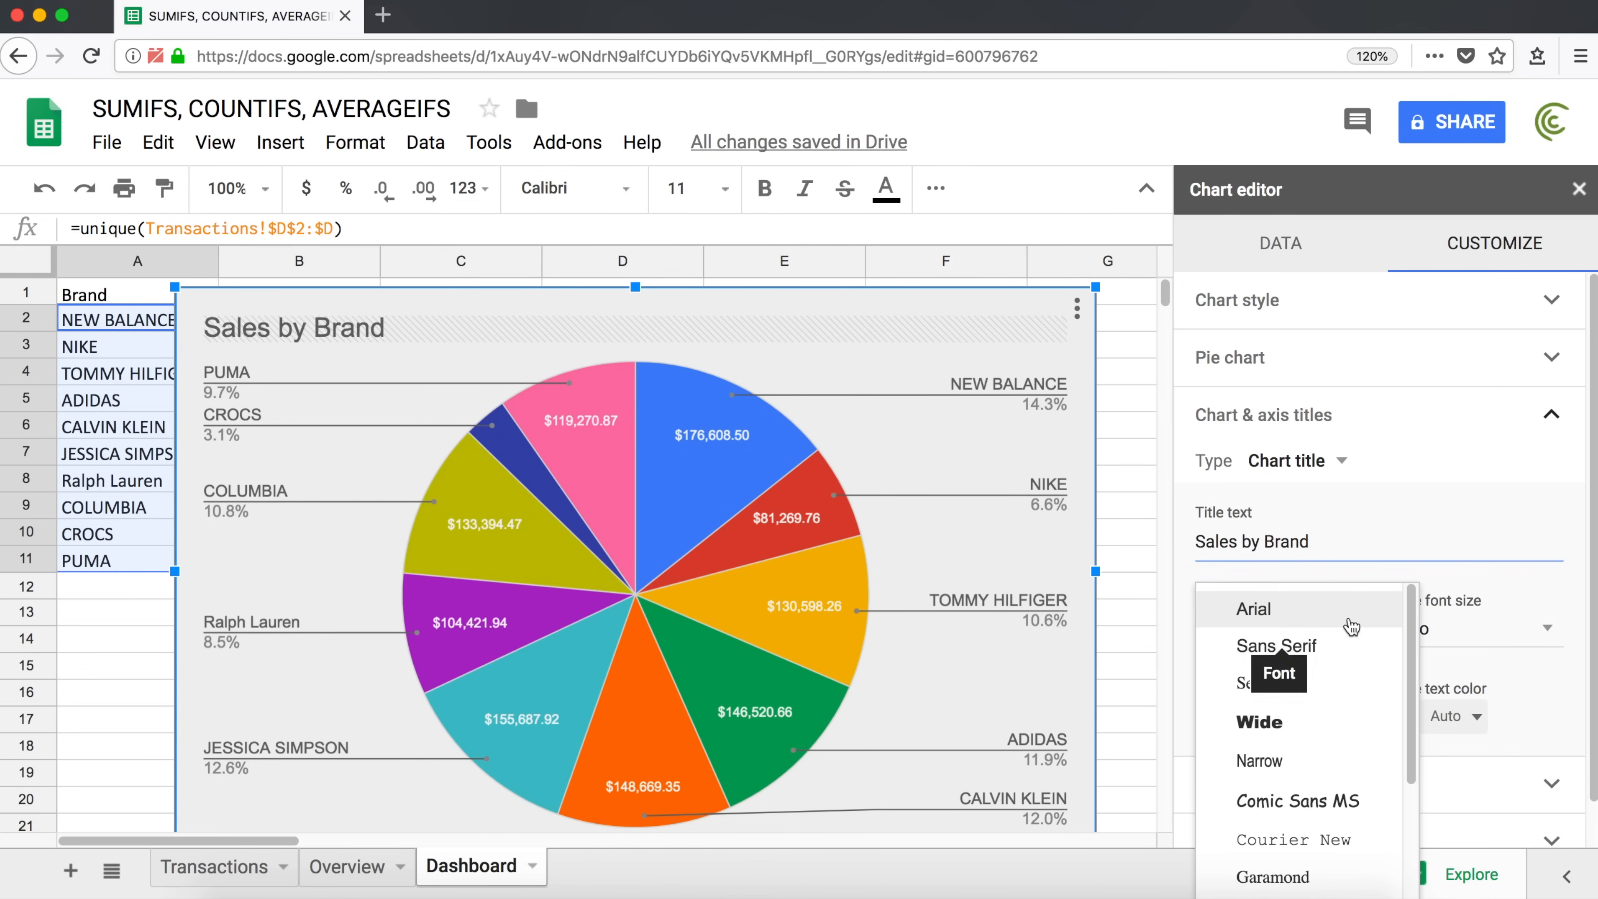
click(1293, 723)
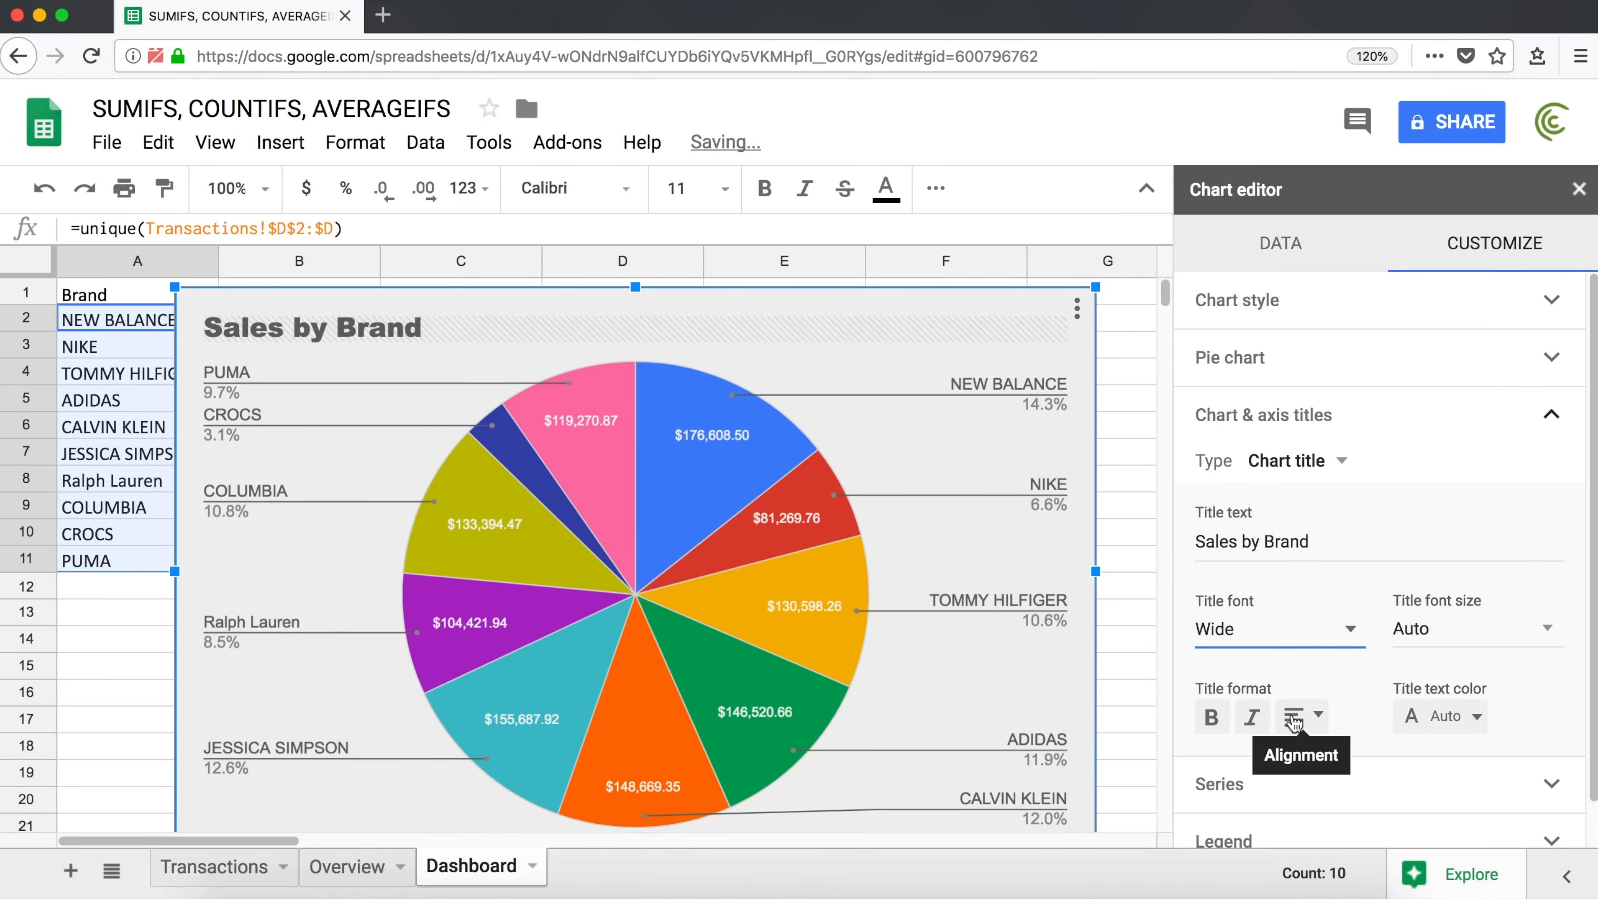
click(1540, 633)
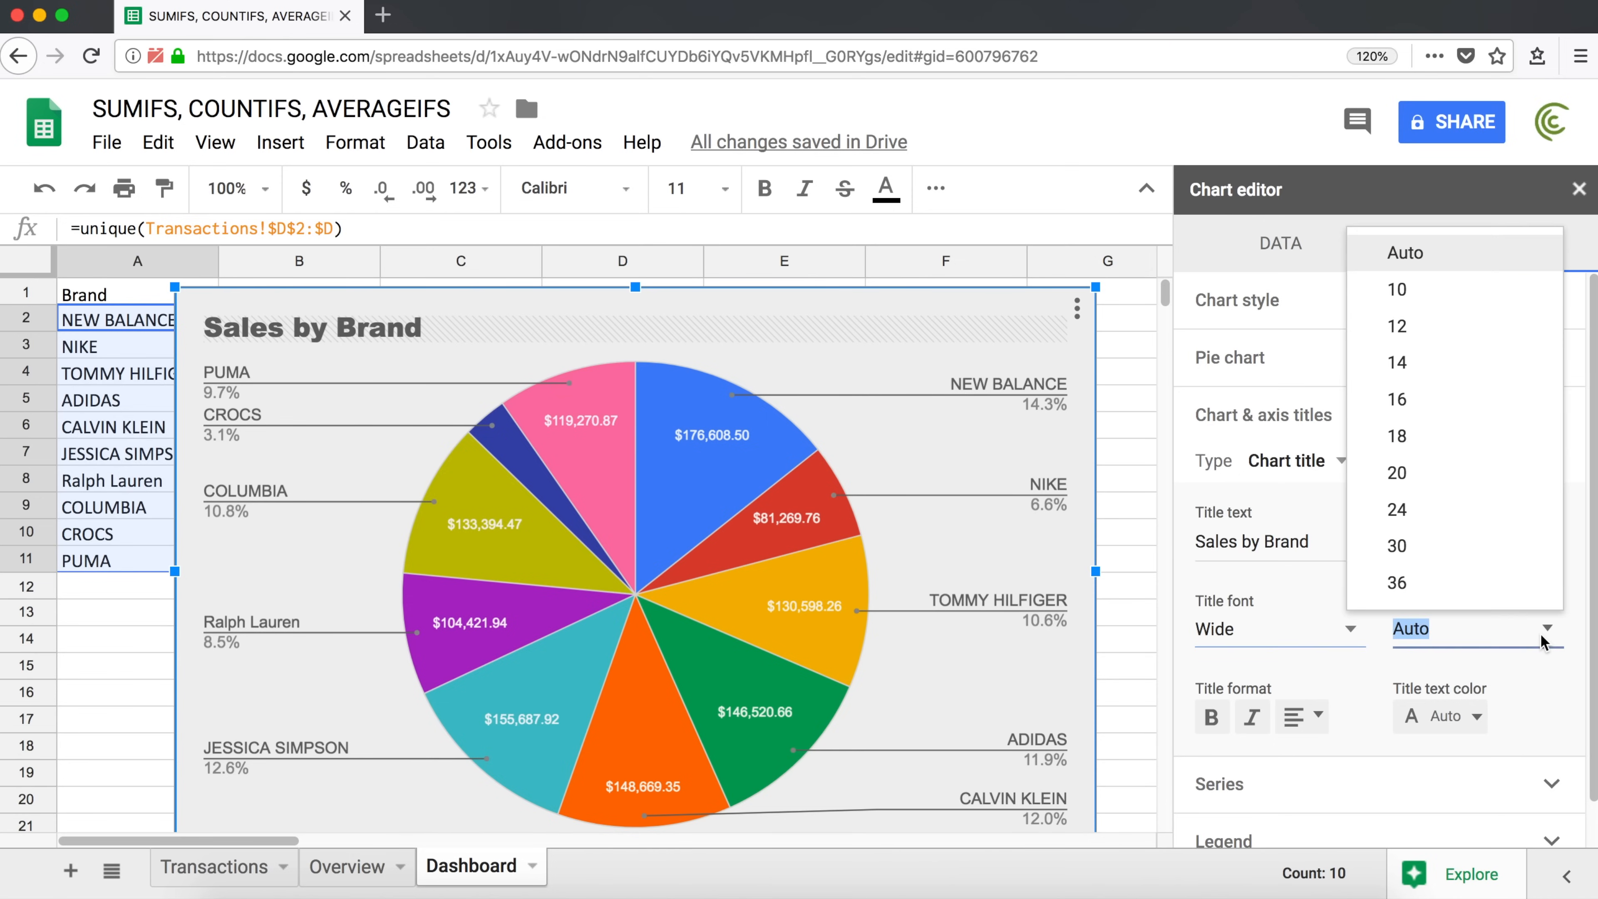
click(1540, 634)
click(1475, 723)
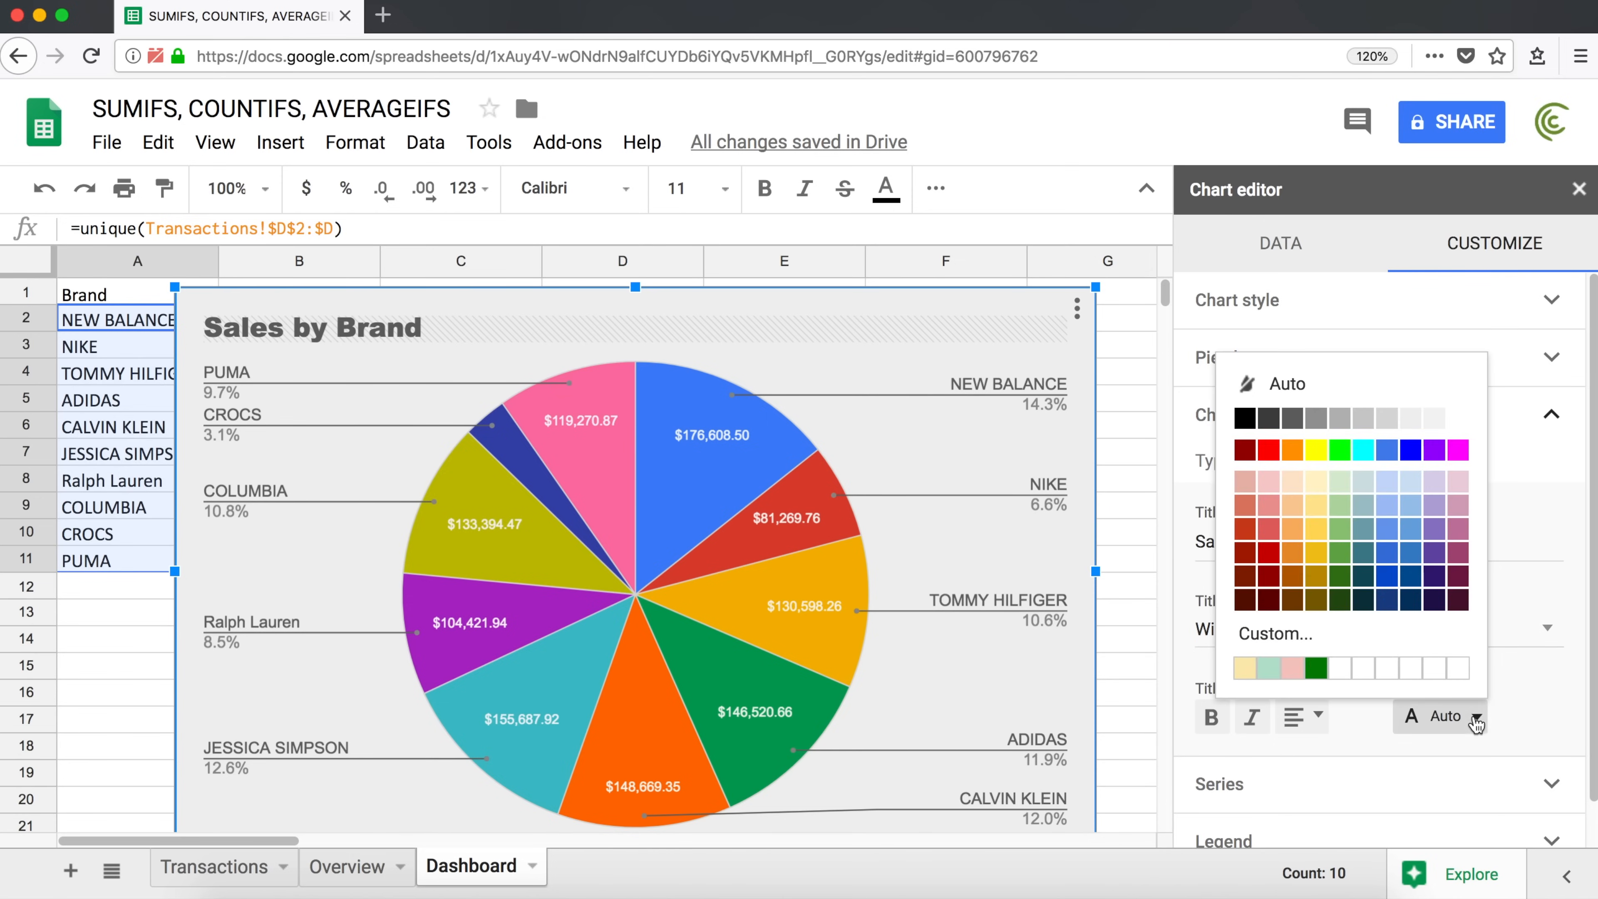
click(1244, 422)
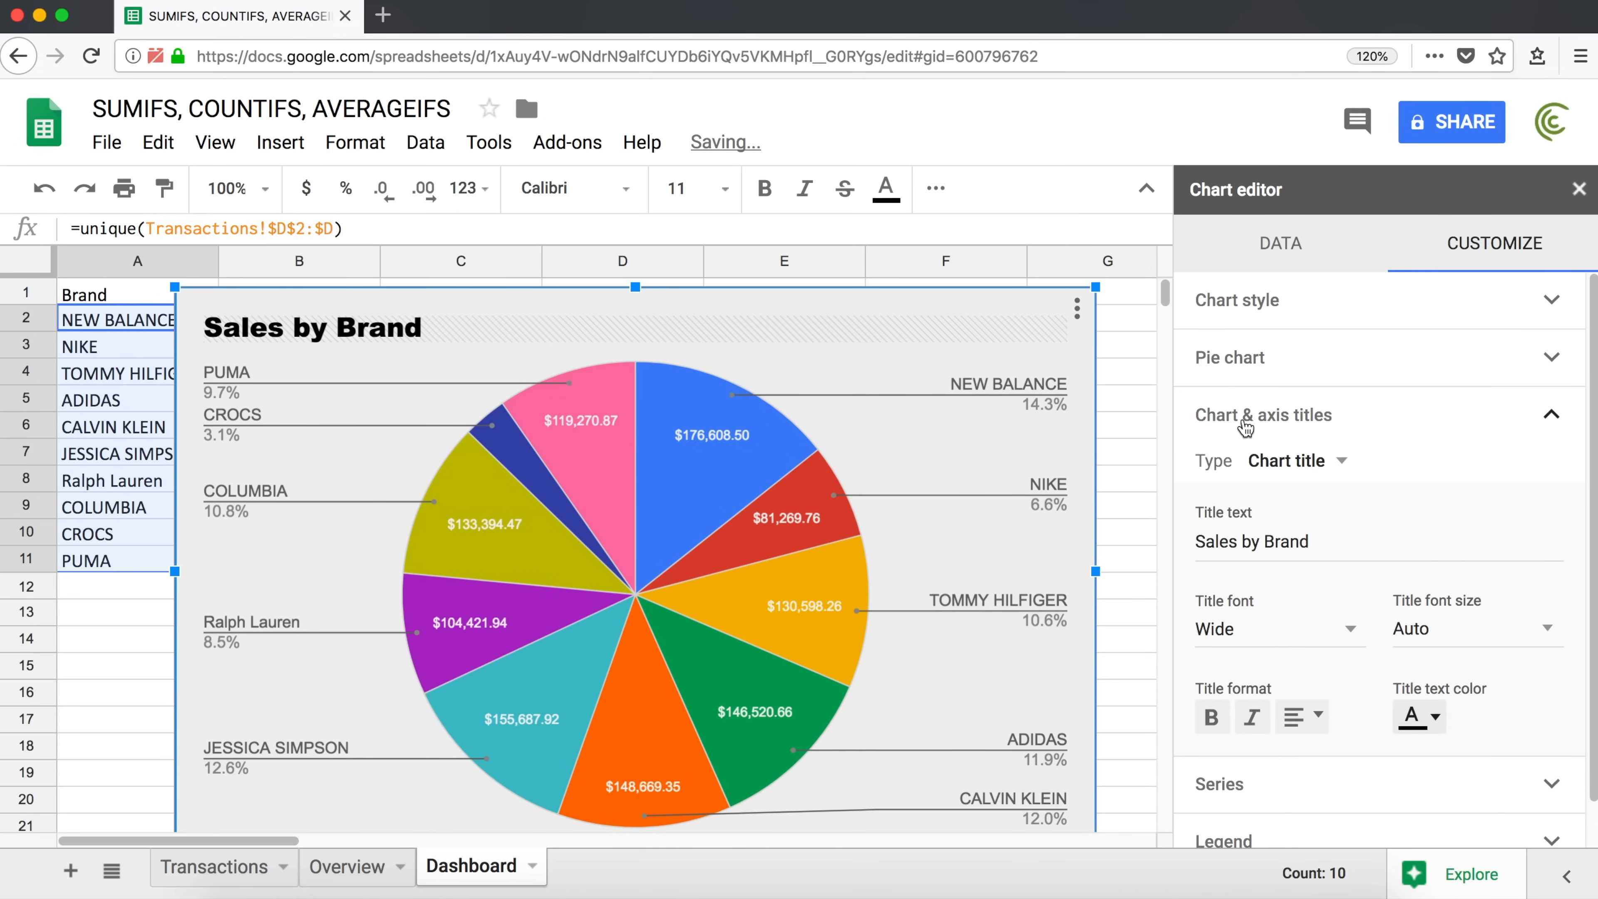
click(1312, 716)
click(1339, 762)
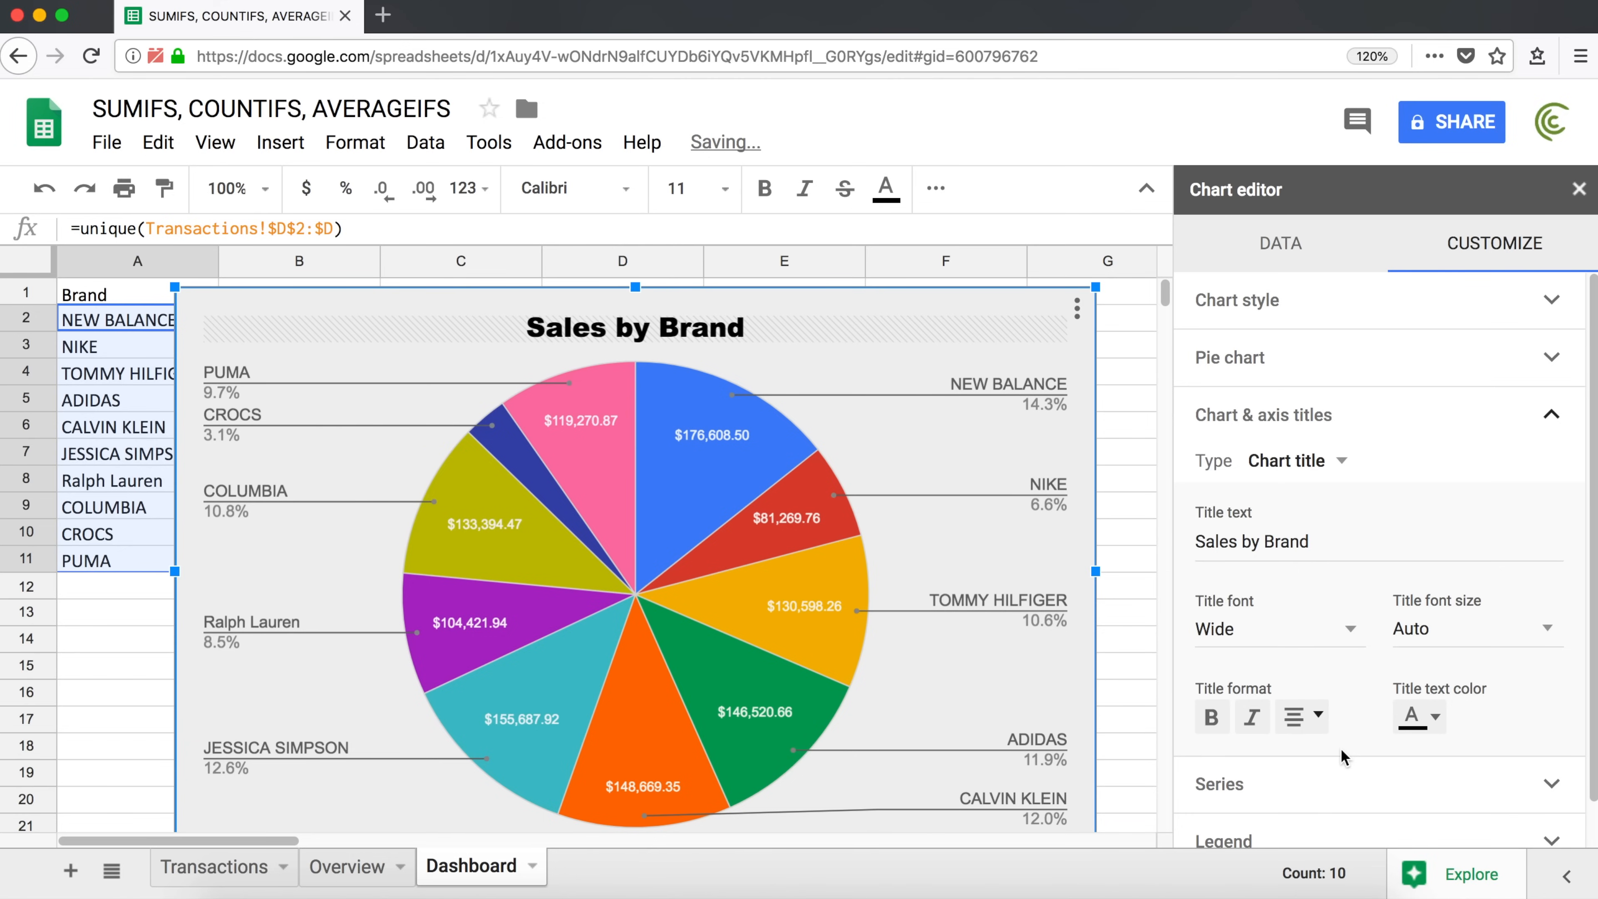
Add the chart subtitle "Values in USD".
click(1324, 462)
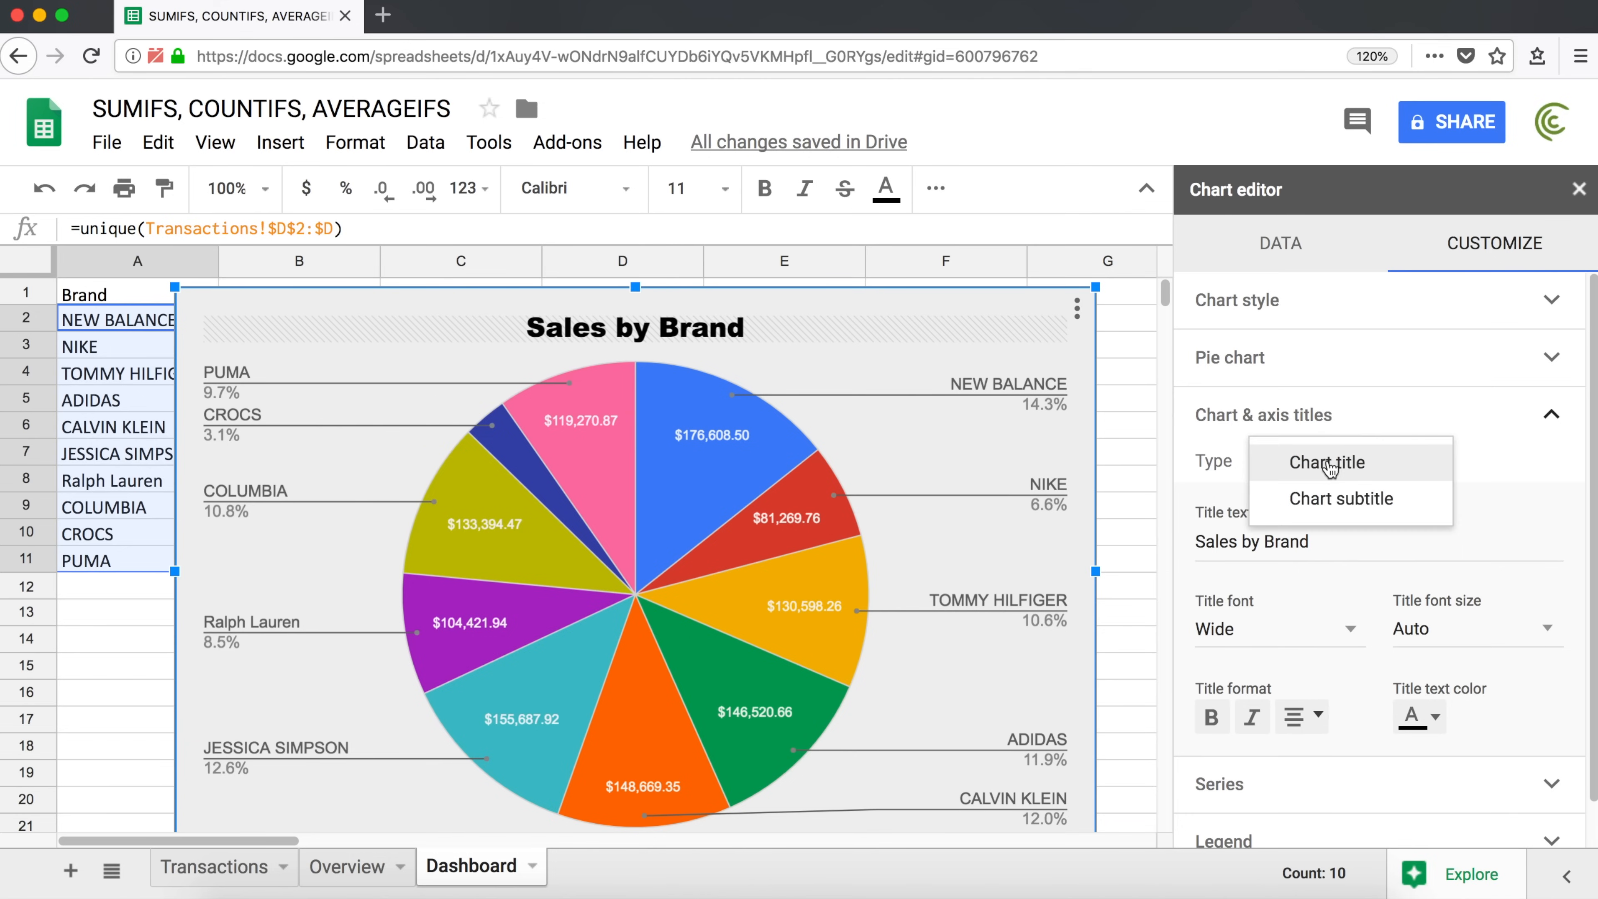
click(1354, 500)
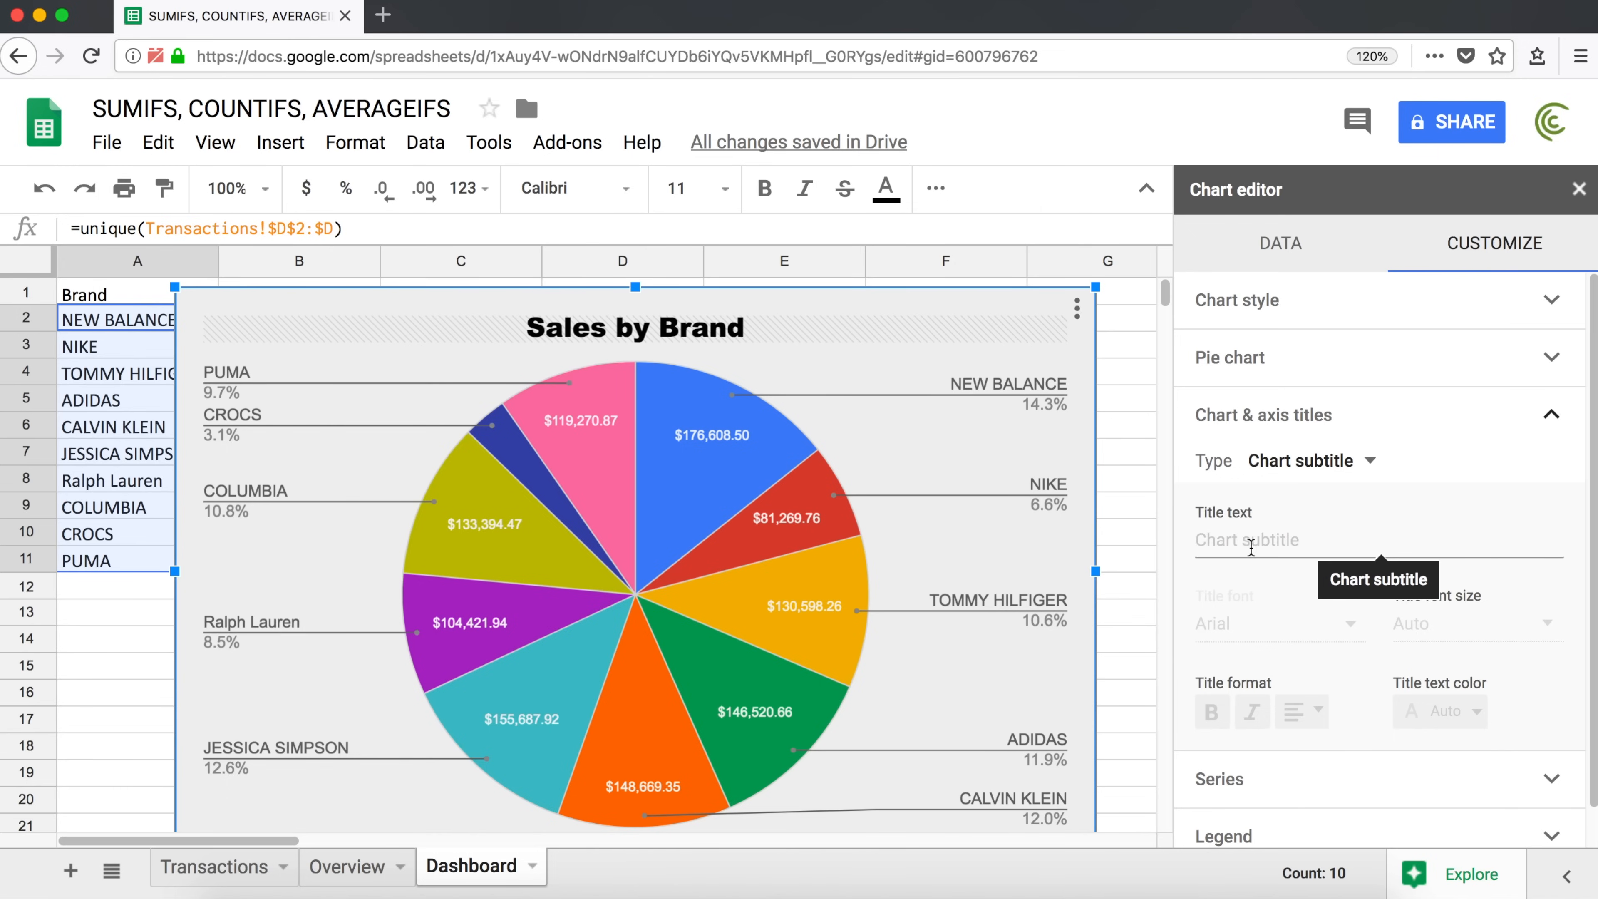
click(1268, 535)
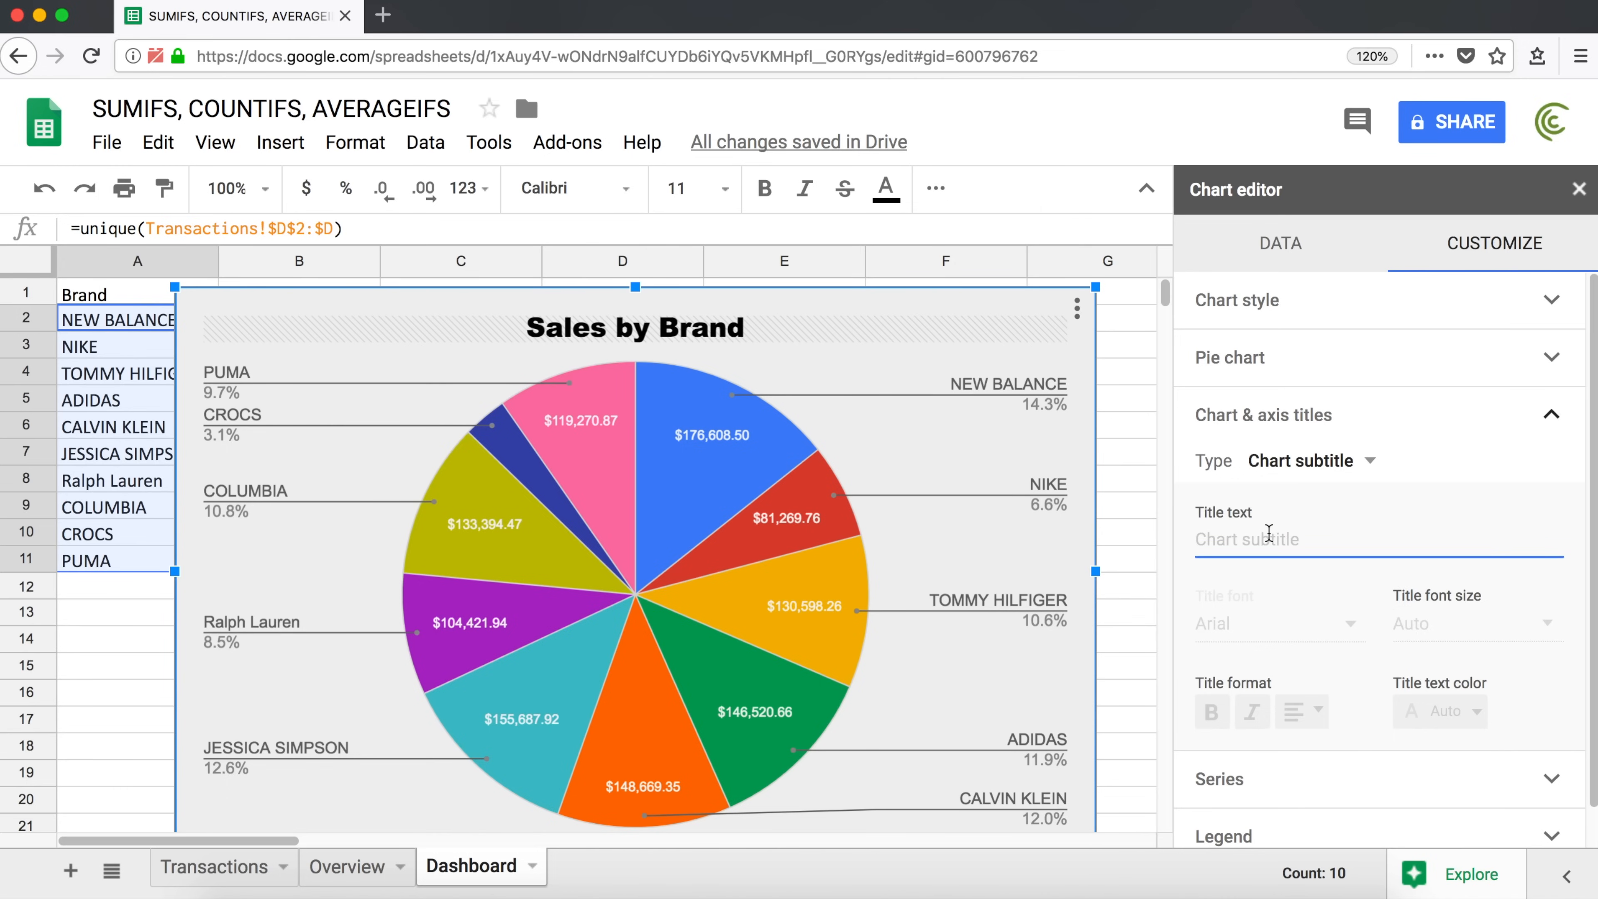
text(VAlues)
key(BackSpace)
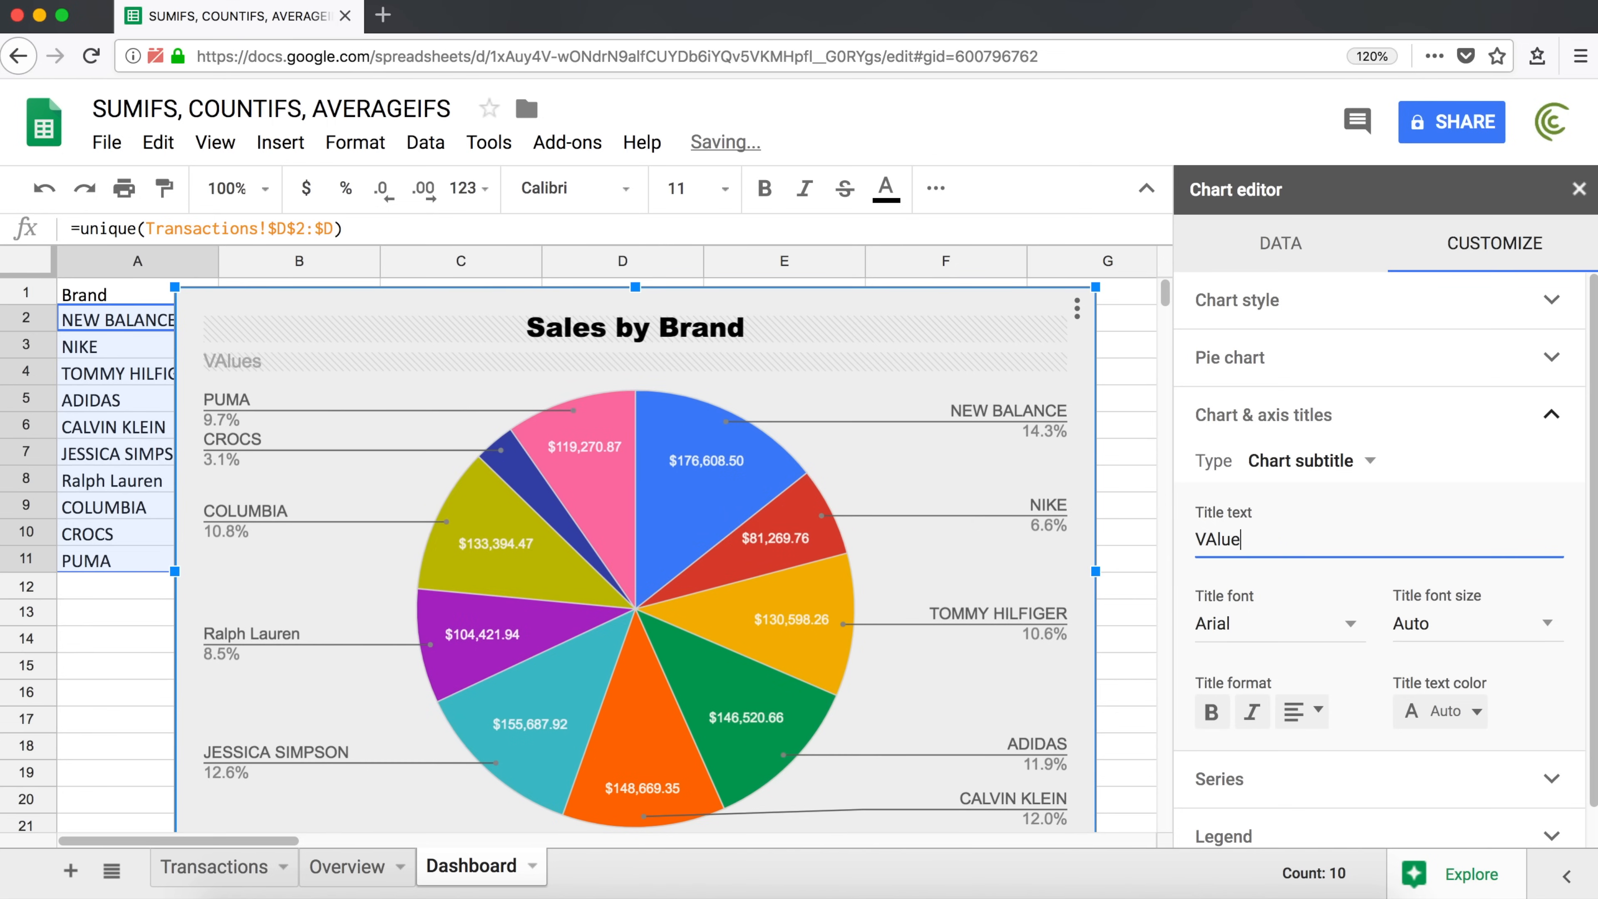
key(BackSpace)
text(ues inU)
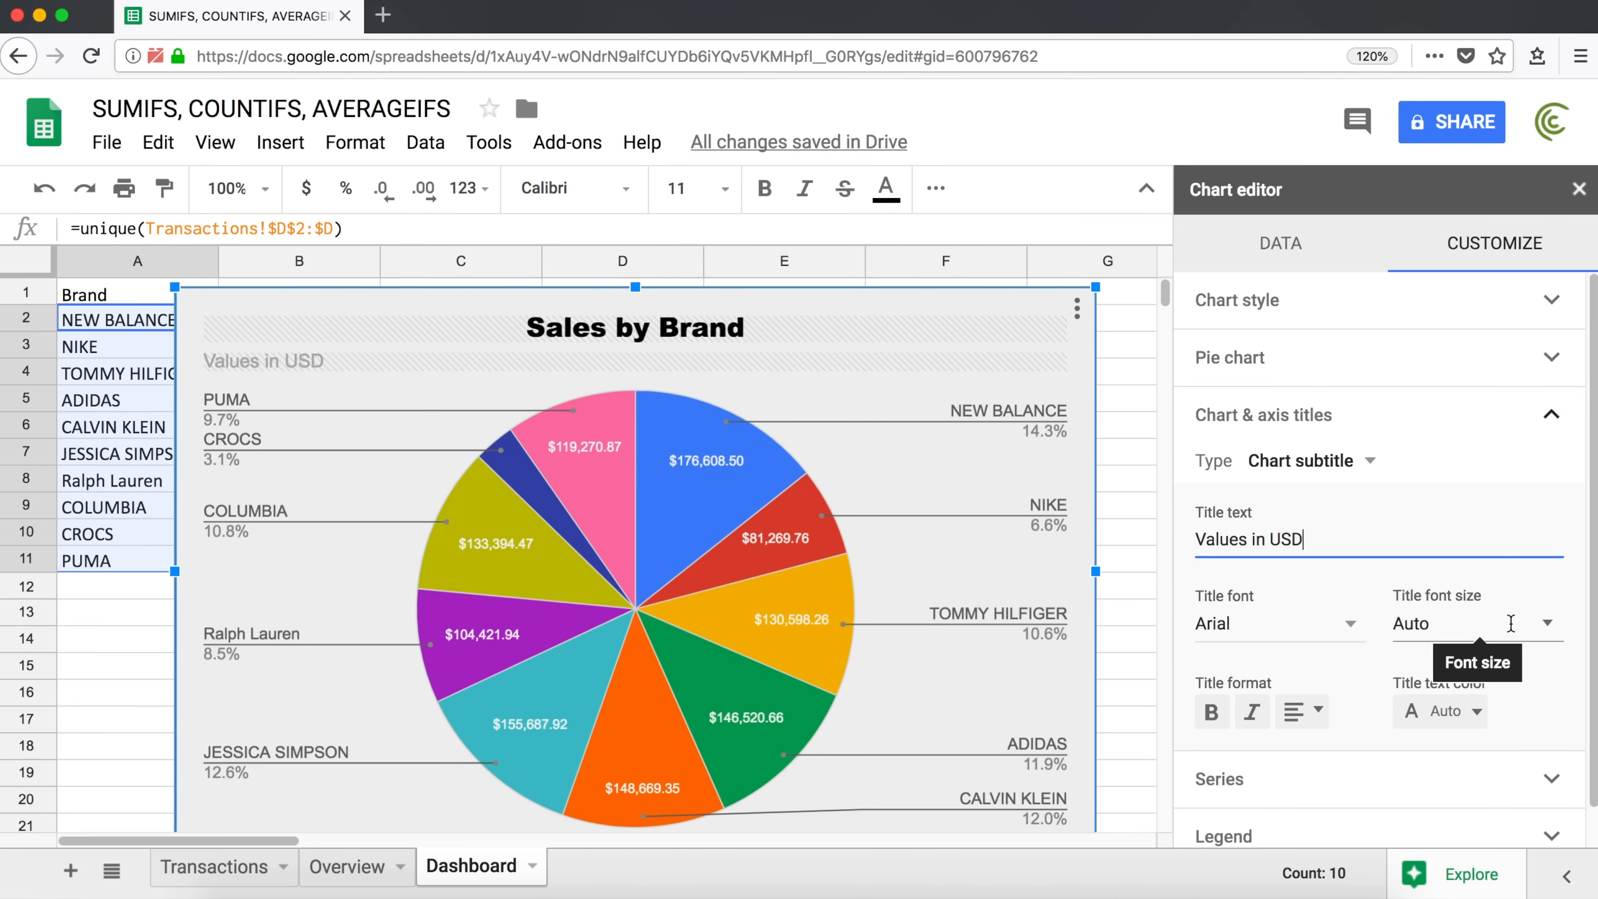
Center the chart subtitle and color its text black.
click(1302, 711)
click(1336, 755)
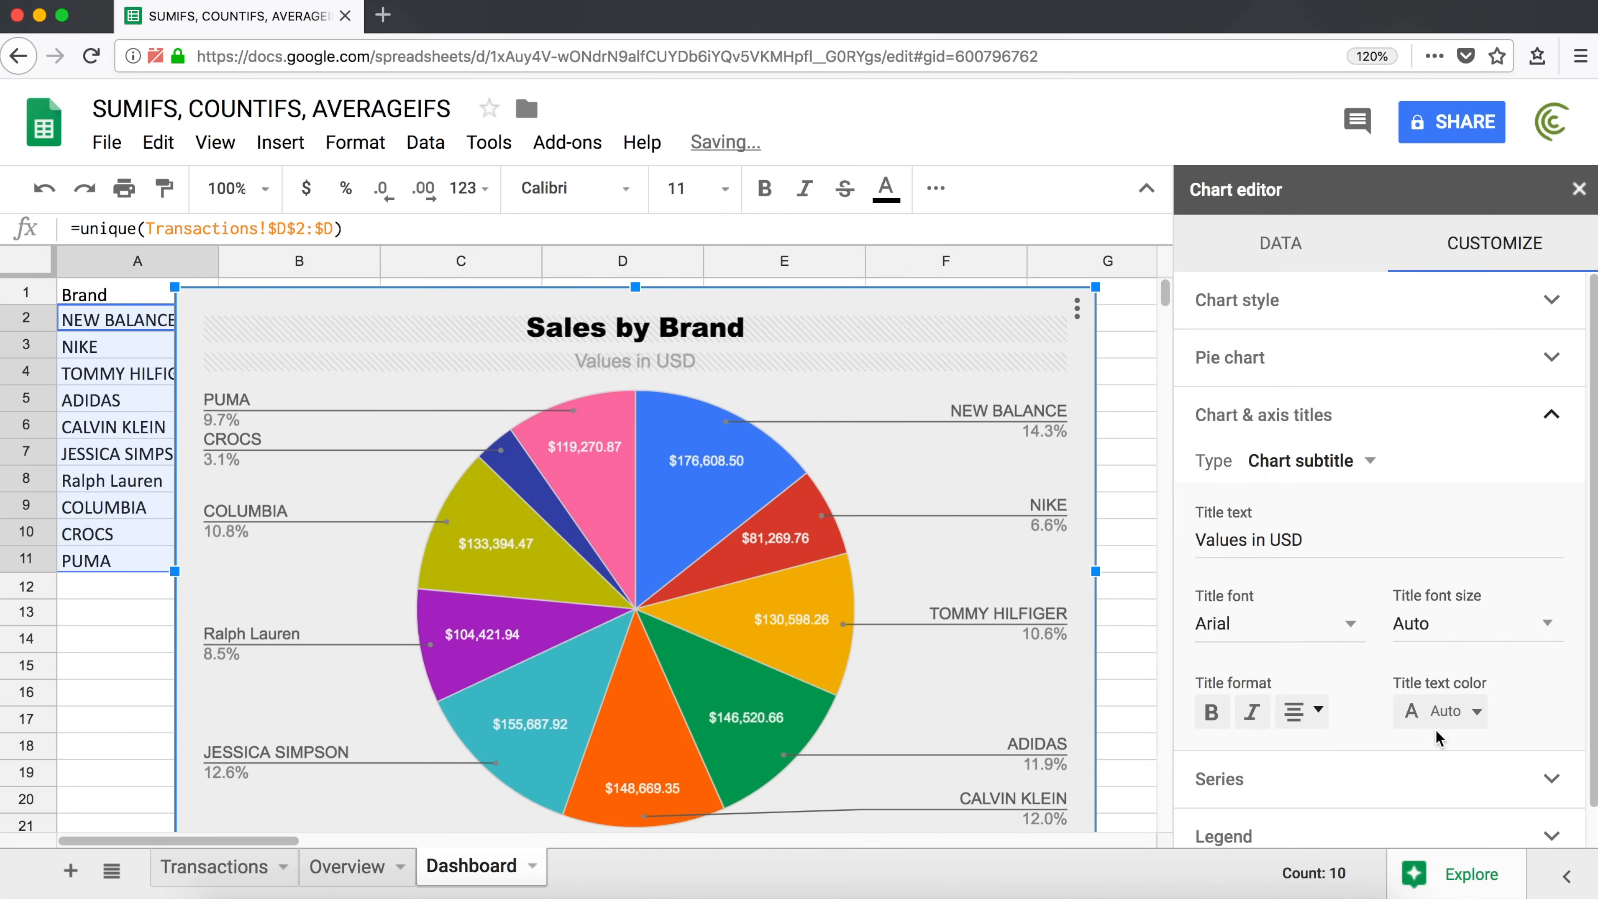
click(1466, 712)
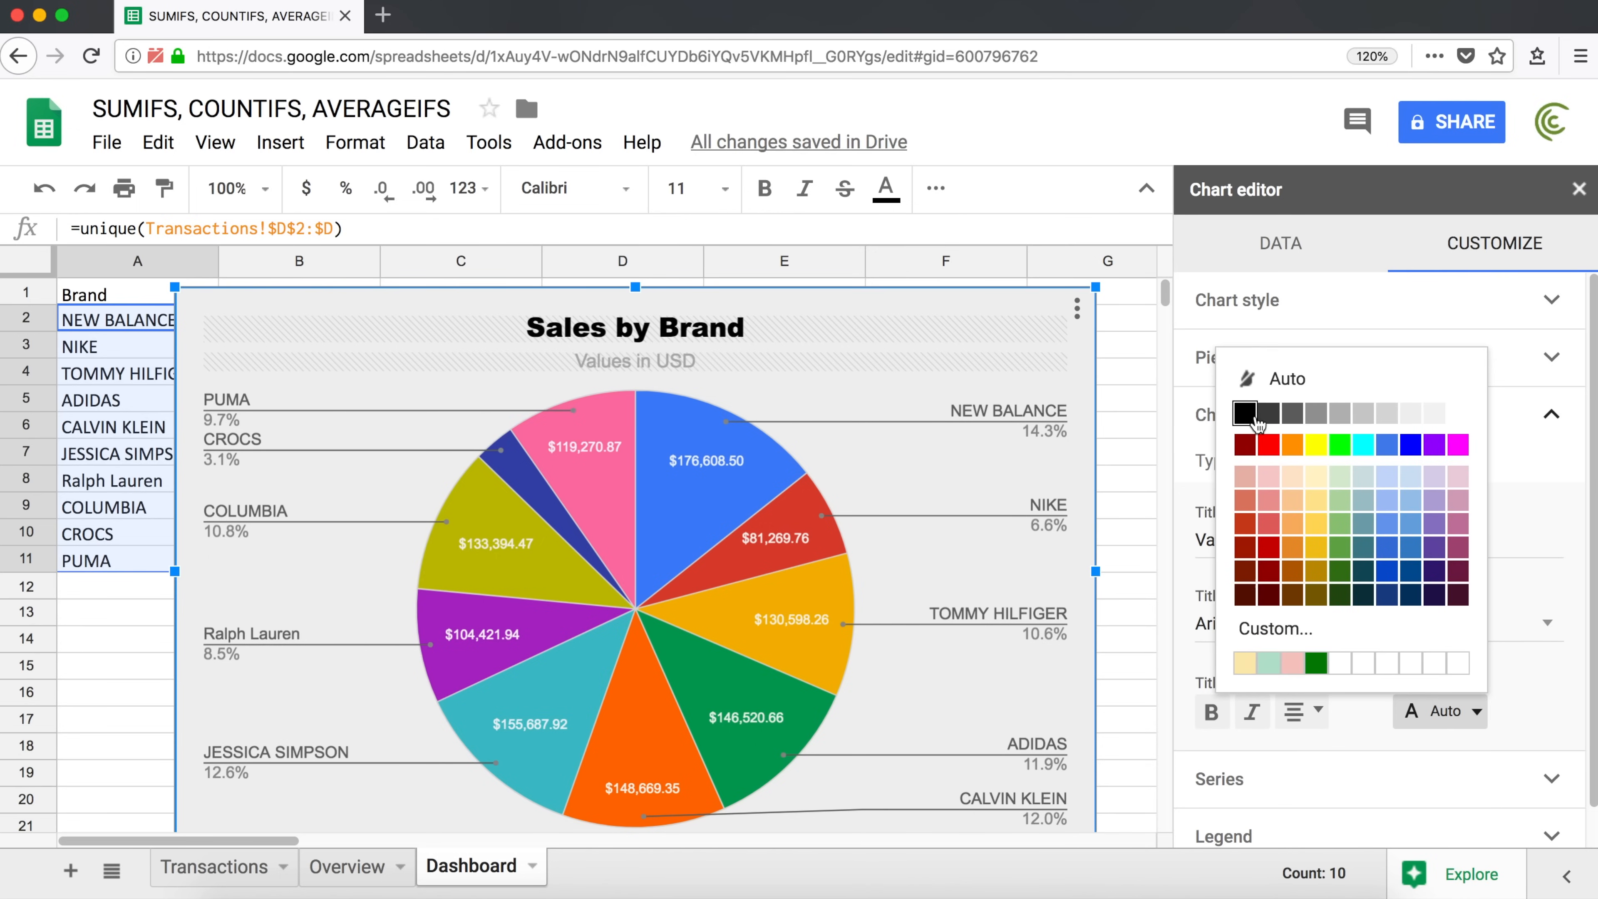
click(1252, 416)
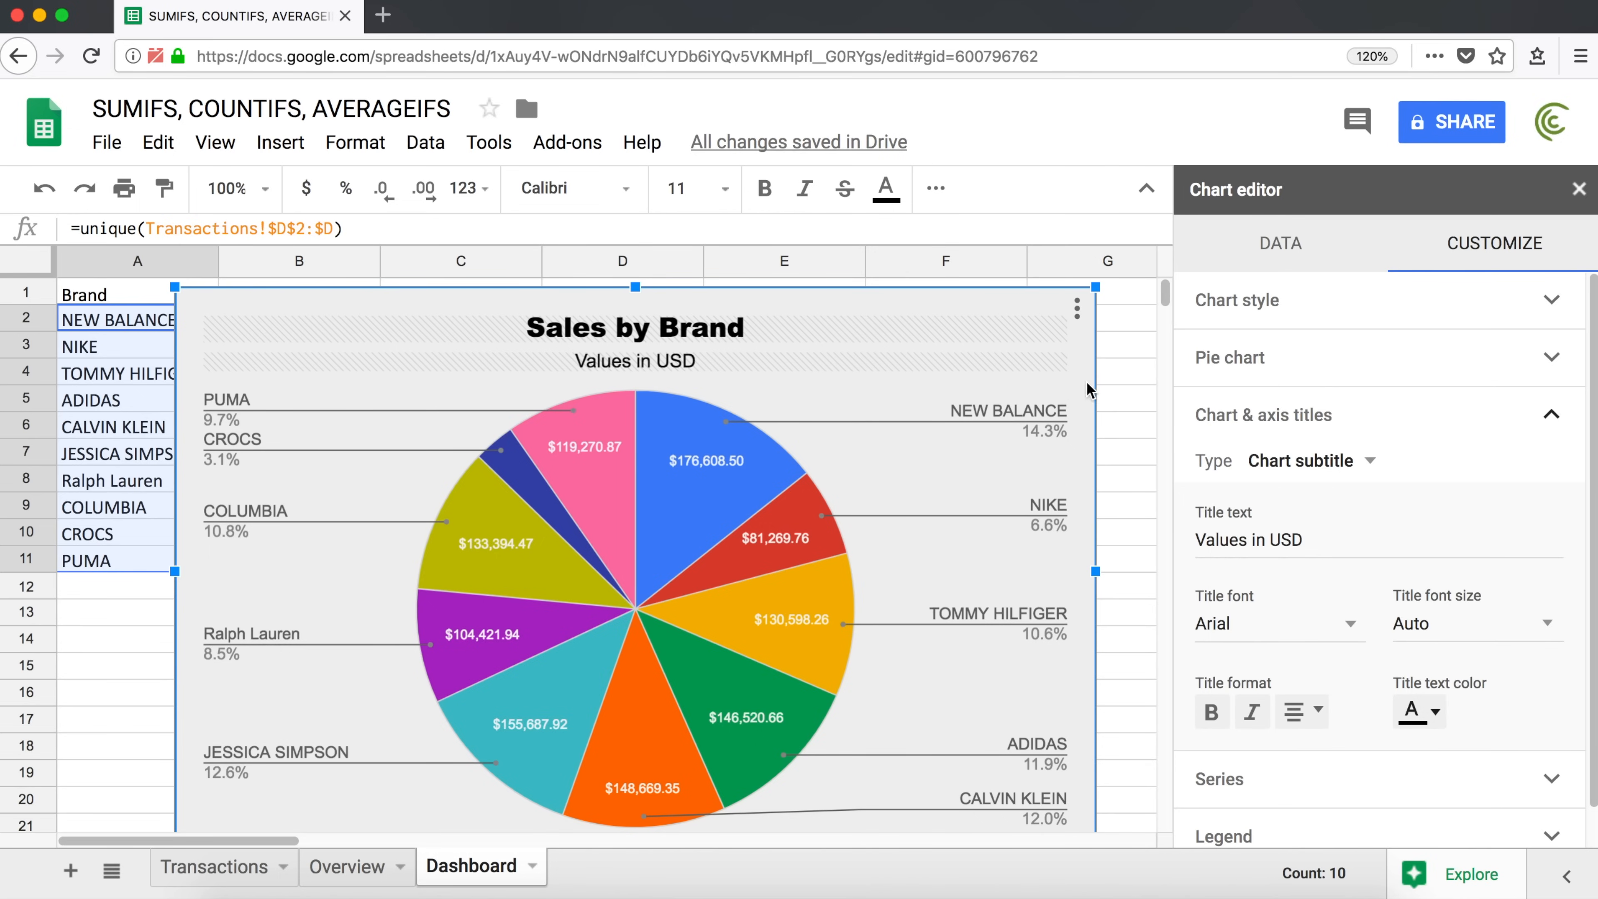
Try no background color on the chart, then set the background to white.
click(1551, 301)
click(1223, 386)
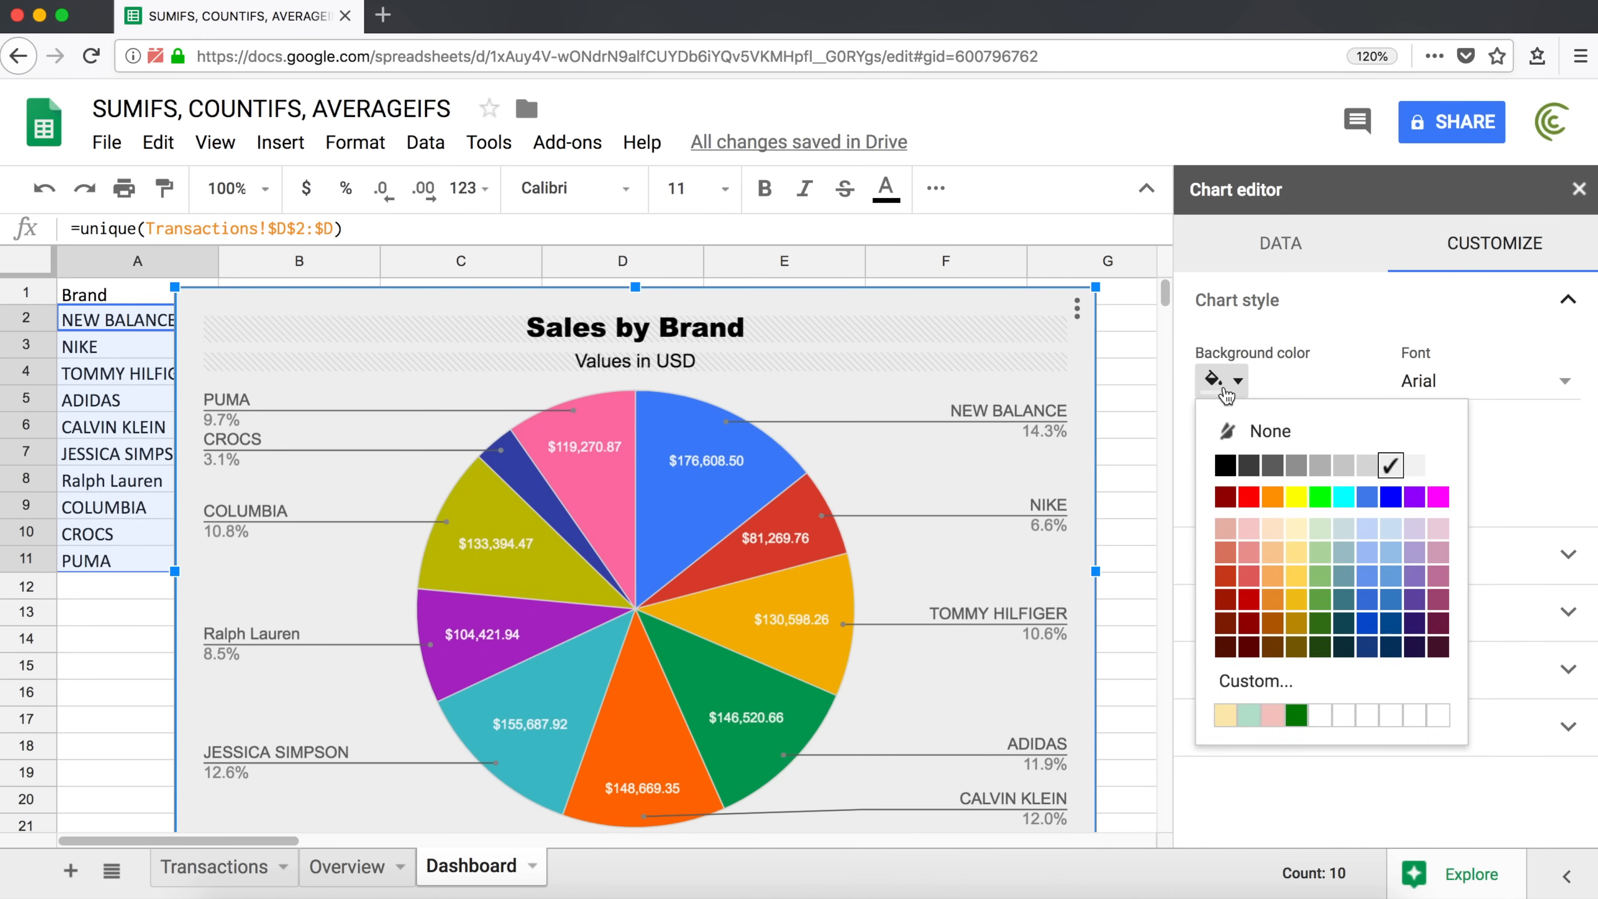
click(1267, 435)
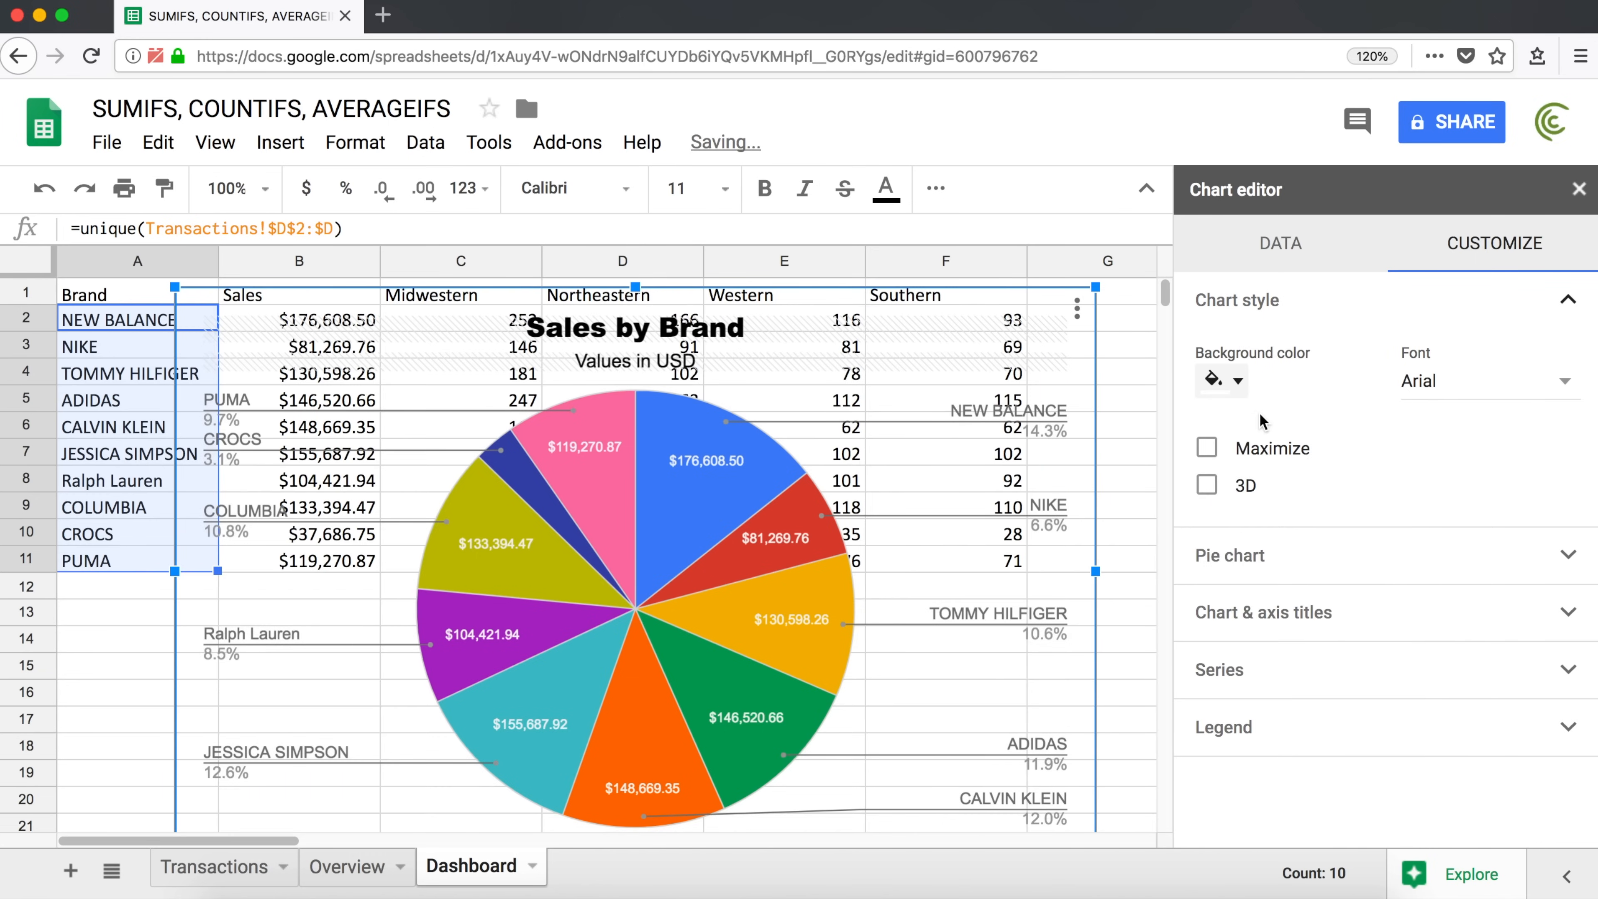
click(1244, 385)
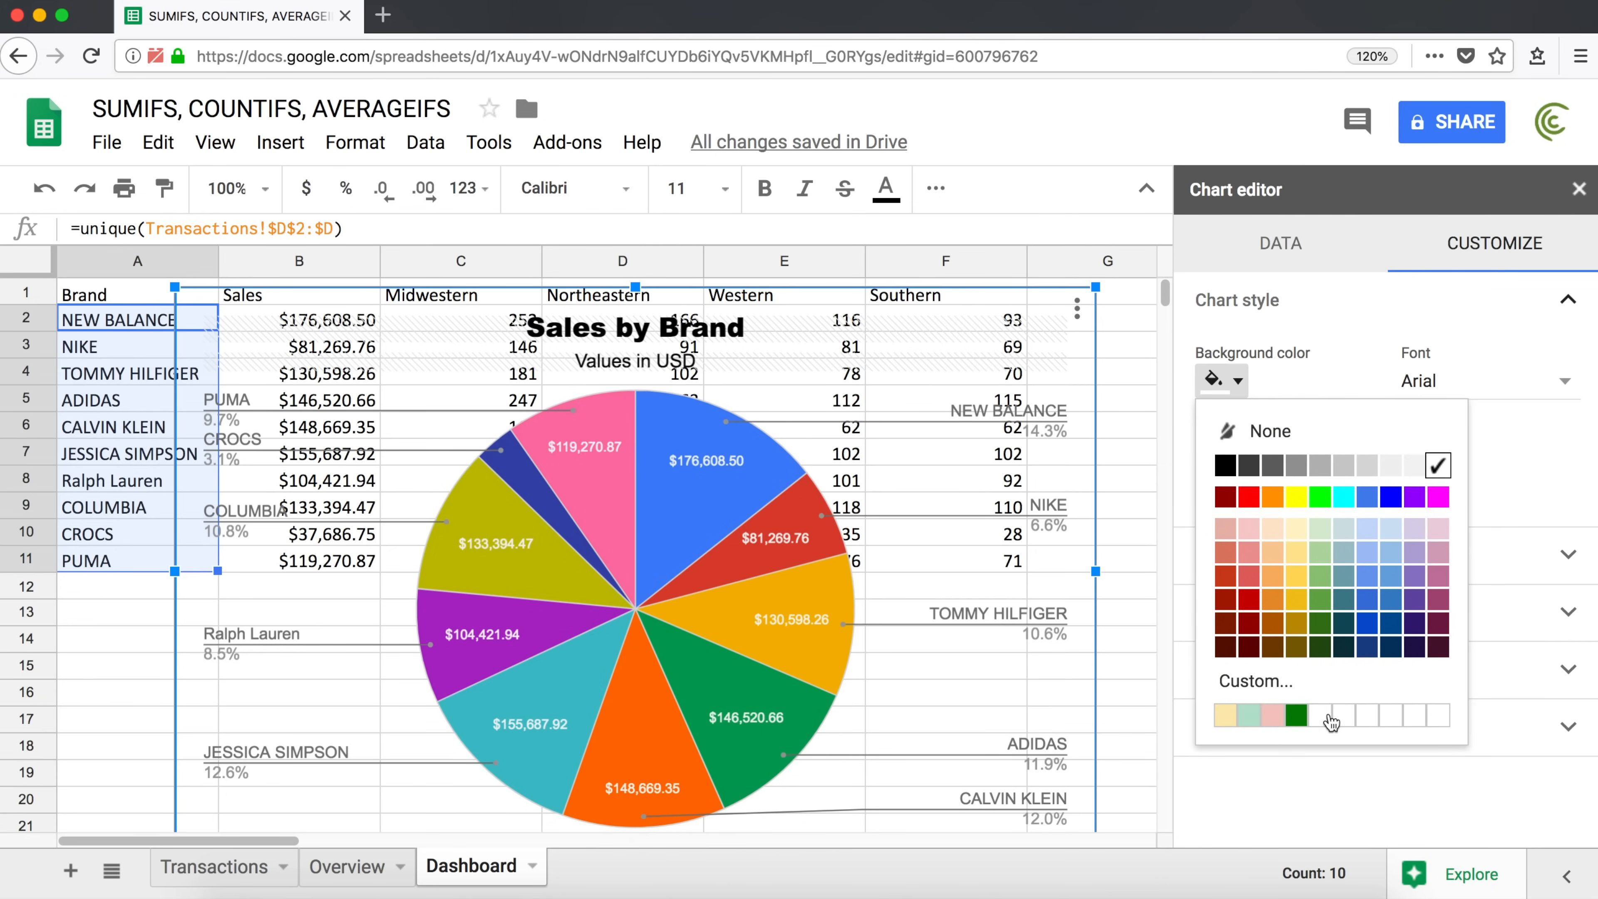
click(1437, 466)
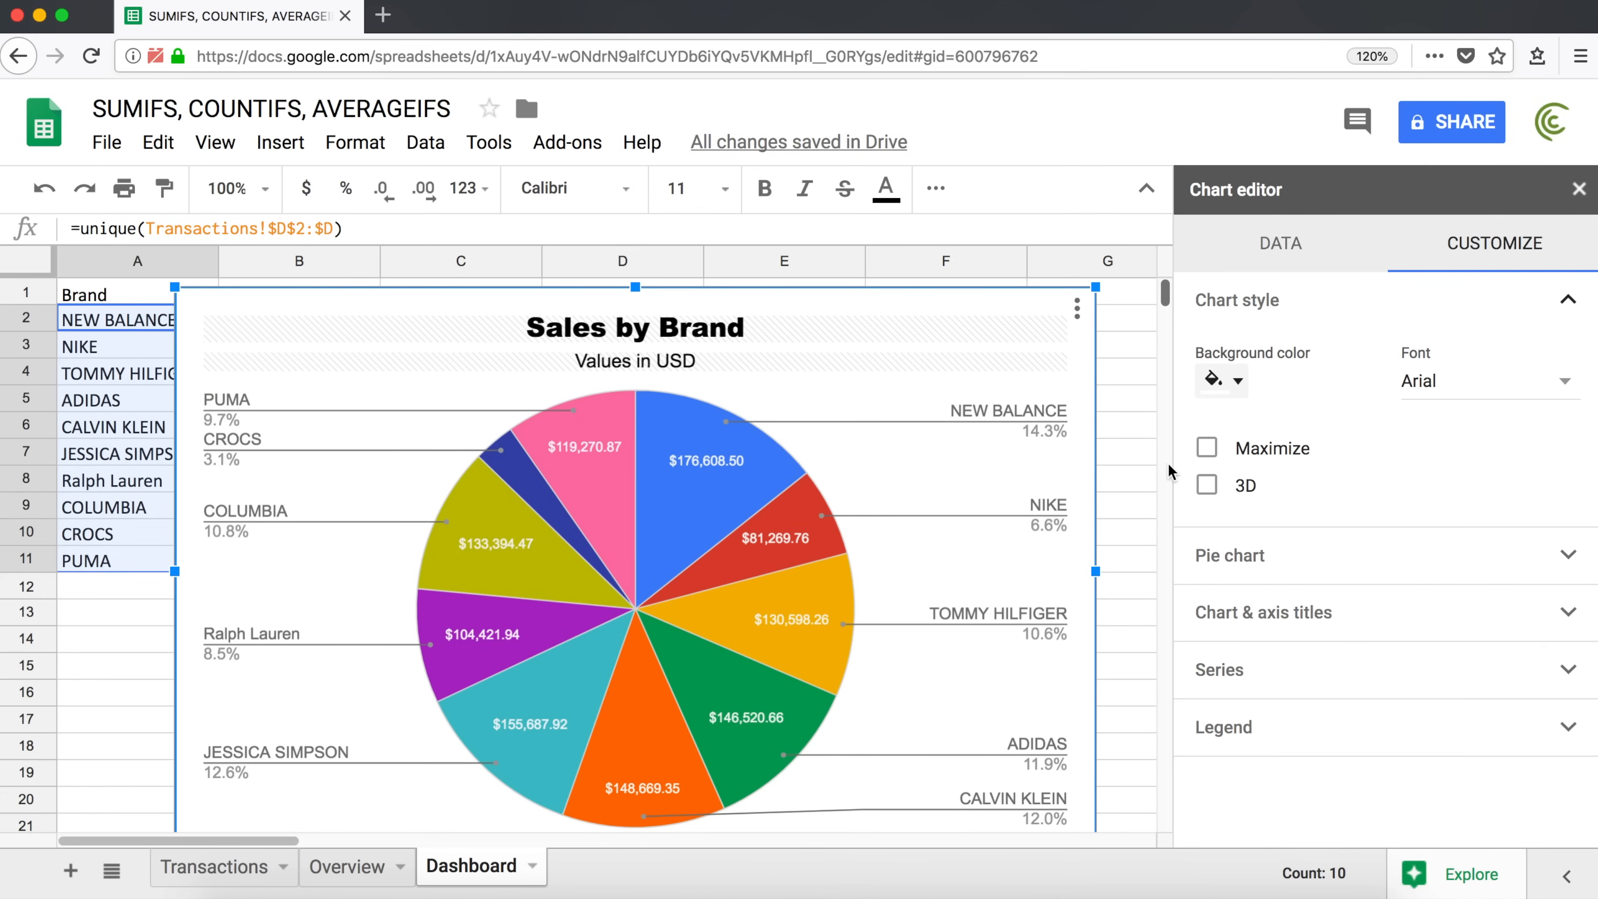
click(1117, 459)
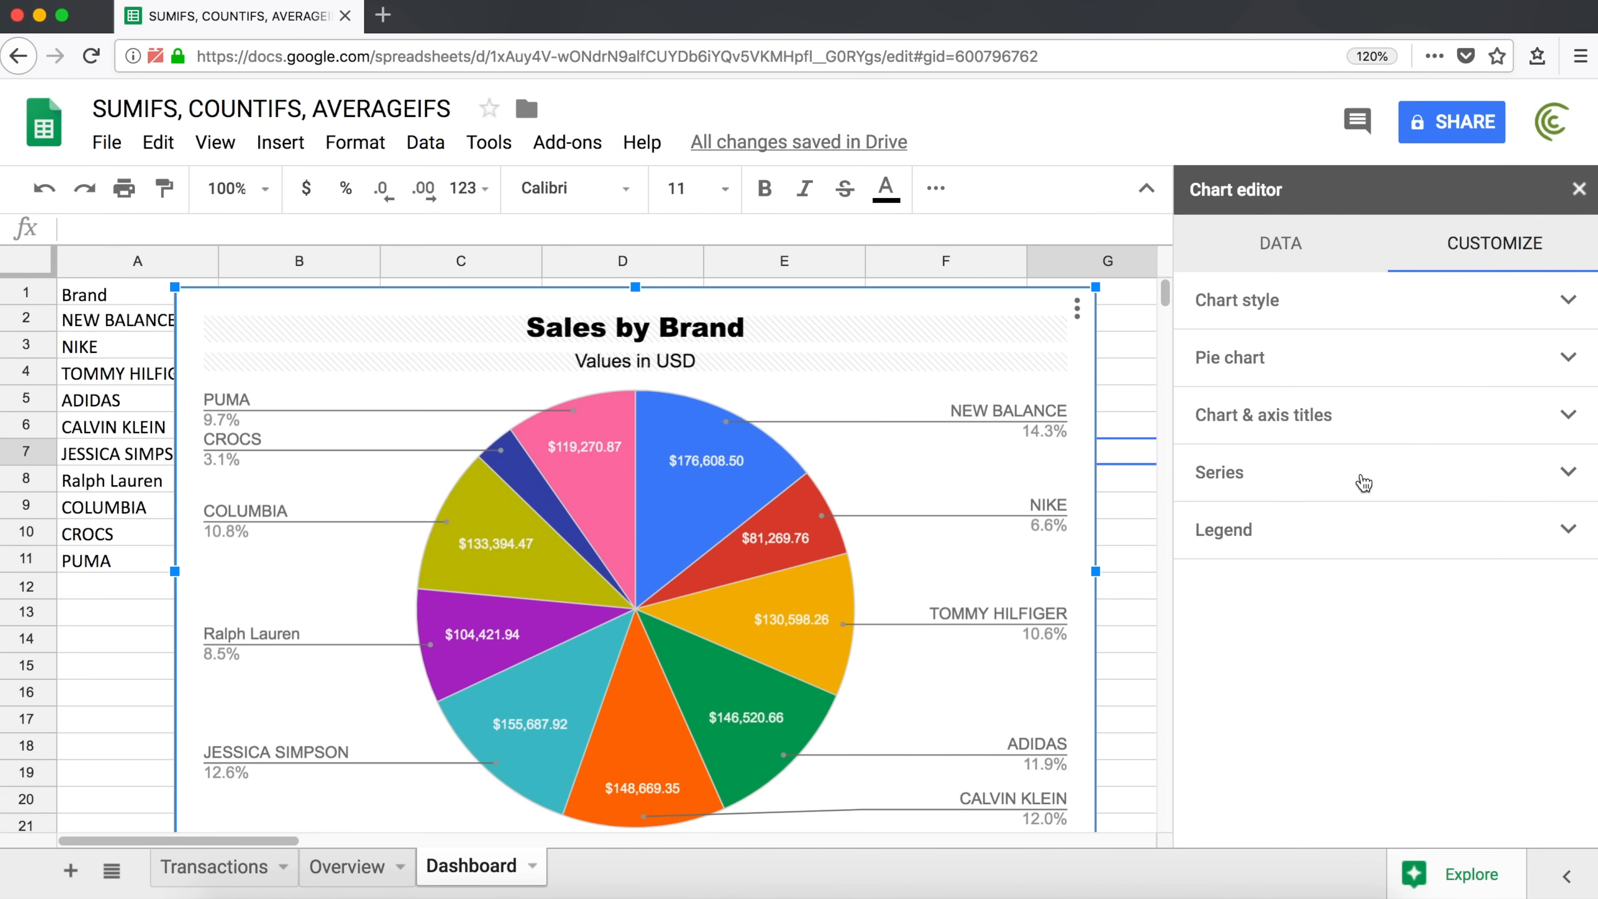
Change the NEW BALANCE slice color to dark magenta in the series settings.
click(1363, 483)
mouse_move(672, 506)
mouse_move(766, 591)
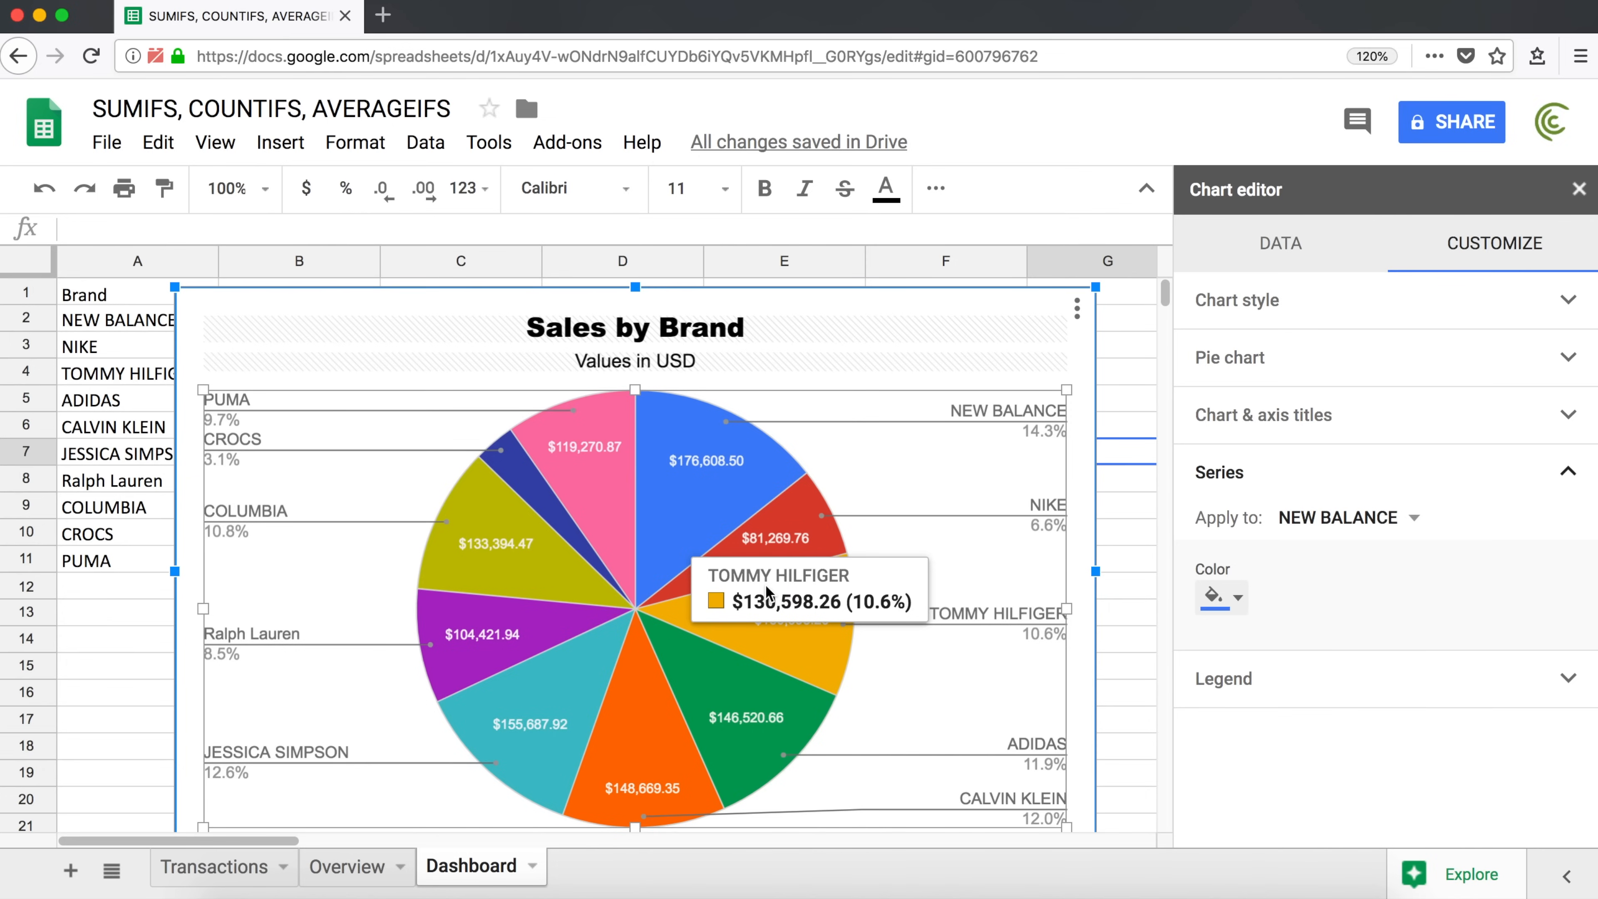
mouse_move(766, 511)
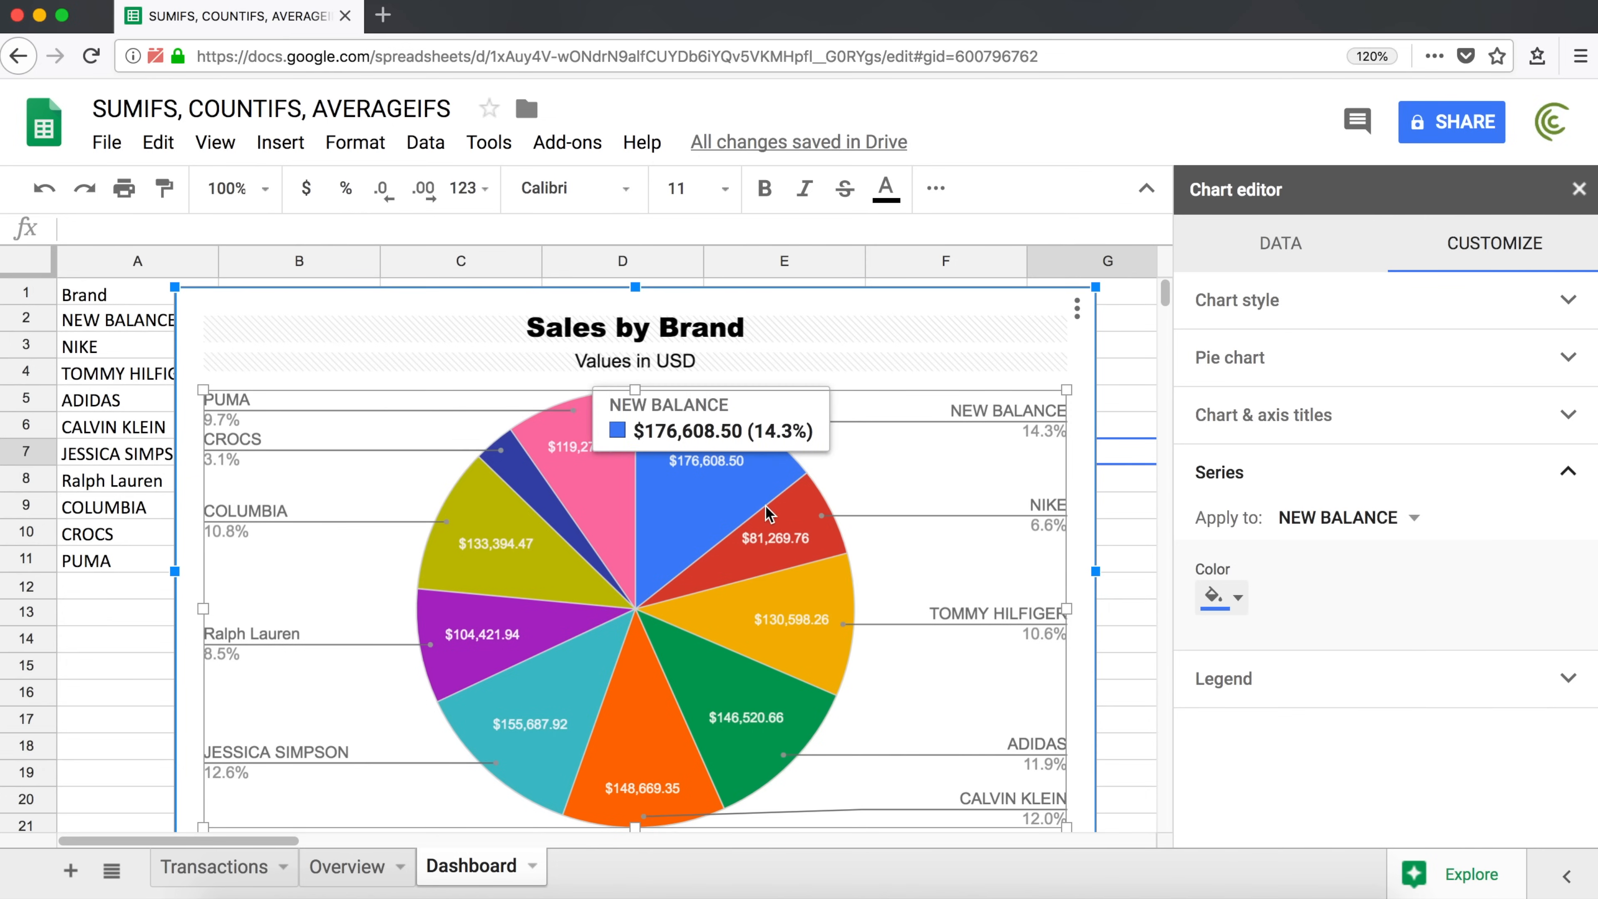
mouse_move(740, 538)
click(1359, 520)
click(1372, 527)
click(1233, 598)
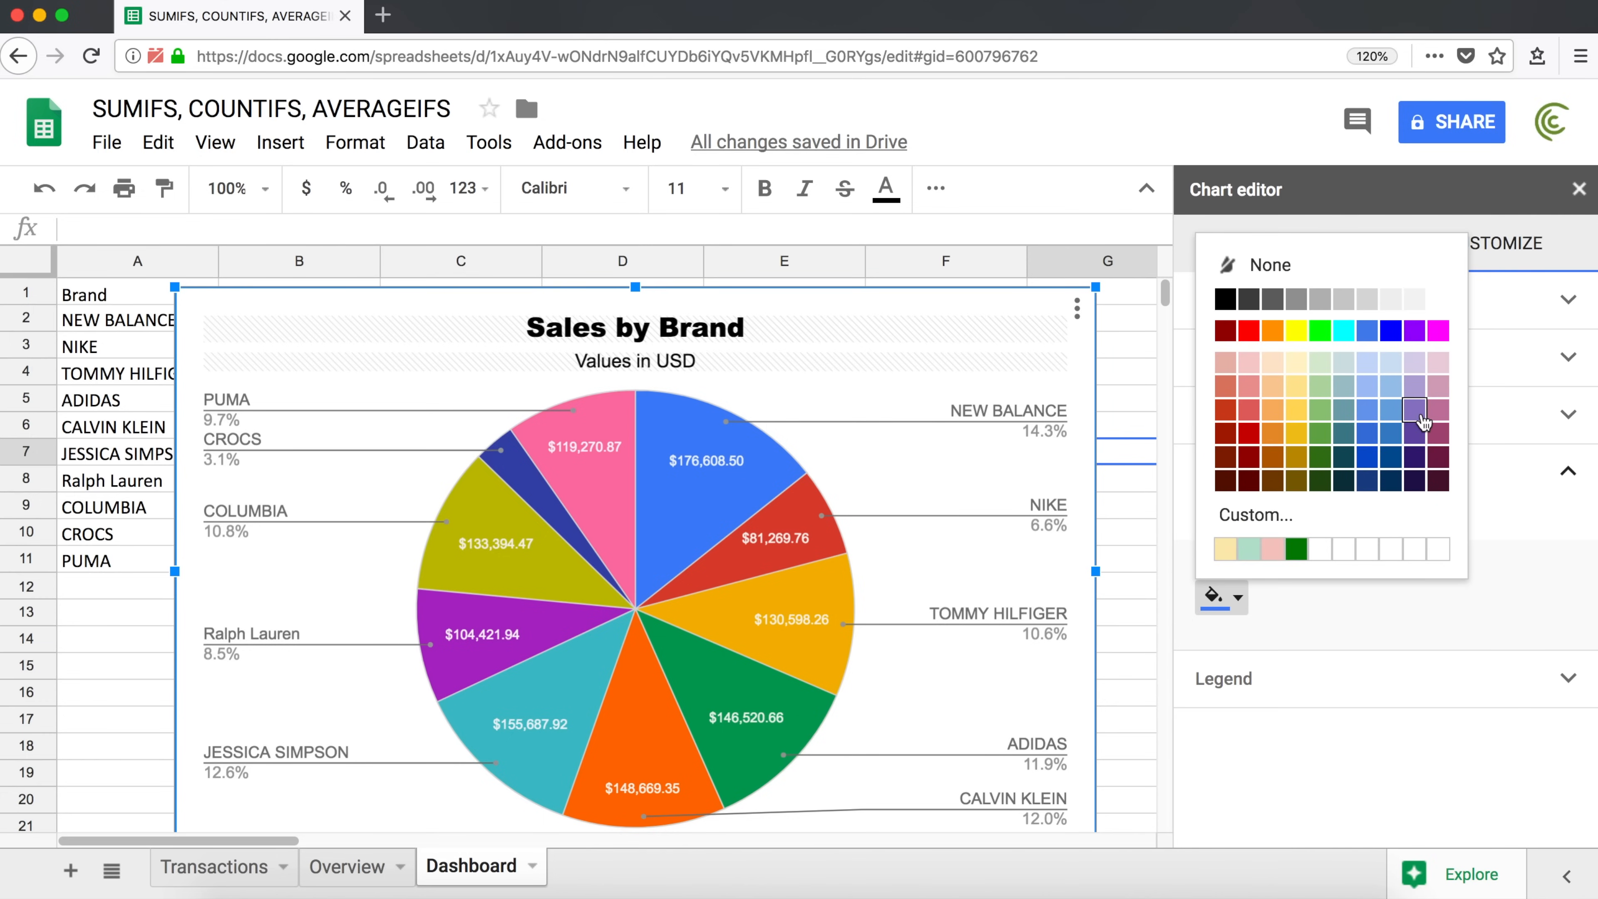
click(1439, 456)
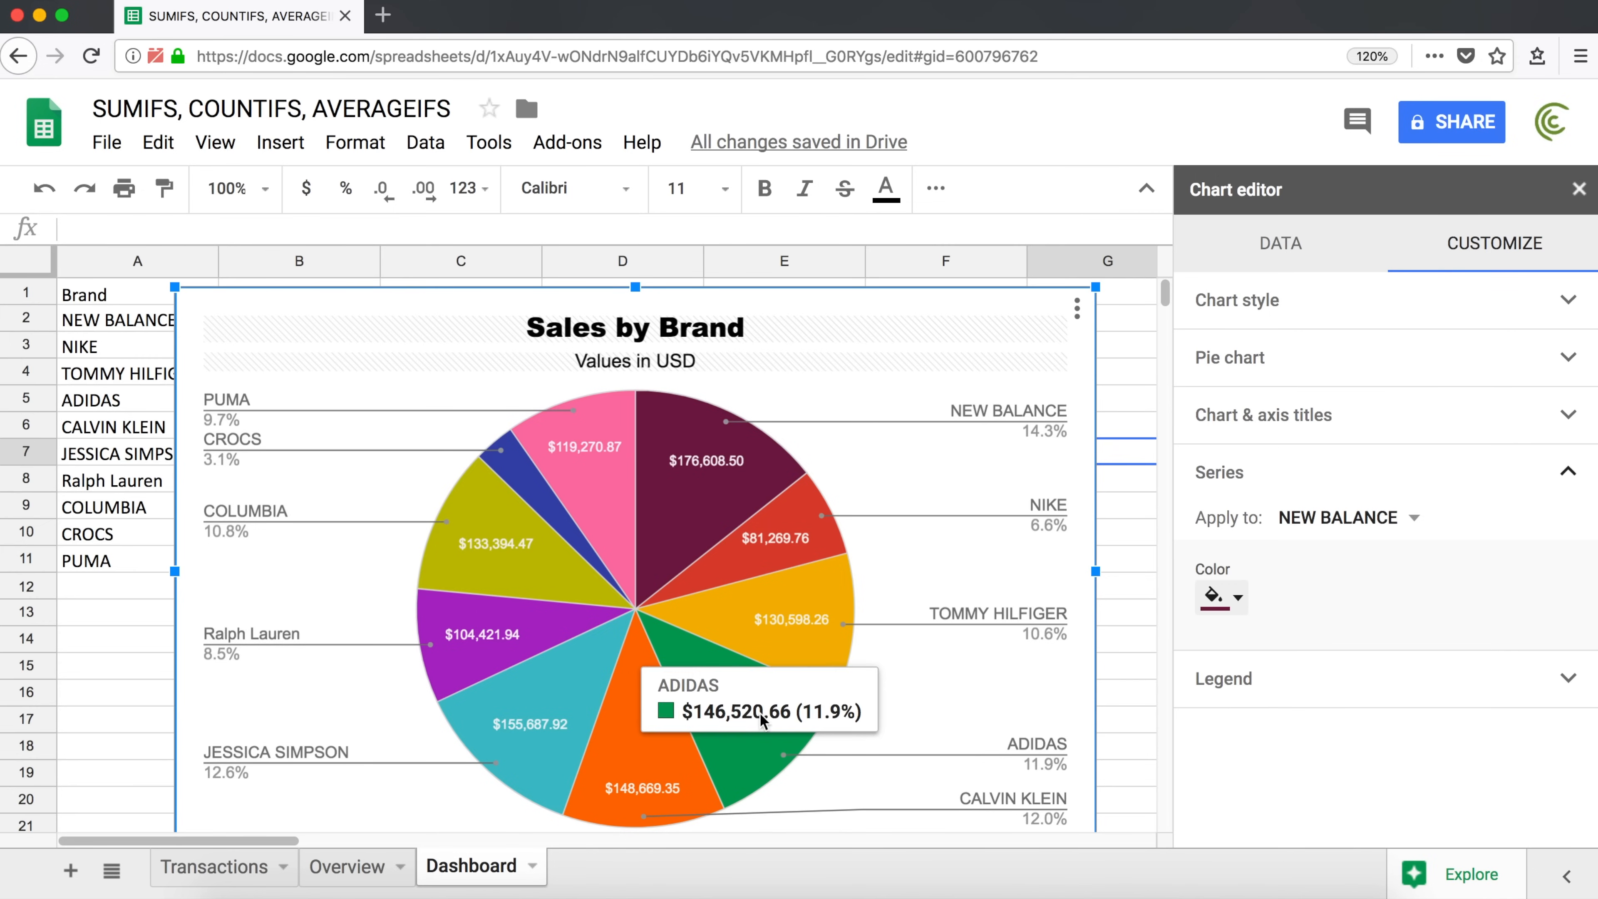
Select the ADIDAS slice and change its color to dark cyan.
click(757, 738)
click(1354, 525)
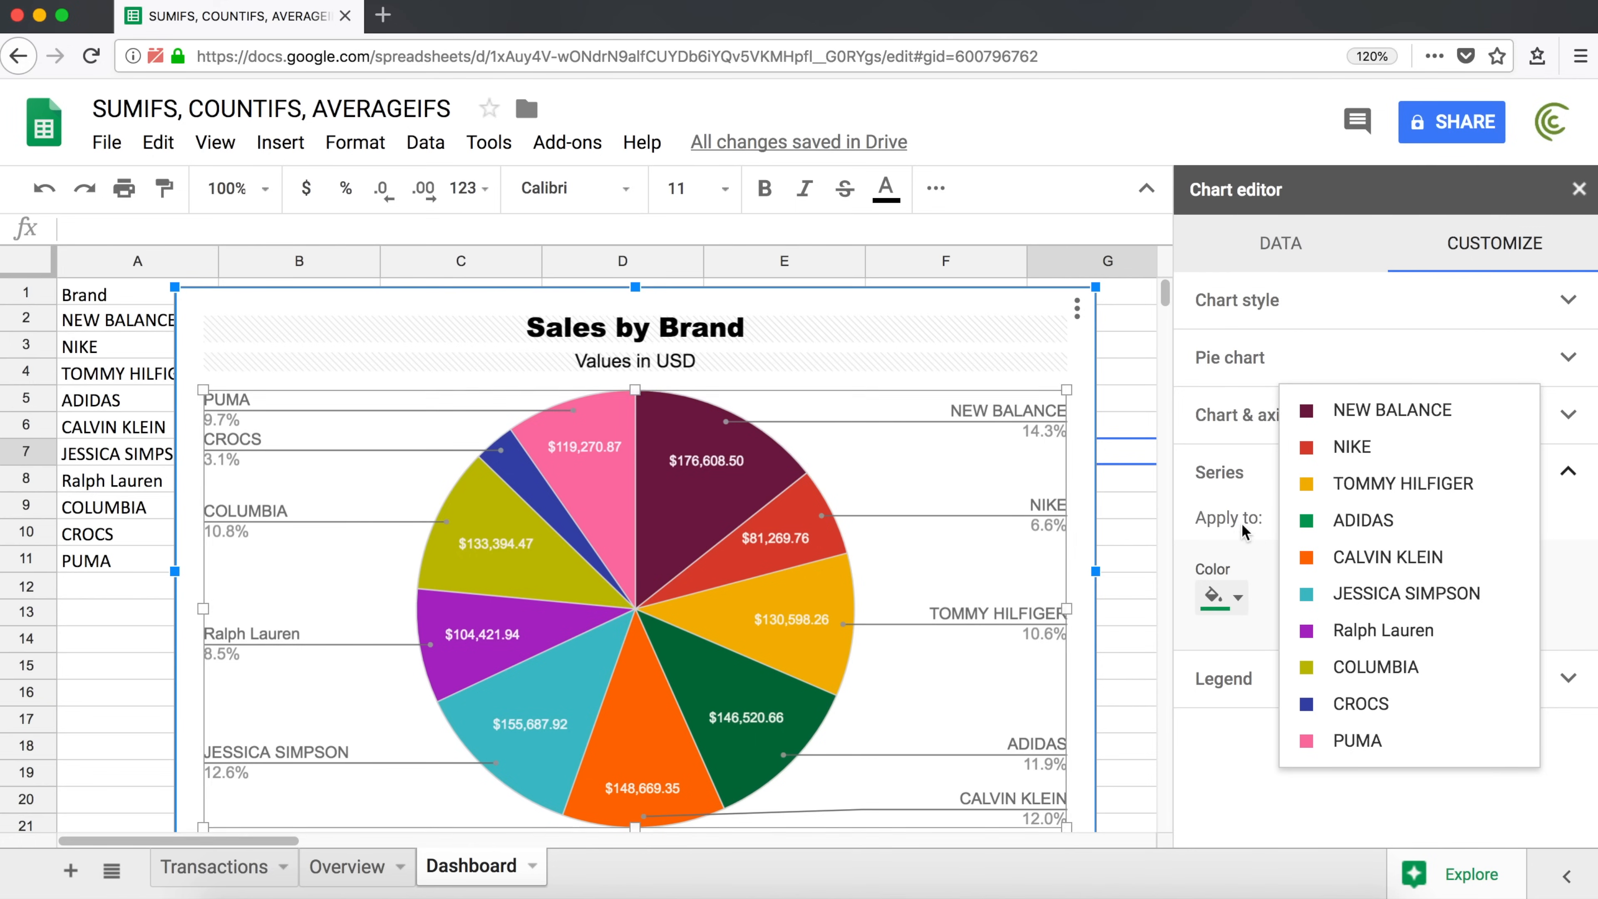
click(1351, 529)
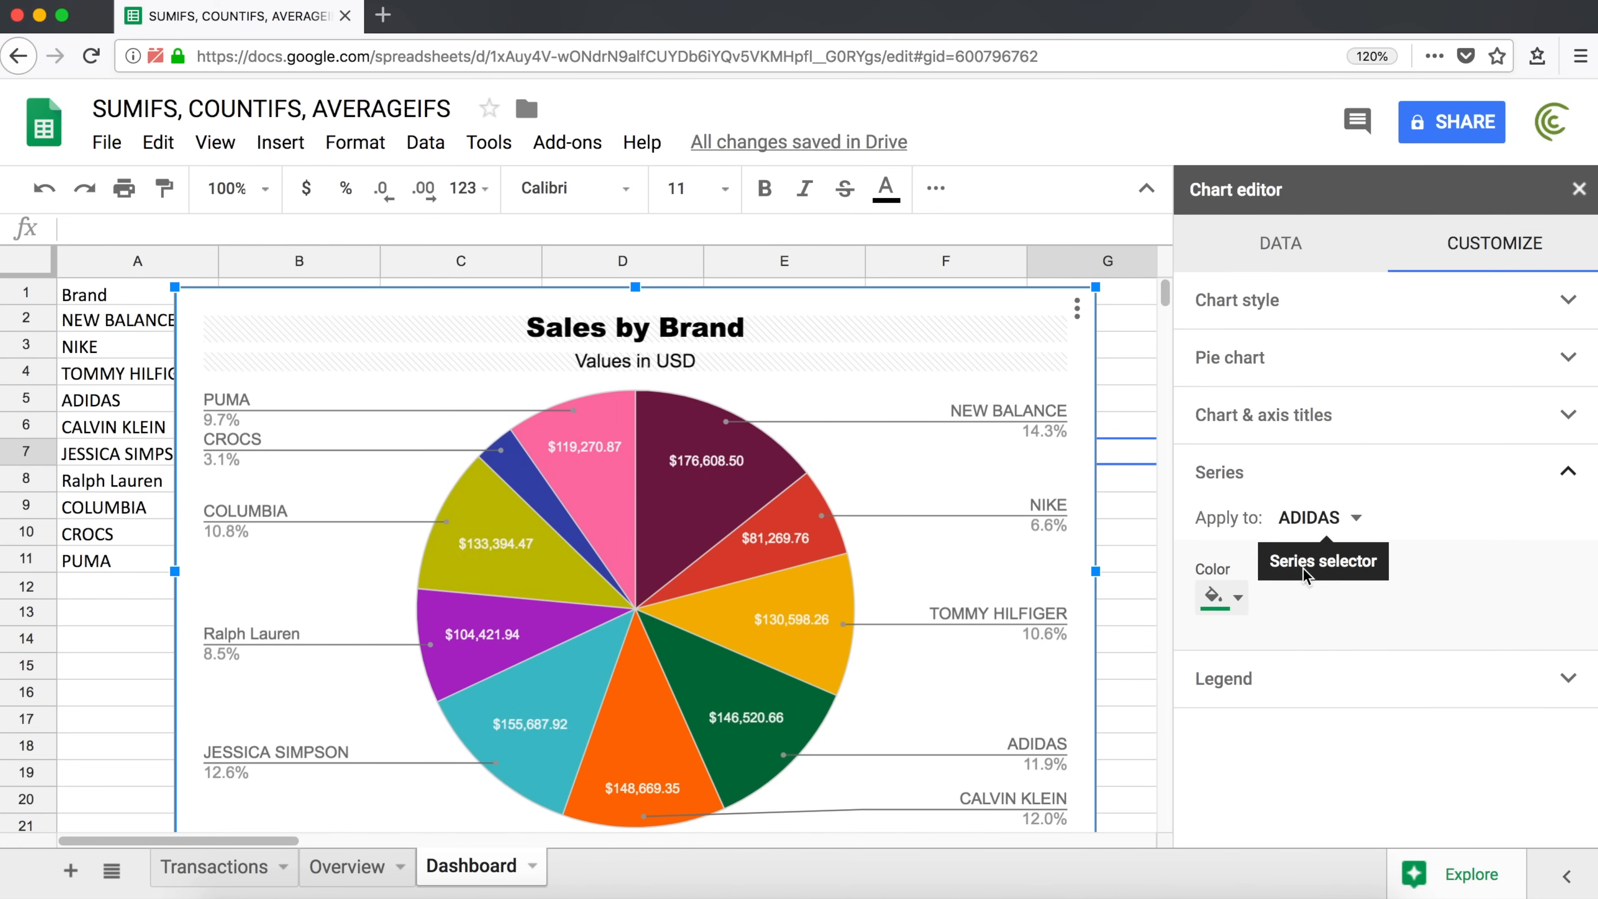
click(1239, 601)
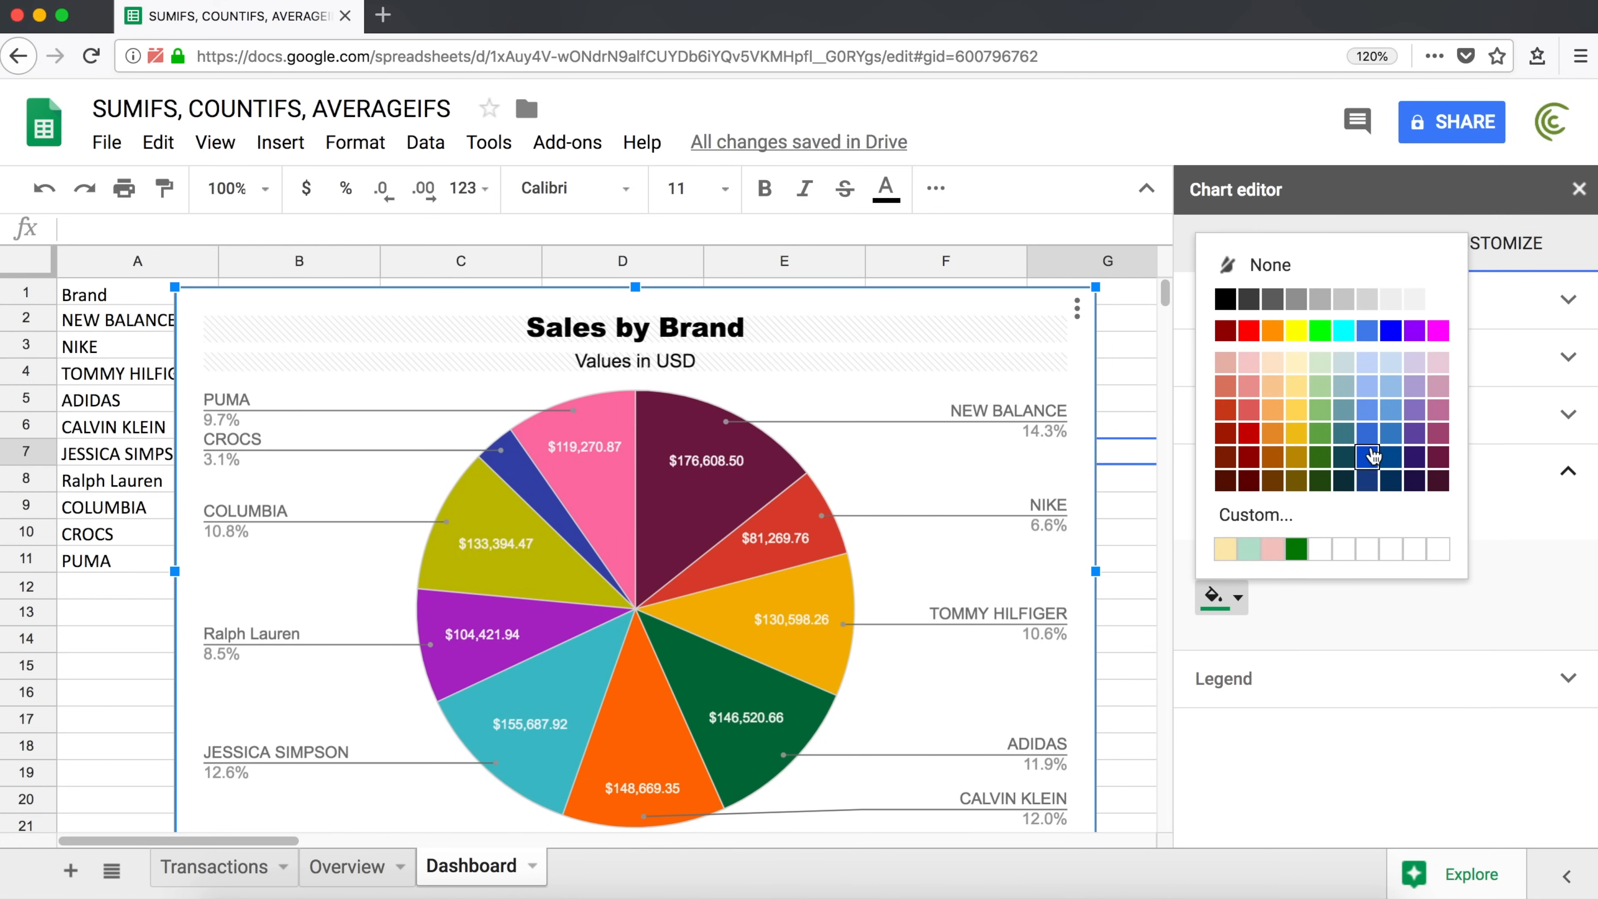
click(1344, 458)
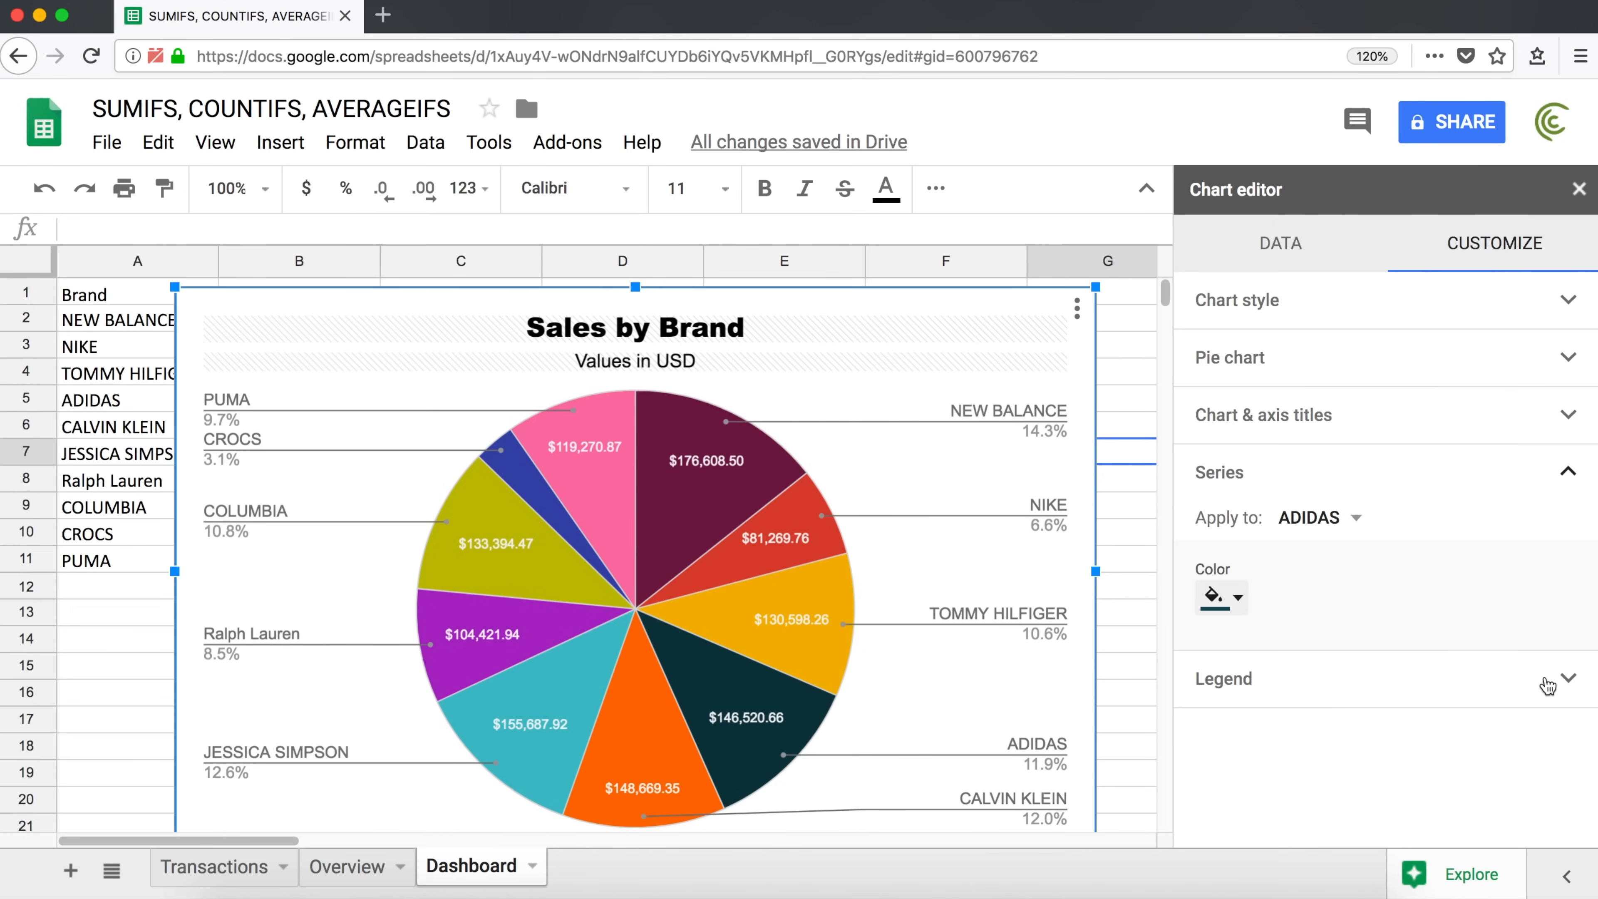
Try the None, Top, Bottom and Left positions for the pie chart's legend.
click(1566, 679)
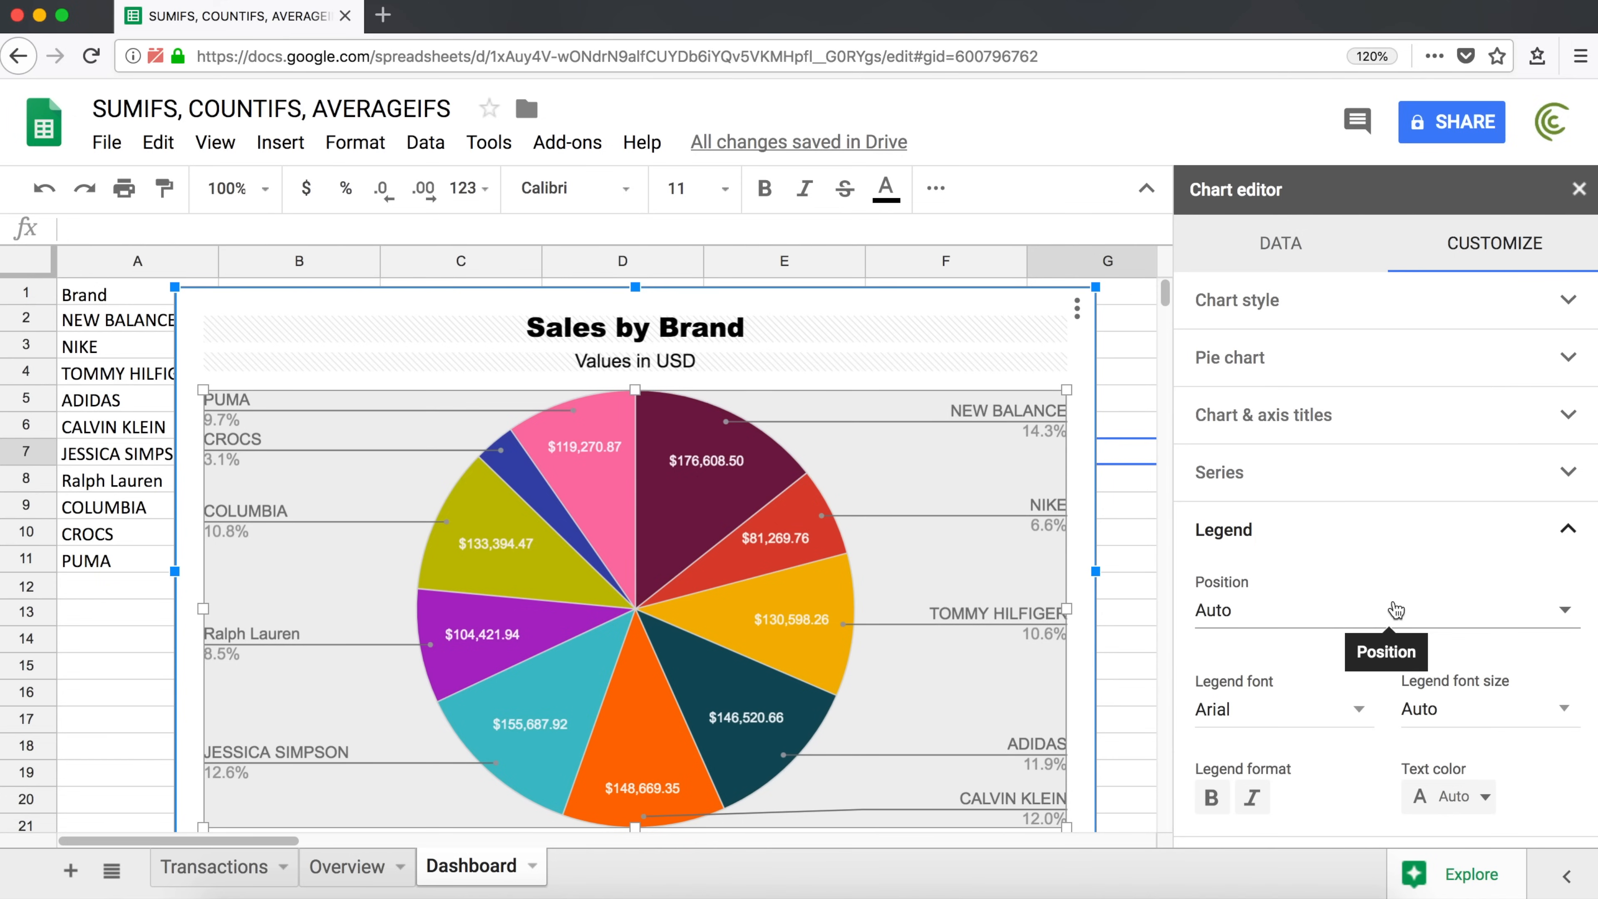
click(1560, 625)
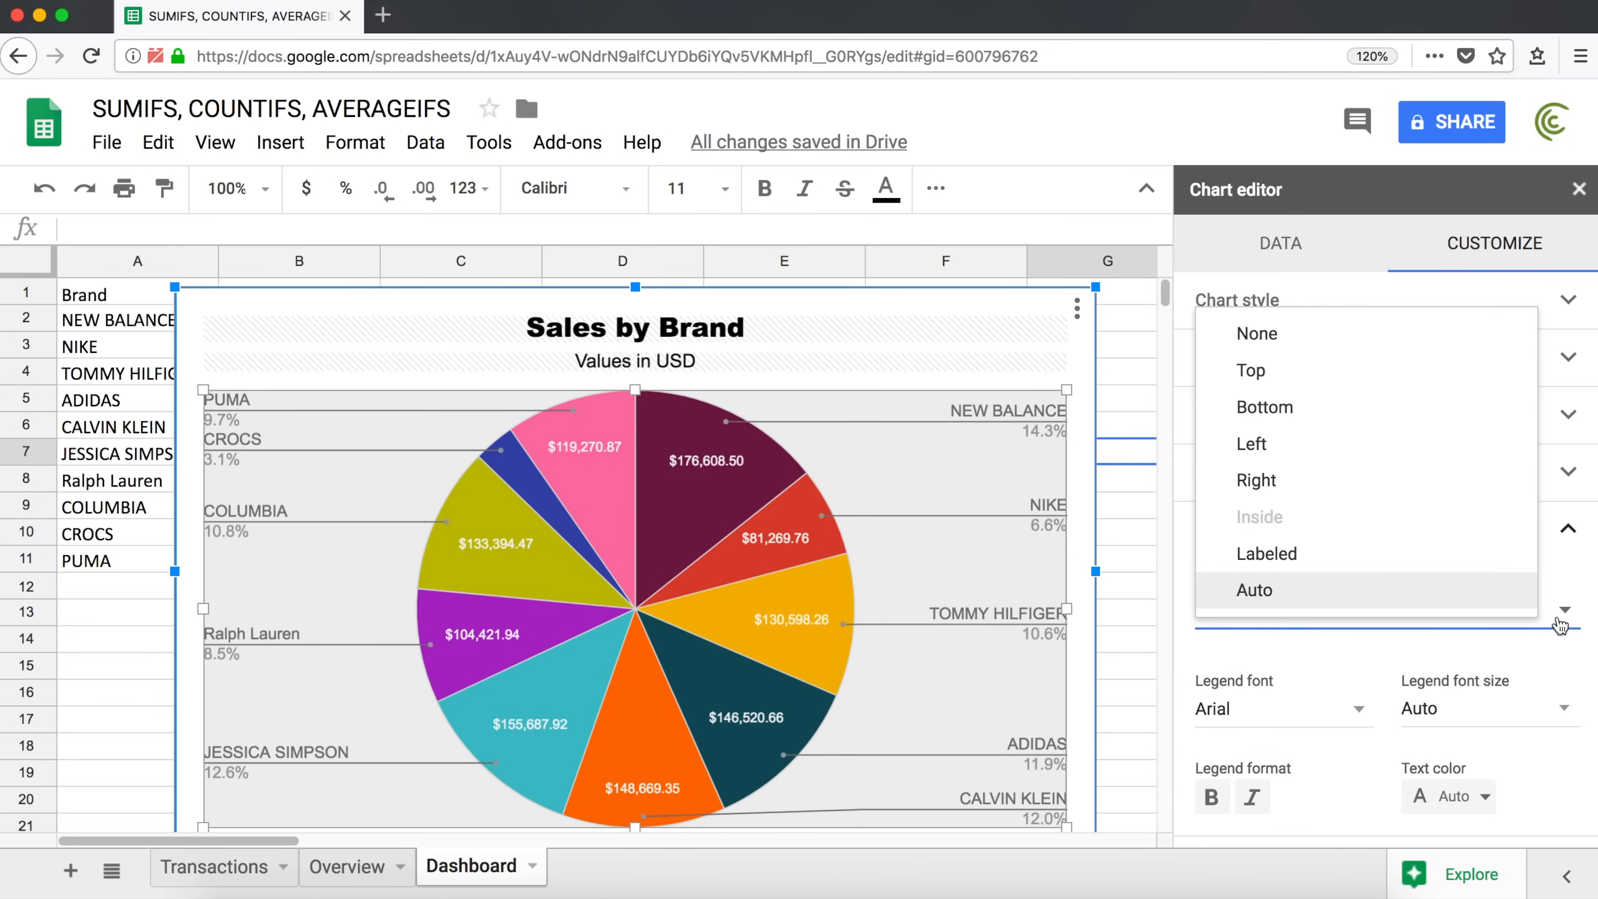
click(1279, 348)
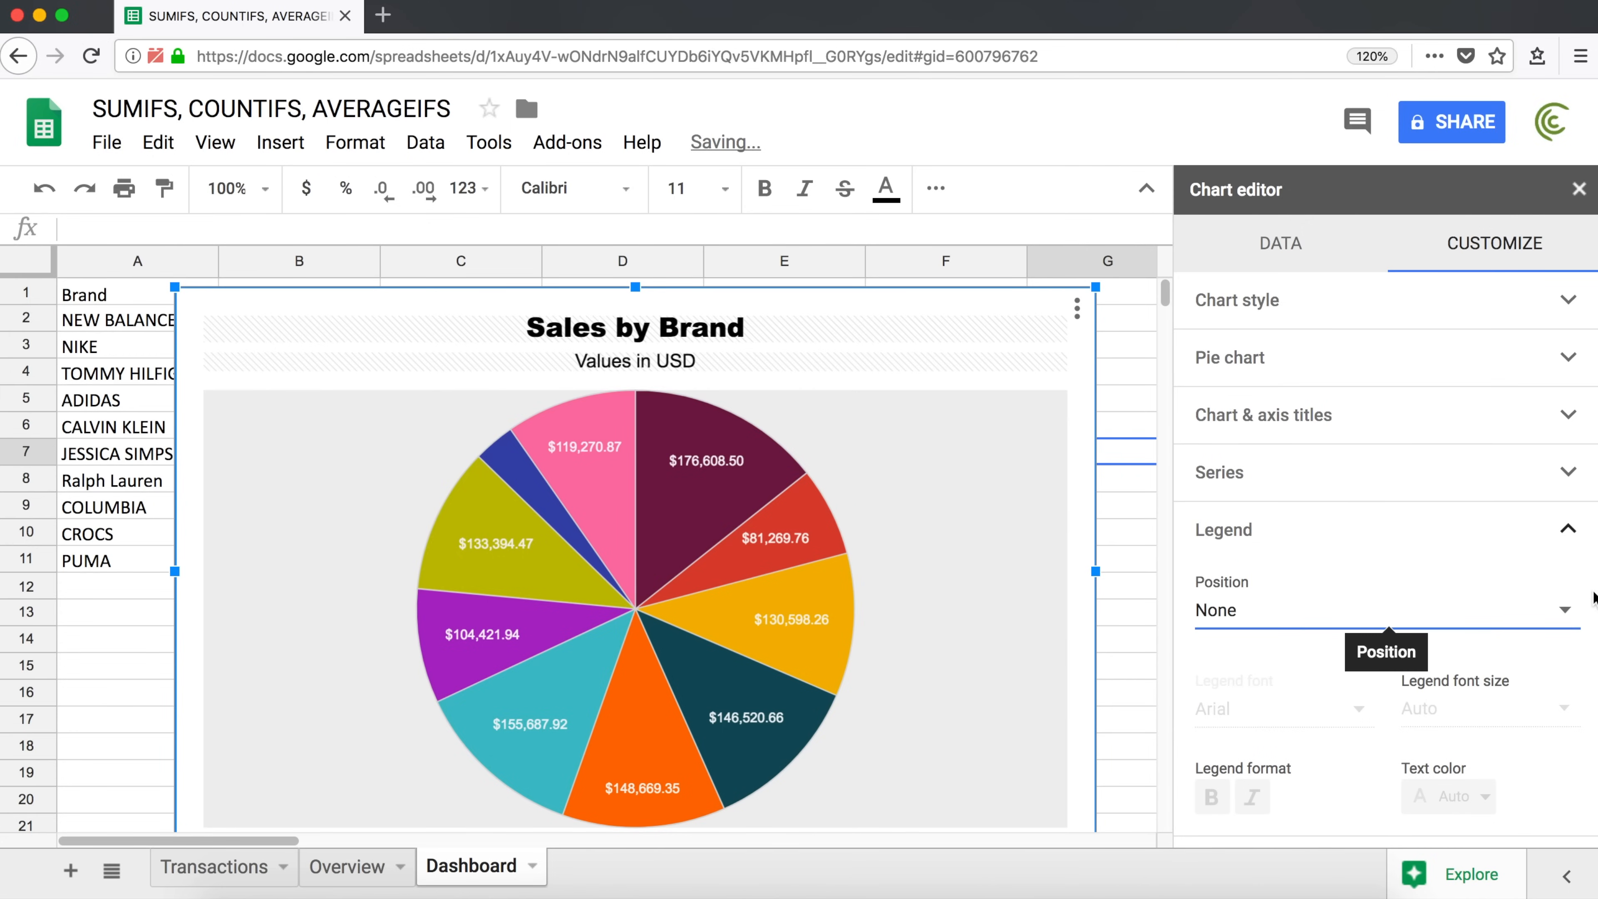
click(1562, 608)
click(1413, 642)
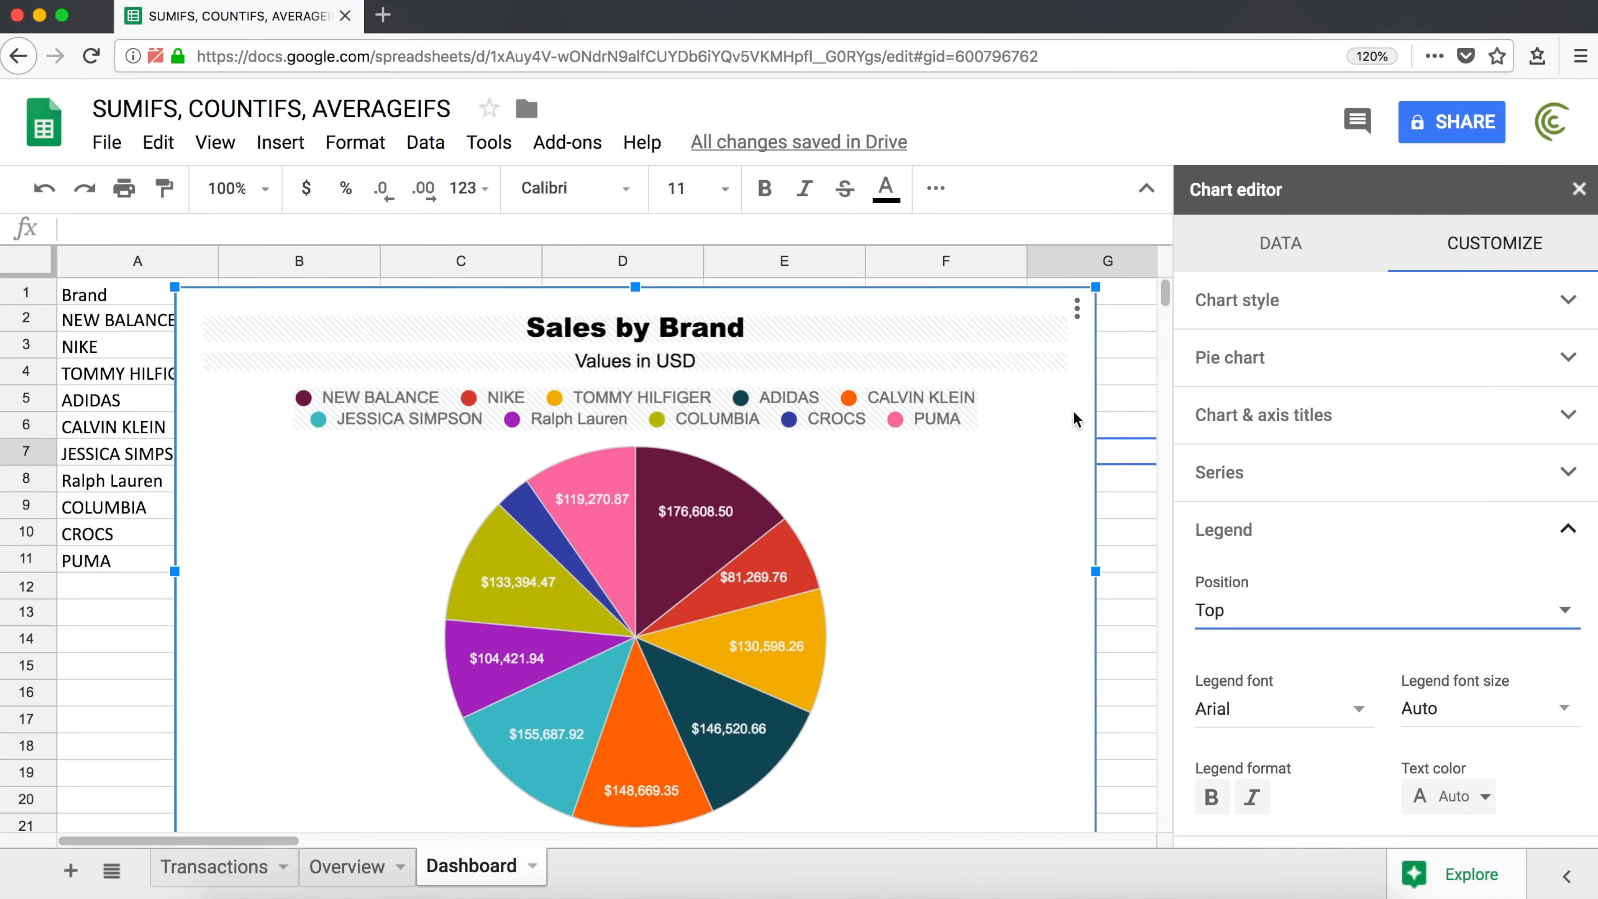
click(1217, 609)
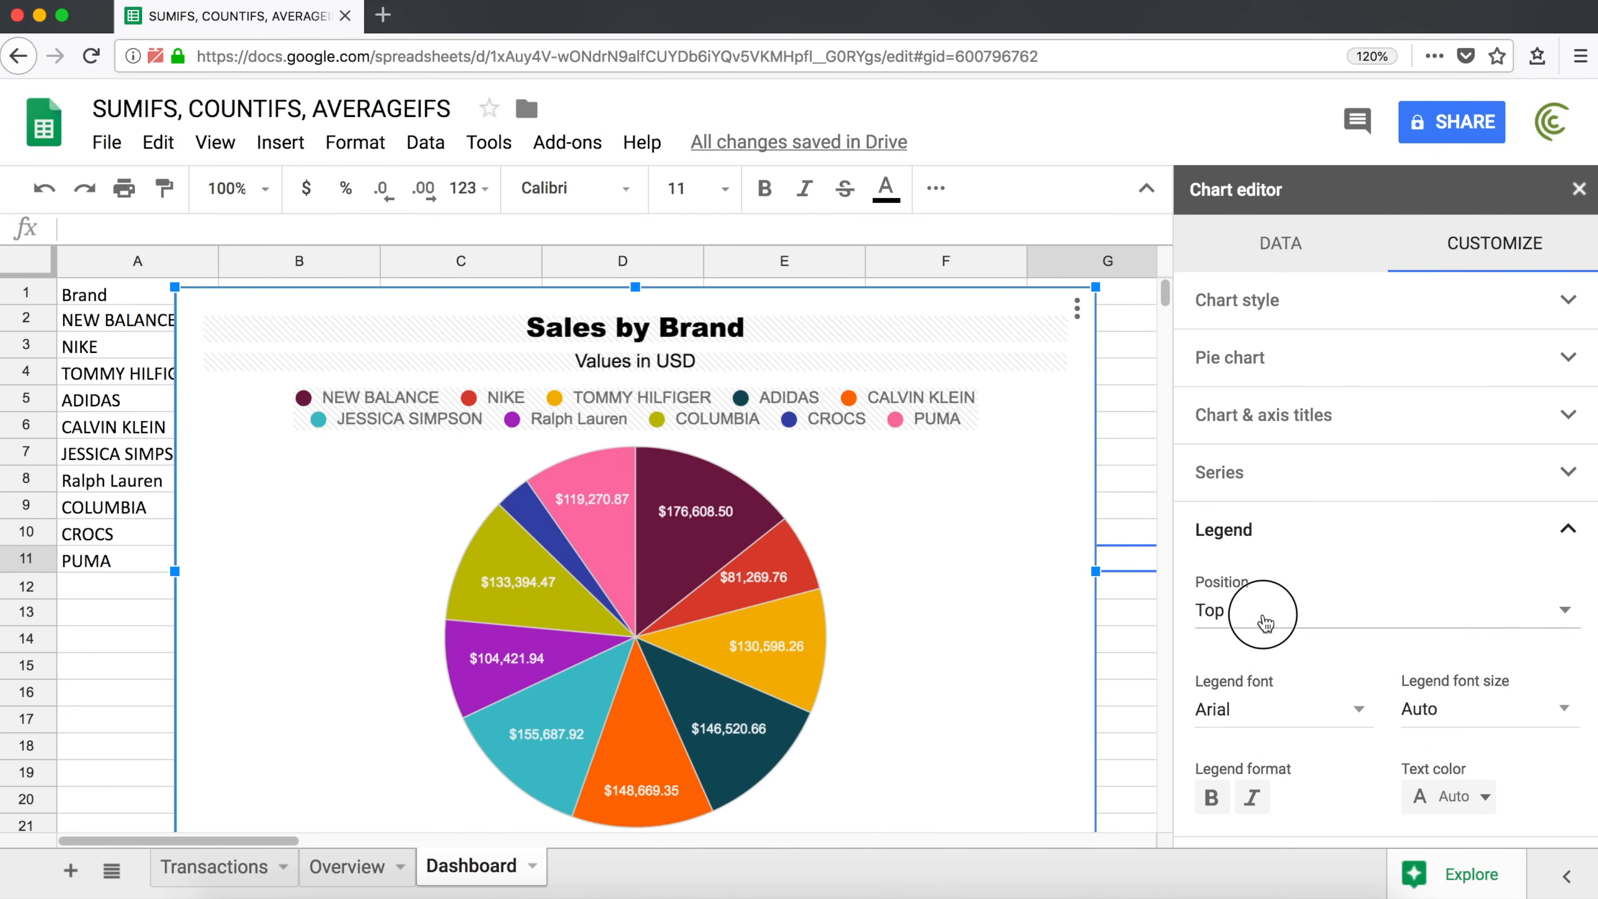
click(1304, 648)
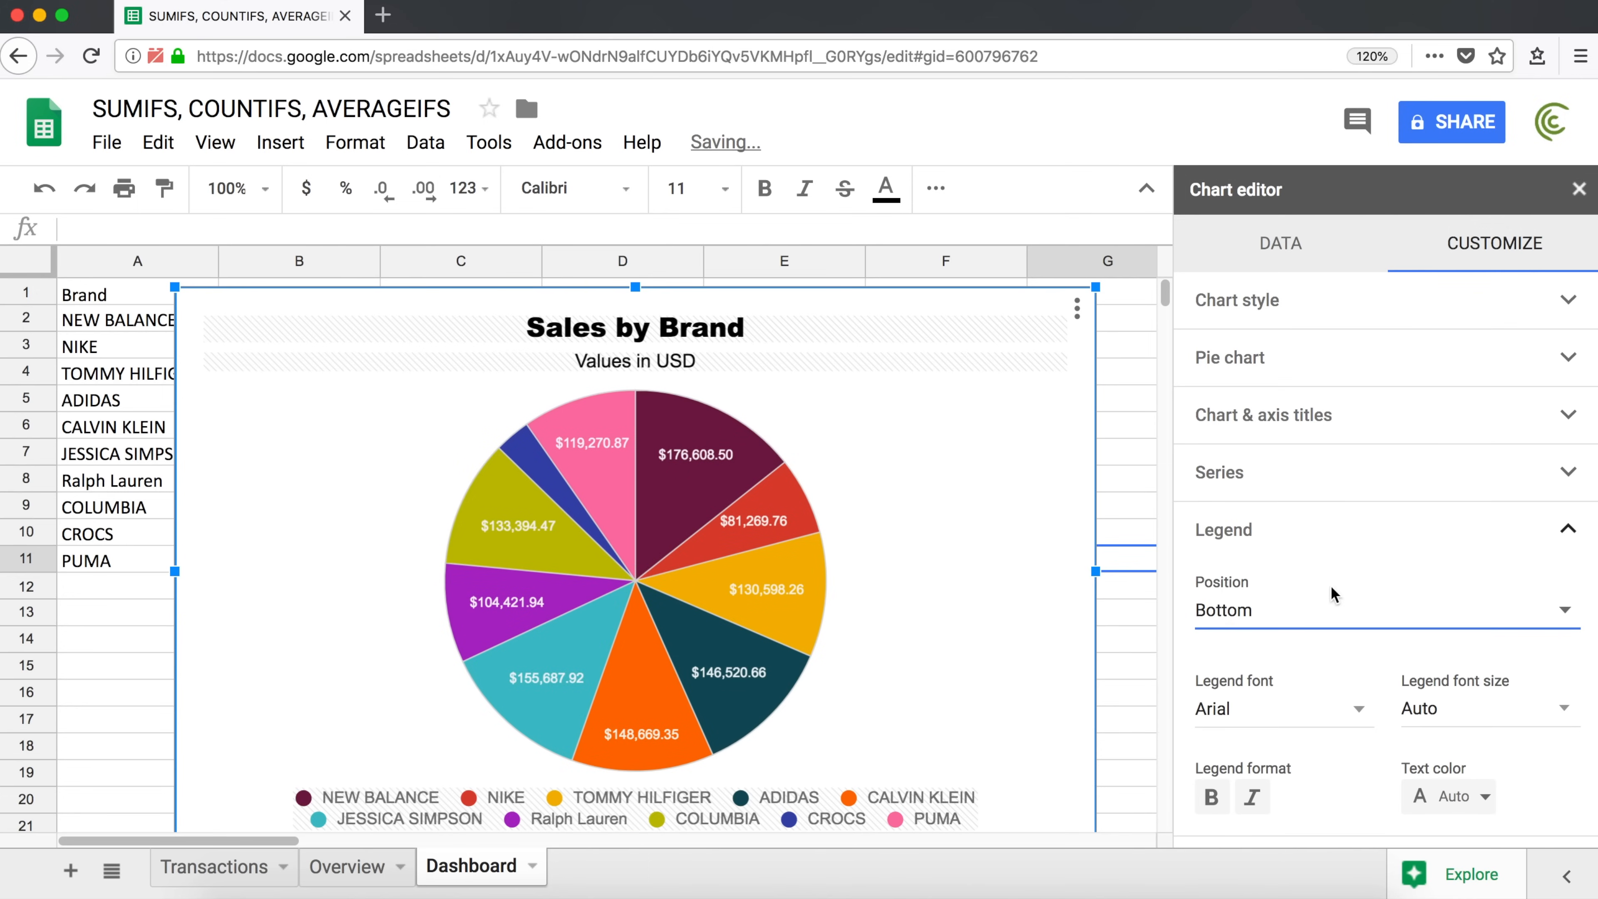
click(1327, 608)
click(1302, 645)
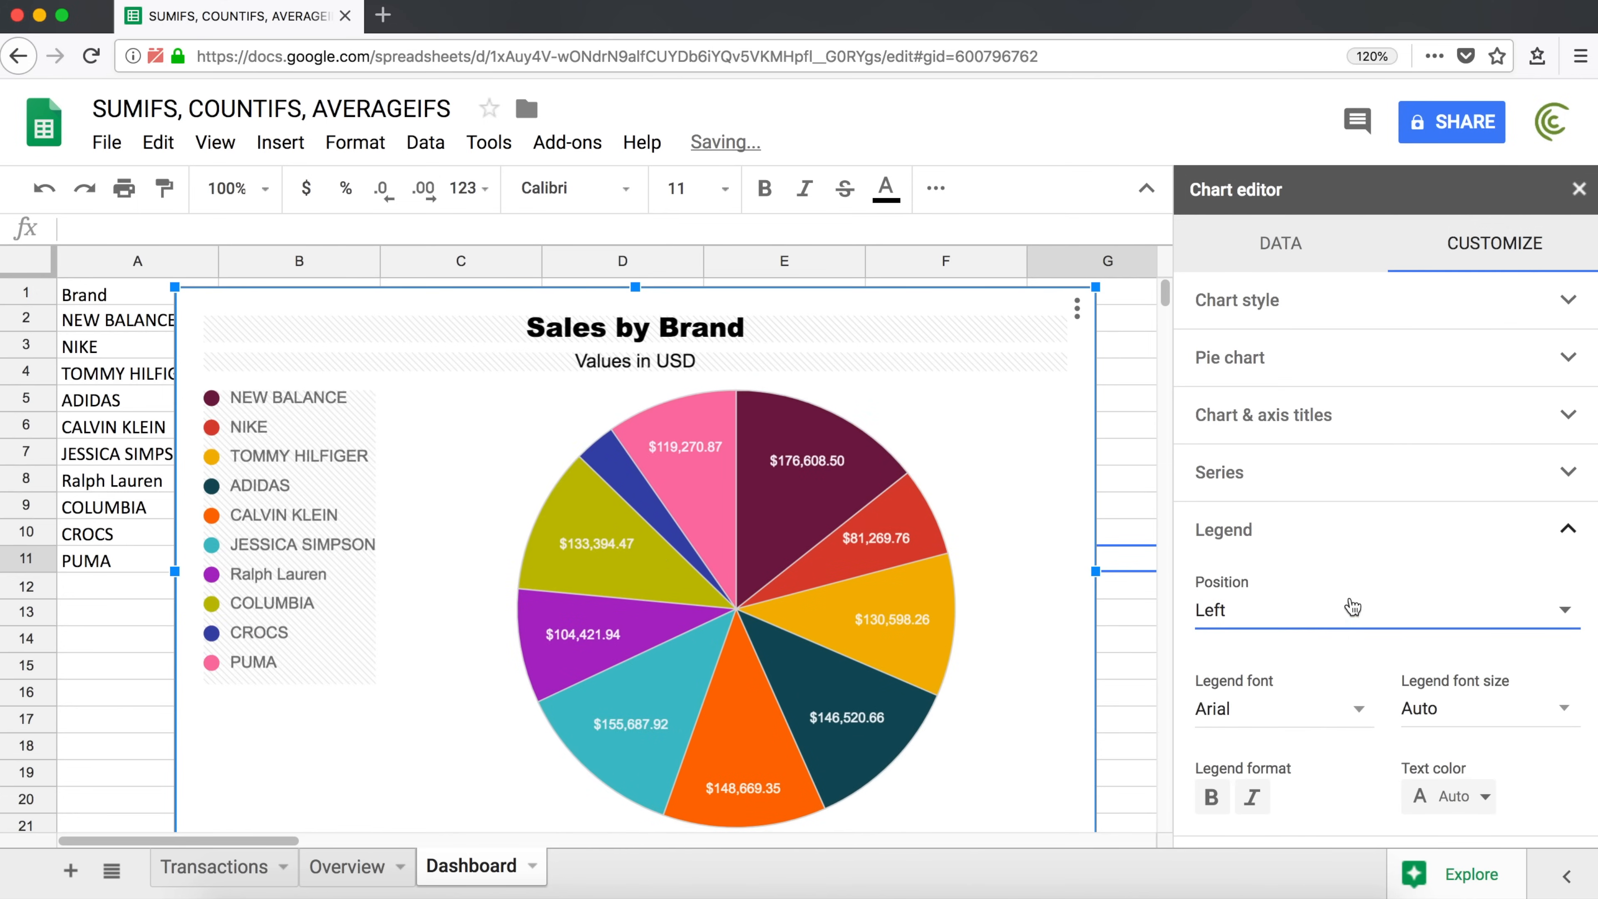
Set the legend position to Labeled.
click(1343, 612)
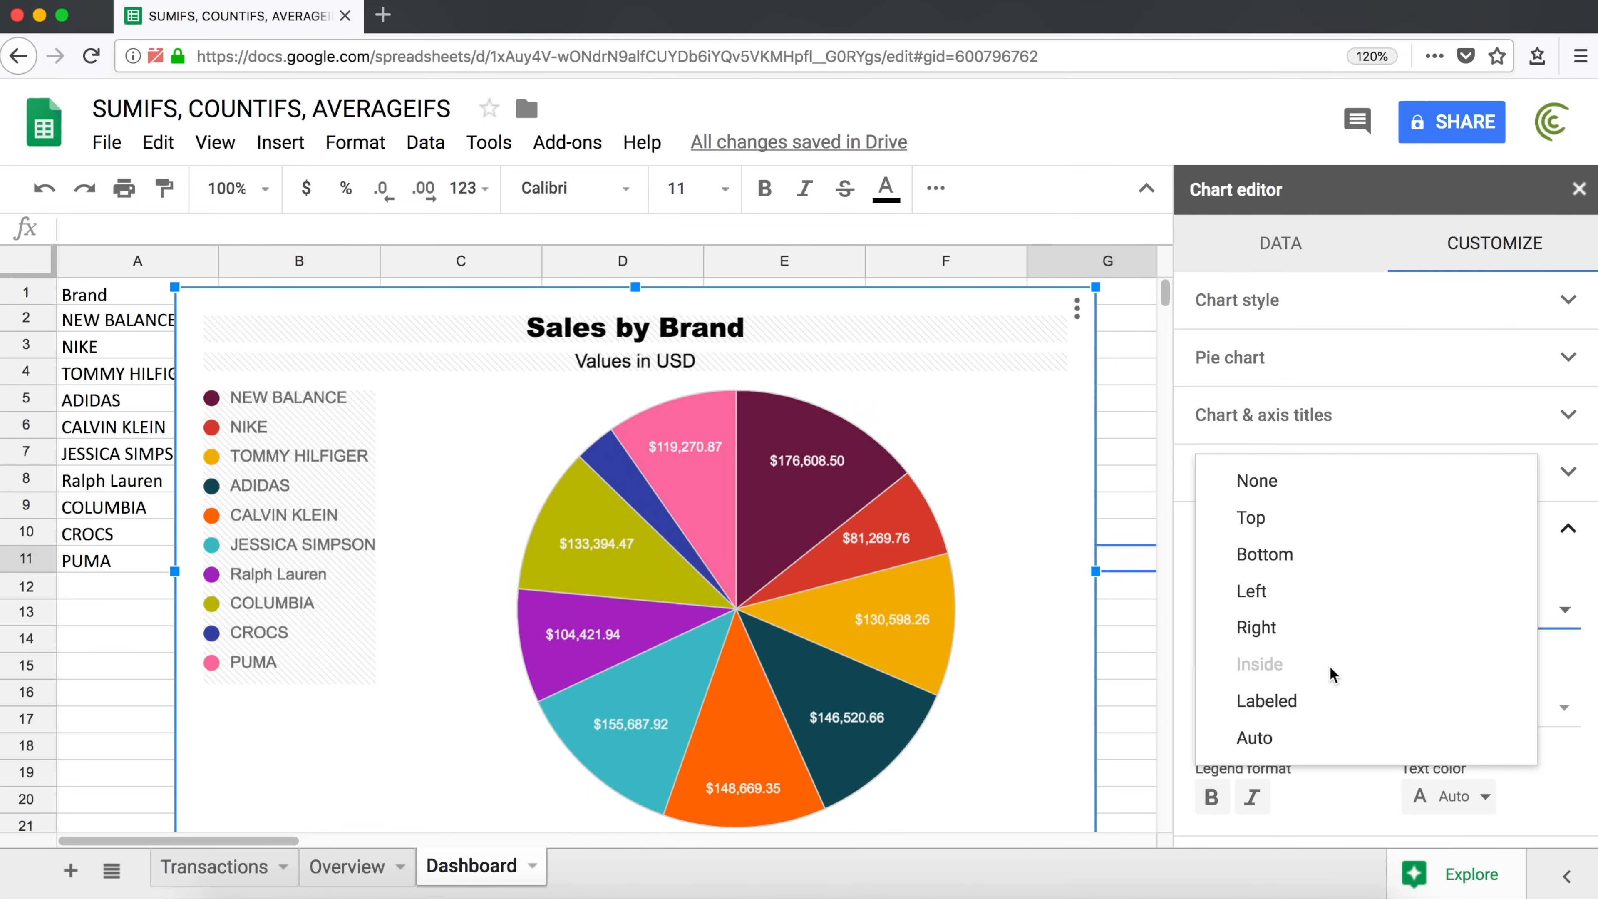
click(1287, 705)
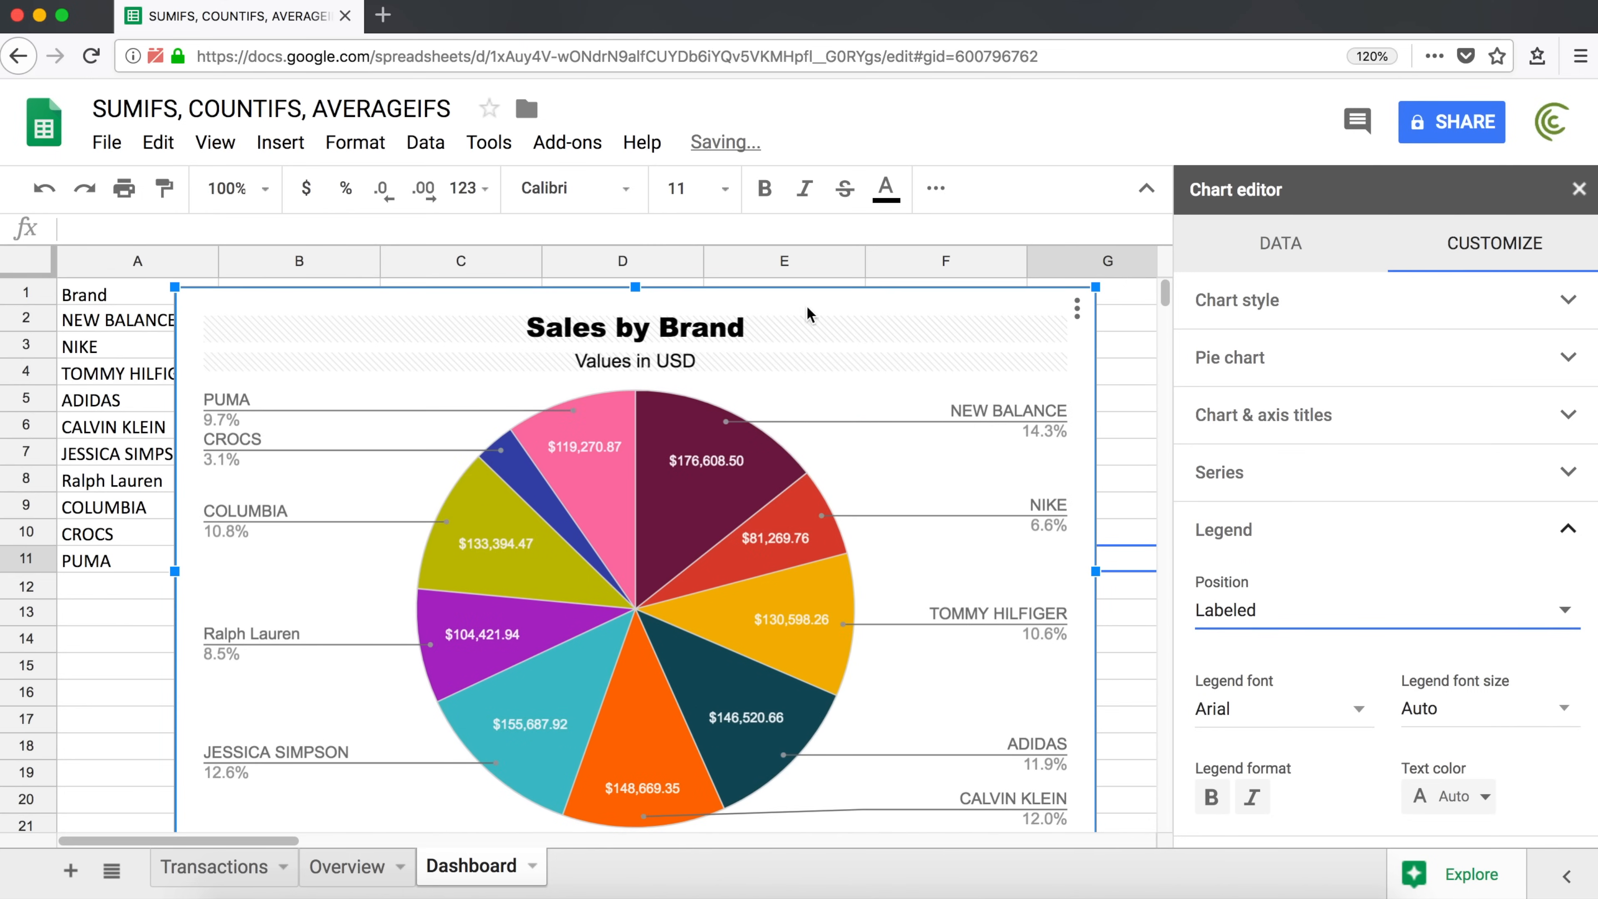
mouse_move(521, 494)
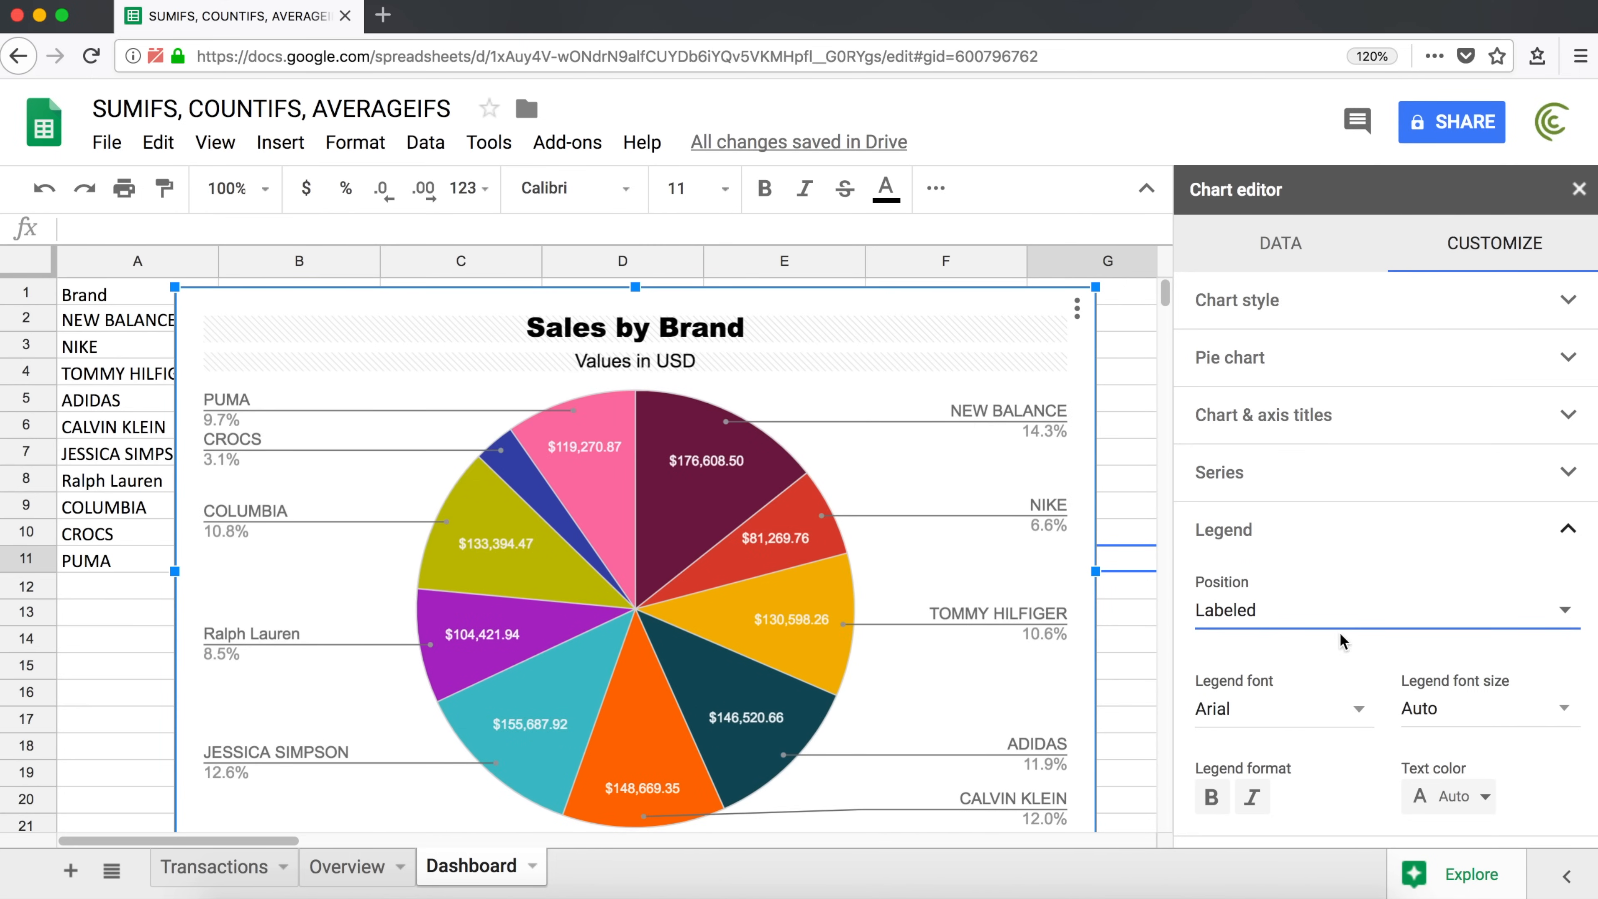
Keep Arial as the legend font, color the legend text dark gray, and close the chart editor.
click(1346, 716)
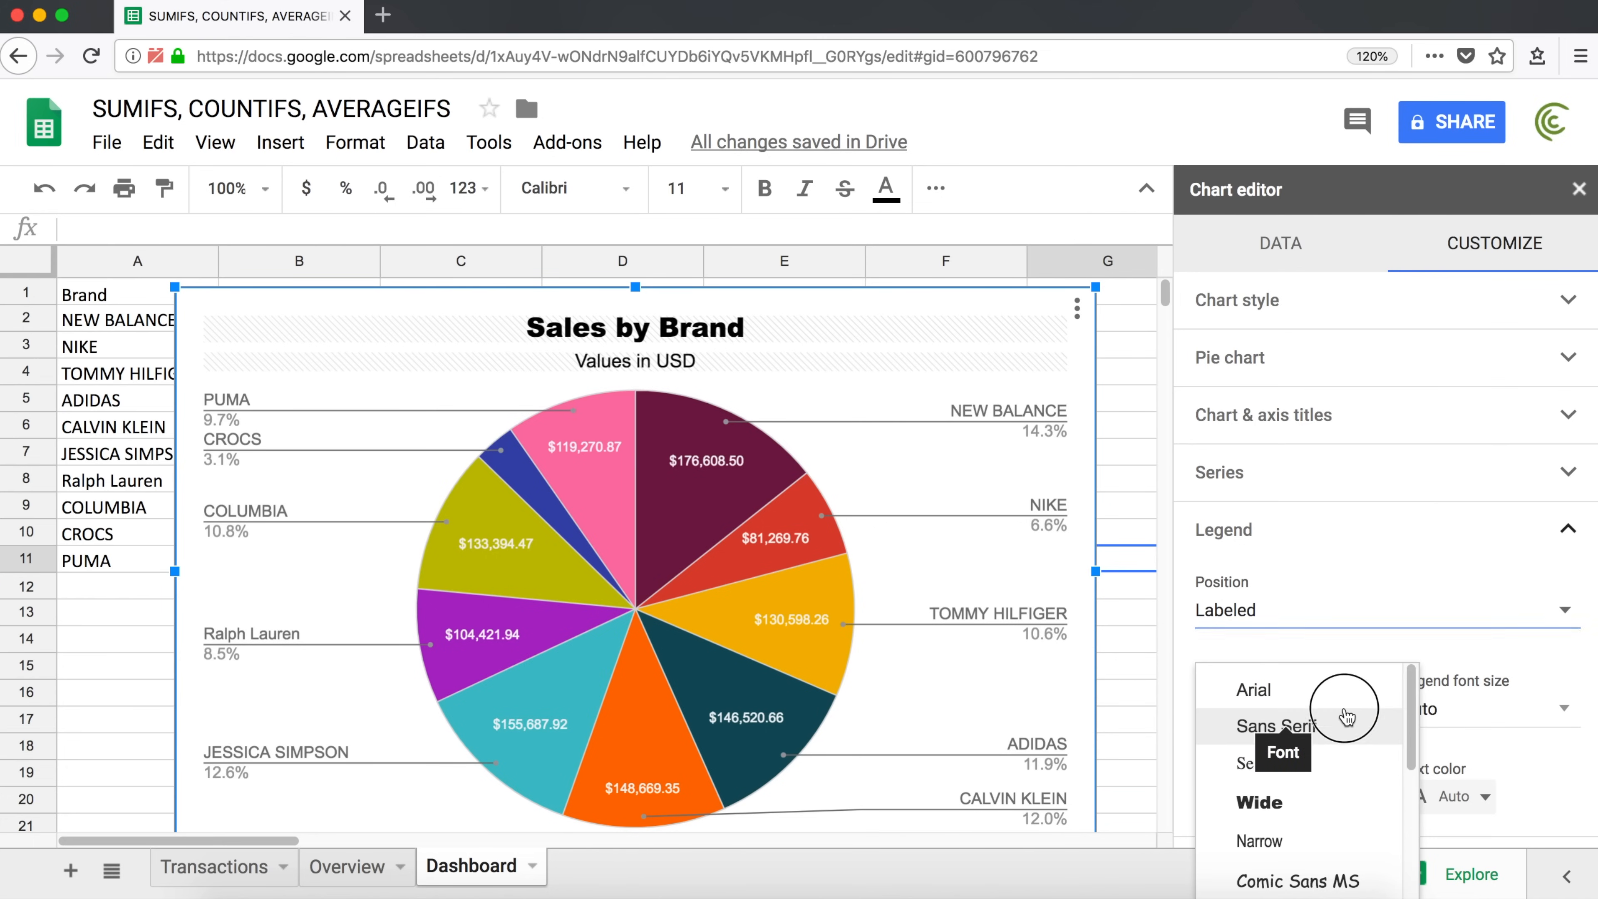
click(1317, 694)
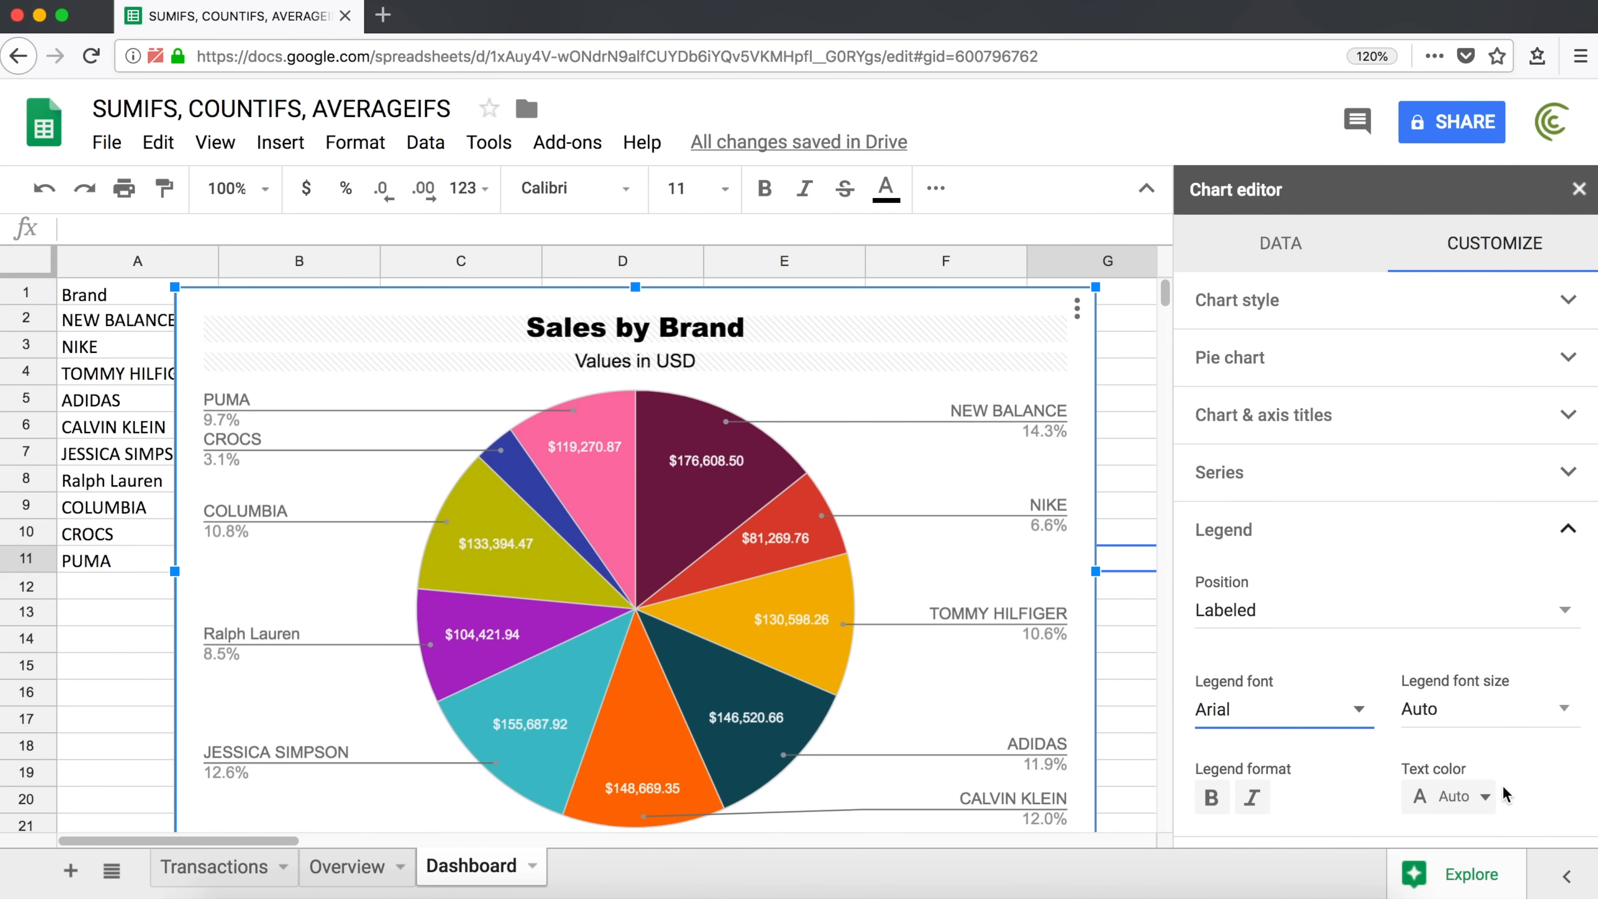
click(1483, 799)
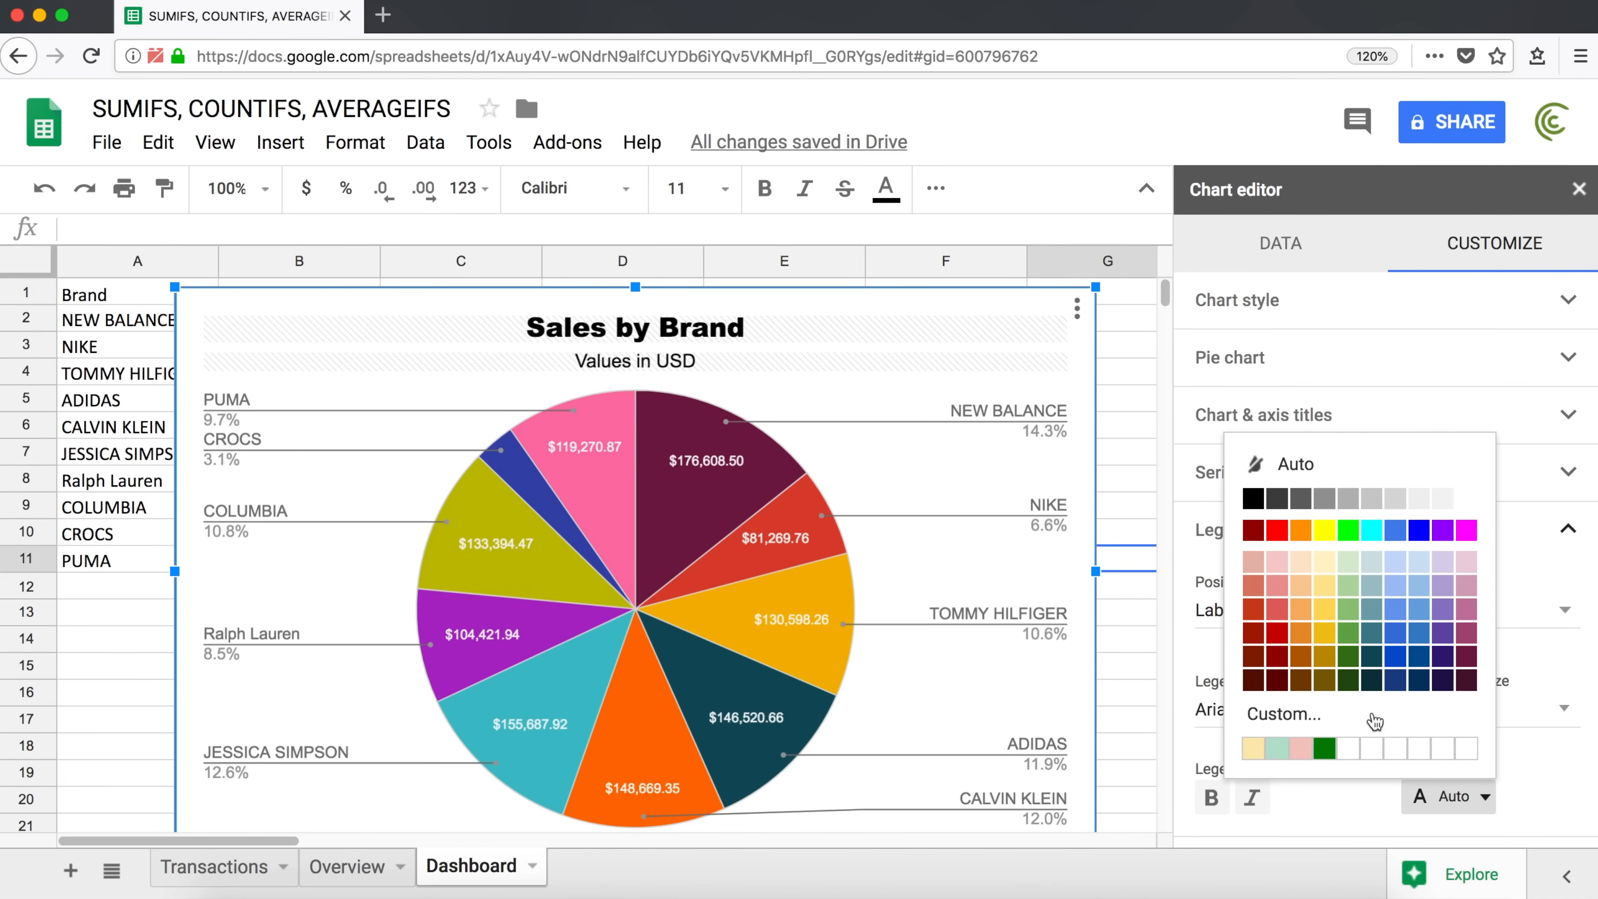
click(1301, 500)
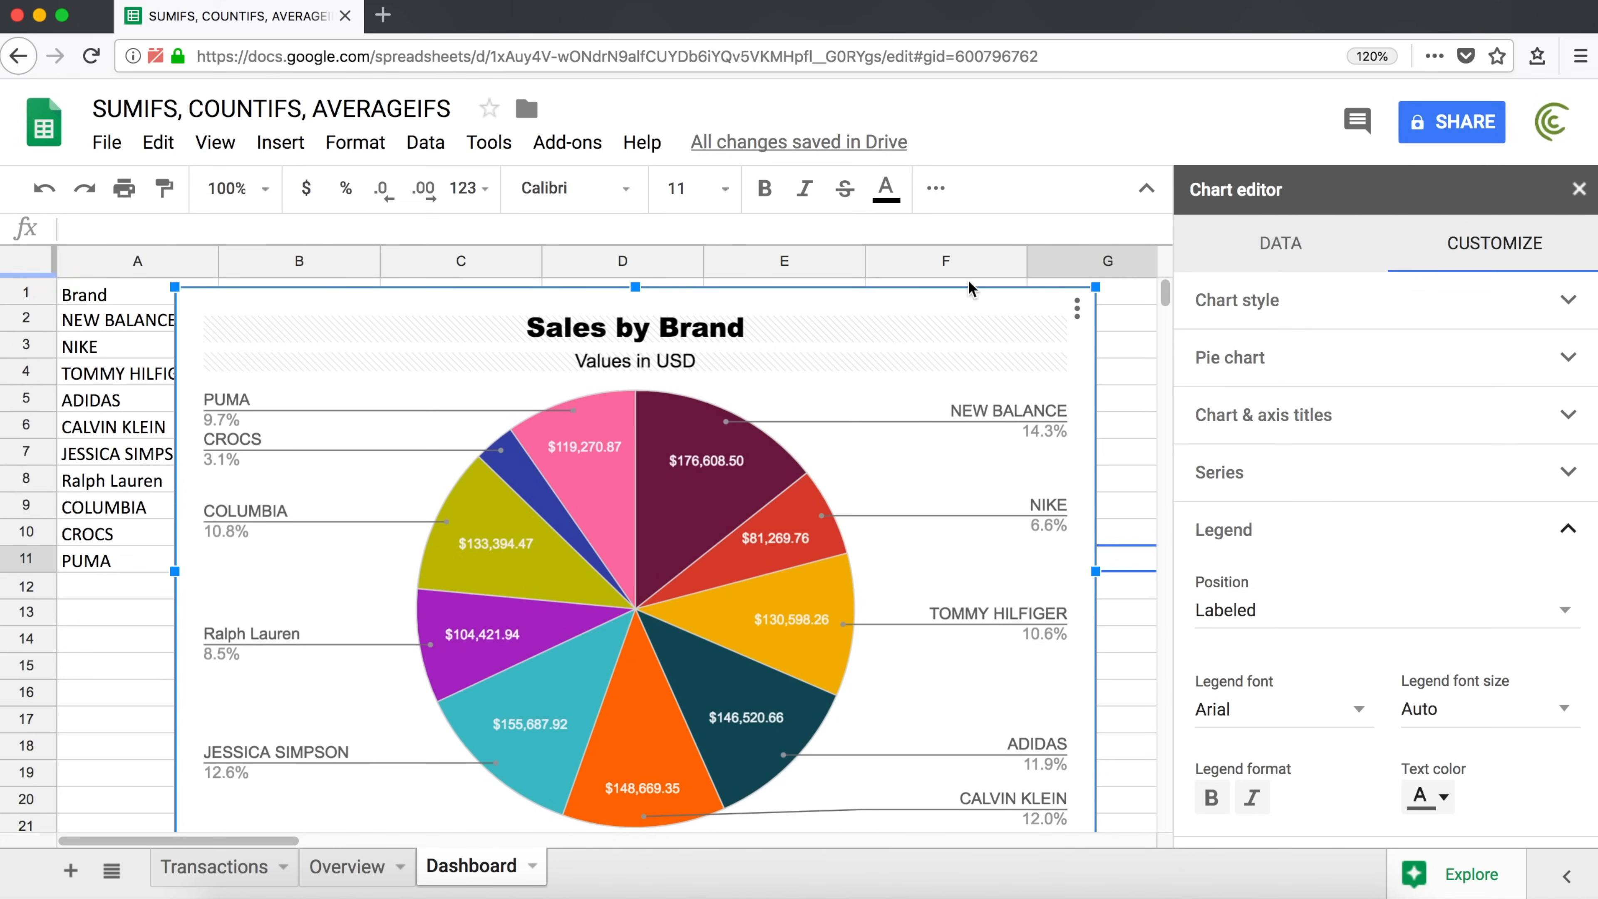
click(1107, 356)
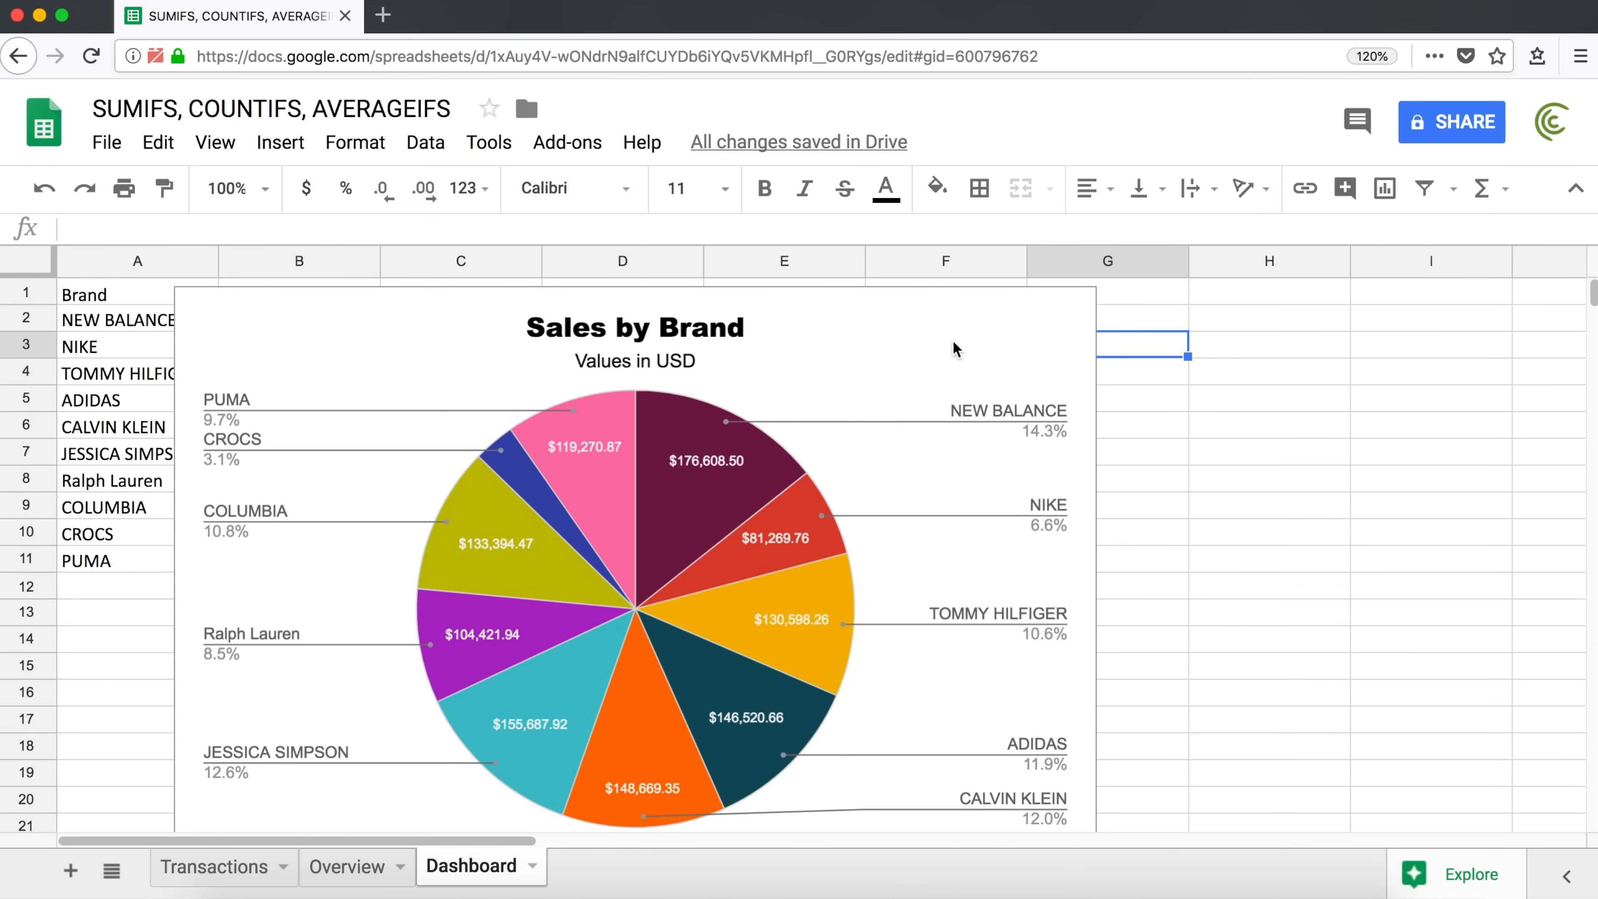
Move the pie chart to the right, off the Sales and Midwestern columns.
click(709, 478)
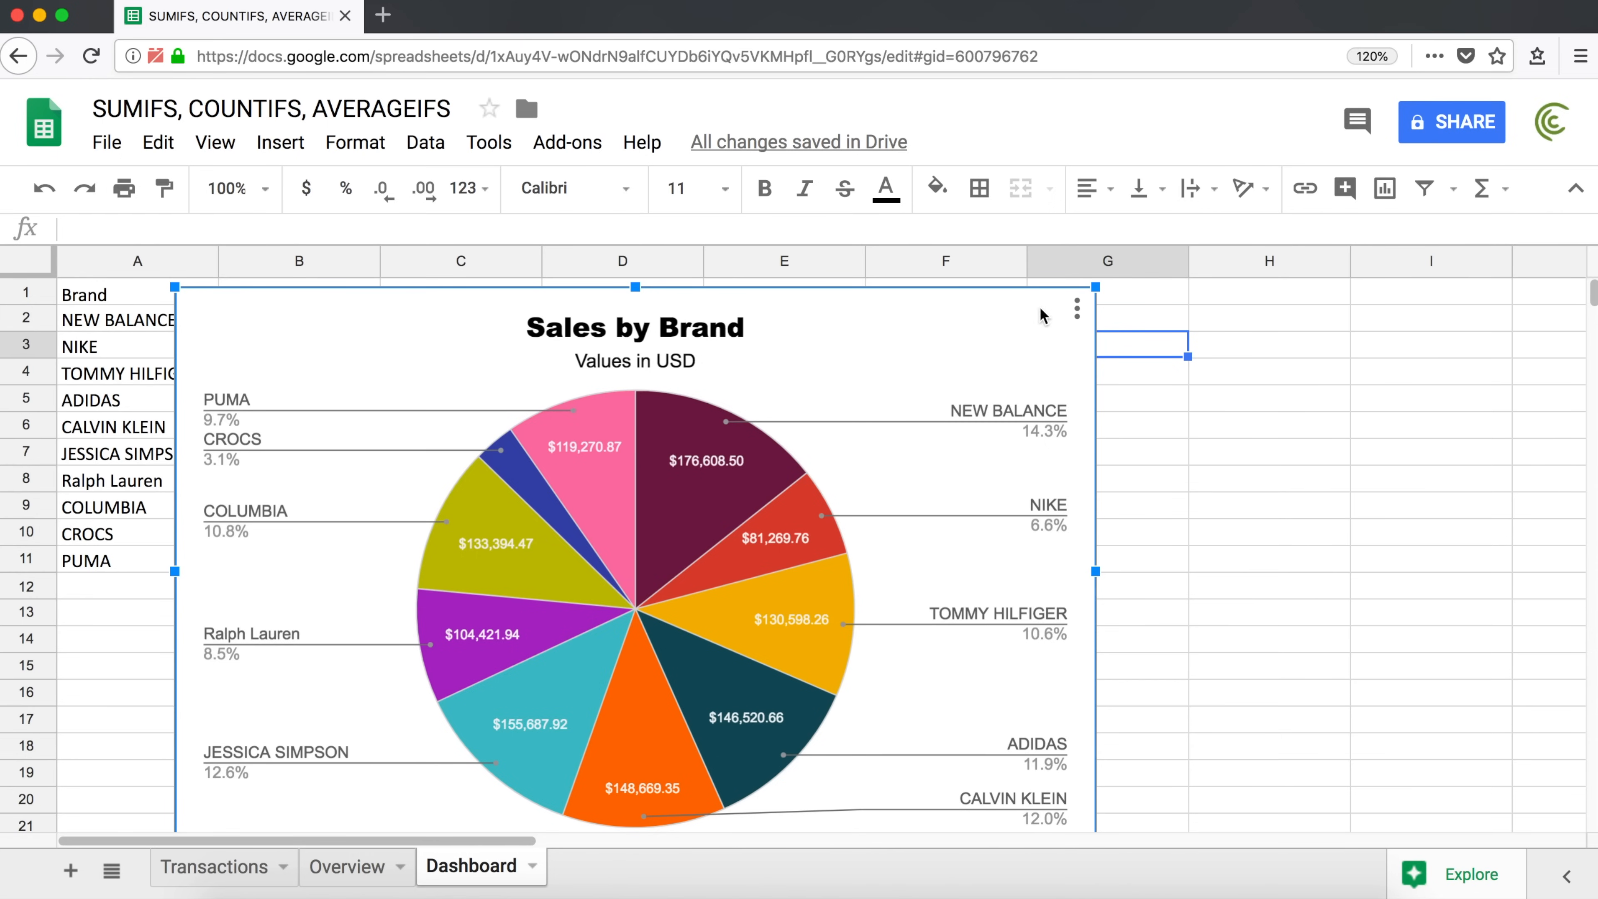
drag(377, 315, 743, 329)
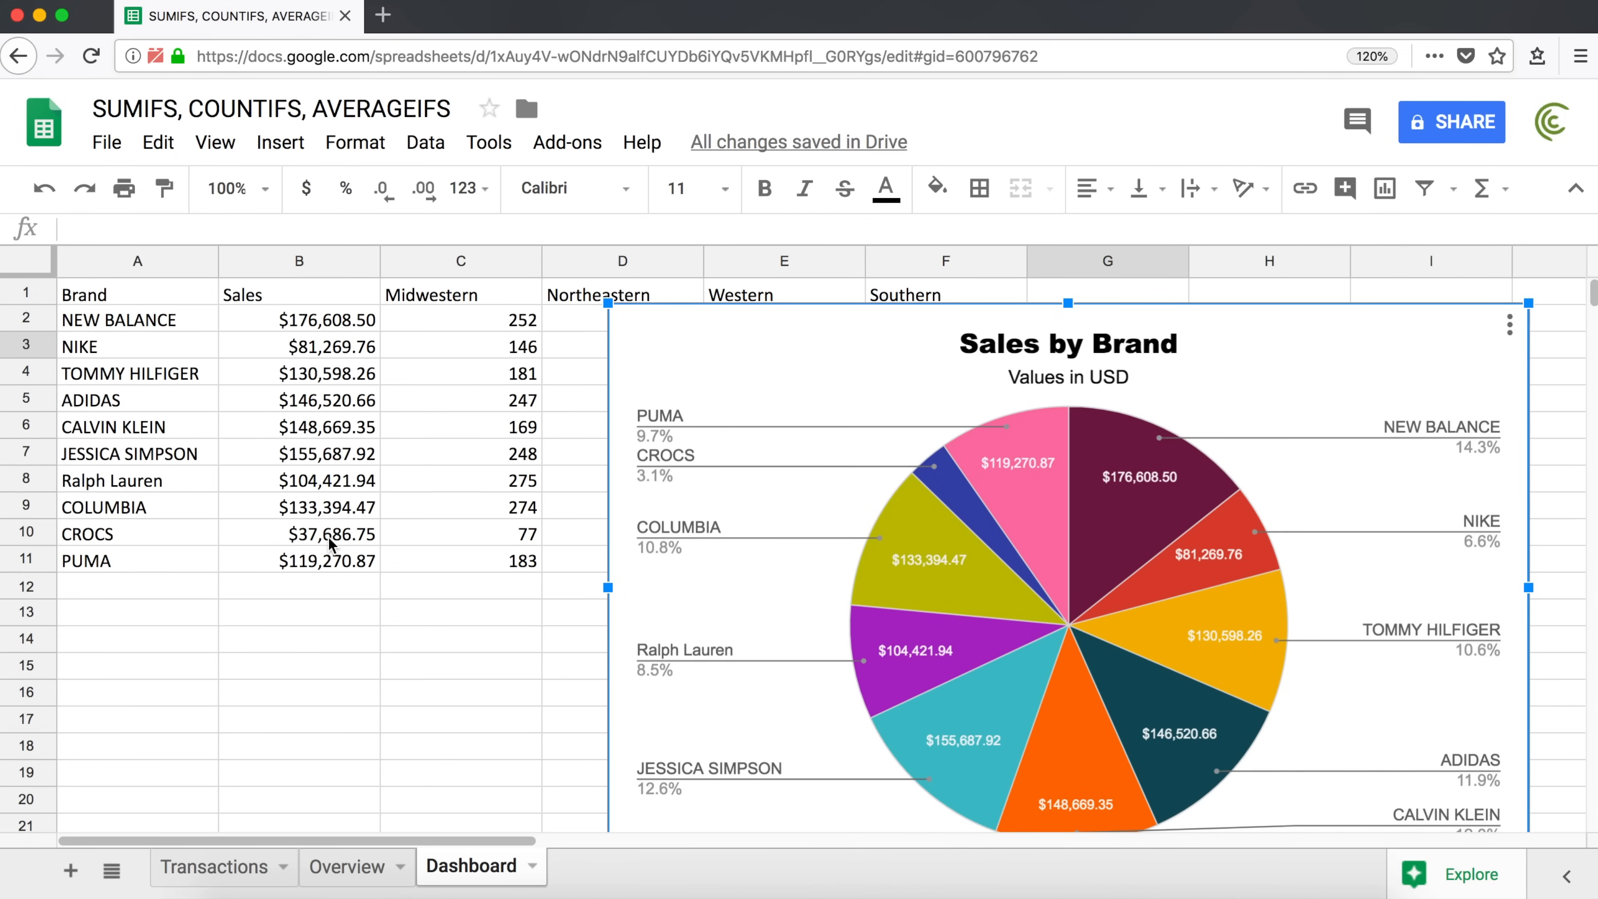
mouse_move(999, 507)
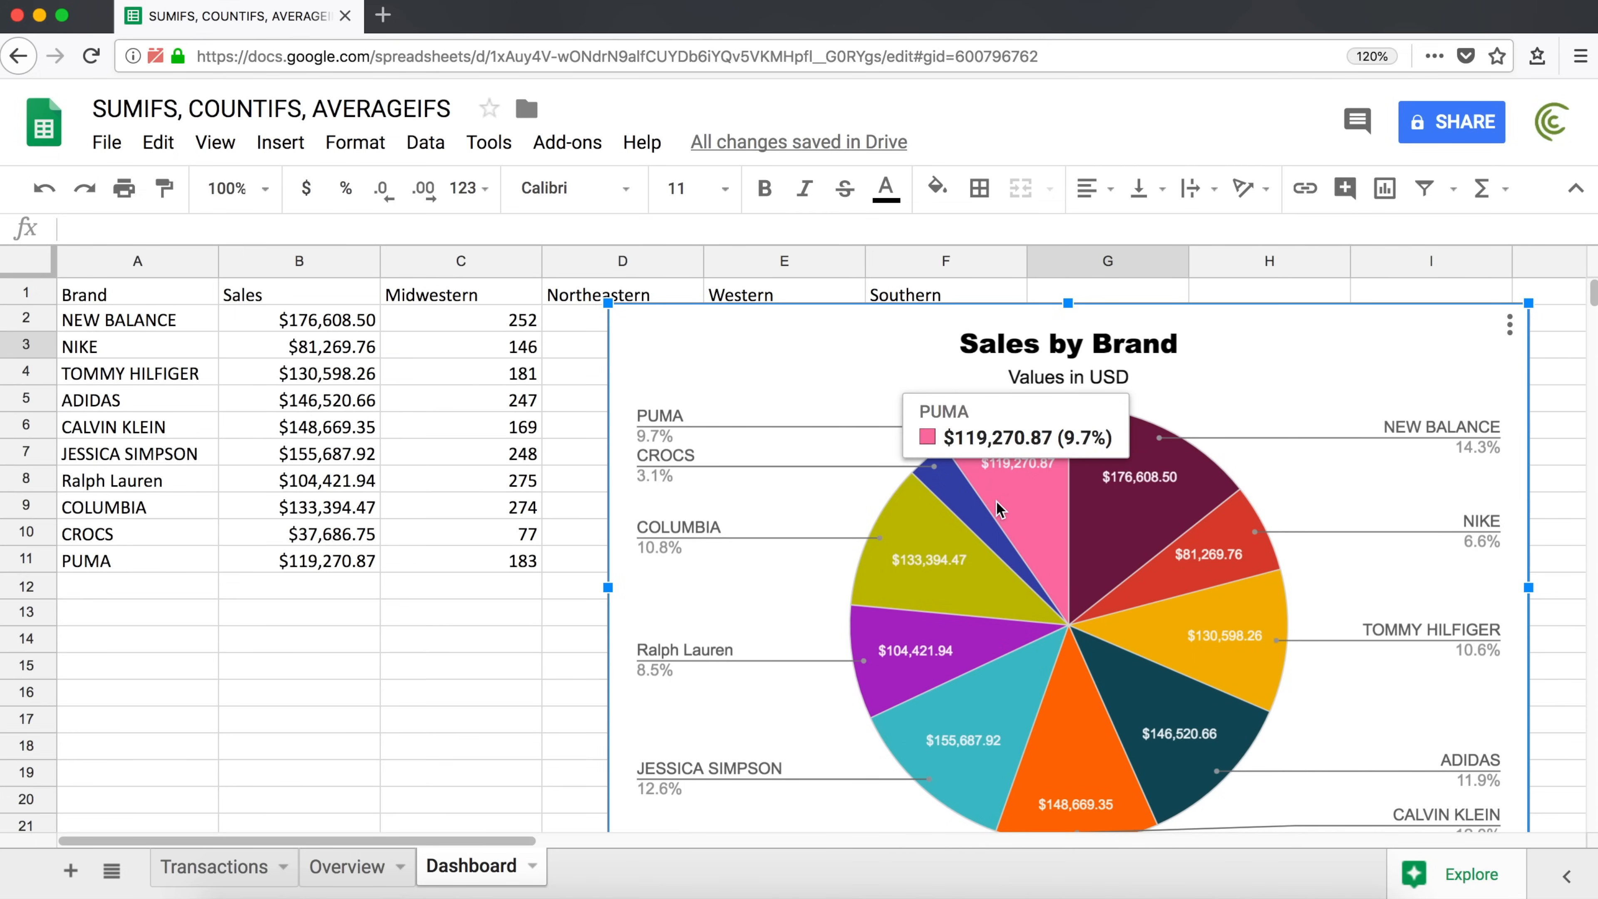
Try to reduce the Sales values in B2:B11 by two decimal places.
click(303, 325)
drag(302, 347, 305, 562)
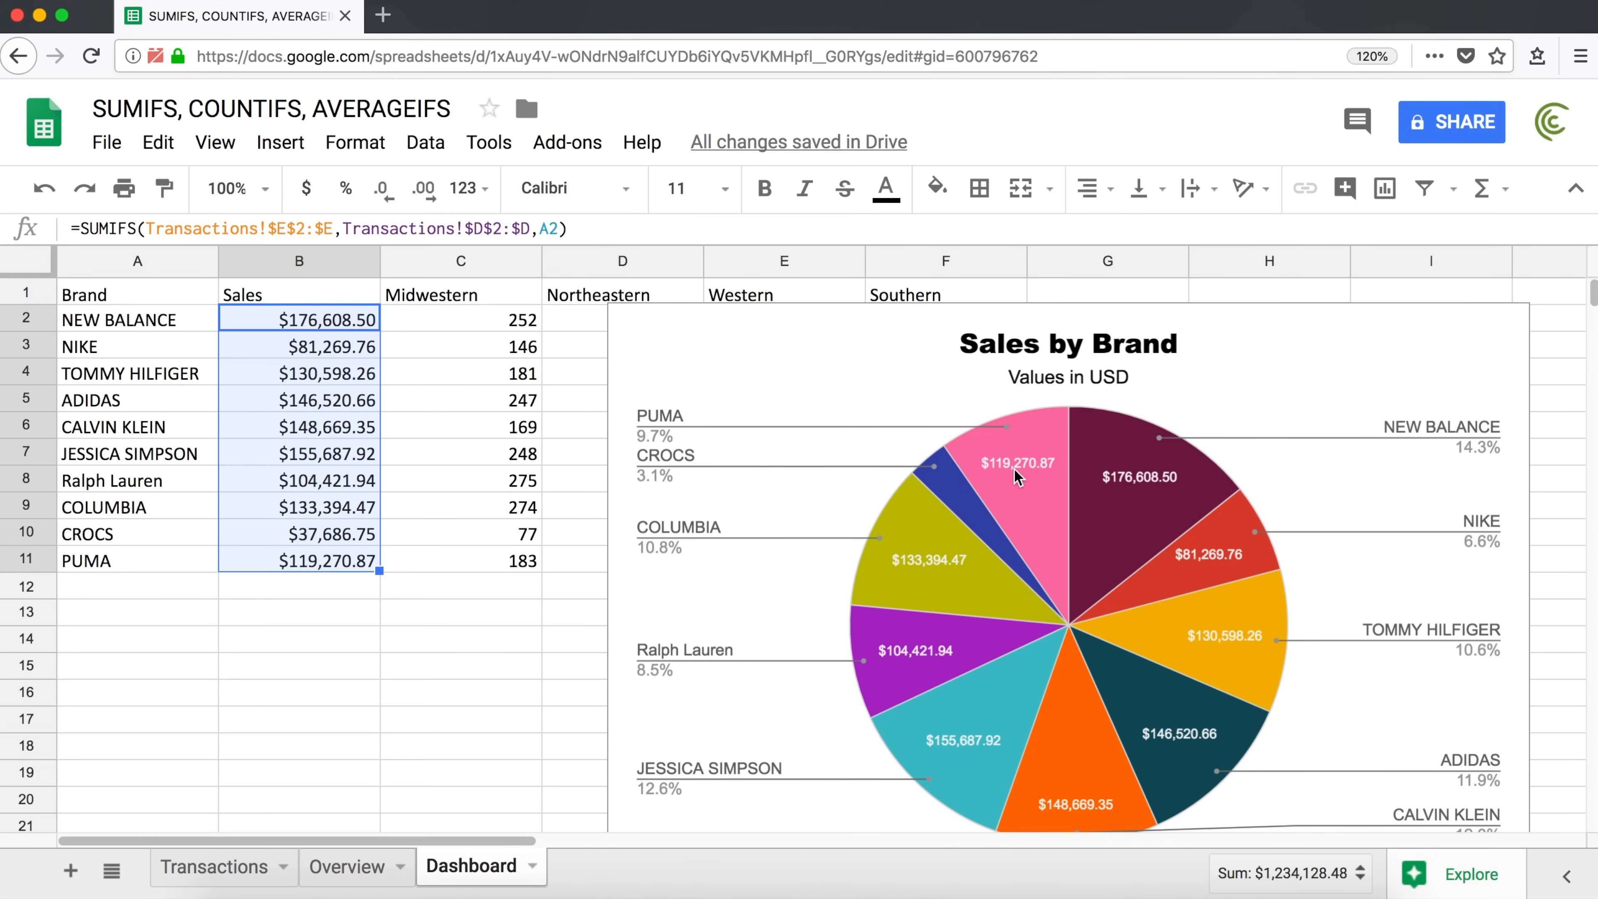
drag(340, 322, 324, 562)
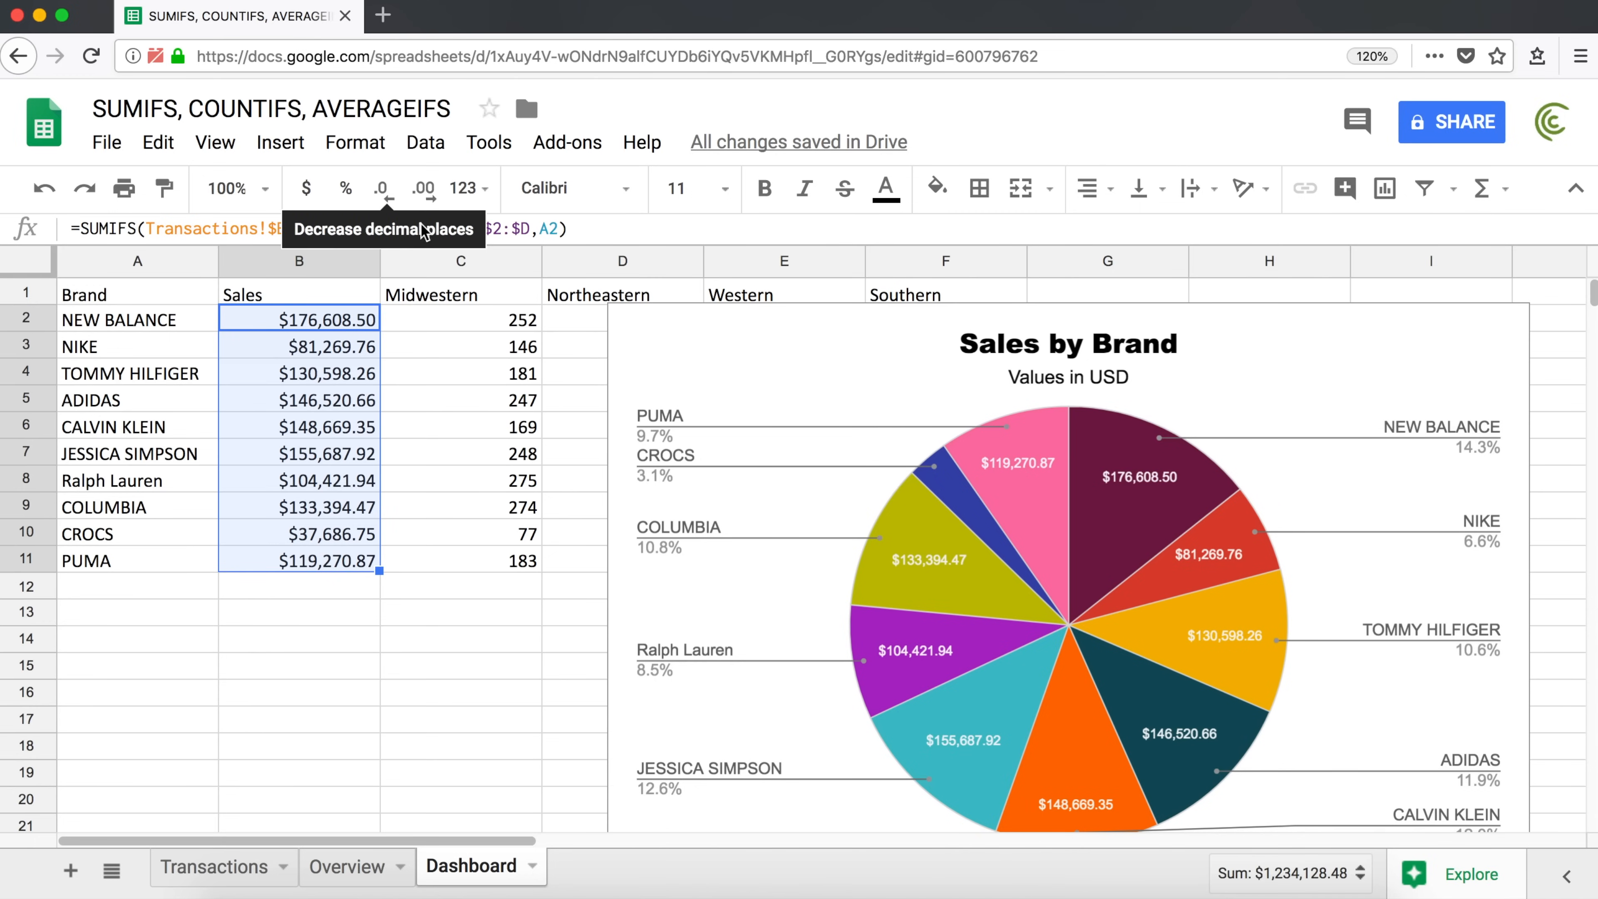
click(383, 189)
click(383, 189)
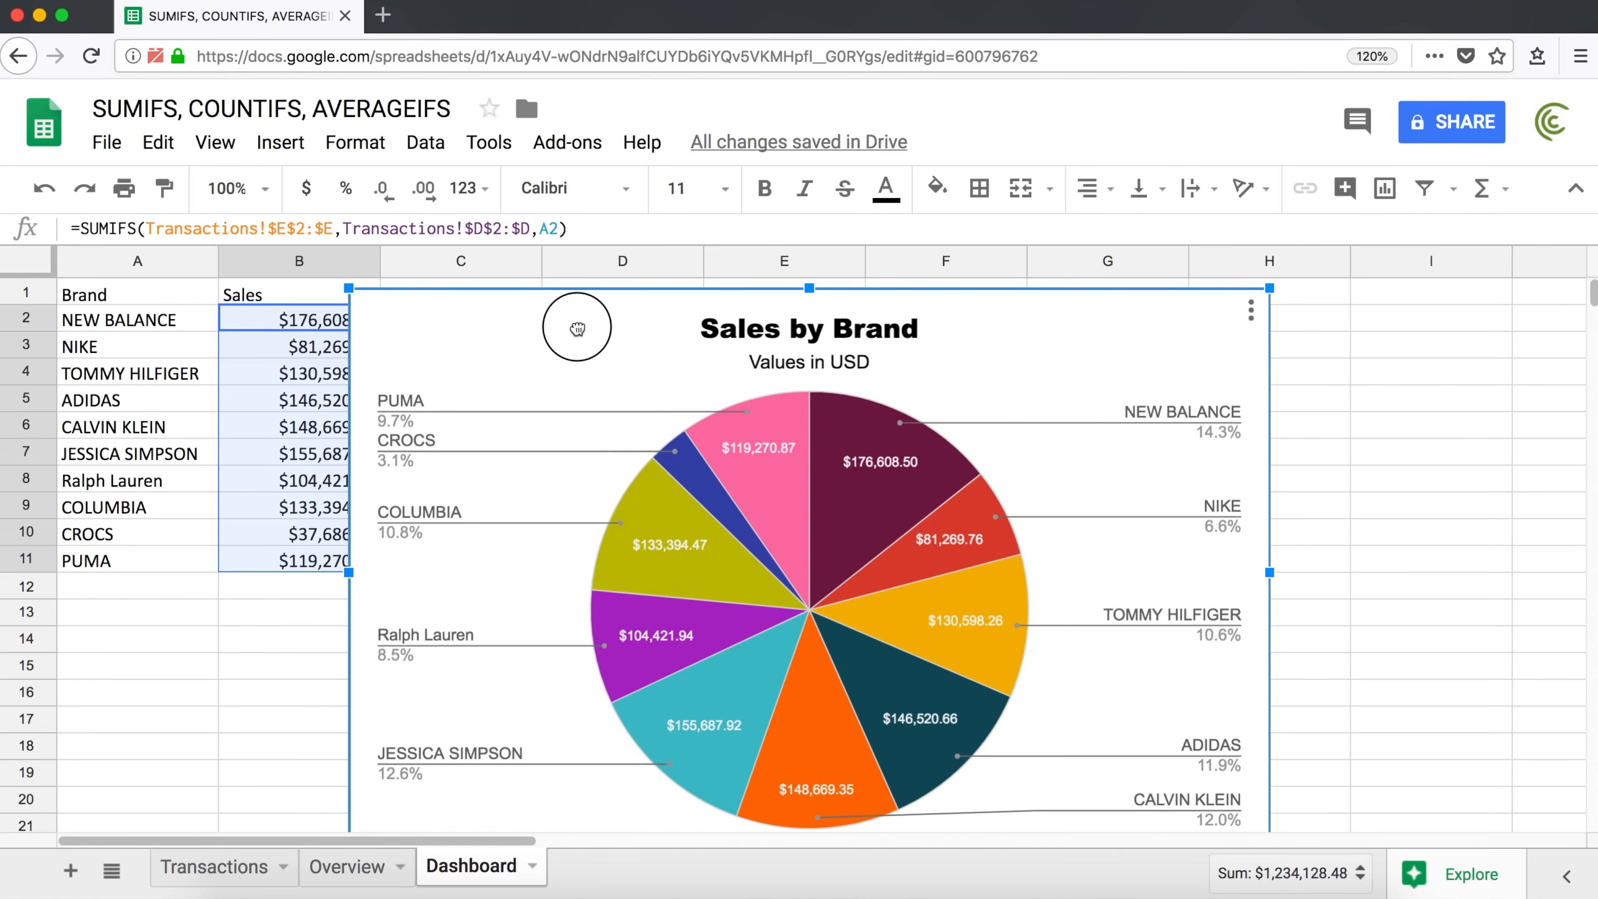
Reposition the pie chart so its left edge sits just right of the Sales column.
drag(577, 328, 544, 327)
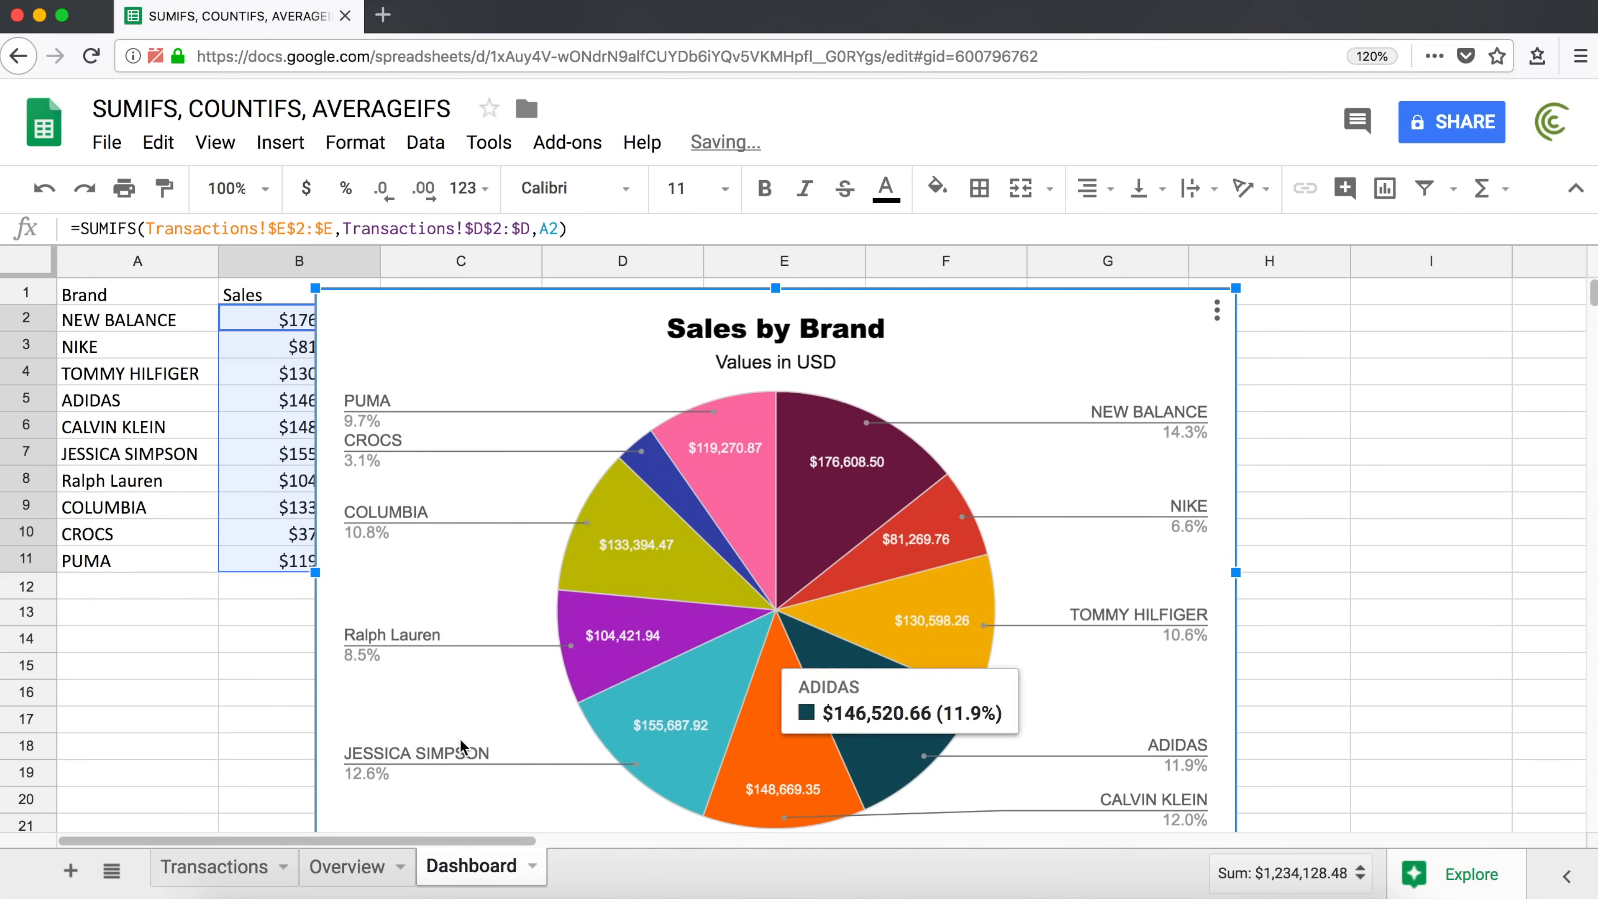
drag(525, 305, 958, 322)
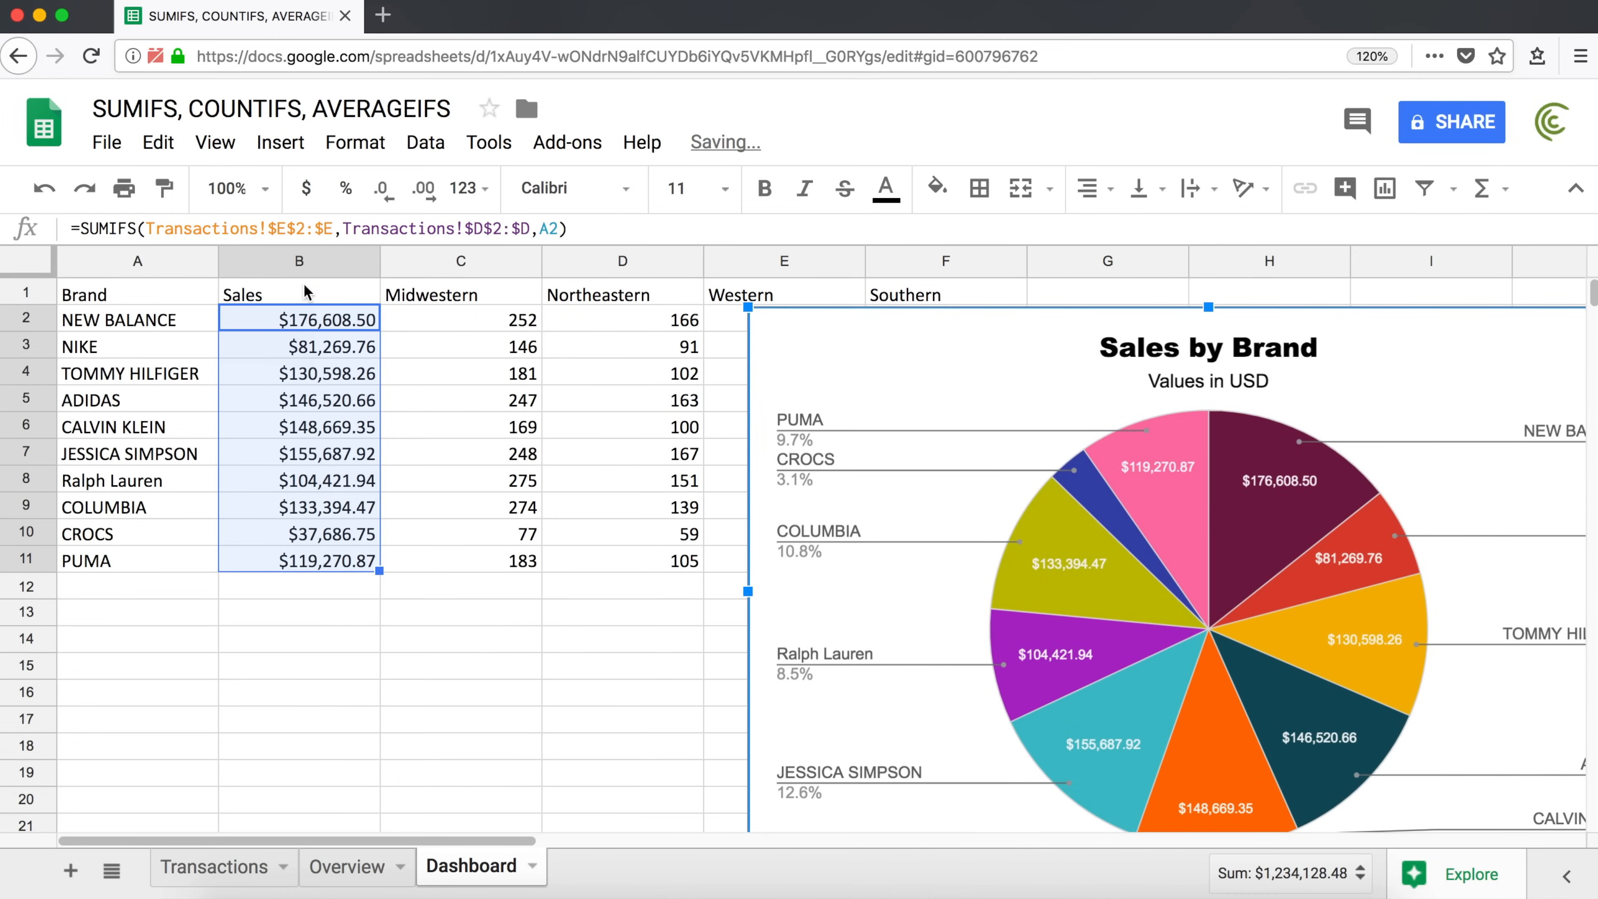
drag(914, 346, 571, 321)
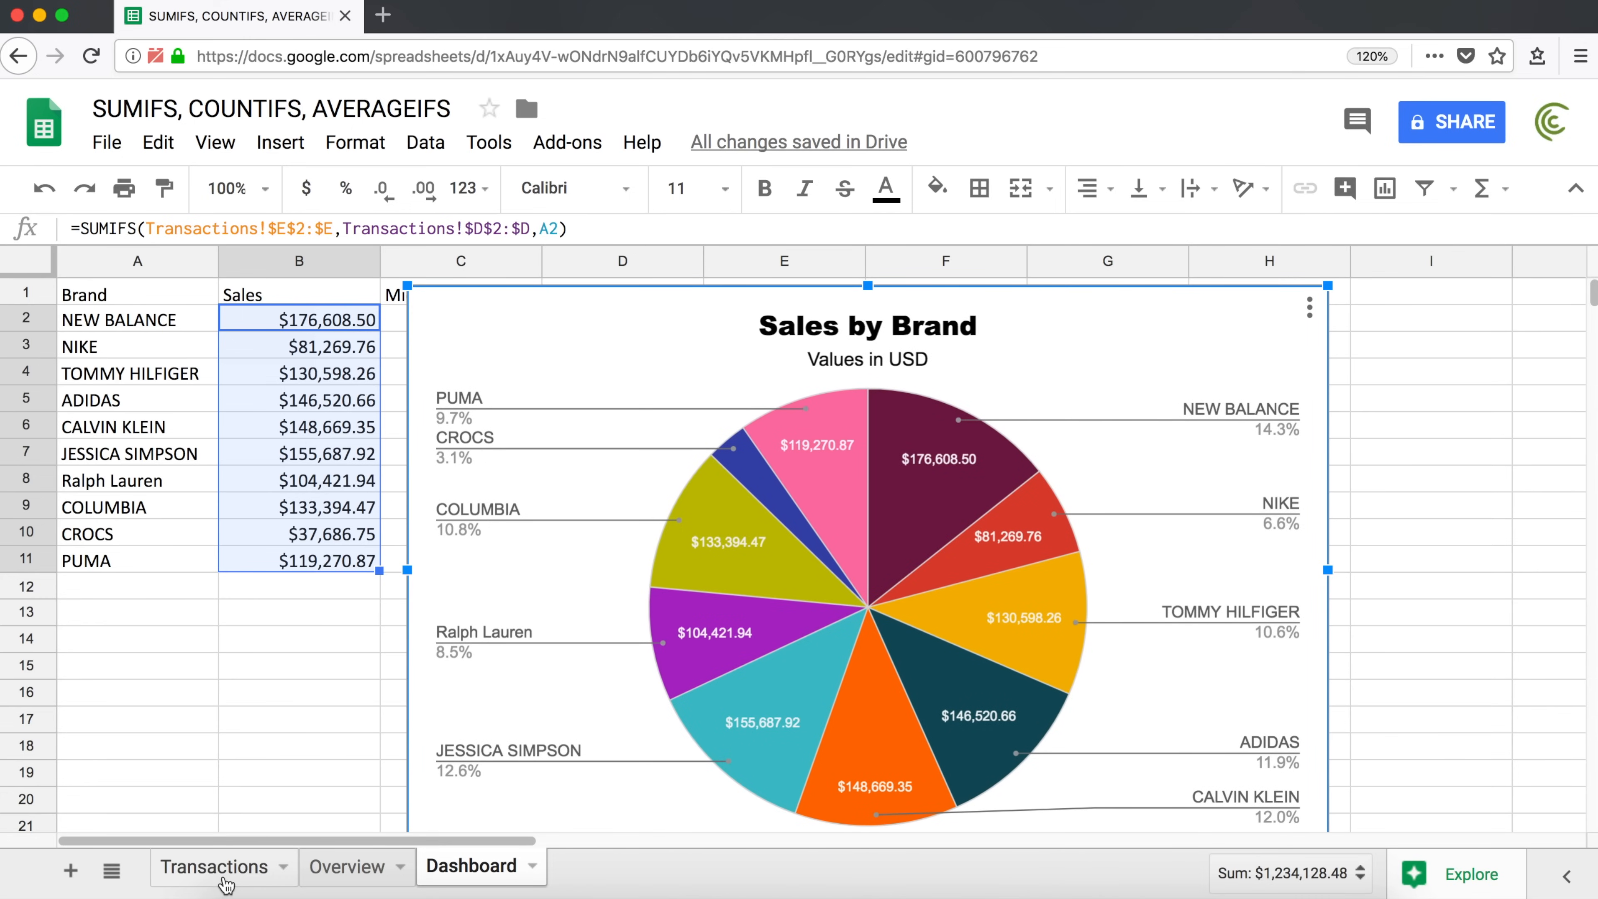
Open the Transactions sheet at its first row and examine the Brand and Sales columns.
click(221, 877)
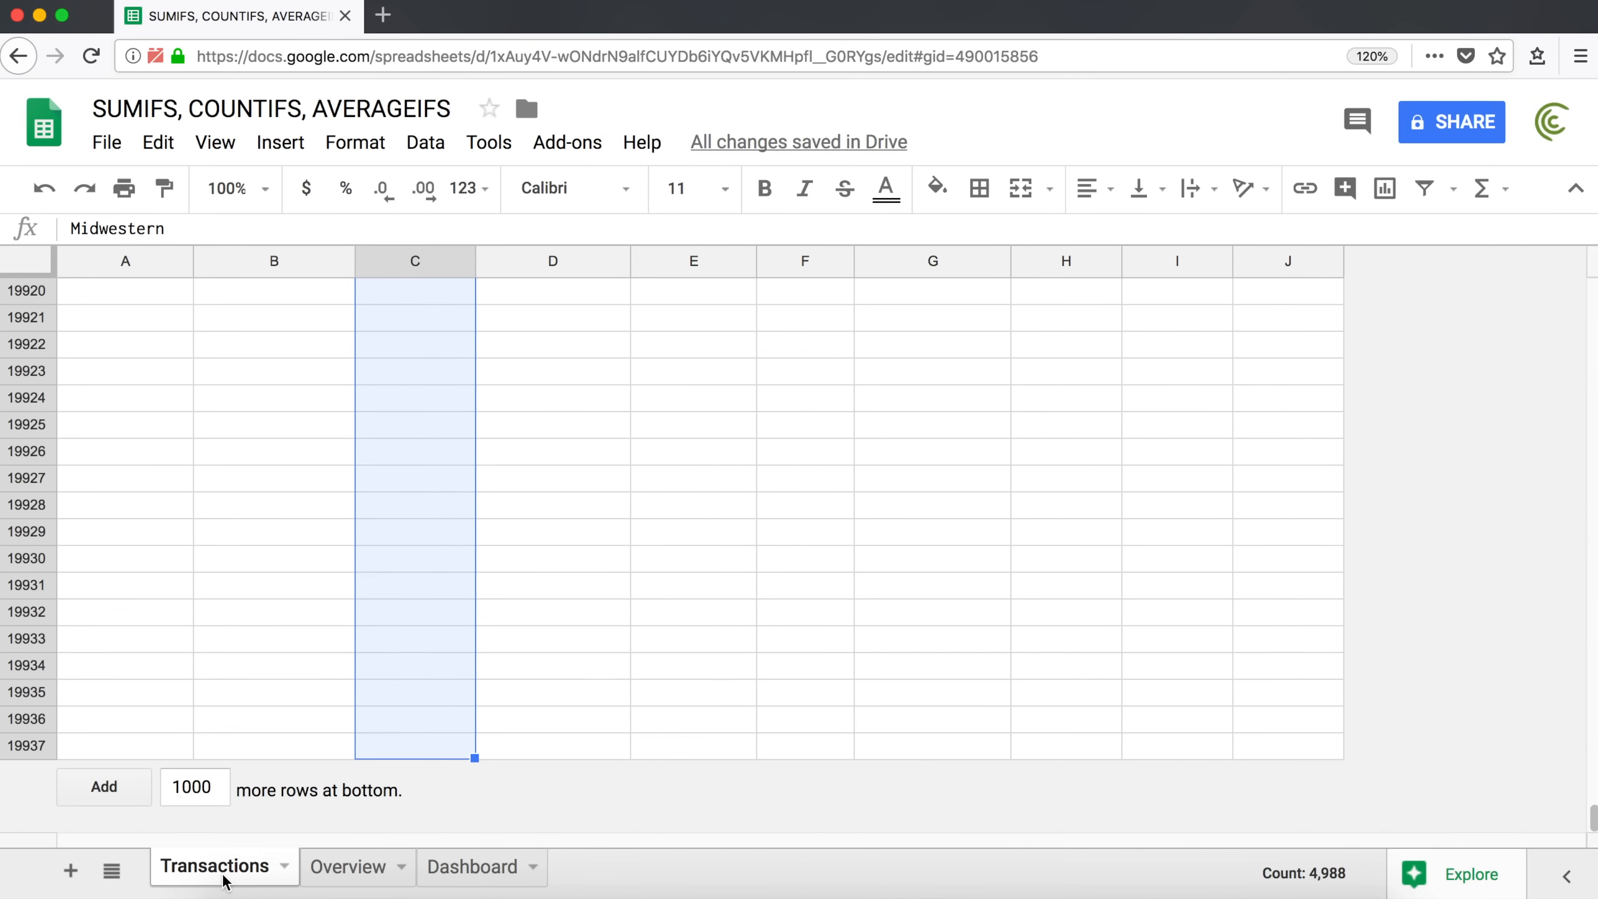
click(553, 478)
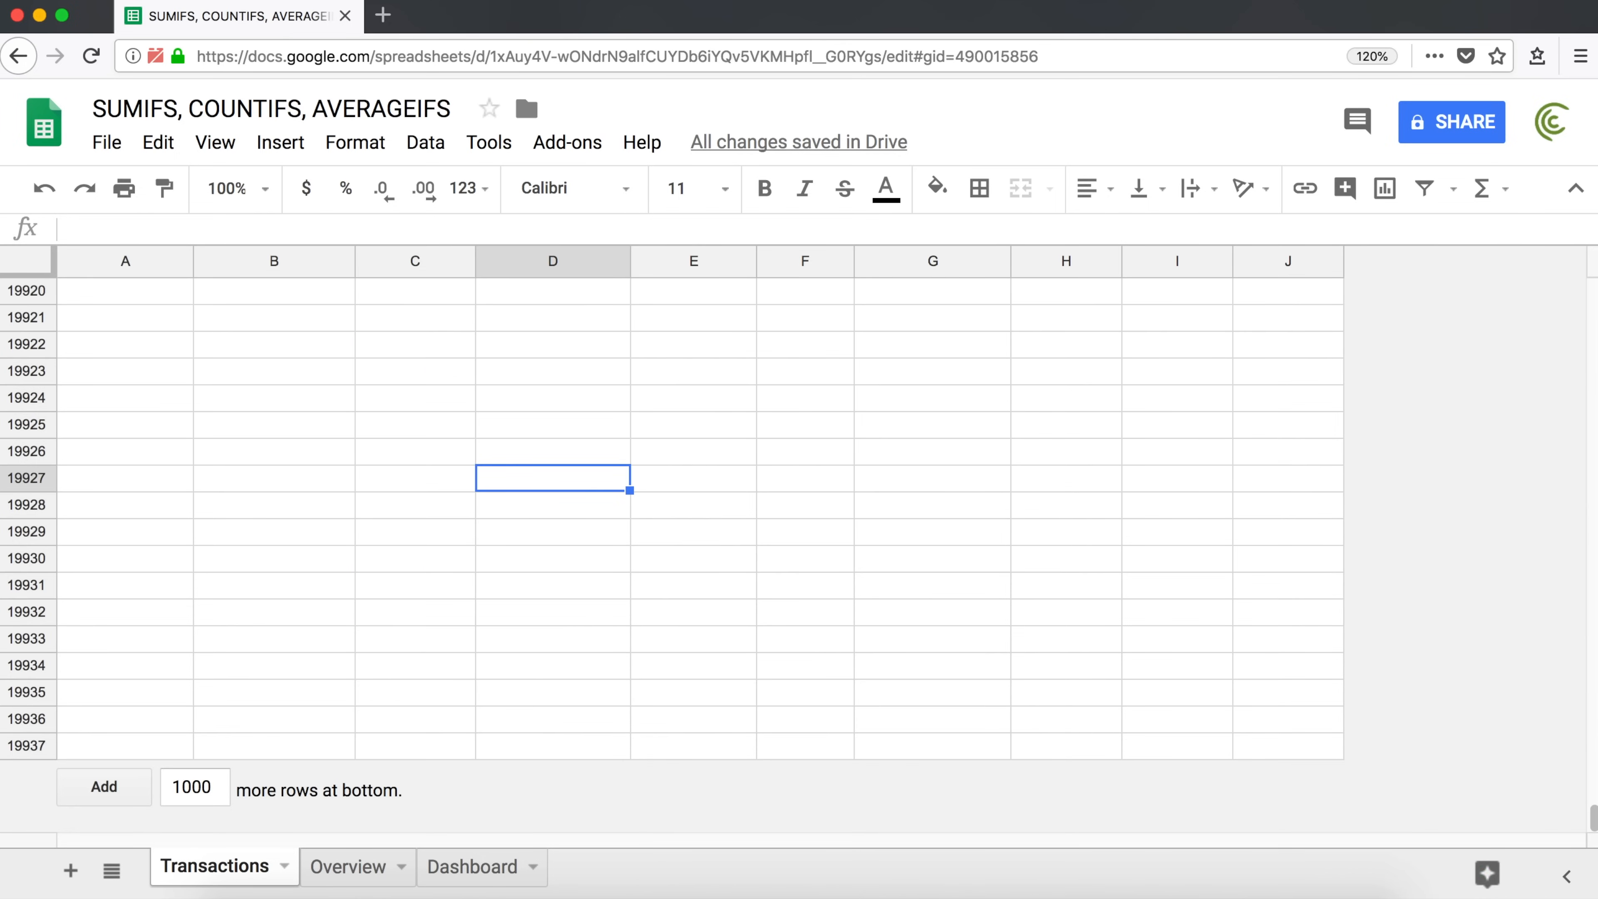
key(super+Up)
key(super+Up)
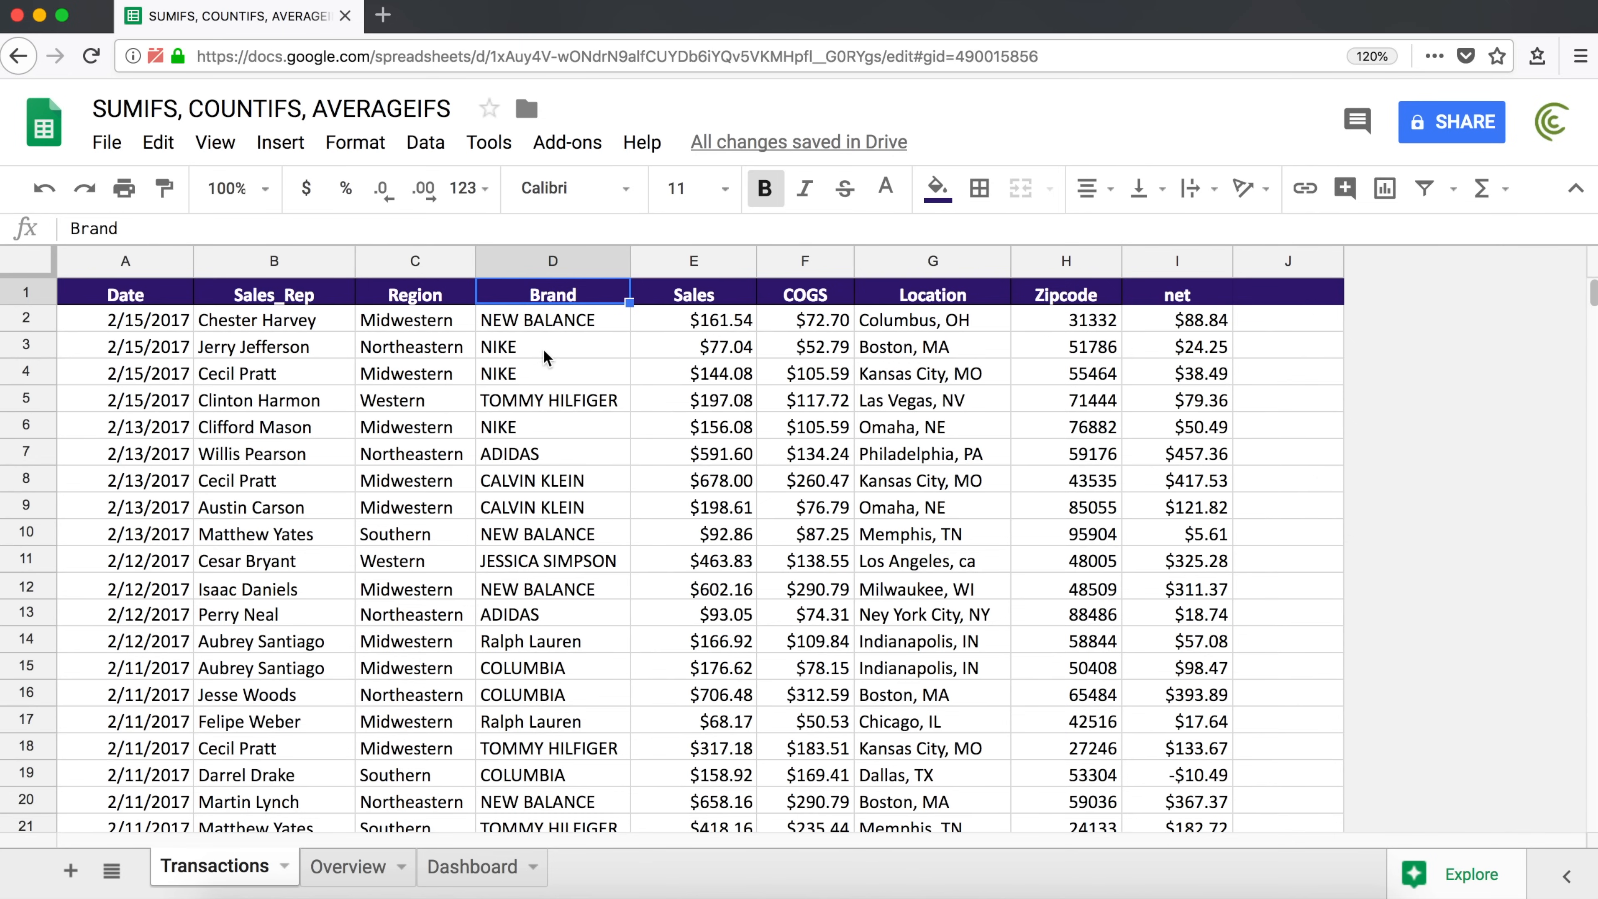
drag(541, 321, 542, 582)
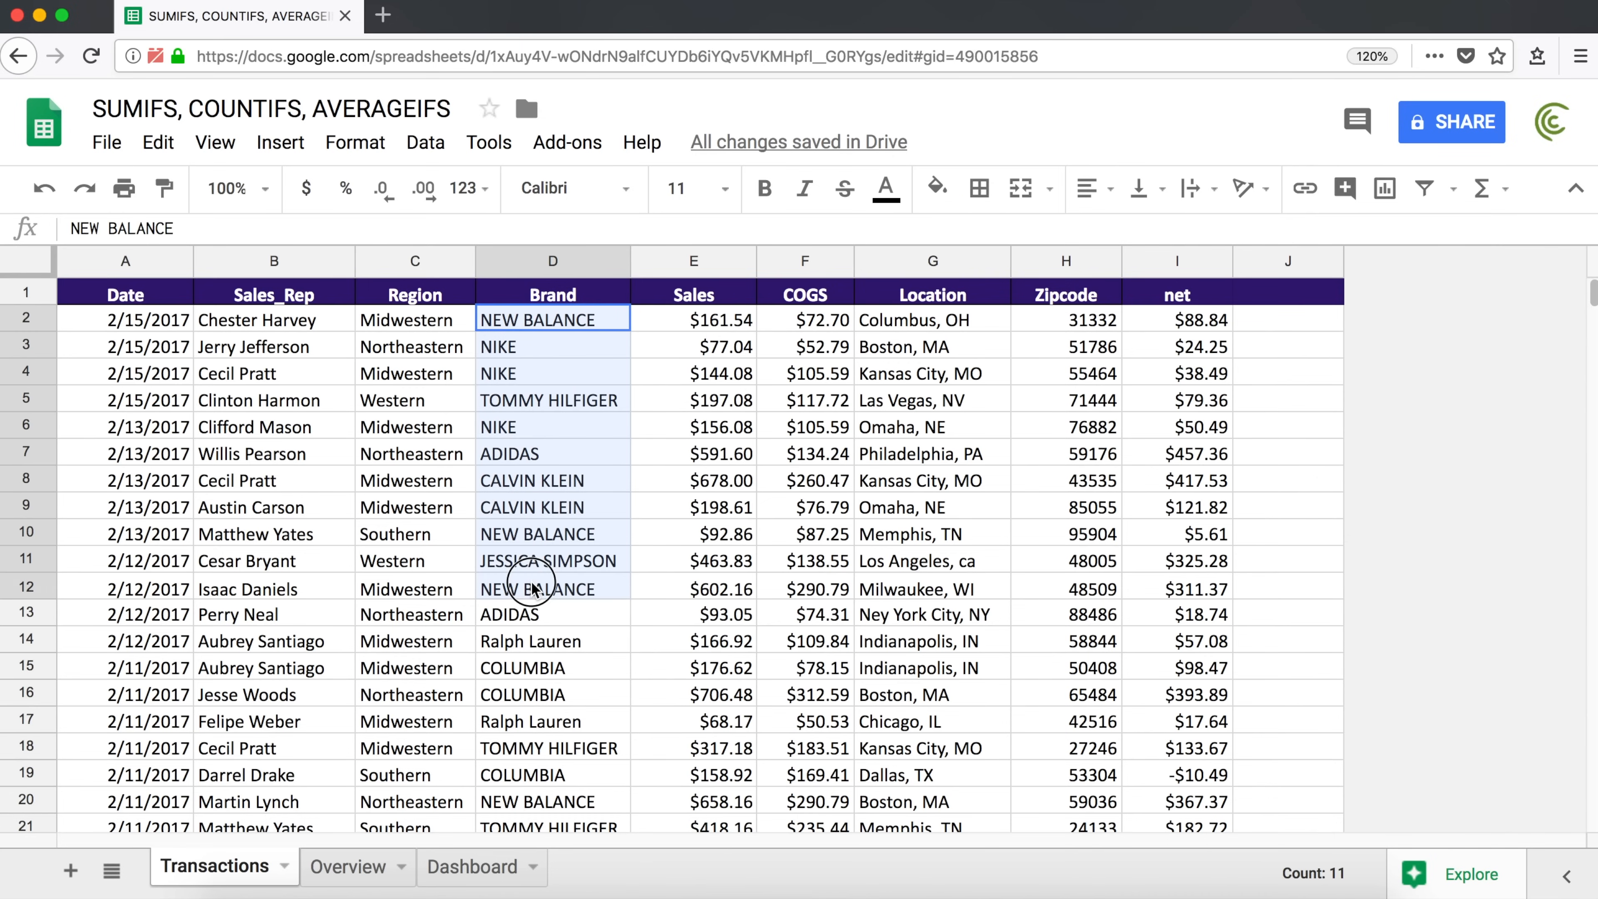
drag(701, 318, 685, 488)
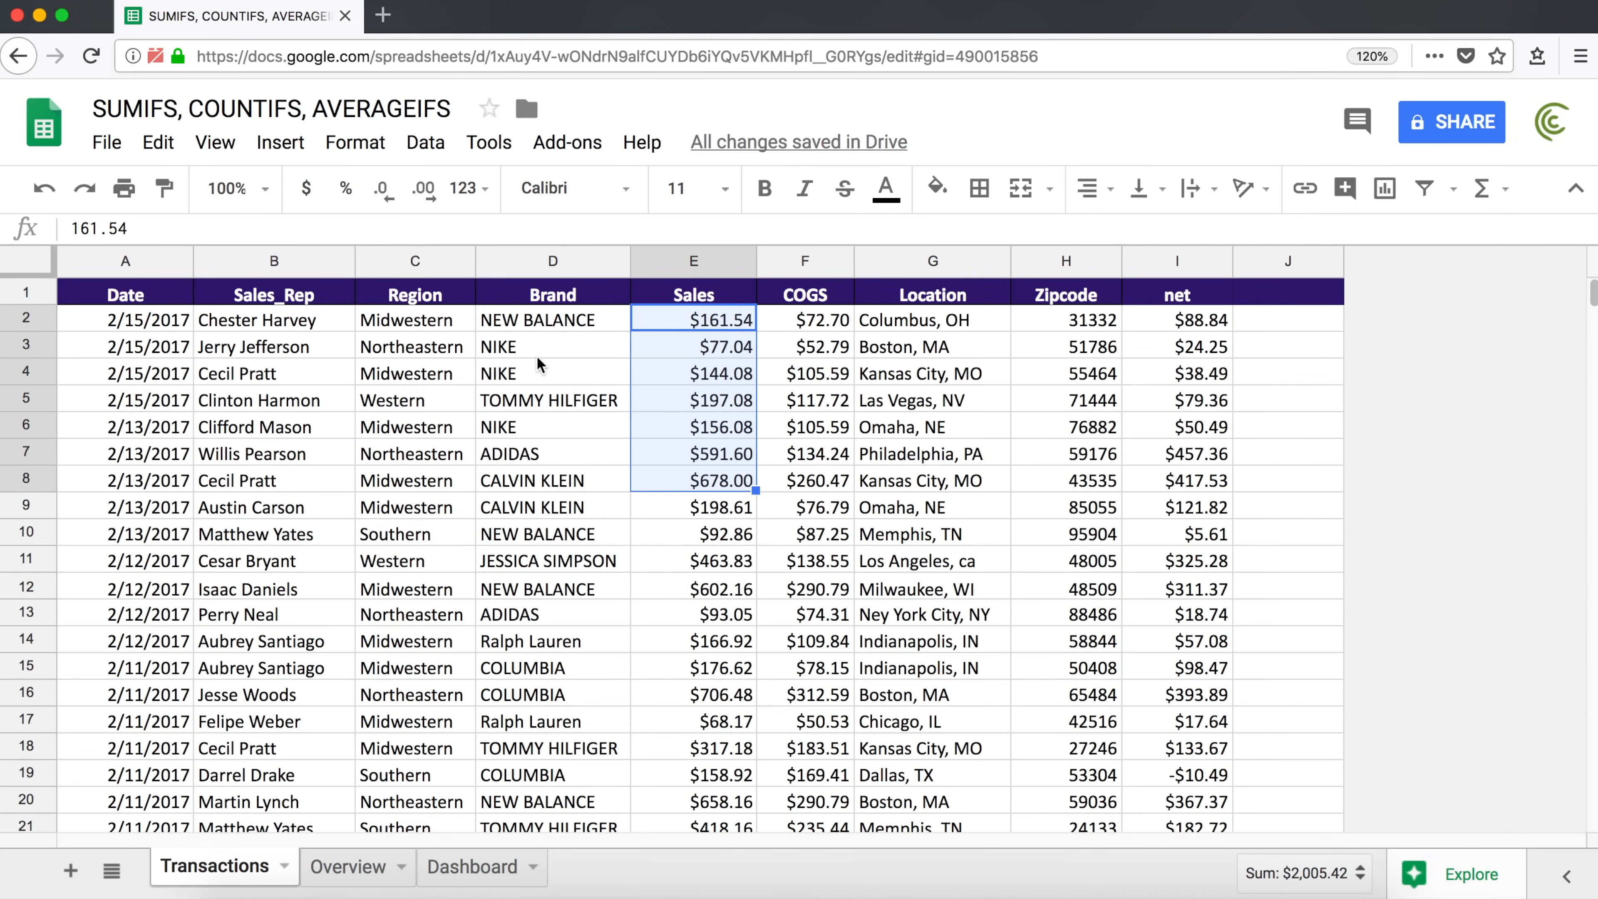
Examine the repeated NIKE entries with their sales amounts, plus the NEW BALANCE entry and Brand header.
click(512, 352)
click(512, 372)
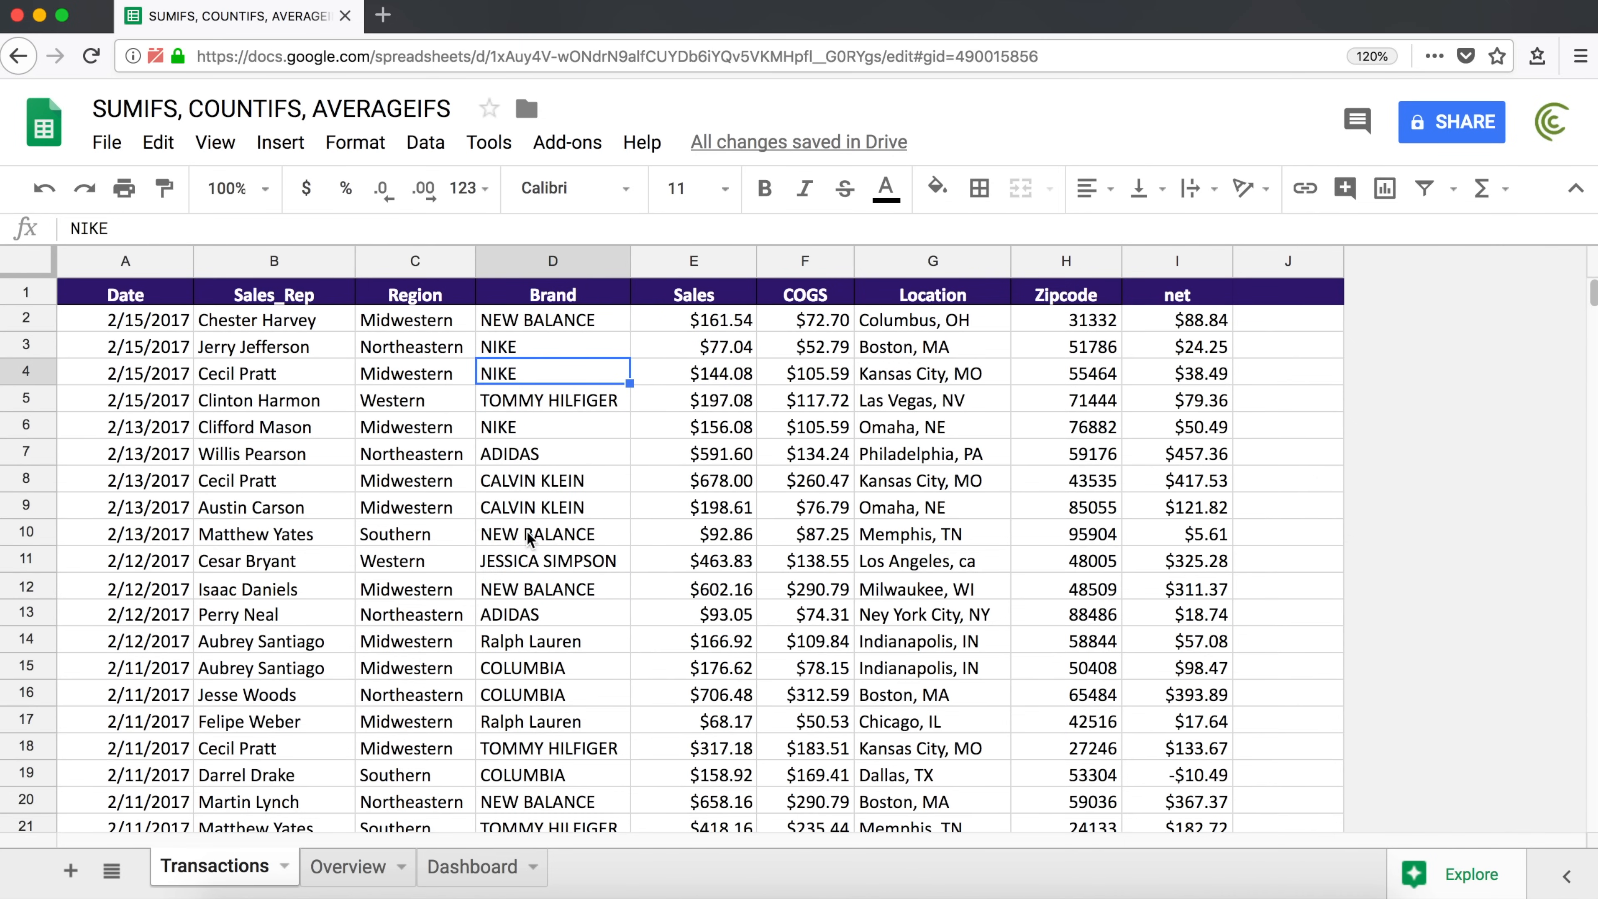
scroll(591, 658, down, 5)
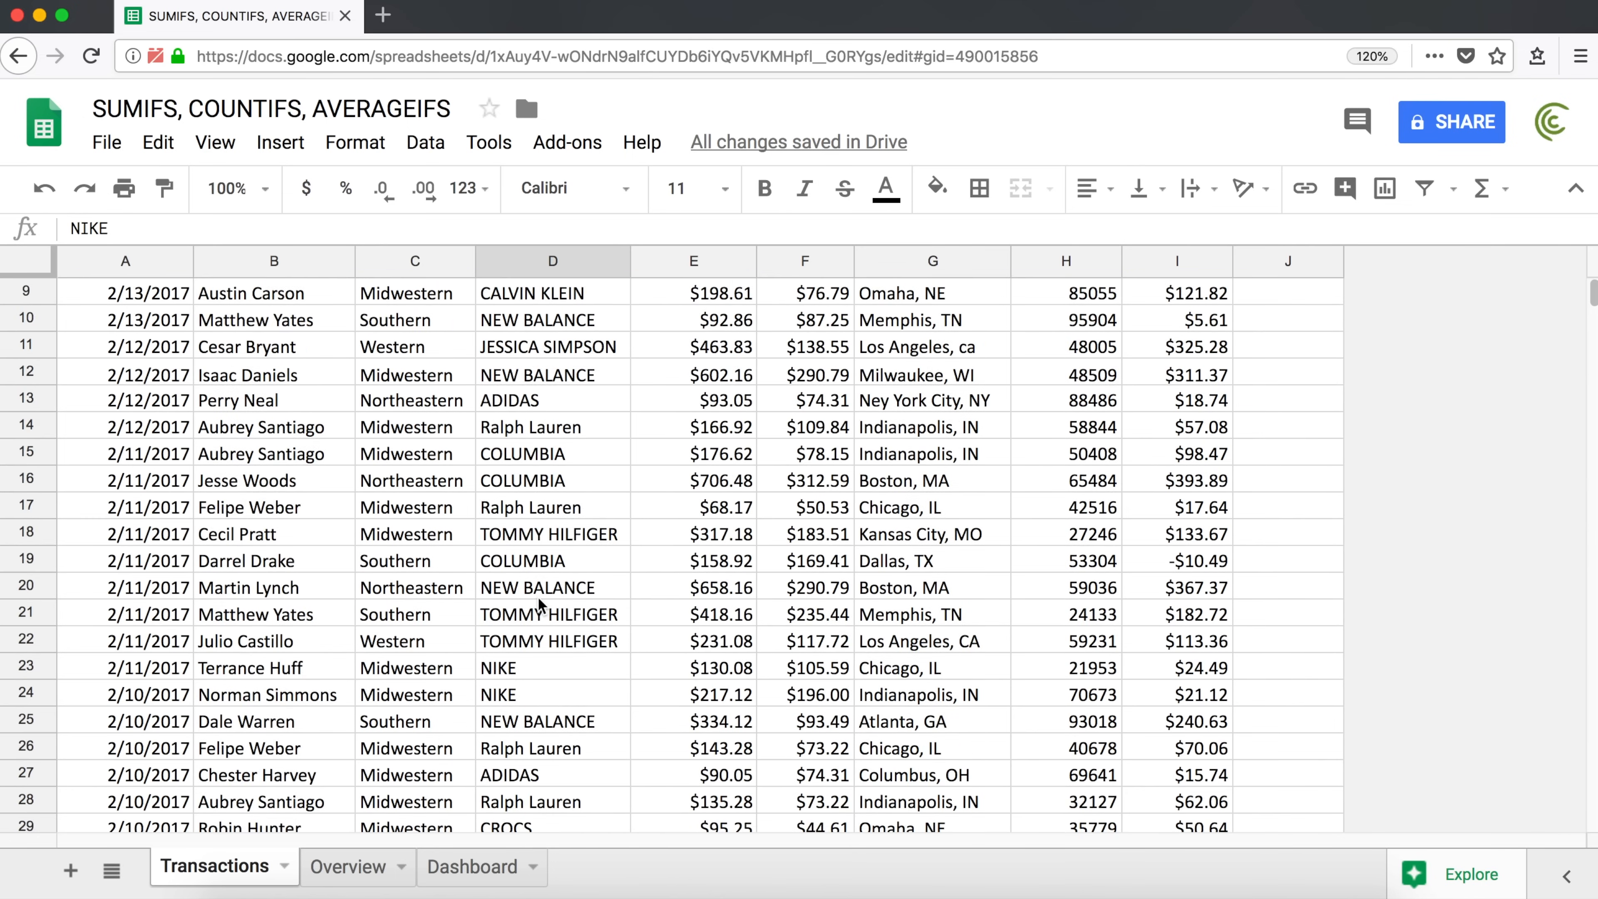
scroll(536, 616, up, 5)
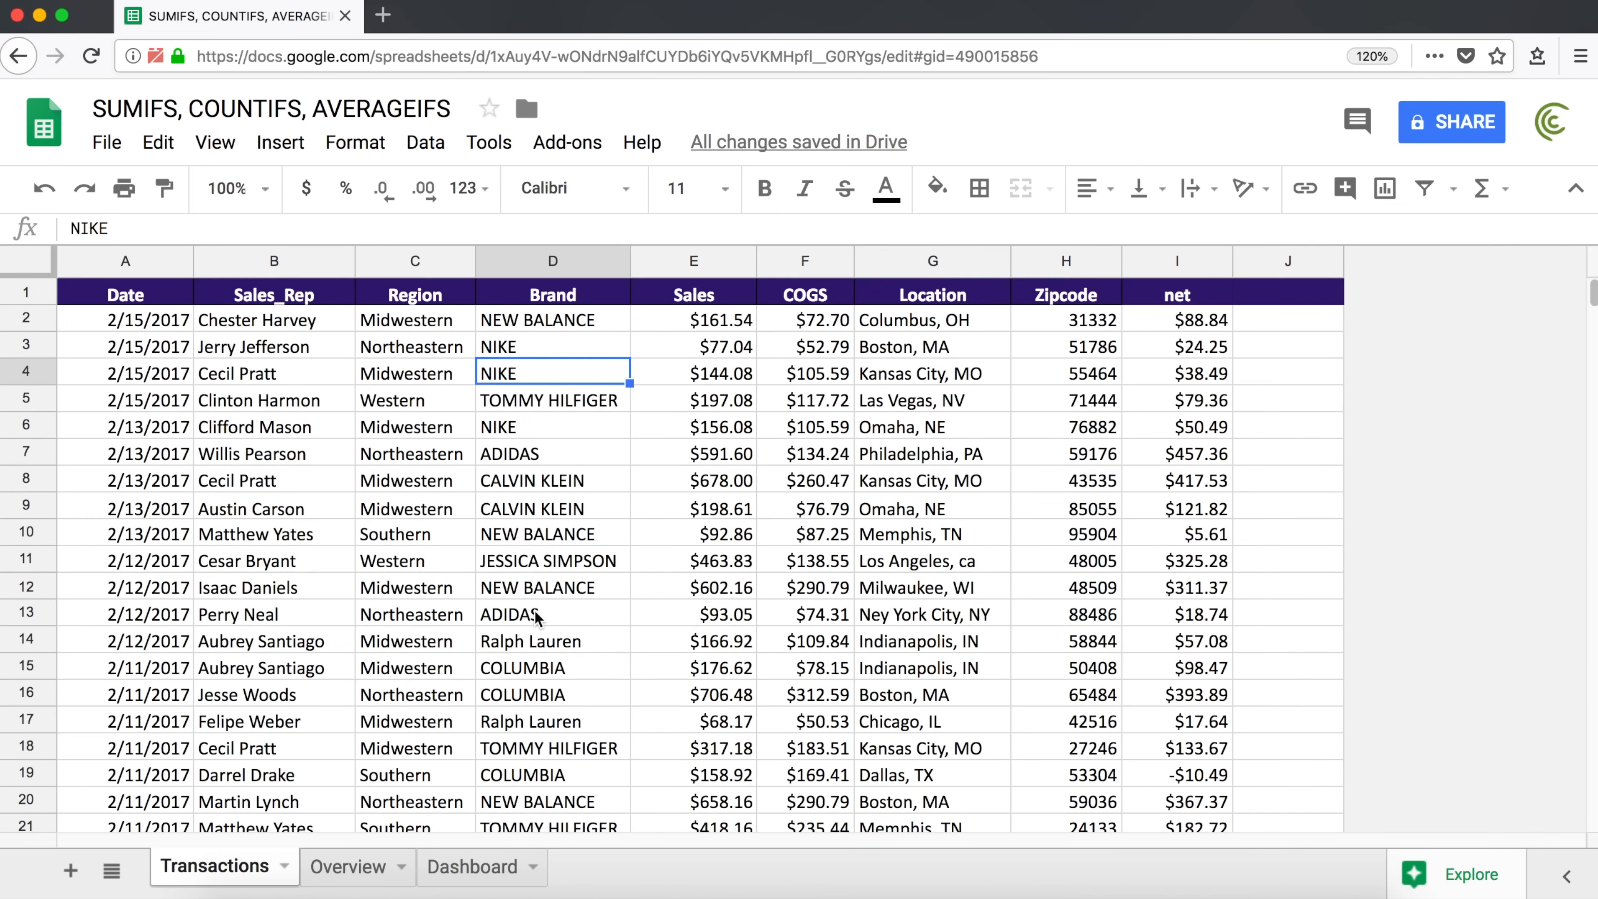
click(536, 347)
drag(702, 346, 712, 380)
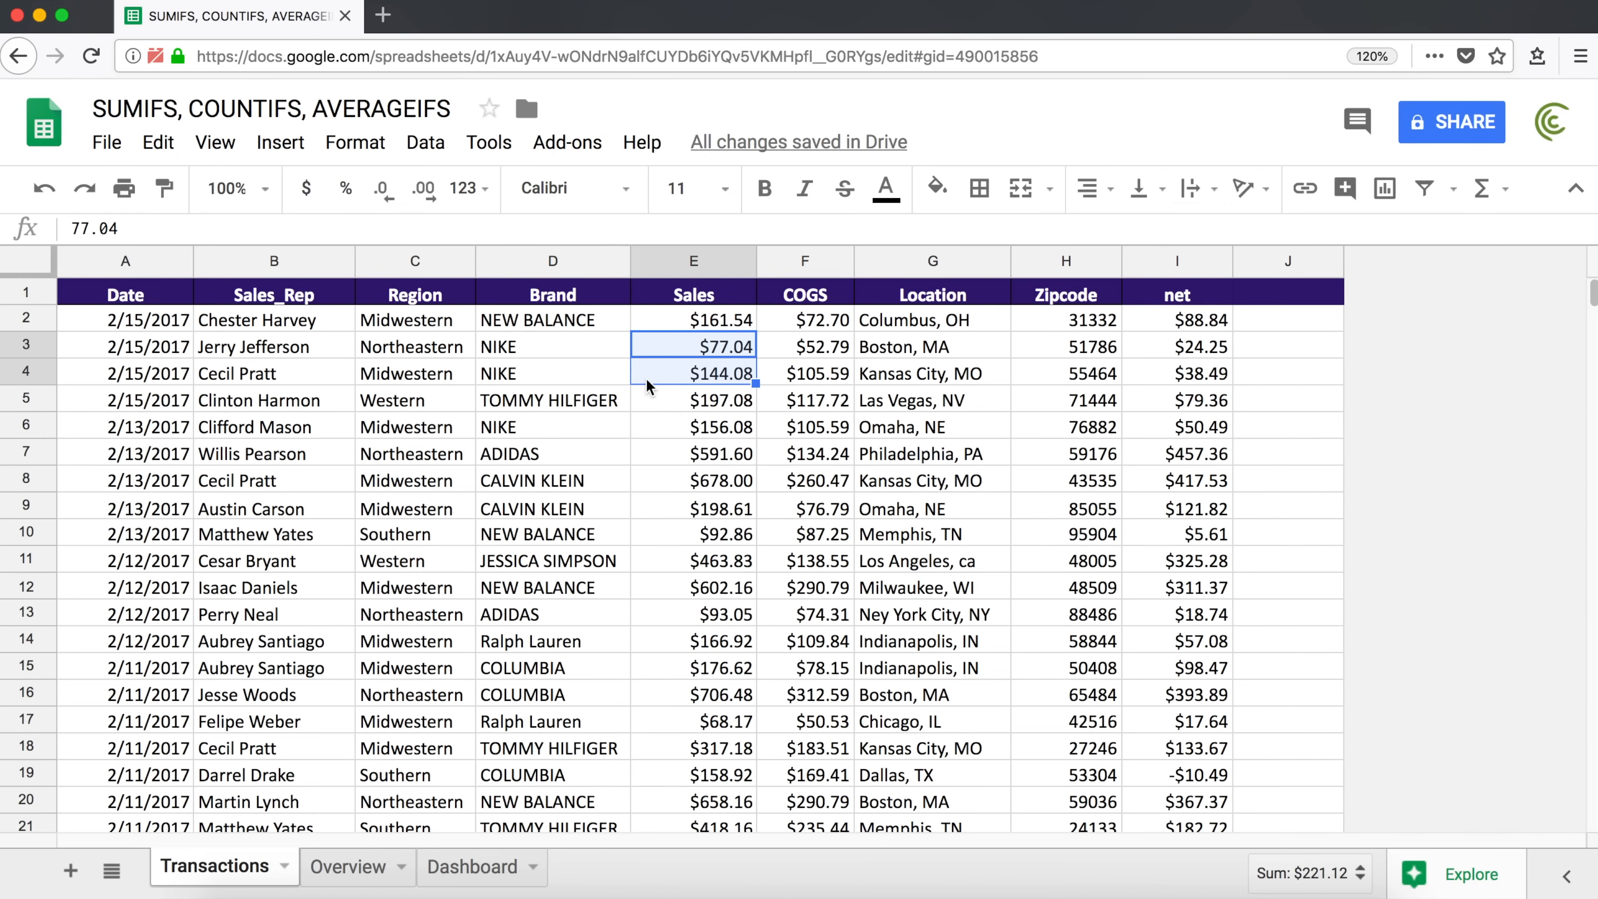
click(555, 329)
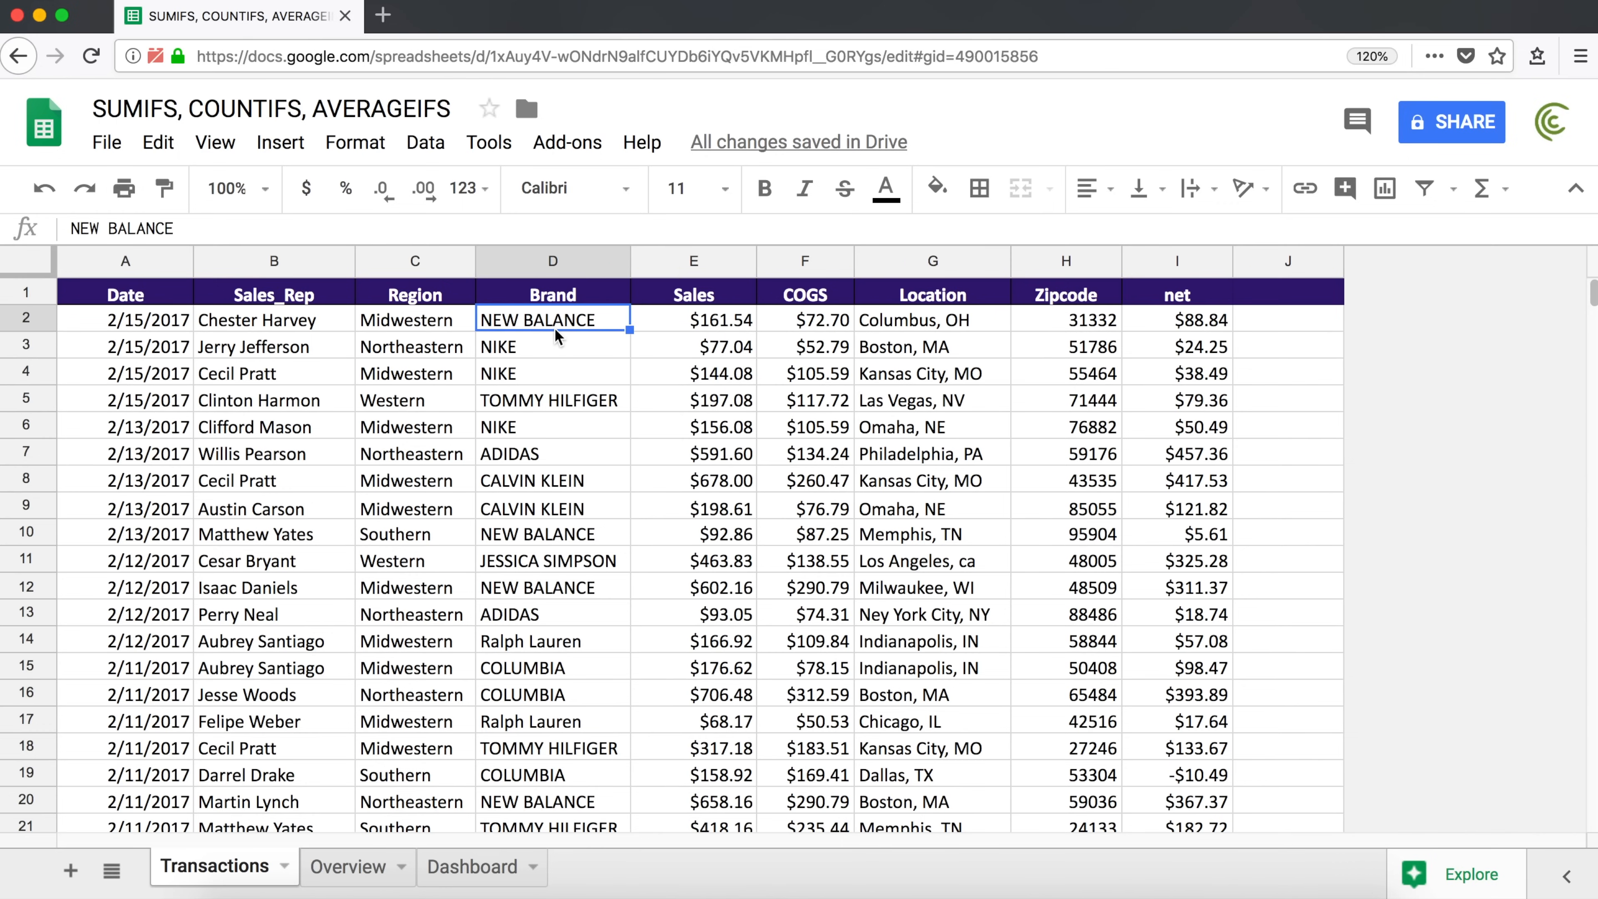
click(550, 290)
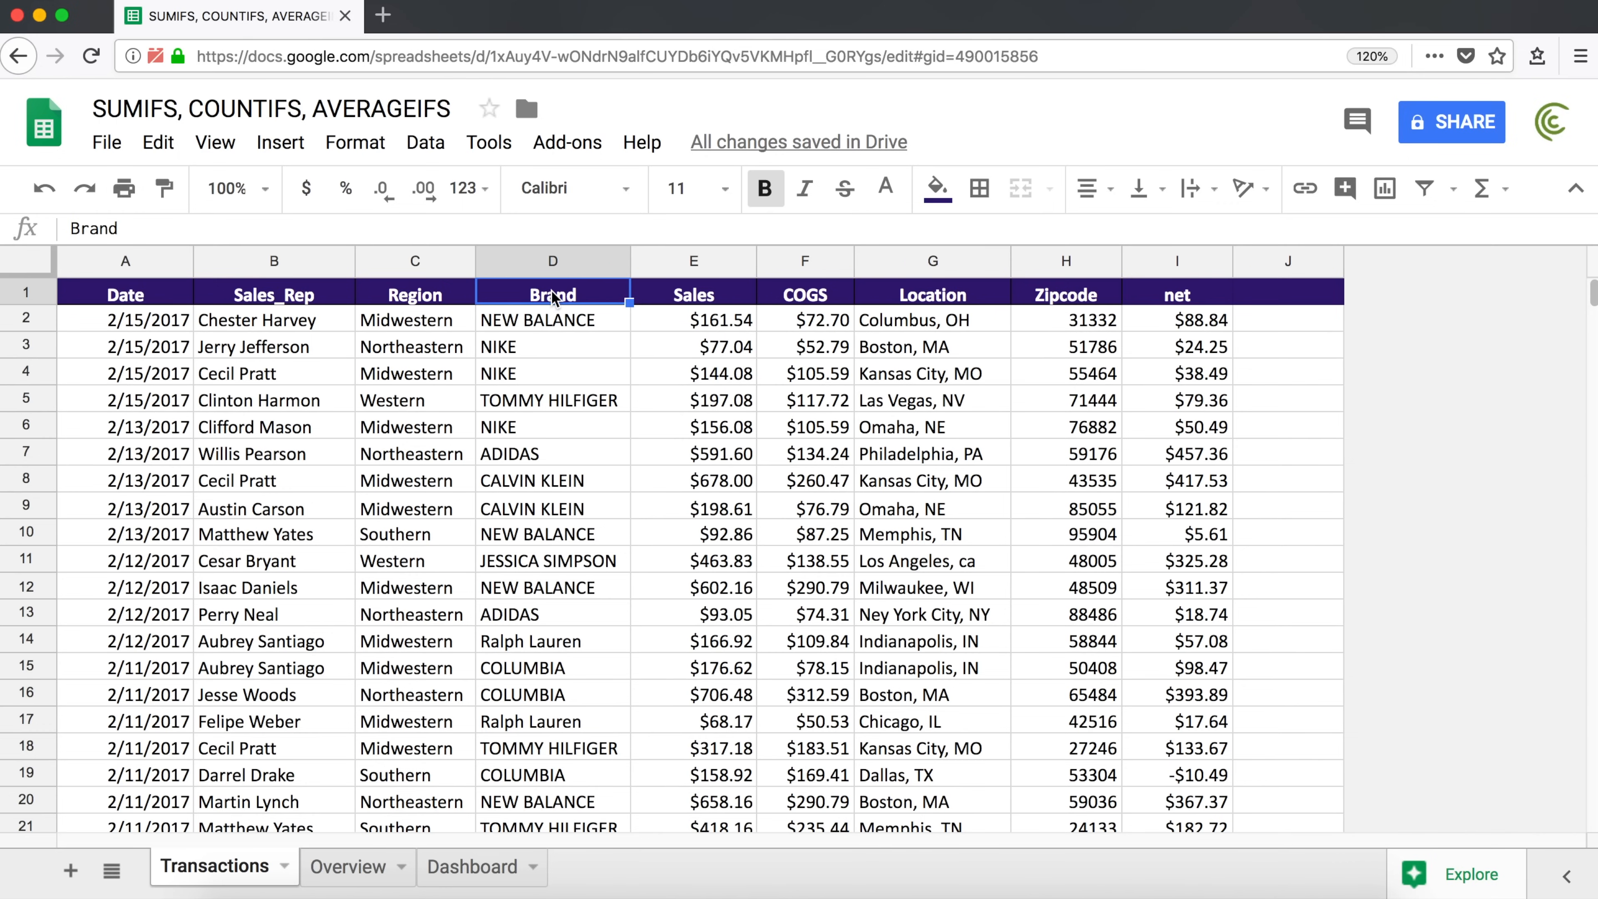
Insert a chart on the Transactions sheet, change its type to Pie chart, and reposition it just below row 3.
click(302, 151)
key(Escape)
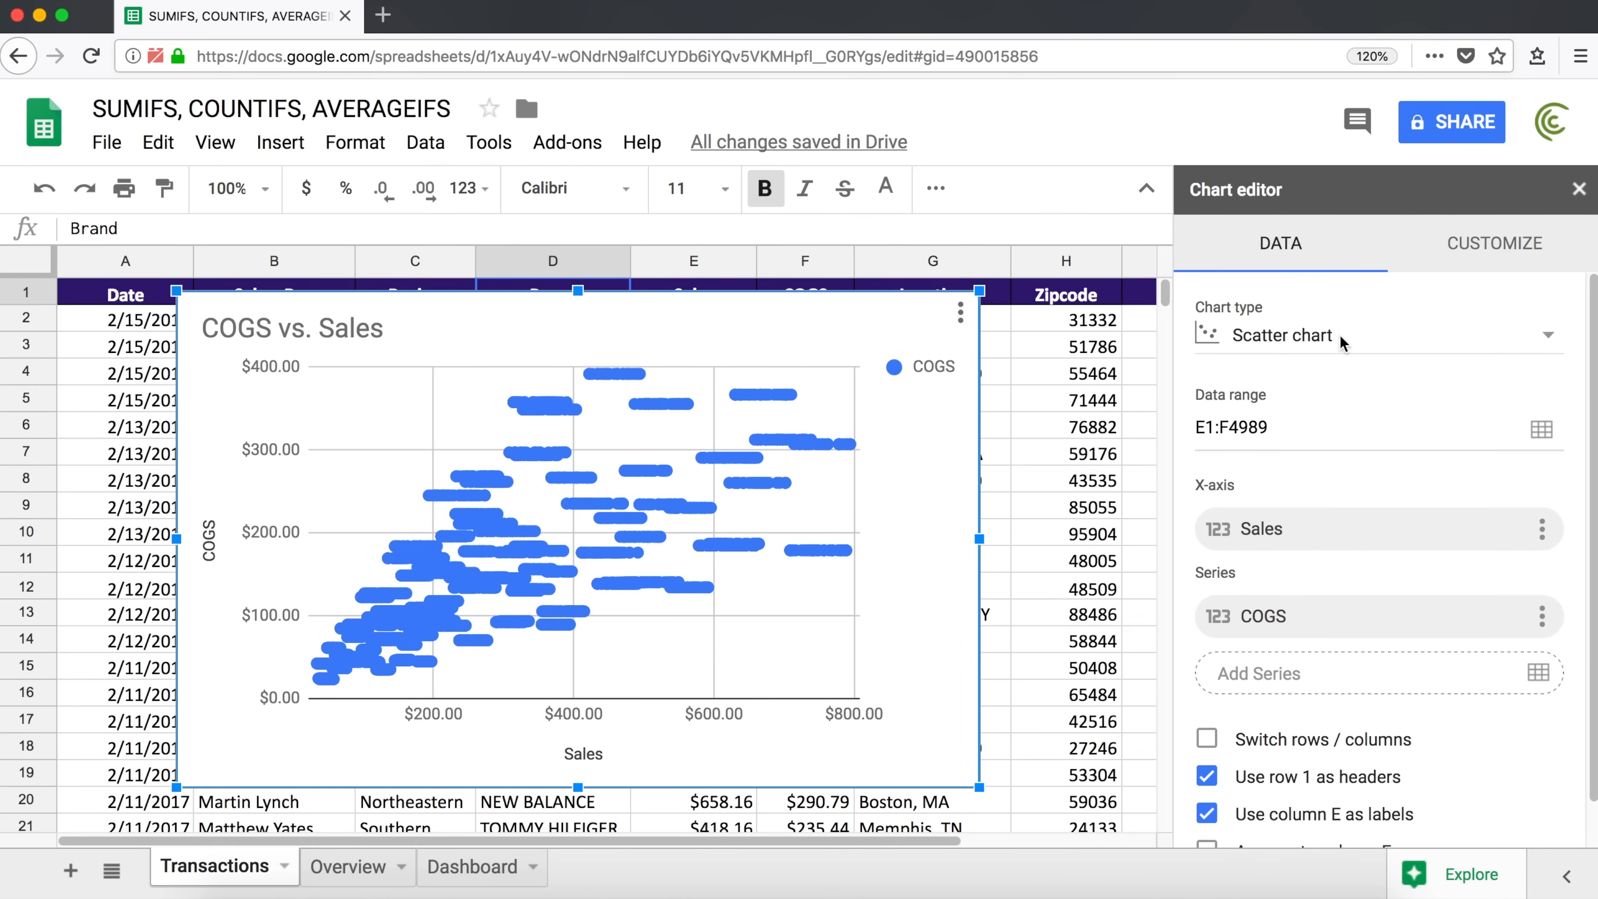
click(1307, 335)
scroll(1300, 606, down, 15)
scroll(1246, 438, up, 3)
scroll(1253, 466, up, 3)
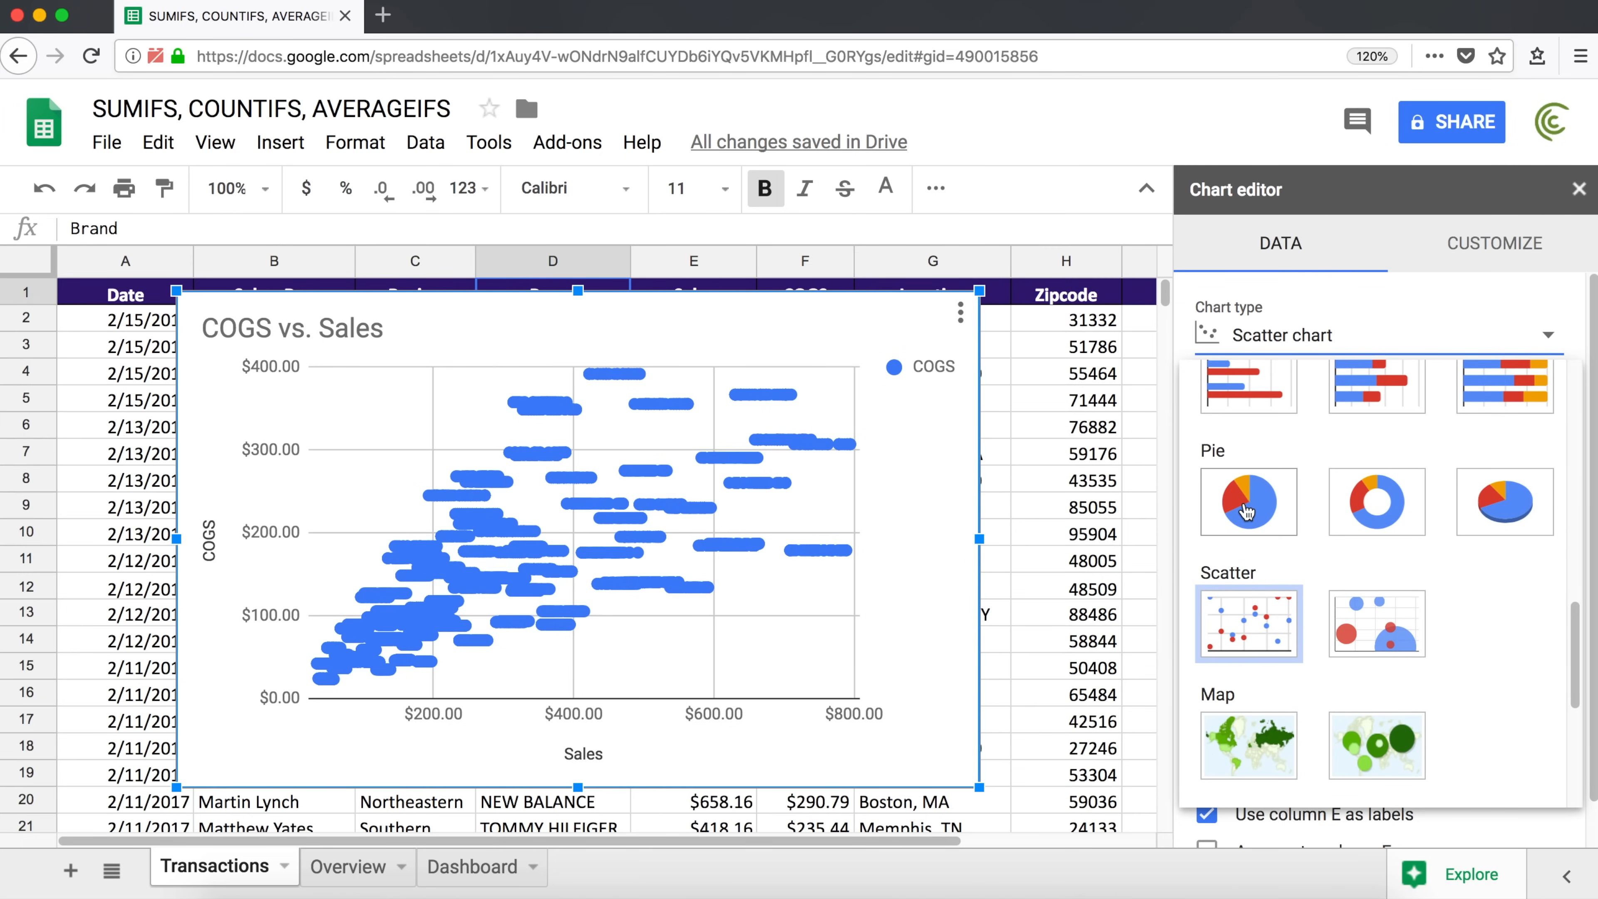
click(1246, 507)
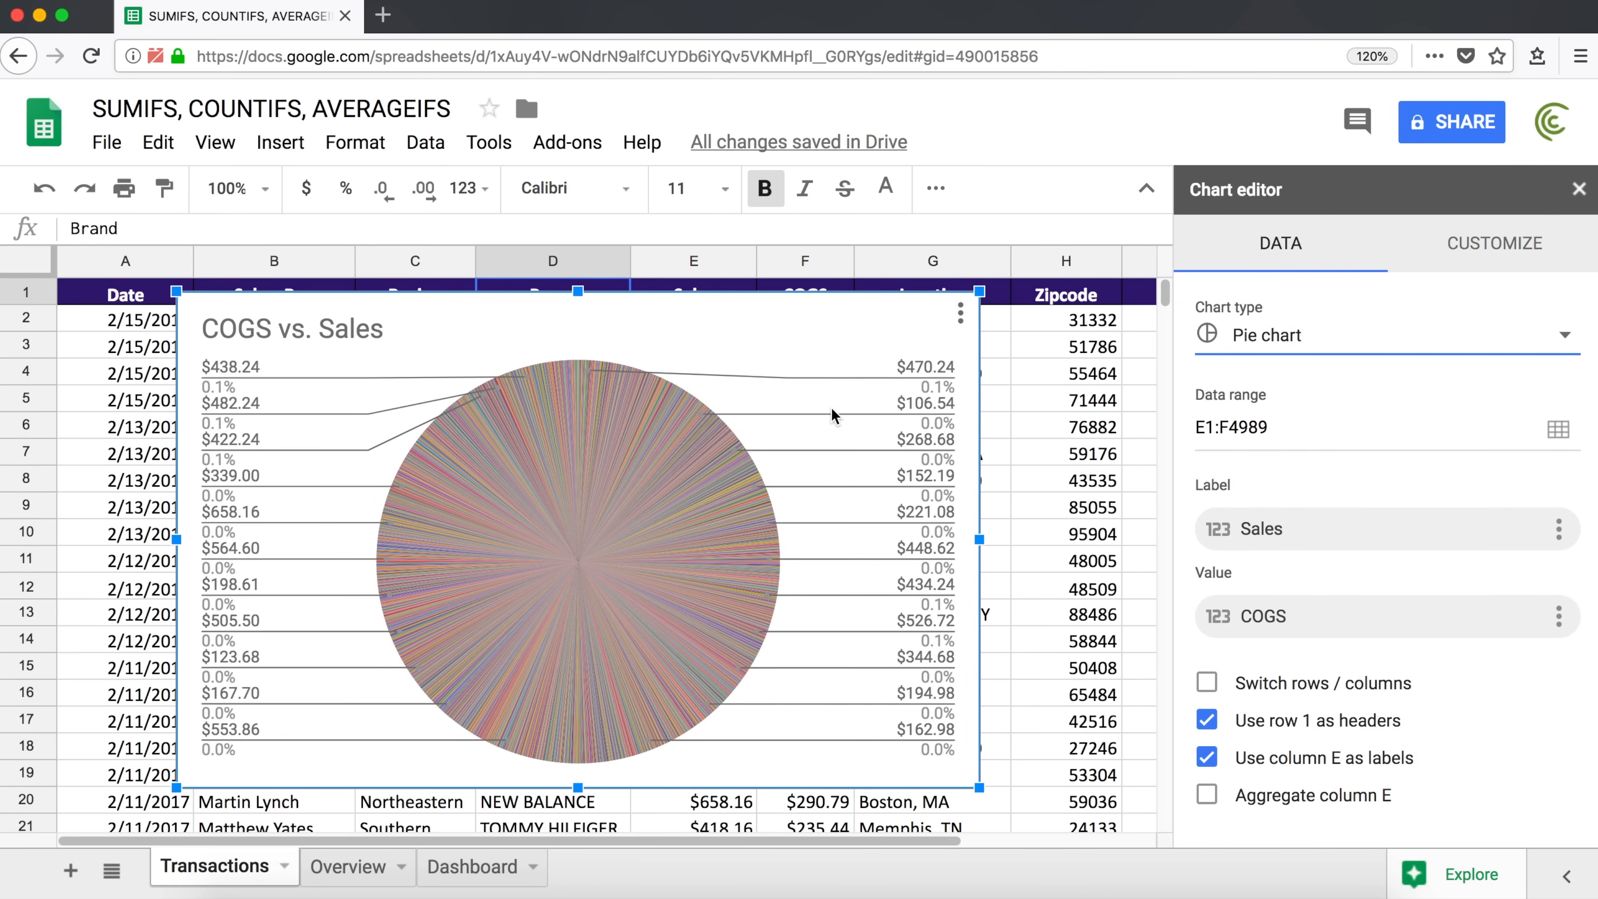
drag(745, 304, 750, 376)
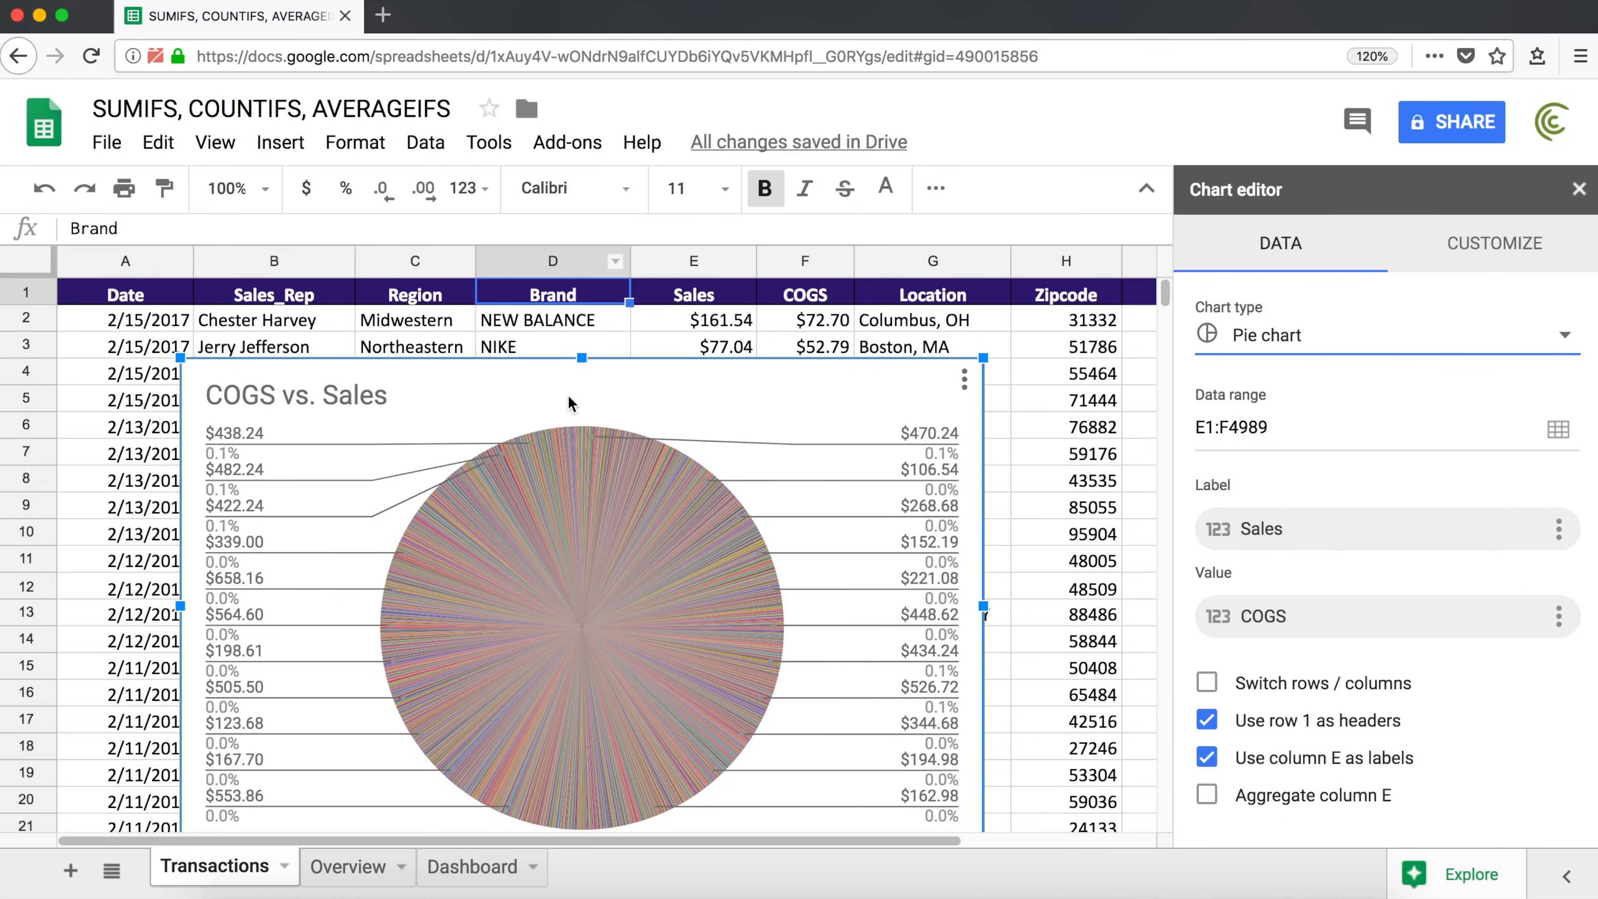
Set the pie chart's label range to the Brand column, D1:D4989.
click(1558, 528)
click(1514, 567)
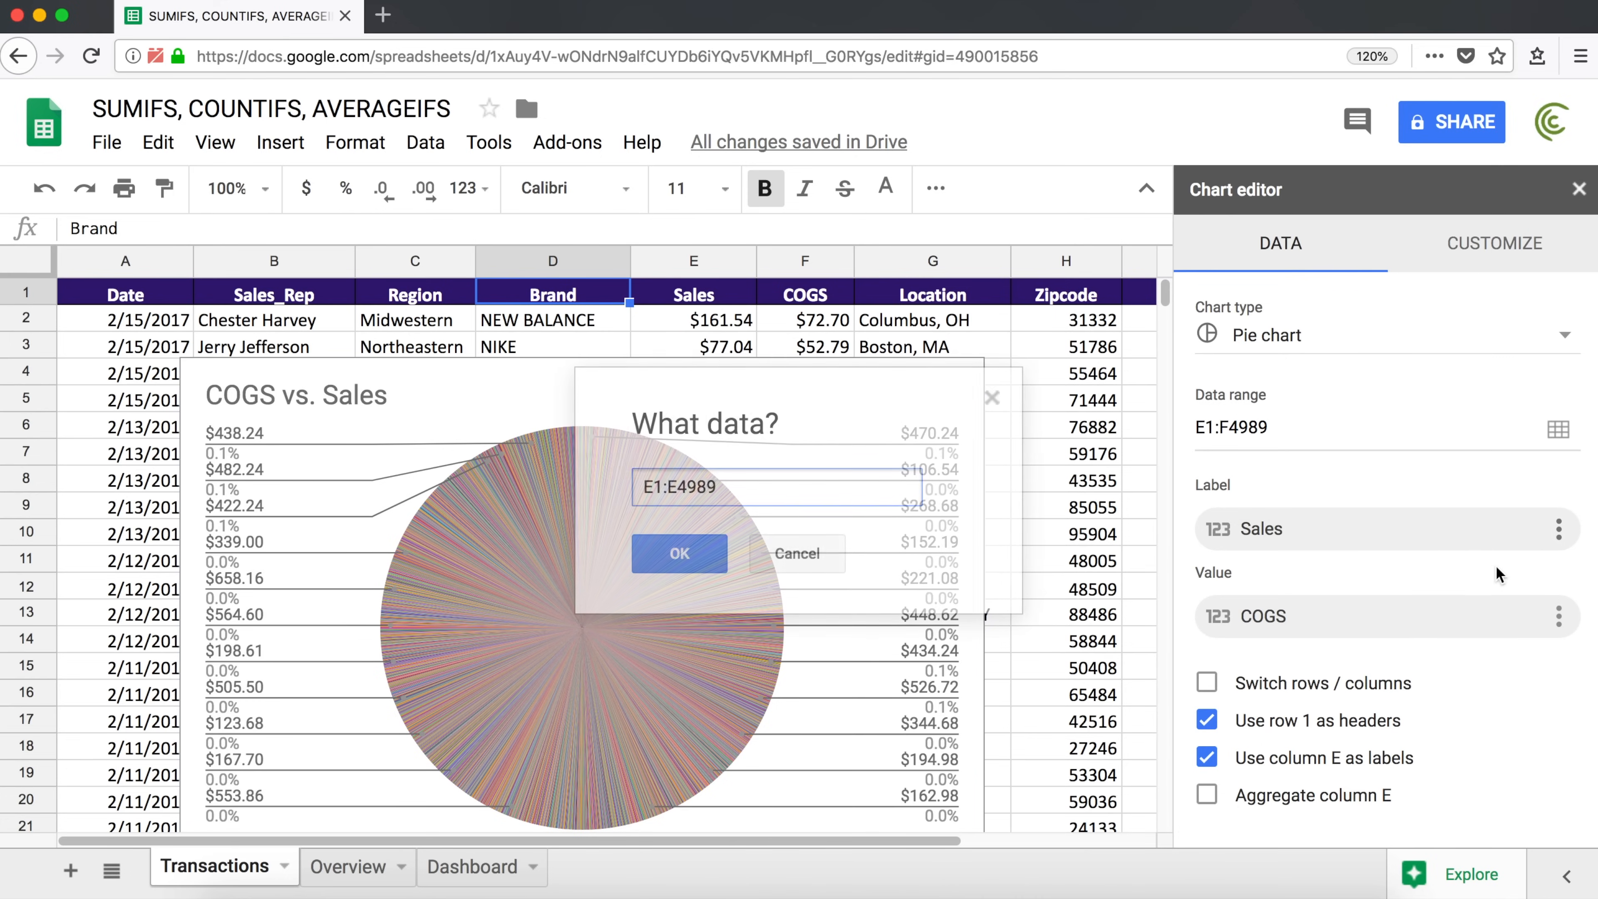
click(655, 485)
key(BackSpace)
text(D)
key(BackSpace)
text(D)
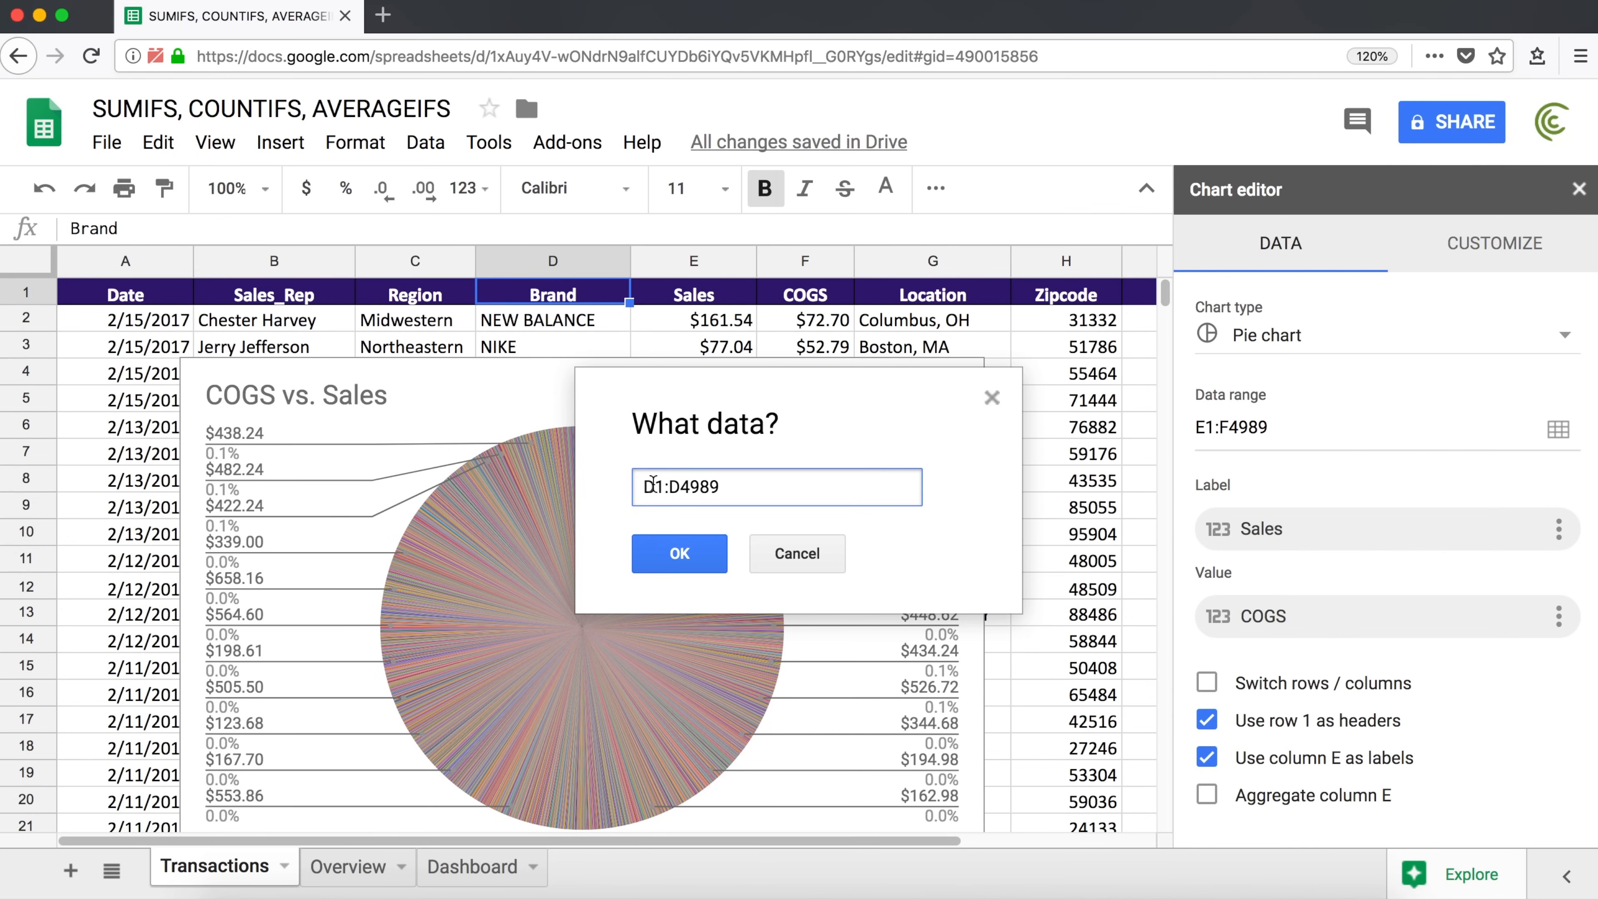
click(677, 562)
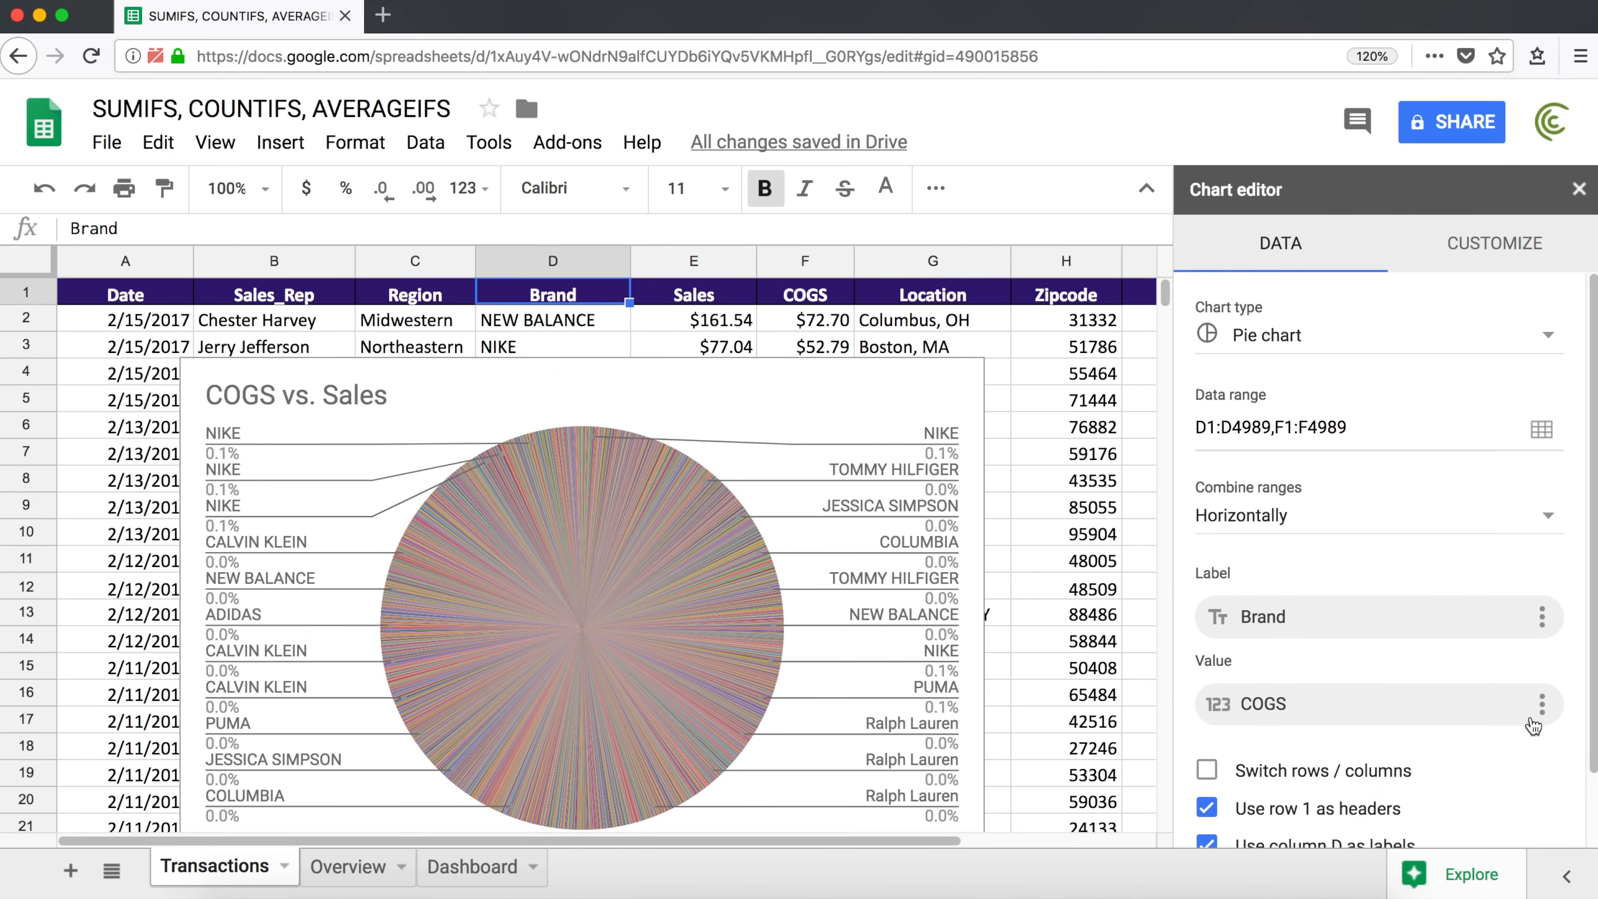
Set the pie chart's value range to the Sales column, E1:E4989, and aggregate column D.
click(1541, 703)
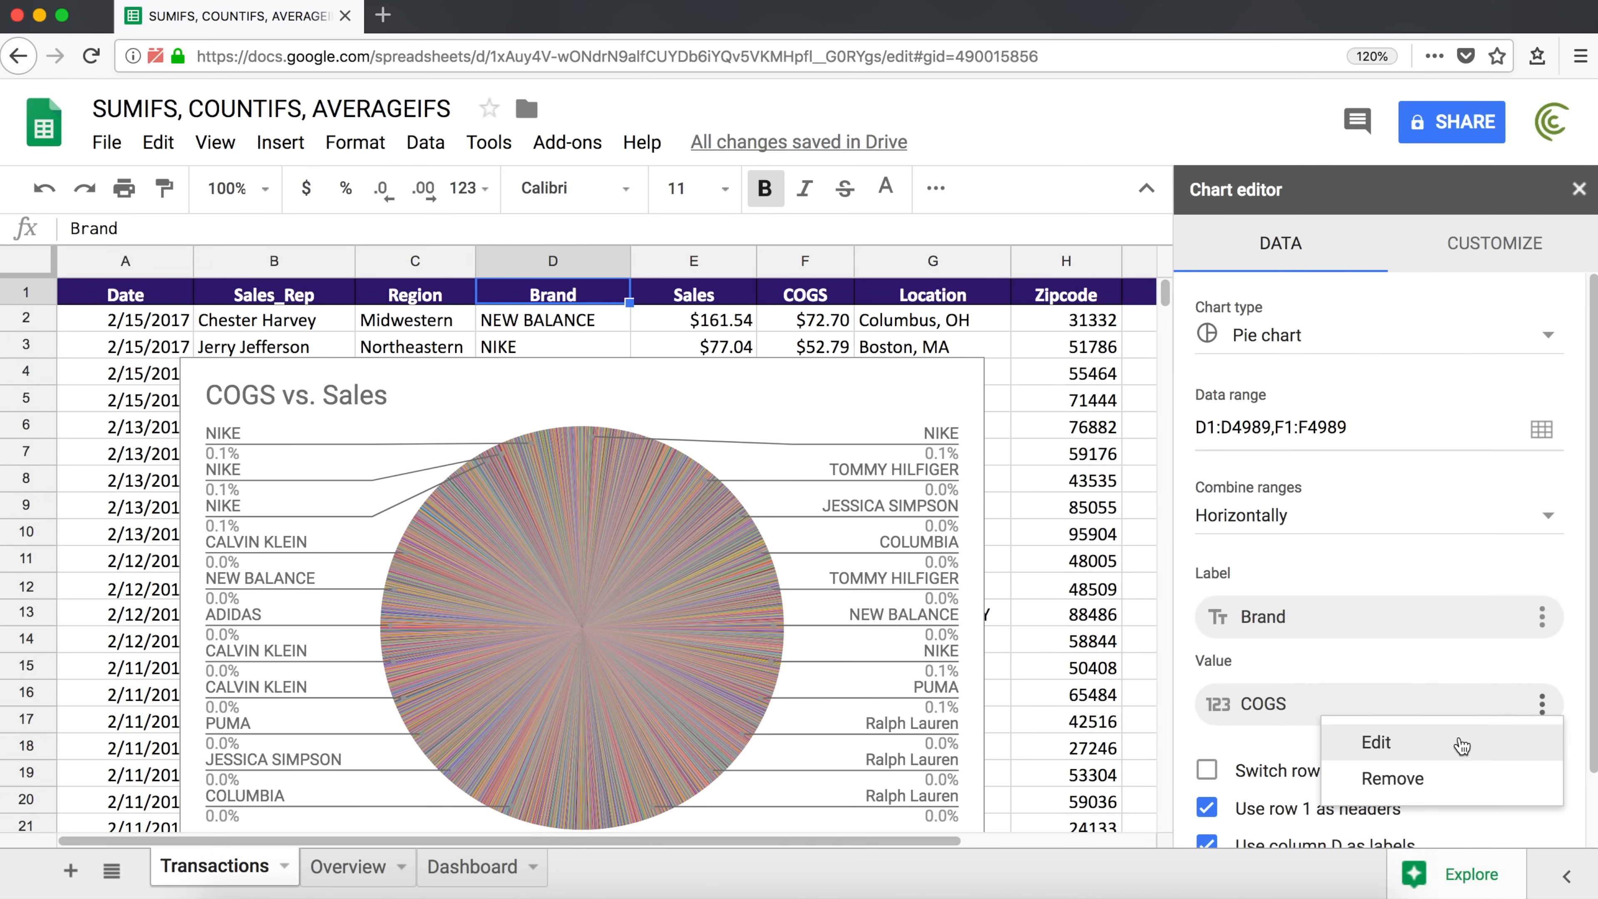
click(1460, 738)
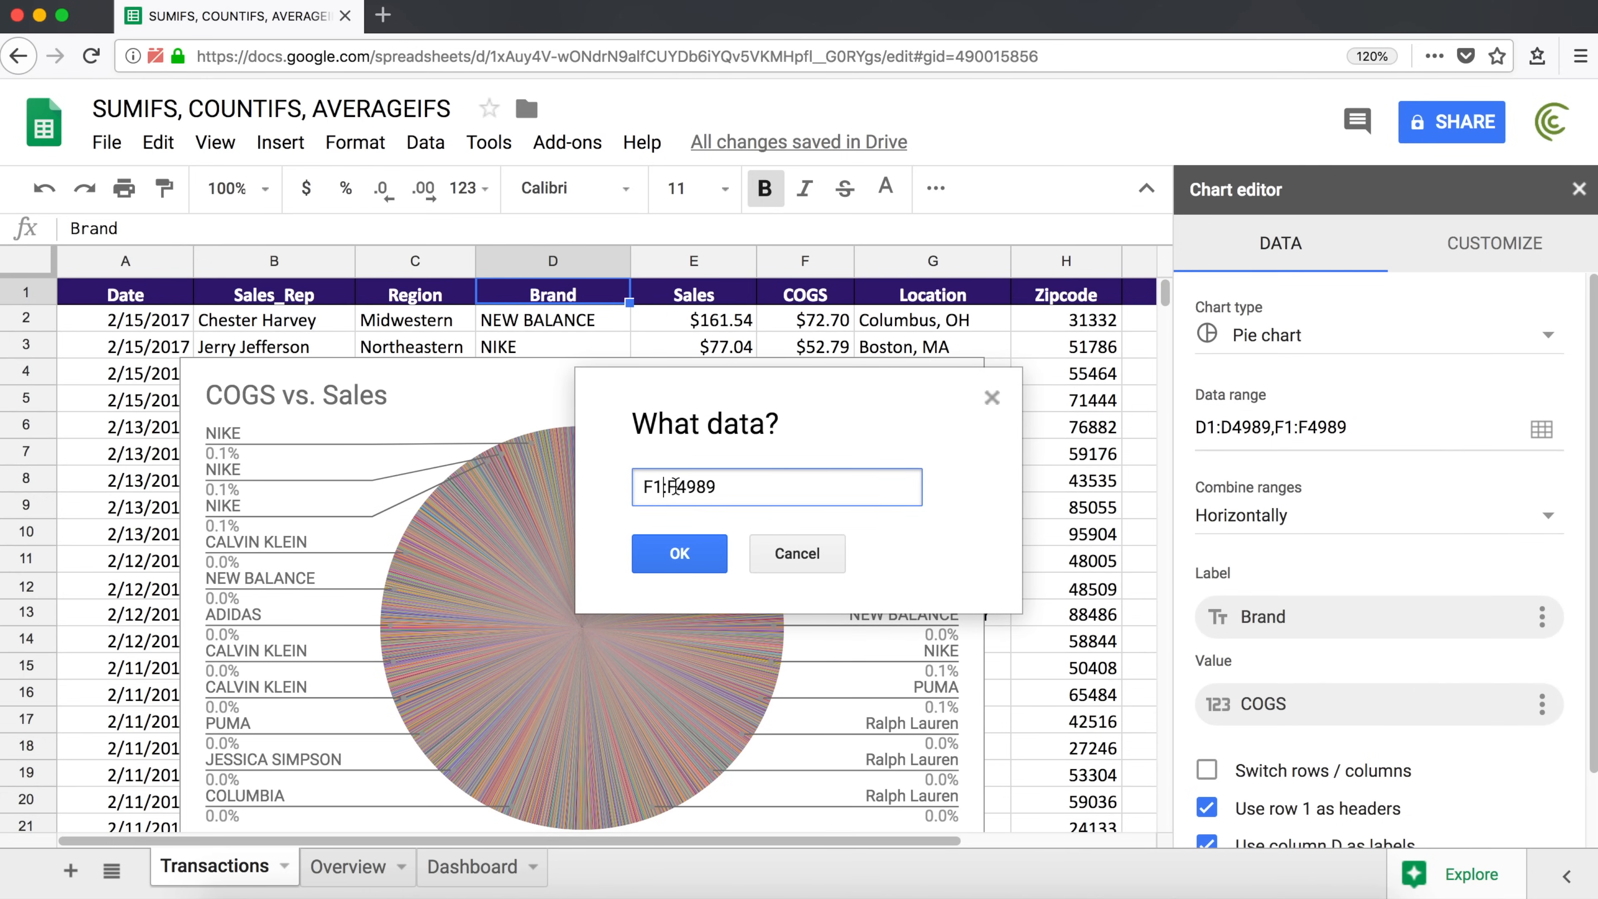
key(BackSpace)
text(E)
key(Right)
key(BackSpace)
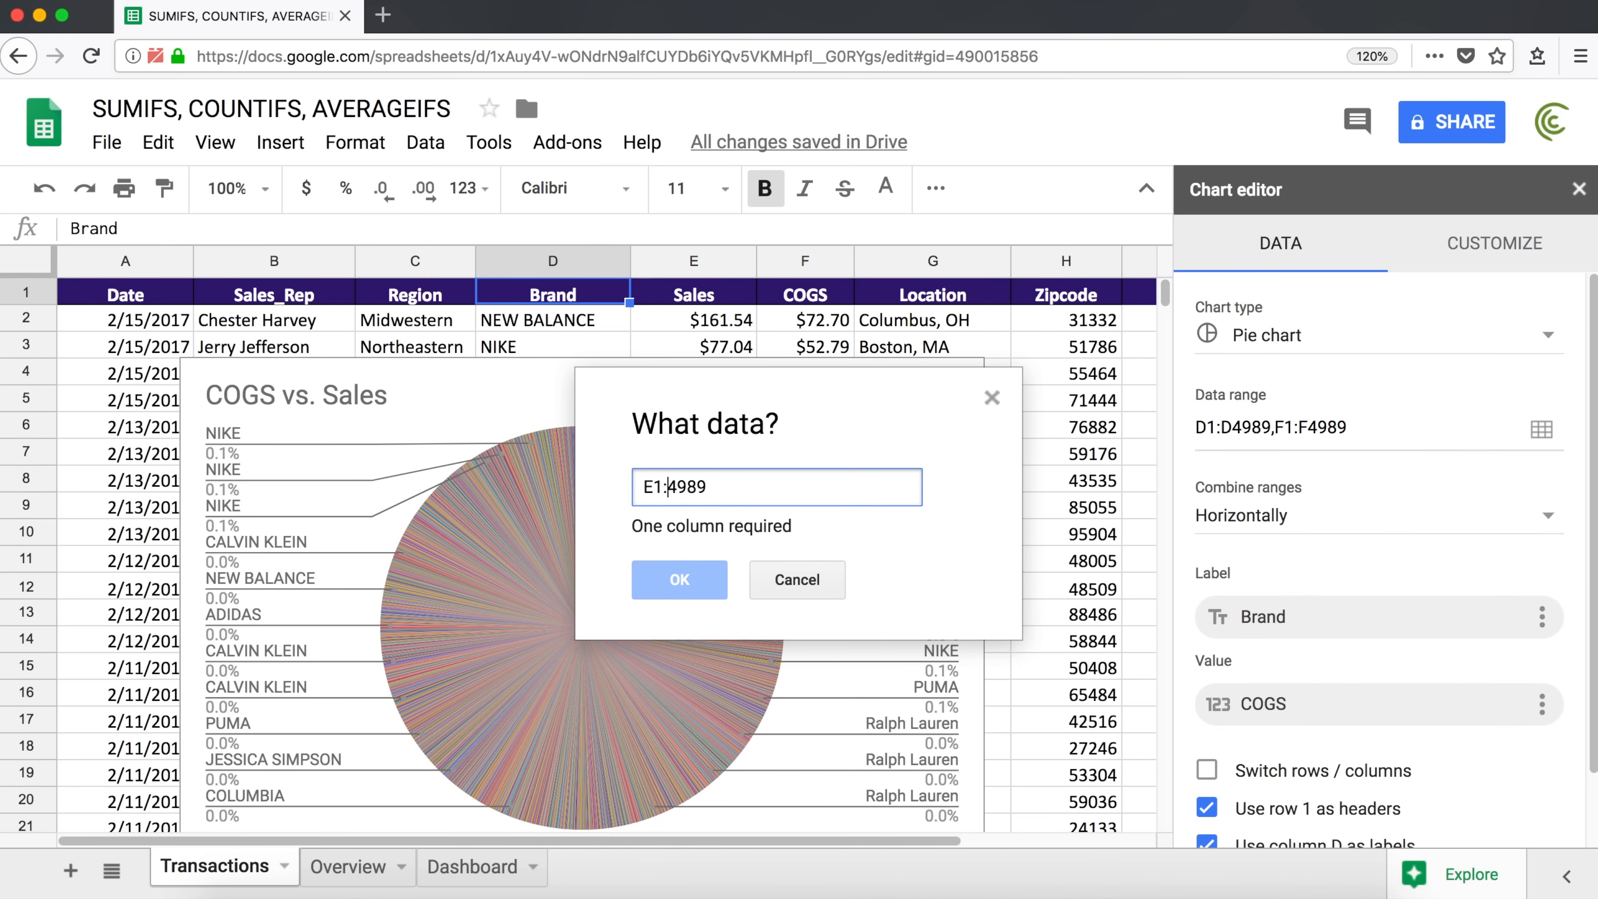
text(E)
click(673, 575)
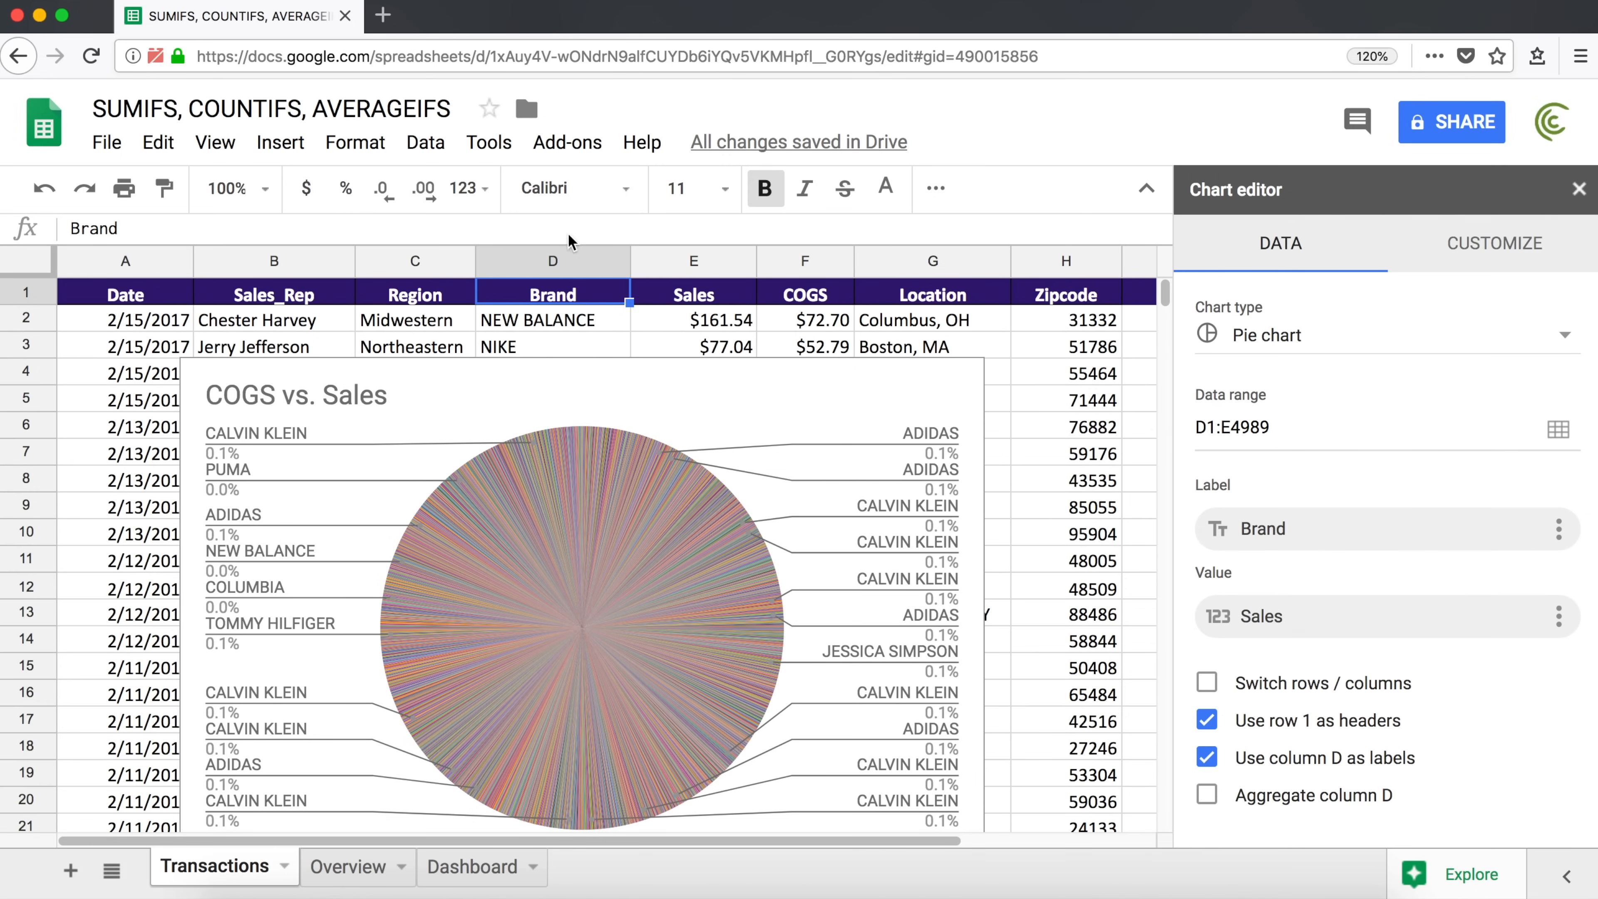
click(1206, 796)
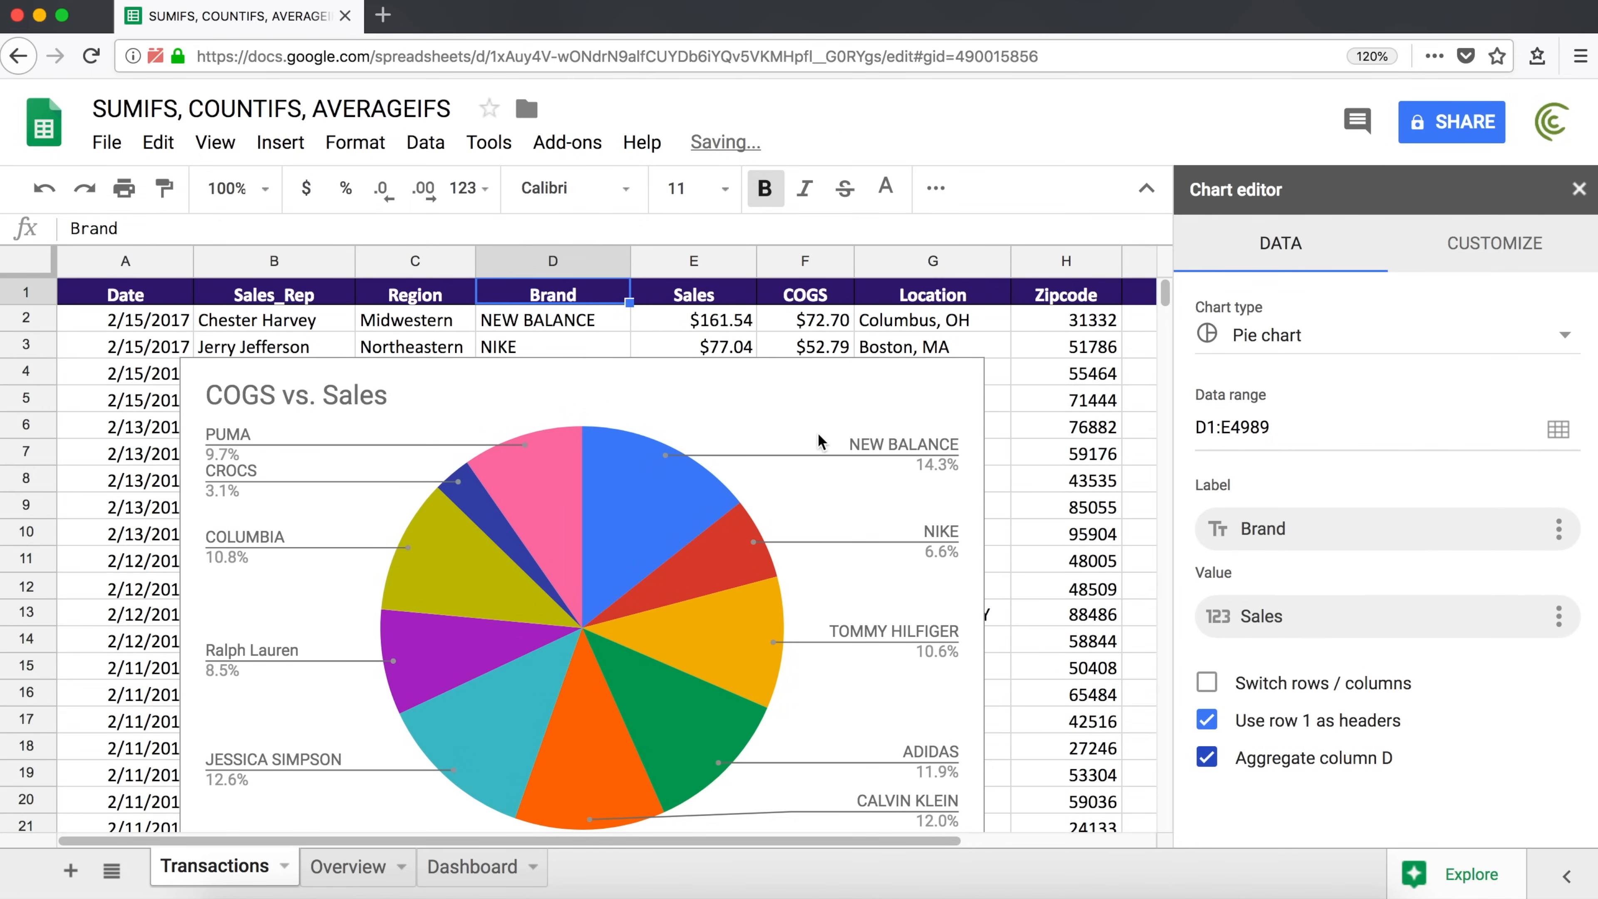
Change the pie chart's title to "Sales by Brand".
click(728, 520)
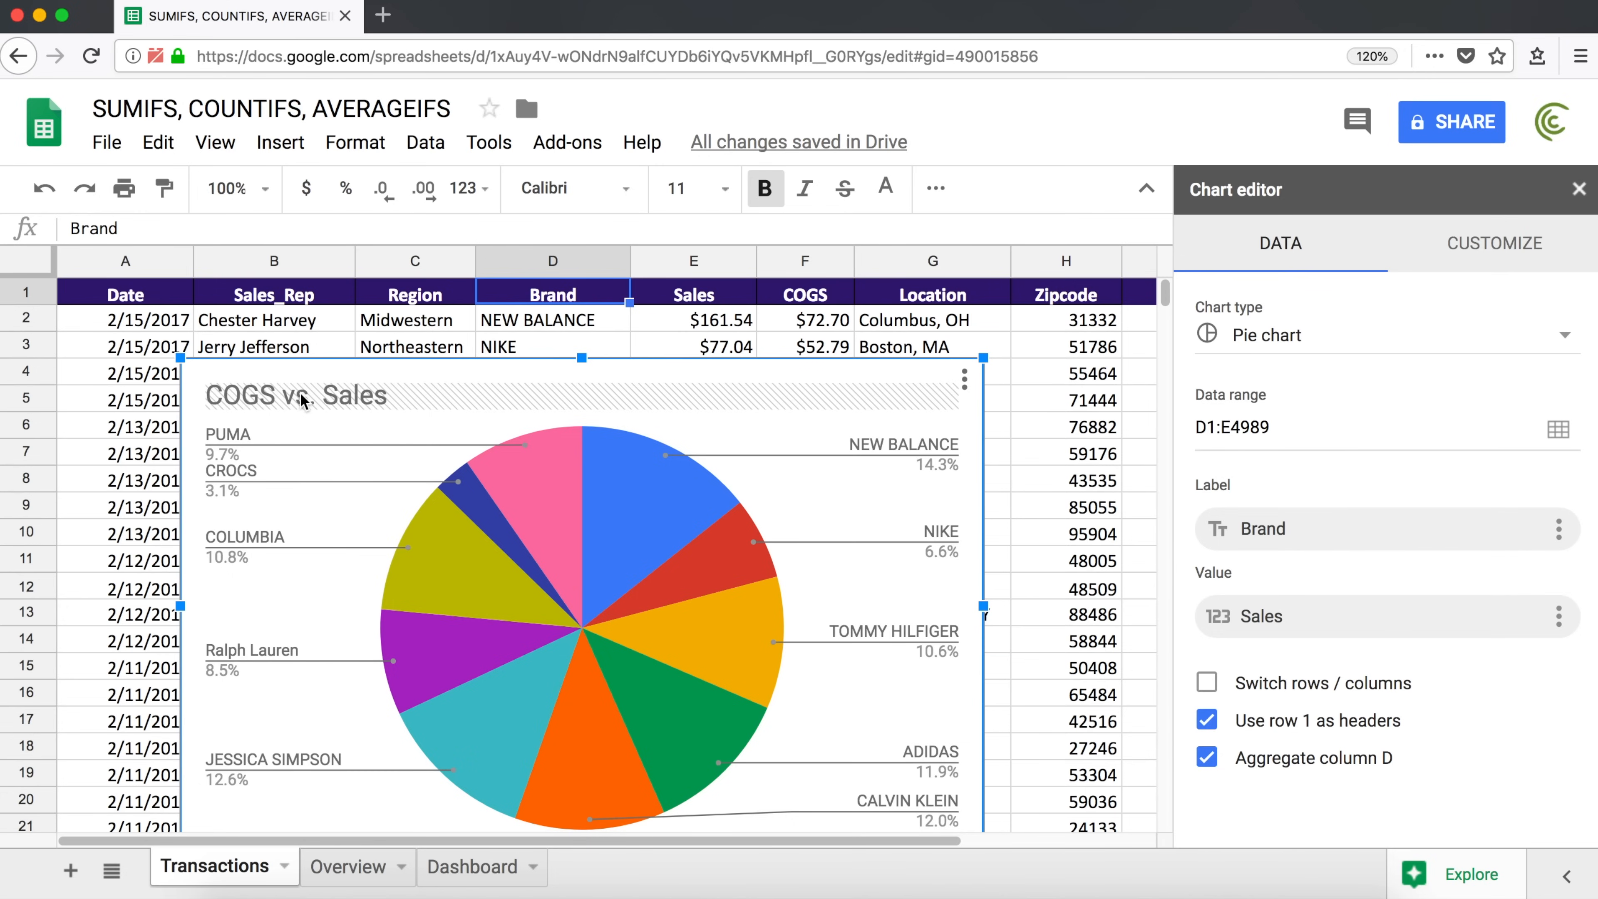
click(1508, 247)
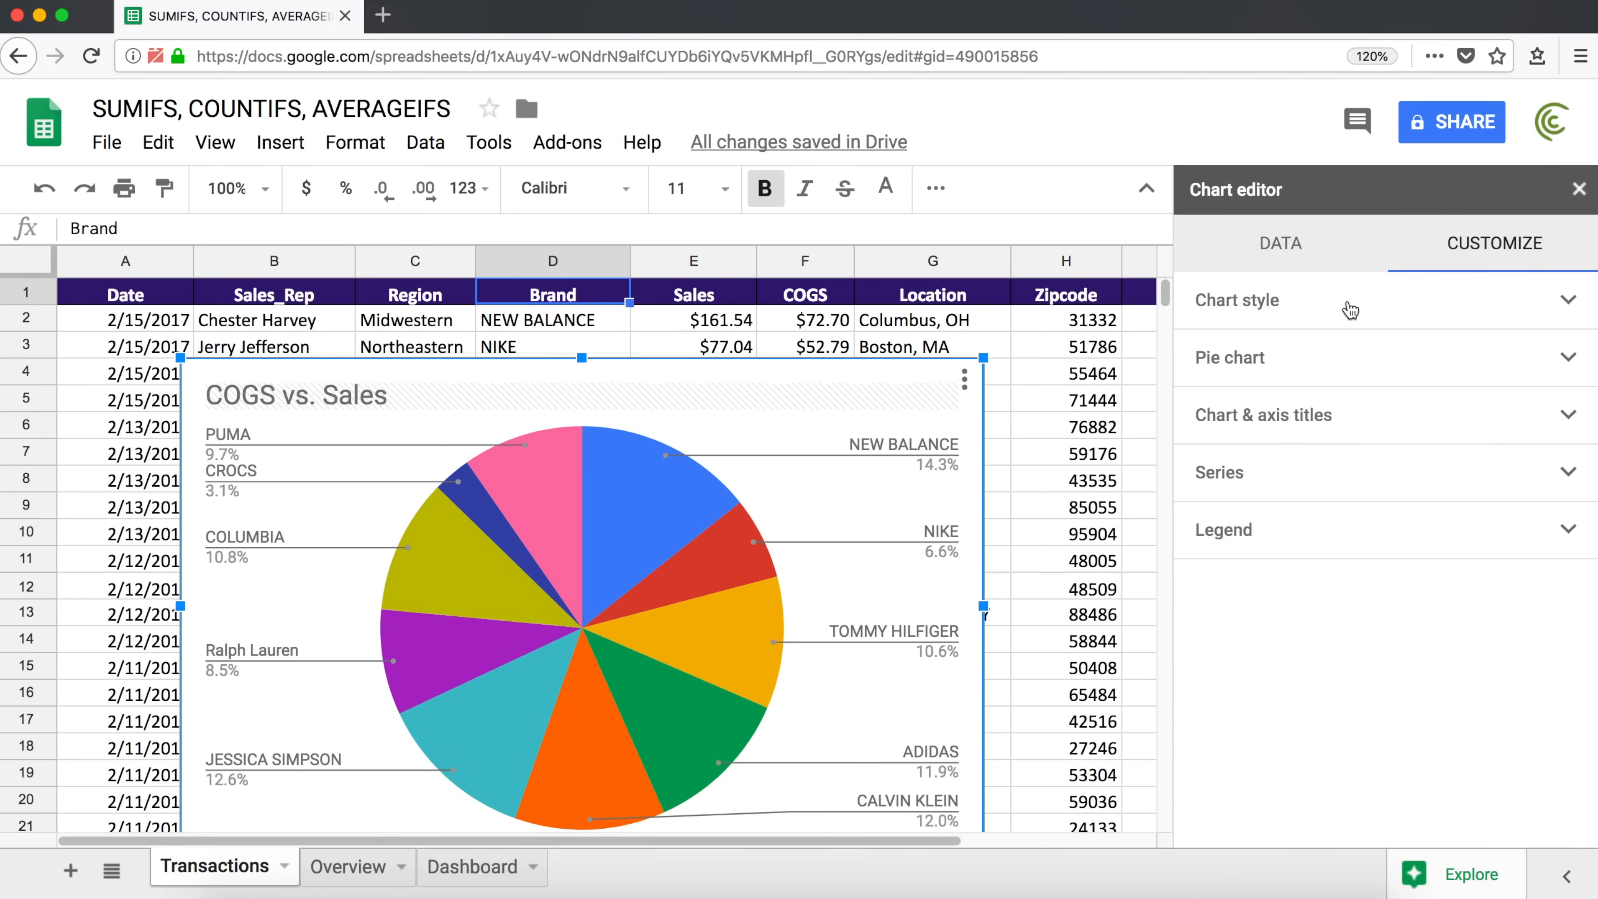
mouse_move(753, 540)
double_click(282, 399)
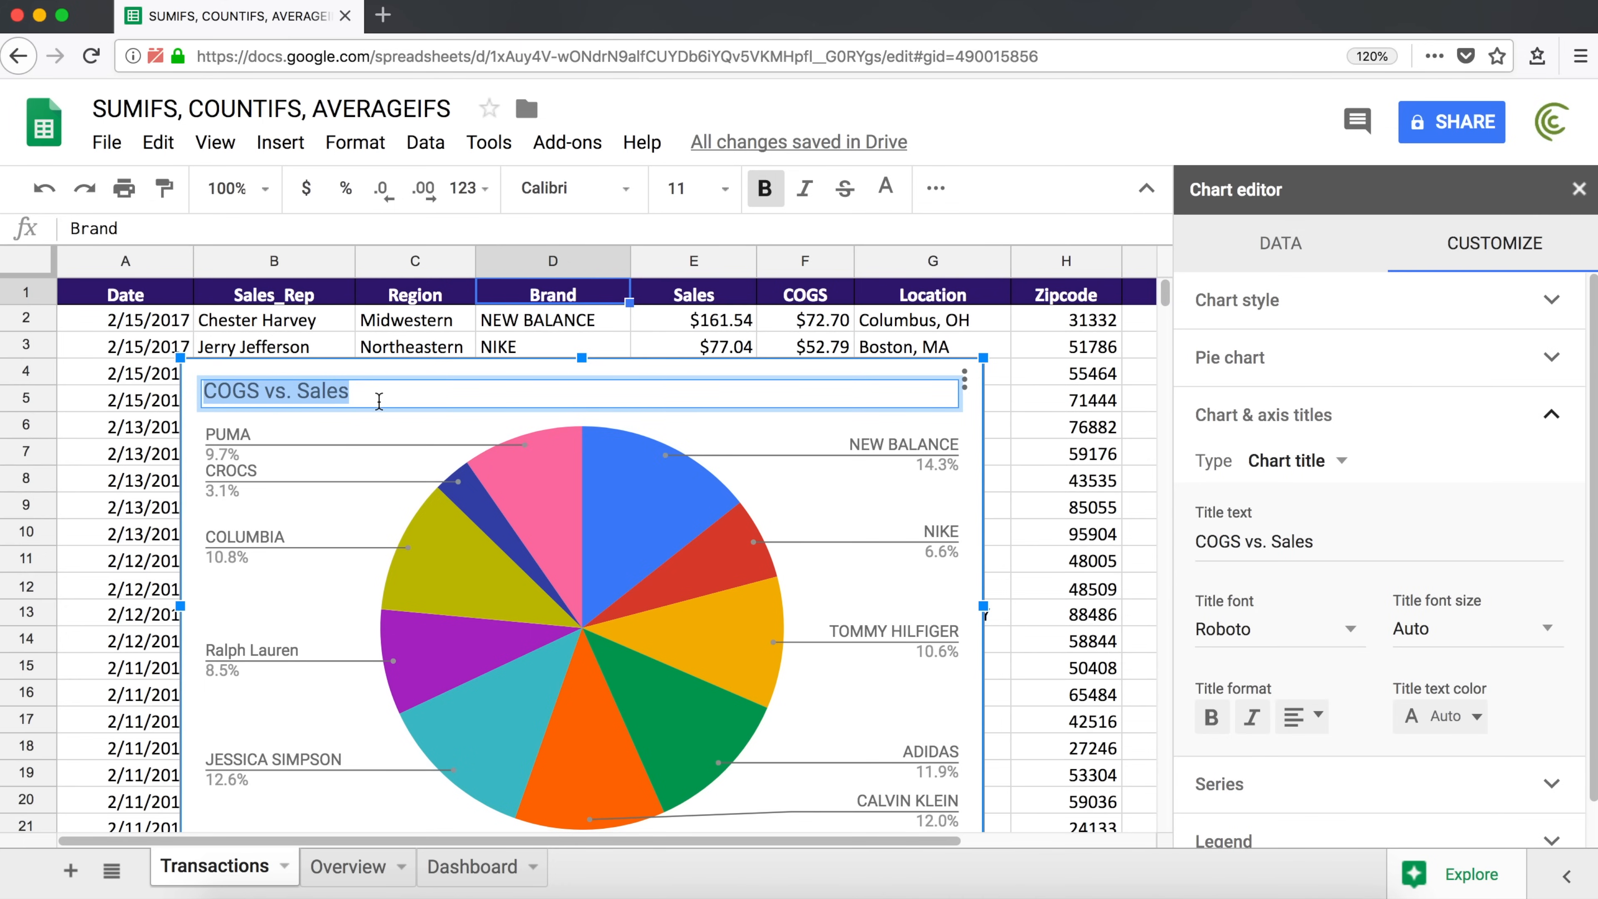
key(BackSpace)
text(Sales by)
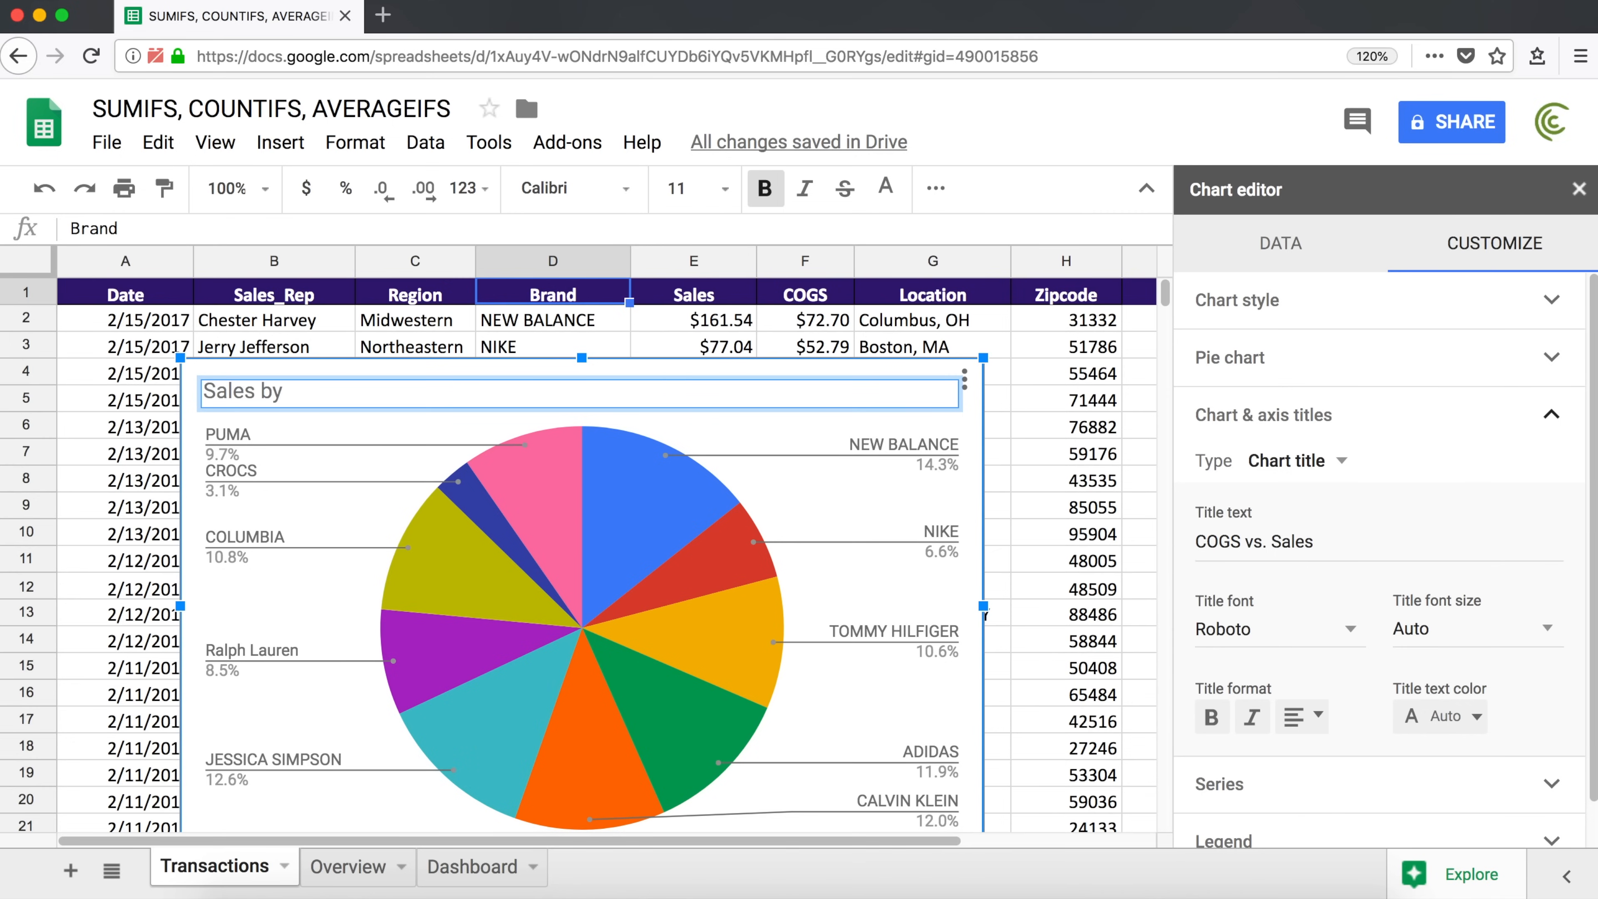
text( Brand)
key(Return)
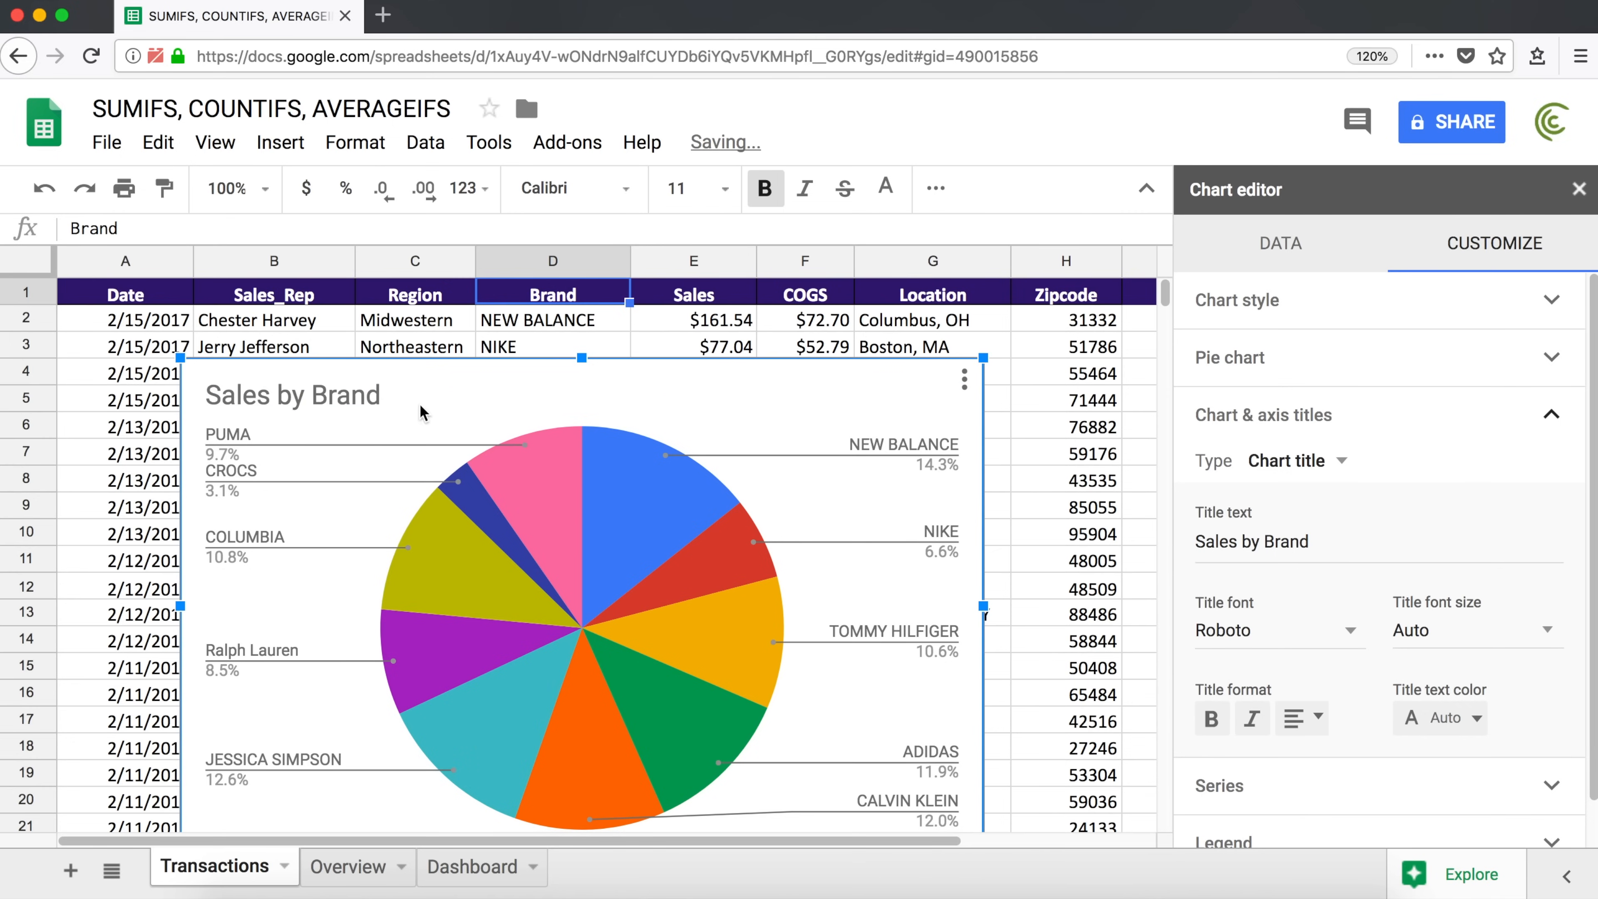
Recolor the PUMA slice of the pie chart dark purple and leave chart editing.
mouse_move(545, 515)
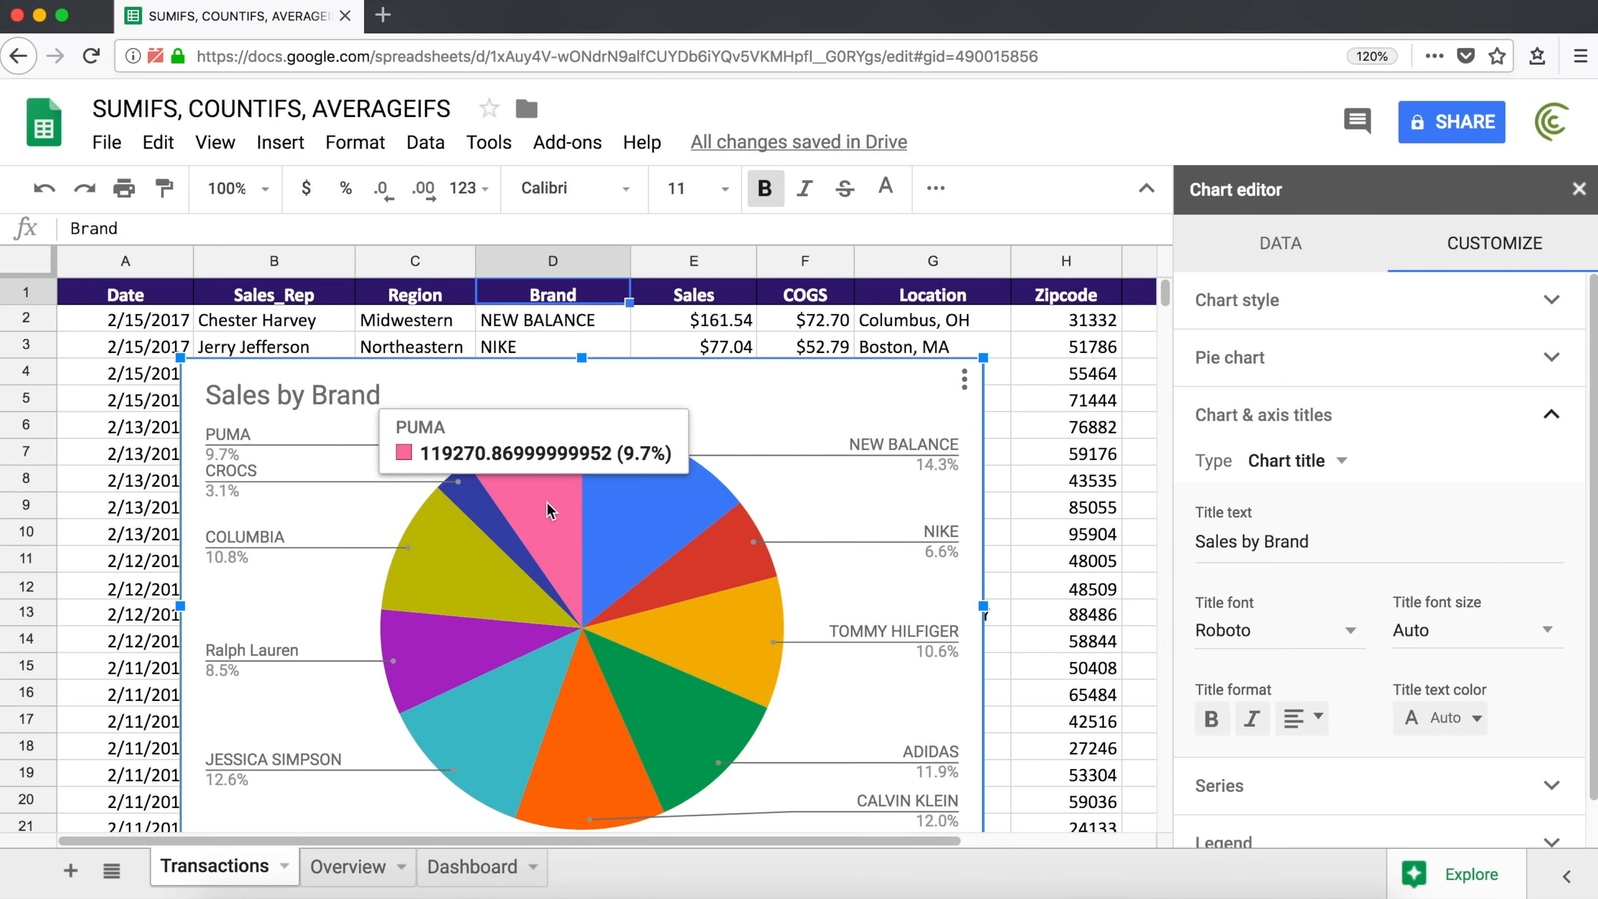
click(549, 507)
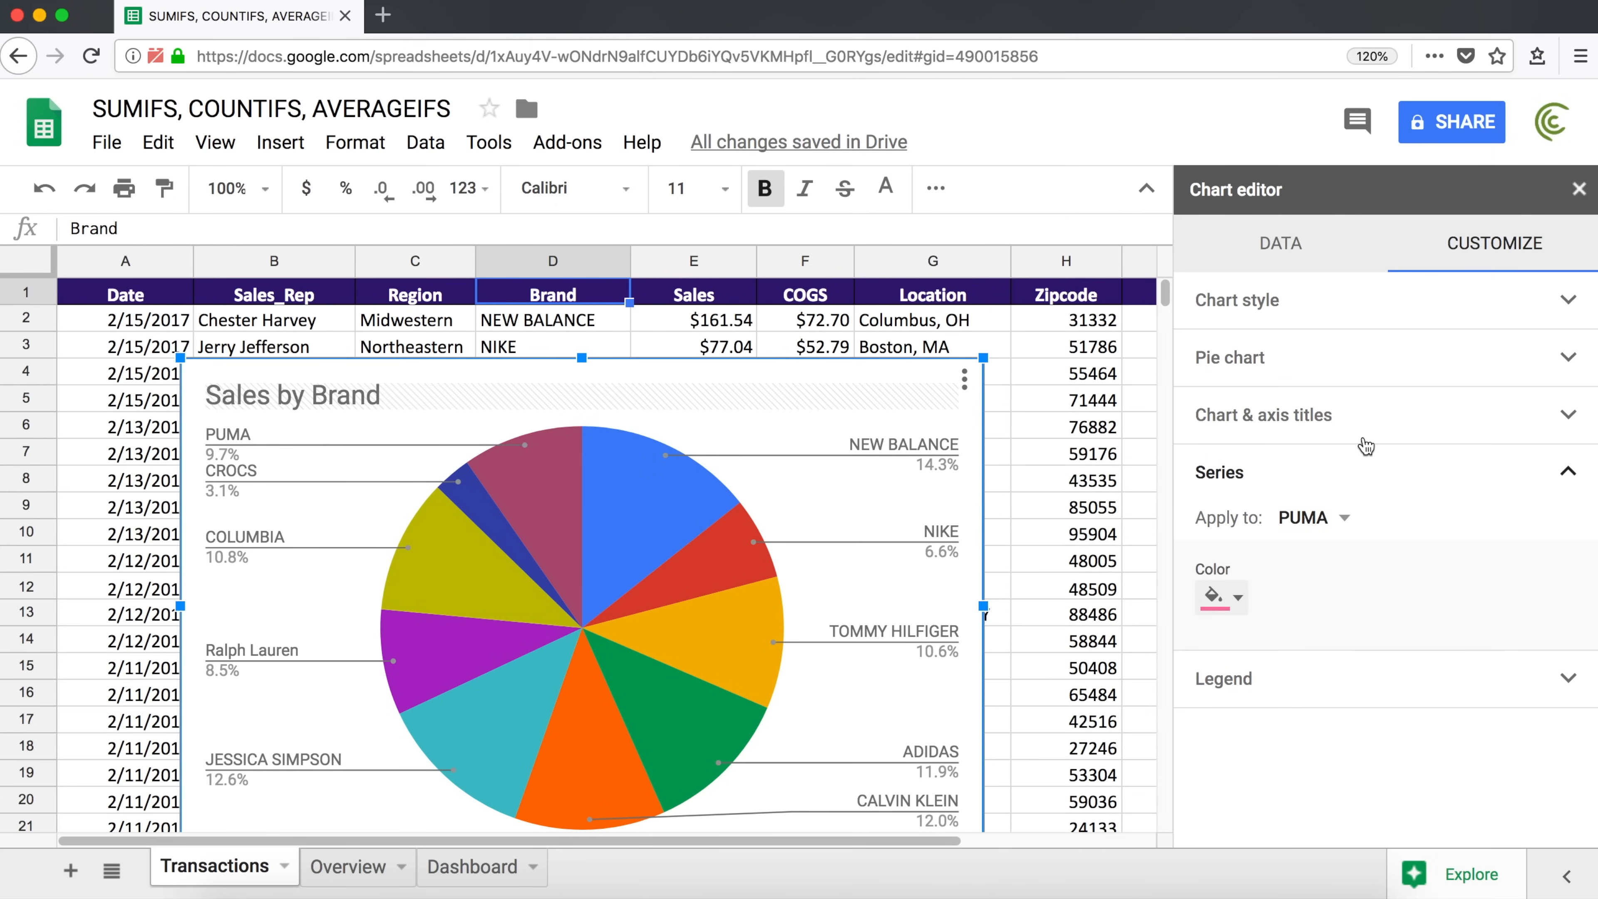
click(1235, 598)
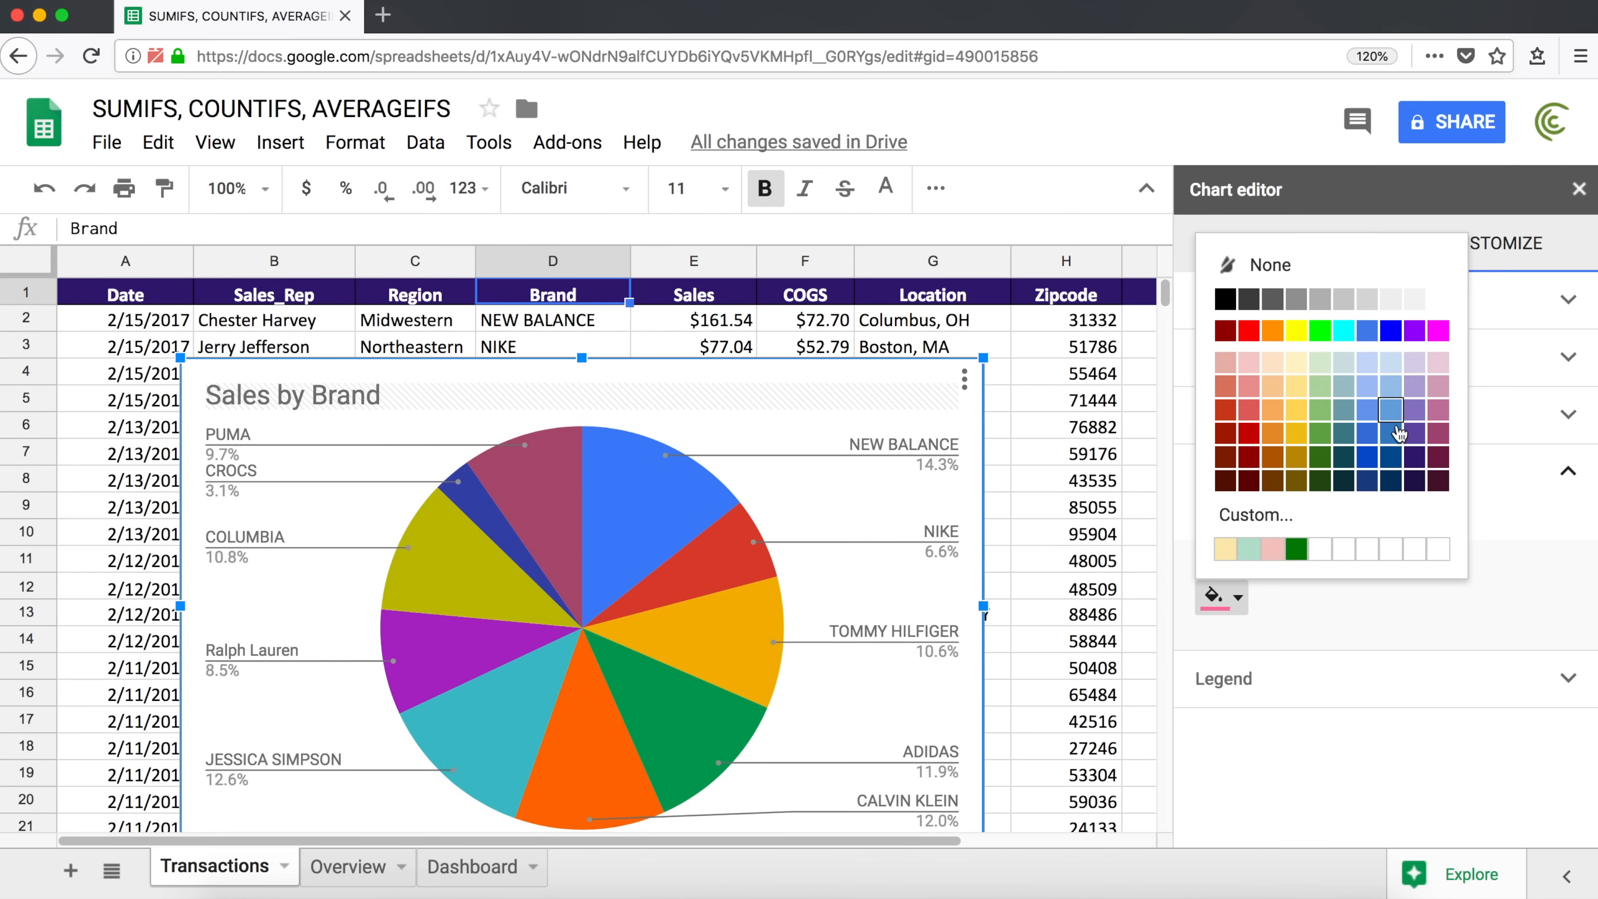
click(1414, 454)
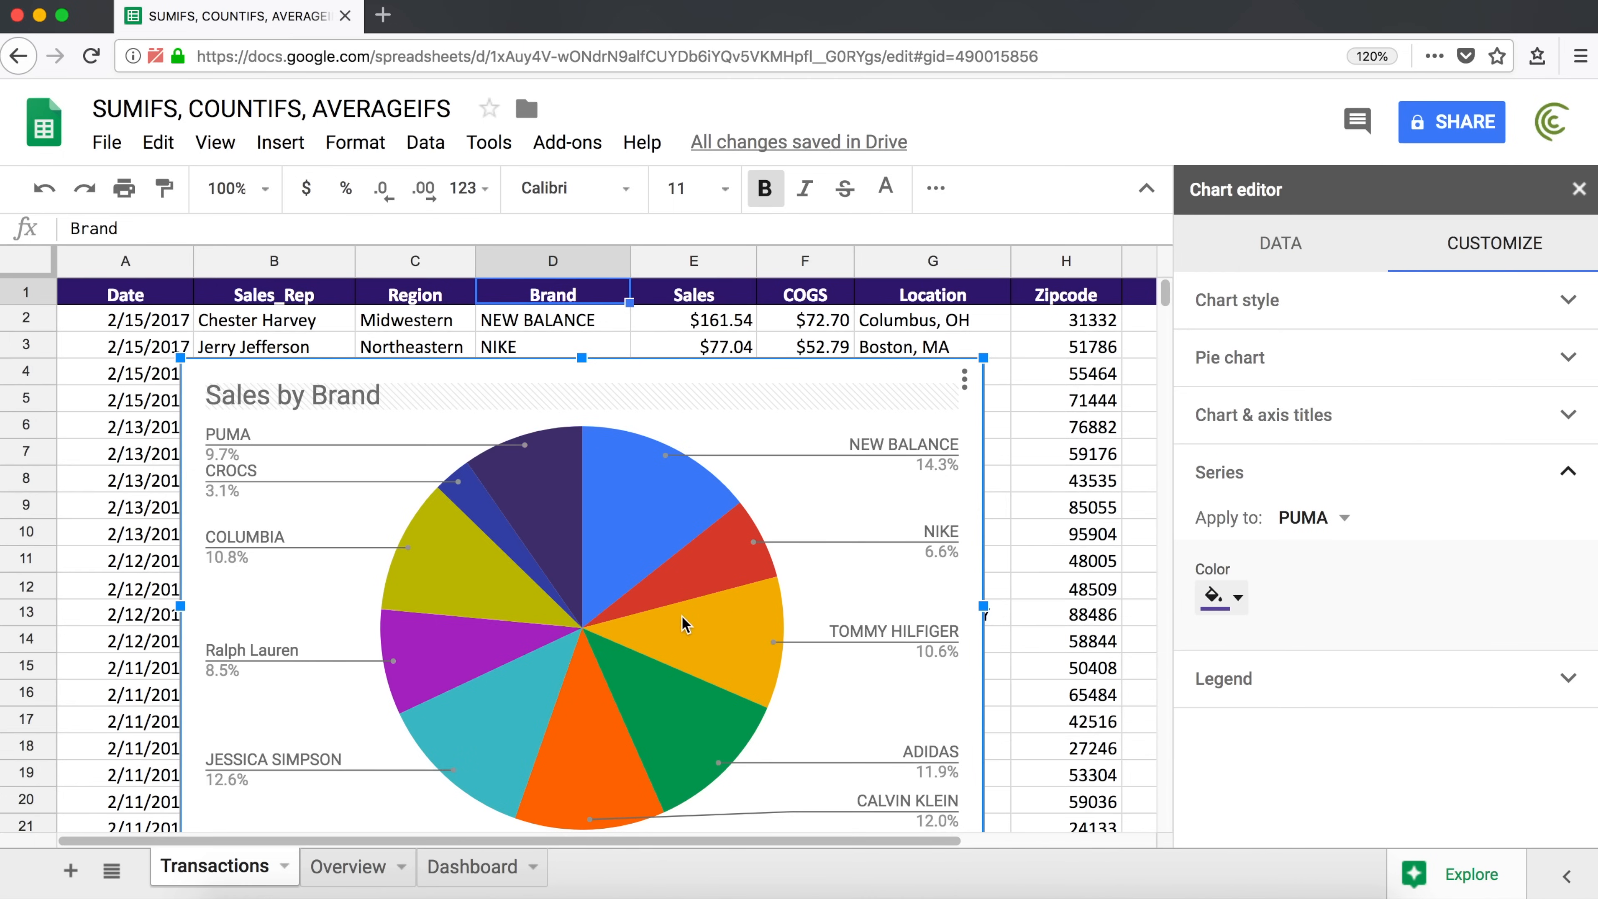
click(893, 456)
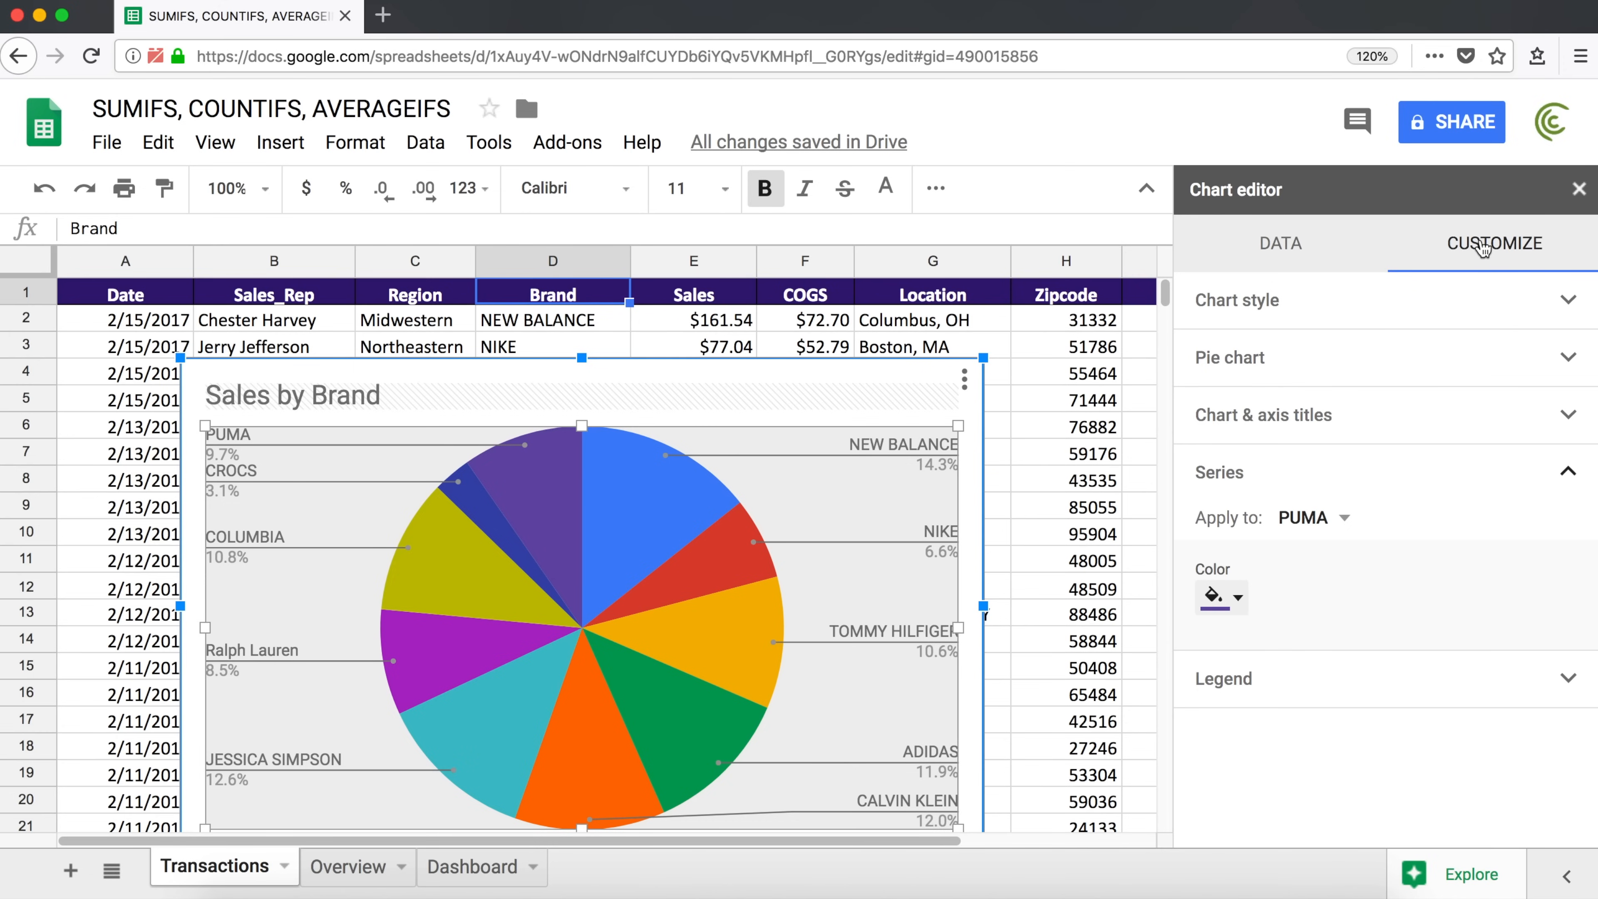
click(1095, 403)
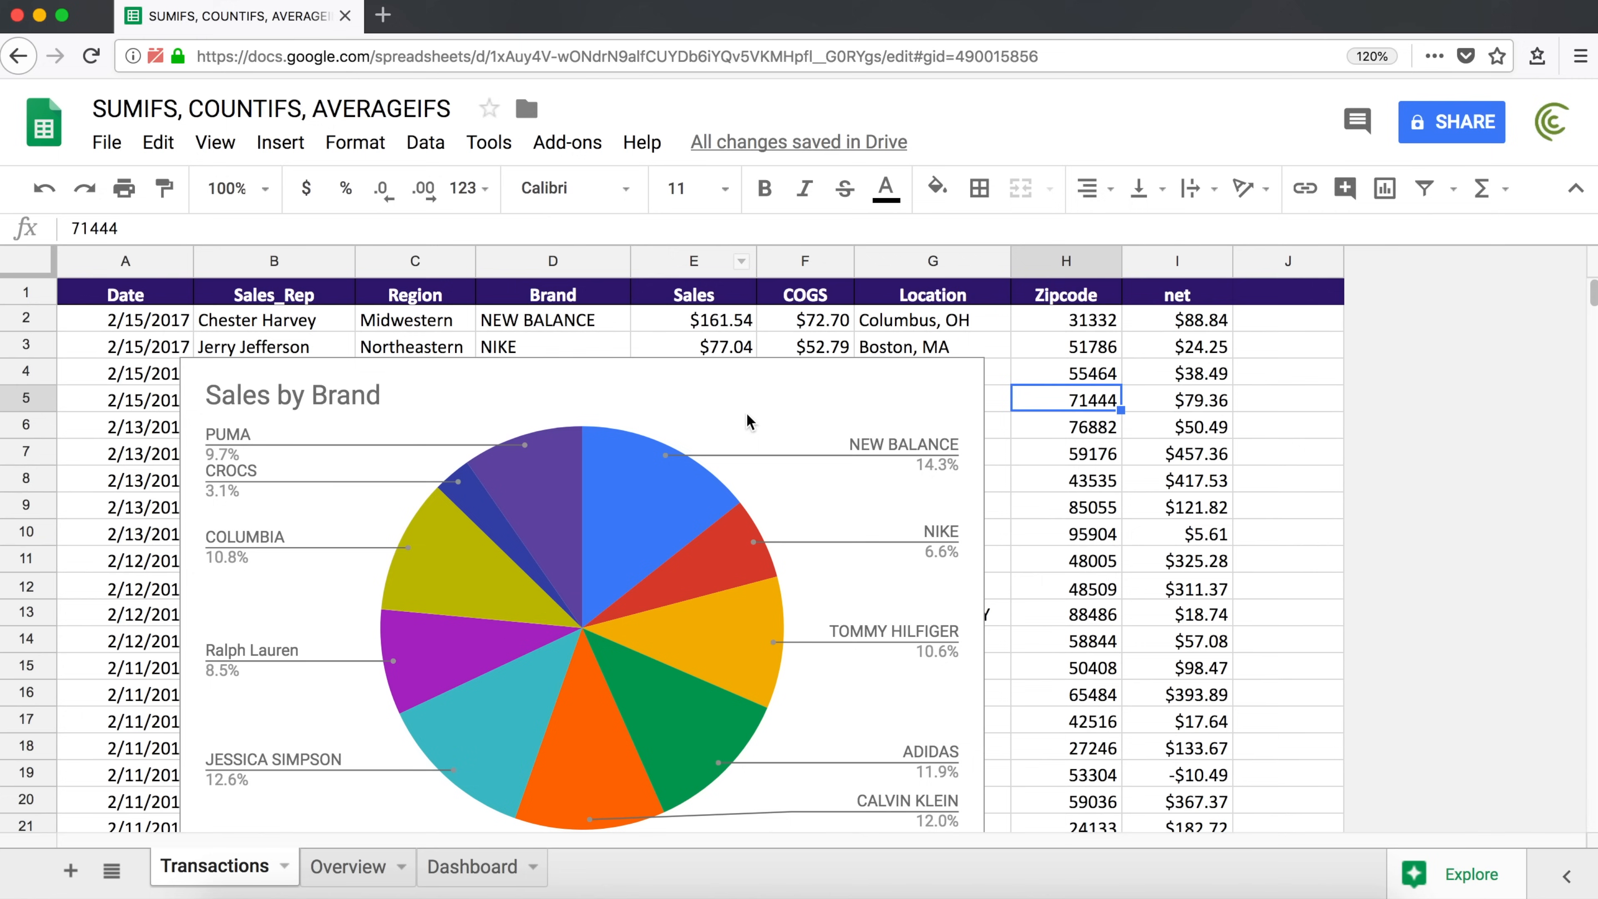
Reposition the Sales by Brand chart over the Transactions data and delete it.
click(748, 376)
drag(745, 372, 1105, 406)
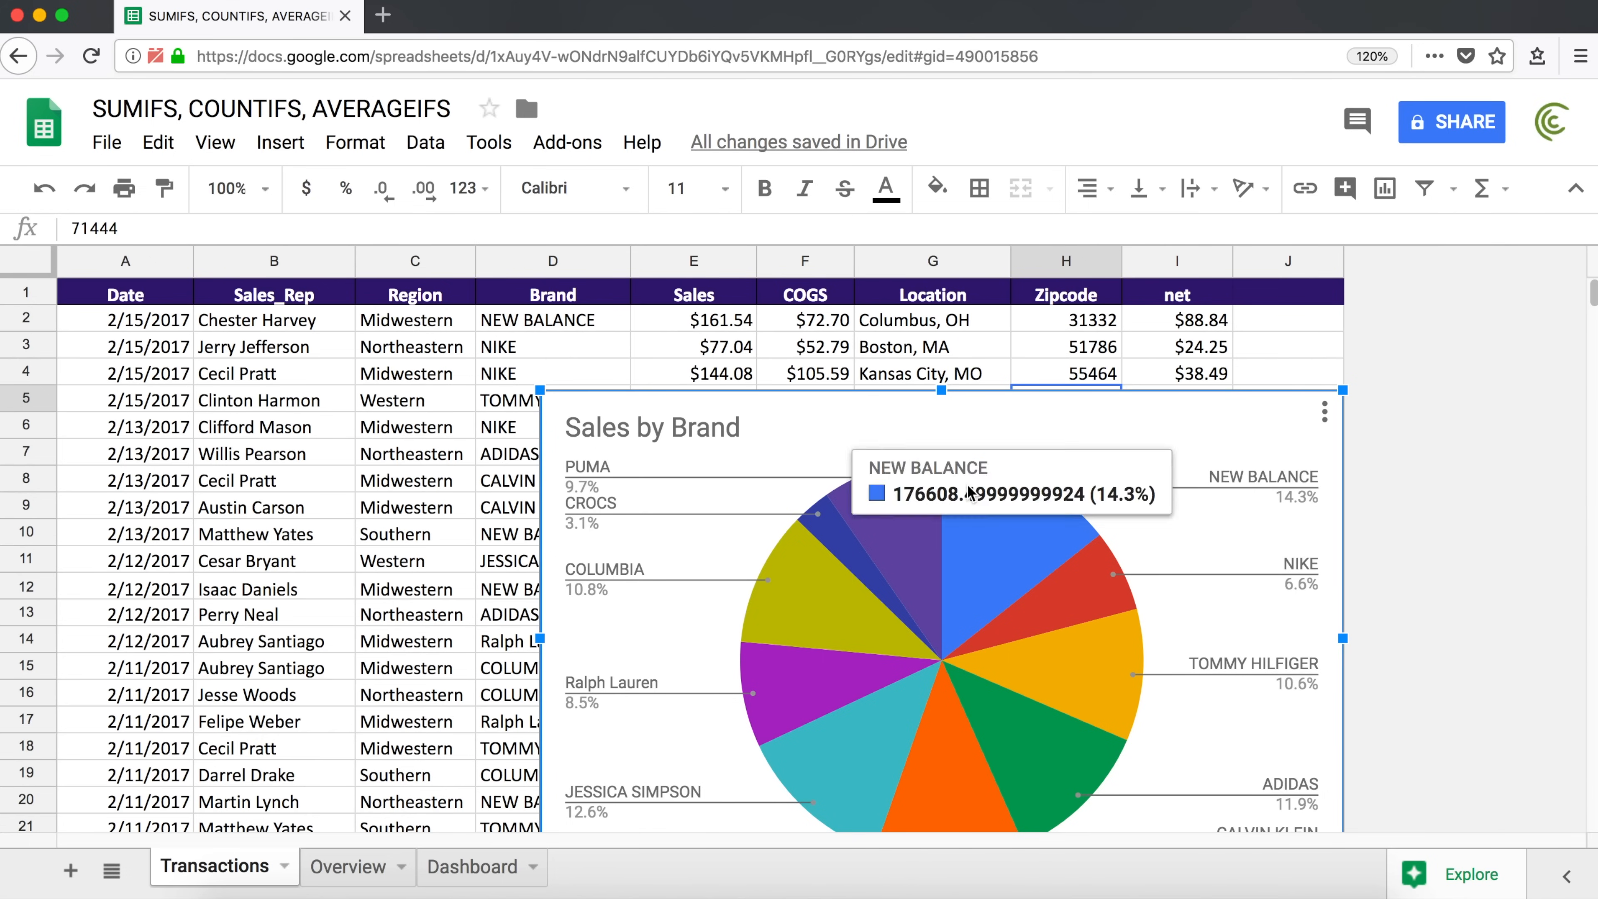
click(878, 411)
click(1063, 371)
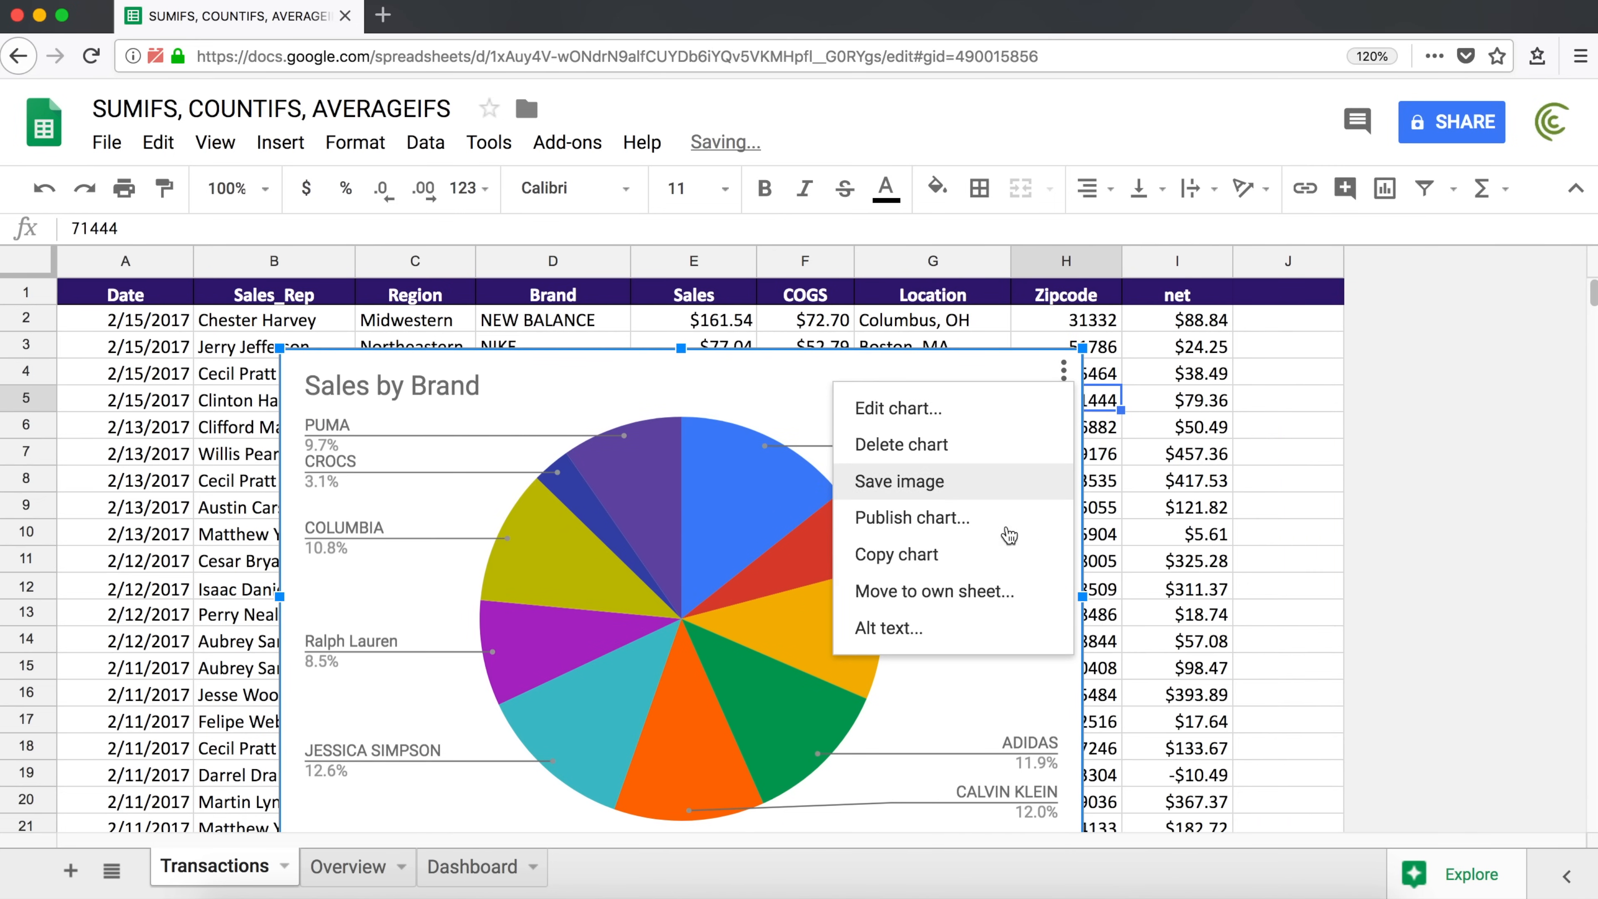
click(916, 447)
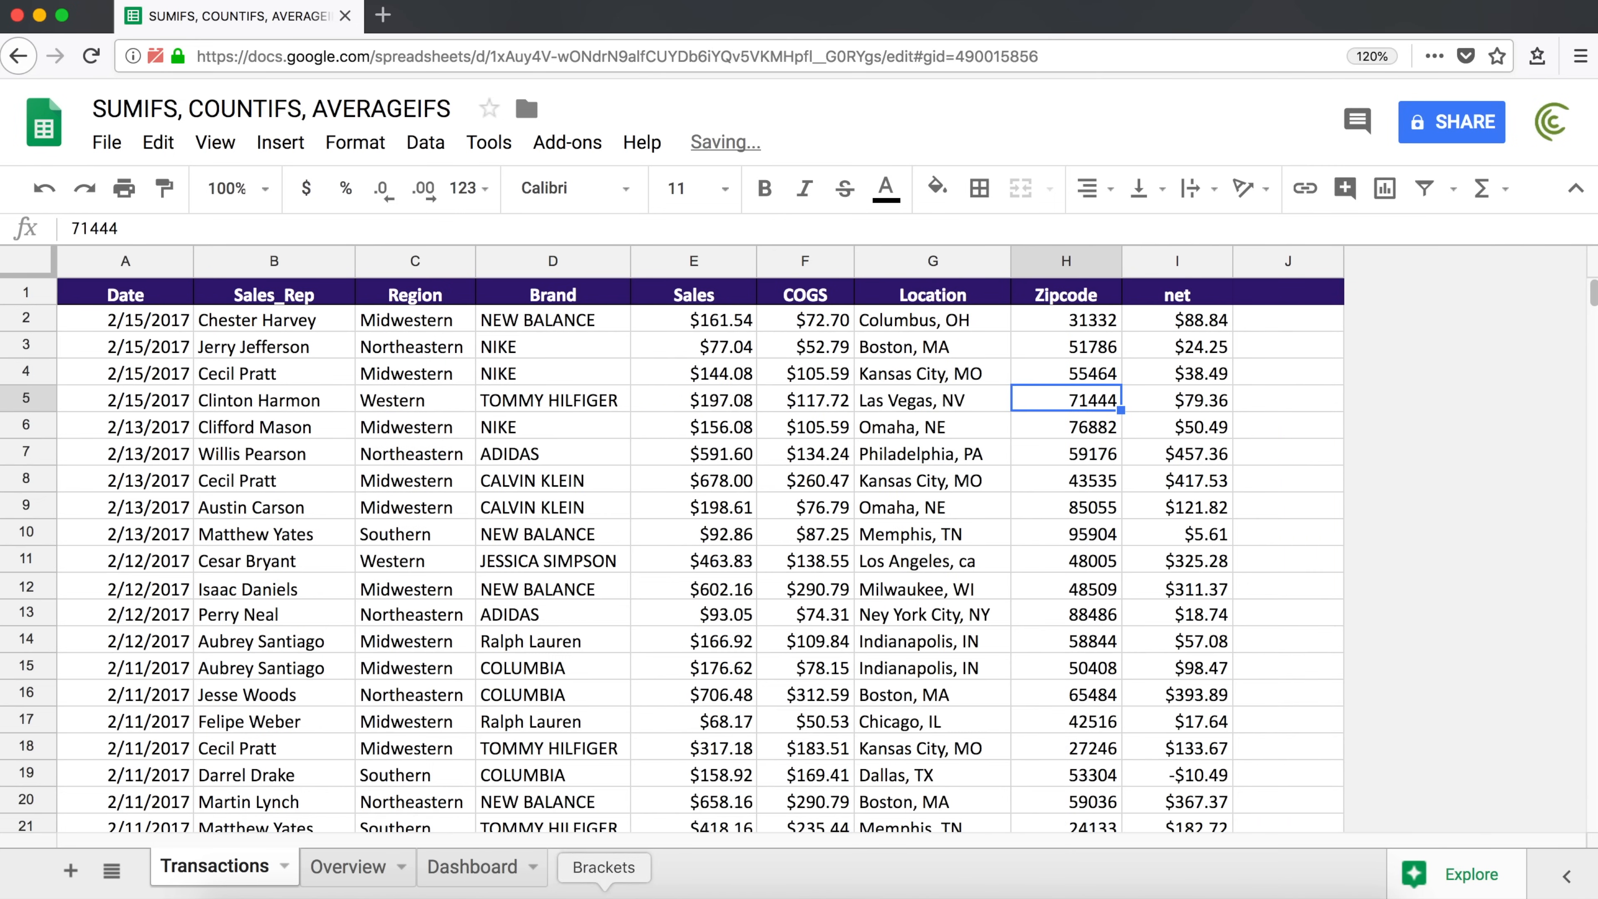
Add two new sheets after Transactions and name them Data and Chart.
click(70, 870)
click(71, 869)
click(369, 878)
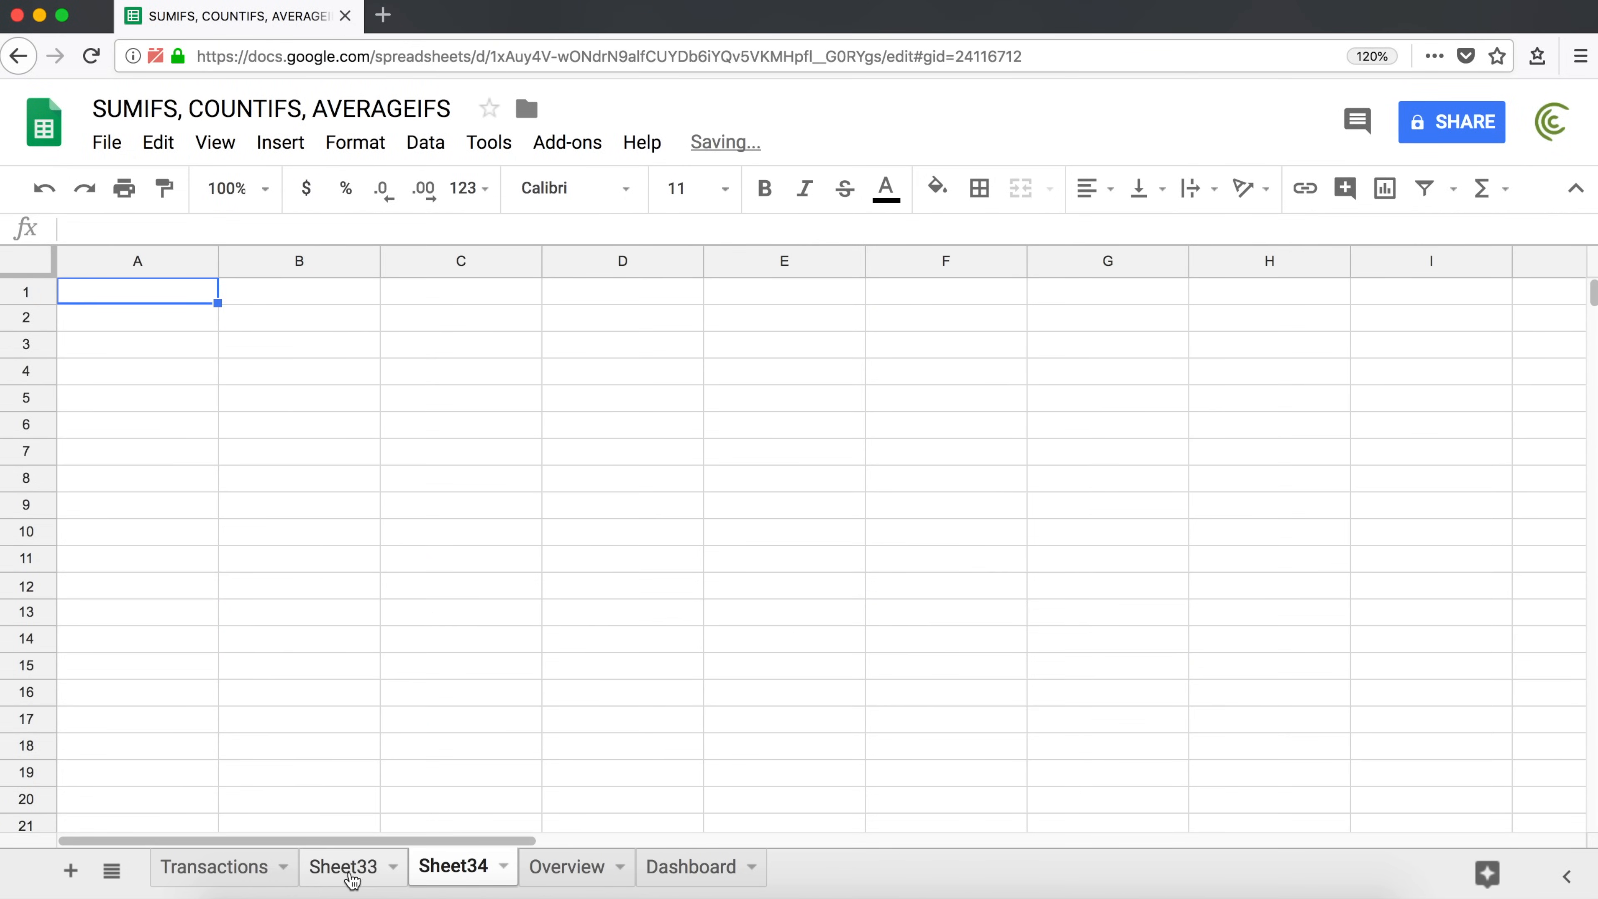
double_click(364, 876)
text(Data)
key(Return)
click(426, 878)
double_click(423, 874)
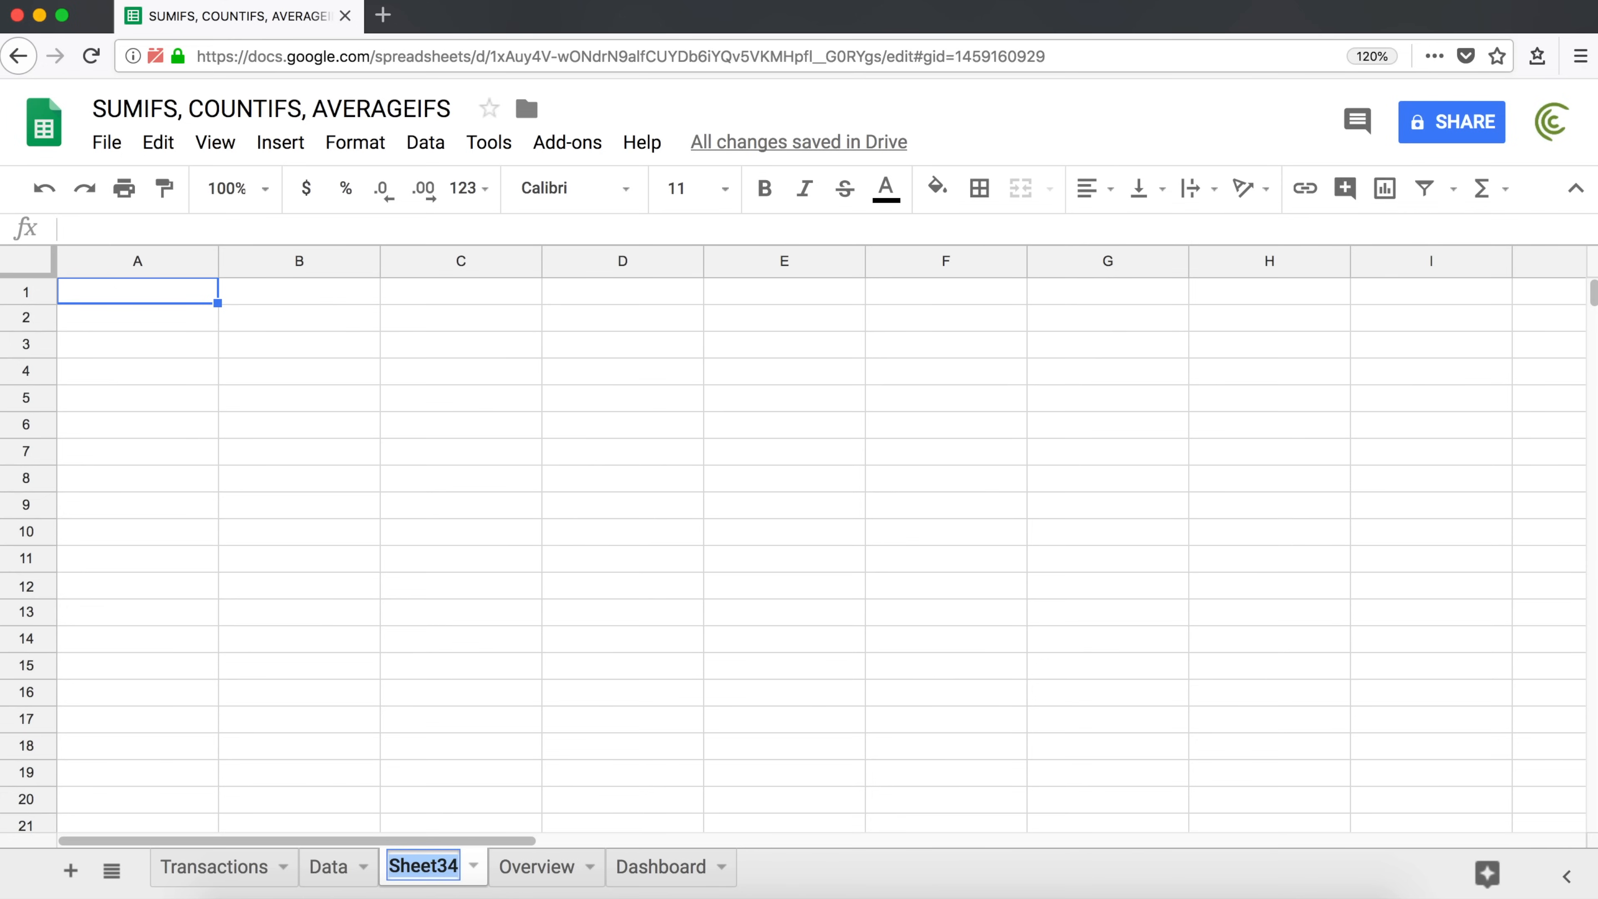
text(Chart)
key(Return)
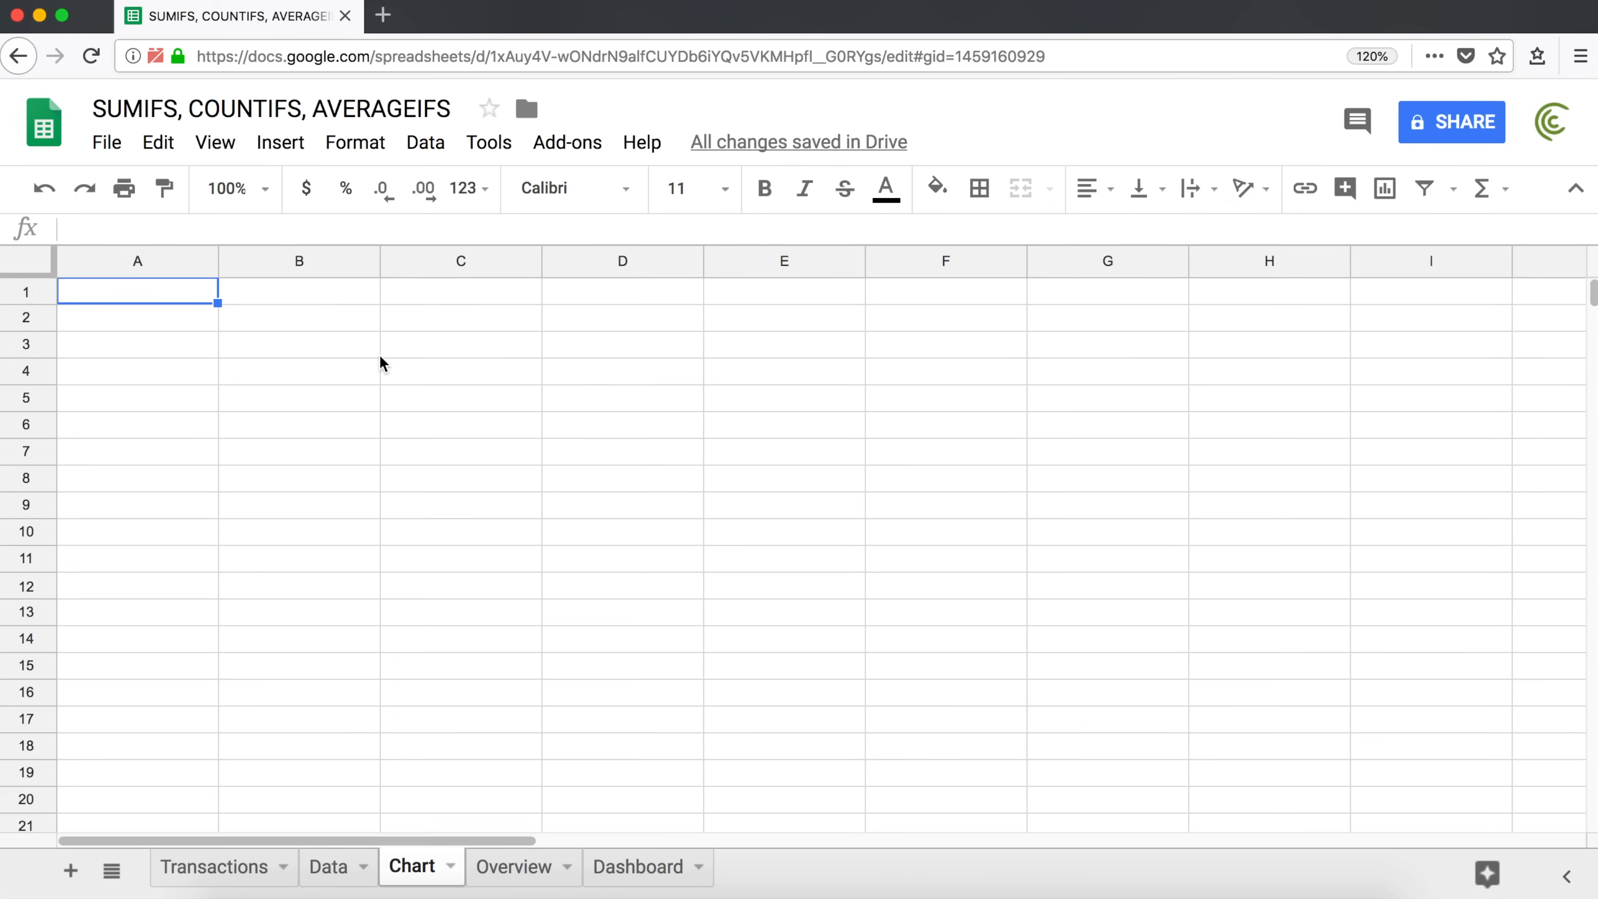
Check the Transactions sheet and enter the label "Region" in cell A1 of the Chart sheet.
click(239, 872)
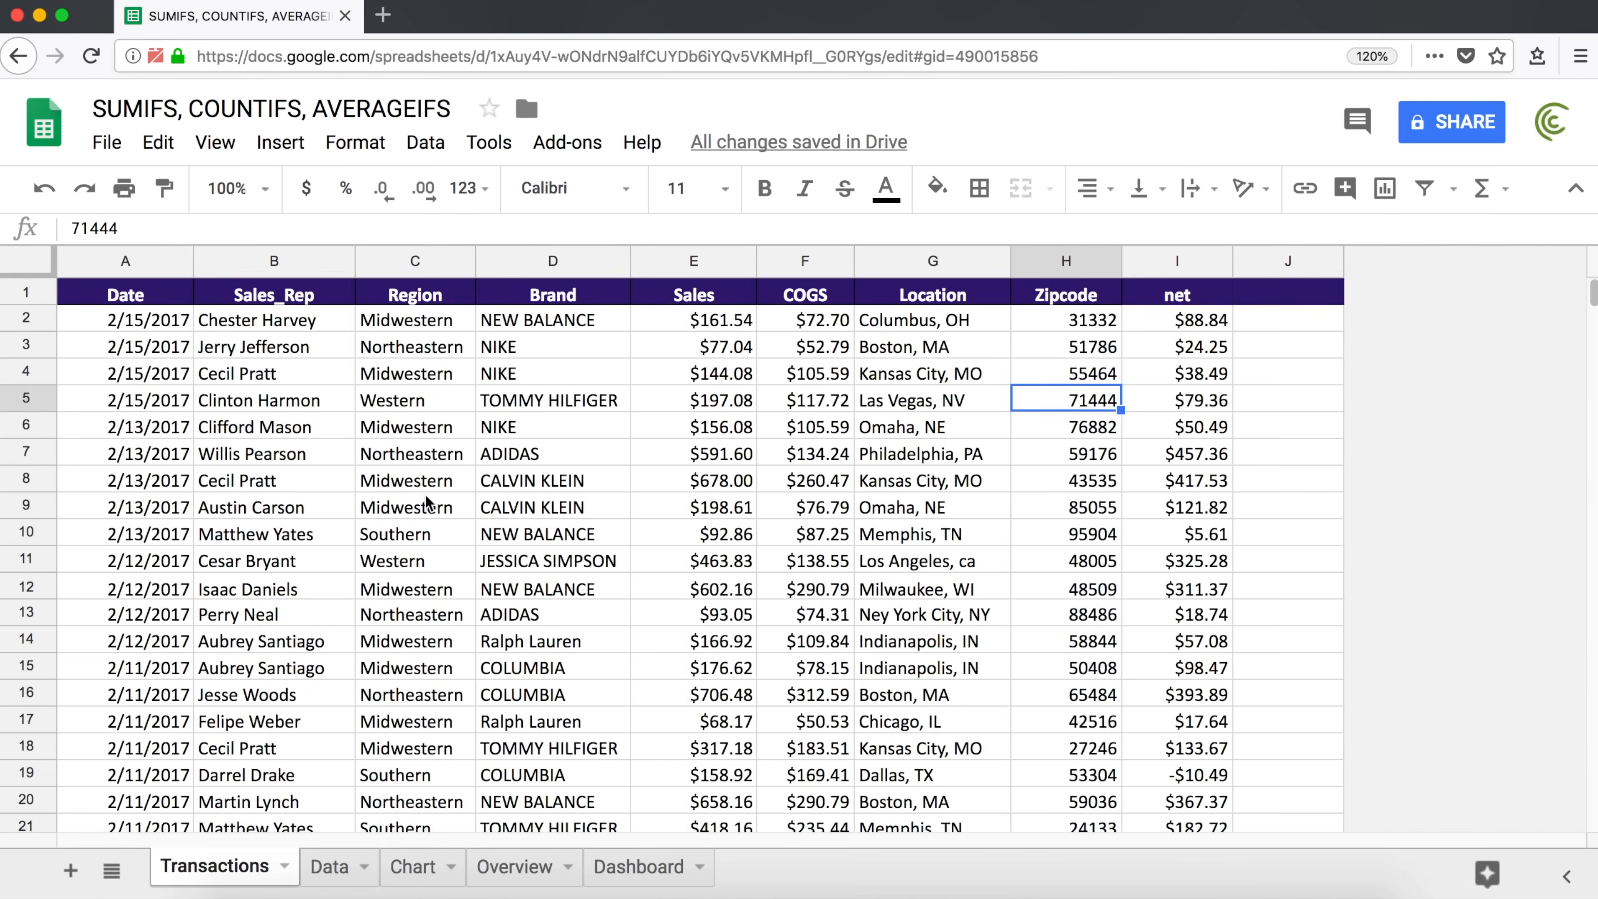
click(413, 878)
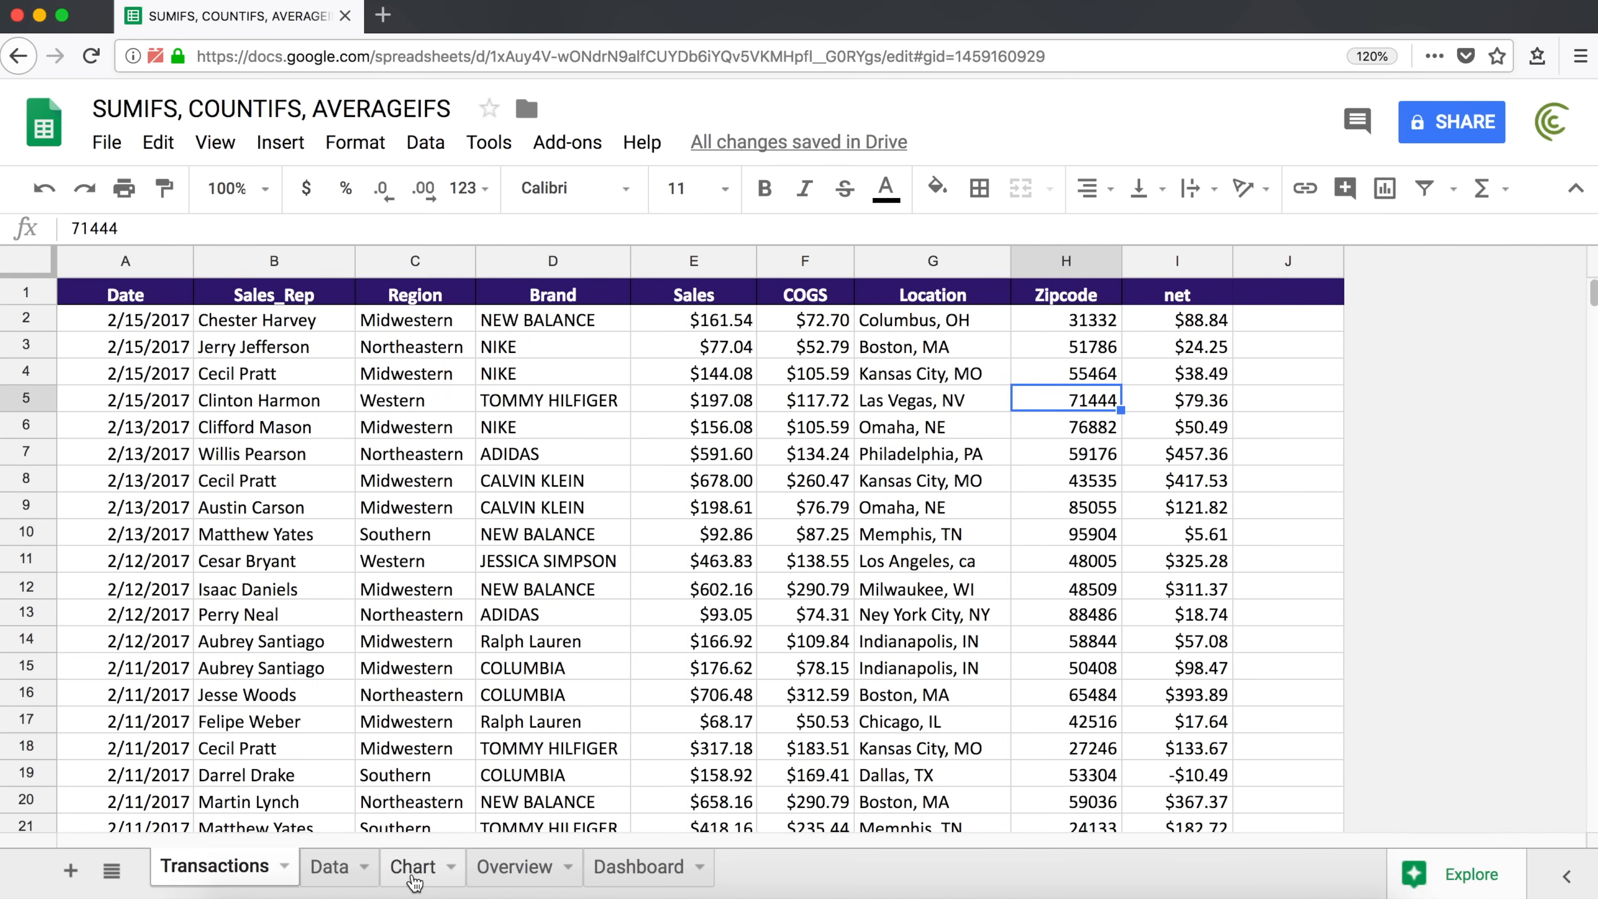
text(R)
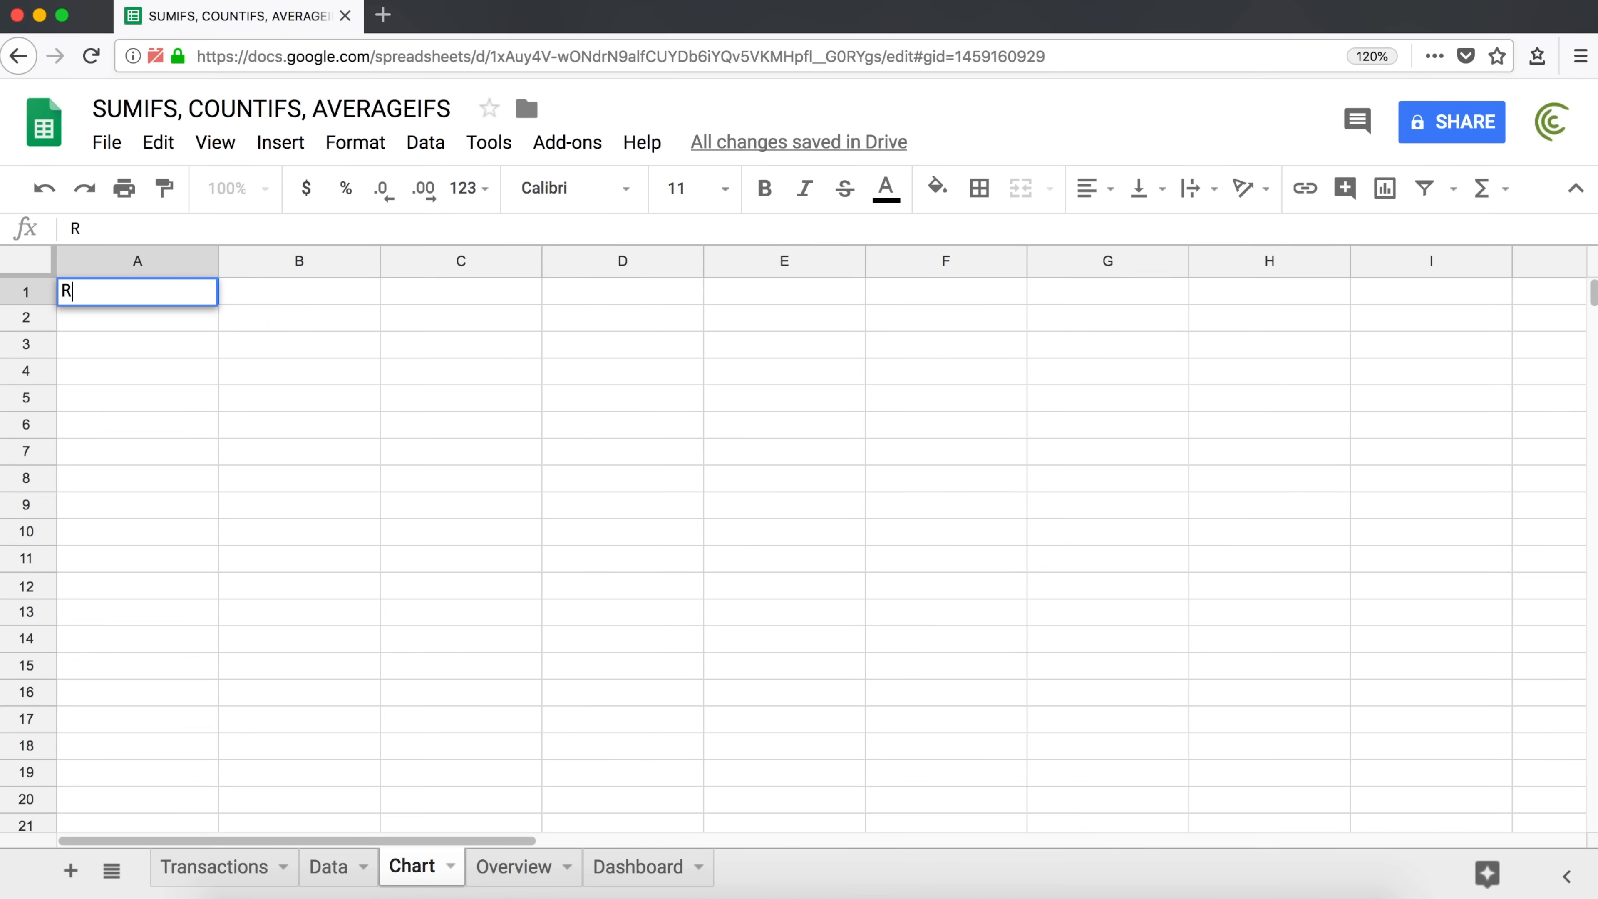
text(egion)
key(Return)
Start a list-from-range data validation on cell B1 of the Chart sheet, using Transactions!C2:C19937 as the source range.
key(Up)
key(Right)
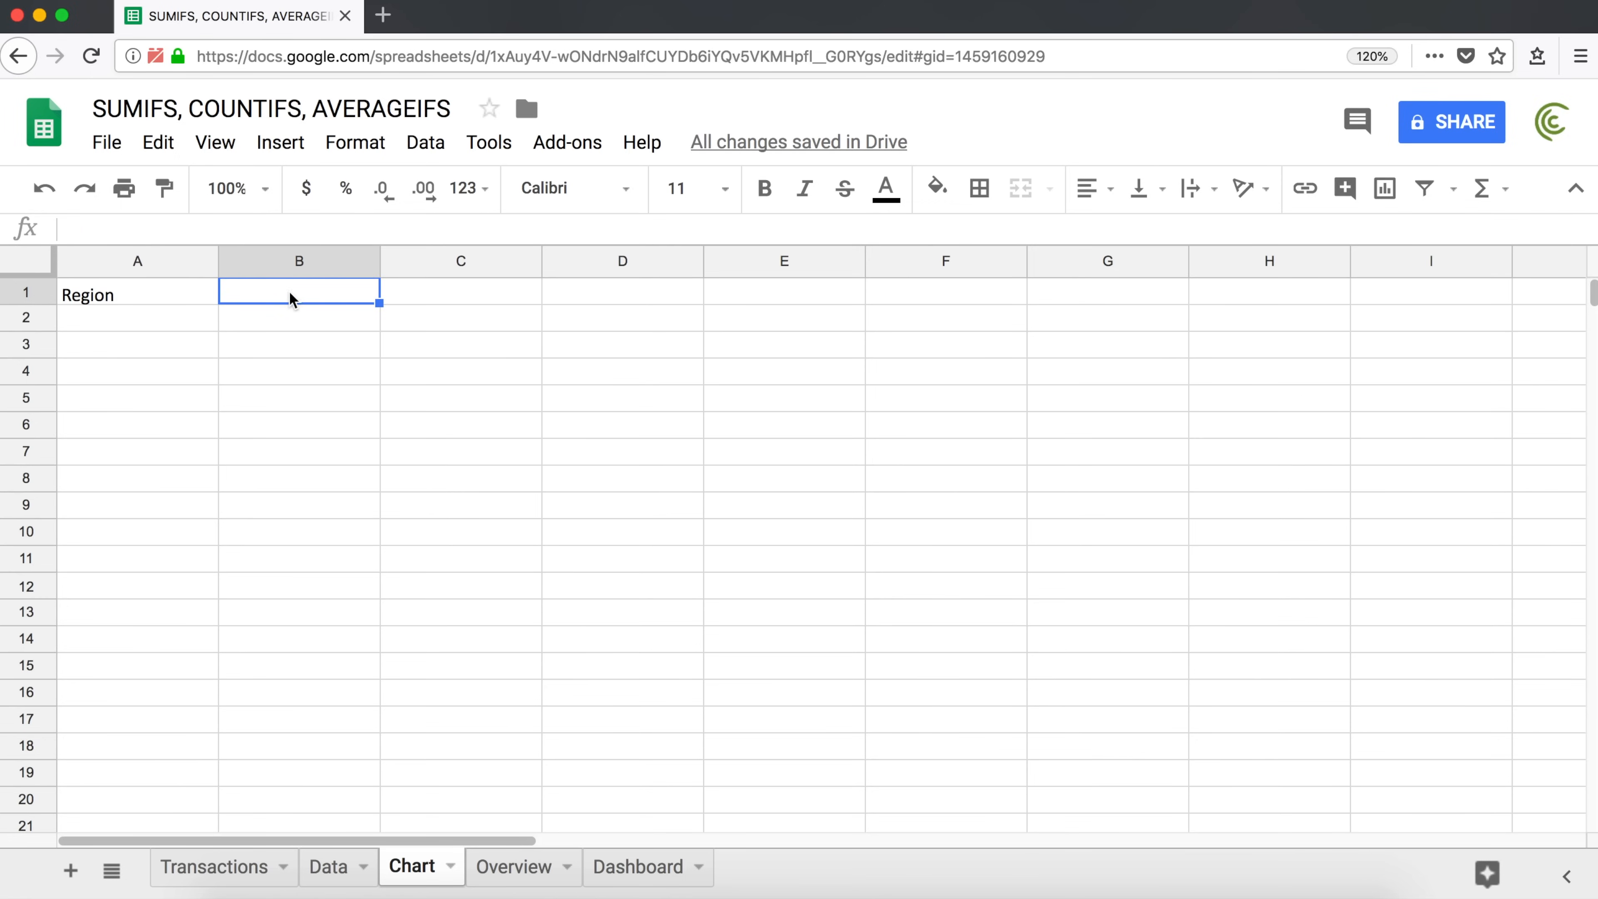
click(427, 145)
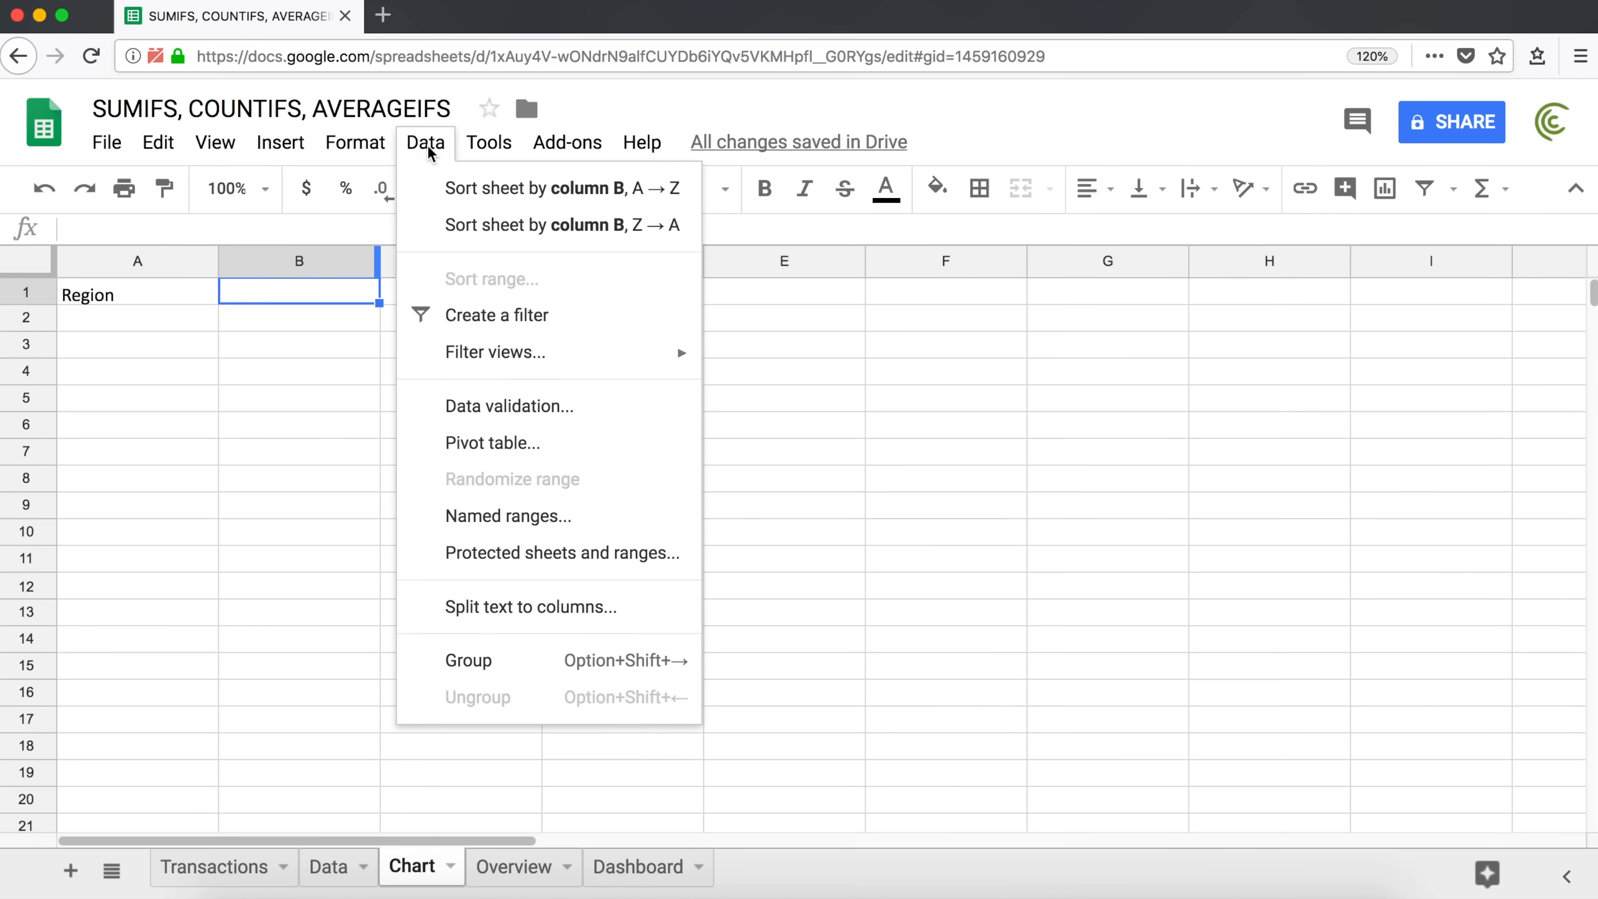
click(510, 406)
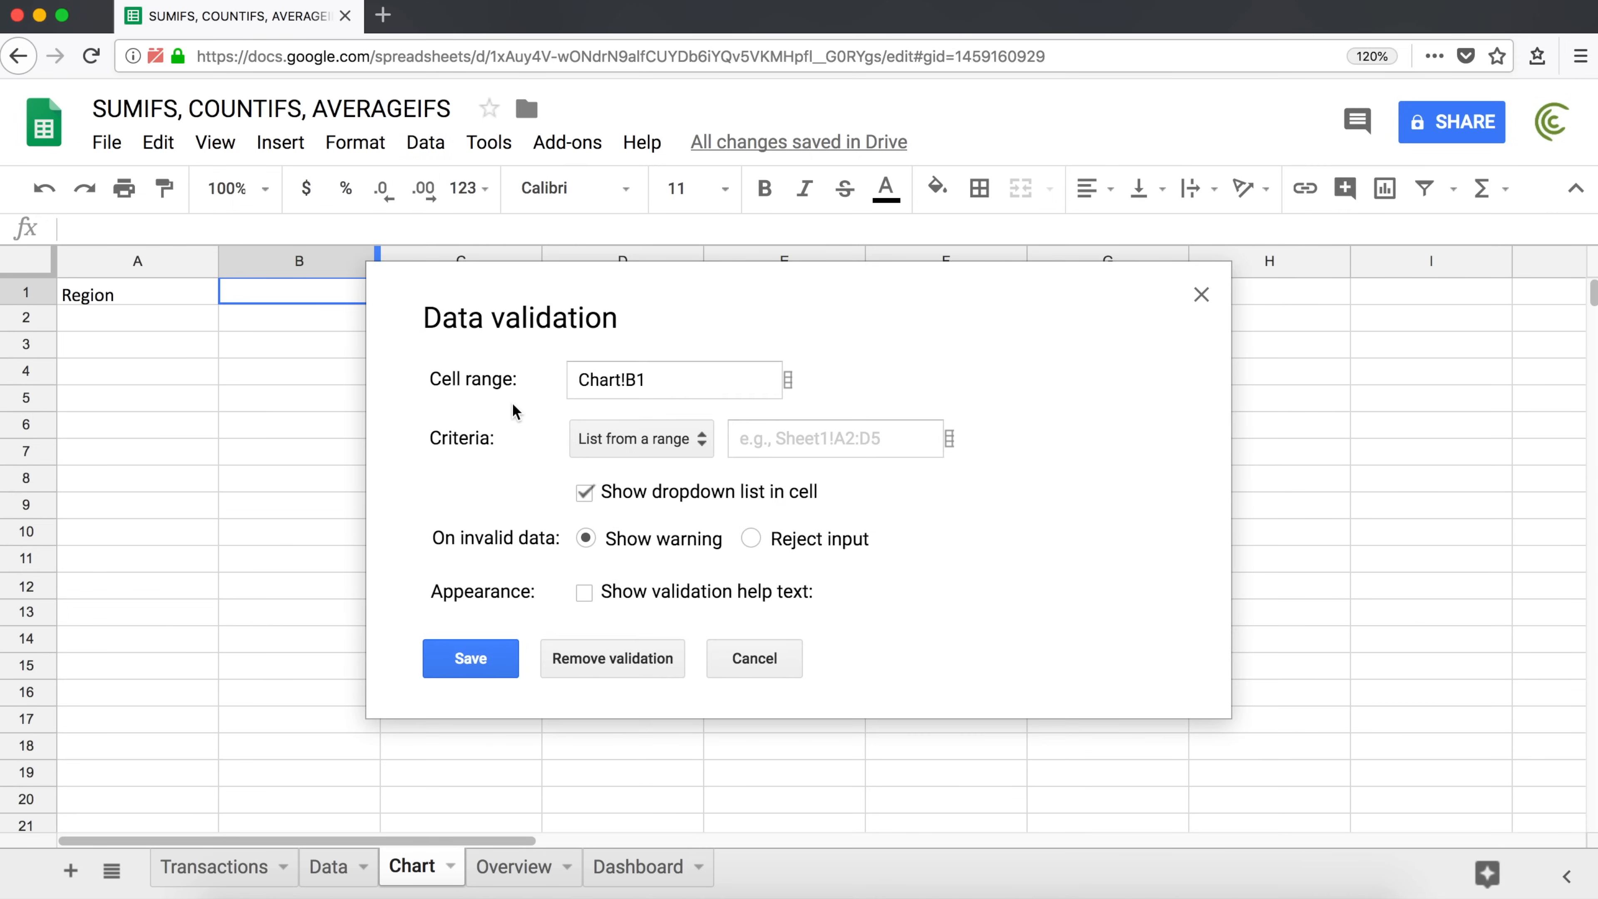
click(823, 441)
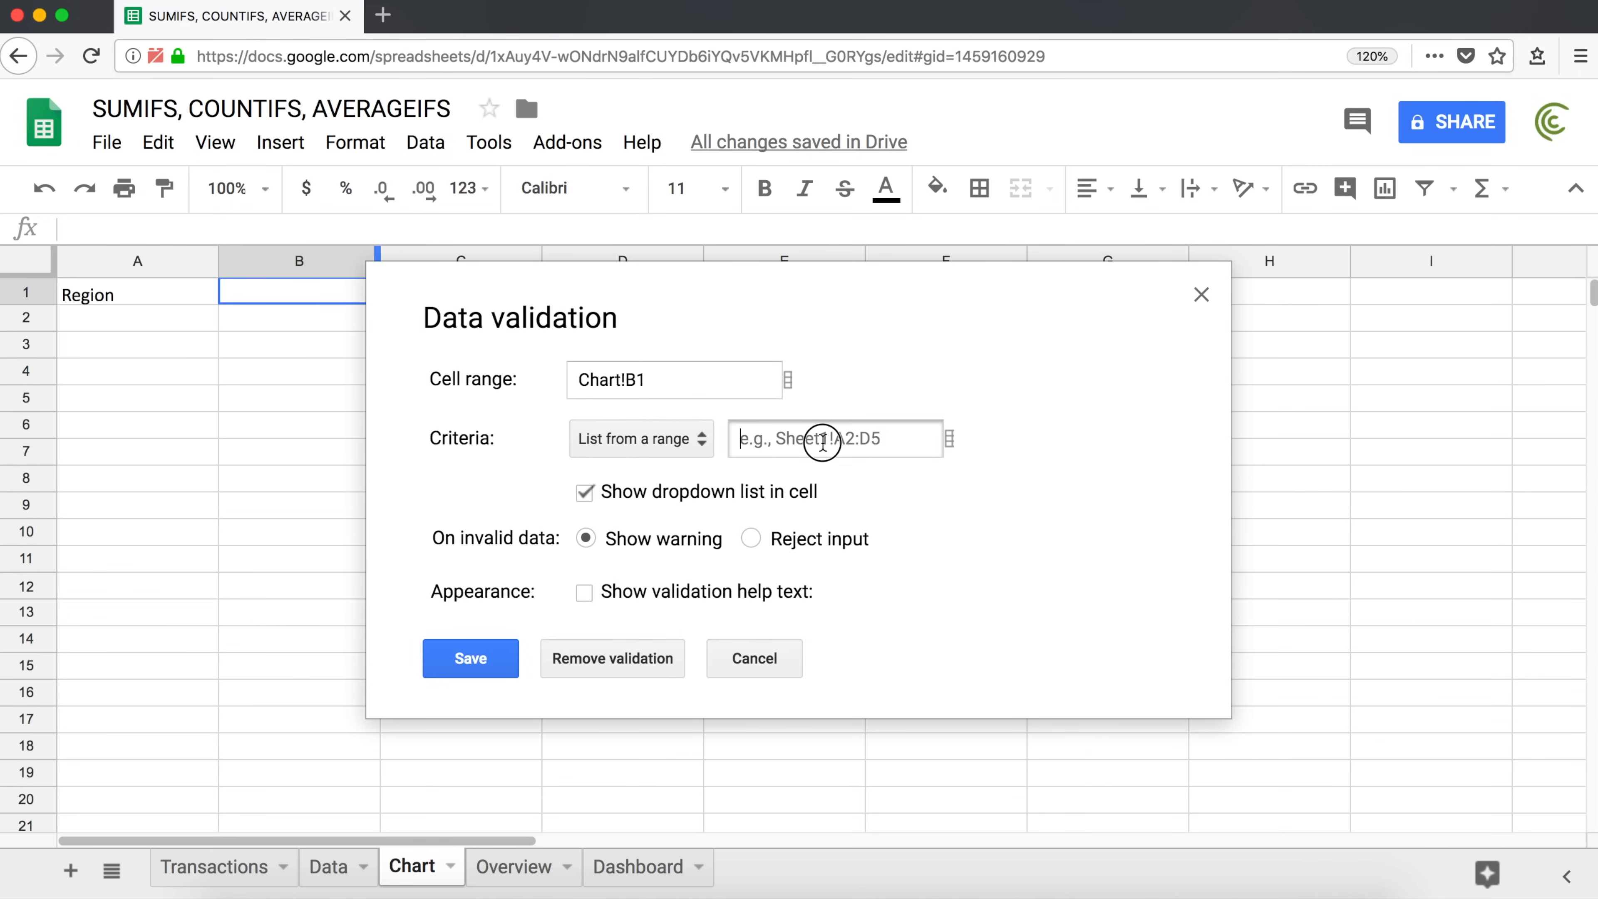
click(951, 443)
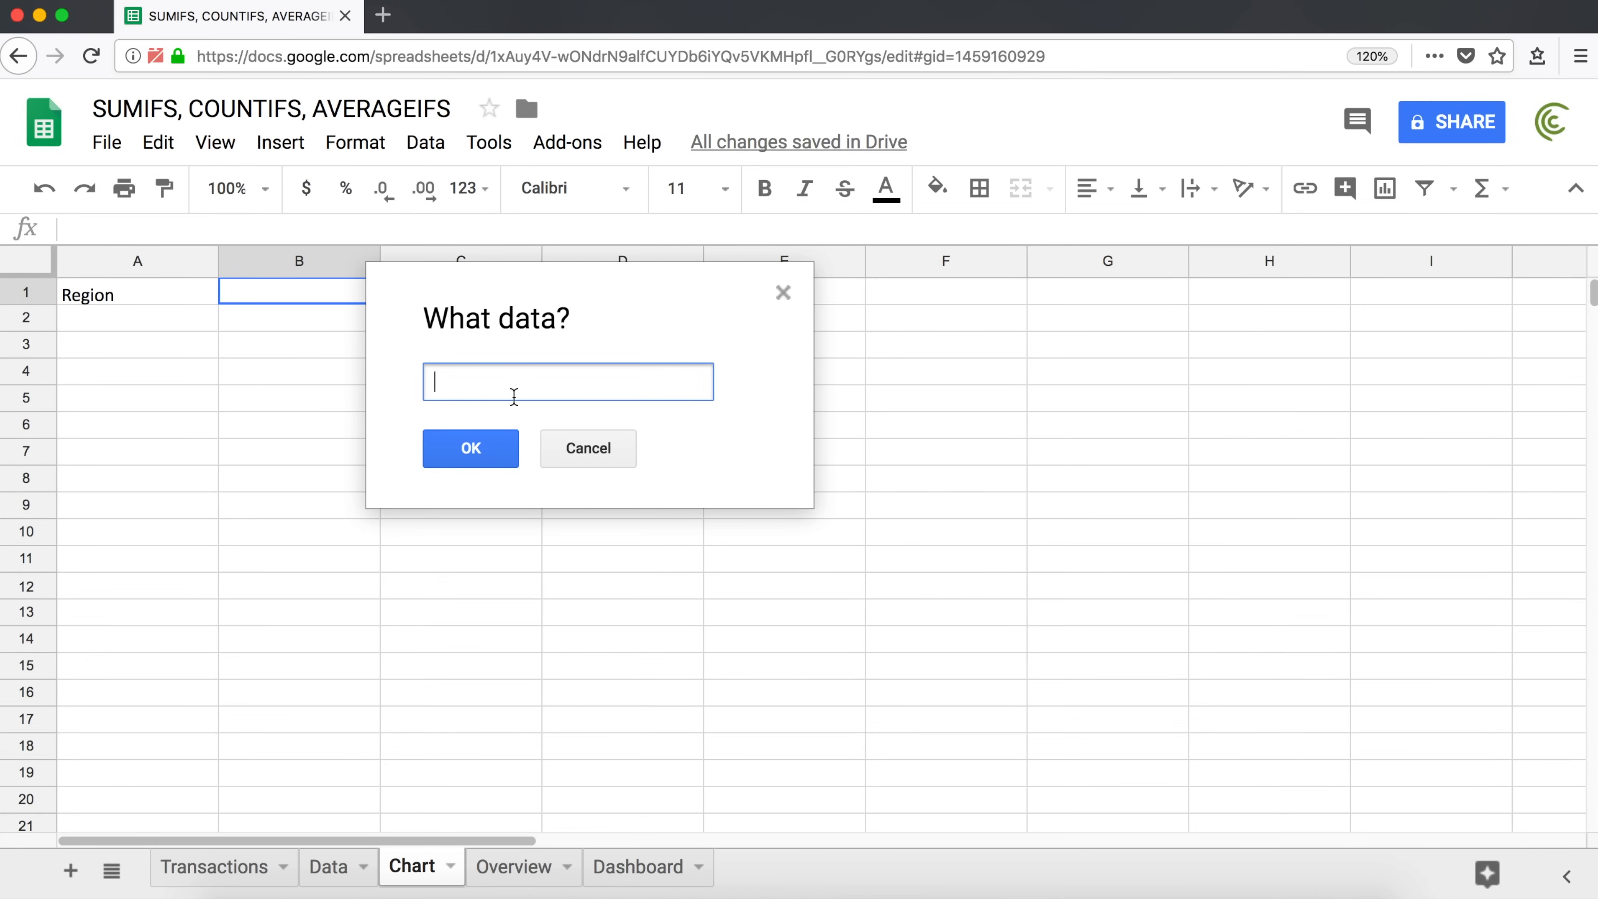
click(205, 874)
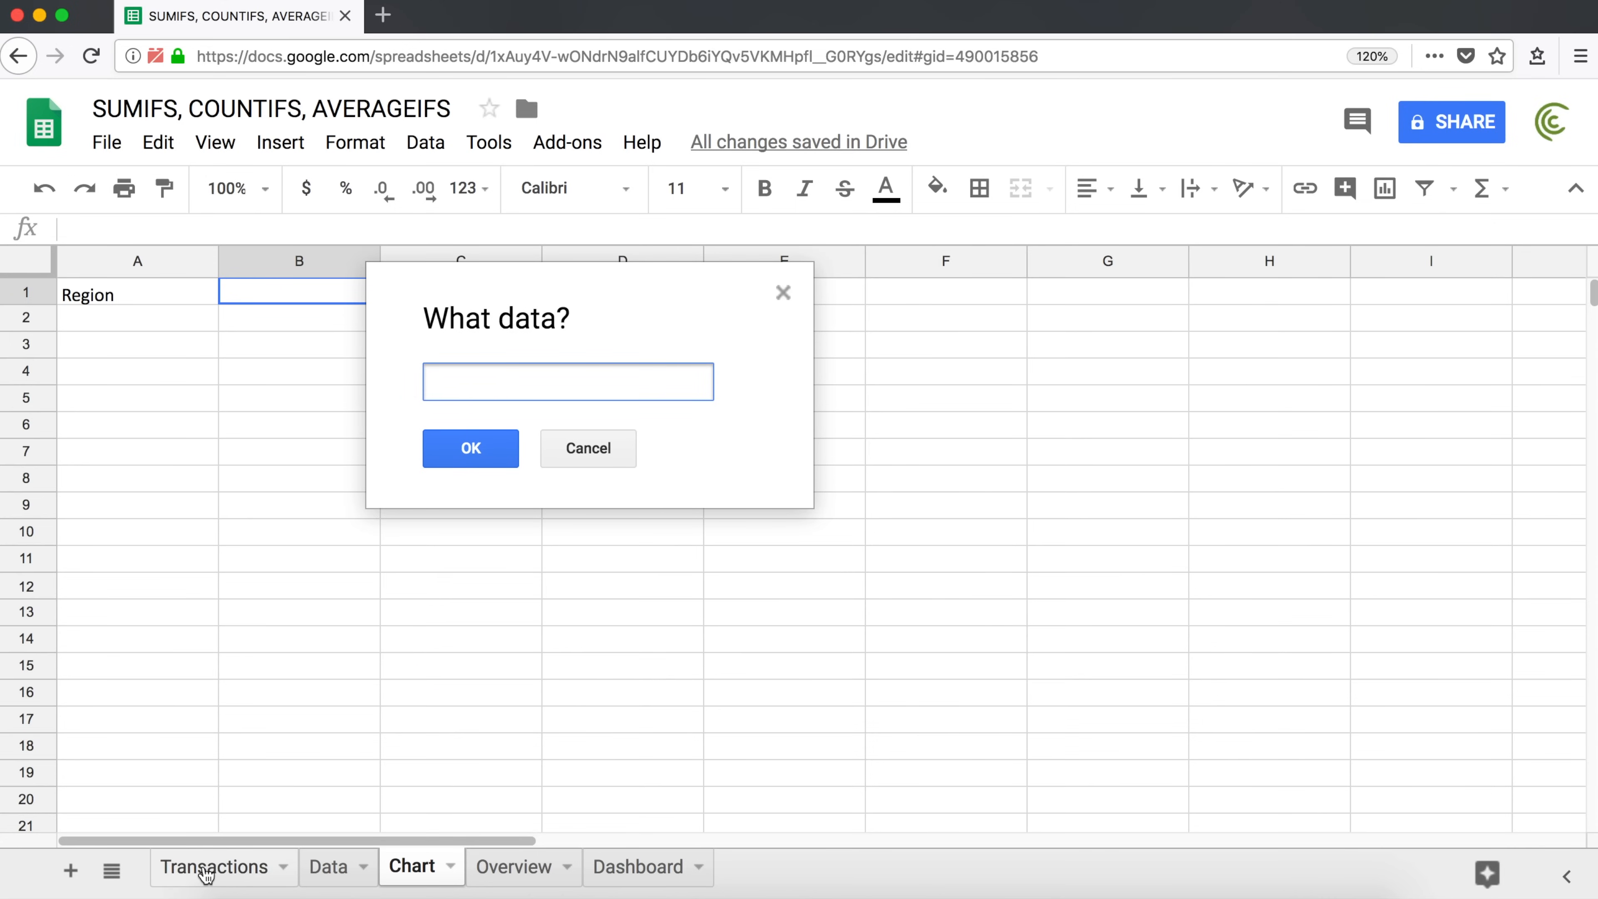
drag(483, 276, 1041, 355)
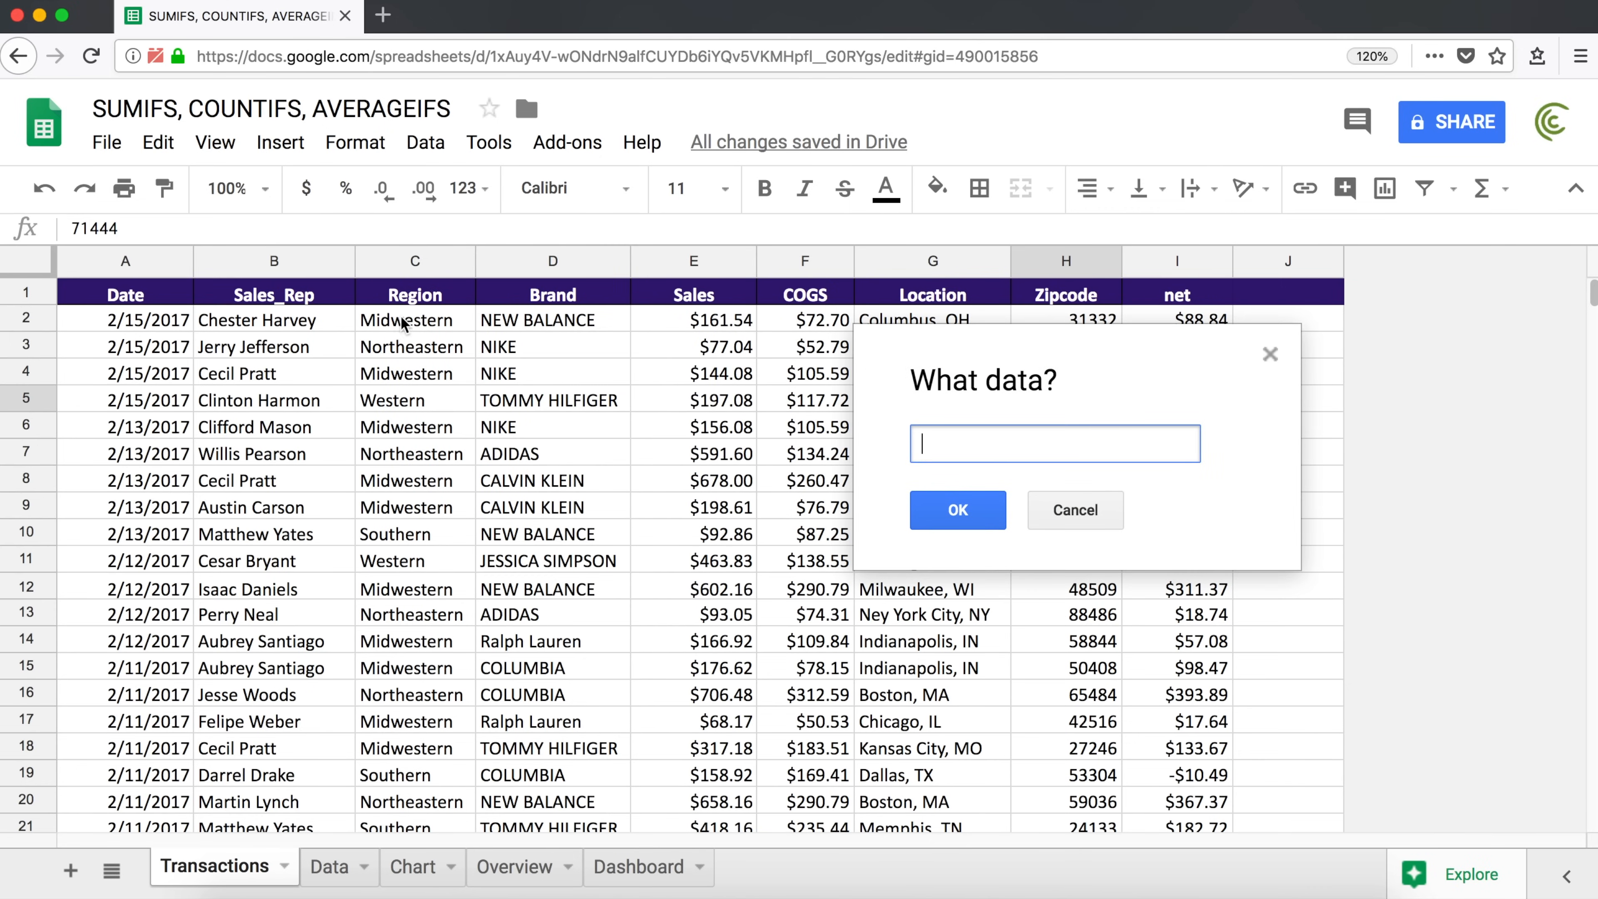
drag(403, 320, 401, 430)
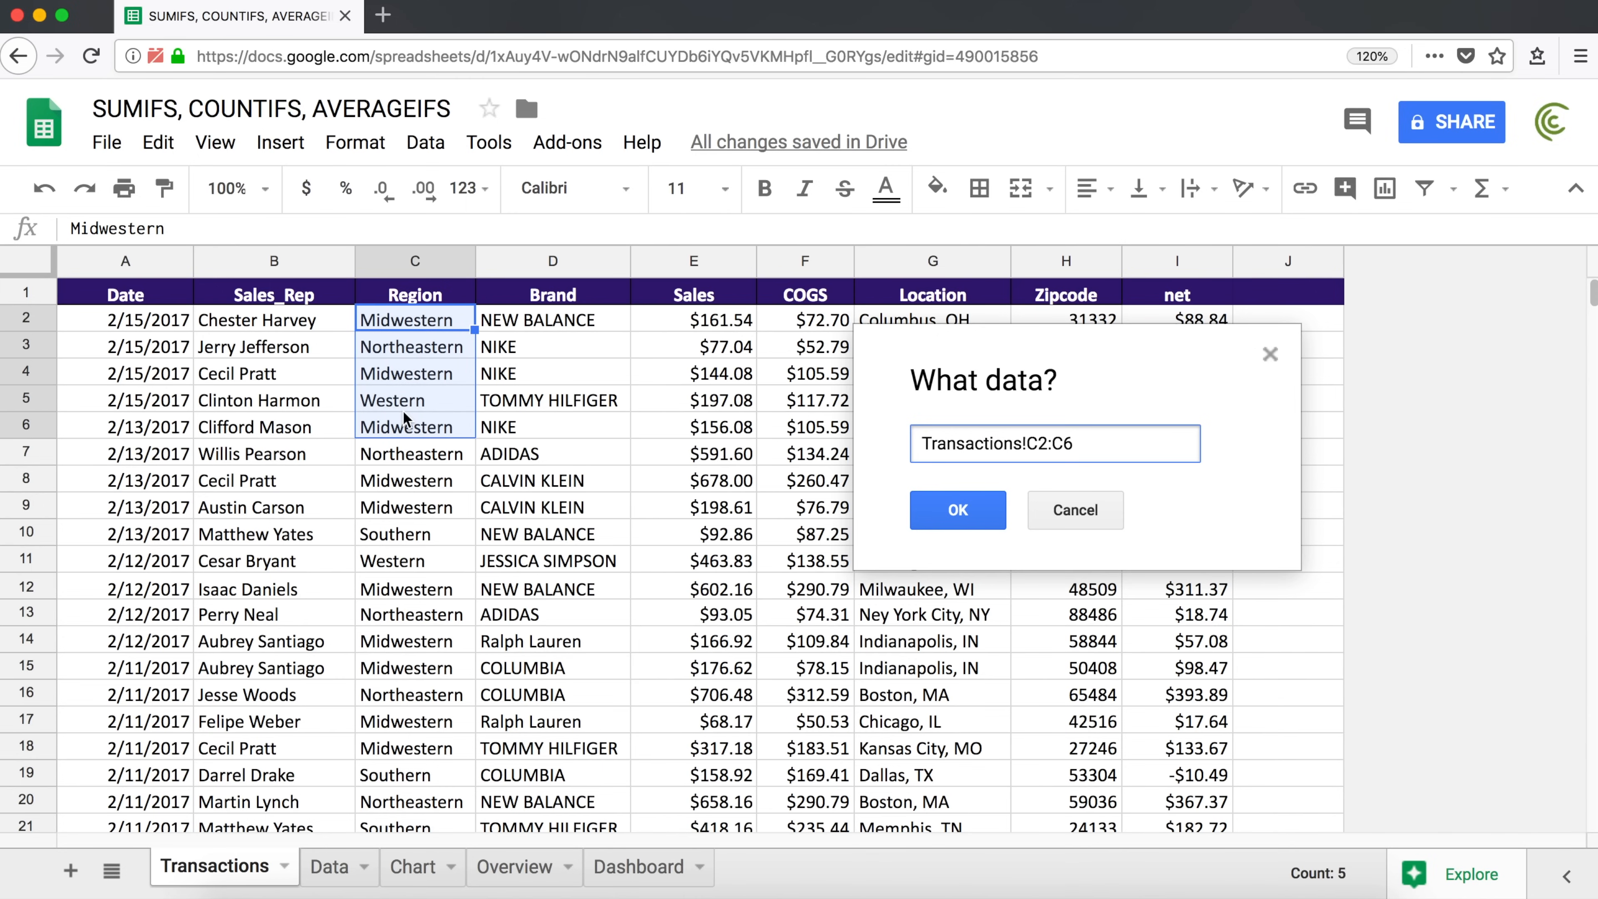
key(super+shift+Down)
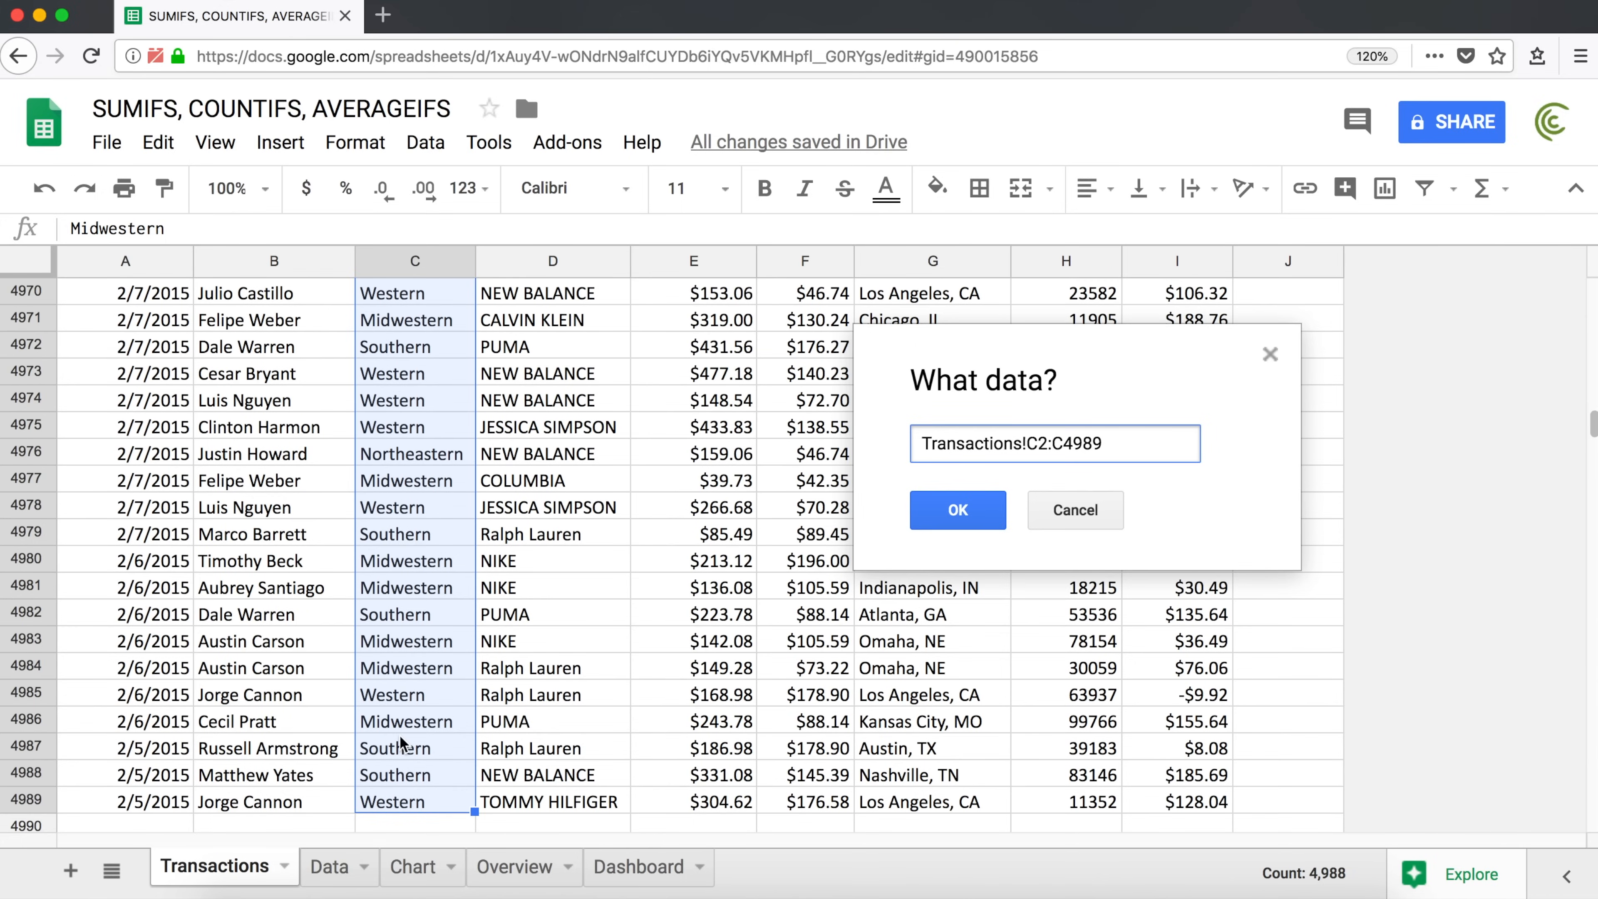
key(super+shift+Down)
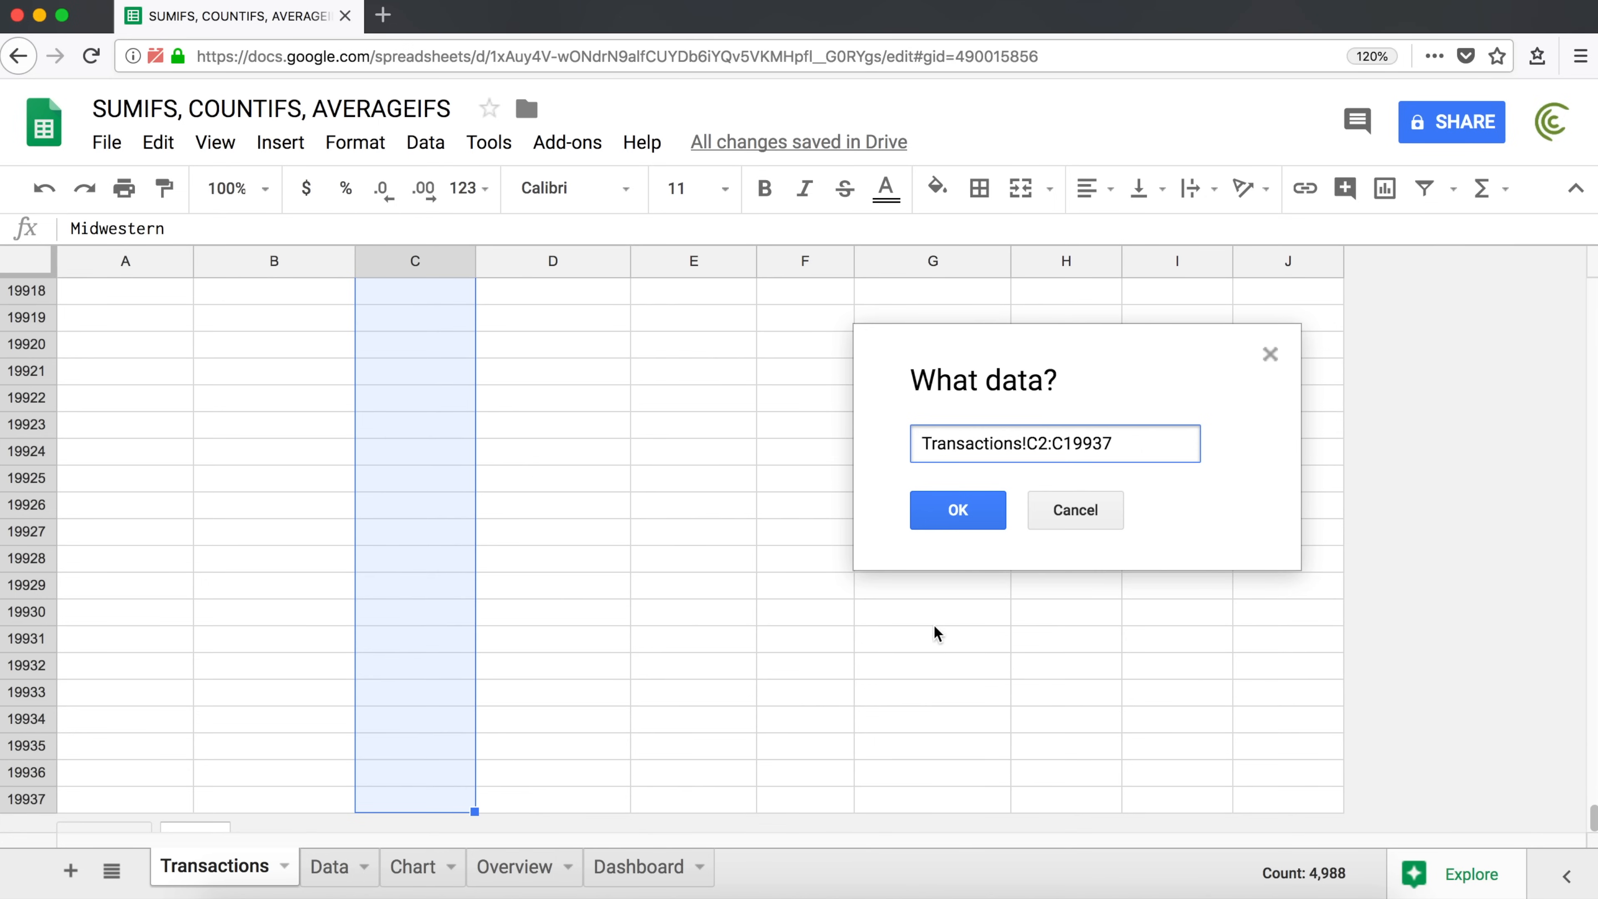
click(952, 519)
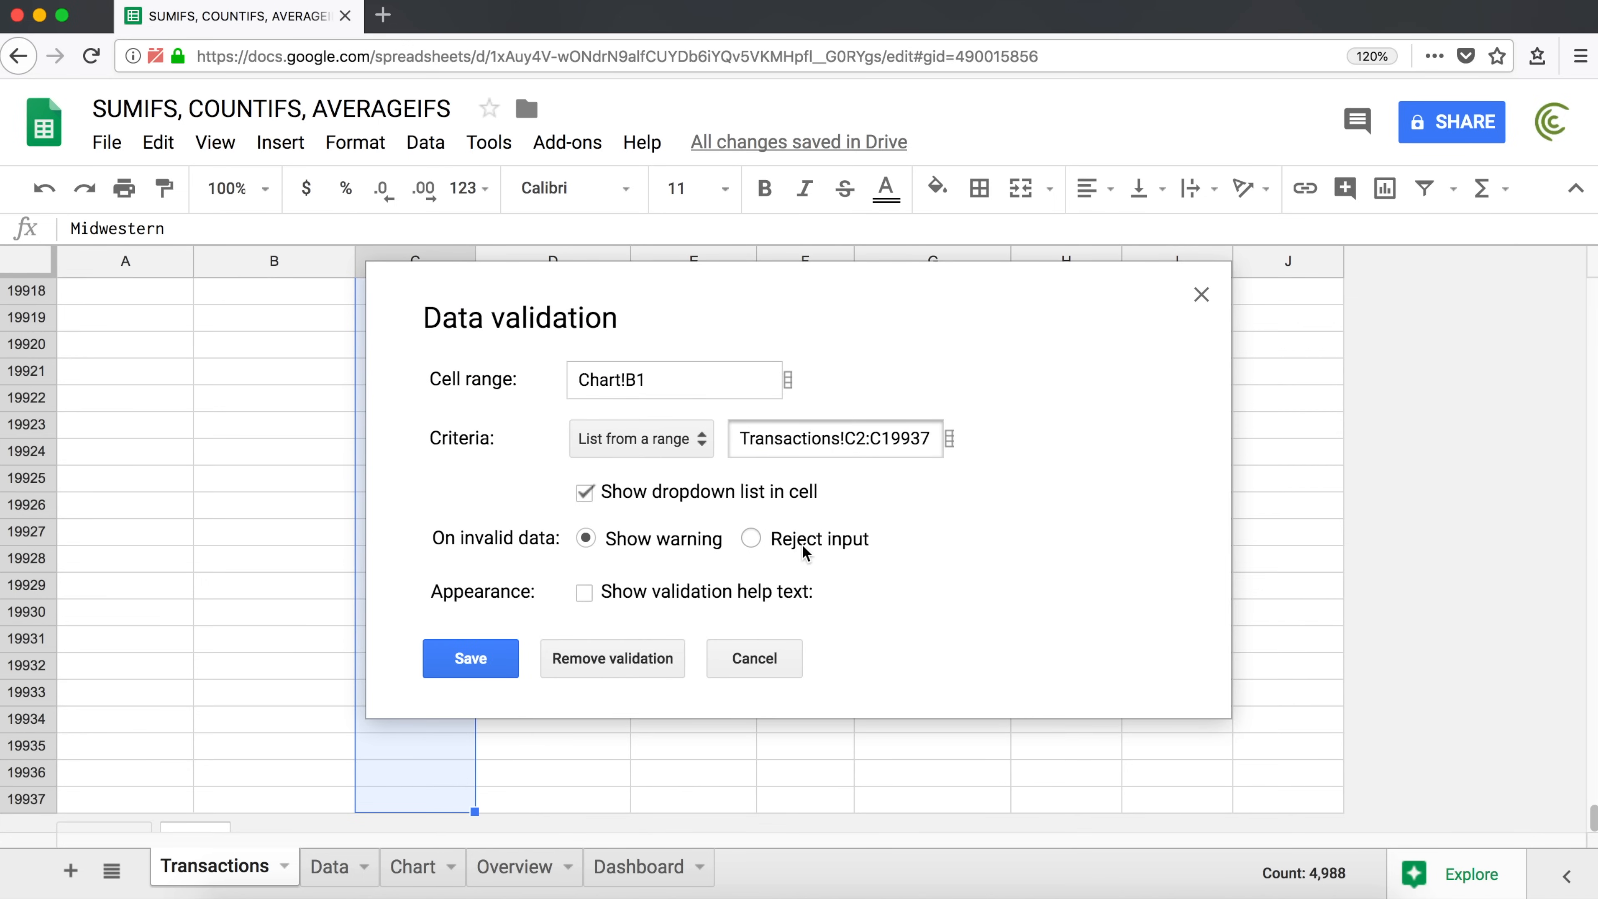
Set the validation to reject invalid input, save it, and return to the Chart sheet.
click(780, 543)
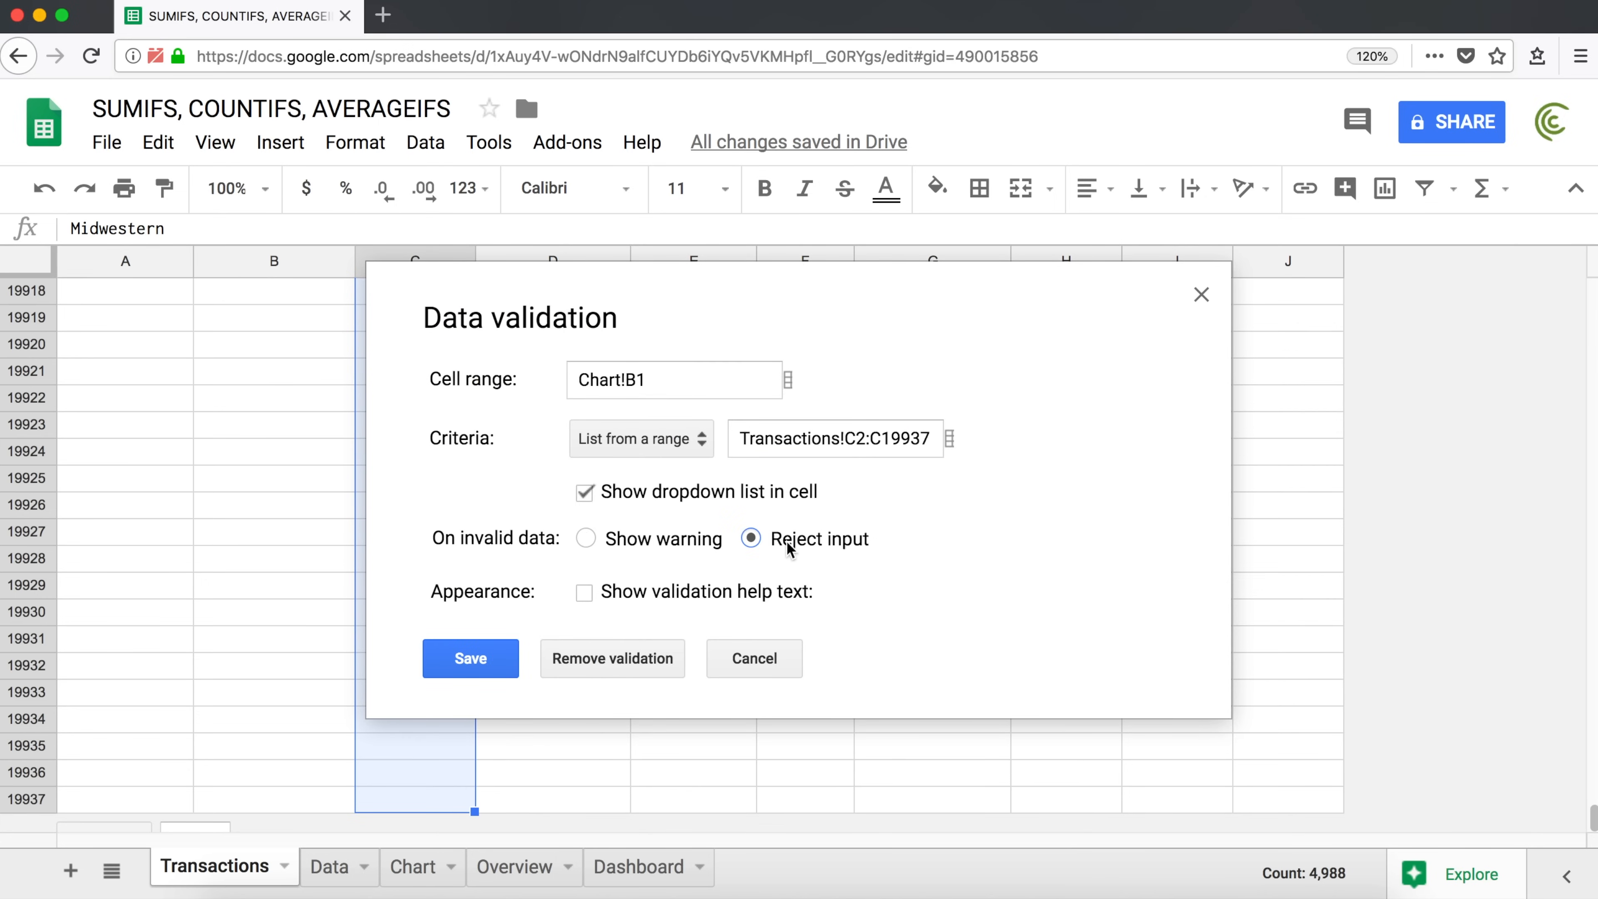
click(445, 659)
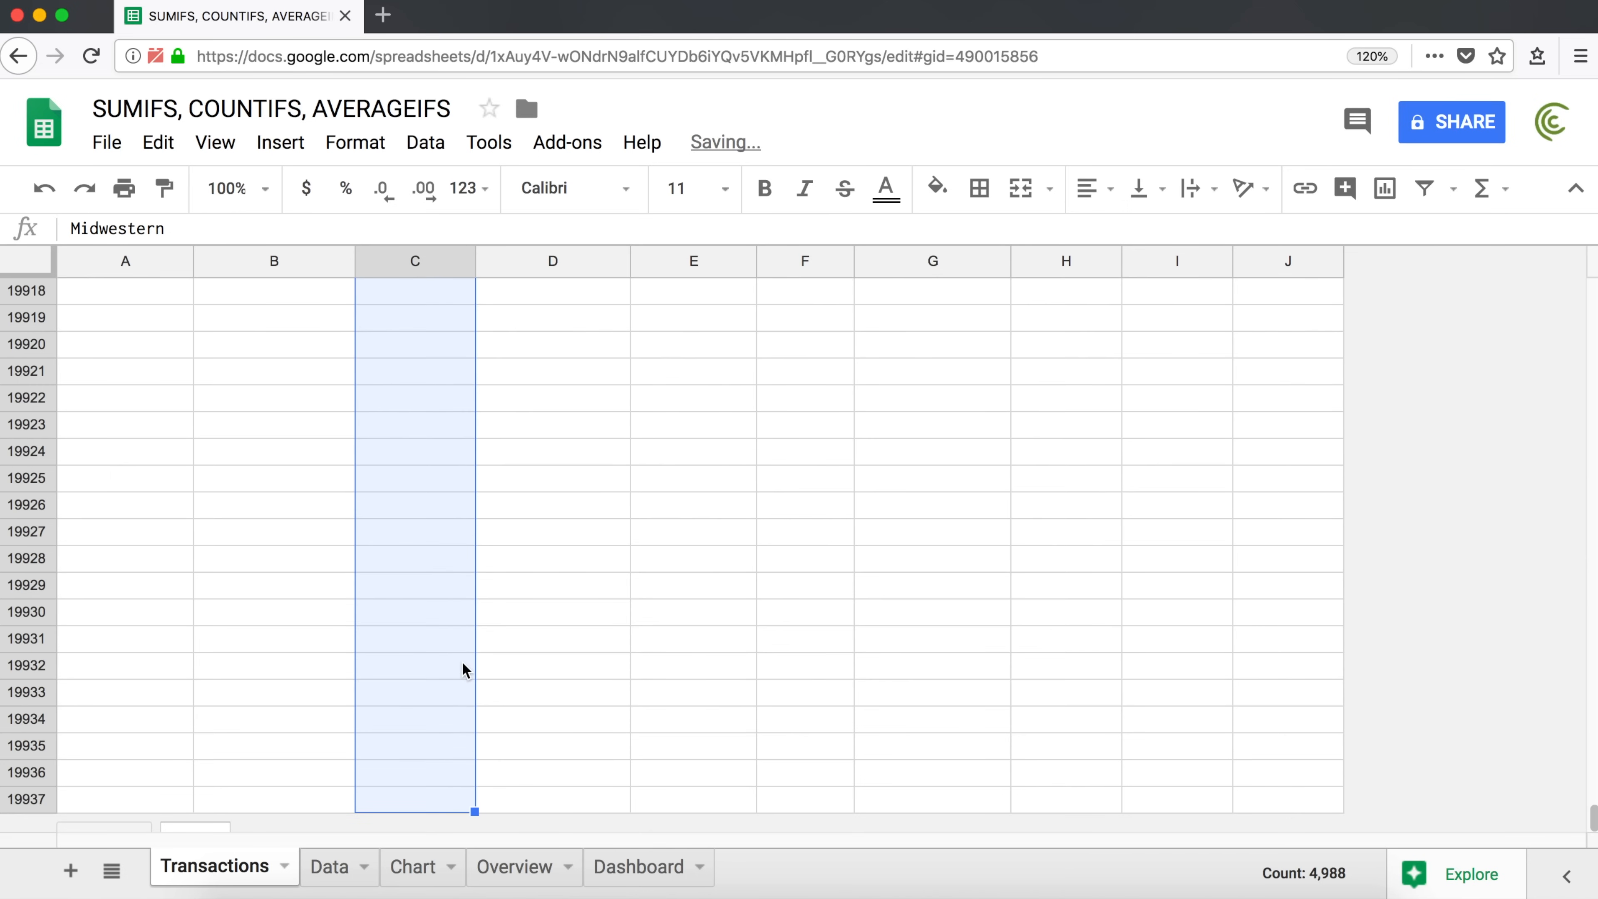
click(438, 666)
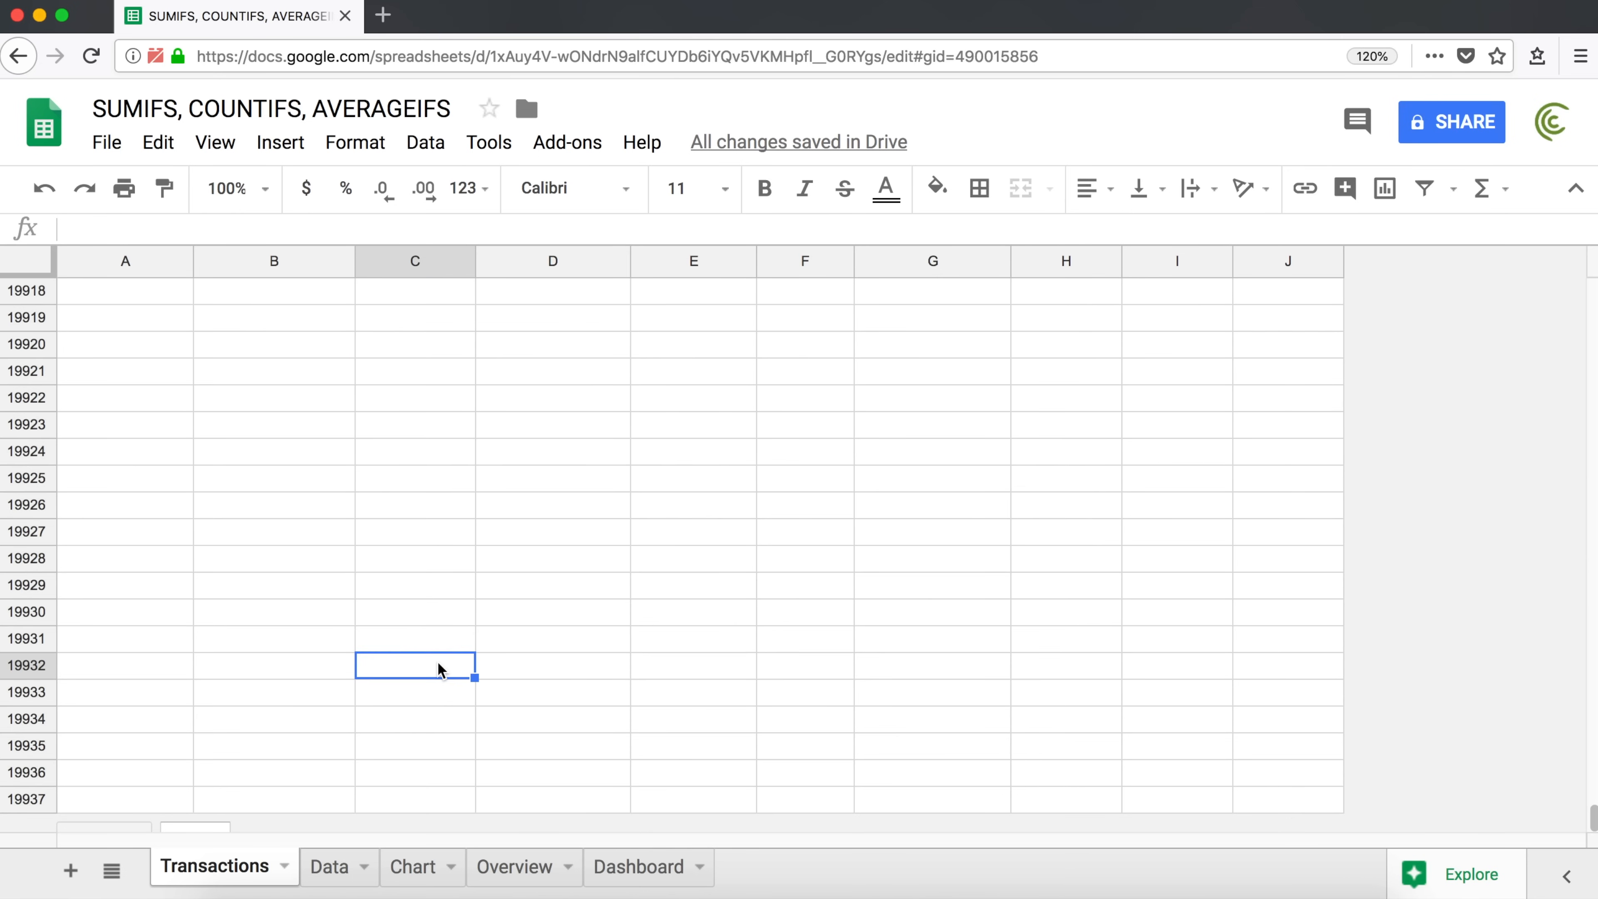
key(super+Up)
key(super+Up)
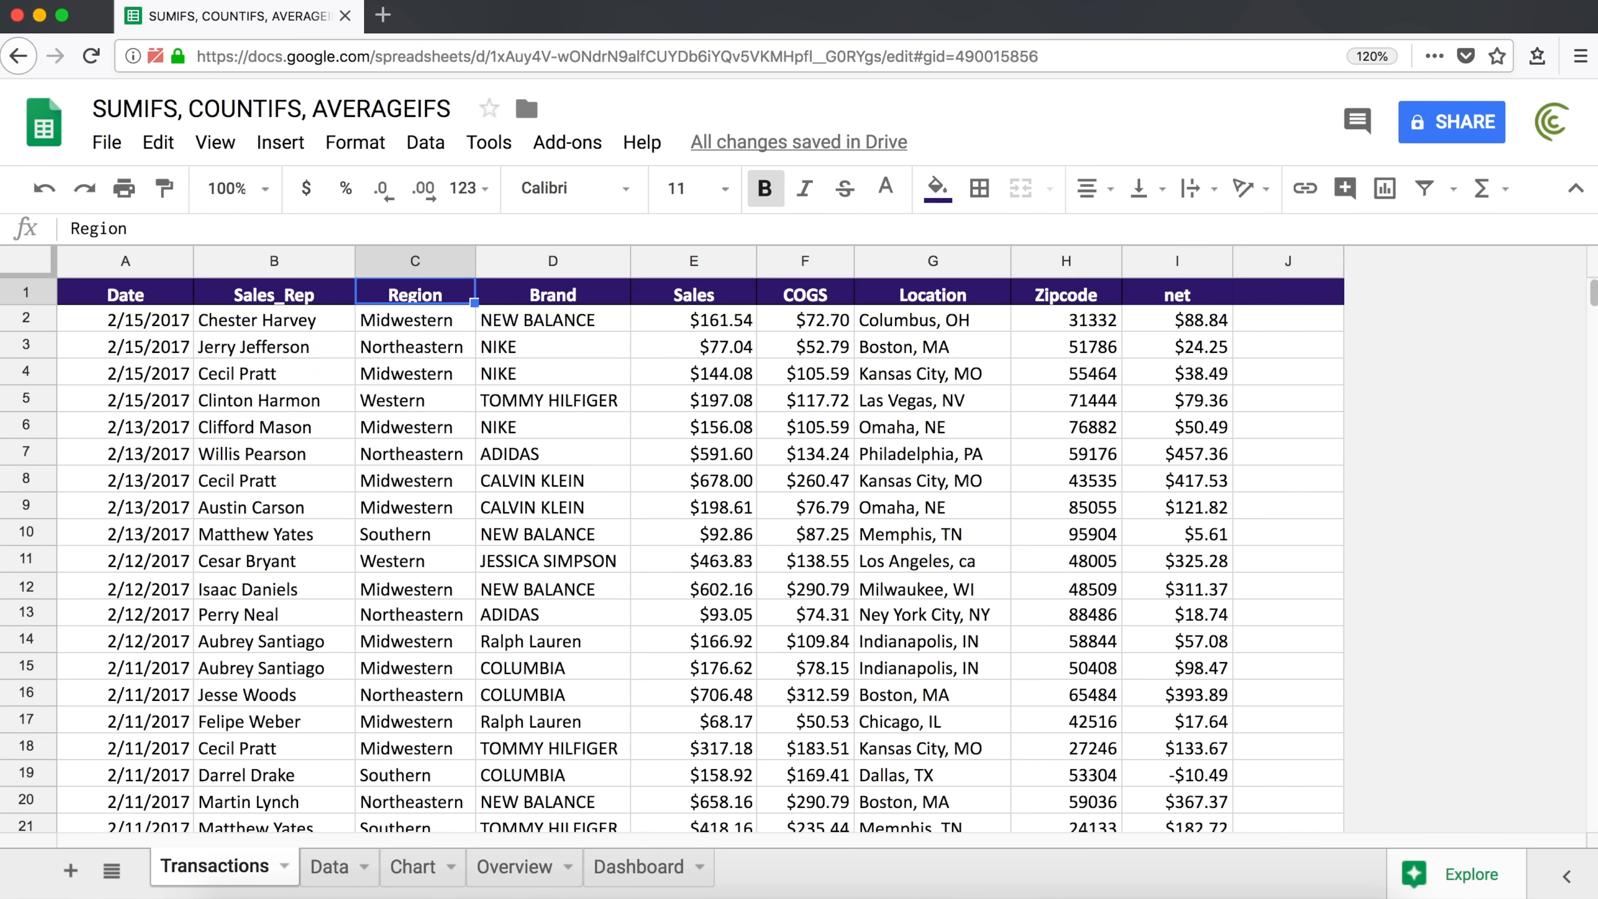
click(397, 874)
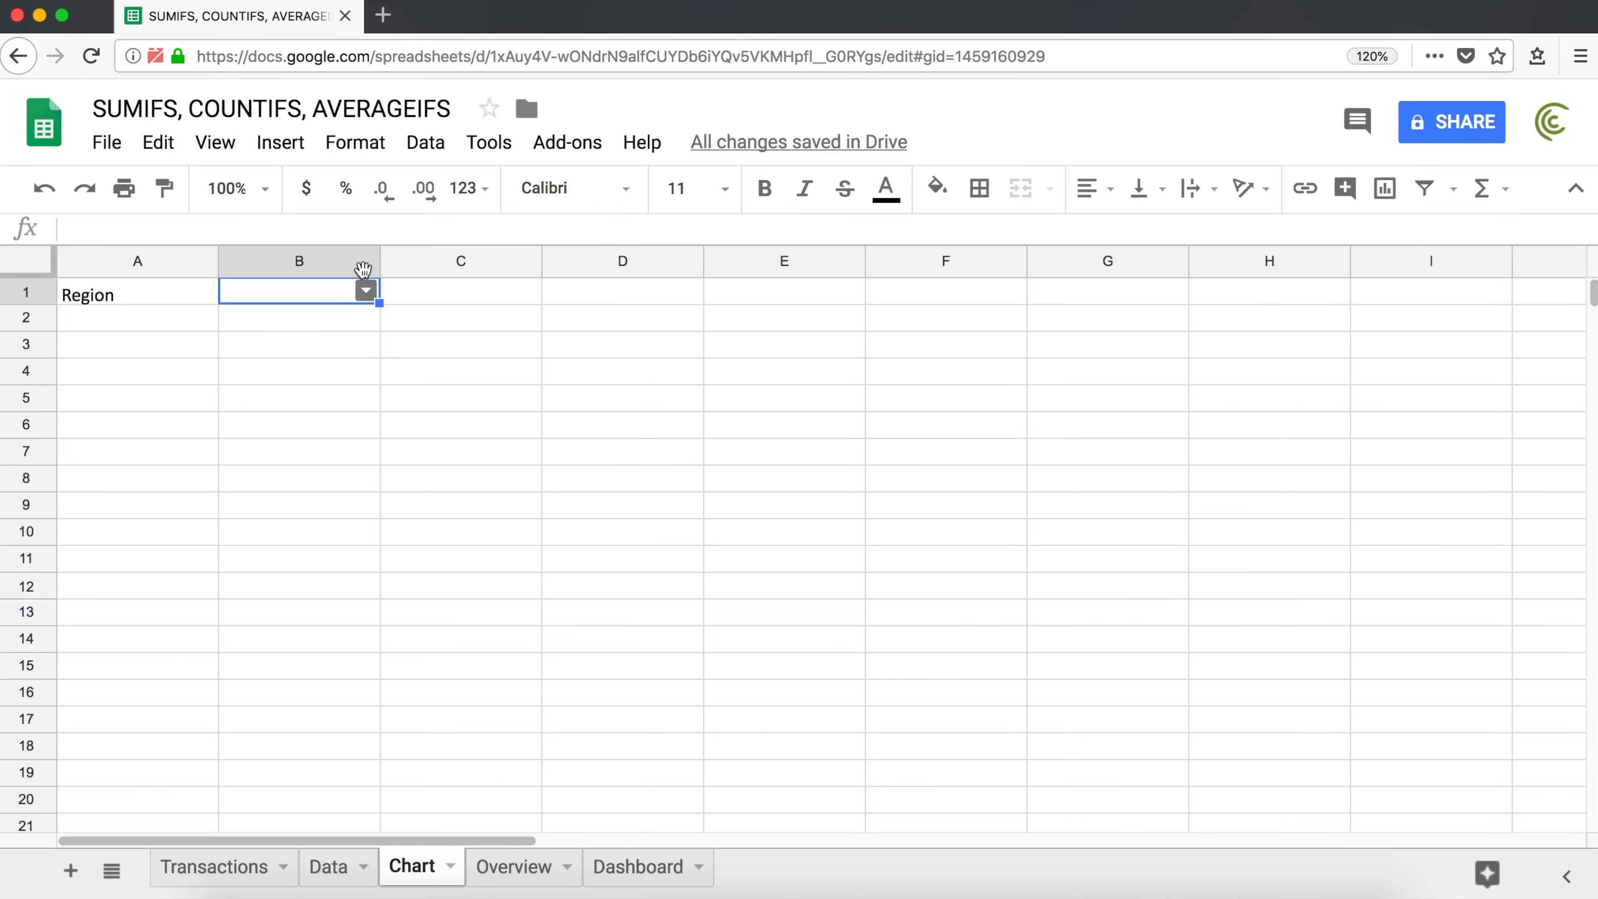
Try out the region drop-down in cell B1 by choosing Northeastern and switching to Midwestern.
click(367, 290)
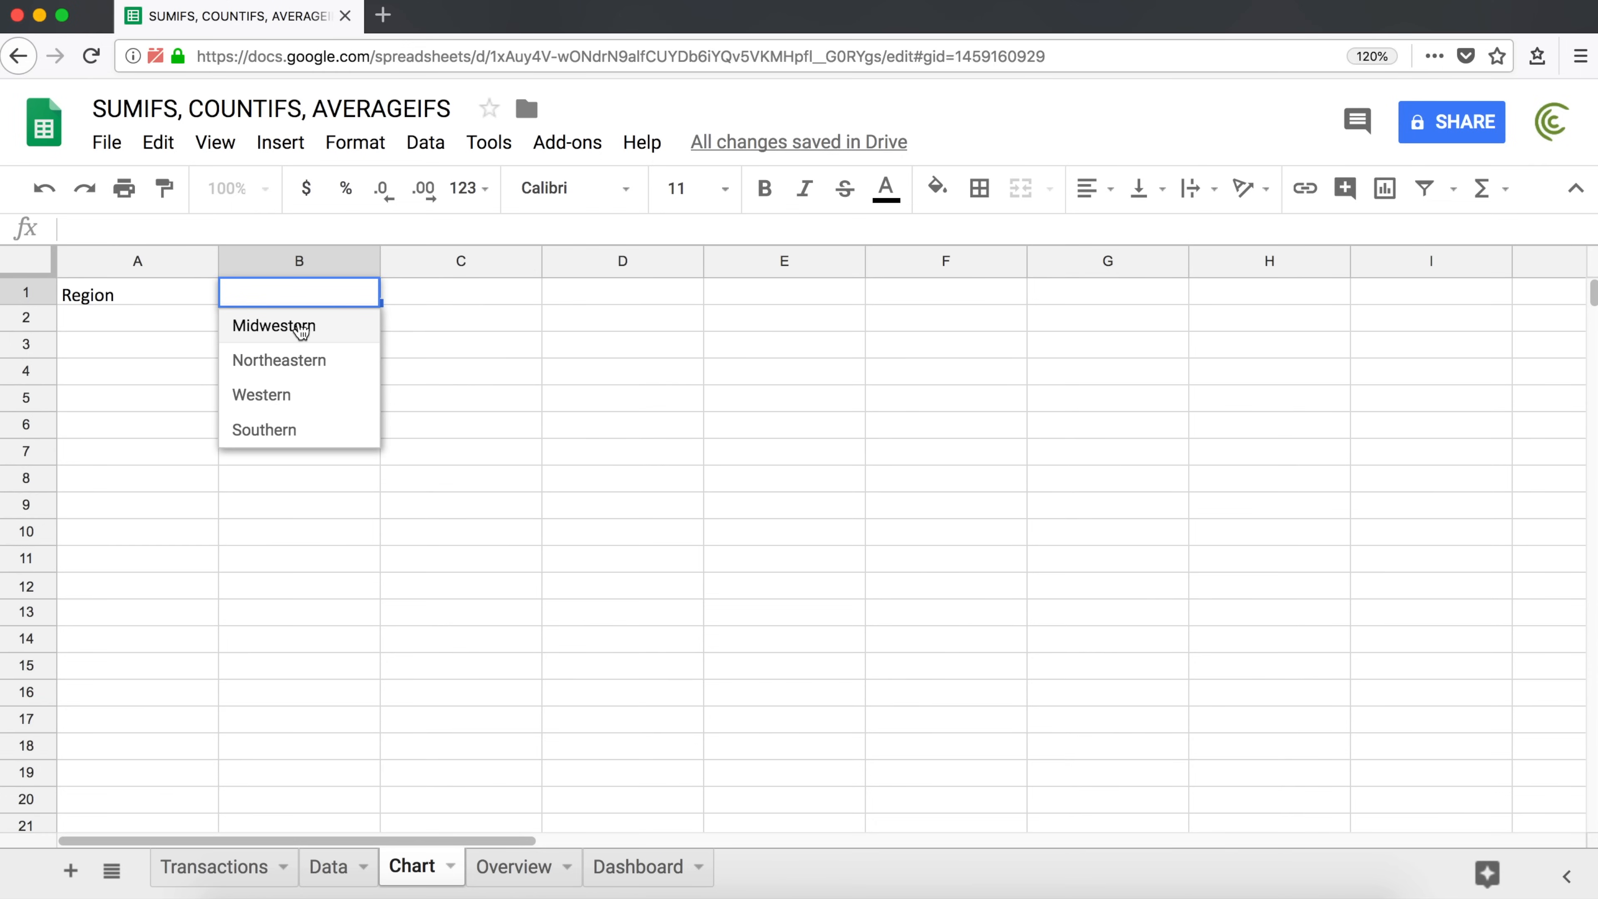
click(304, 360)
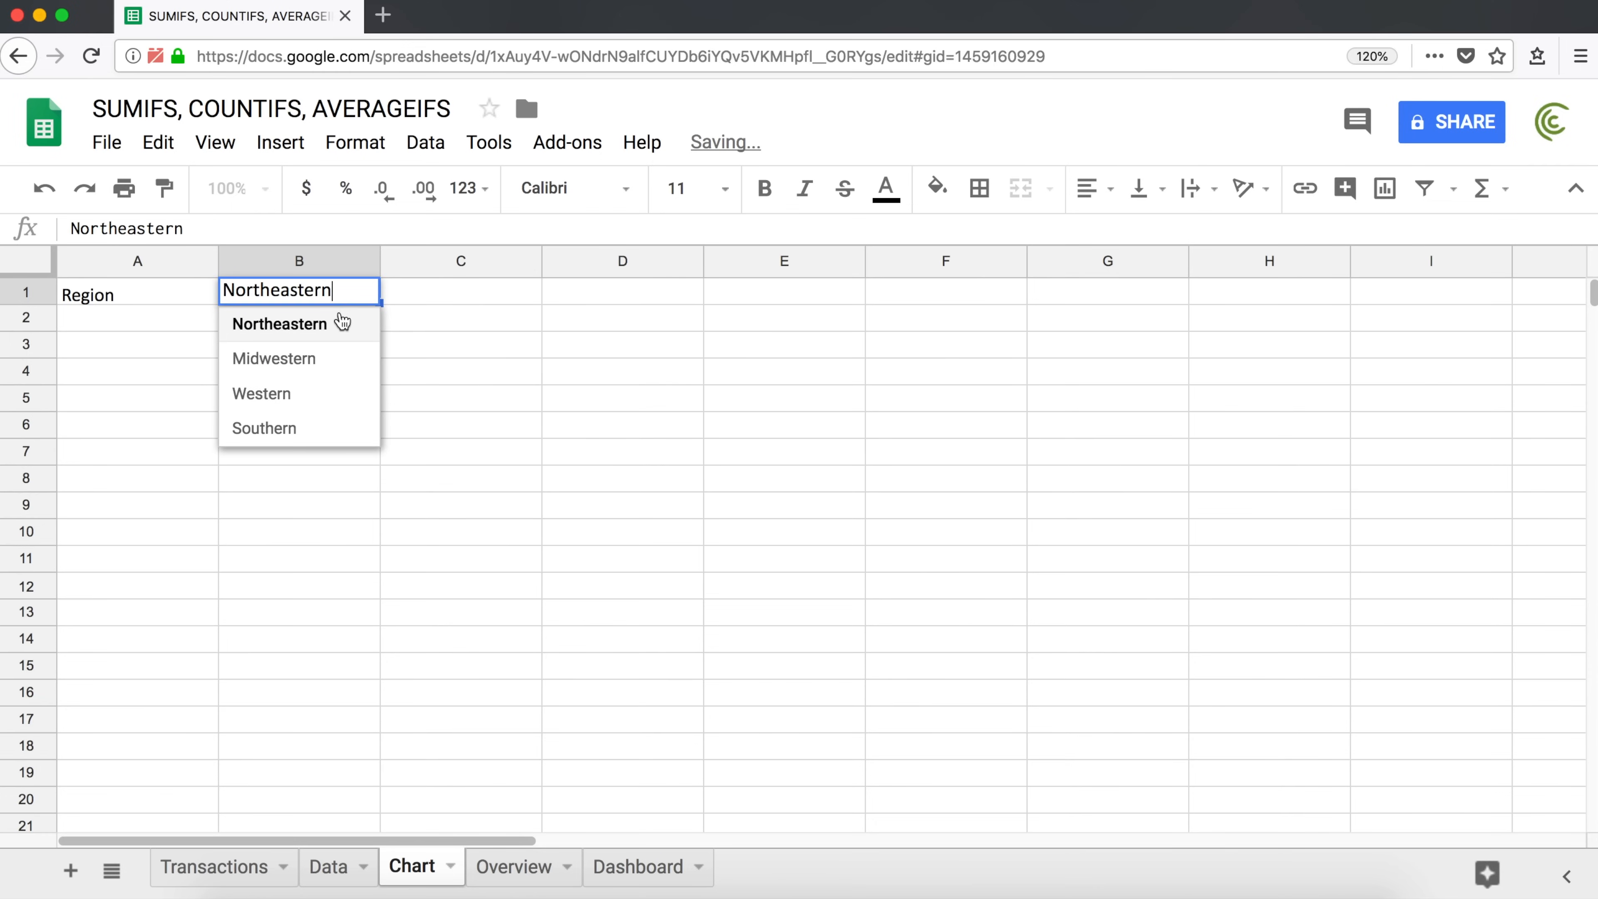
click(308, 356)
click(307, 355)
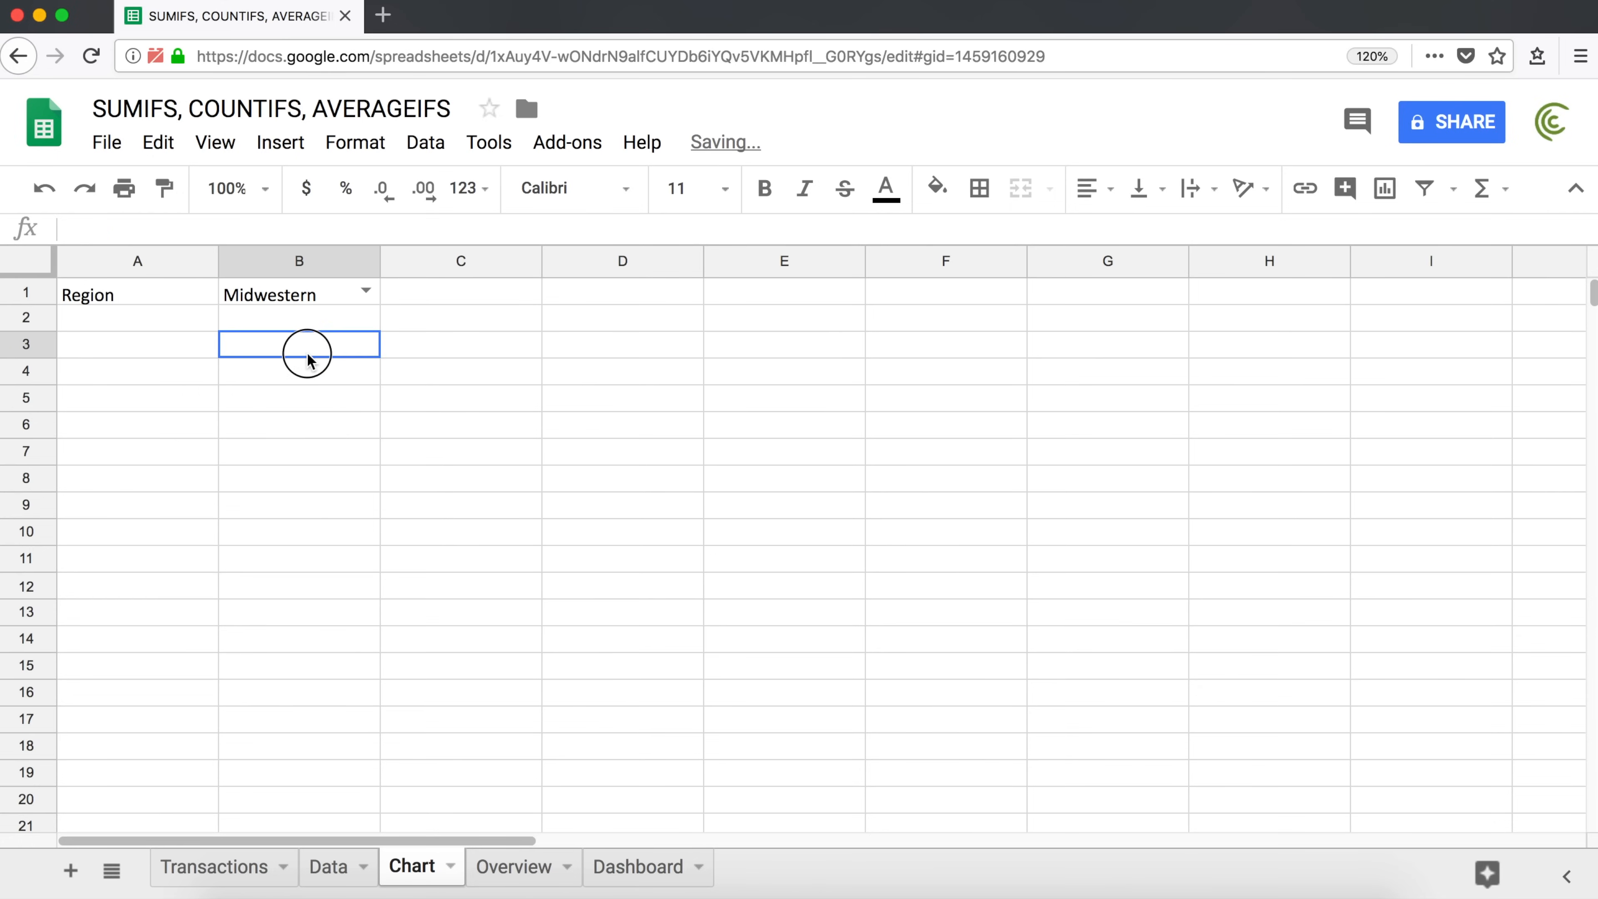
Make the Region label in A1 bold and apply all borders to cells A1:B1.
click(153, 293)
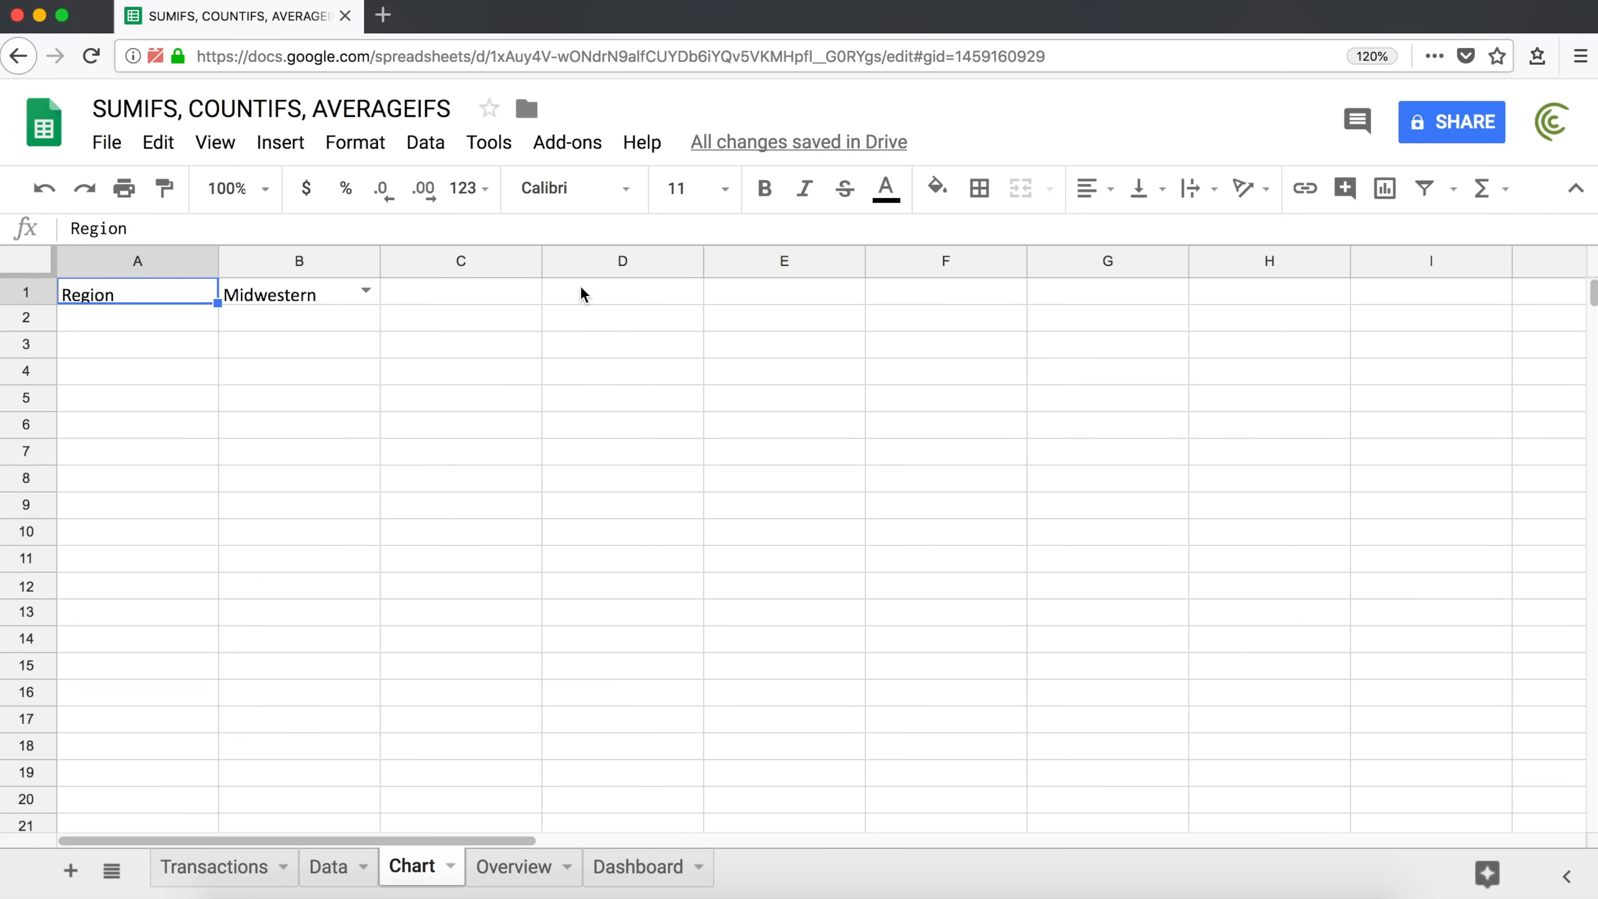
key(super+b)
drag(271, 291, 185, 296)
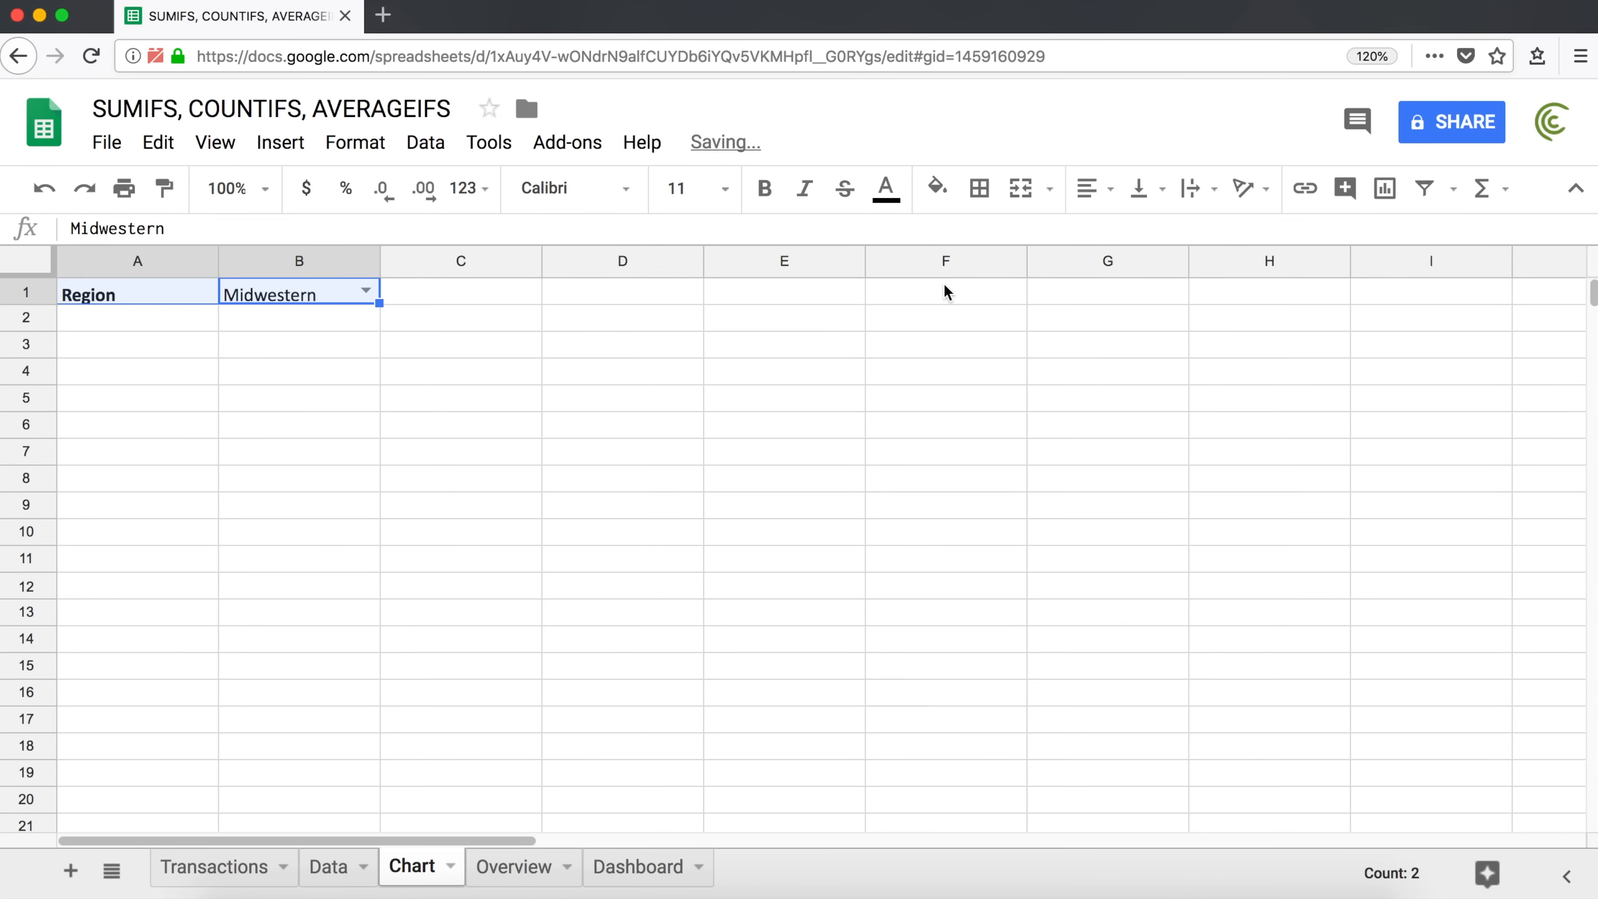
click(976, 191)
click(989, 245)
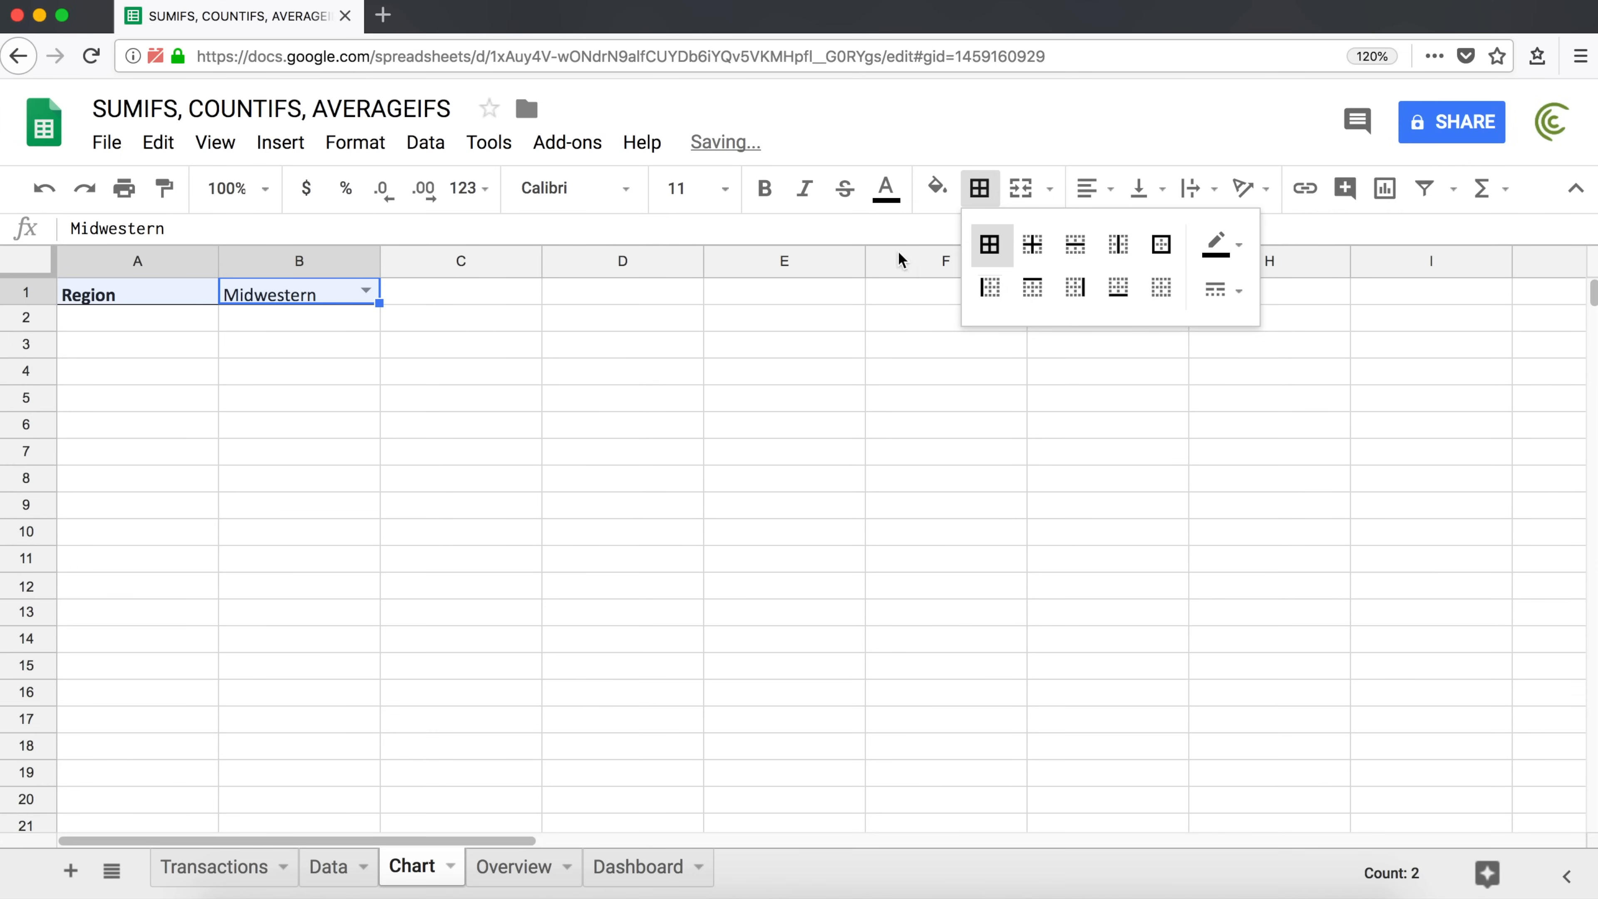
click(534, 299)
click(188, 298)
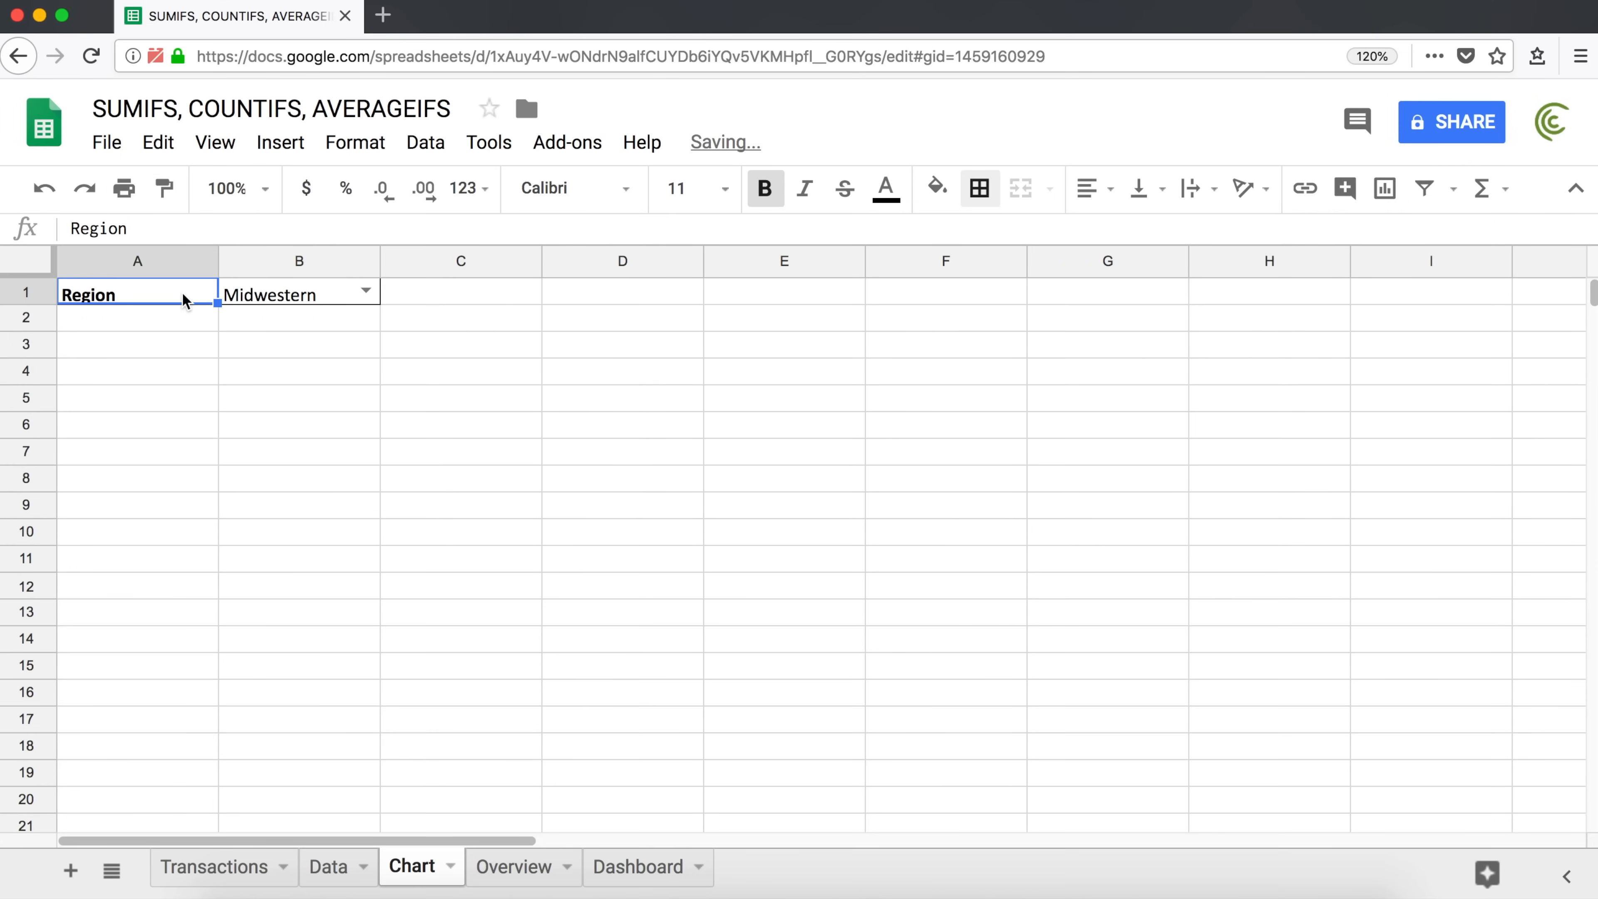
click(388, 324)
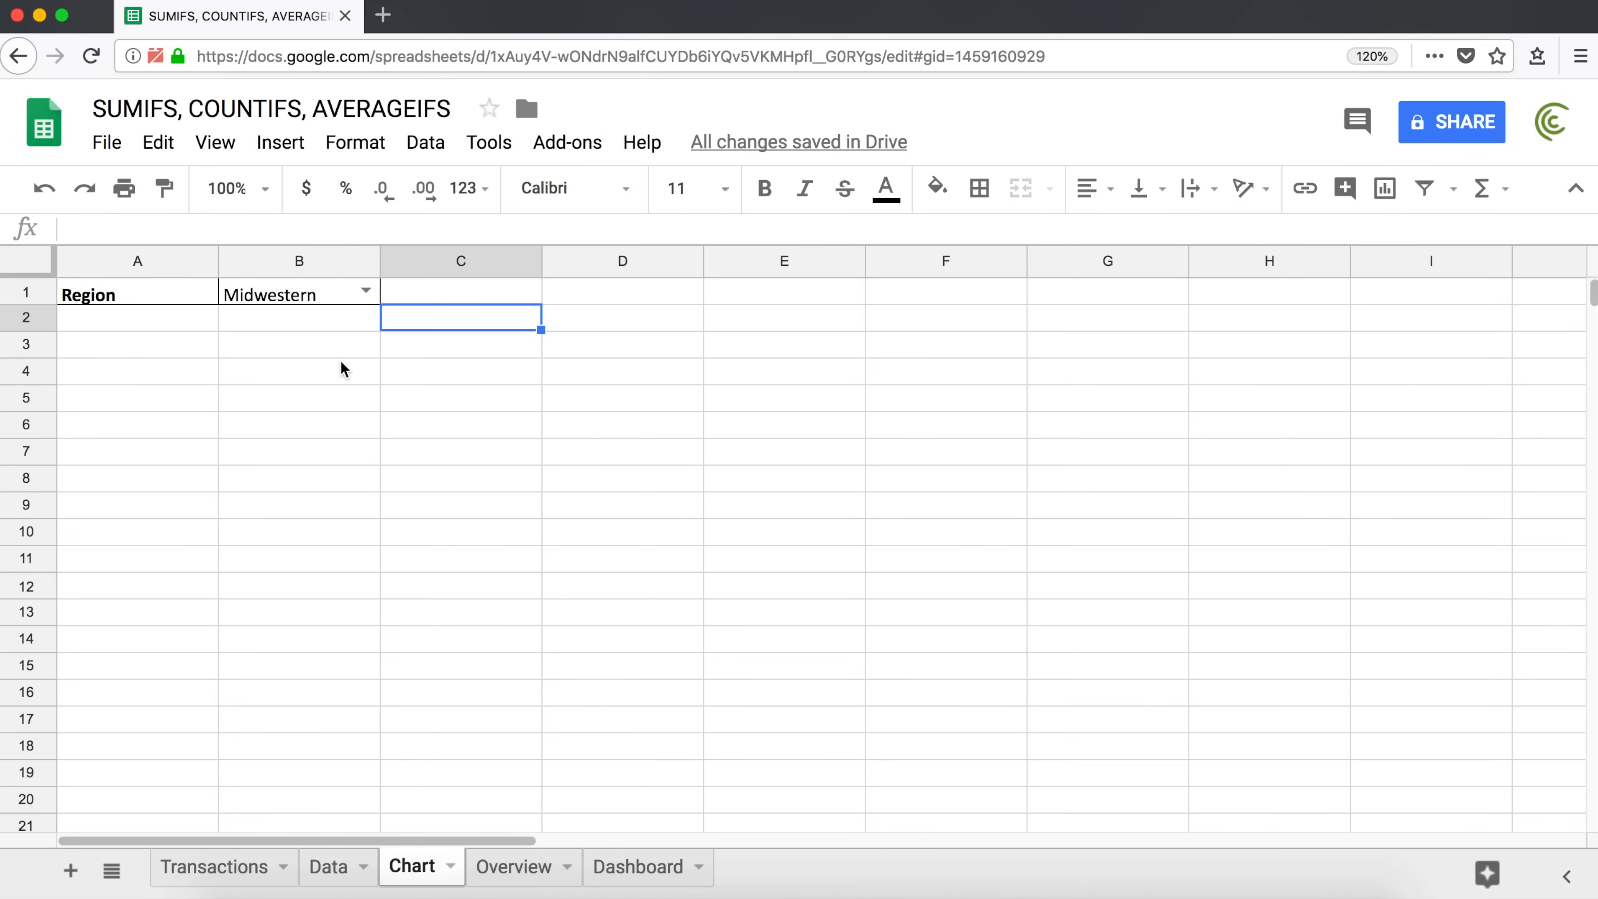
Choose Northeastern from the region drop-down in cell B1.
click(365, 292)
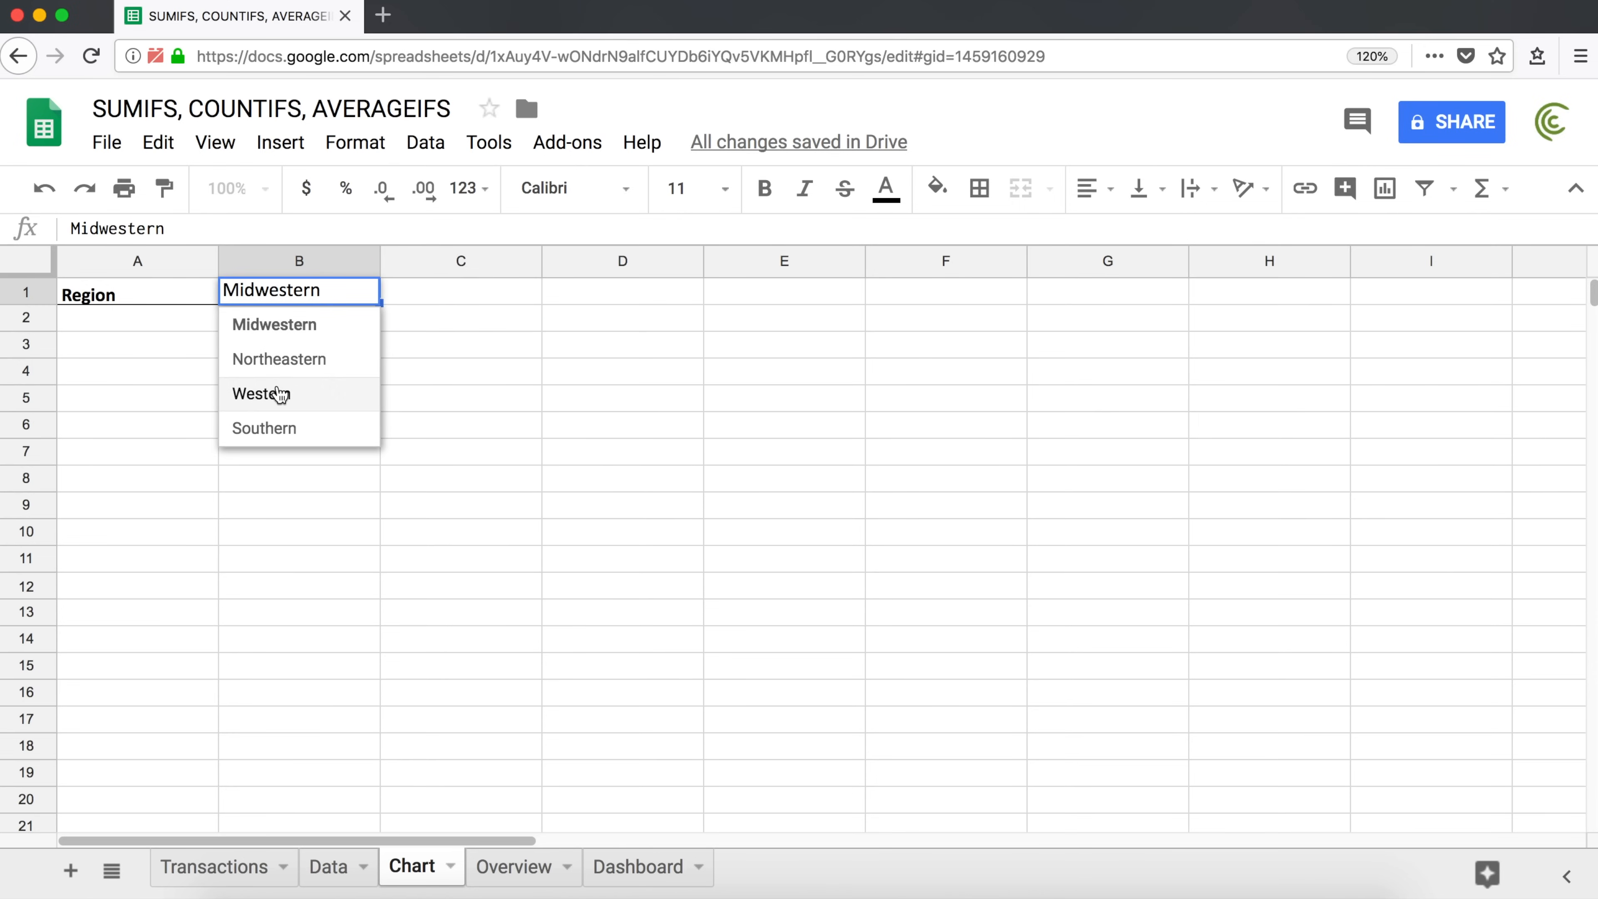
click(310, 373)
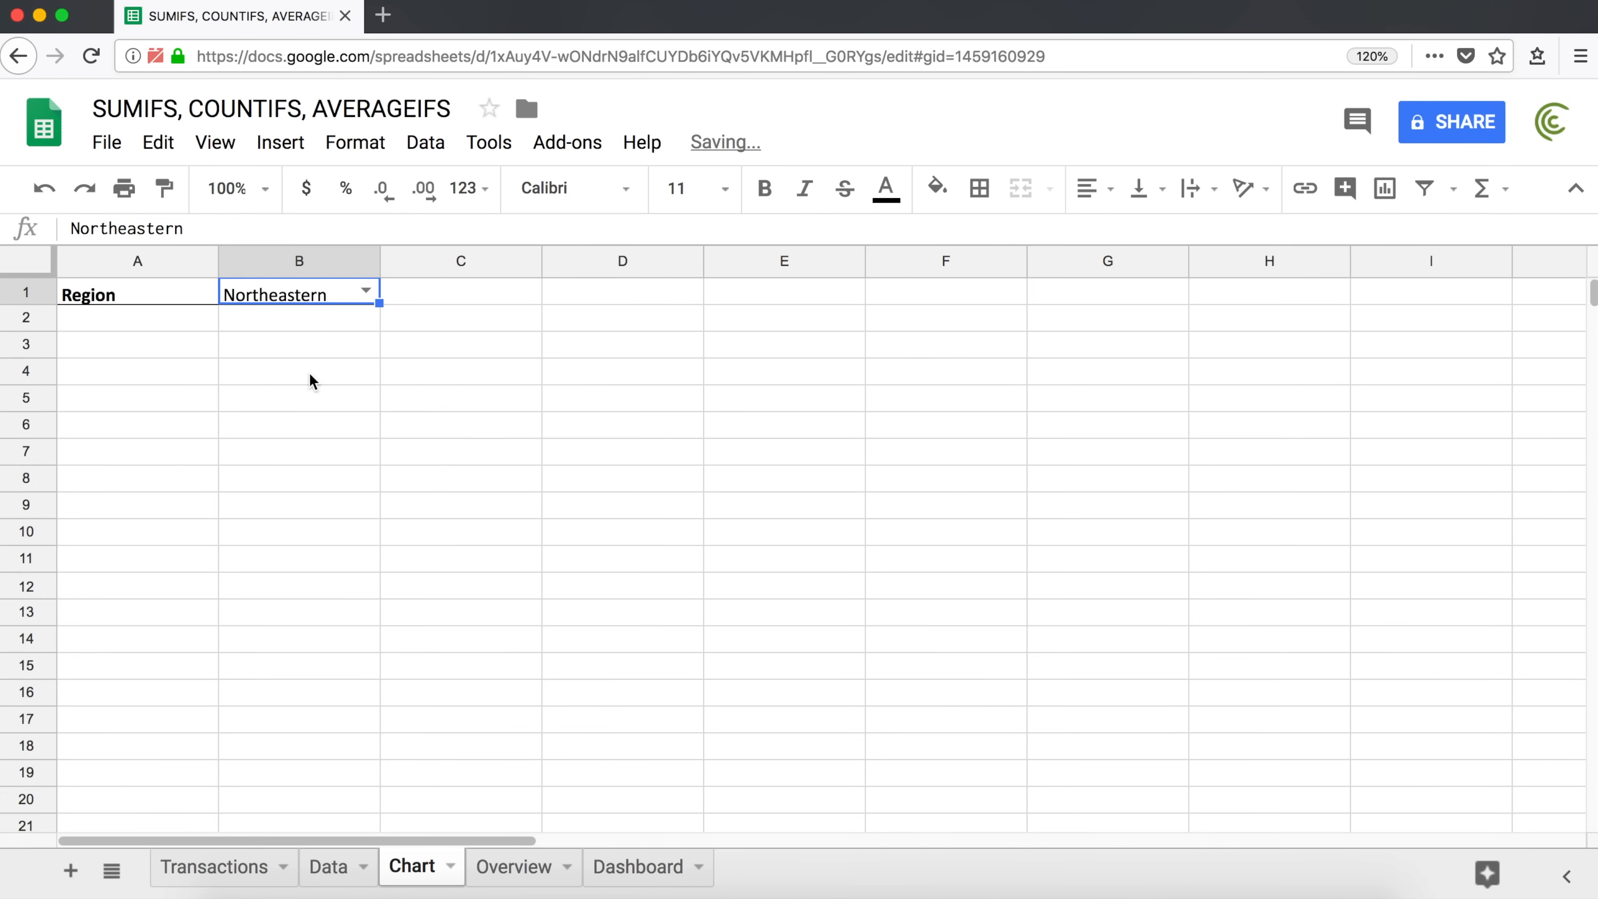
click(360, 291)
click(330, 324)
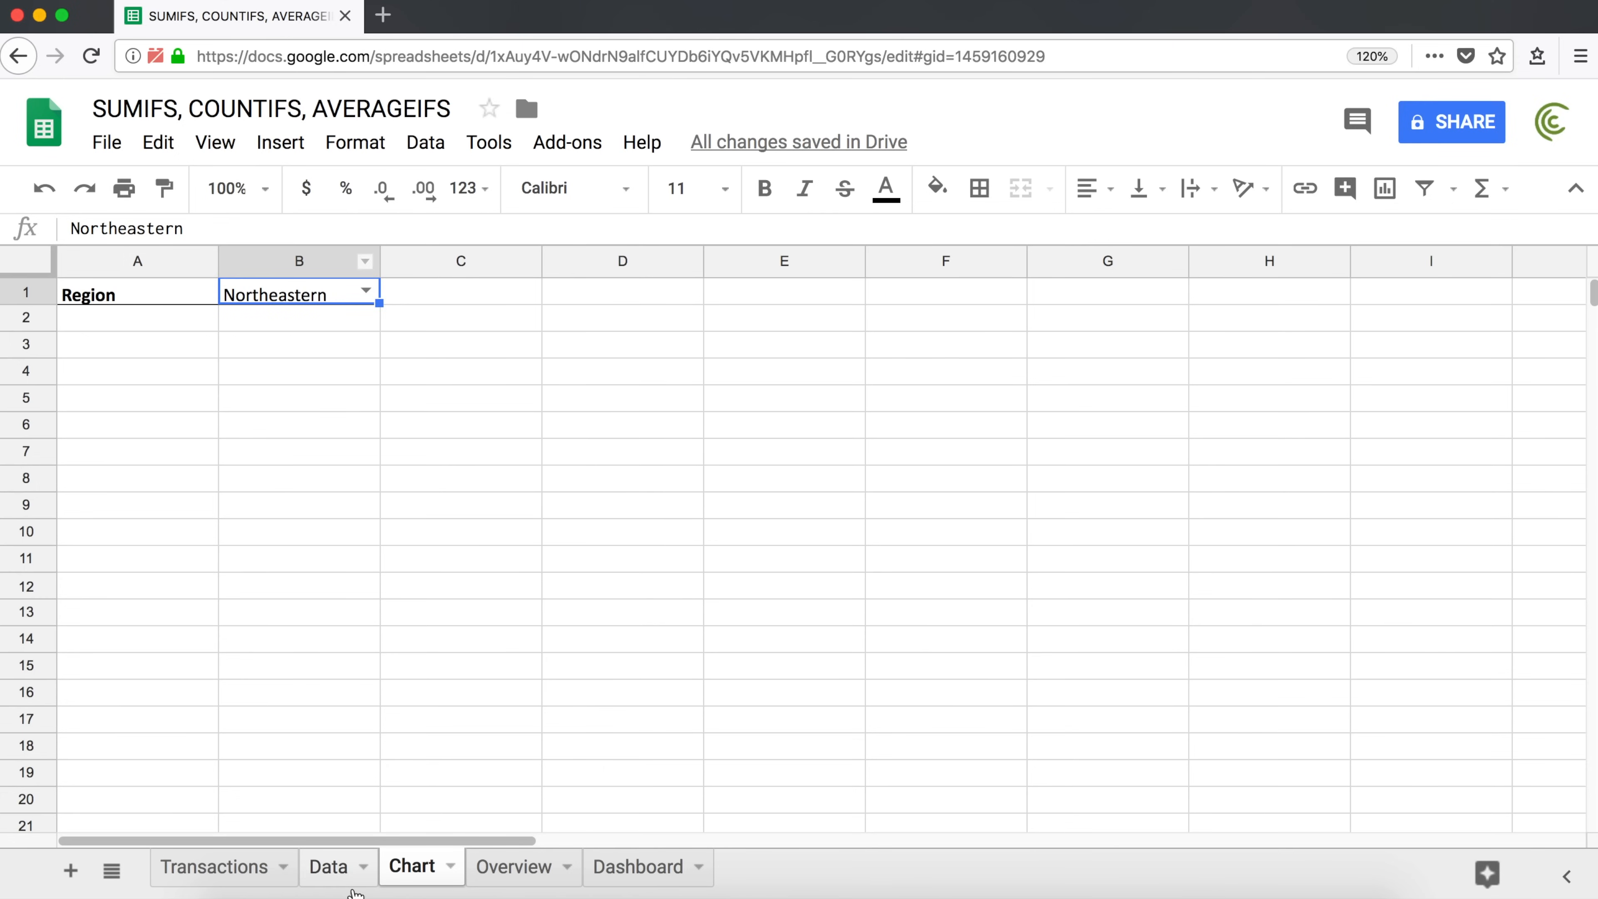
Start a QUERY formula in cell A1 of the Data sheet with Transactions!A:I as its data range.
click(333, 871)
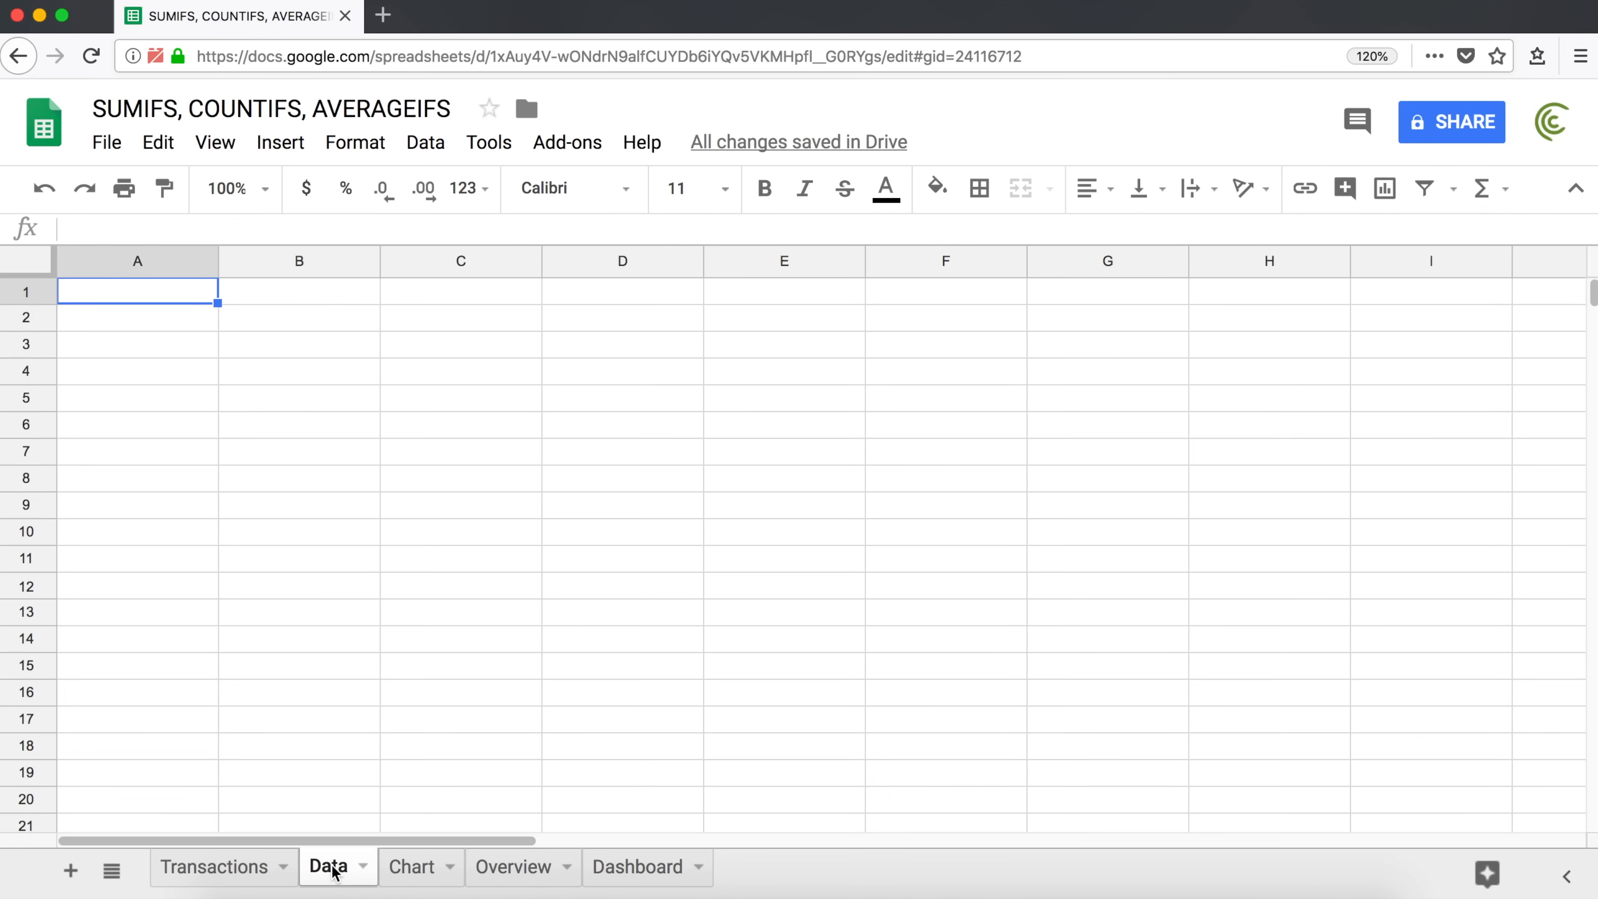
text(=que)
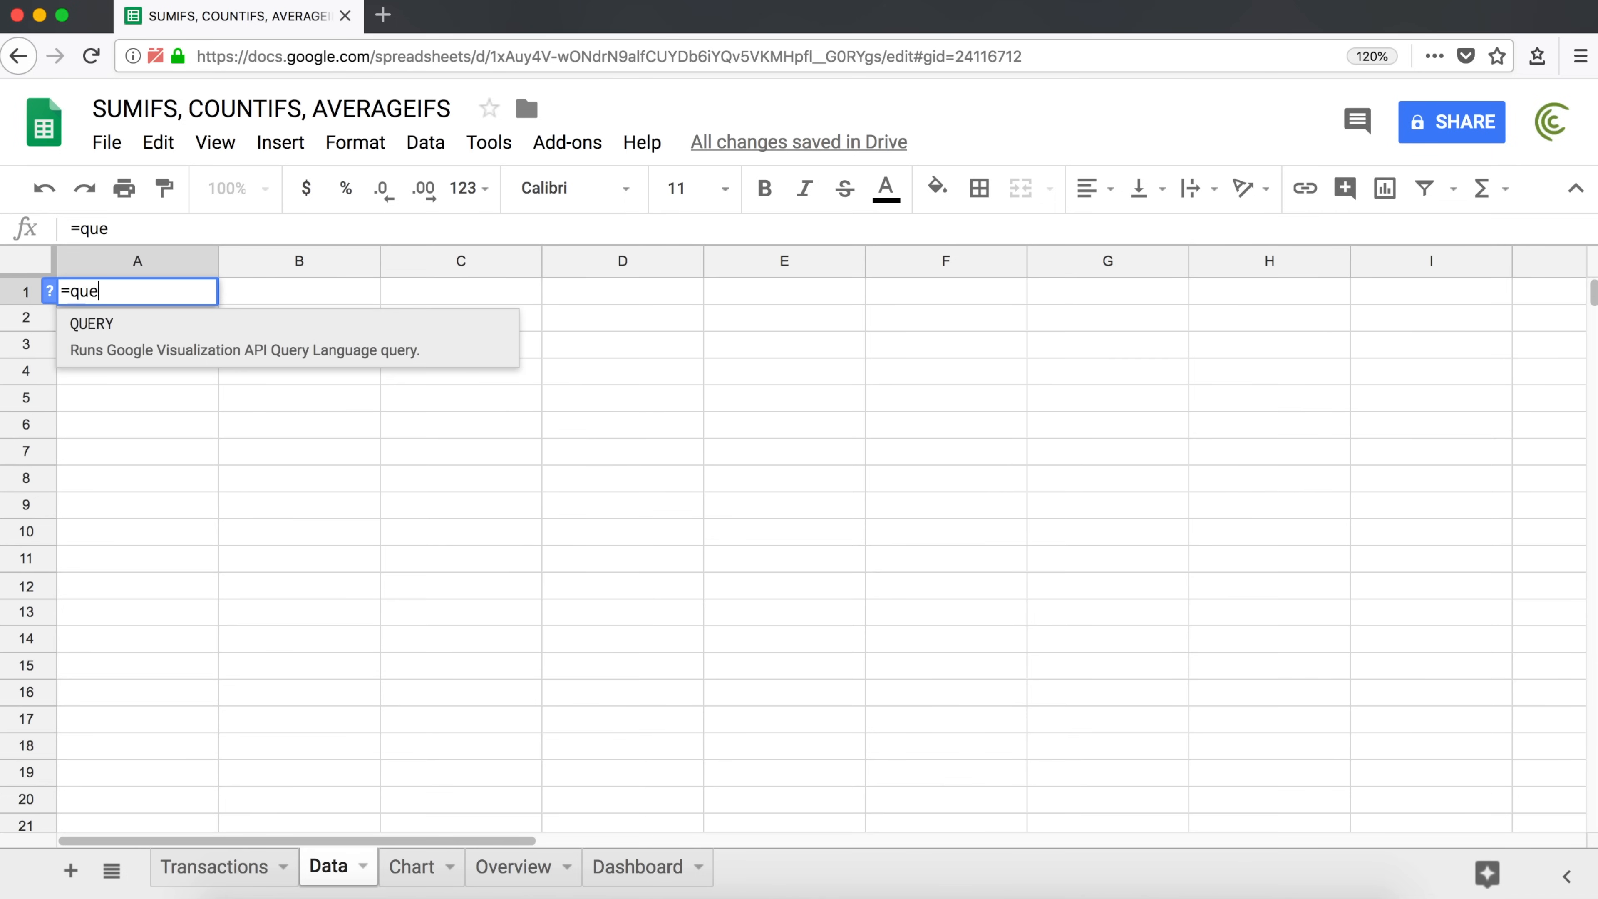
key(Tab)
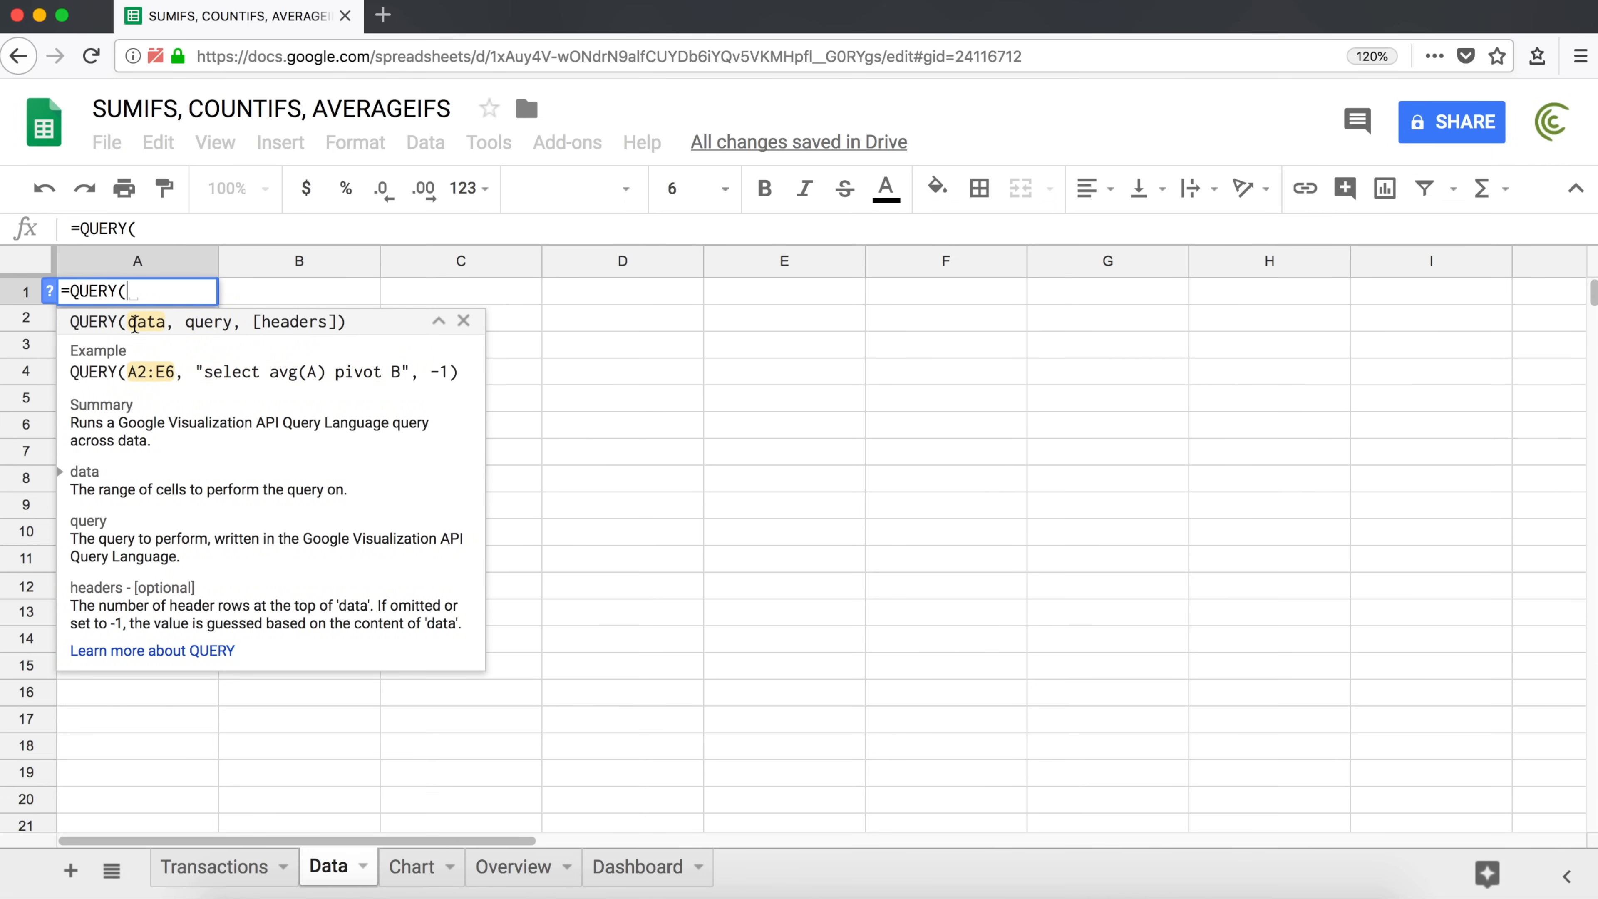
click(241, 871)
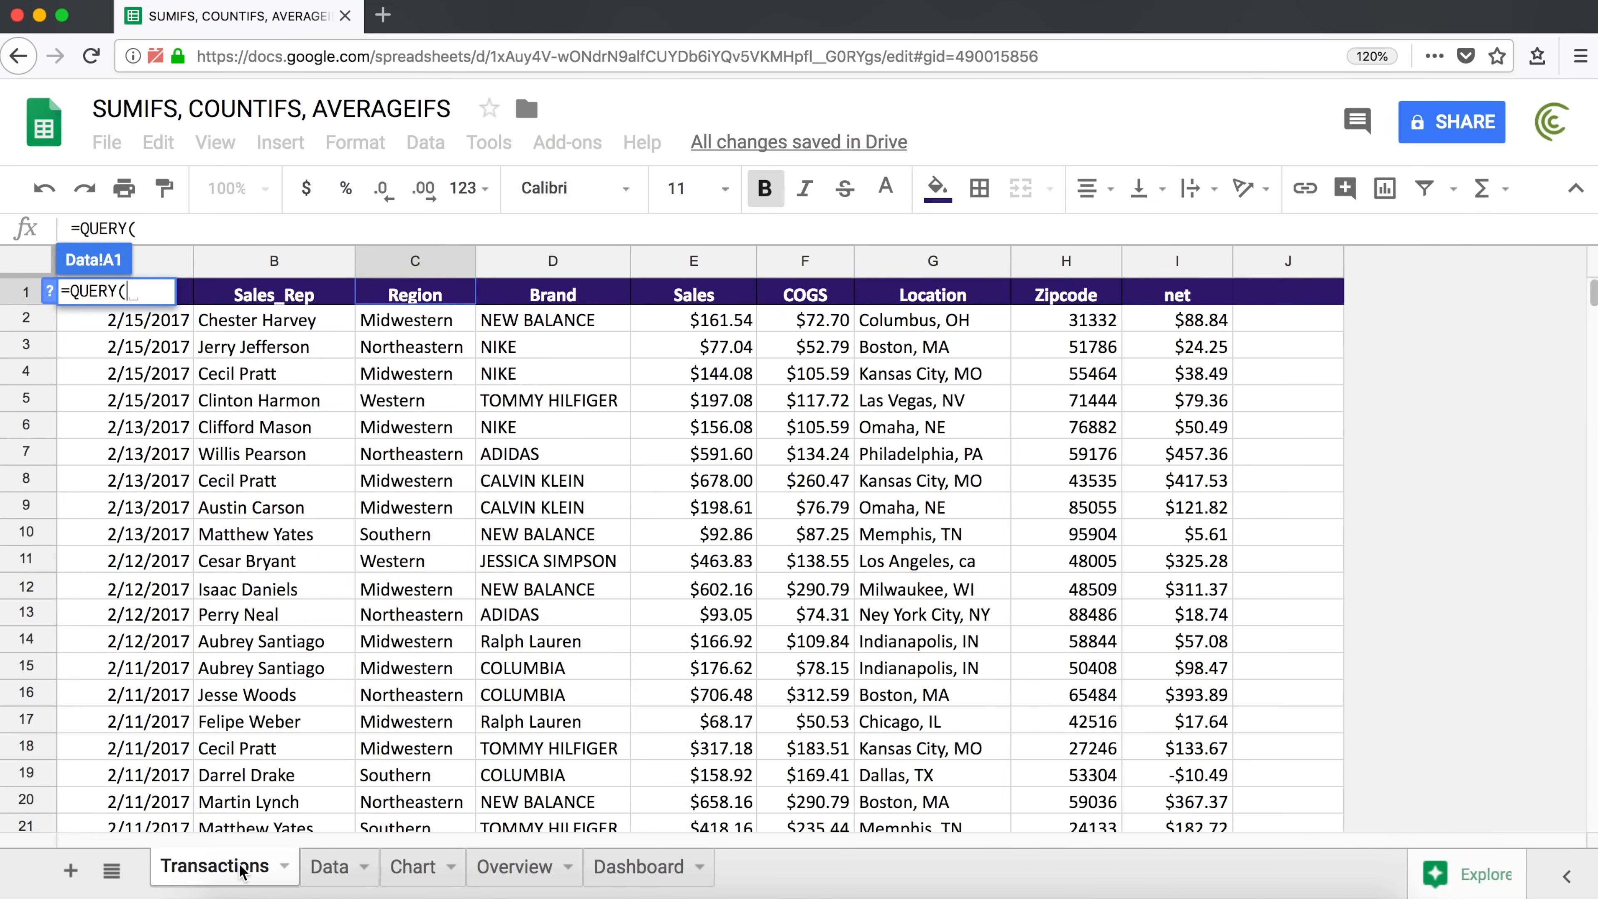
drag(146, 258, 1175, 295)
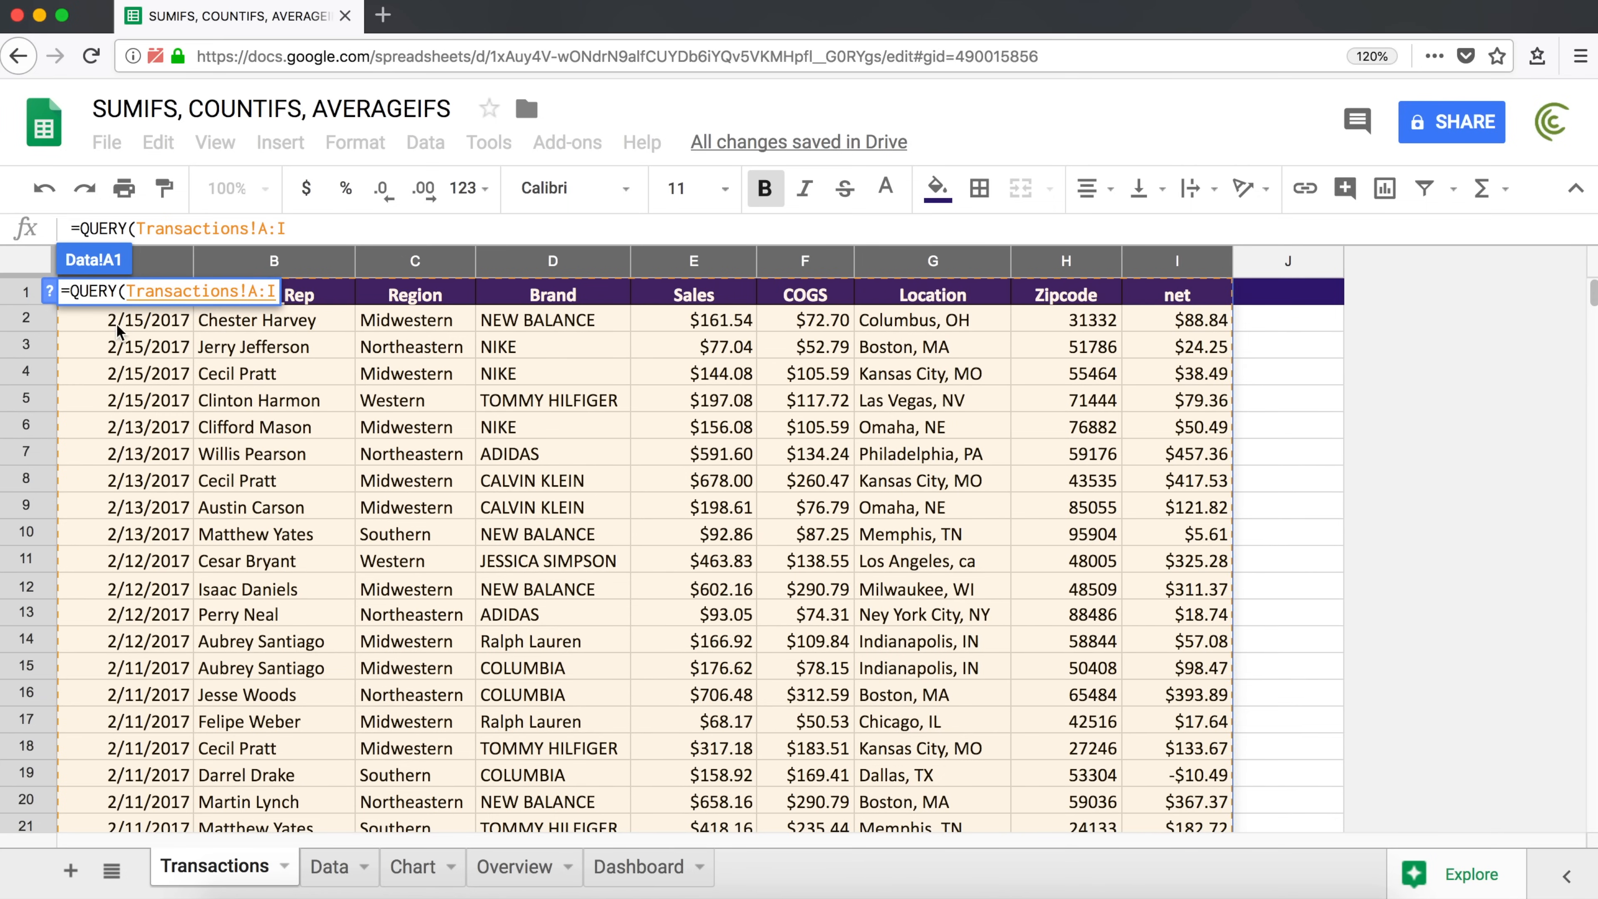
click(412, 231)
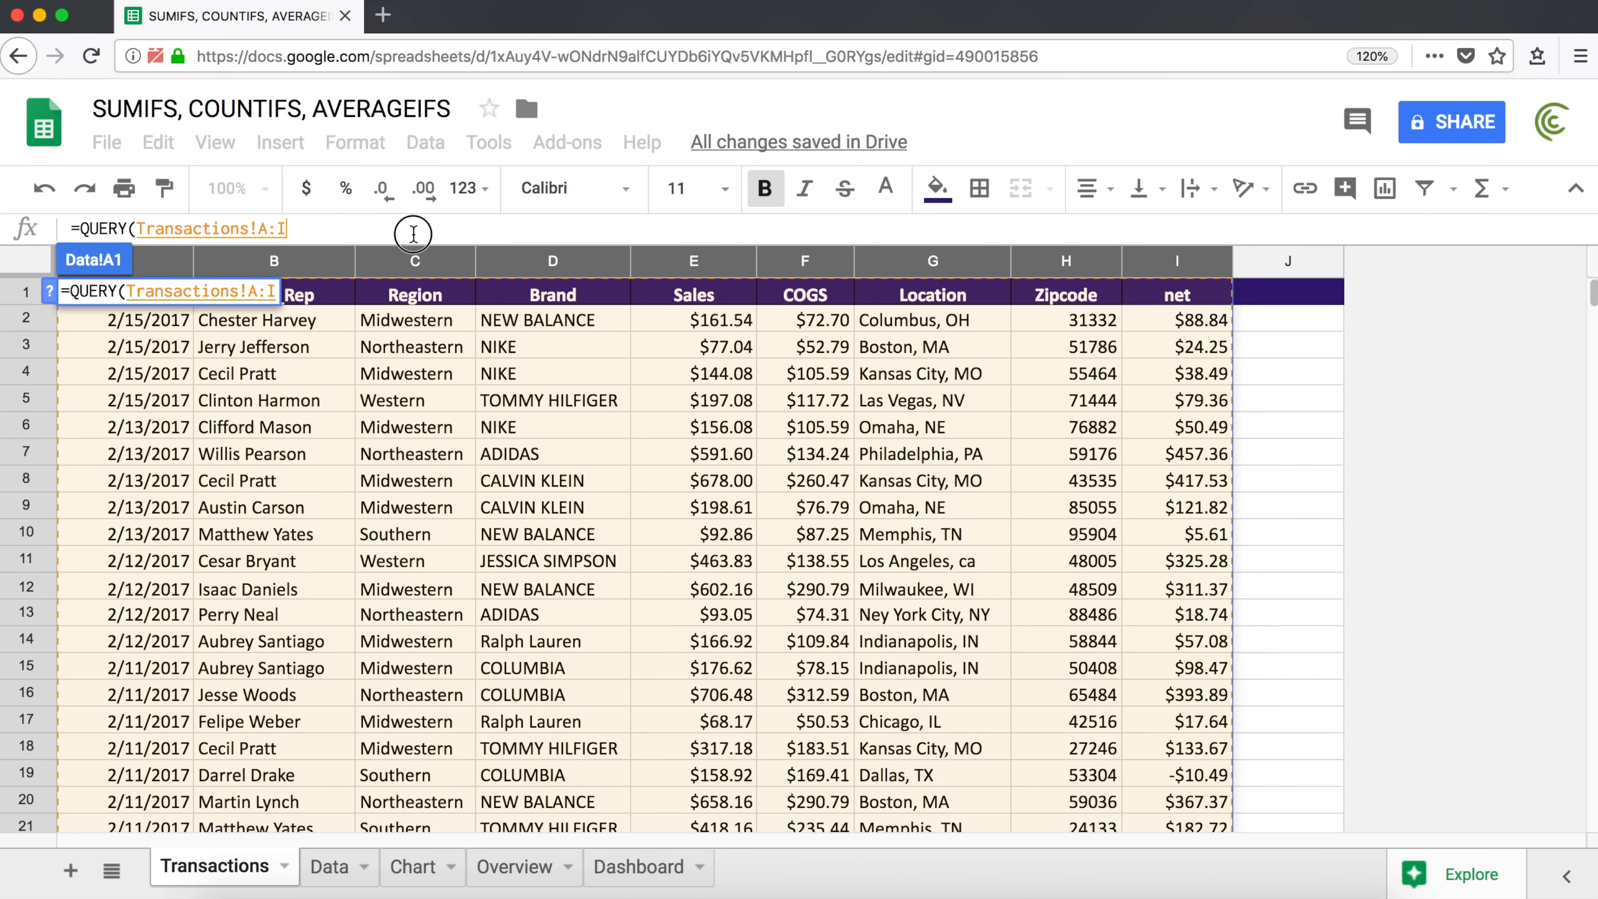
Complete the QUERY formula with the query "SELECT D, E" and 1 header row, and enter it.
text(, )
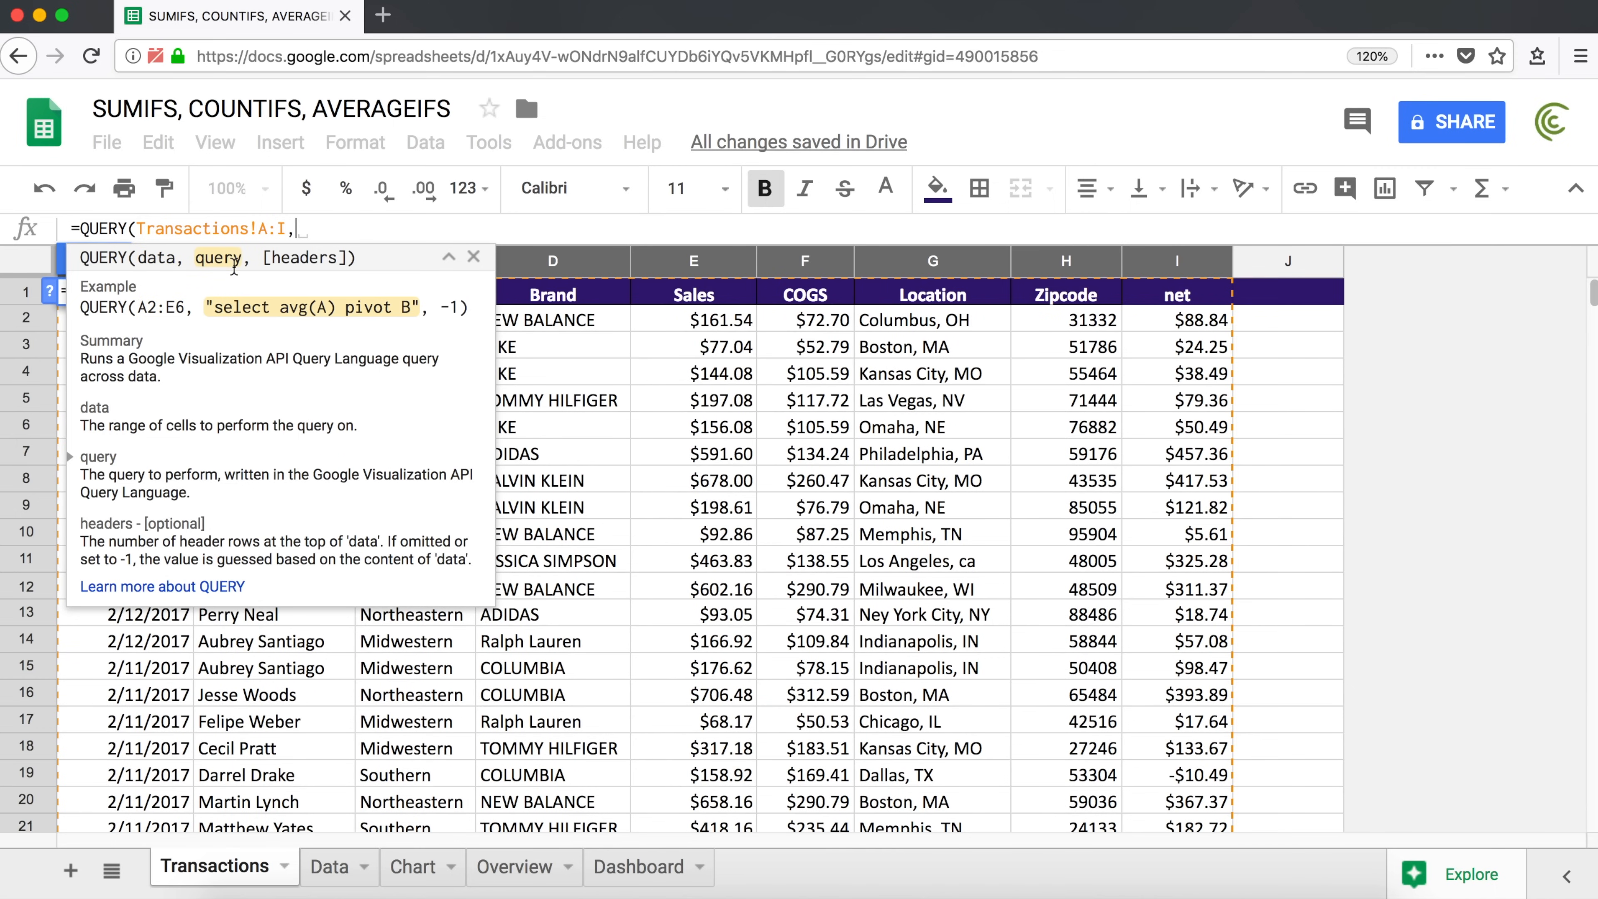
text(")
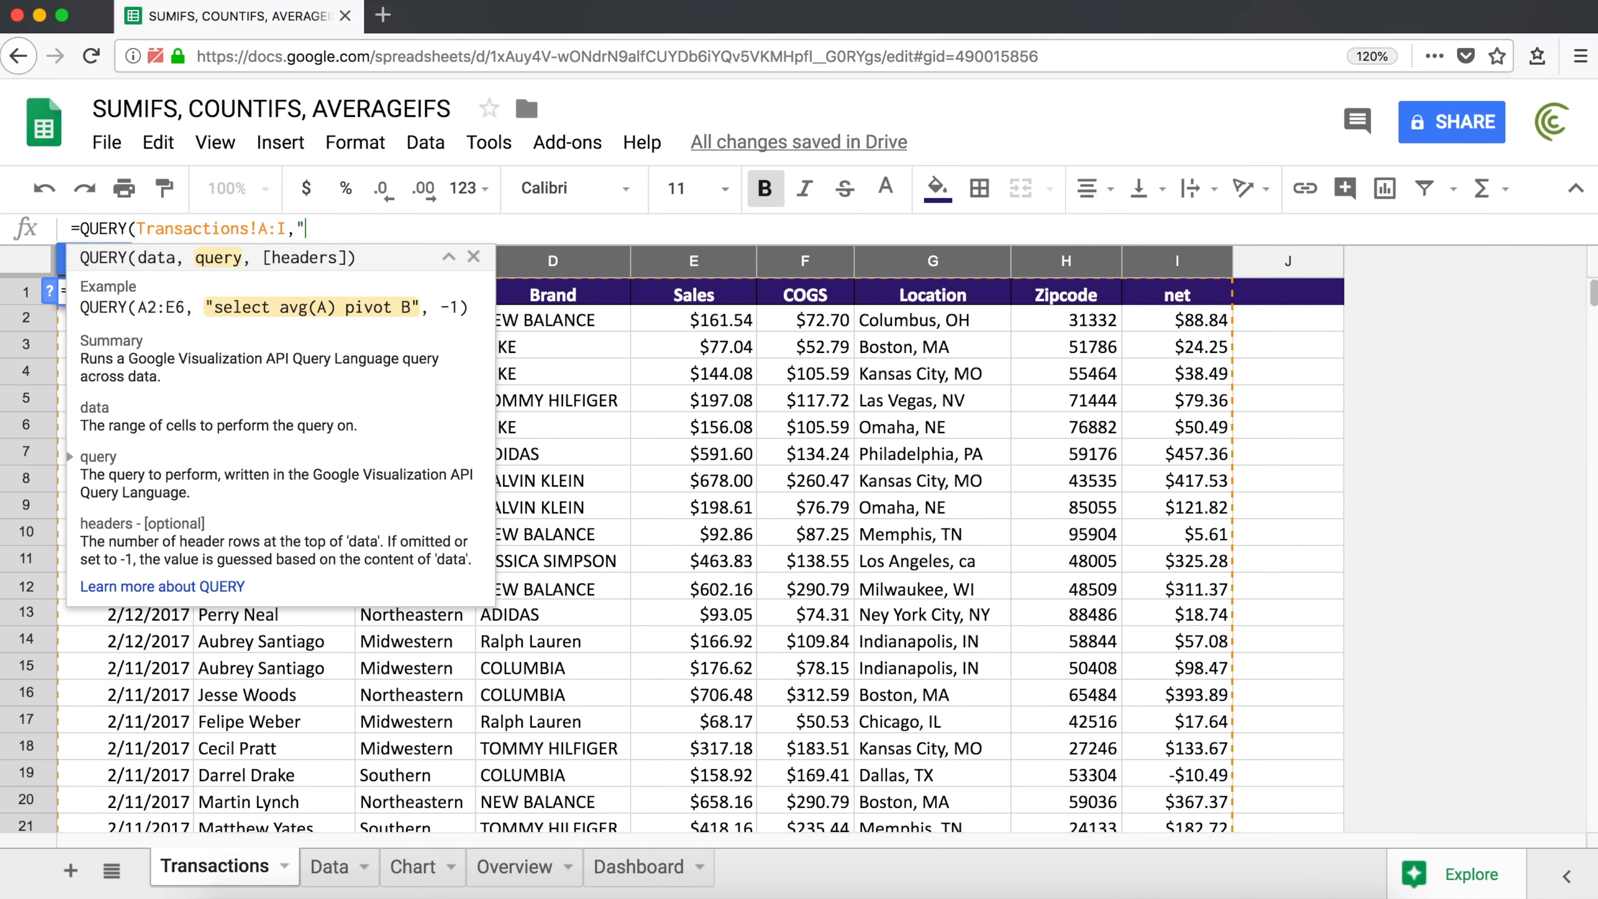
text(SELECT)
text(D, E",)
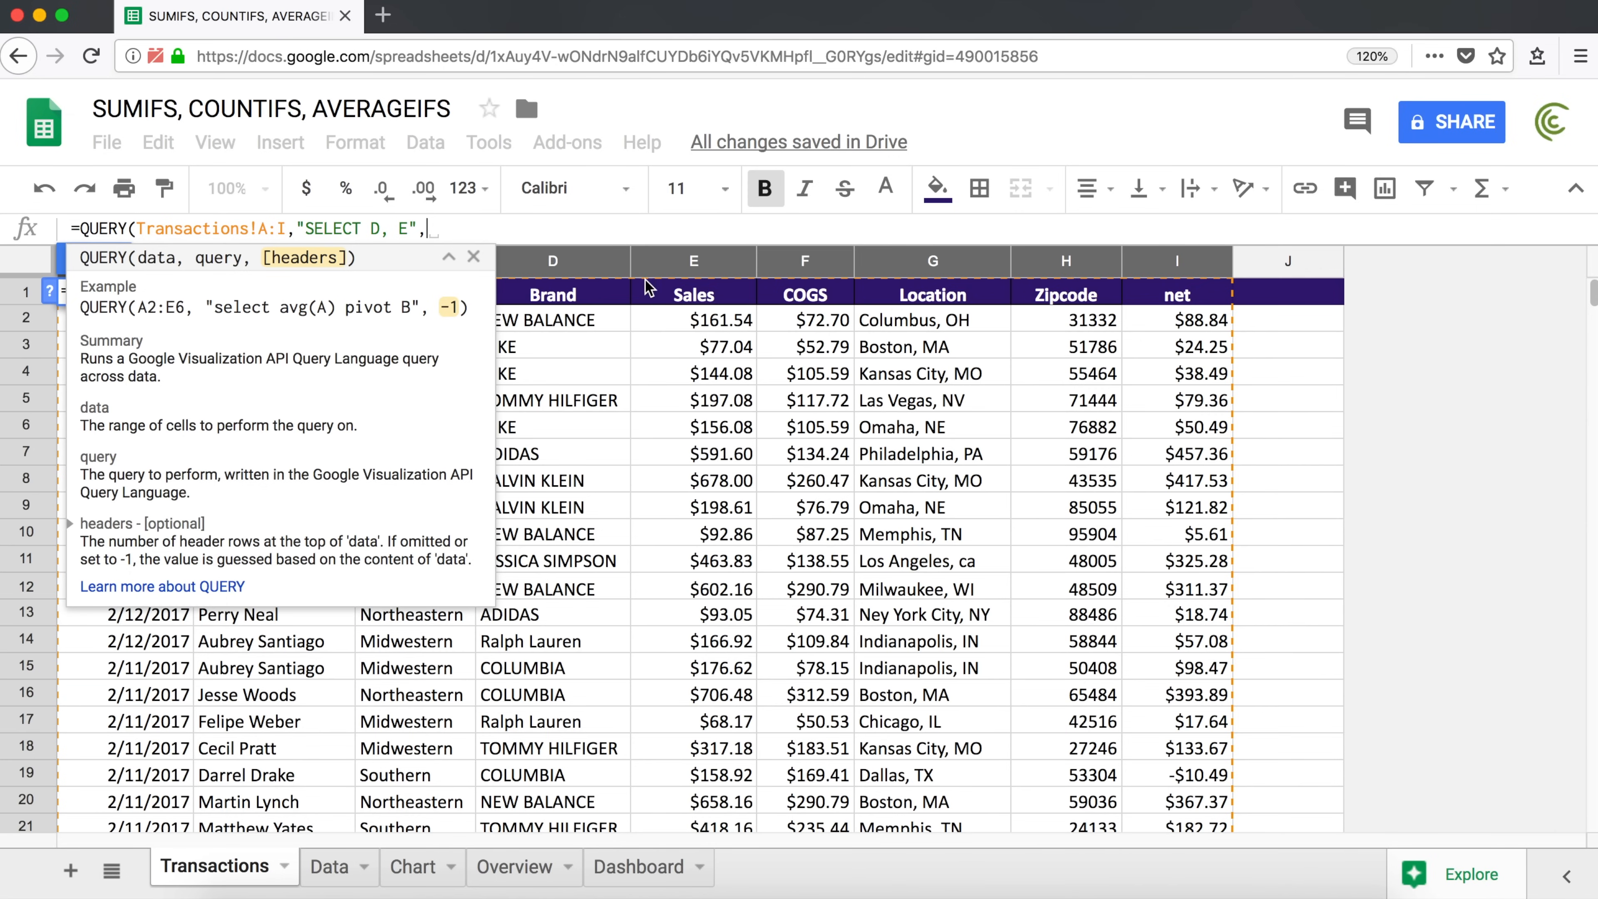
text(1)
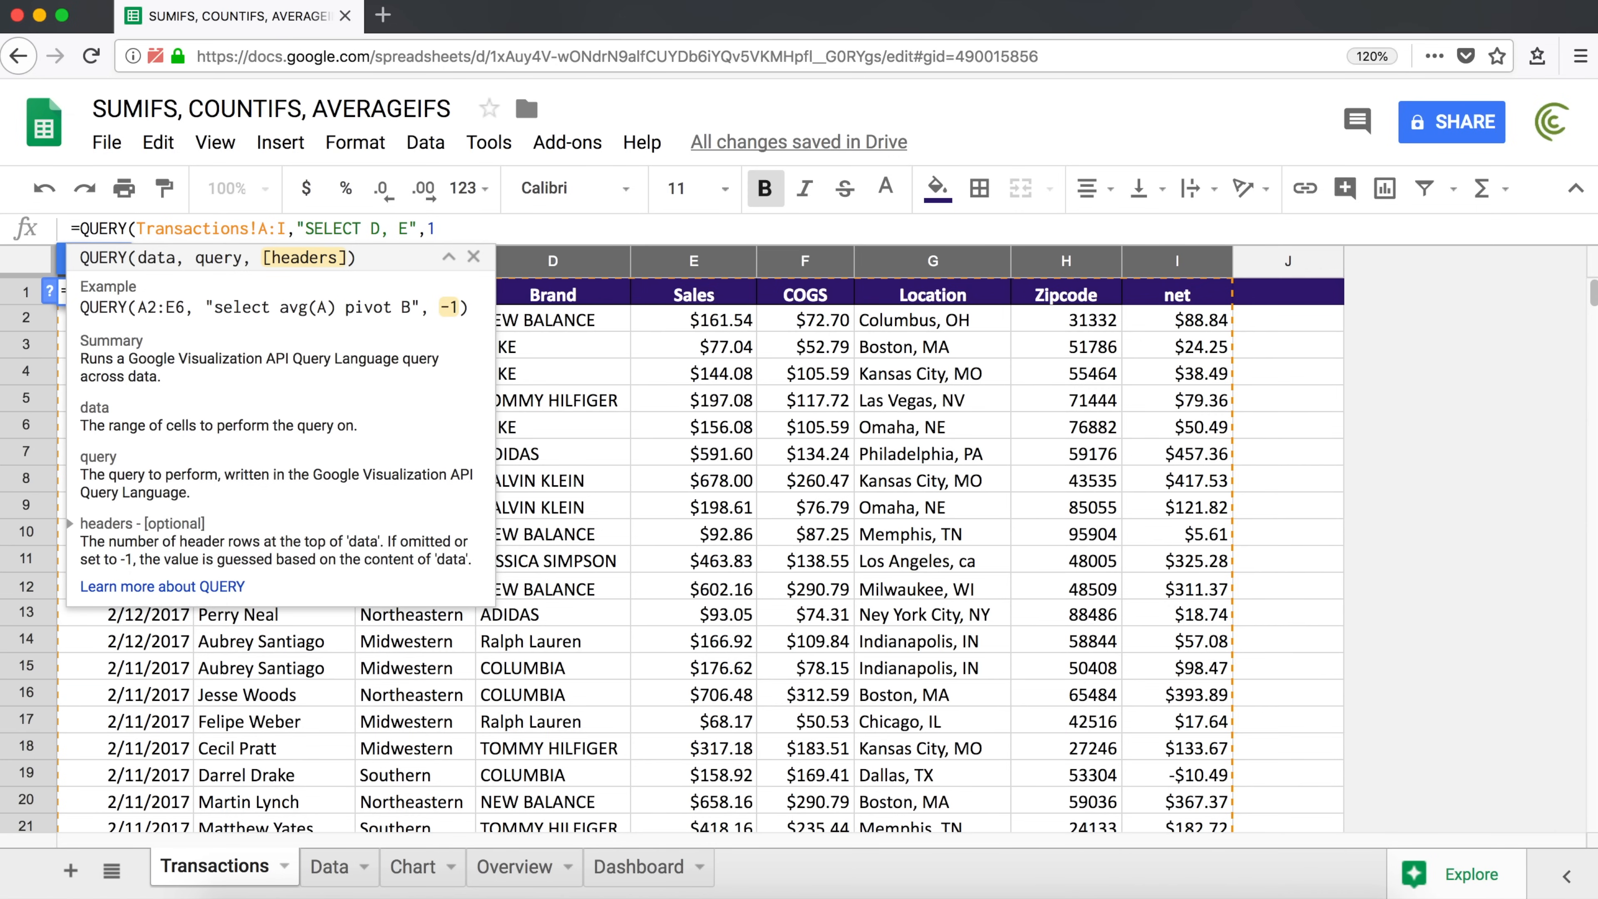
text())
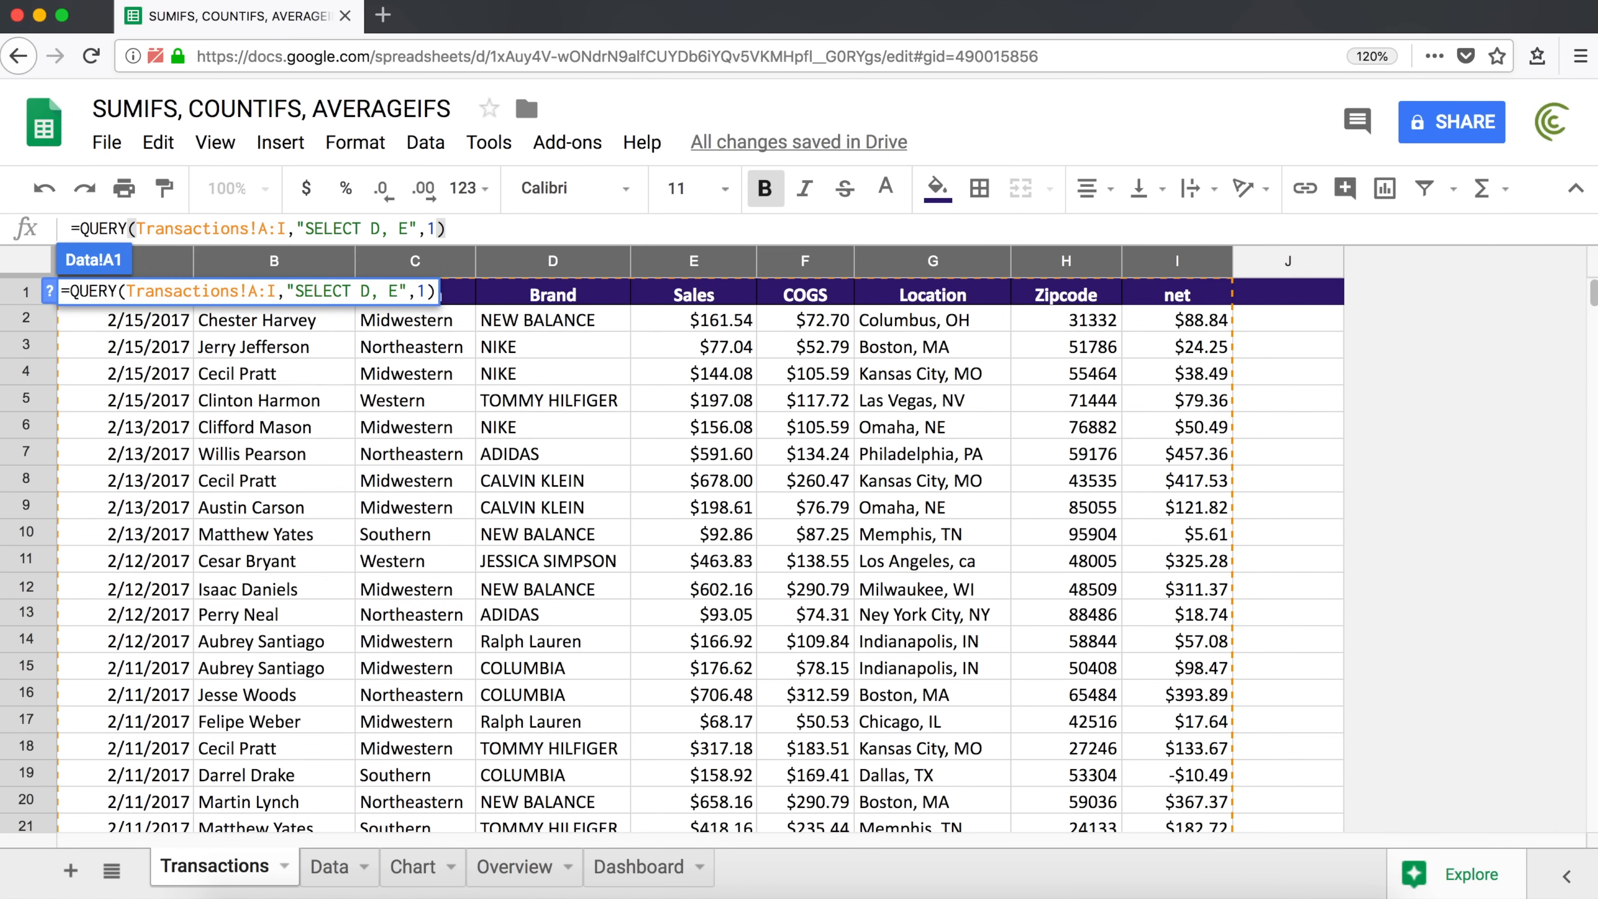
key(Return)
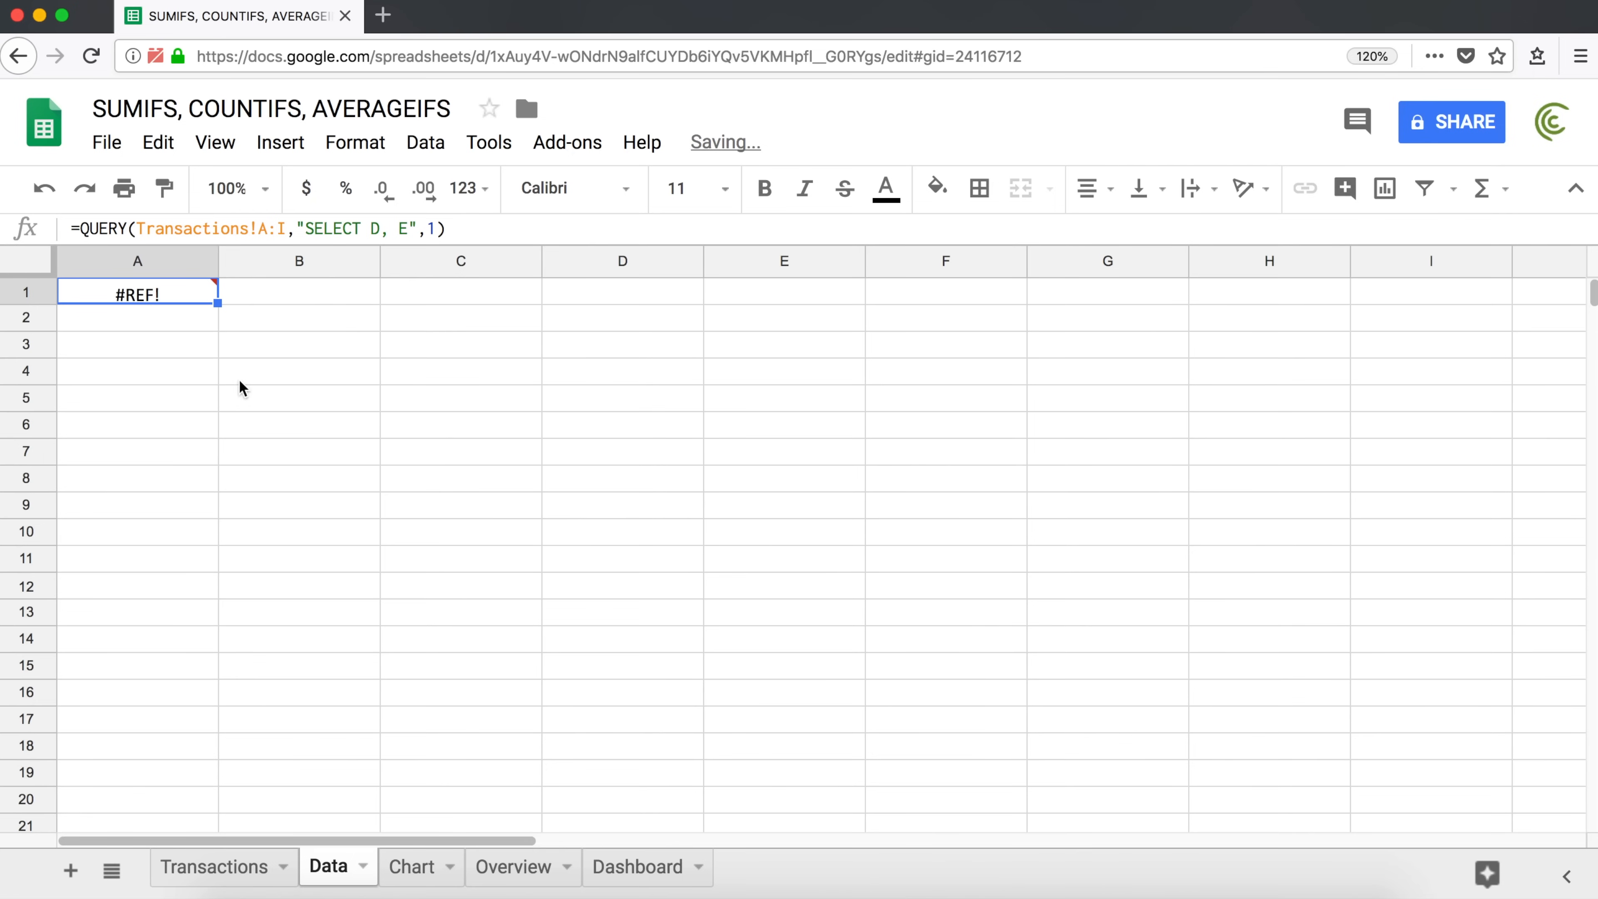
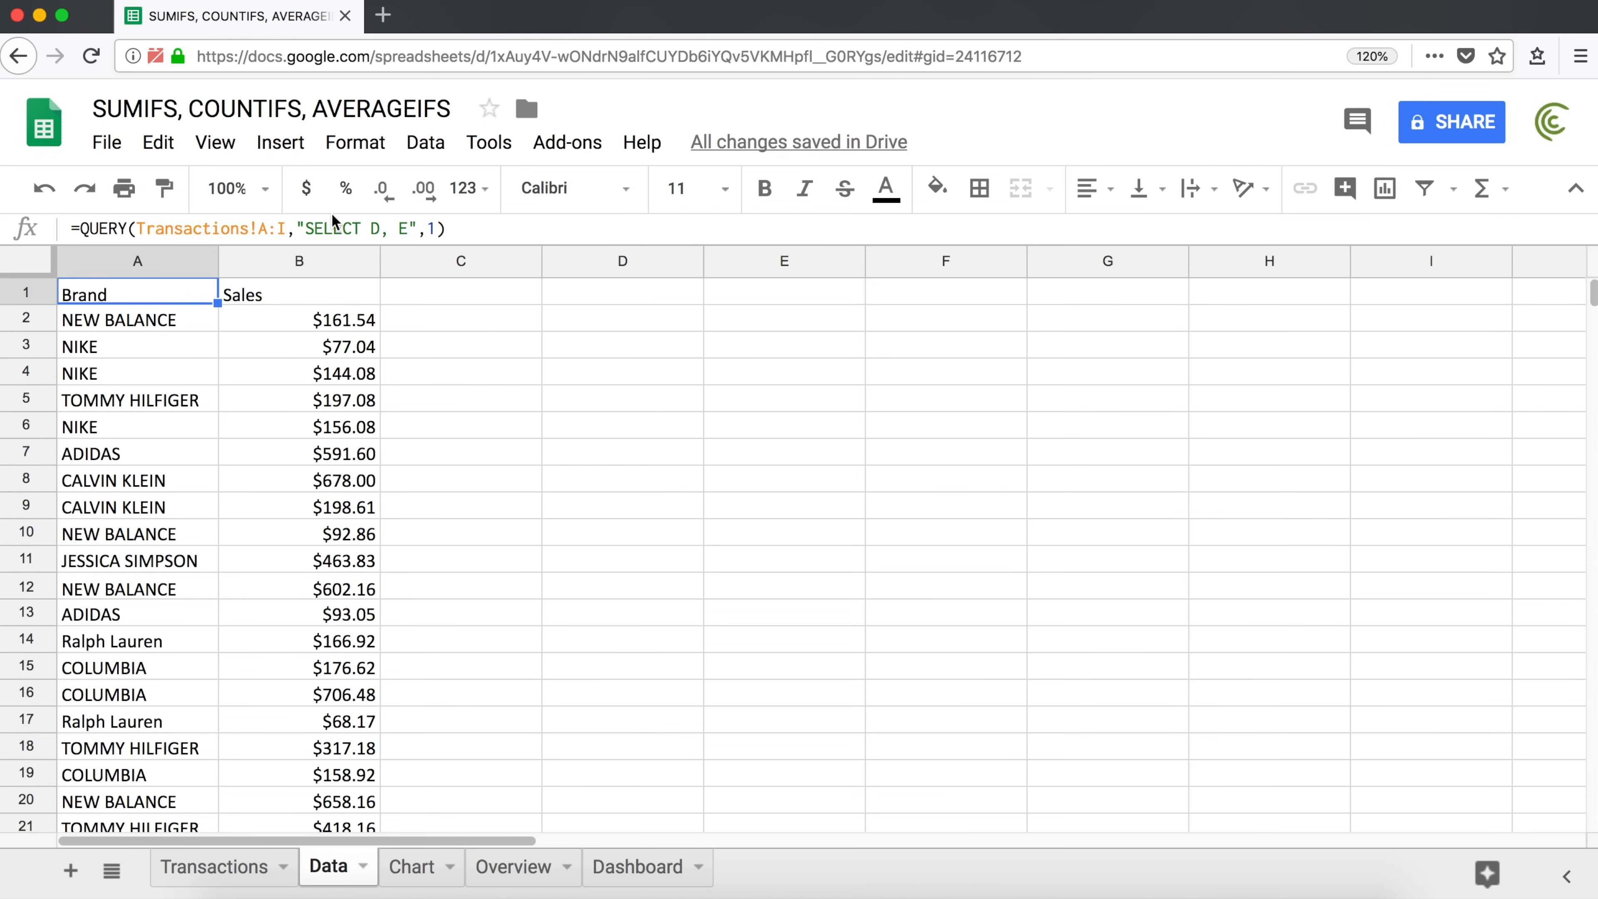
Add the keyword WHERE after "SELECT D, E" in the query text of the formula in A1.
click(410, 226)
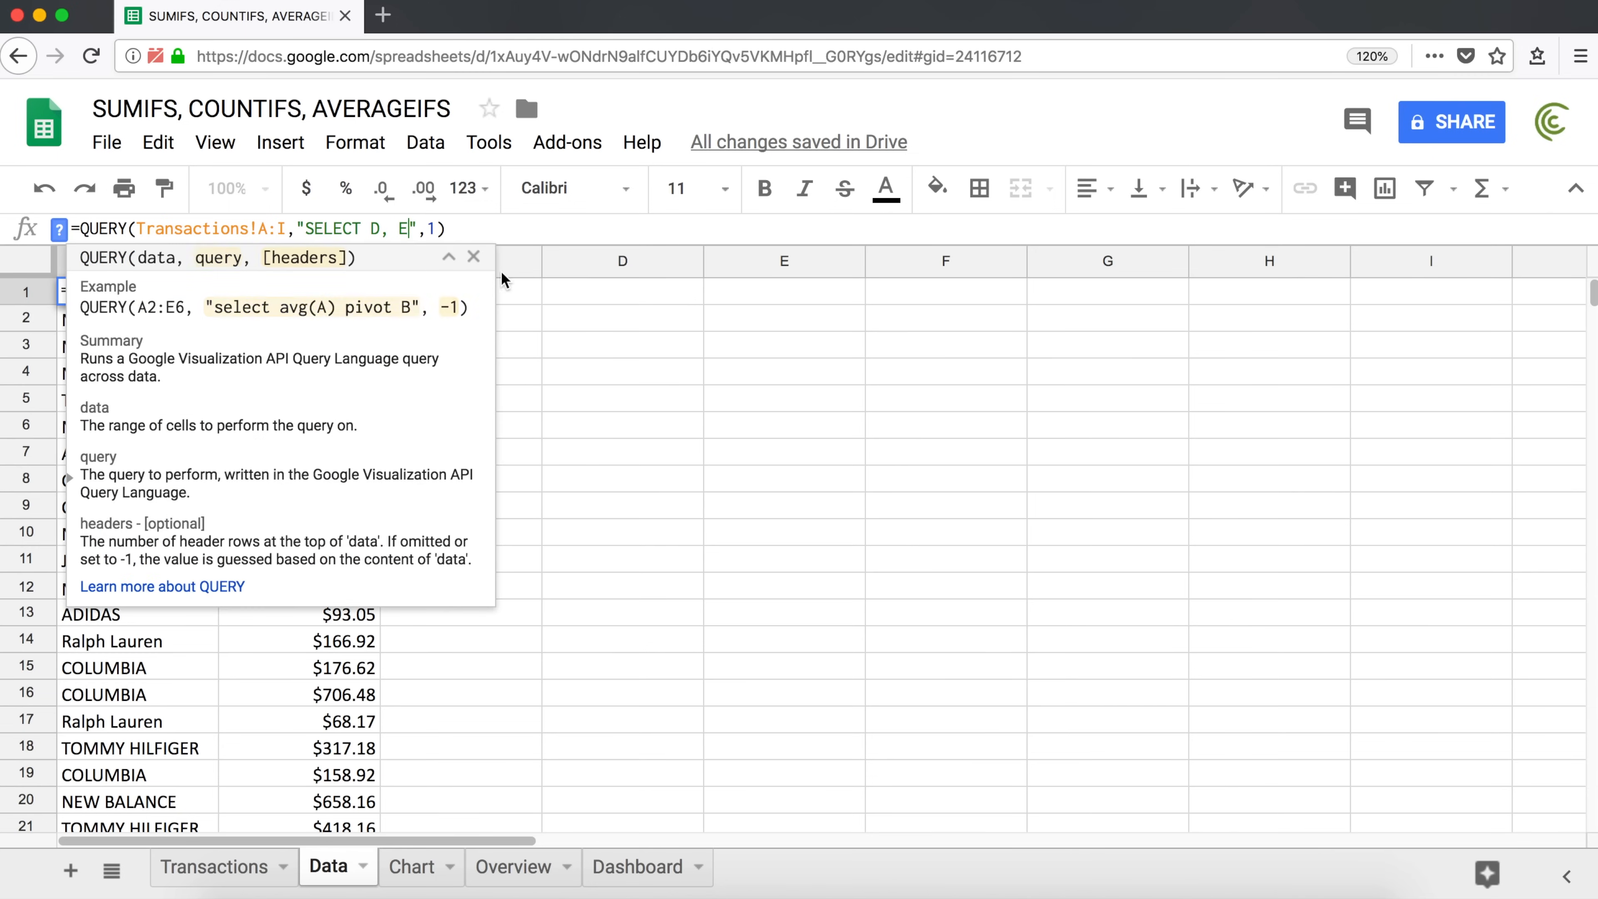
text(WHERE)
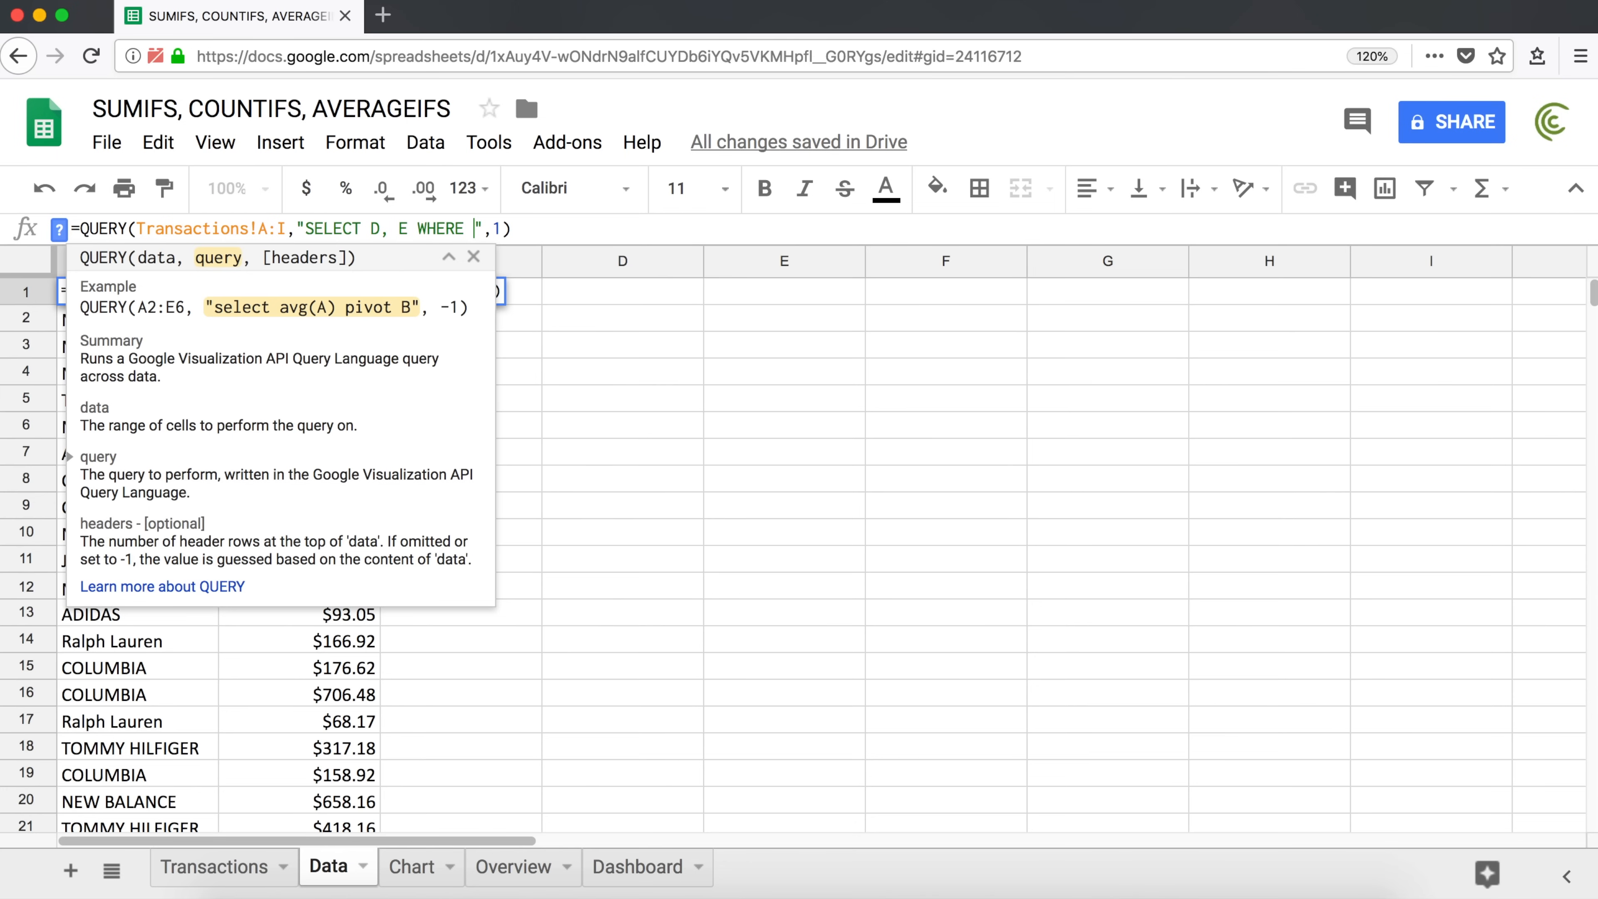
key(Return)
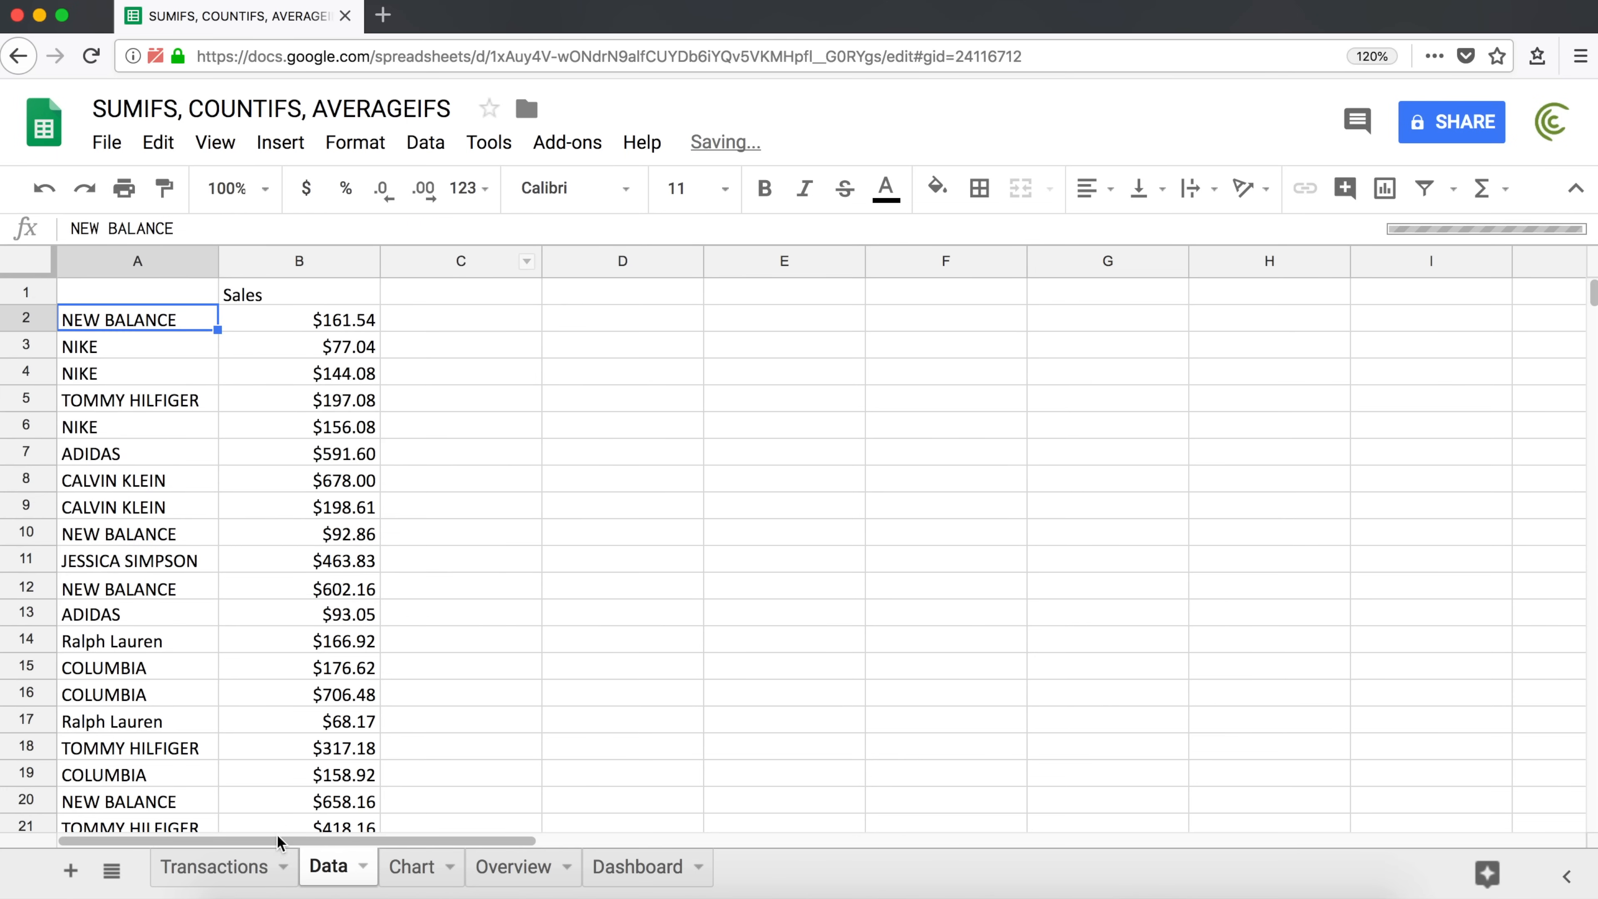
Check the Region column on the Transactions sheet and complete the WHERE clause in Data A1 with C = 'Midwestern'.
click(247, 870)
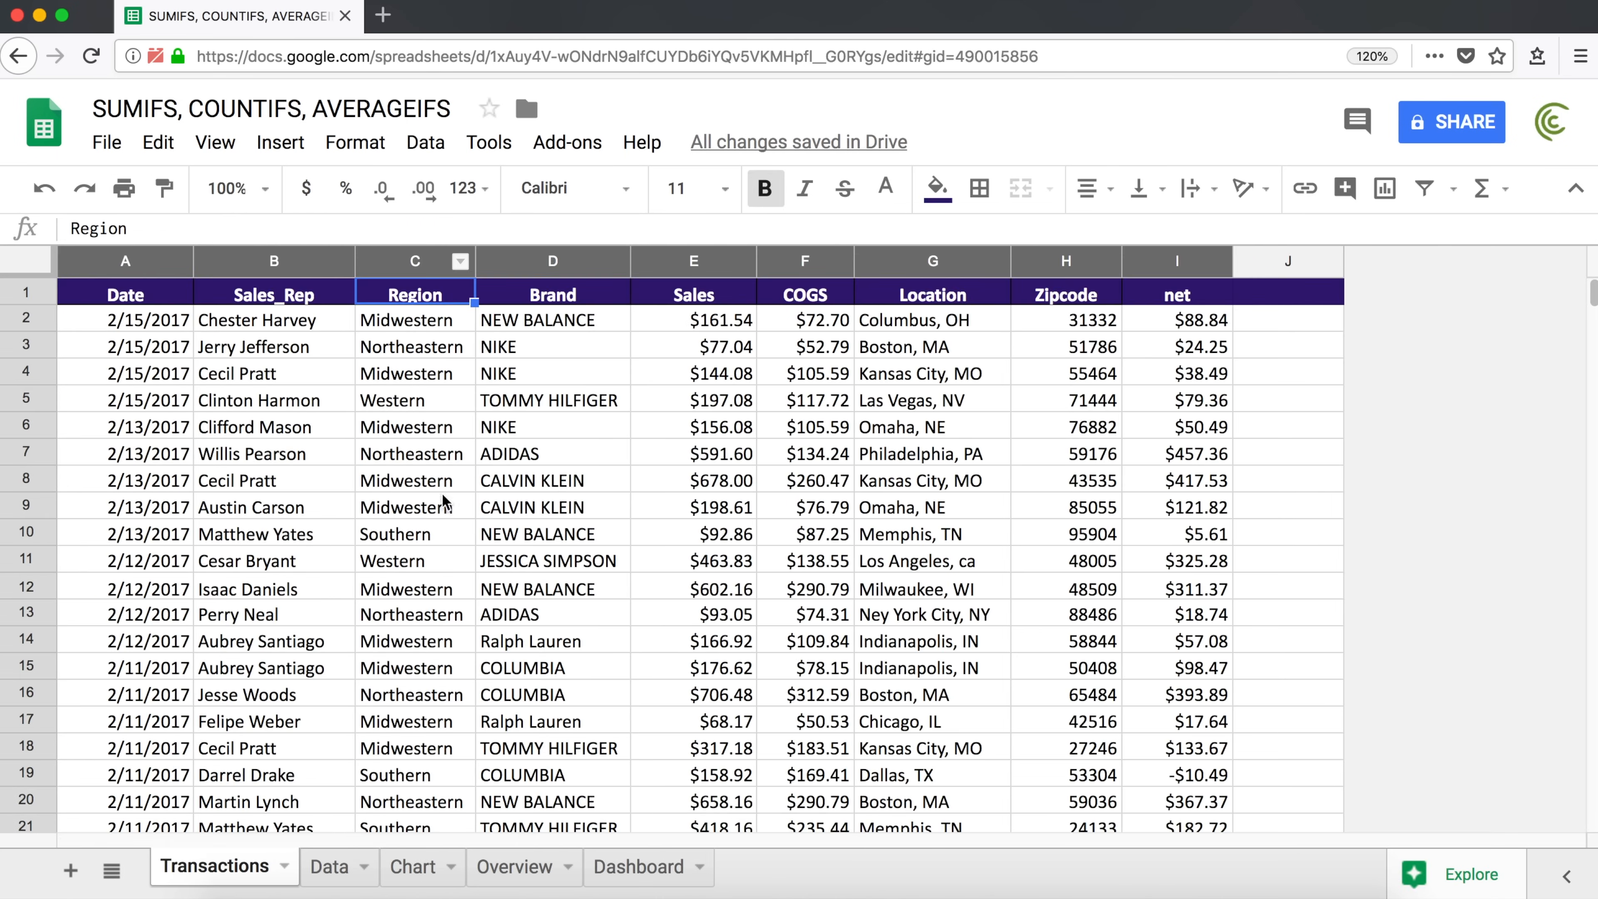
click(442, 353)
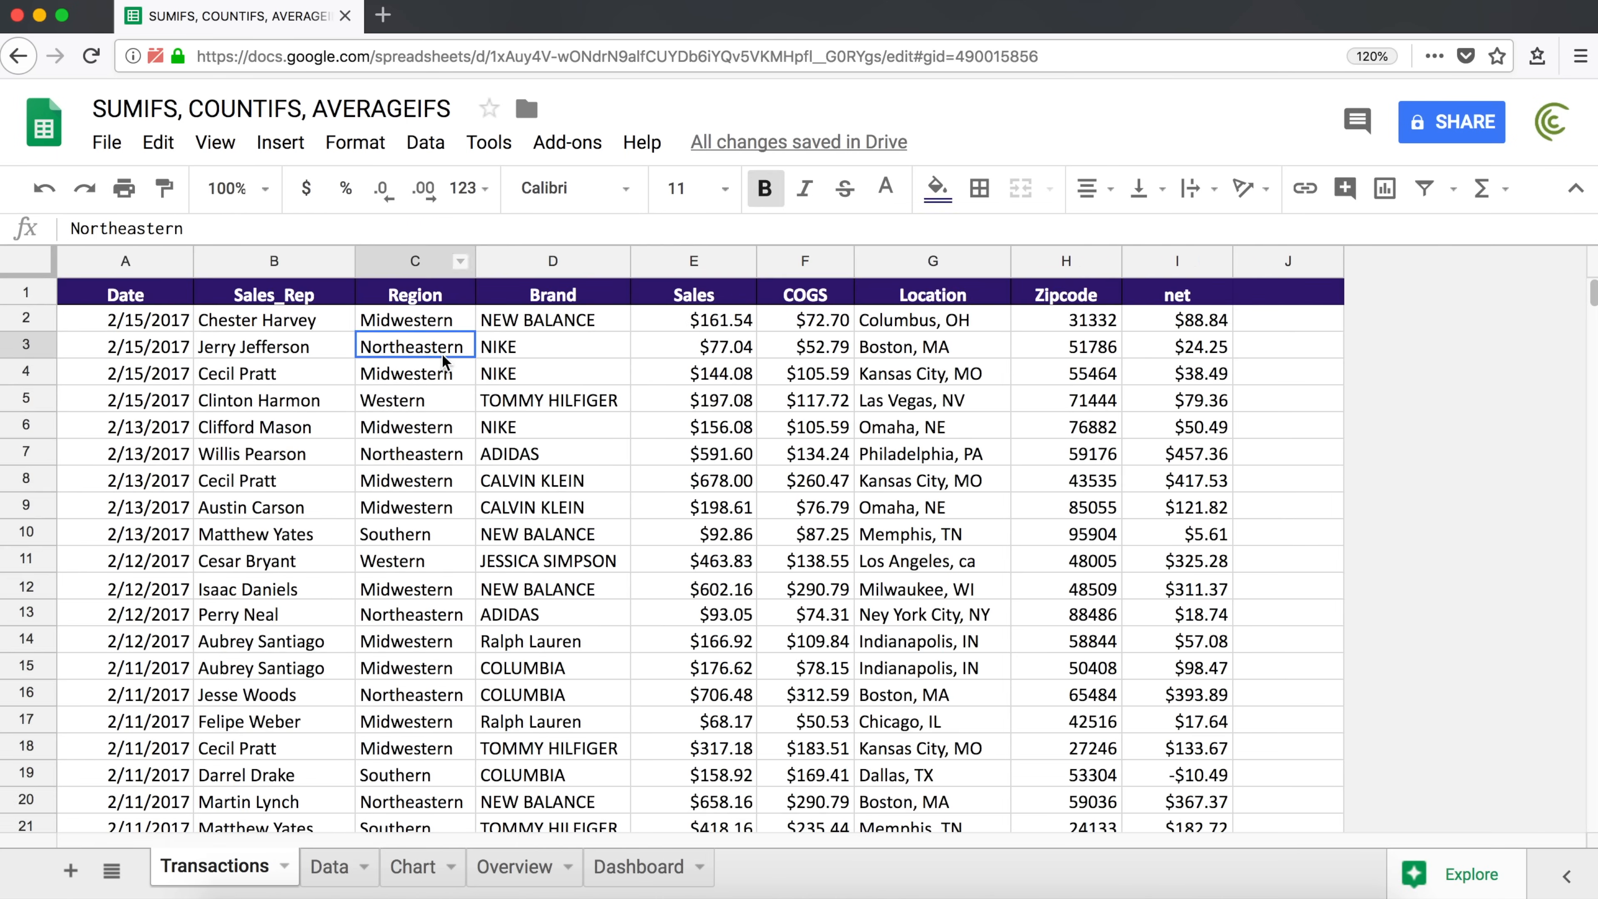
click(416, 263)
click(412, 534)
click(339, 878)
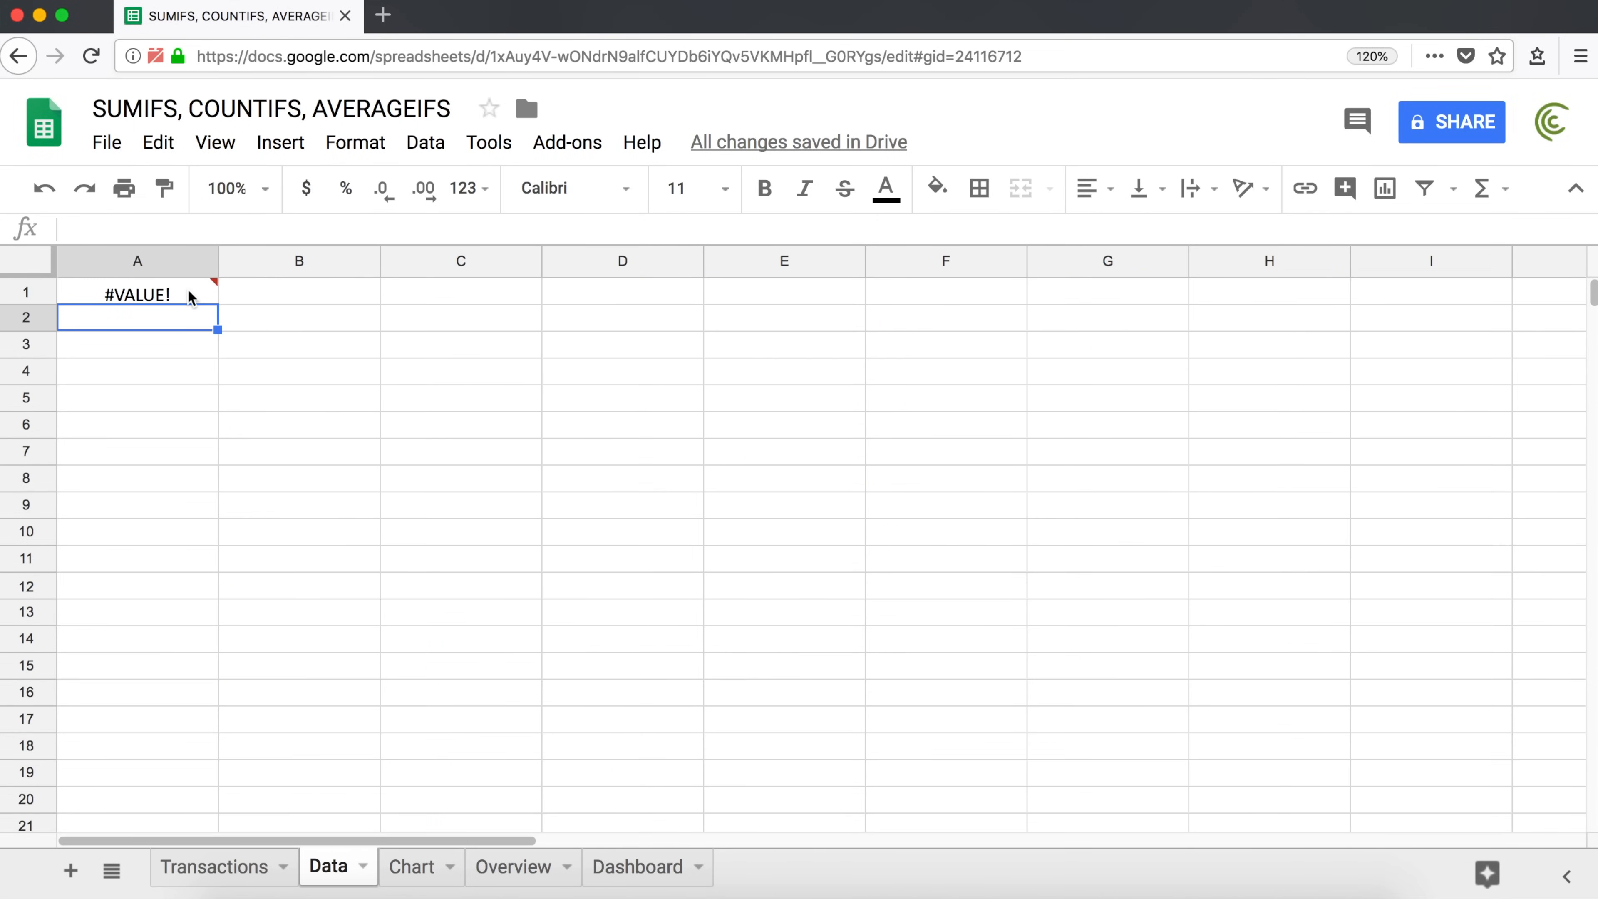
double_click(188, 290)
click(471, 228)
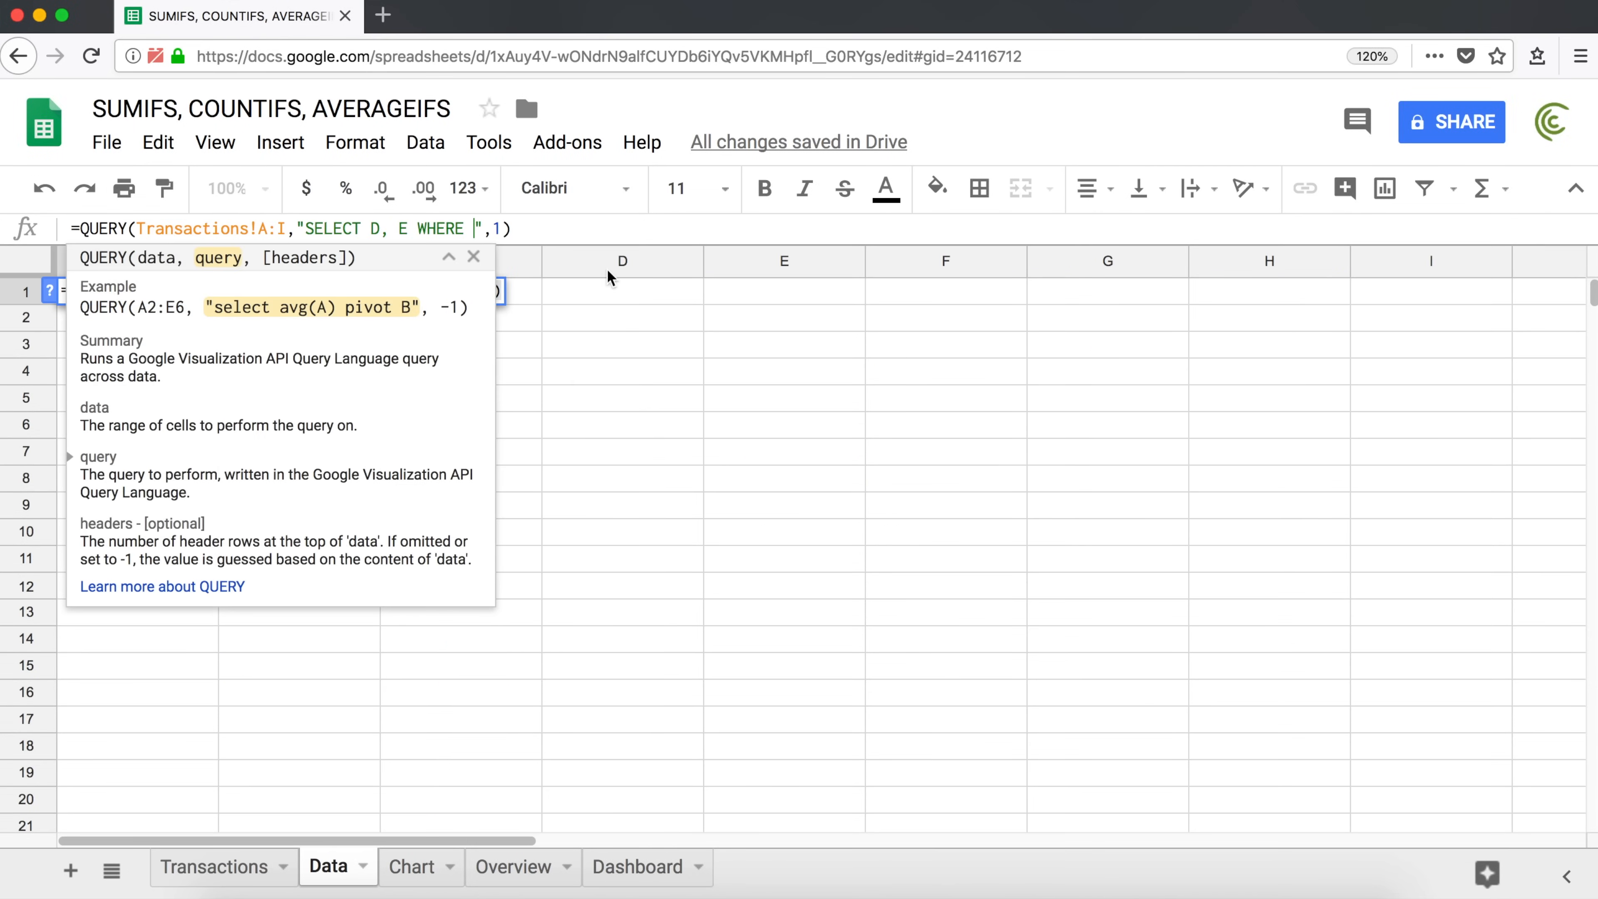
text(C = )
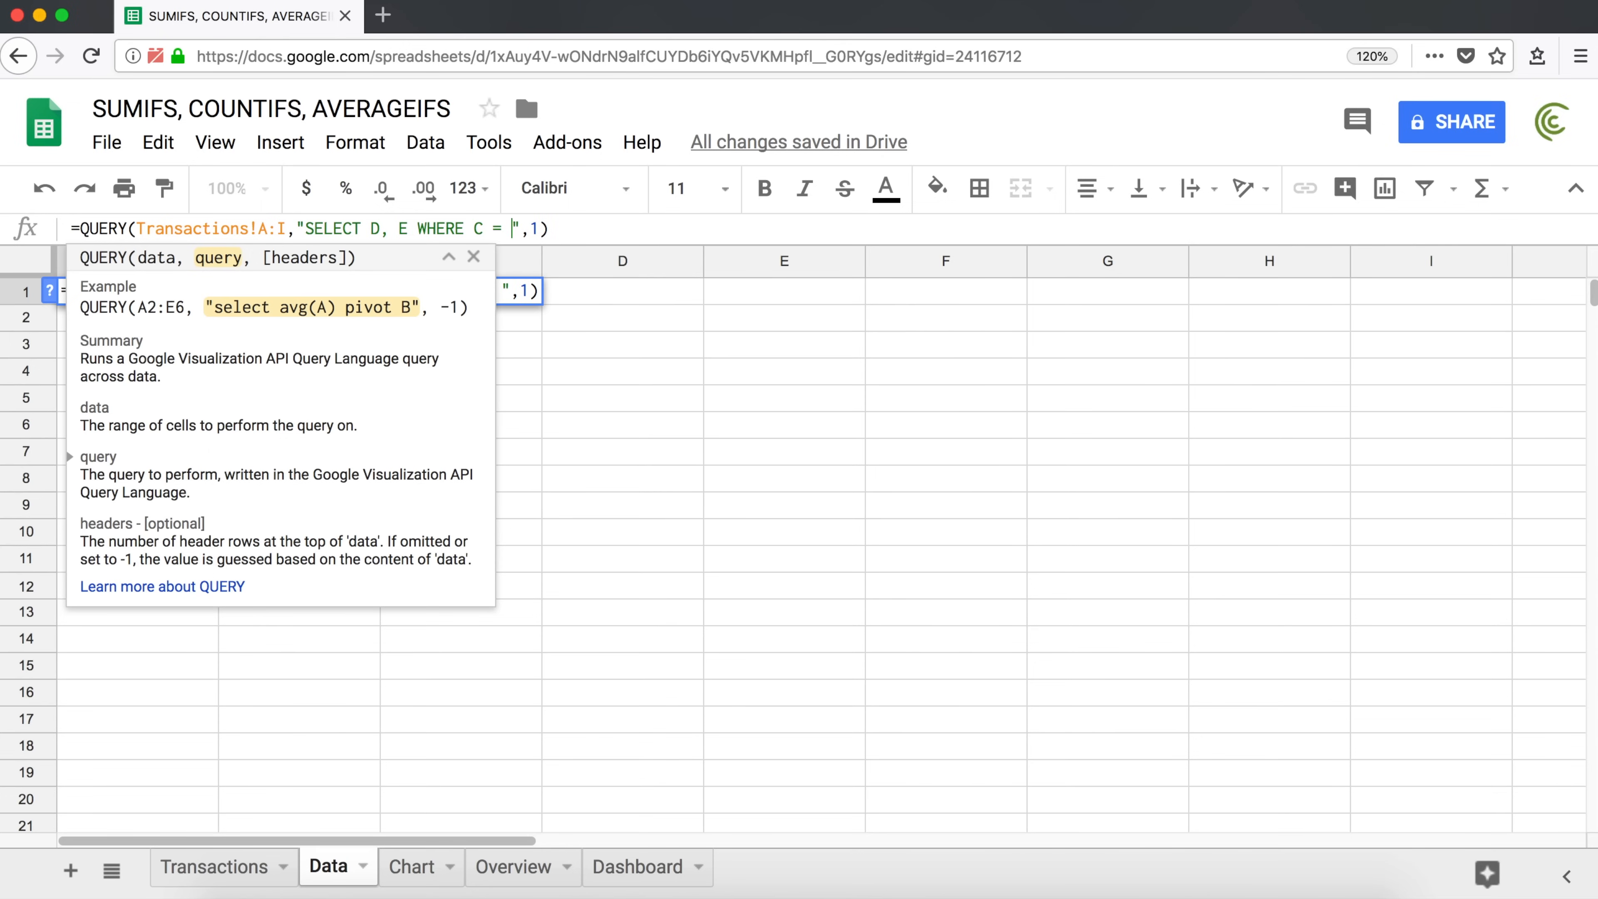
text('Midwes)
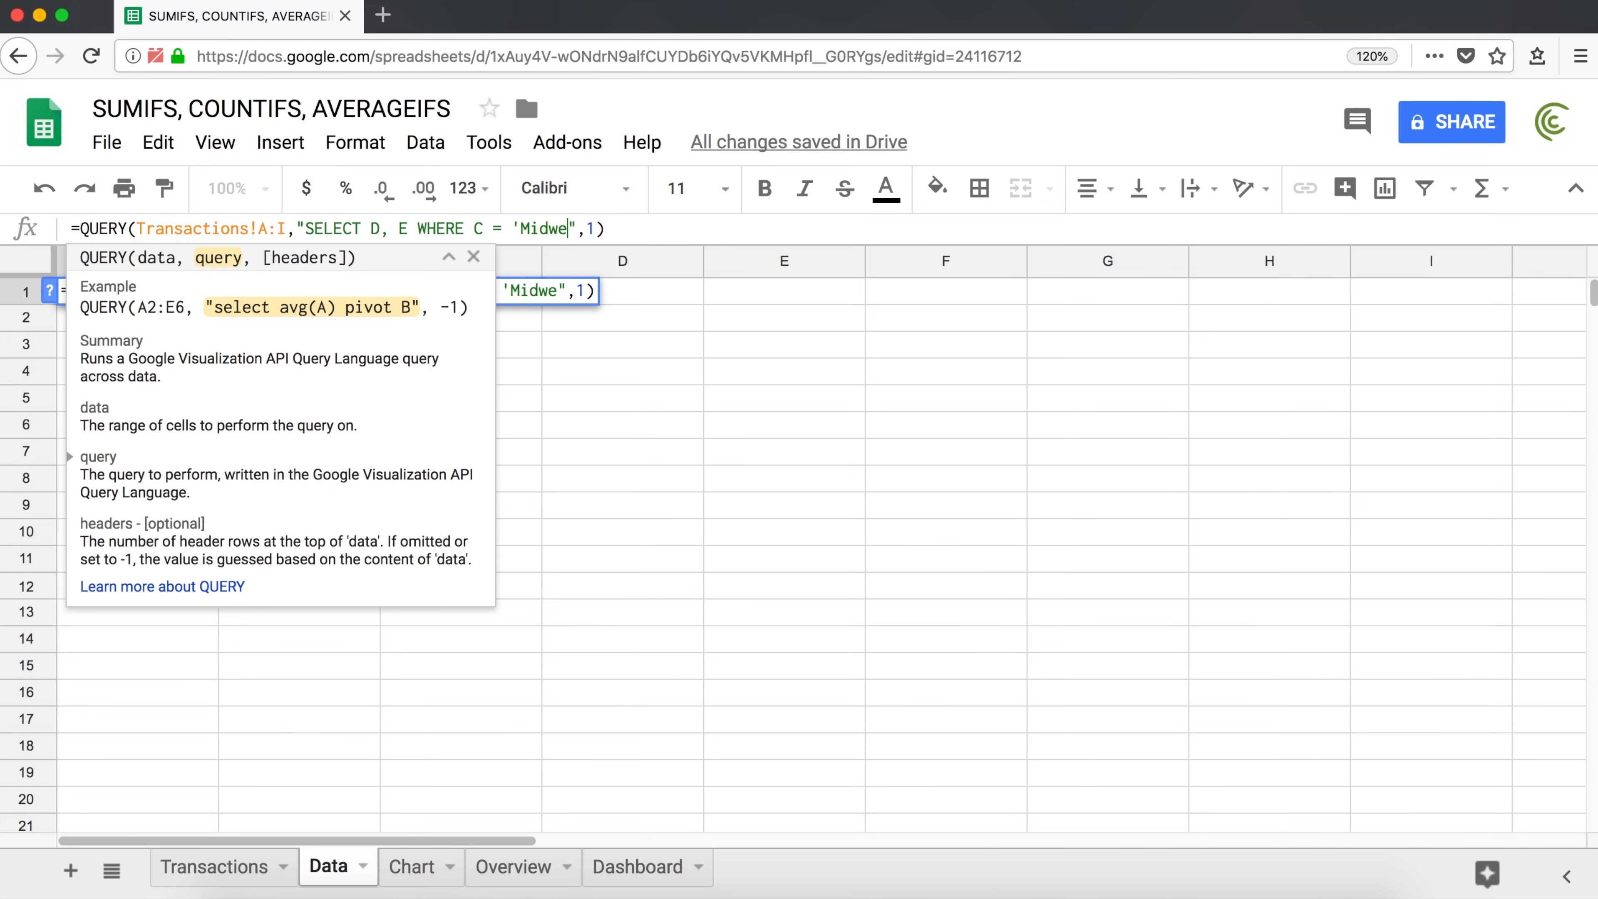
text(tern')
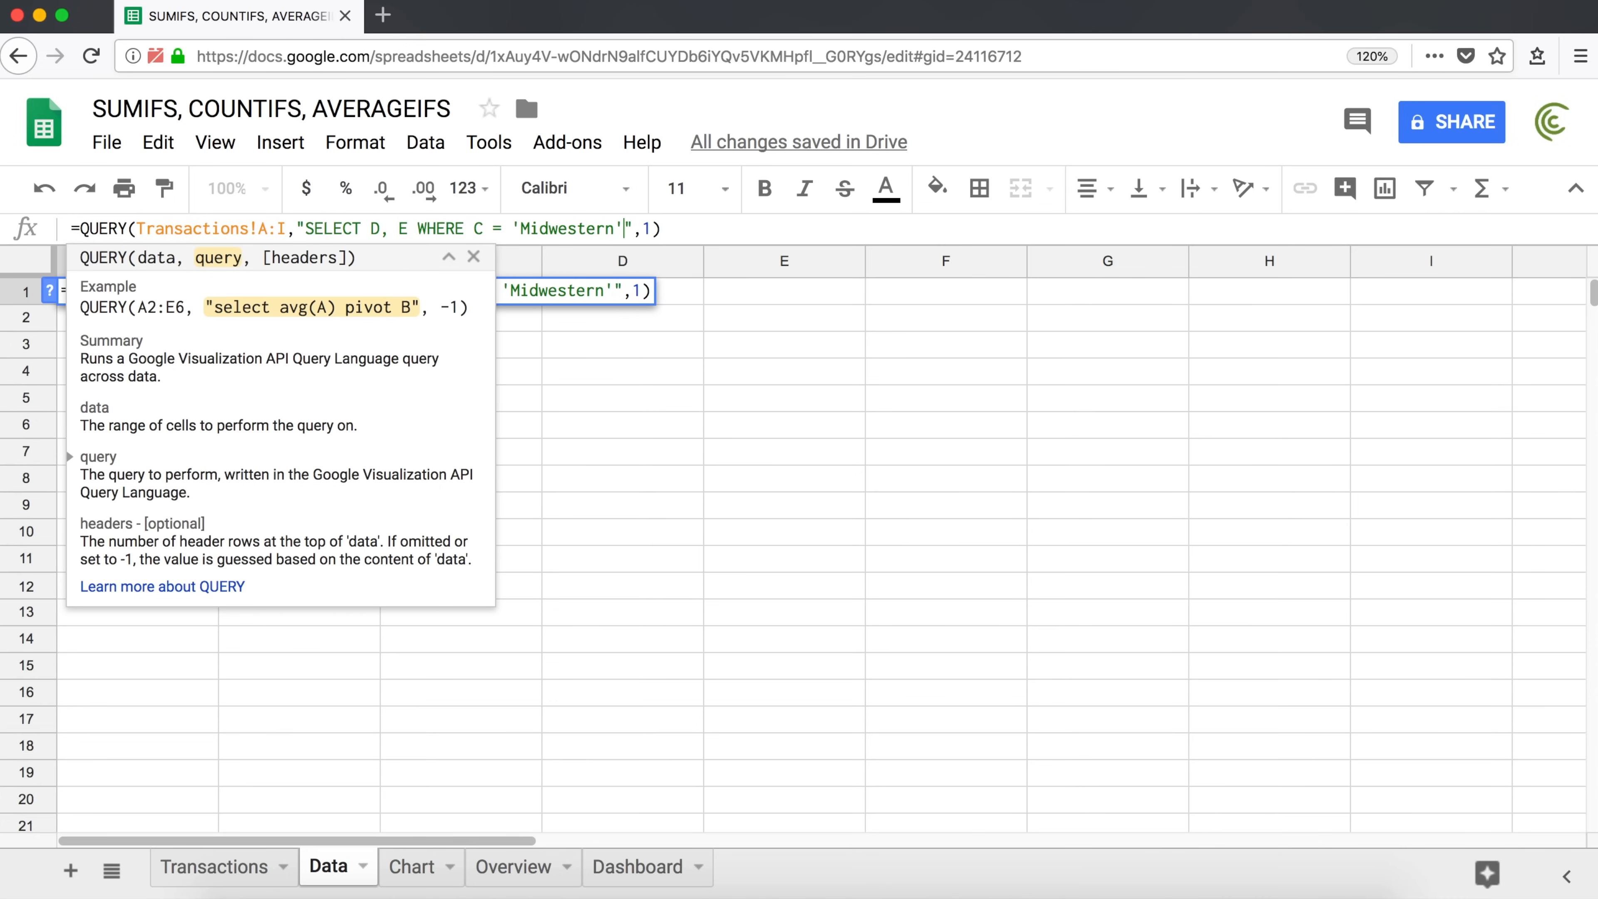
key(Return)
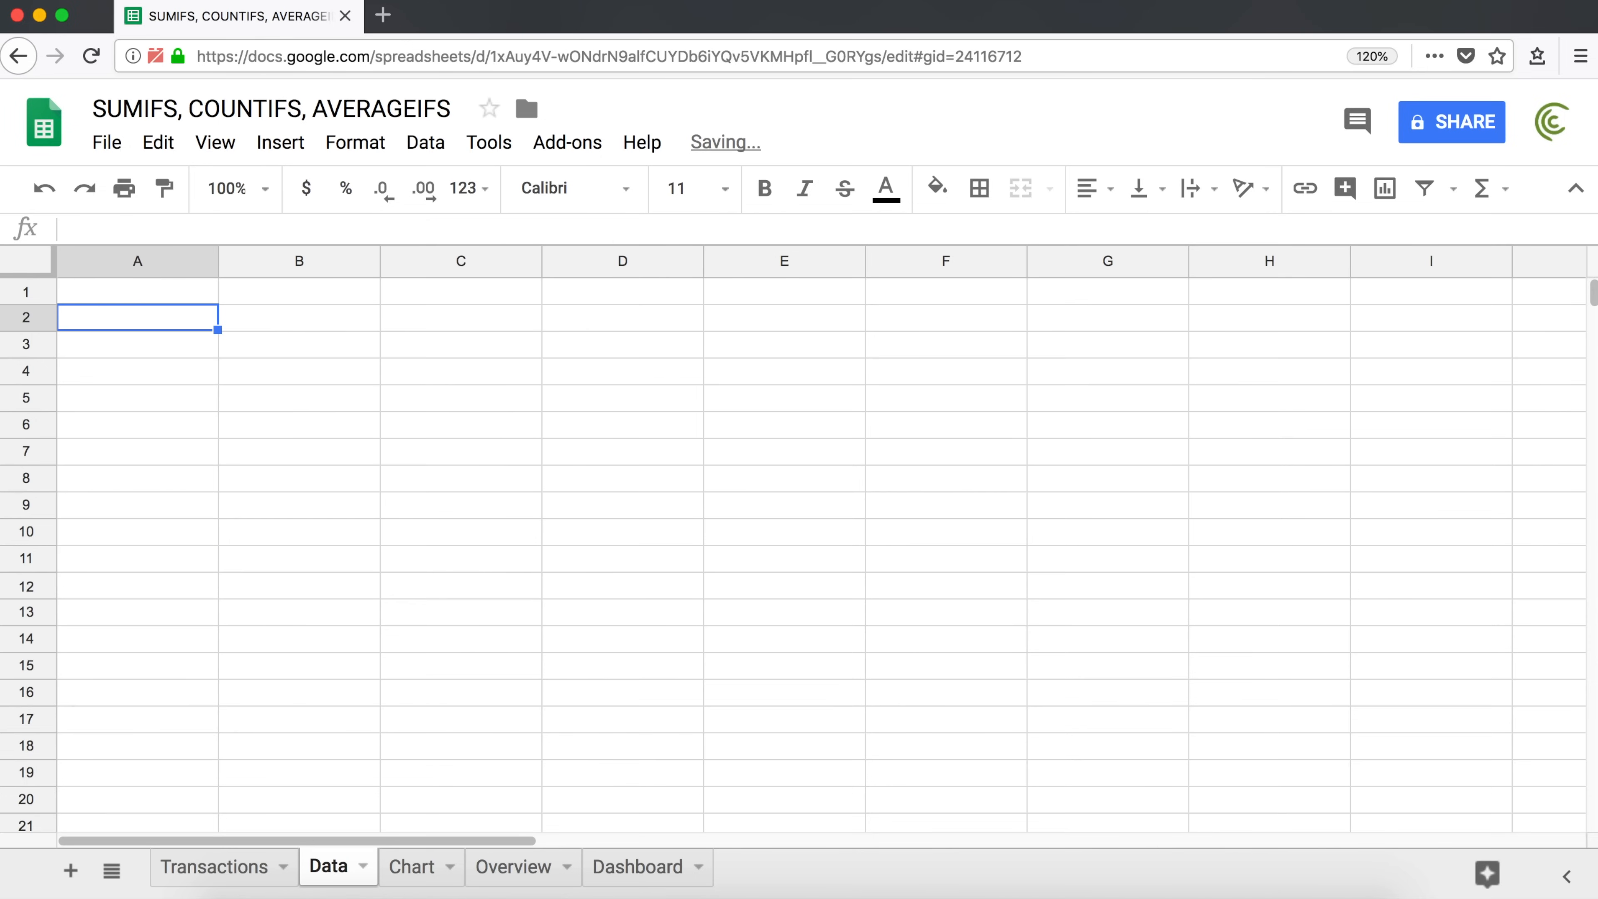
Review the WHERE clause of the QUERY formula in cell A1 against the filtered brand and sales rows.
click(165, 293)
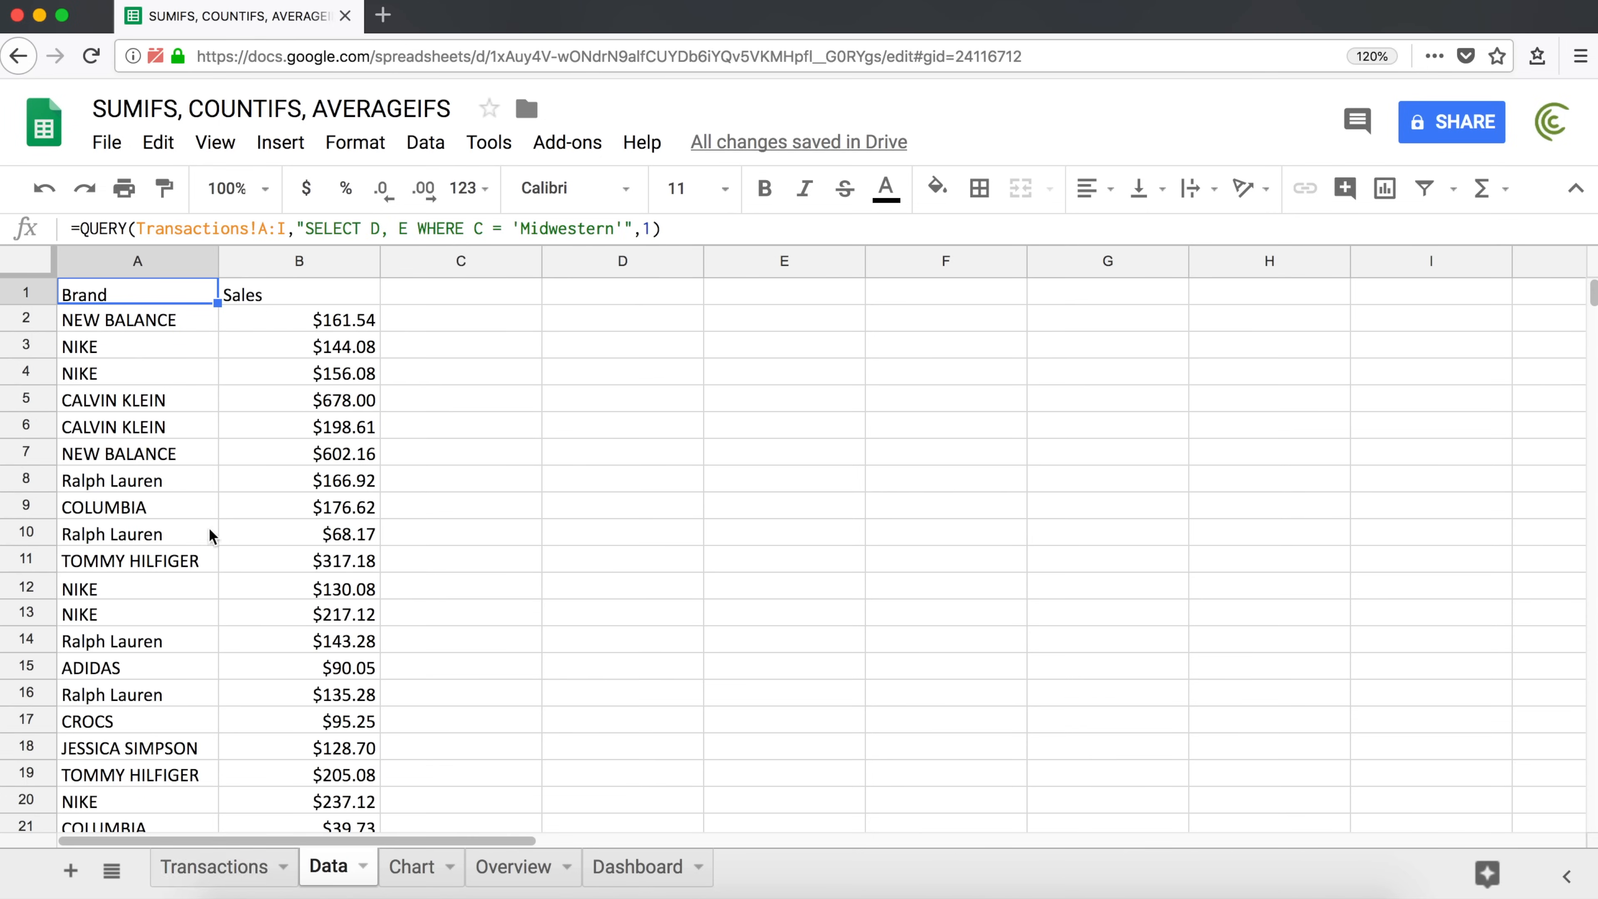
double_click(436, 228)
shift+click(628, 227)
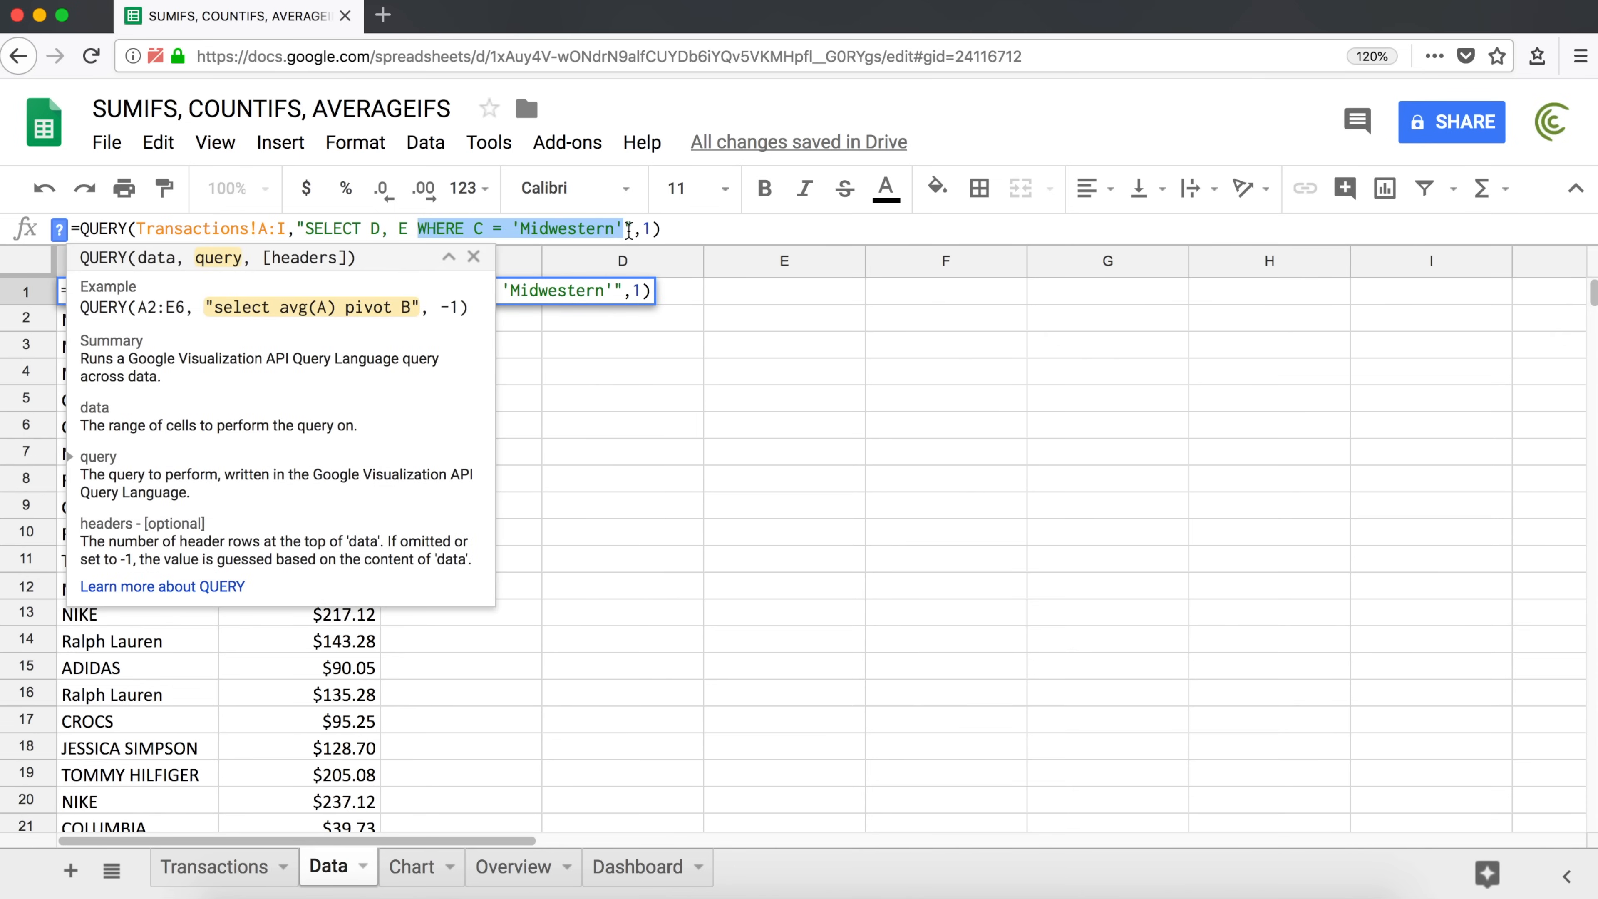
key(Return)
Examine how far the records on the Transactions sheet extend by going to the last filled row and back up.
click(232, 868)
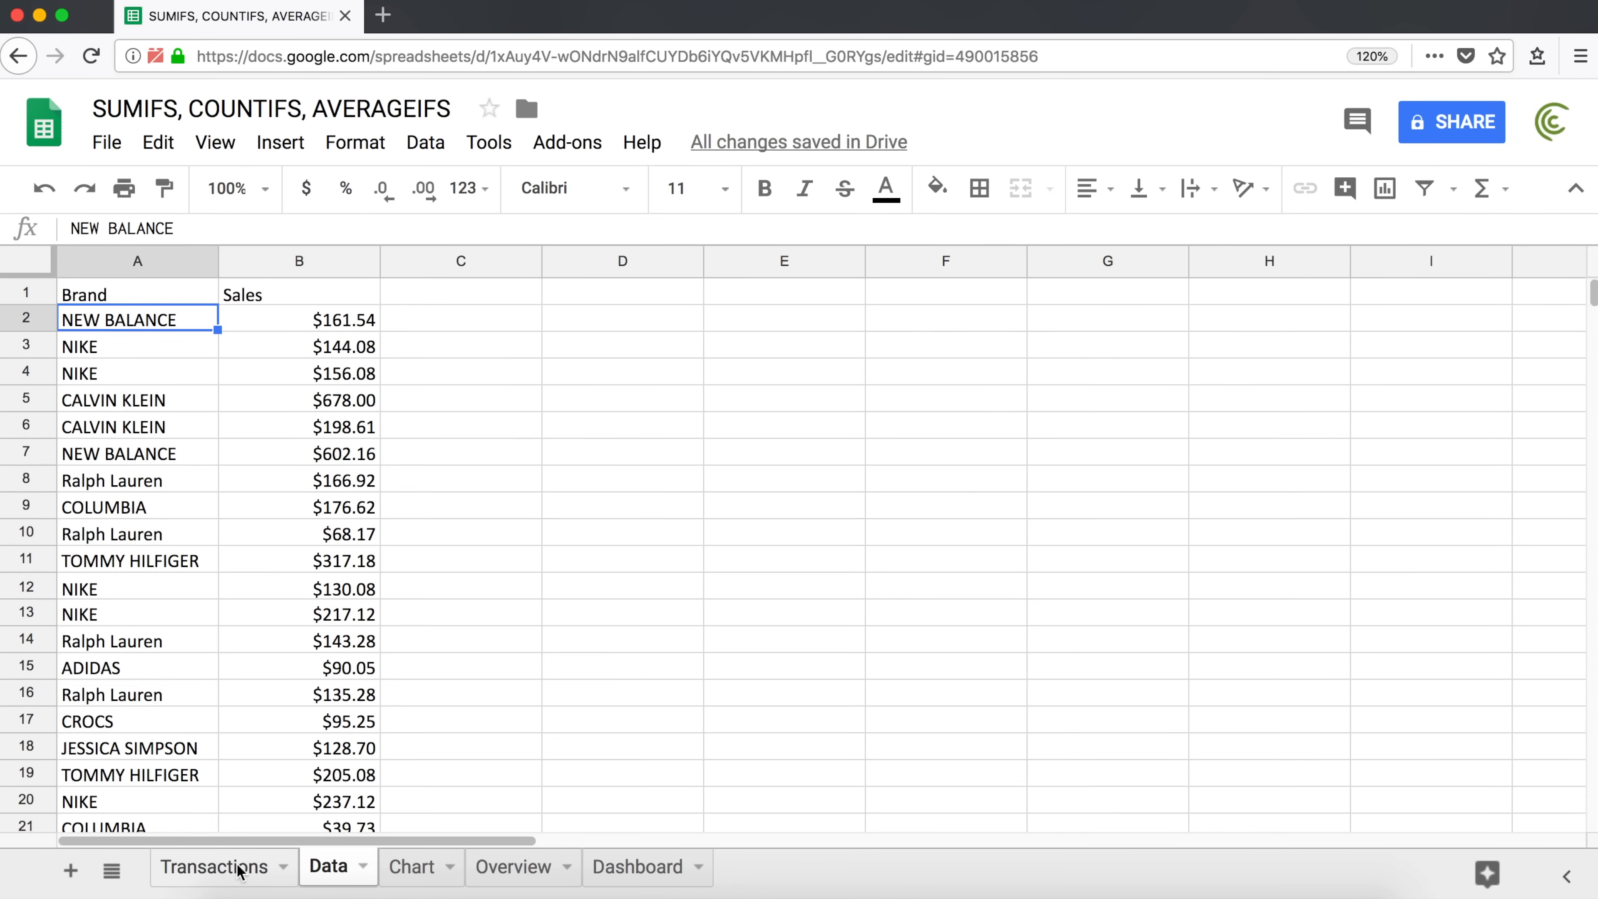
click(434, 324)
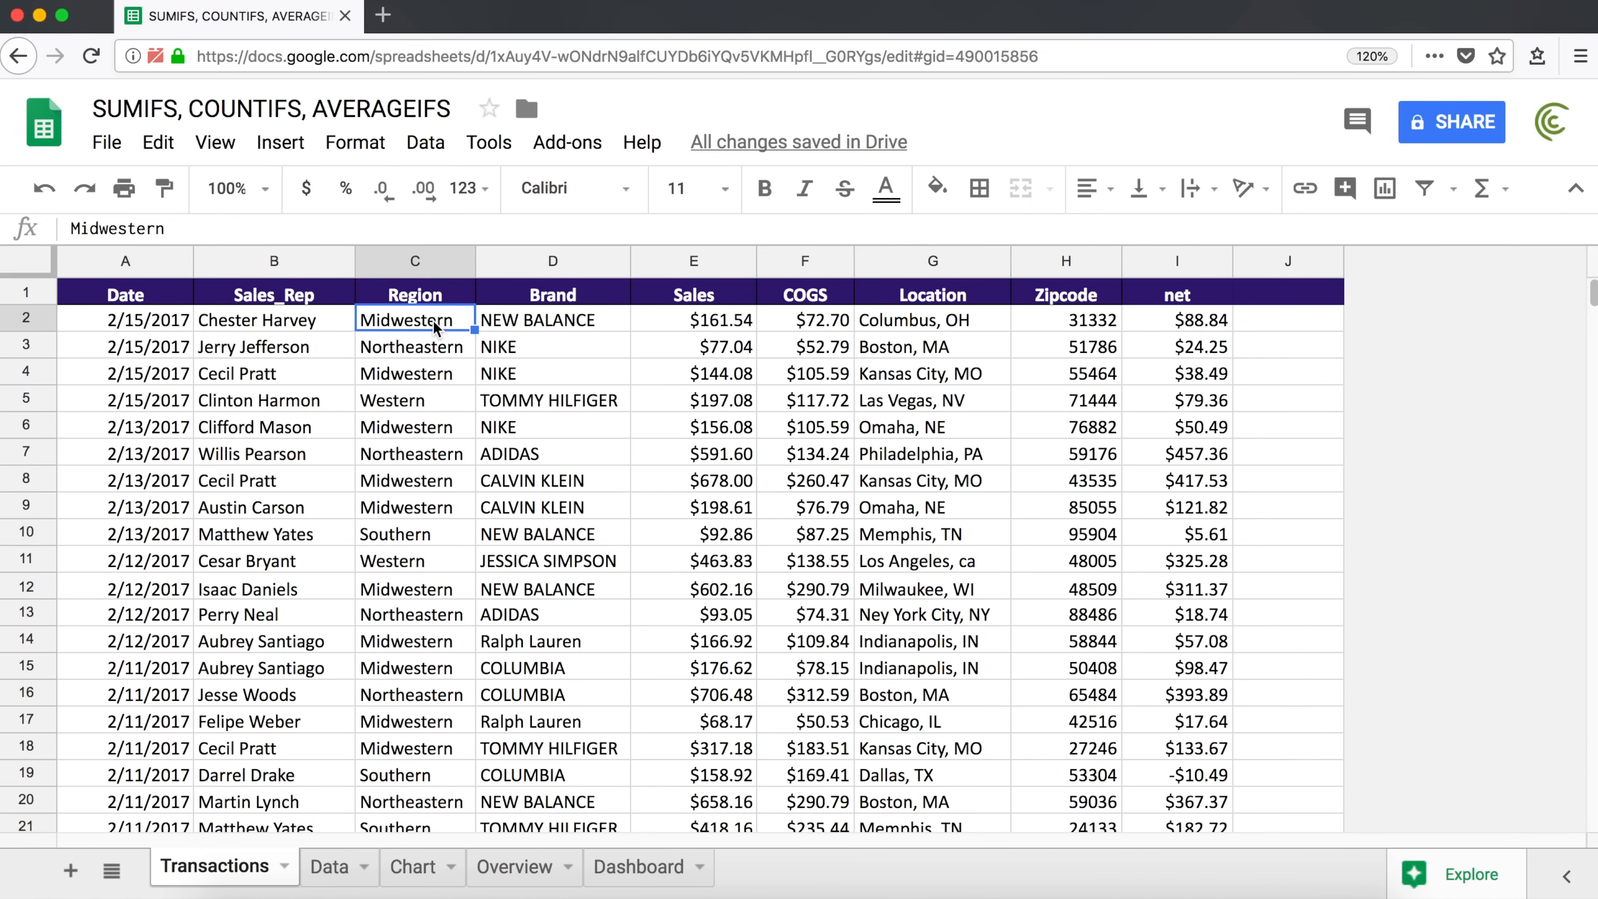
key(Right)
key(super+Down)
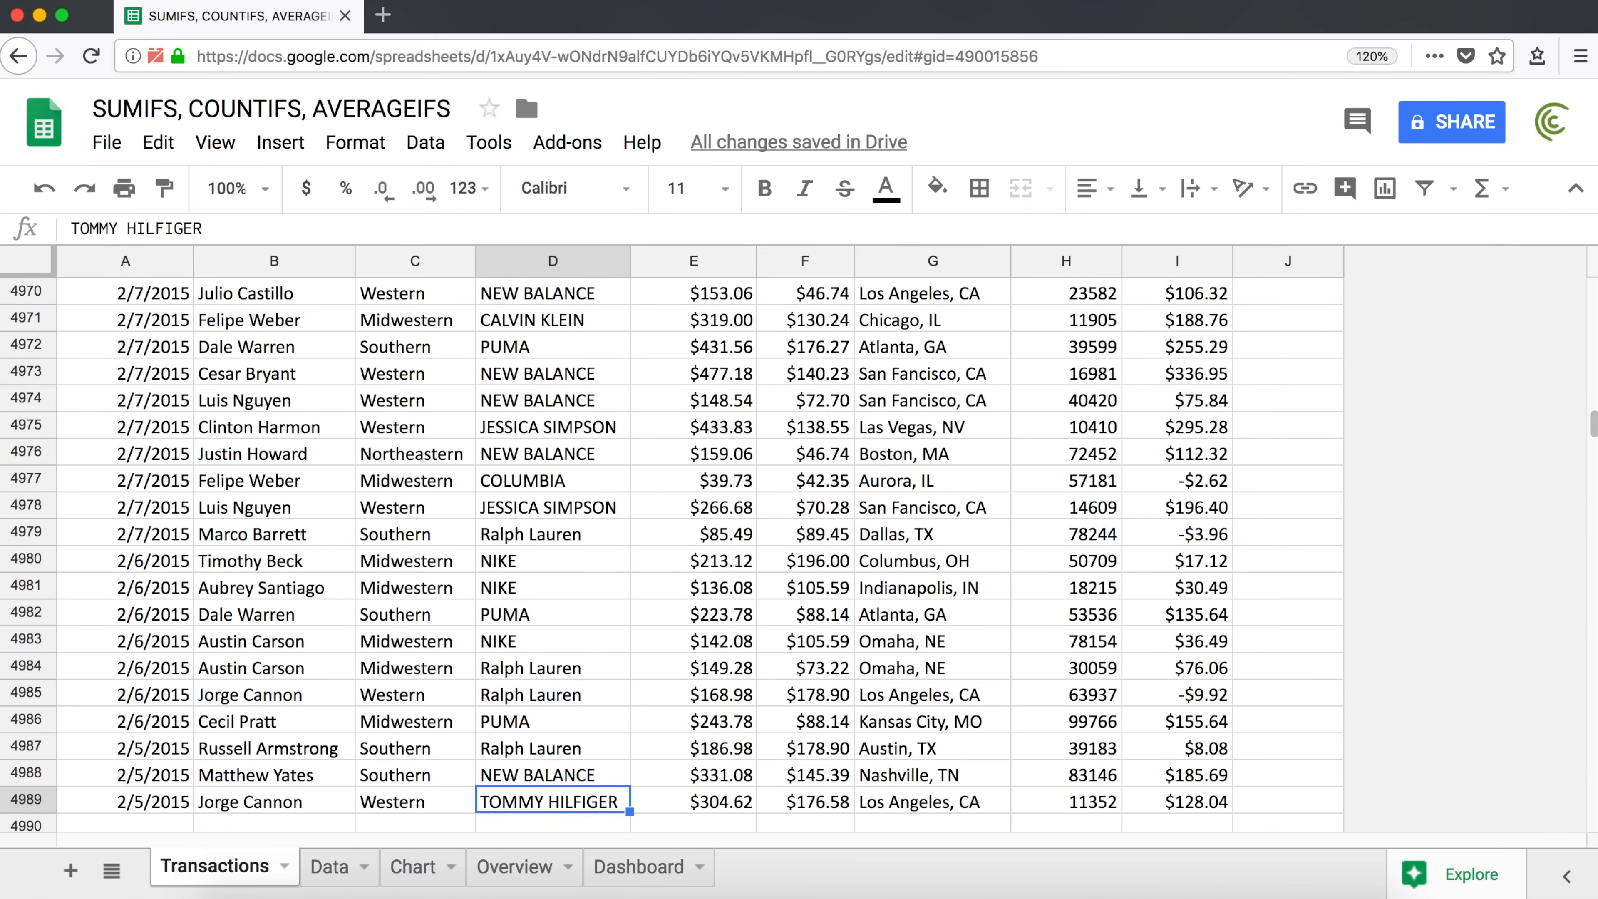
key(Left)
key(Left)
key(Left)
key(Right)
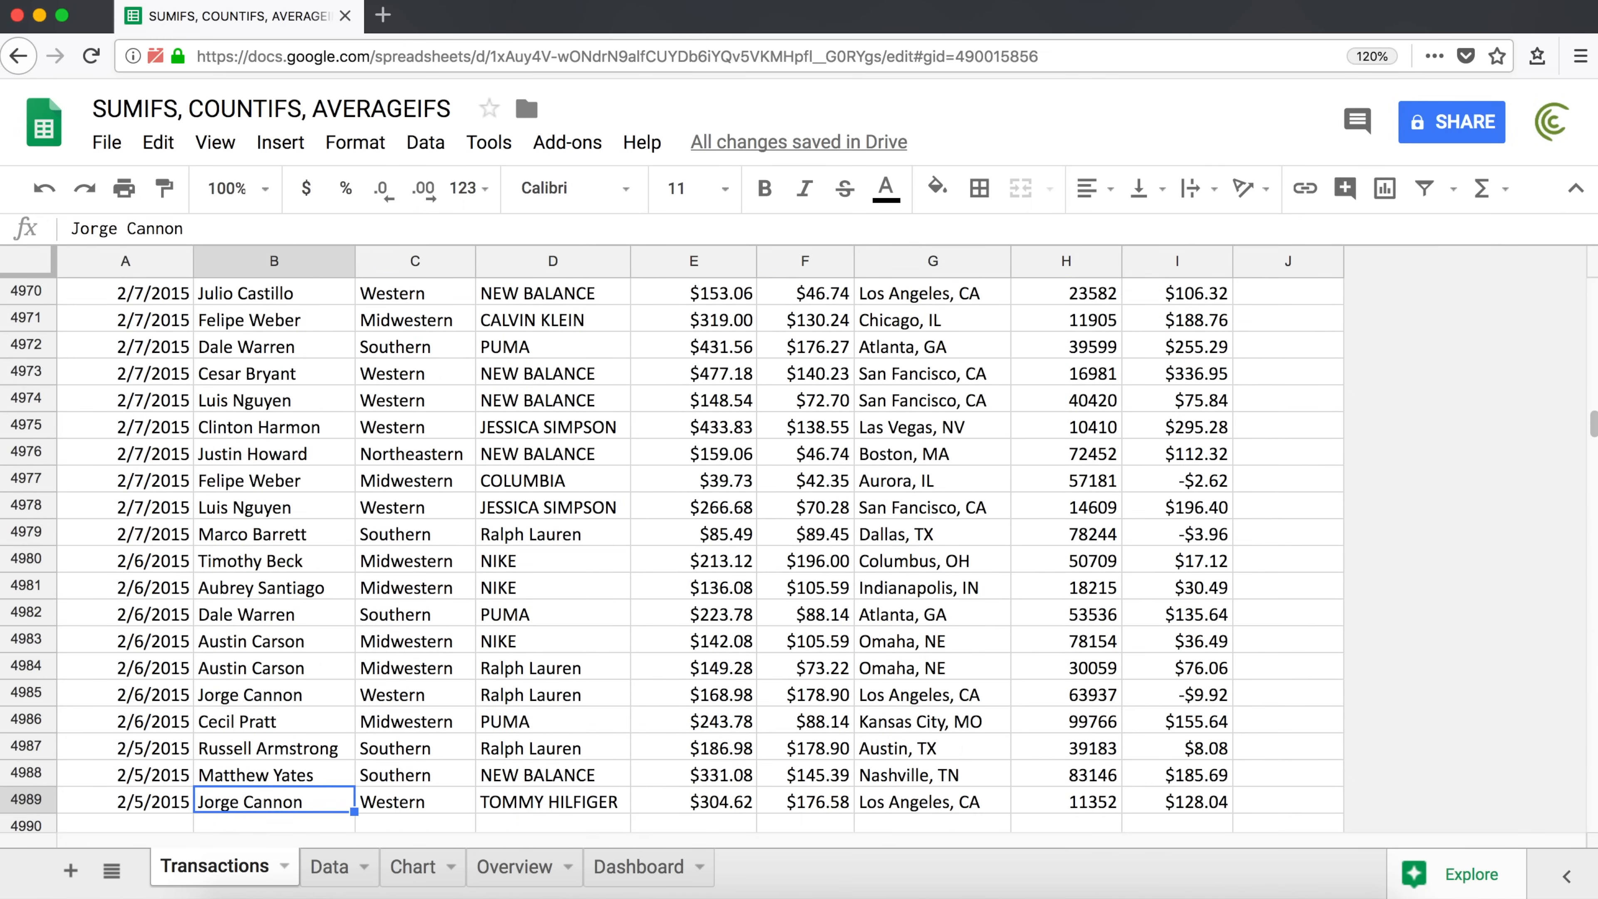
key(super+Up)
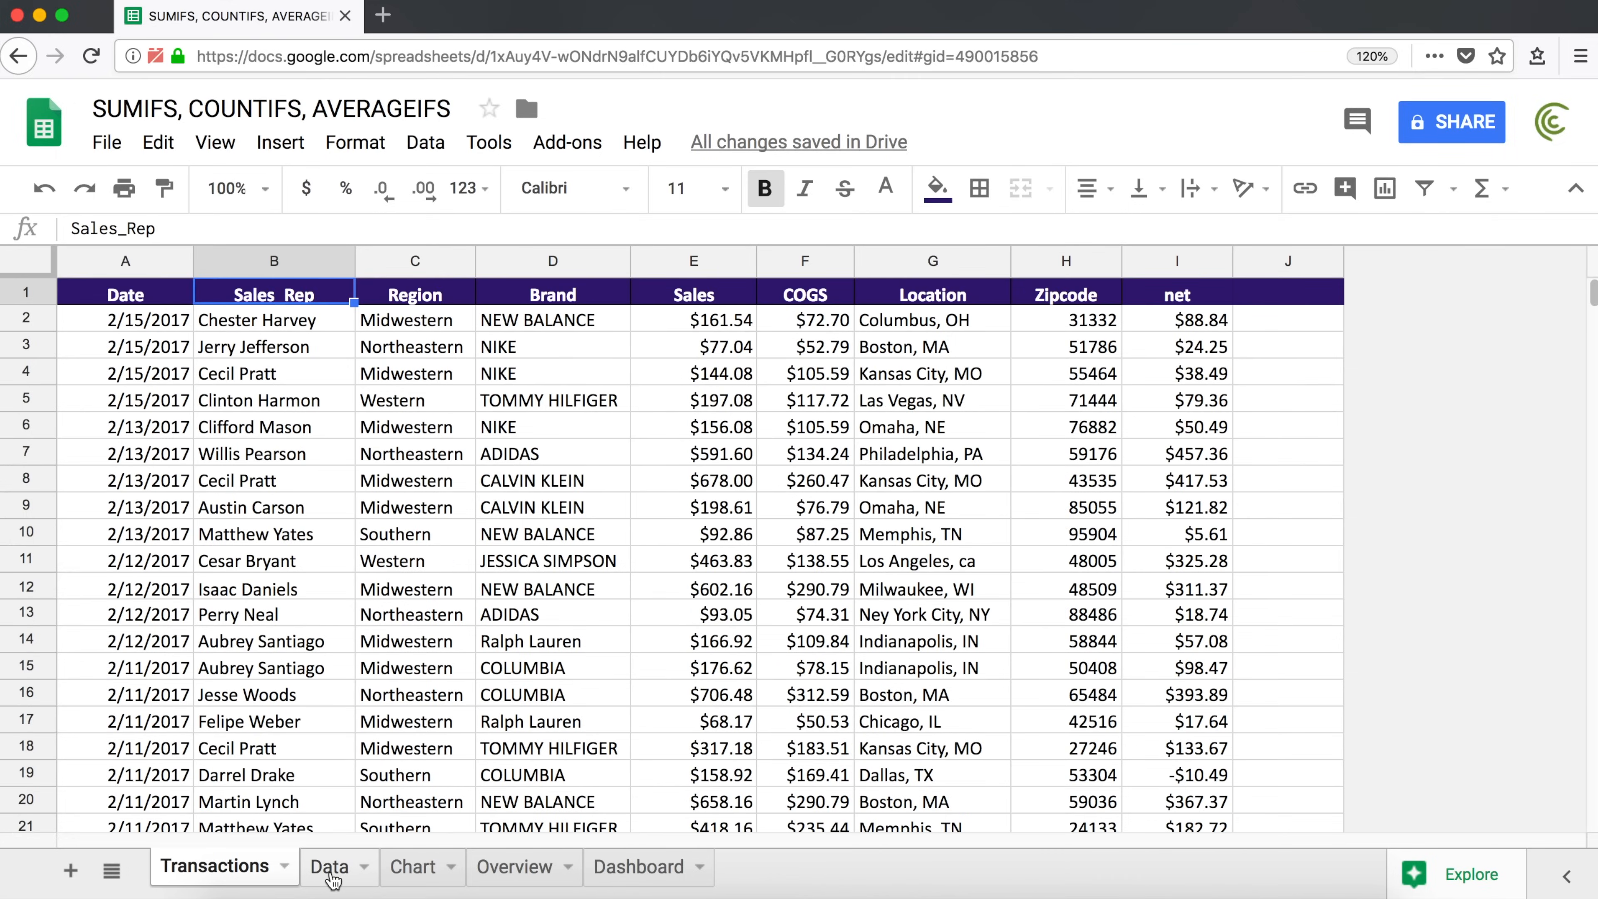
Examine how far the filtered query results on the Data sheet extend, and return to the formula in A1.
click(332, 879)
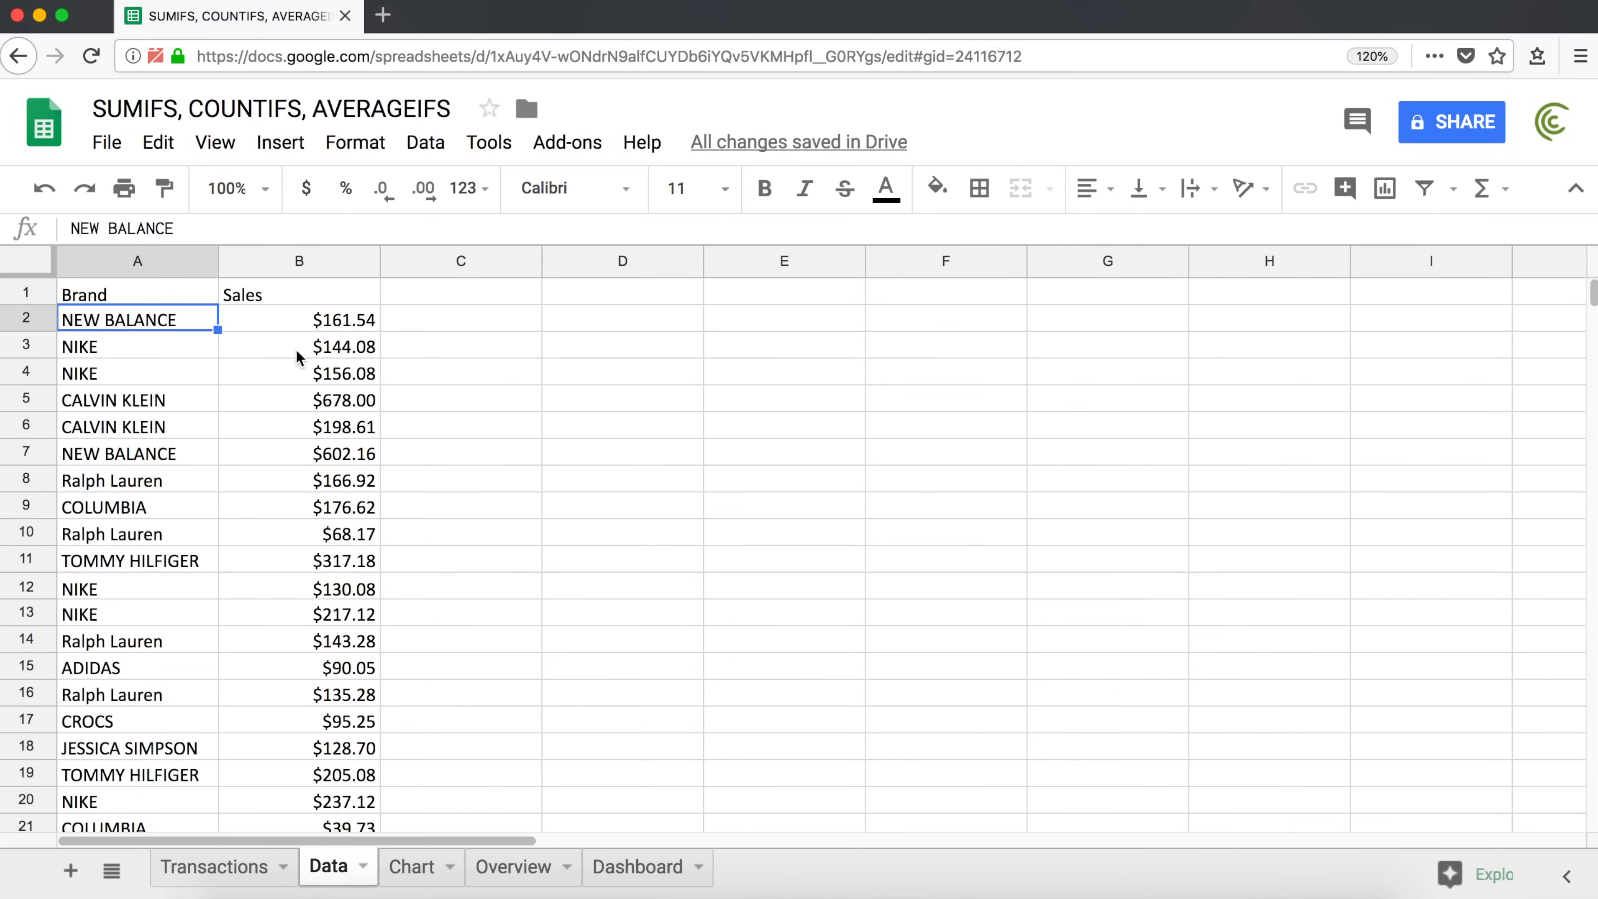
click(266, 328)
key(super+Down)
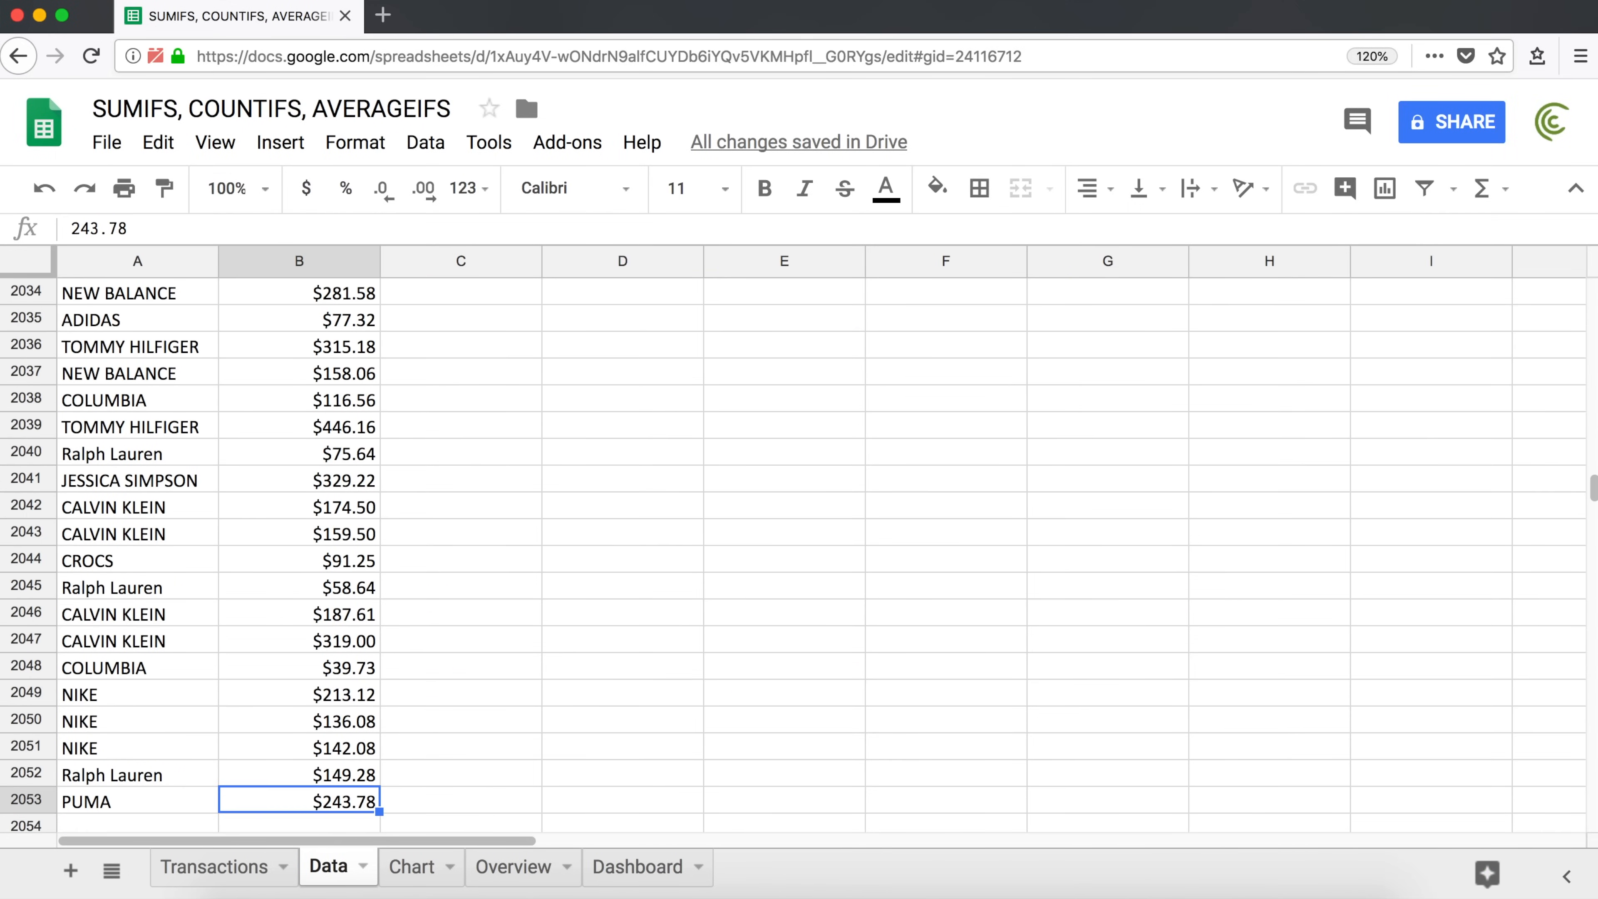
key(Left)
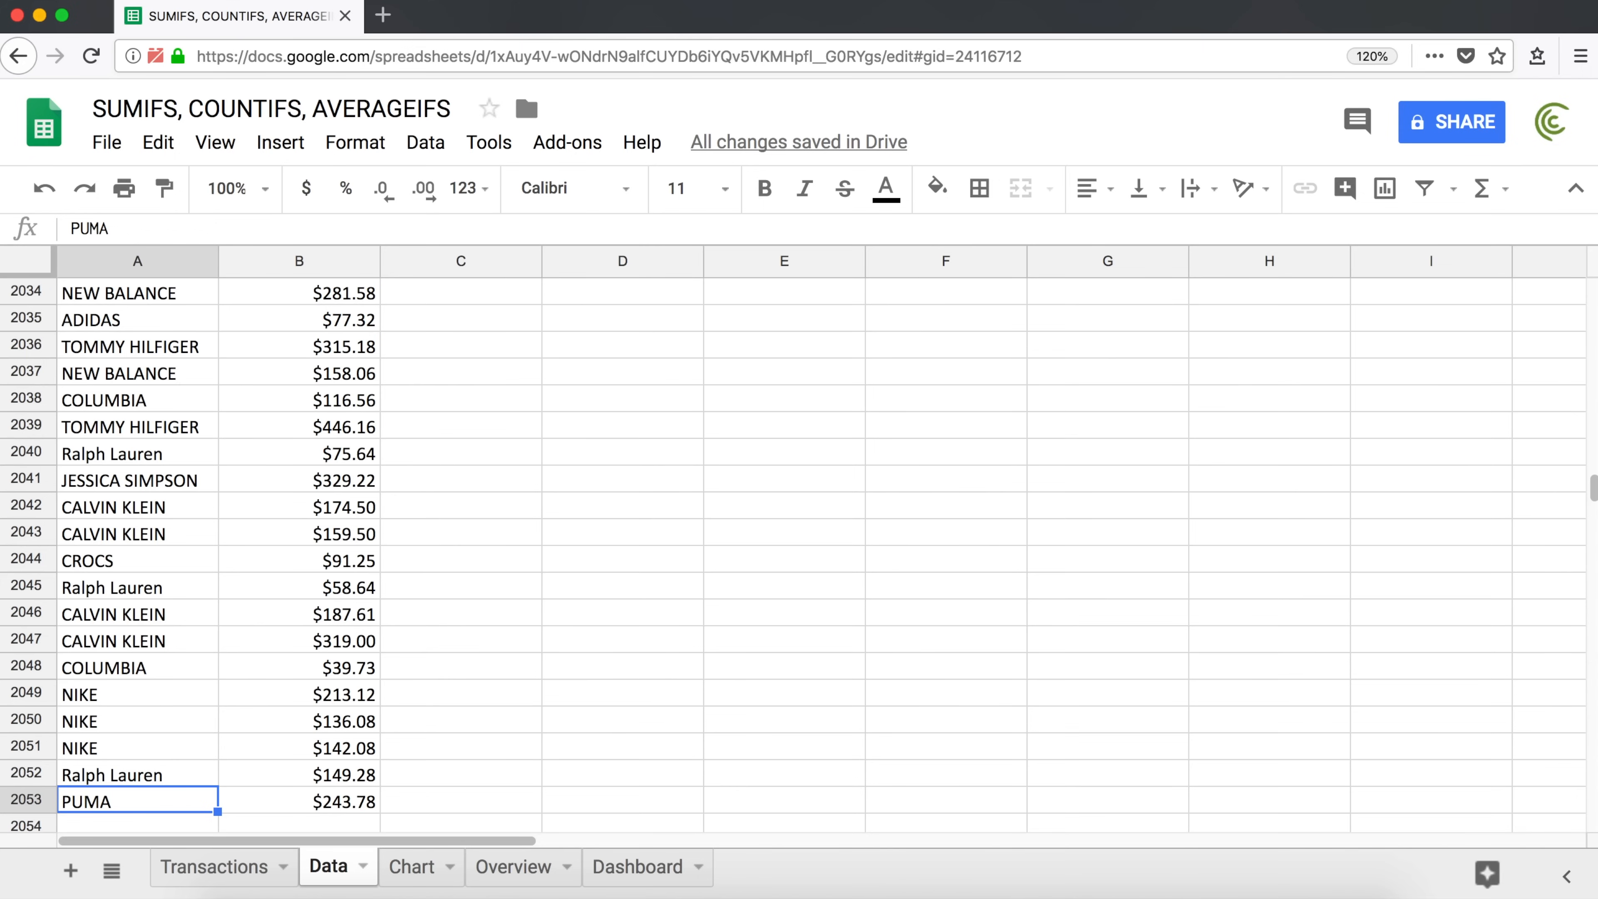
key(super+Up)
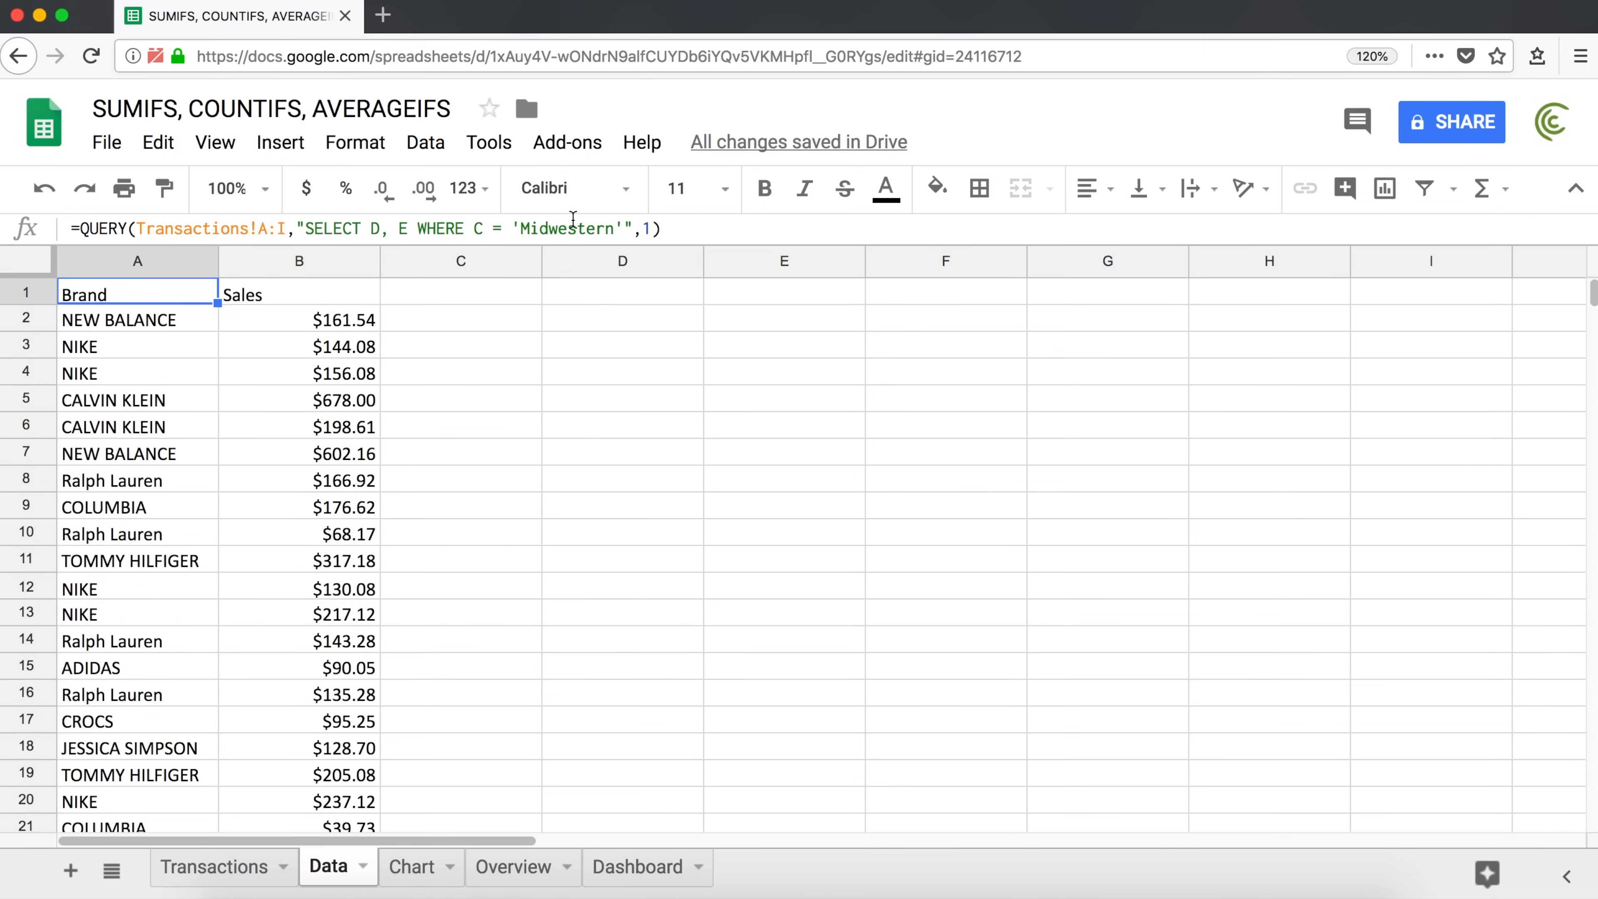
Edit the QUERY in Data A1 to sum sales per brand: SELECT D, SUM(E) WHERE C = 'Midwestern' GROUP BY D.
drag(140, 348, 132, 369)
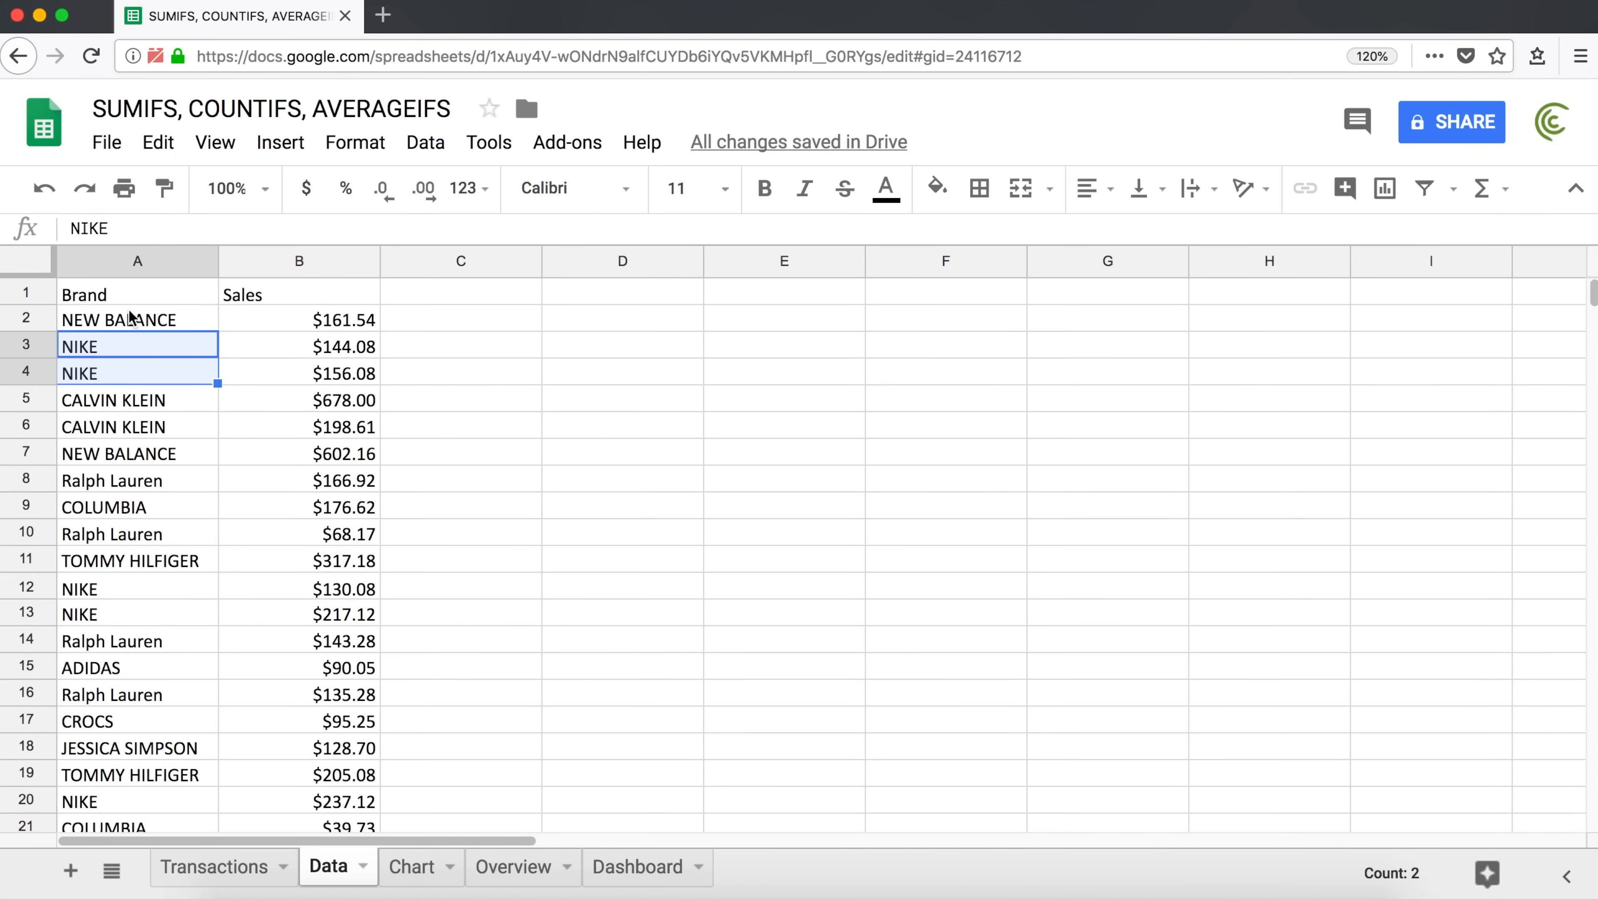
click(126, 294)
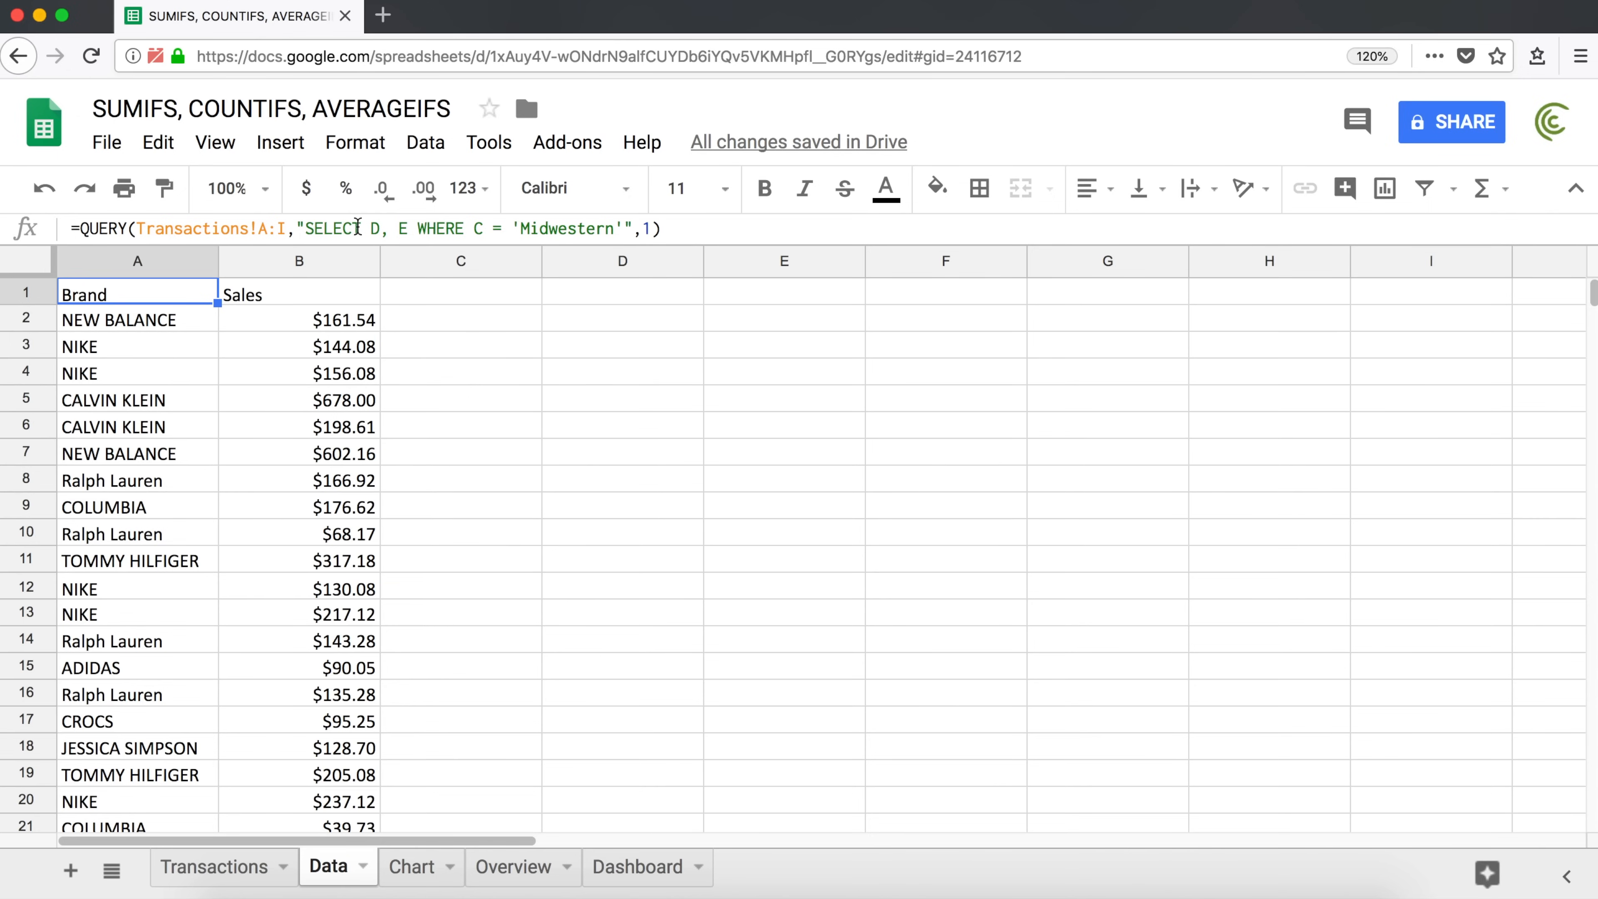
drag(314, 293, 301, 481)
click(192, 292)
click(401, 228)
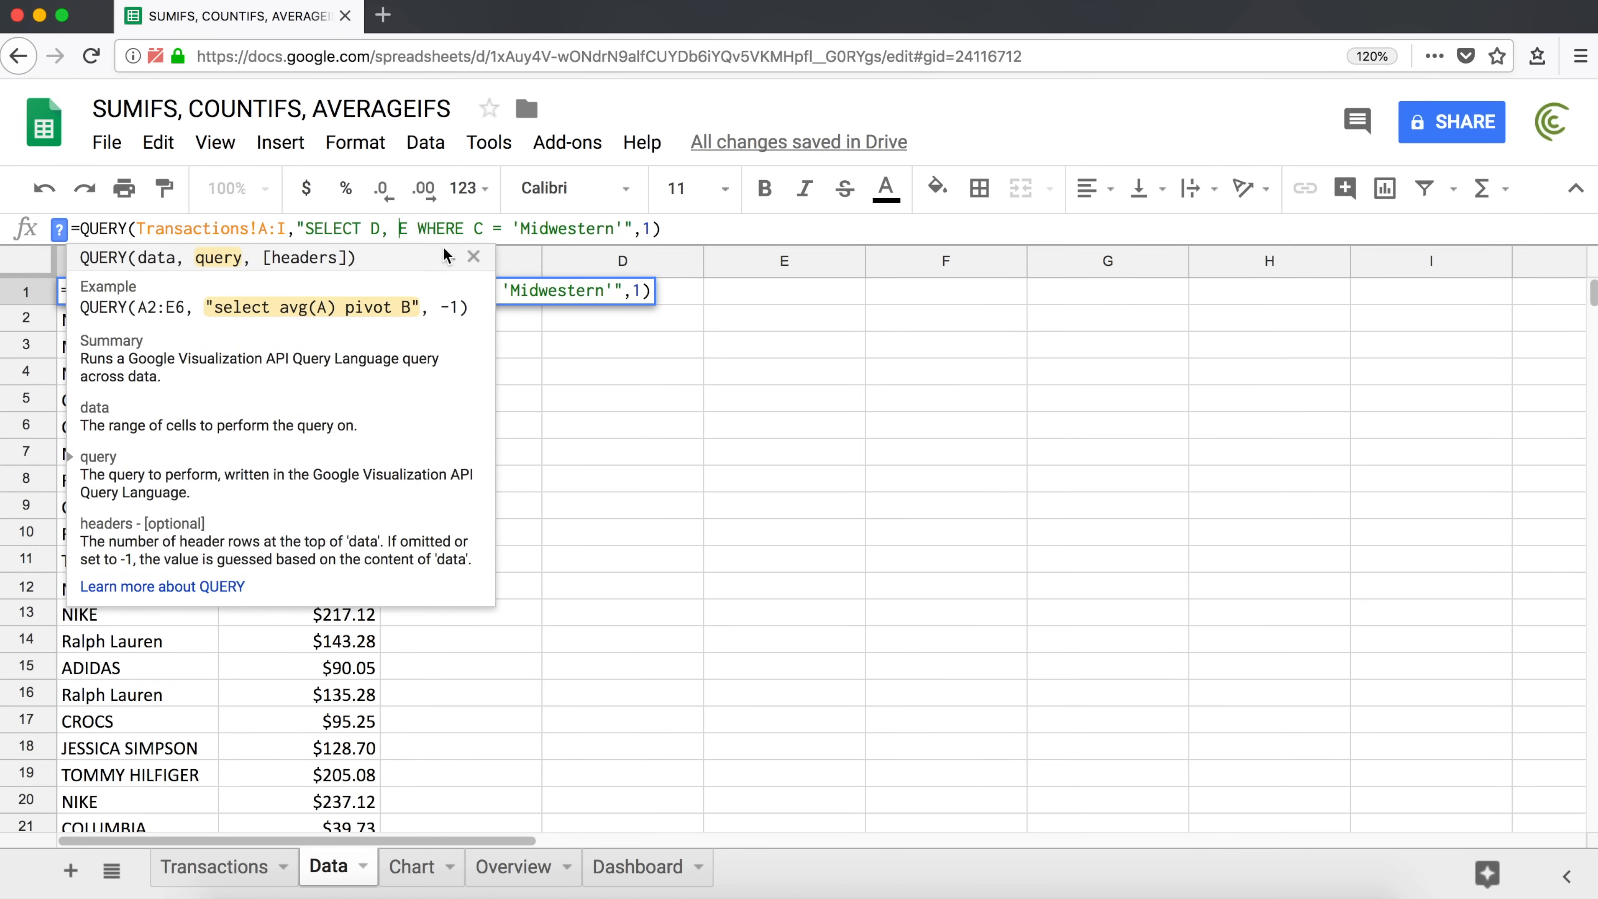
text(SUM()
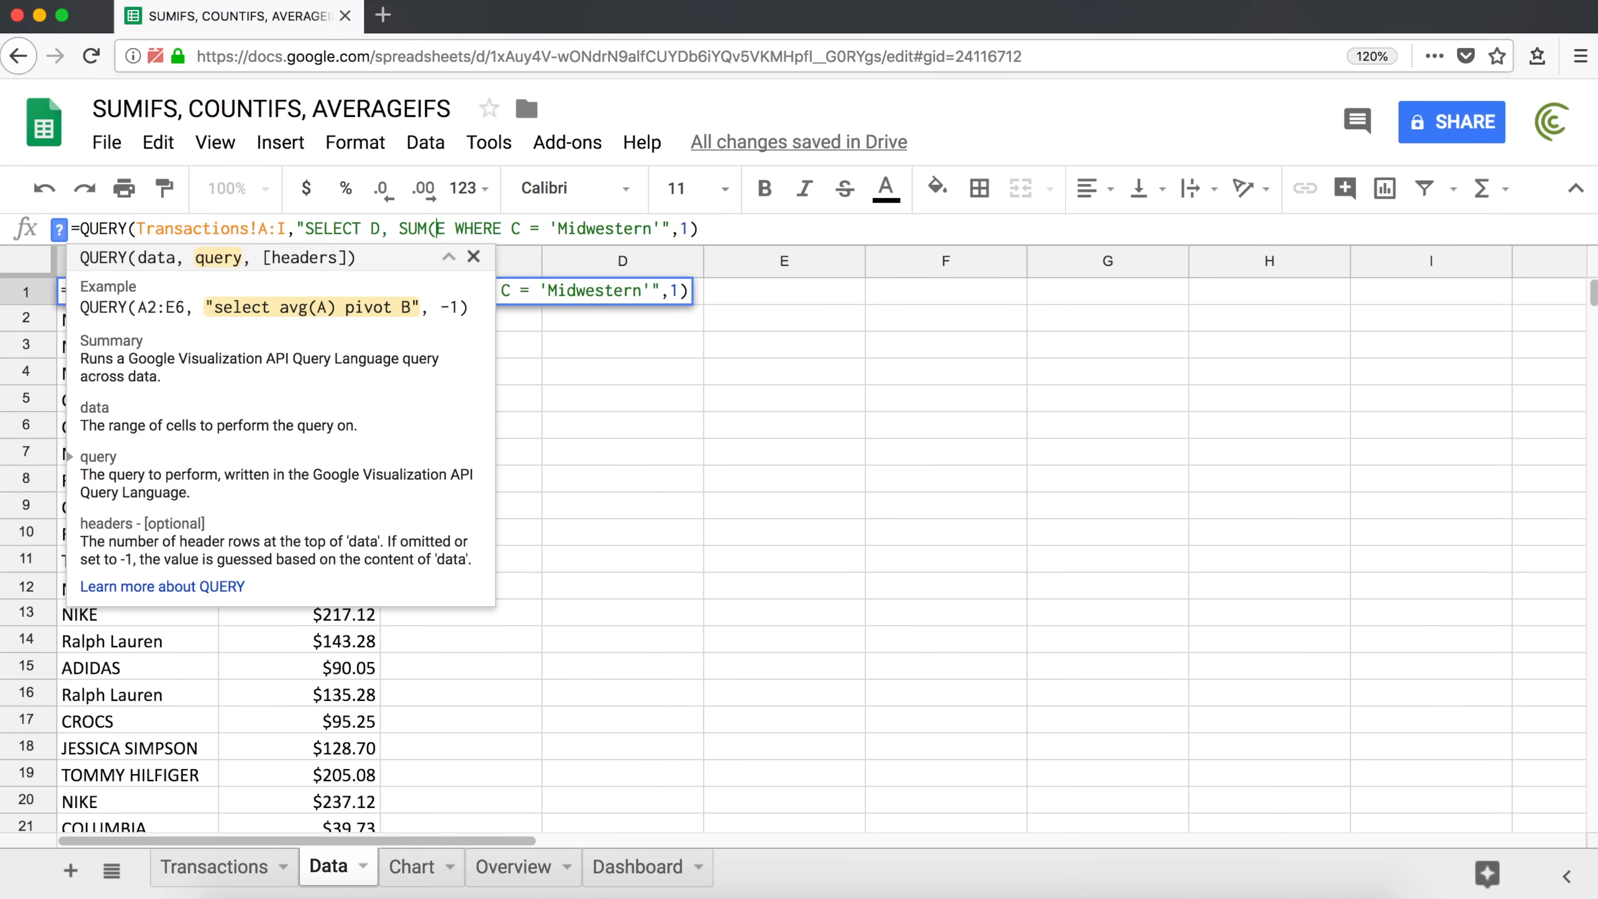
text())
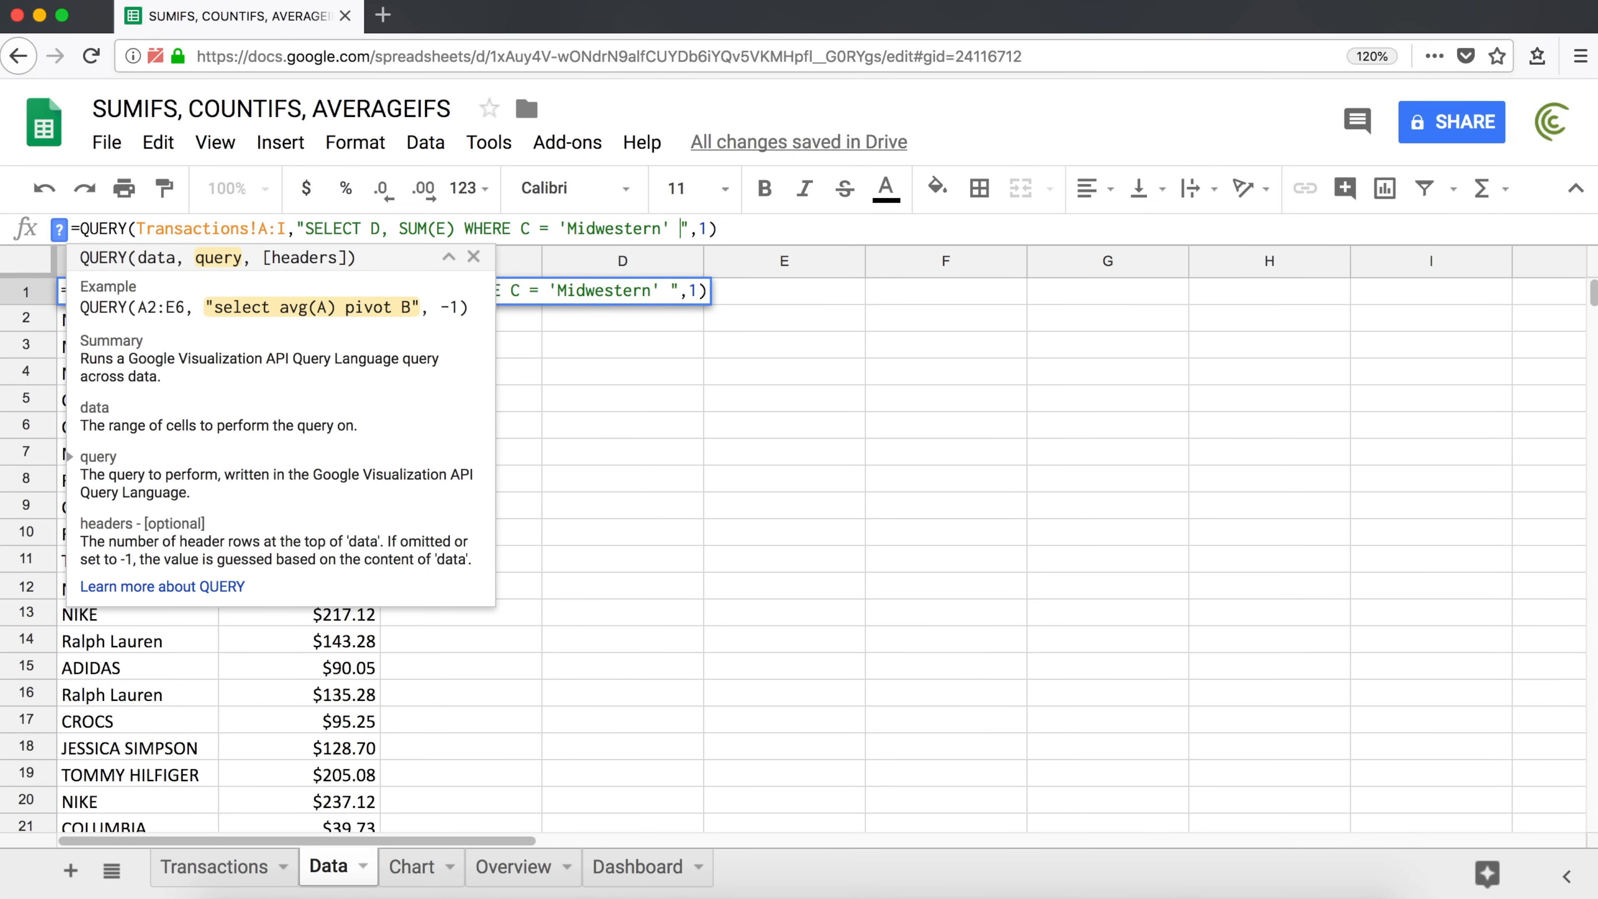
text( GROUP B)
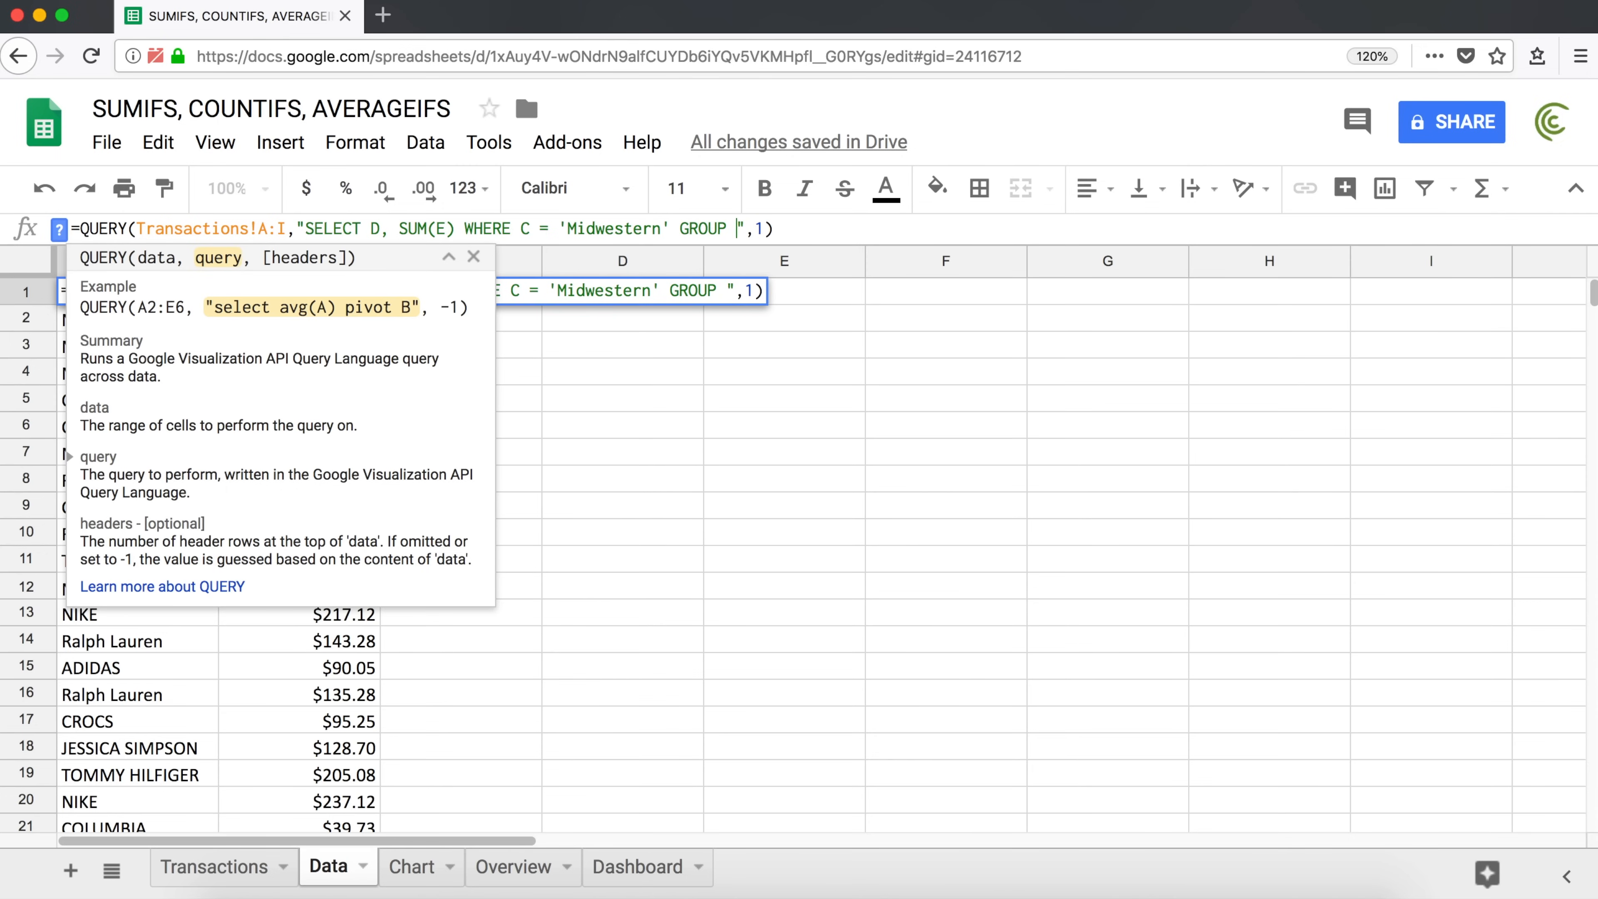
text(Y )
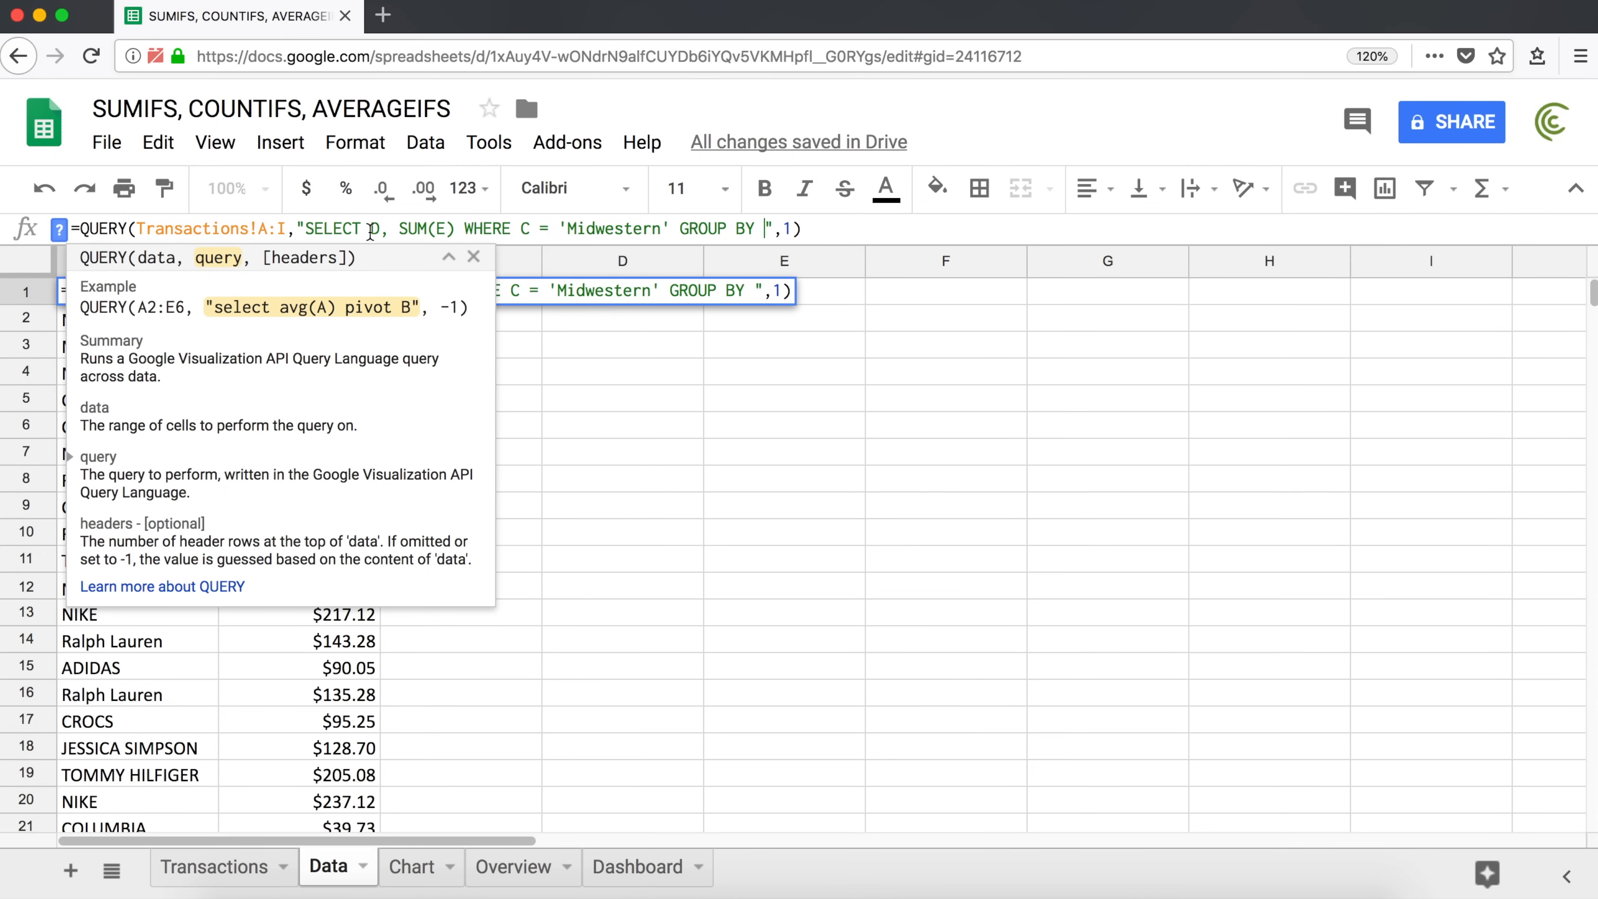
text(D)
key(Return)
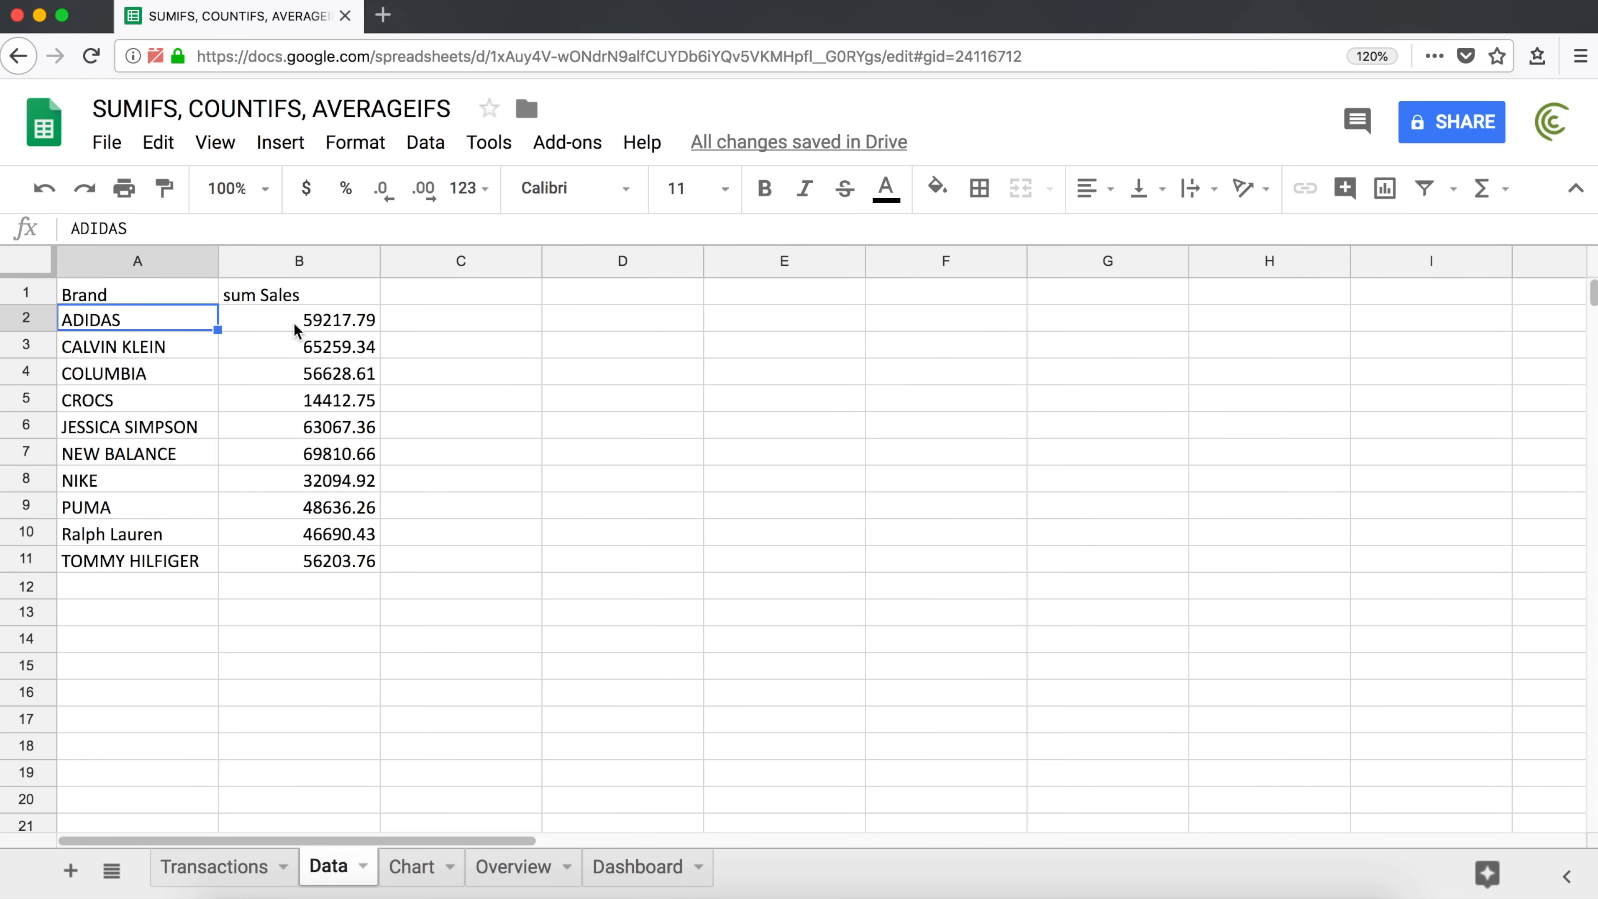
Format the summed sales in B2:B11 on the Data sheet as currency and return to the formula in A1.
drag(309, 329, 314, 564)
click(306, 188)
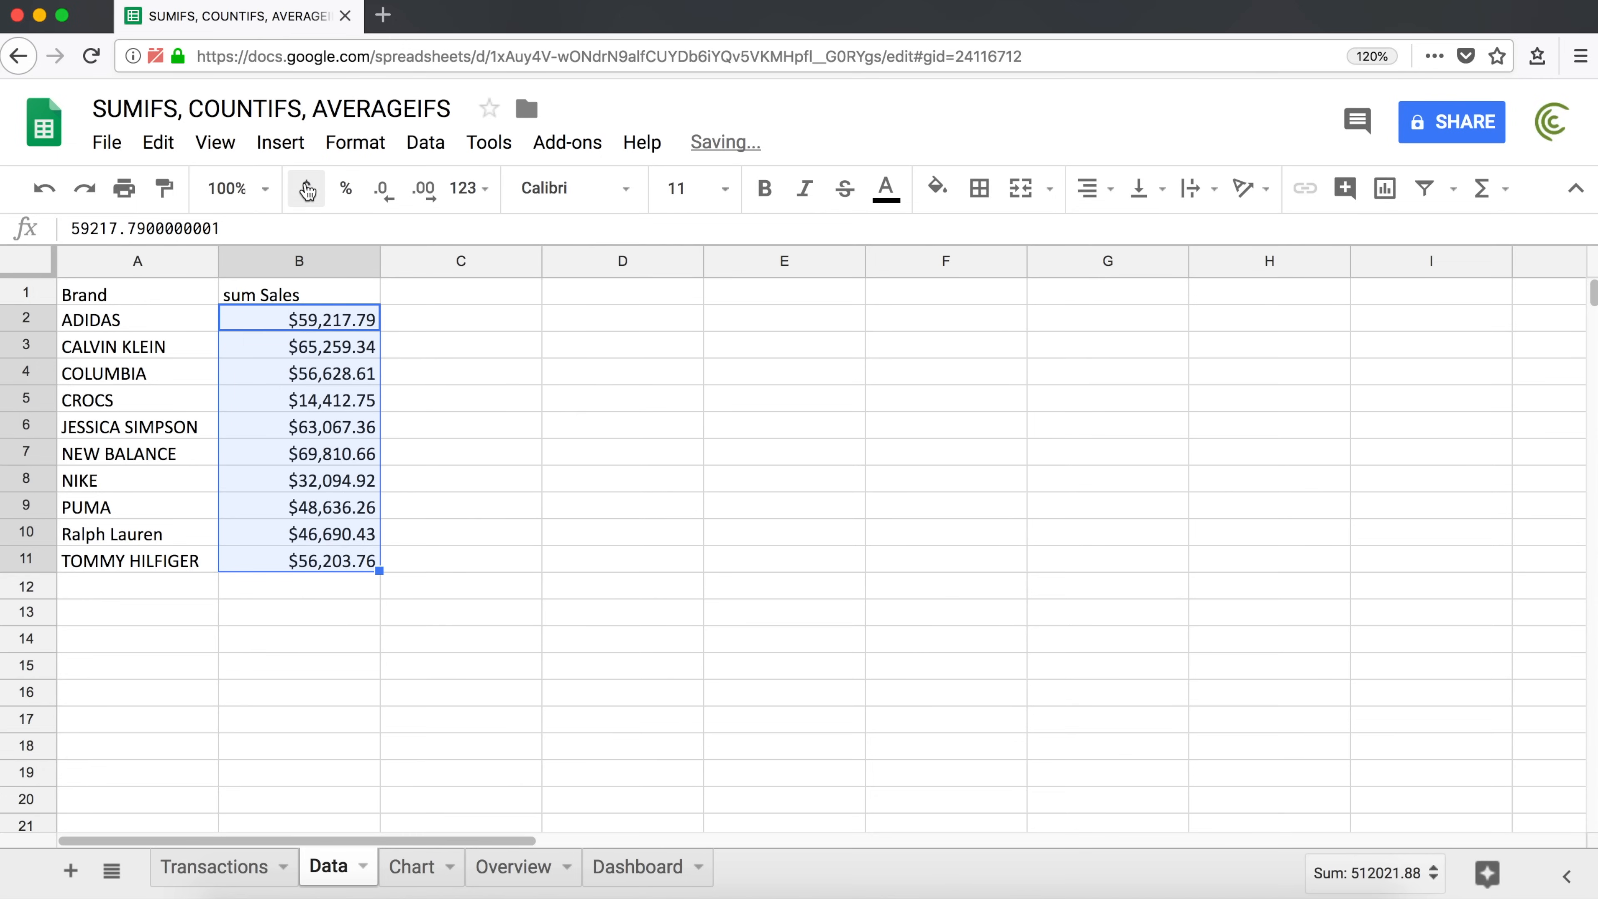
click(167, 315)
click(194, 293)
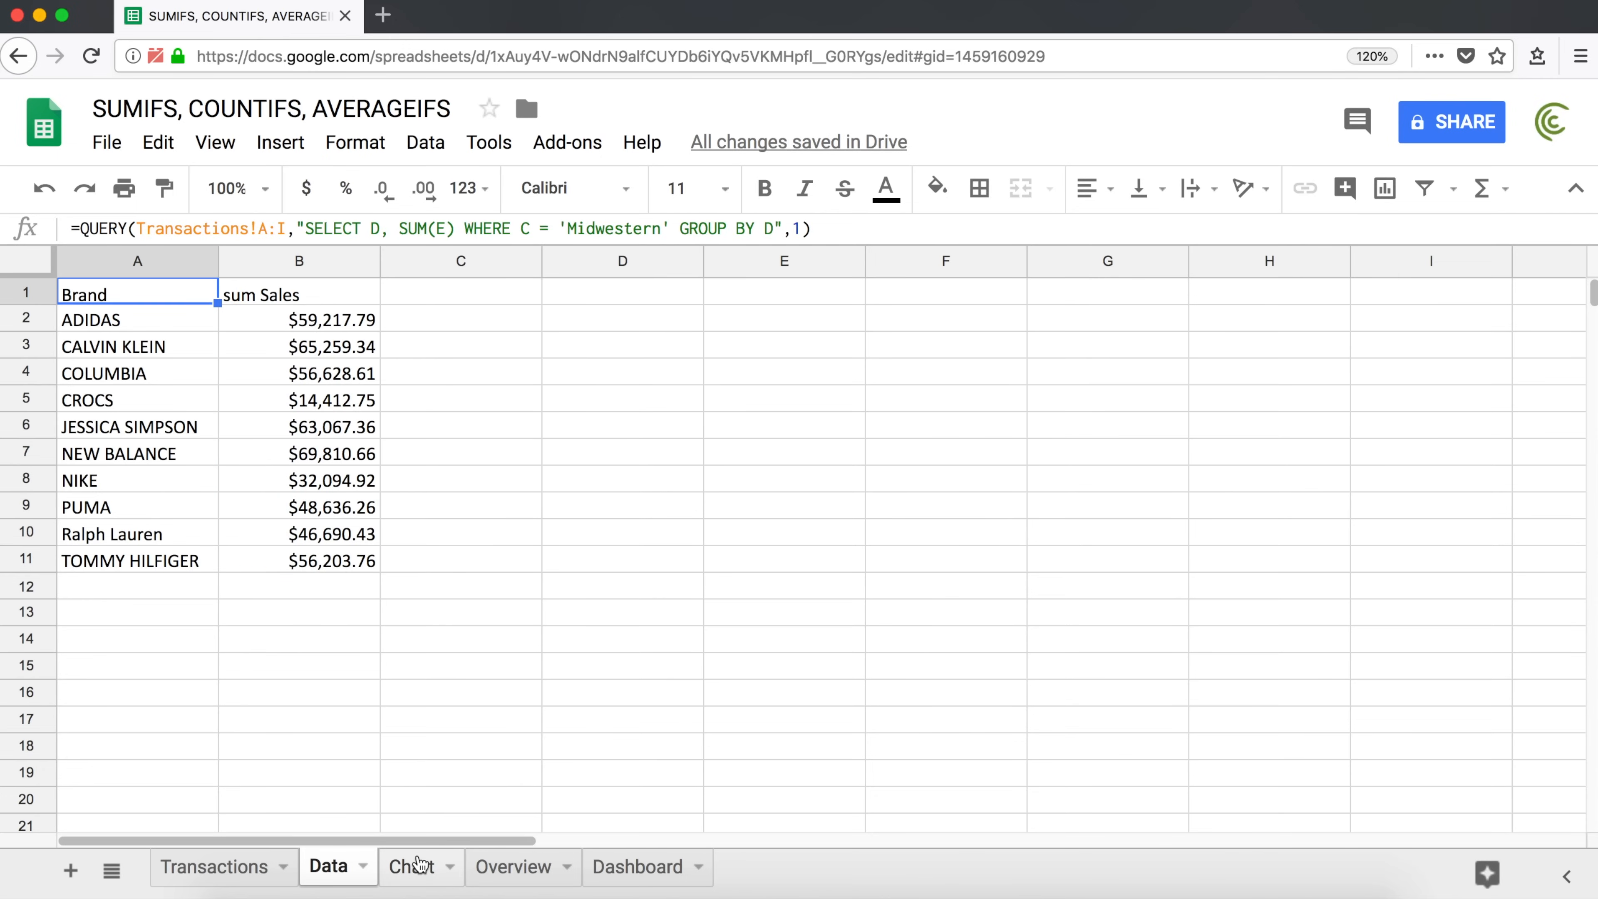
Switch the region in cell B1 of the Chart sheet to Midwestern, and then to Western.
click(416, 875)
click(369, 294)
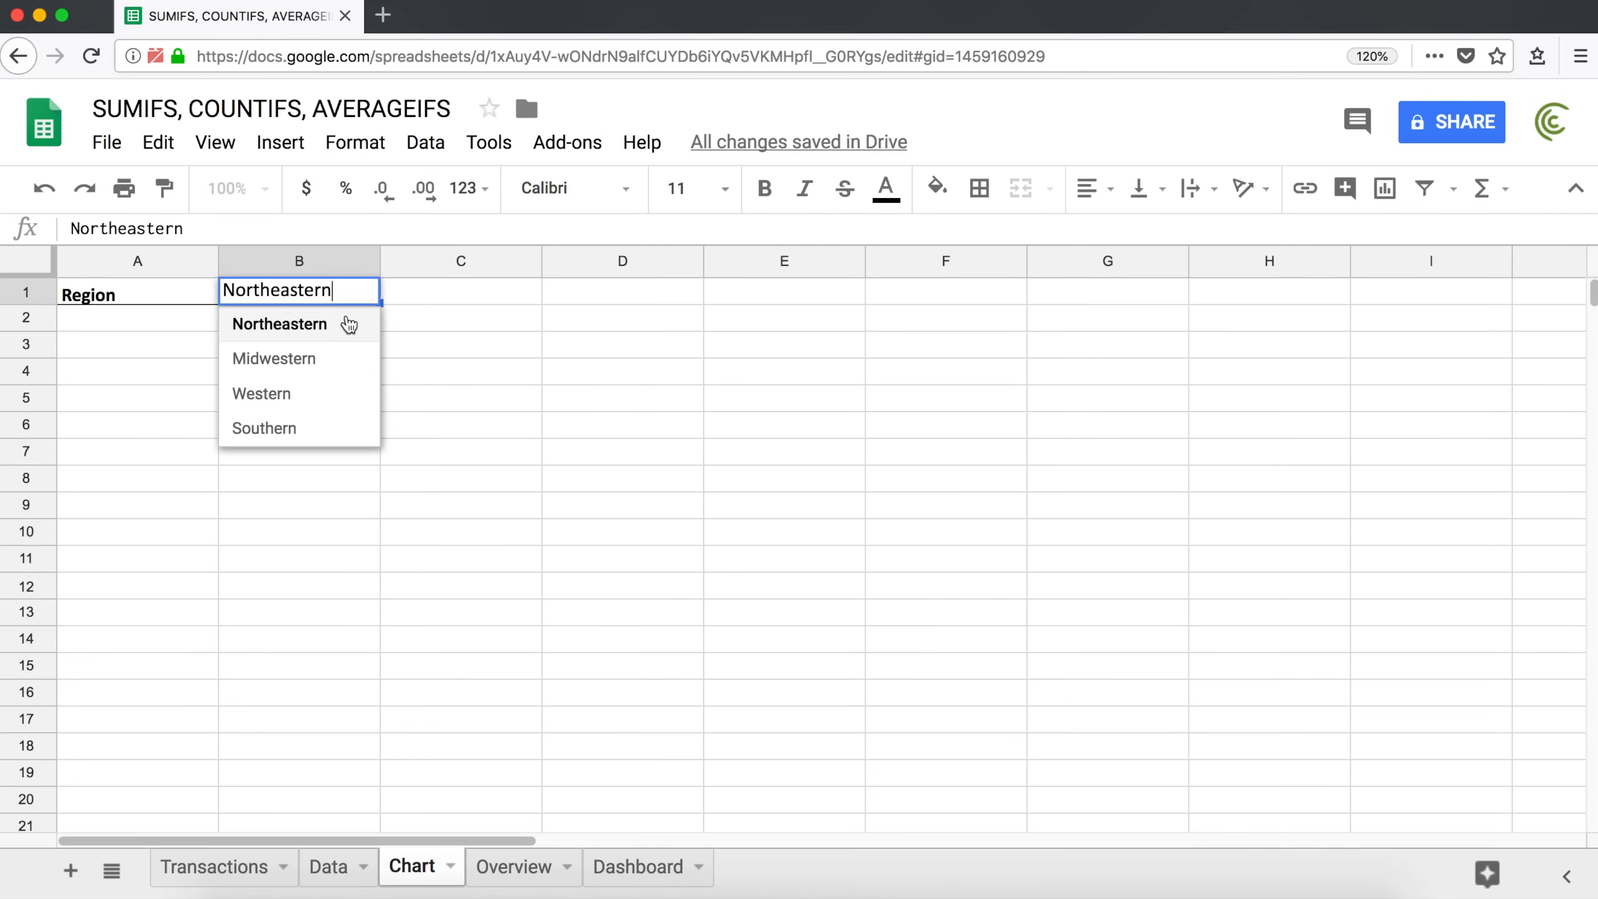
click(349, 359)
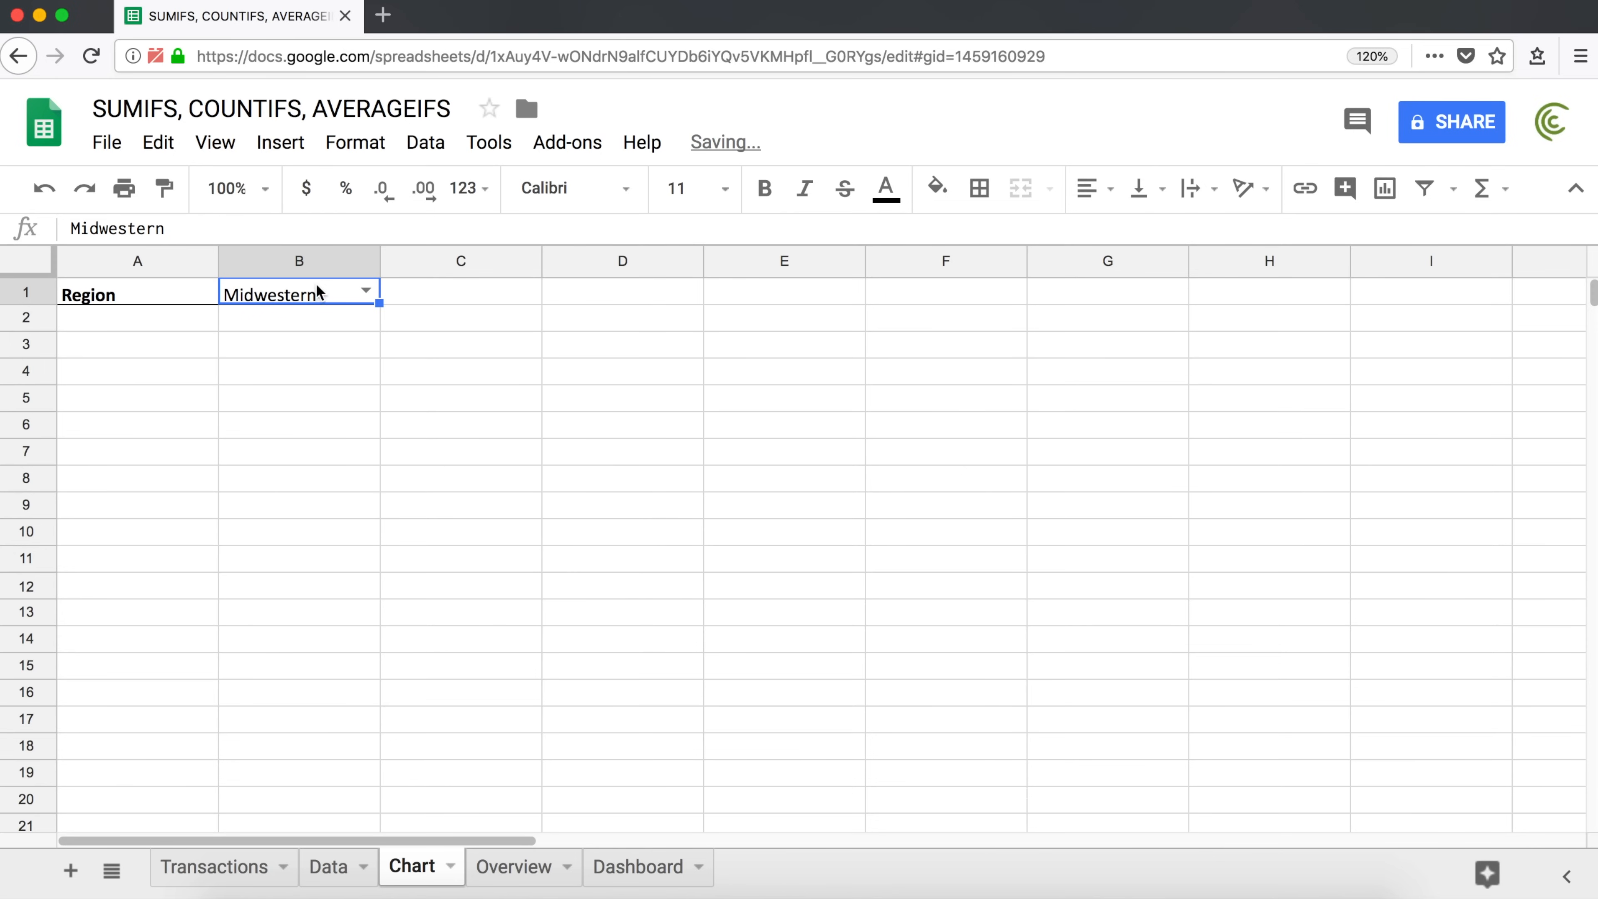
click(368, 291)
click(316, 405)
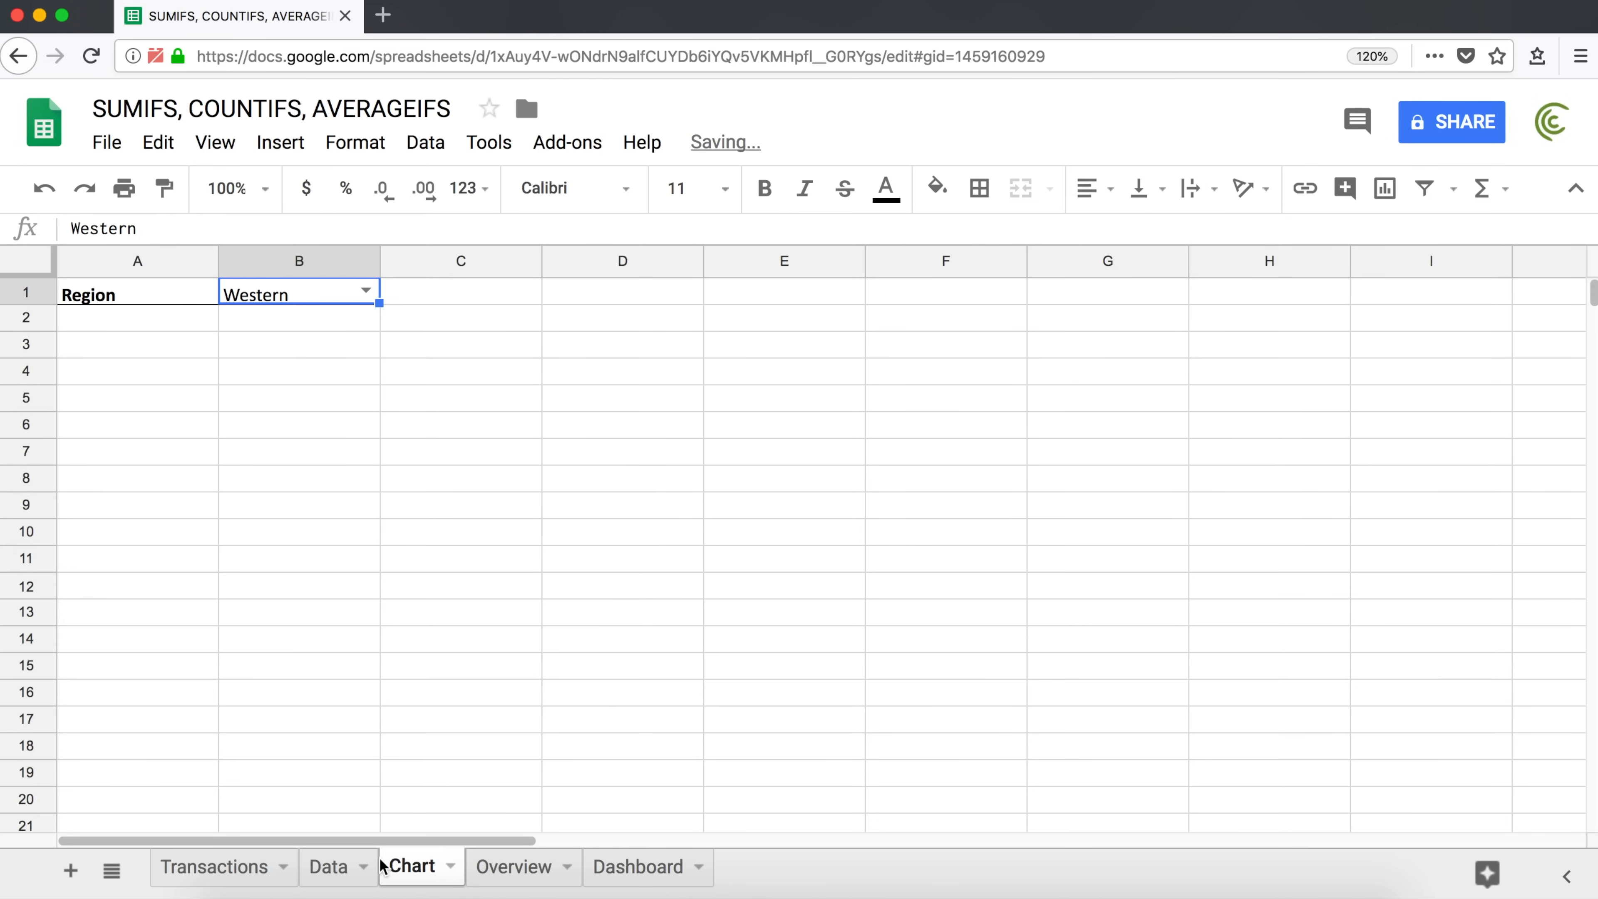
Compare the hard-coded region in the QUERY formula in Data A1 with the region selected in Chart B1.
click(327, 872)
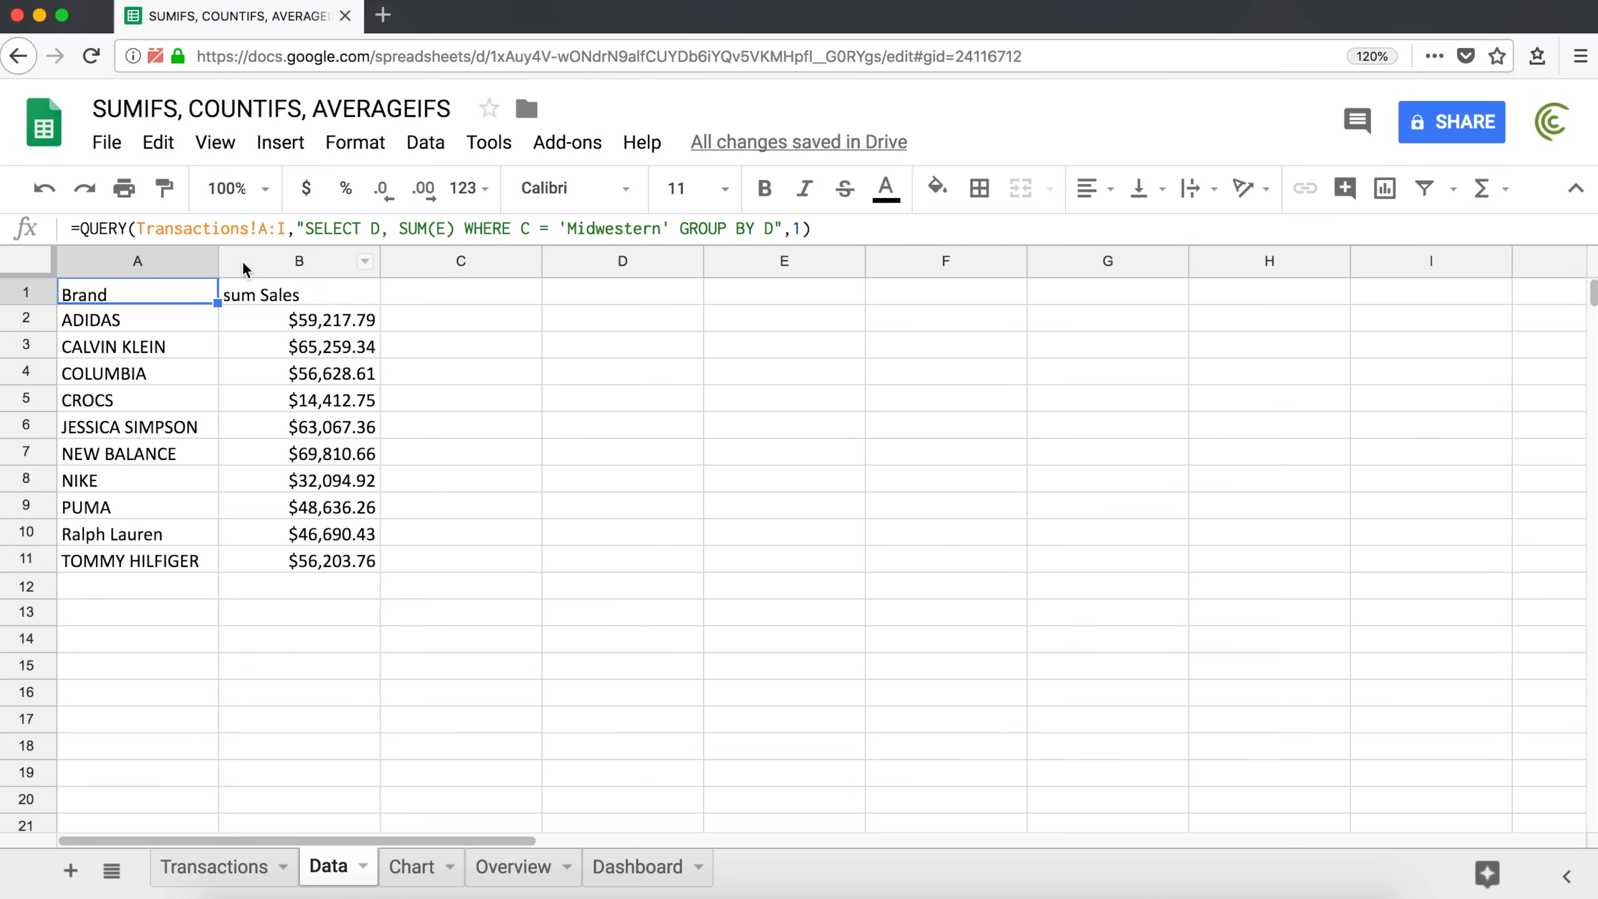
click(243, 296)
click(213, 294)
click(599, 223)
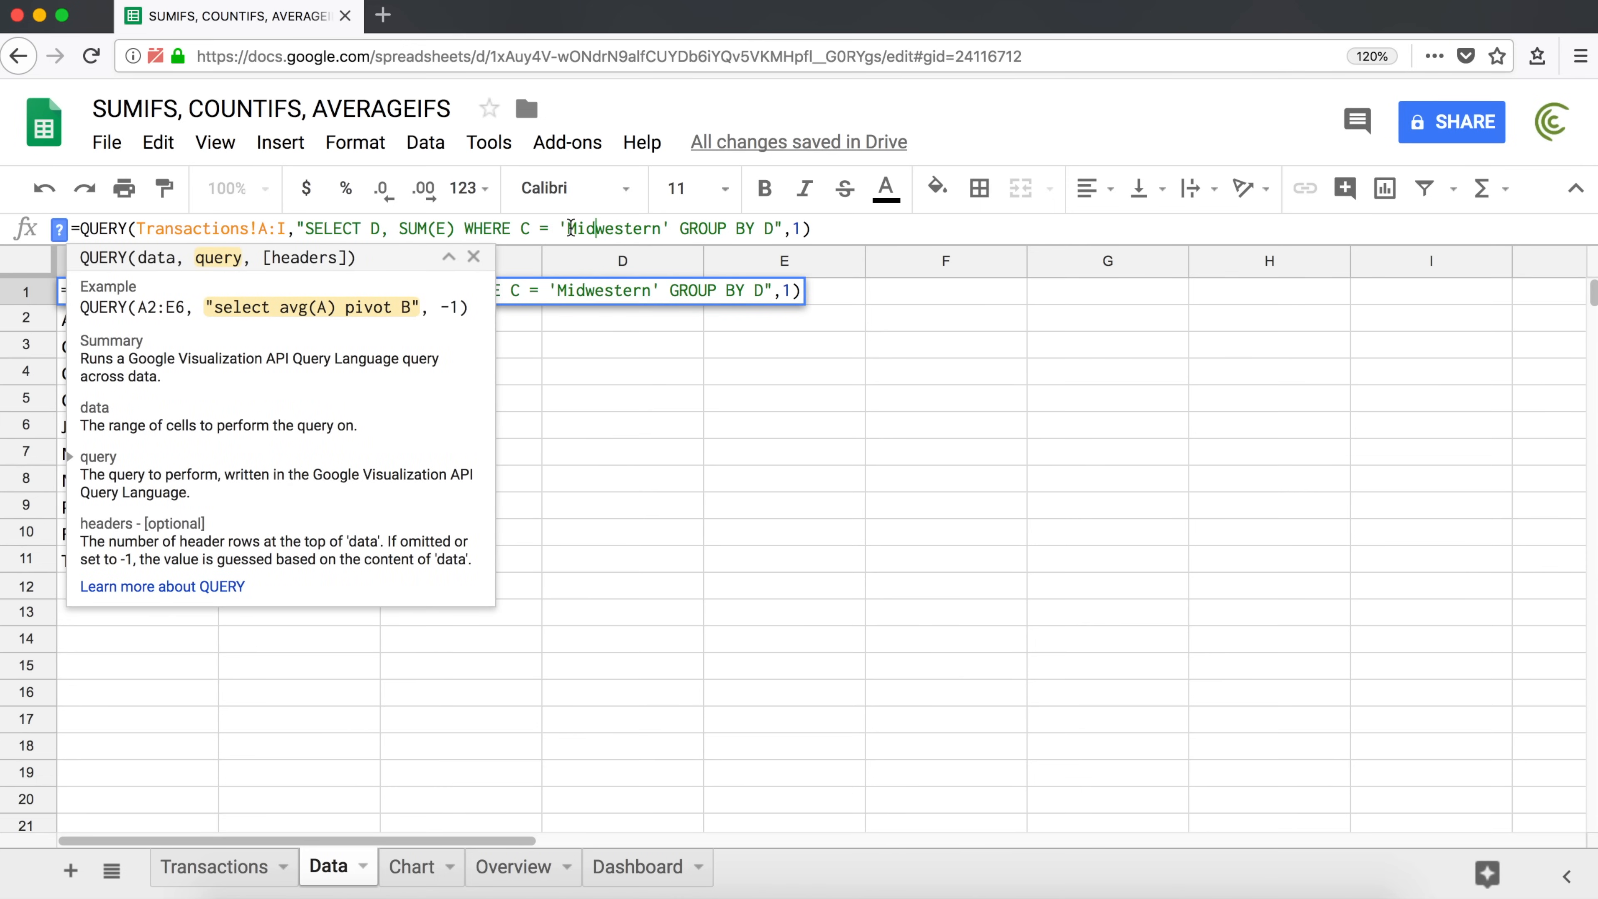
key(Escape)
click(416, 868)
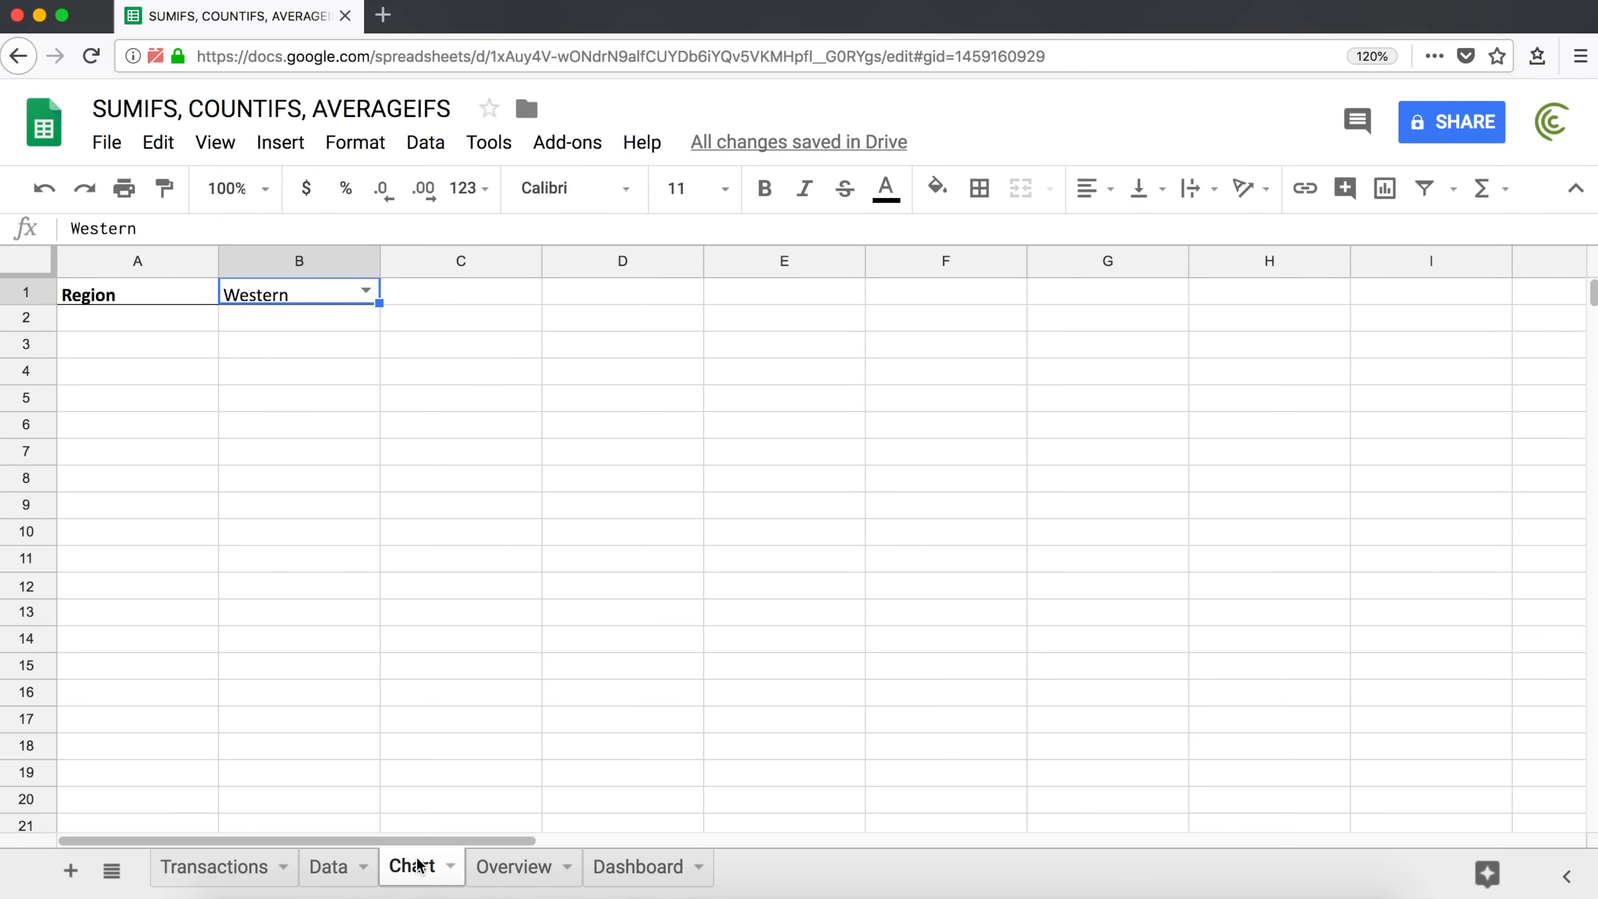
click(306, 876)
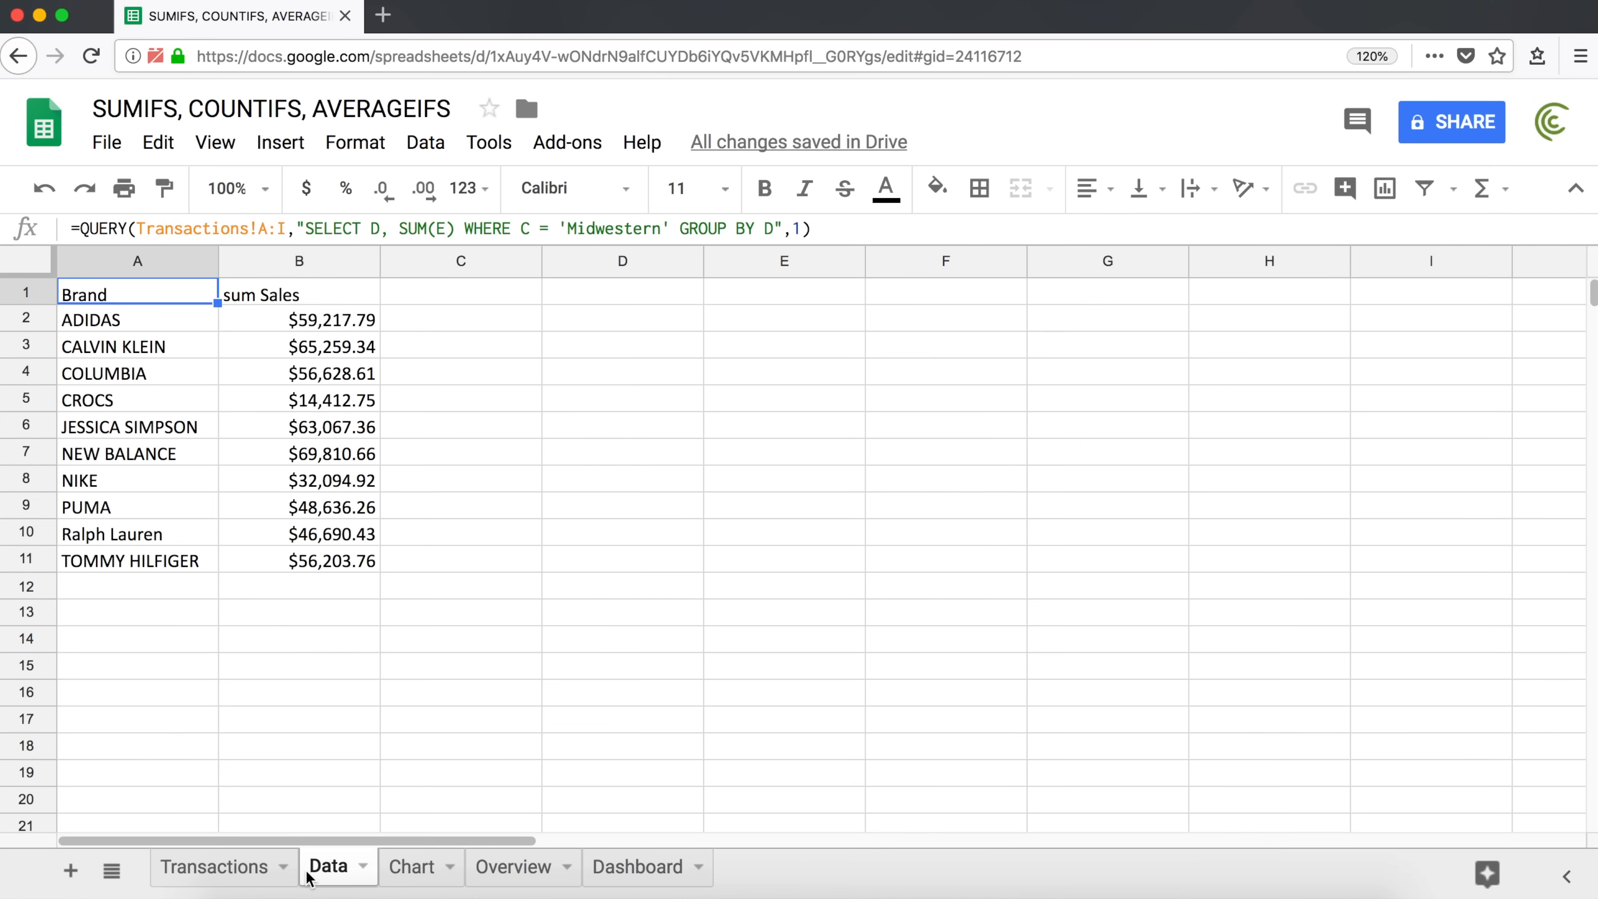
Replace Midwestern in the Data A1 query with two double quotes, splitting the query text into two strings inside the single quotes.
click(624, 229)
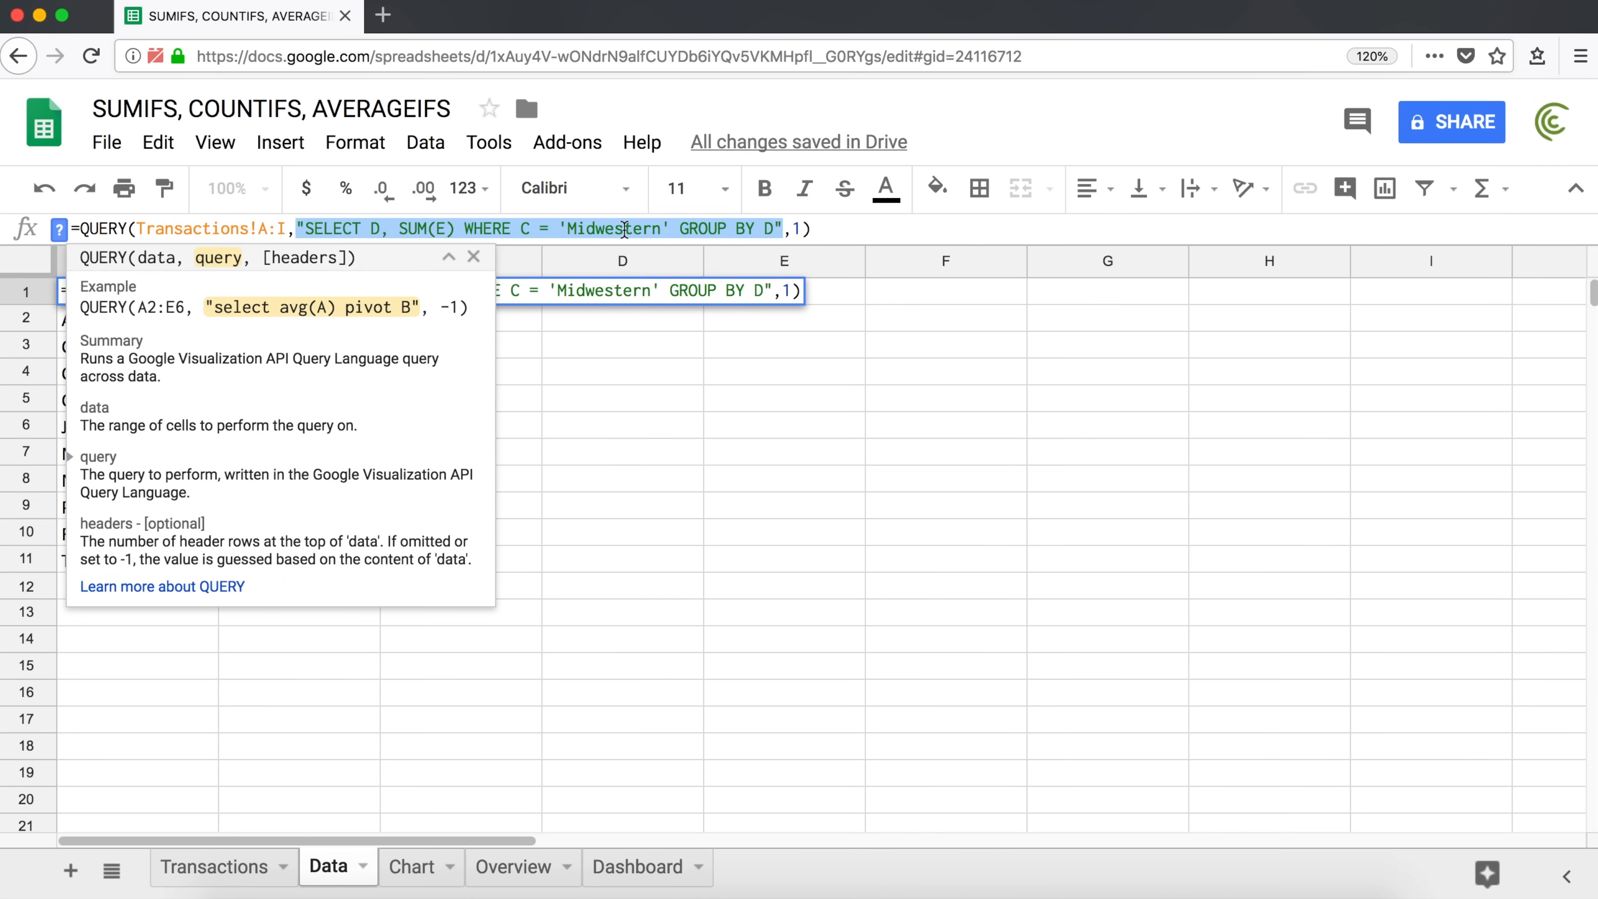
click(598, 229)
click(662, 229)
drag(663, 230, 567, 229)
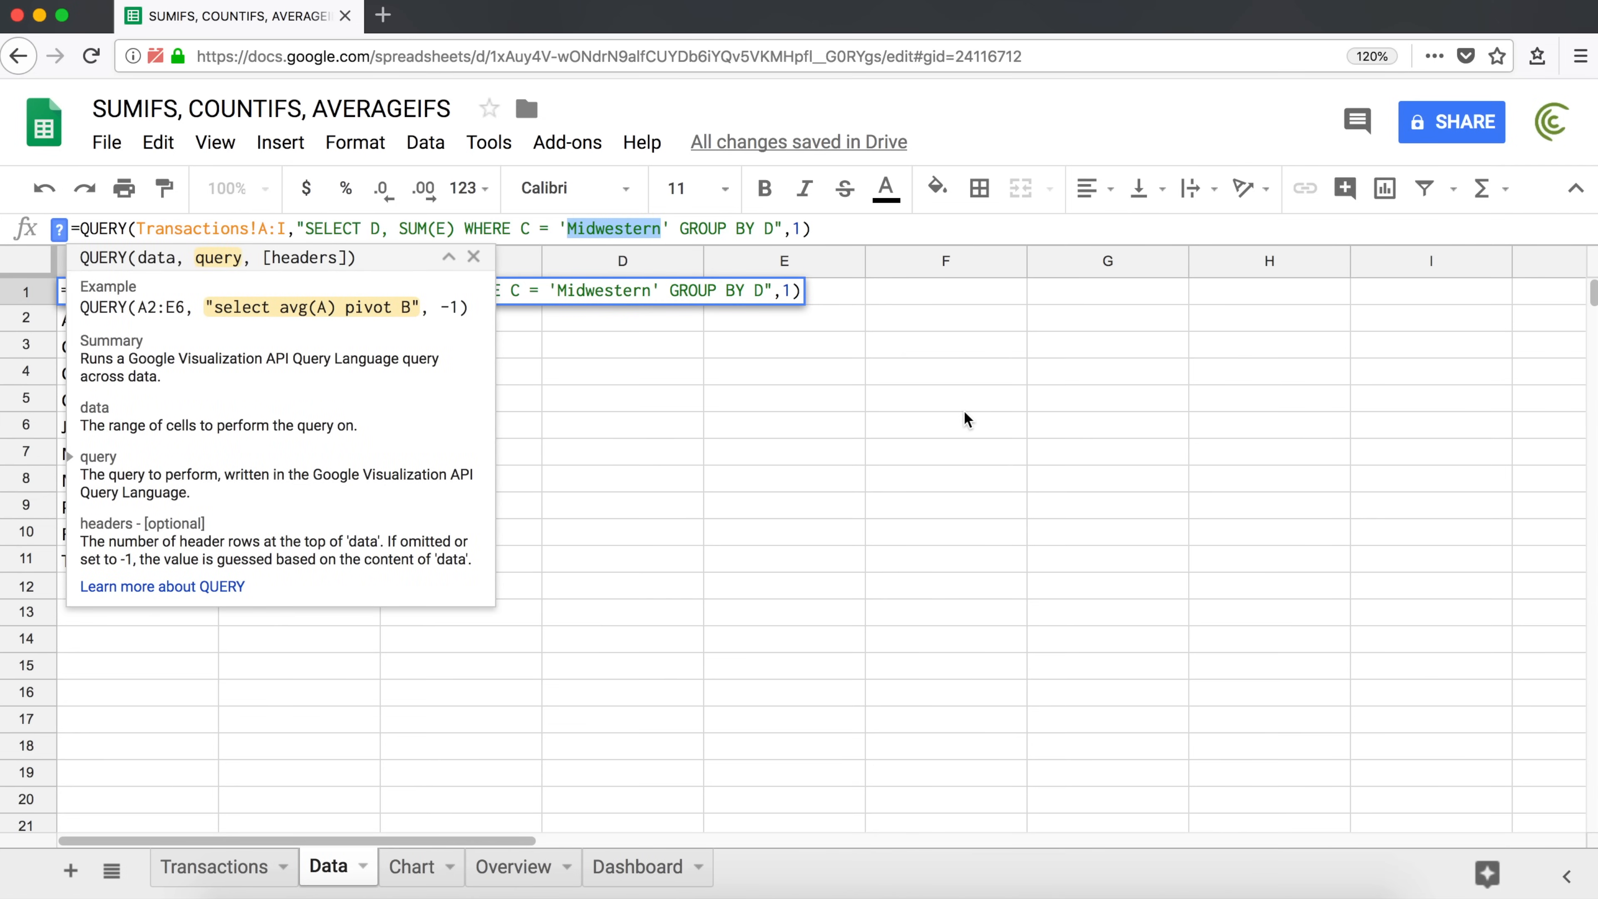
key(BackSpace)
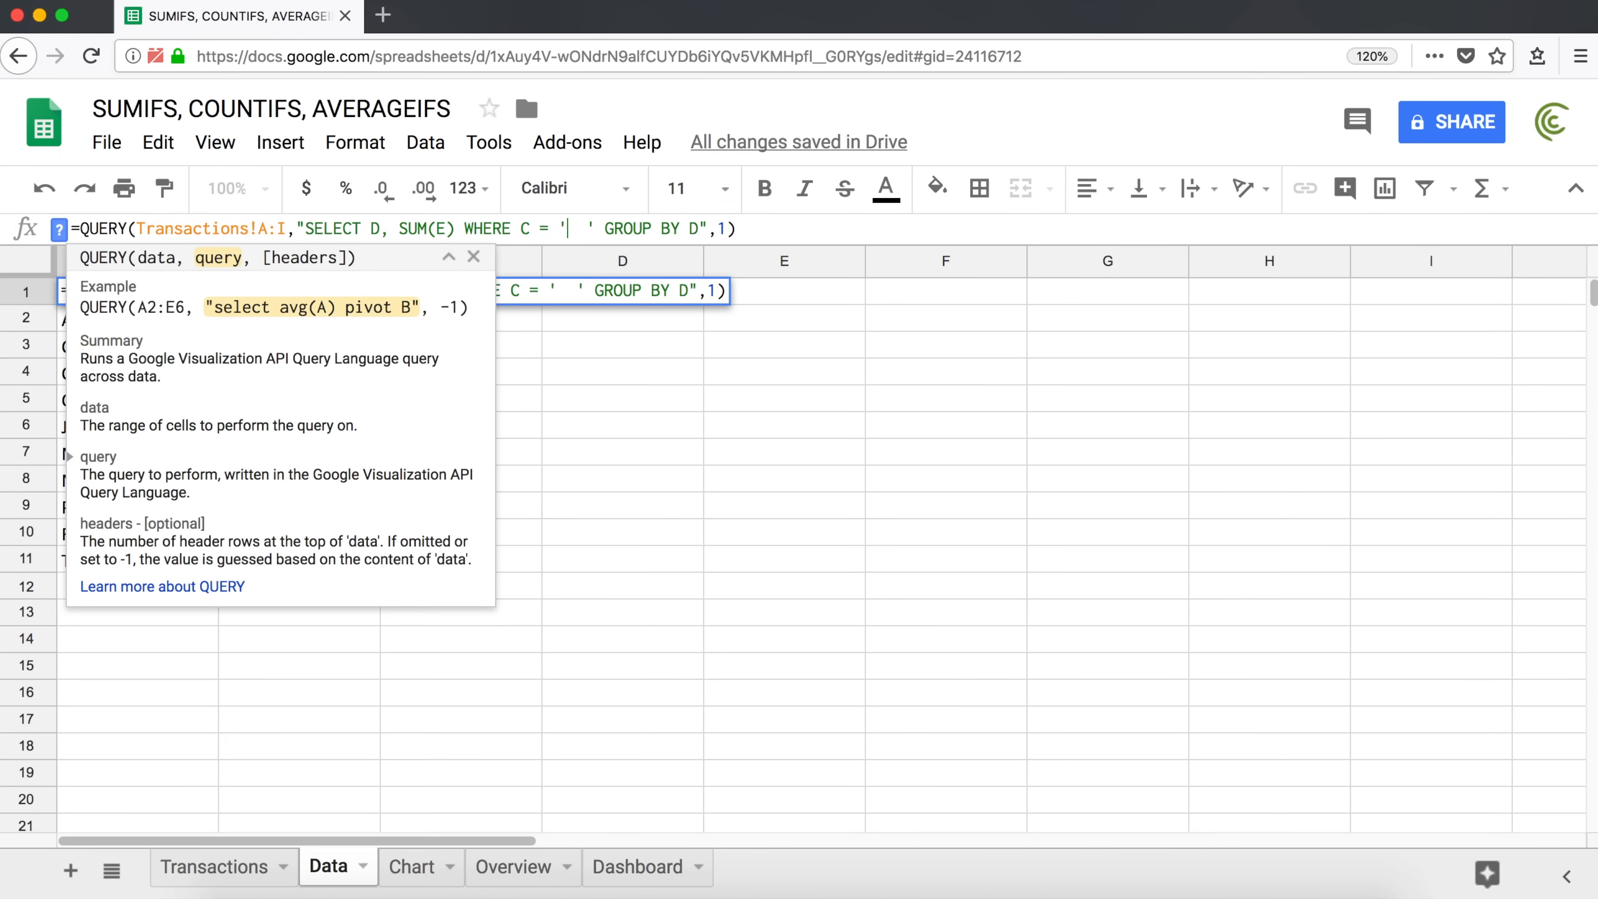
text(")
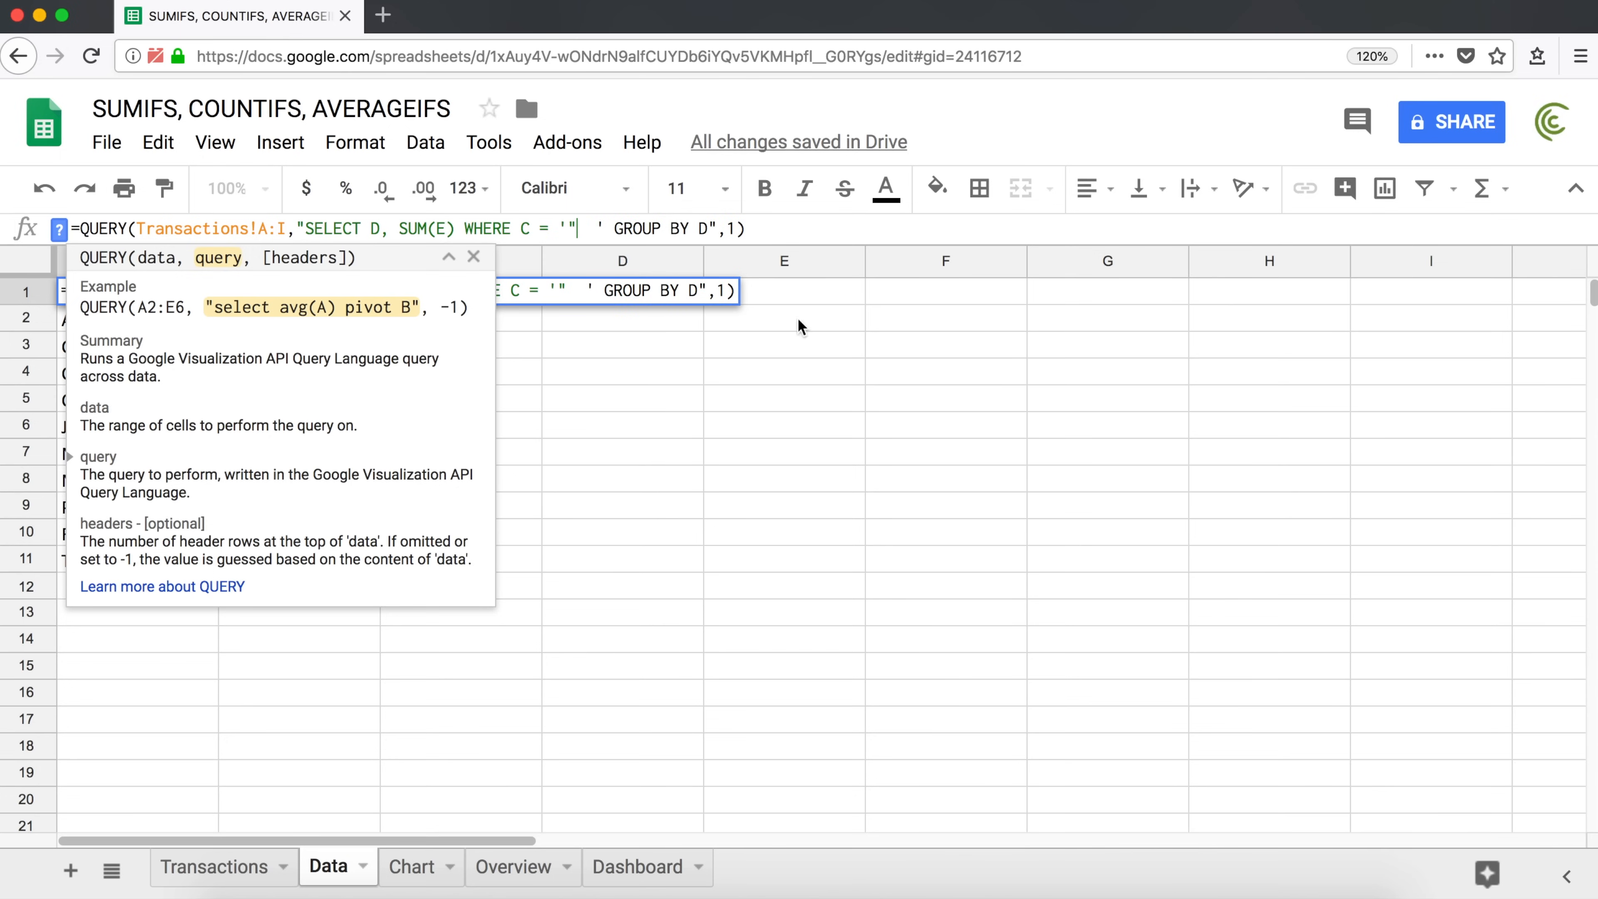
drag(578, 225, 570, 224)
click(300, 227)
click(577, 228)
key(Right)
text(")
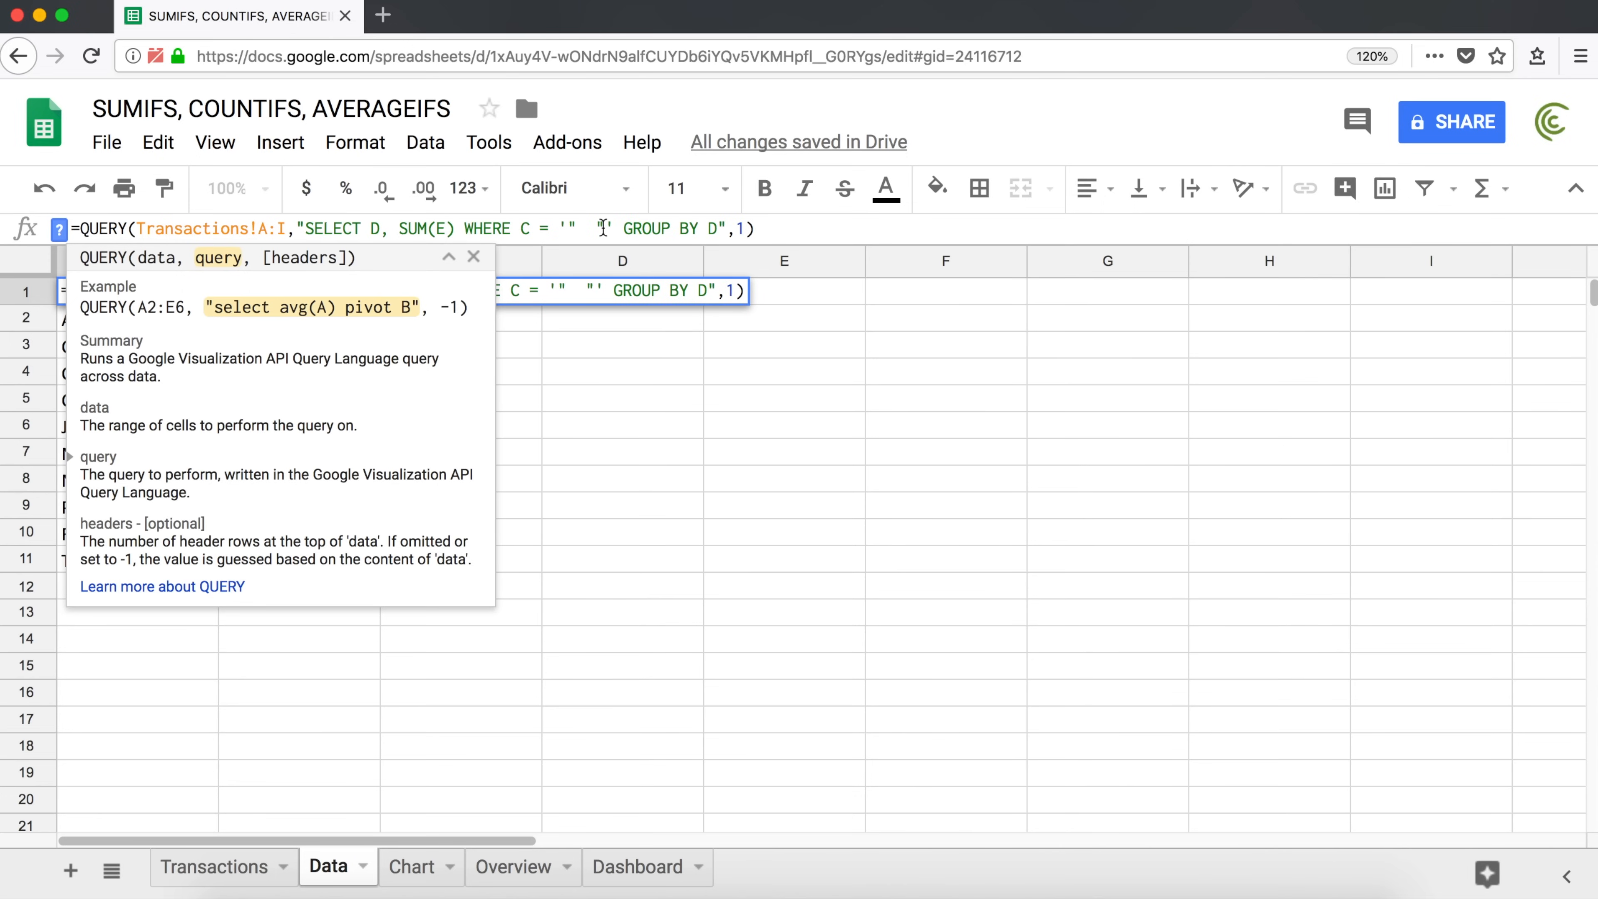
click(598, 228)
drag(598, 229, 725, 226)
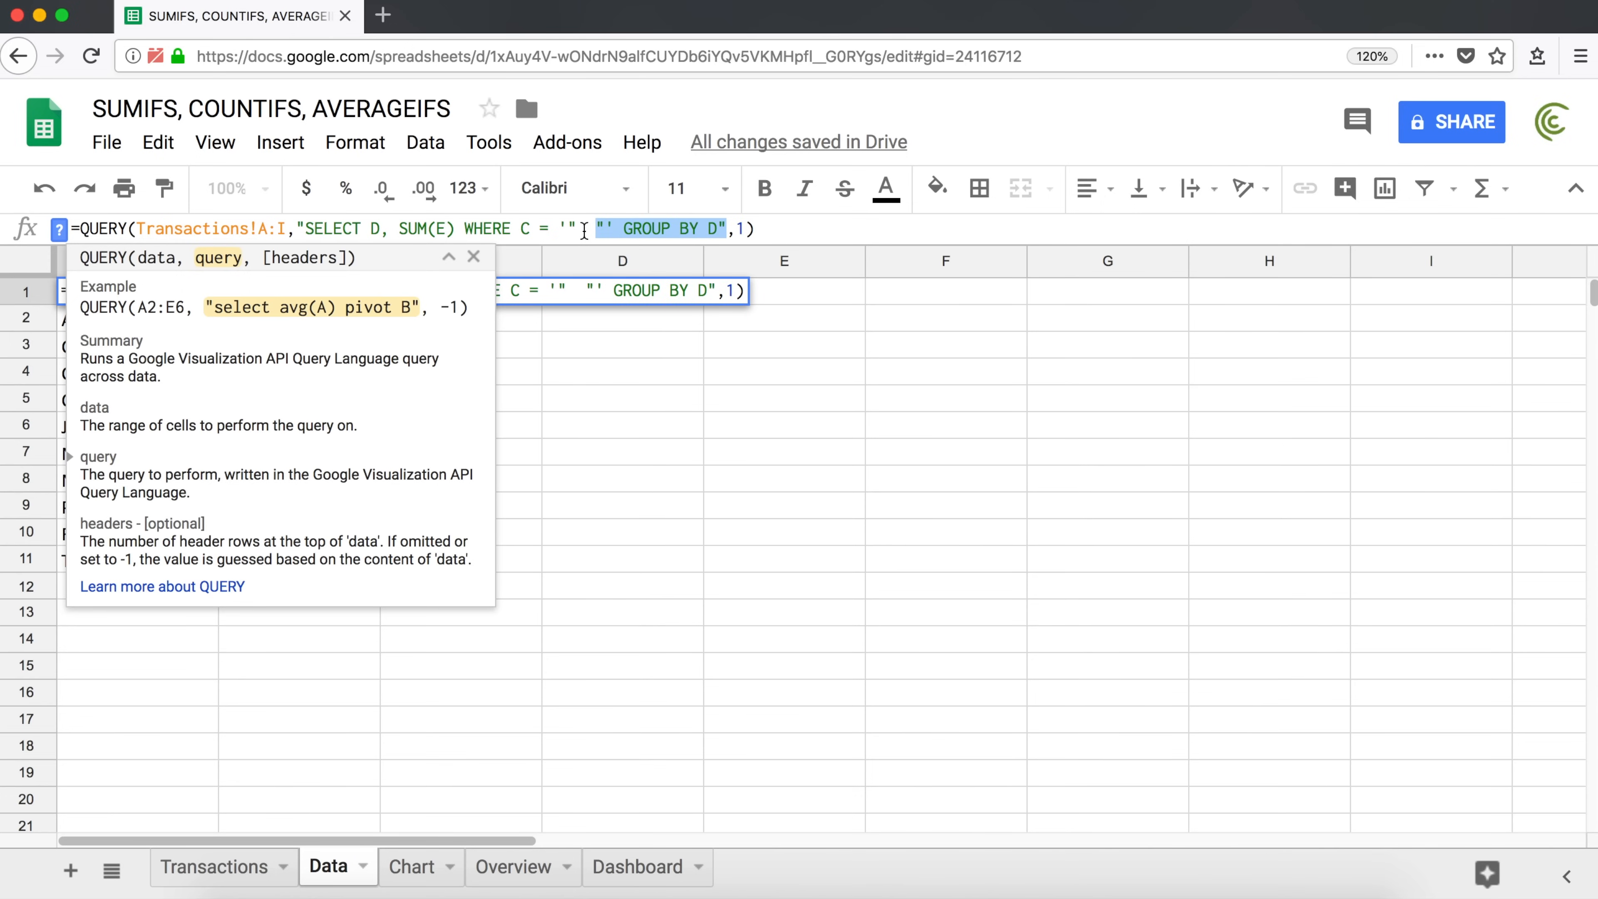
Join the two query strings around the region cell with & Chart!B1 & and commit the formula in Data A1.
click(585, 230)
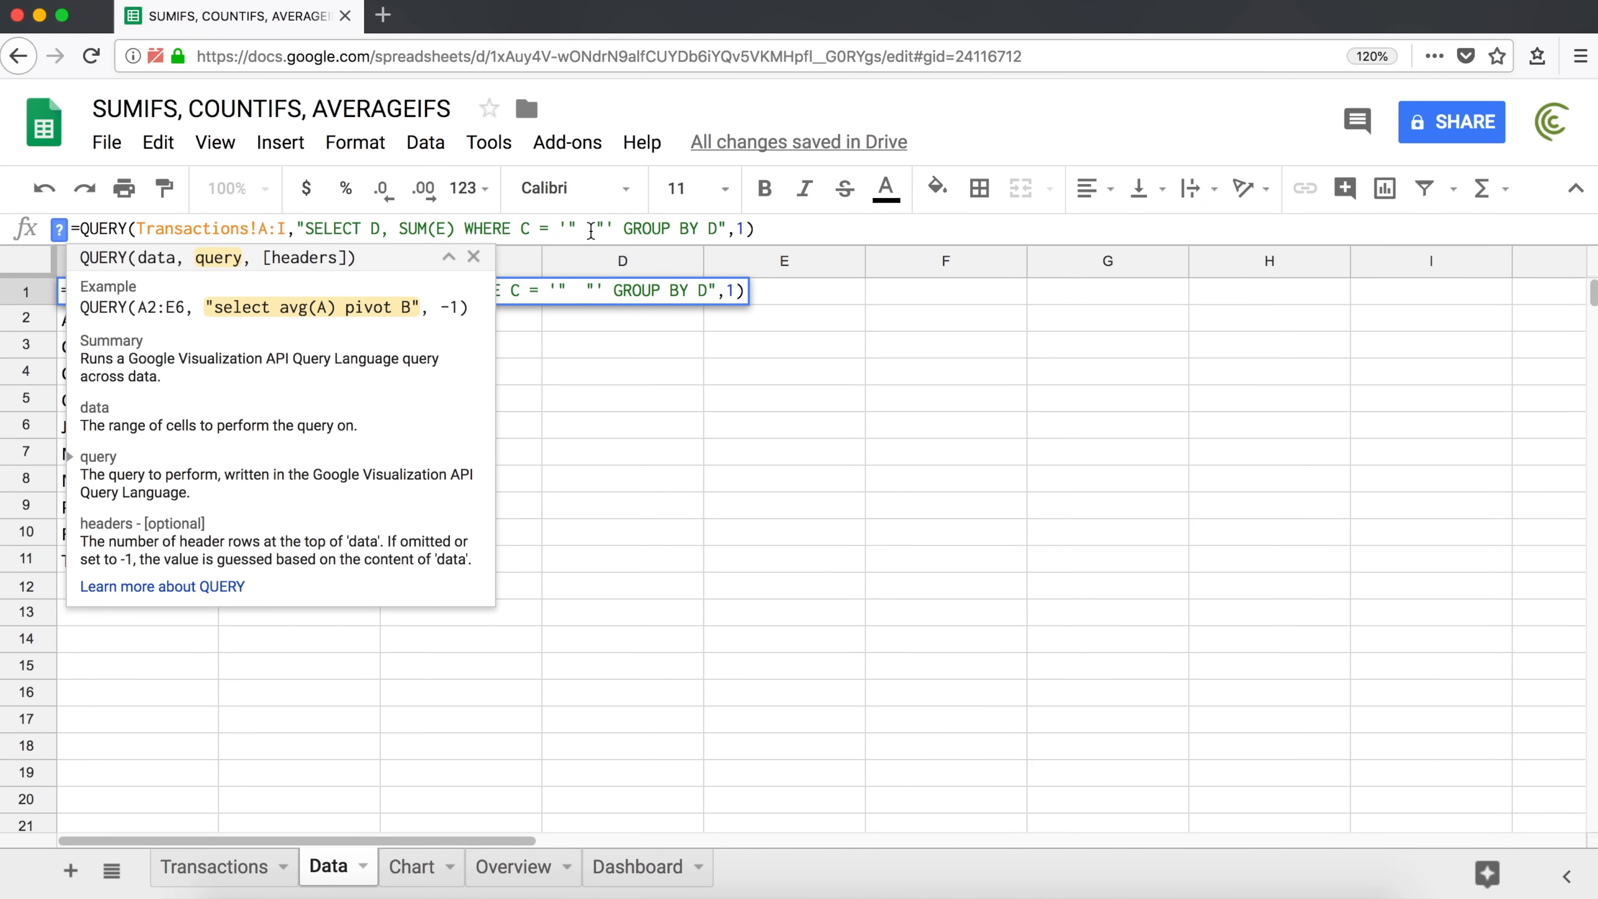
text(&)
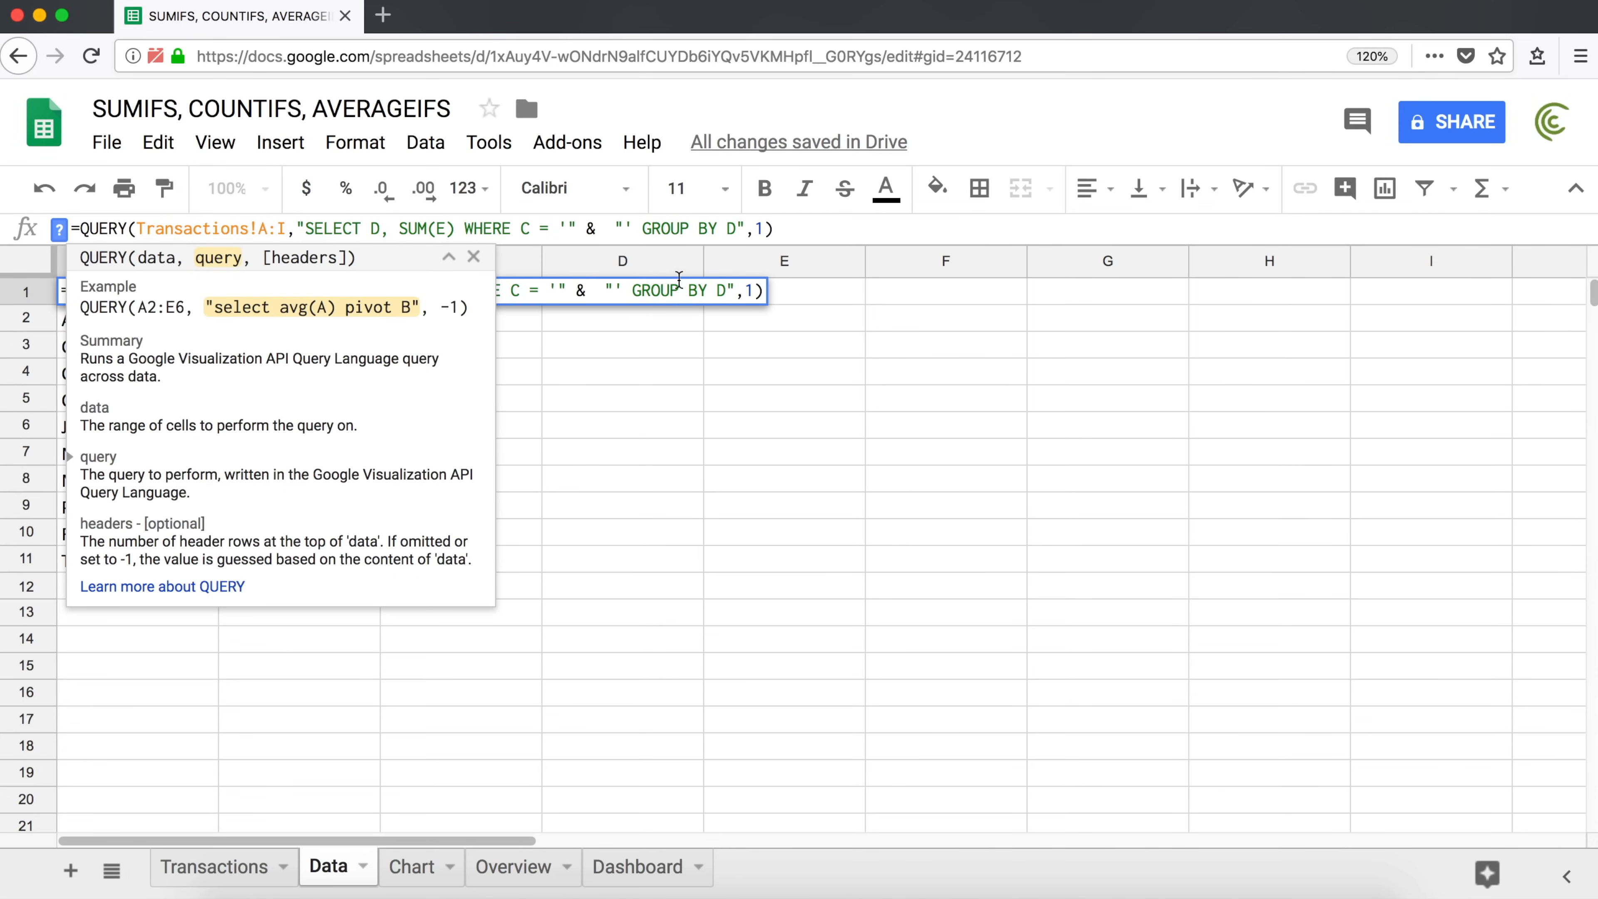
click(607, 229)
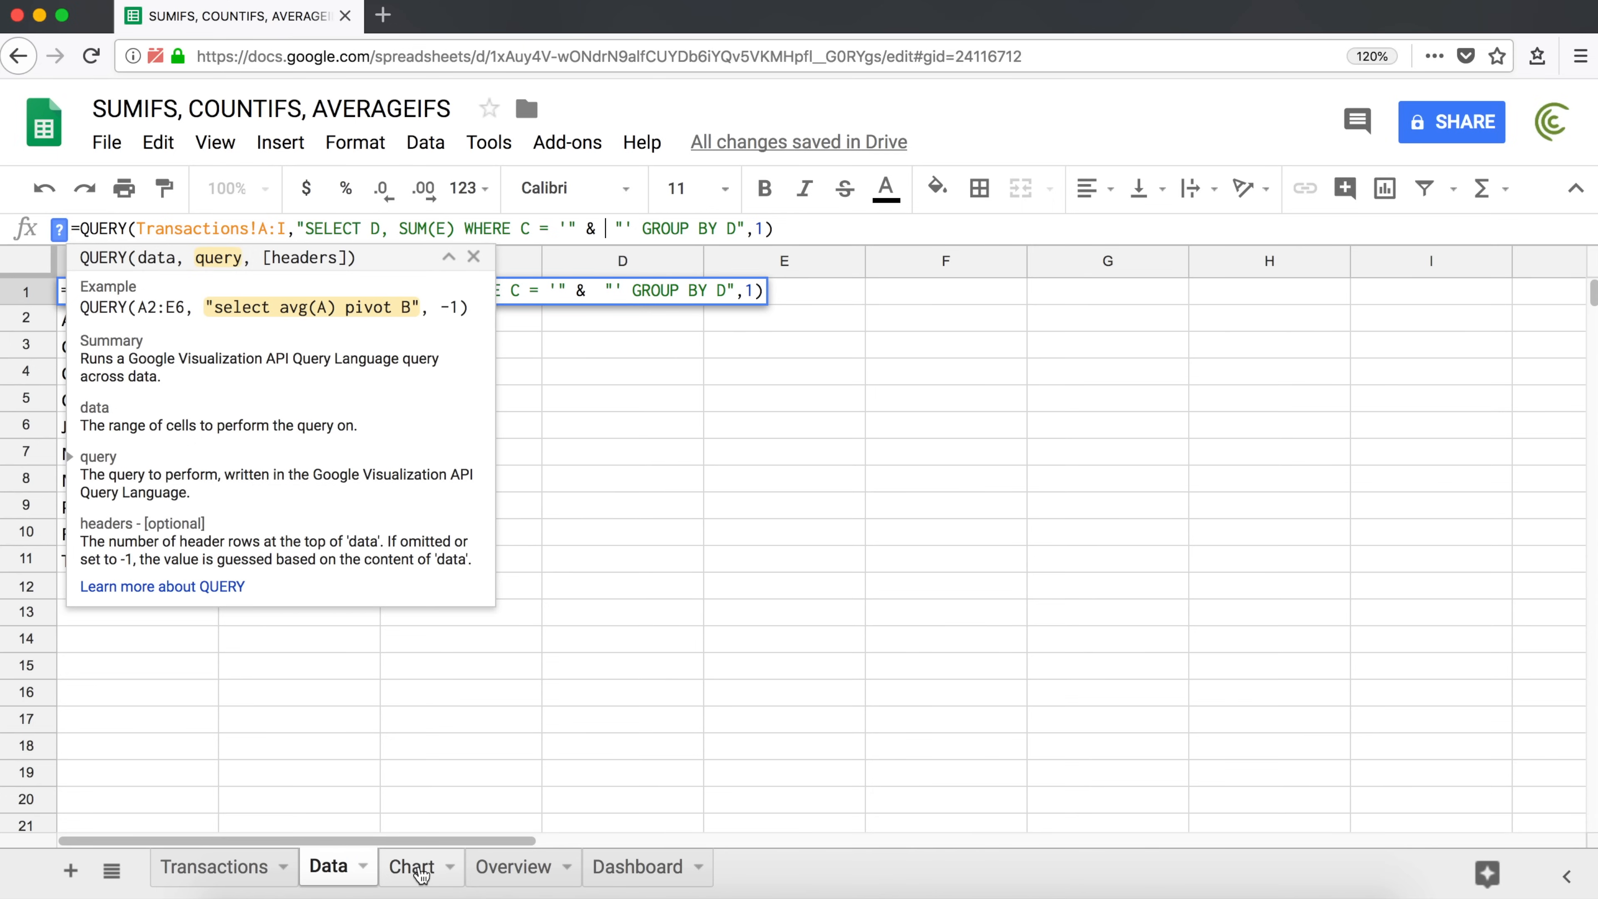
text(Chart)
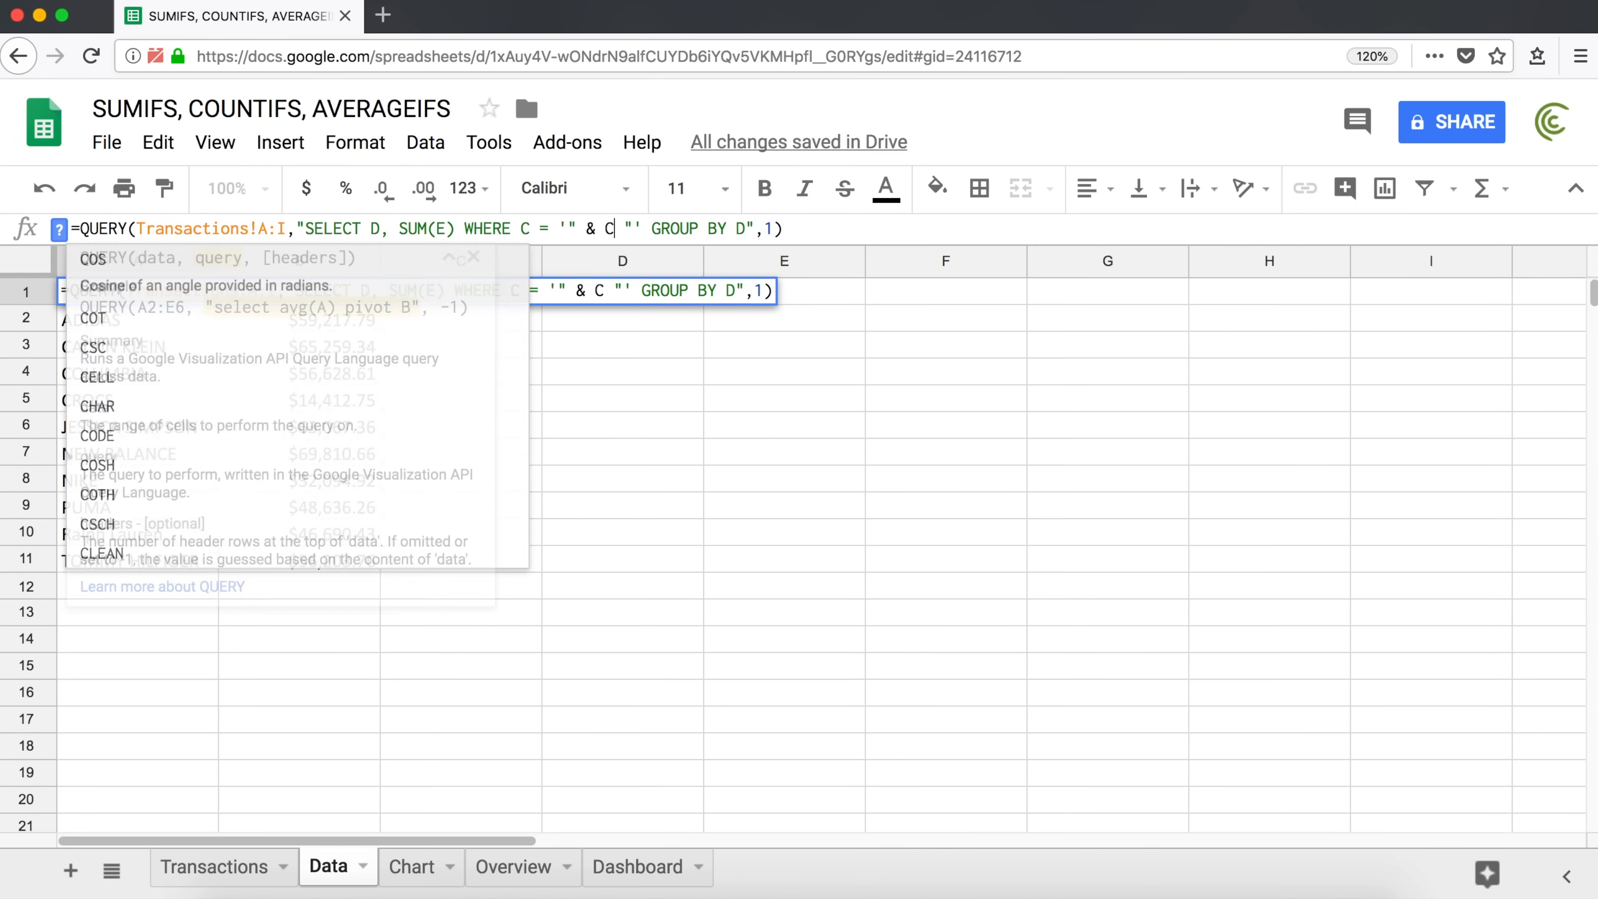
text(!)
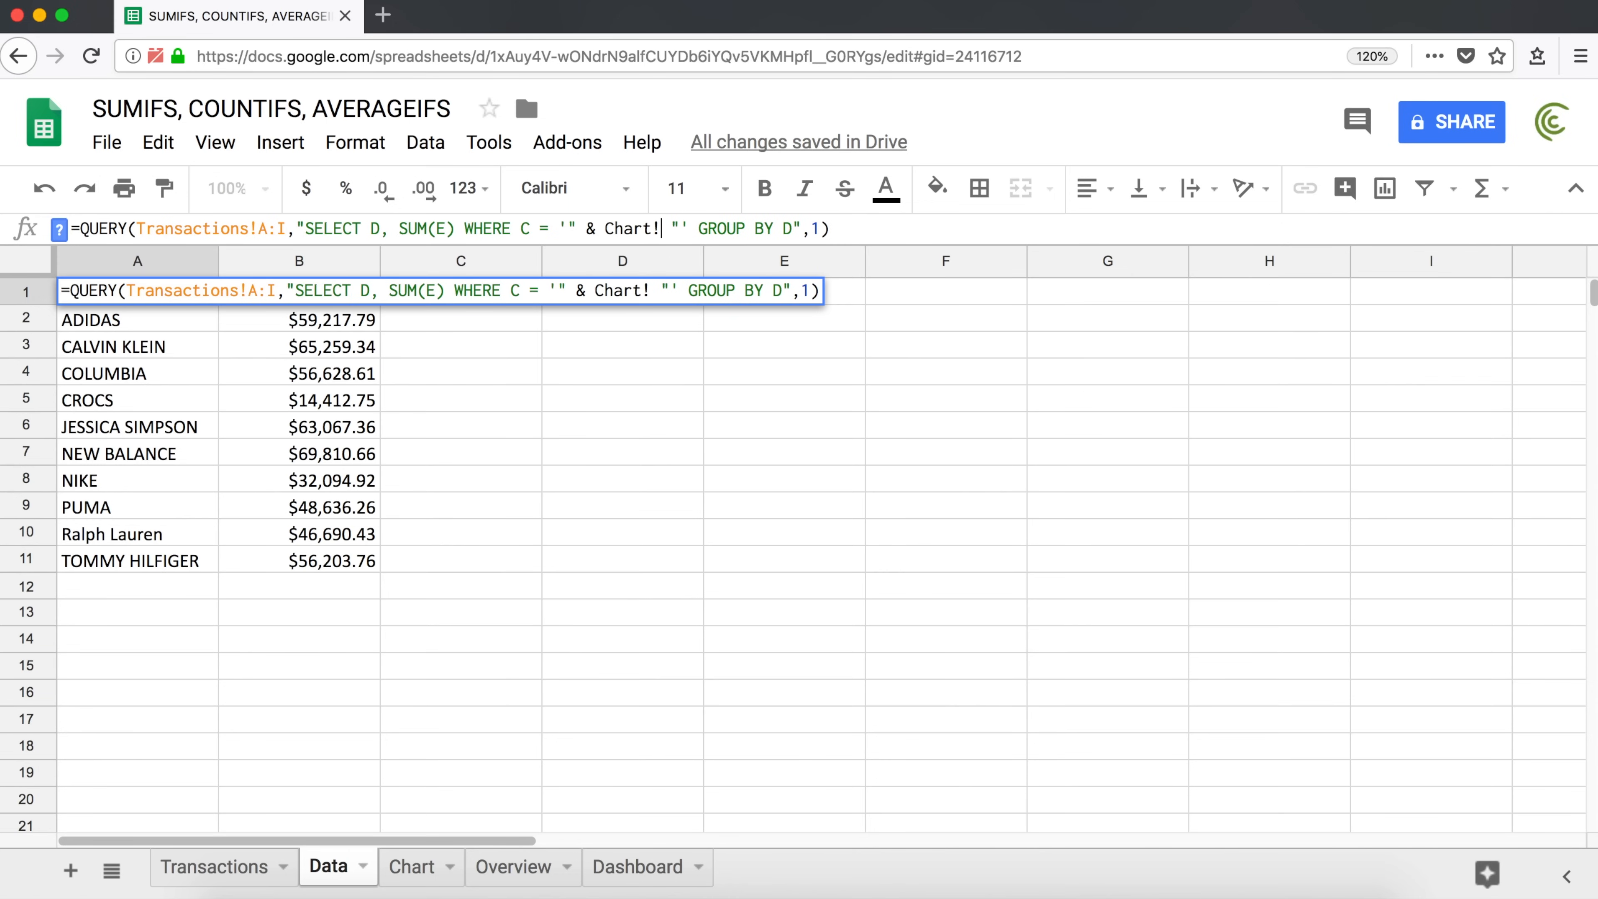
text(B1)
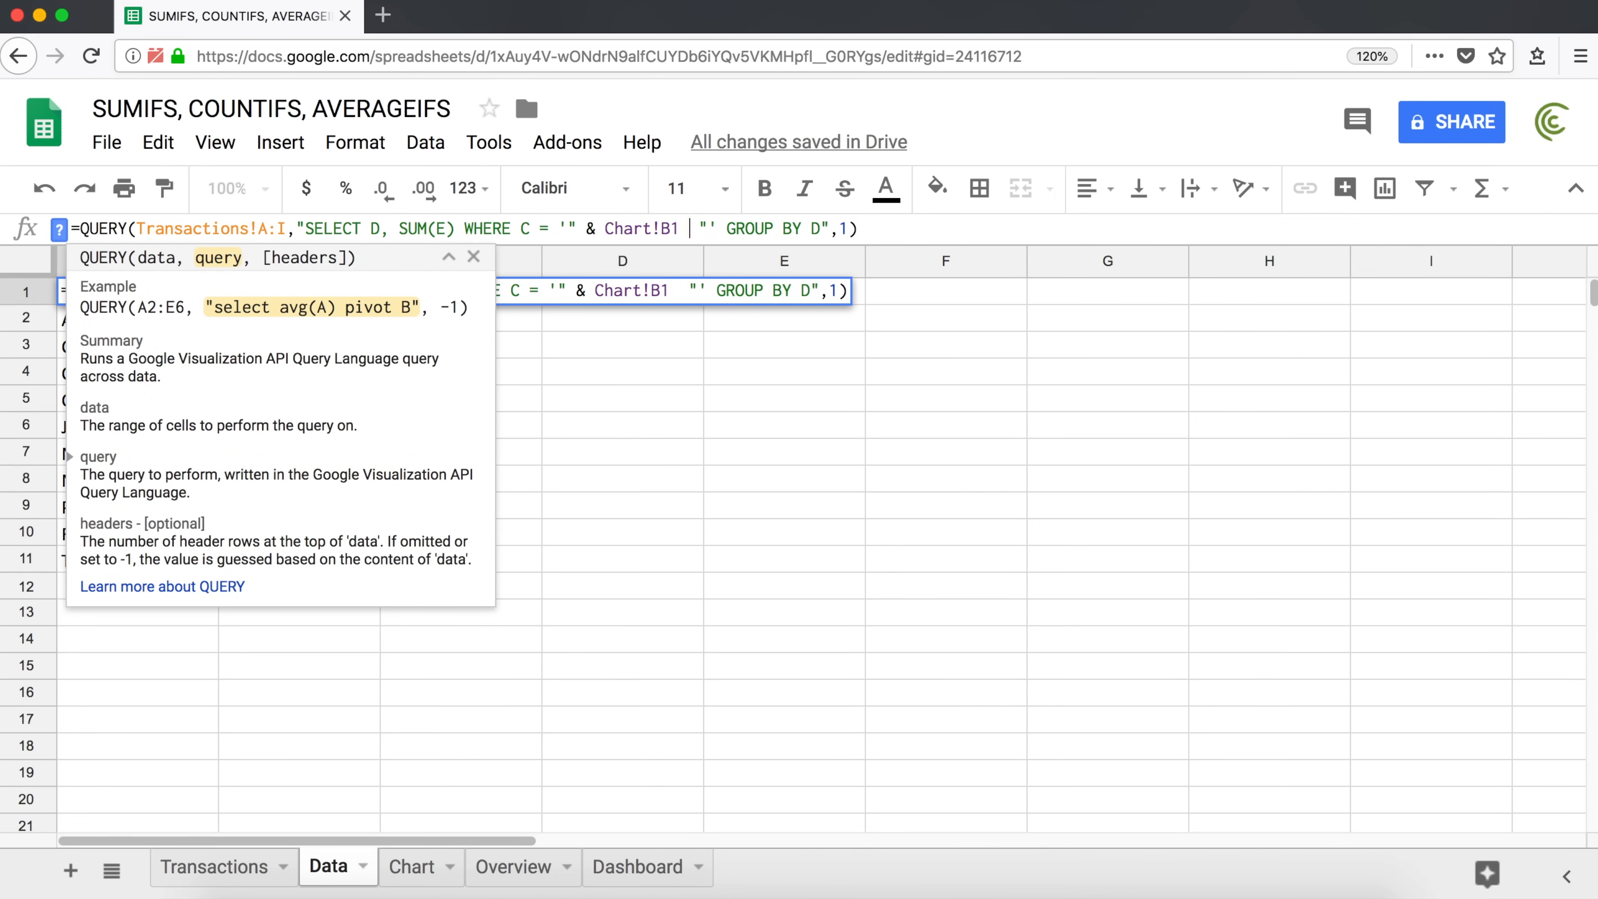
text( &)
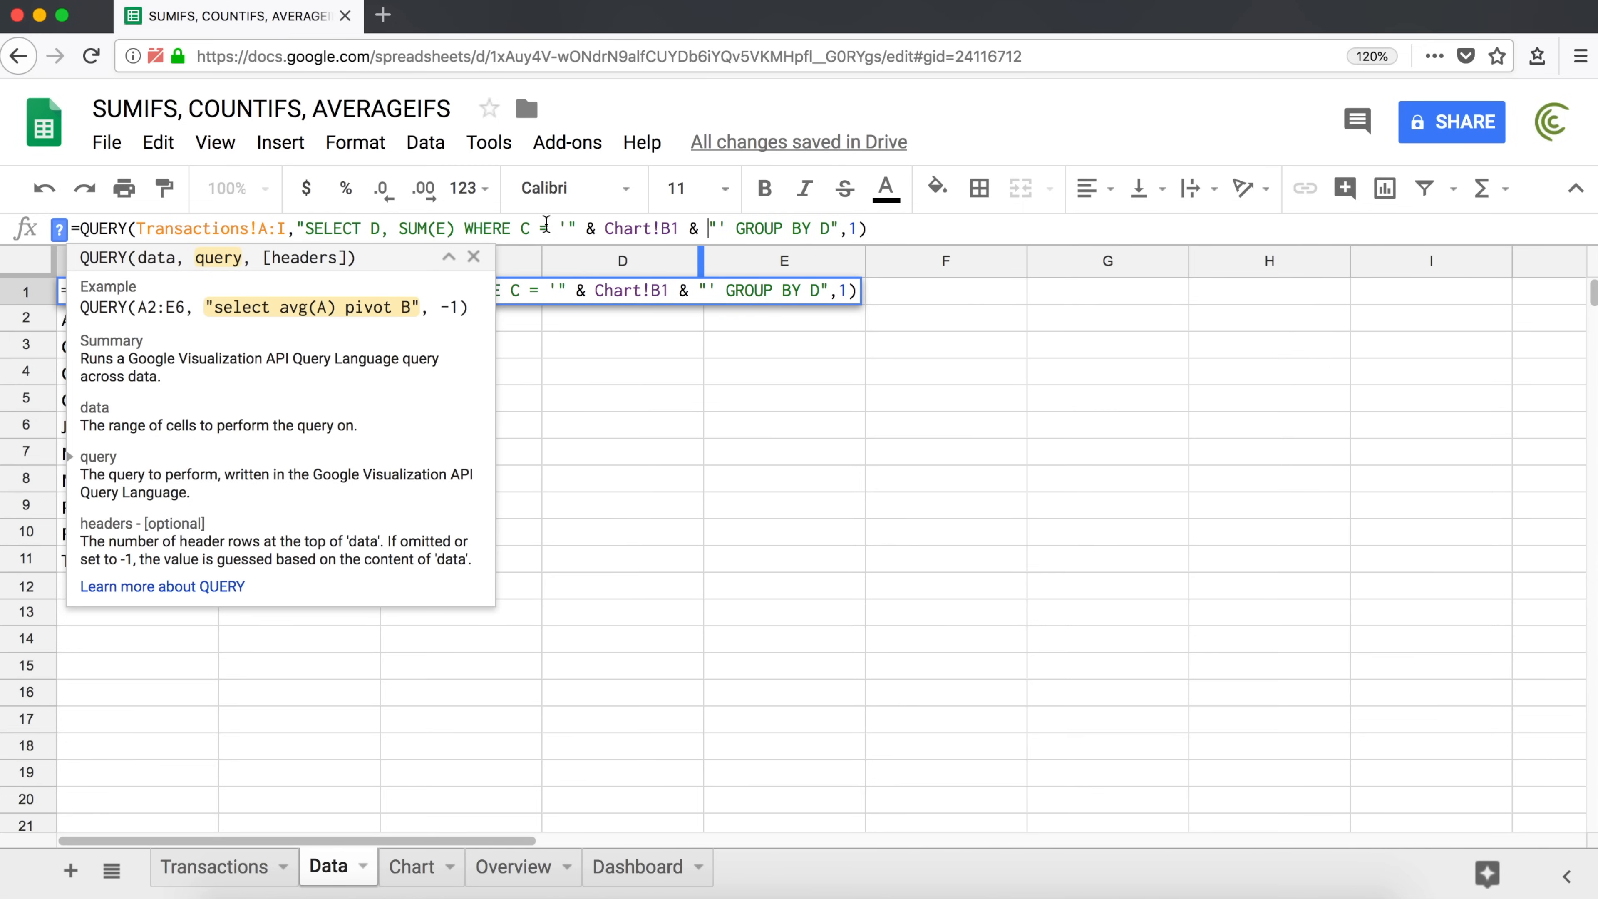
drag(605, 227, 680, 228)
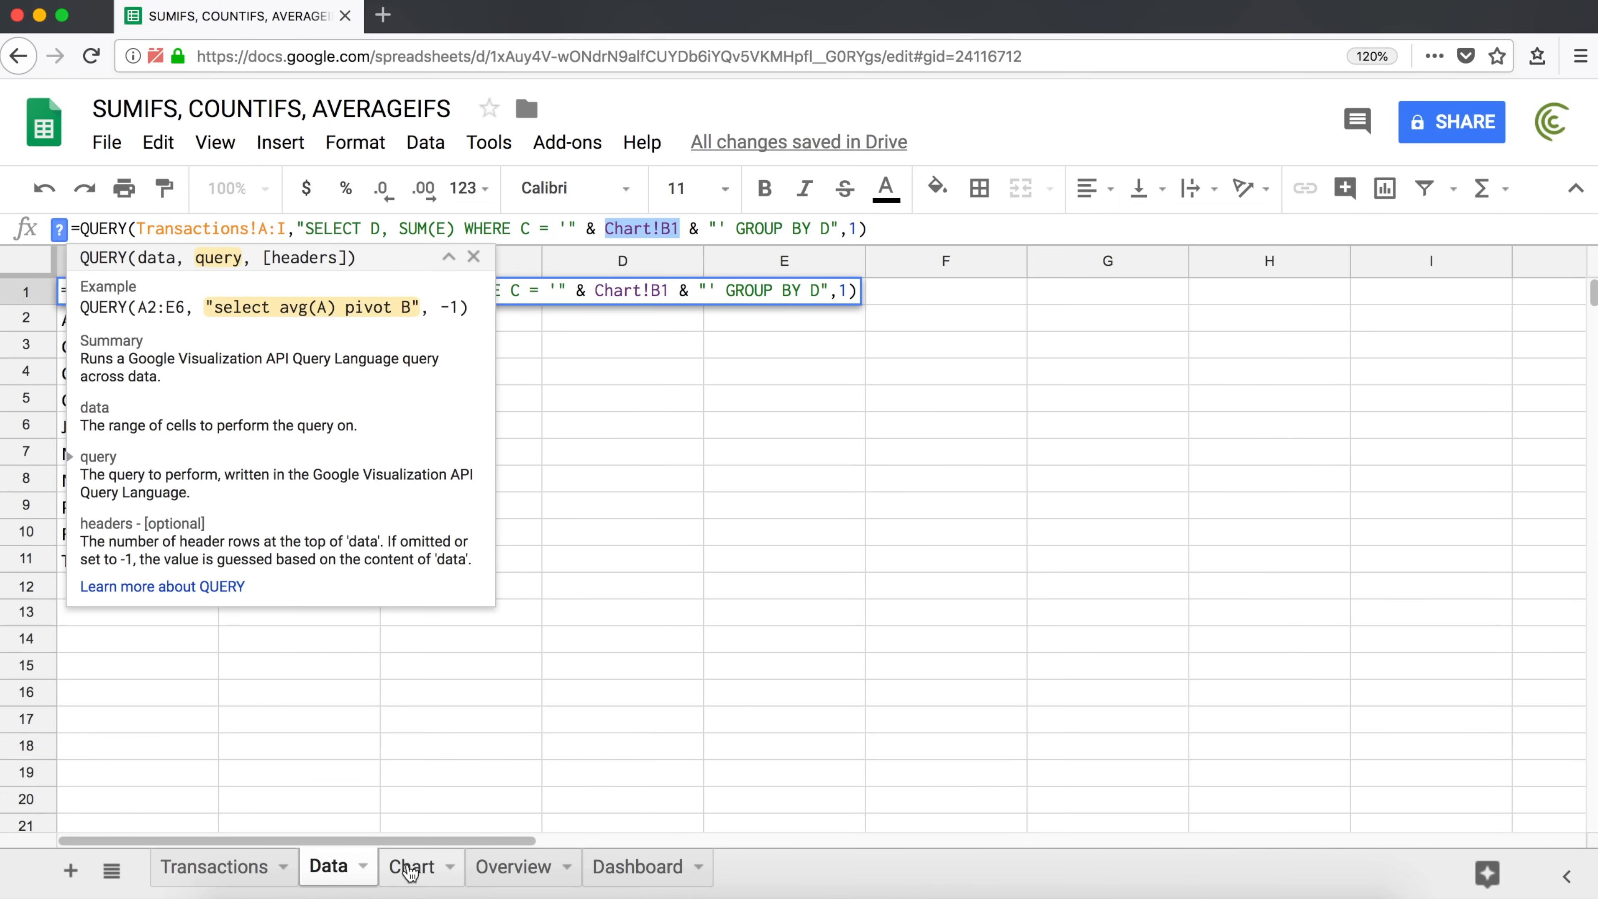
click(675, 229)
drag(683, 229, 663, 233)
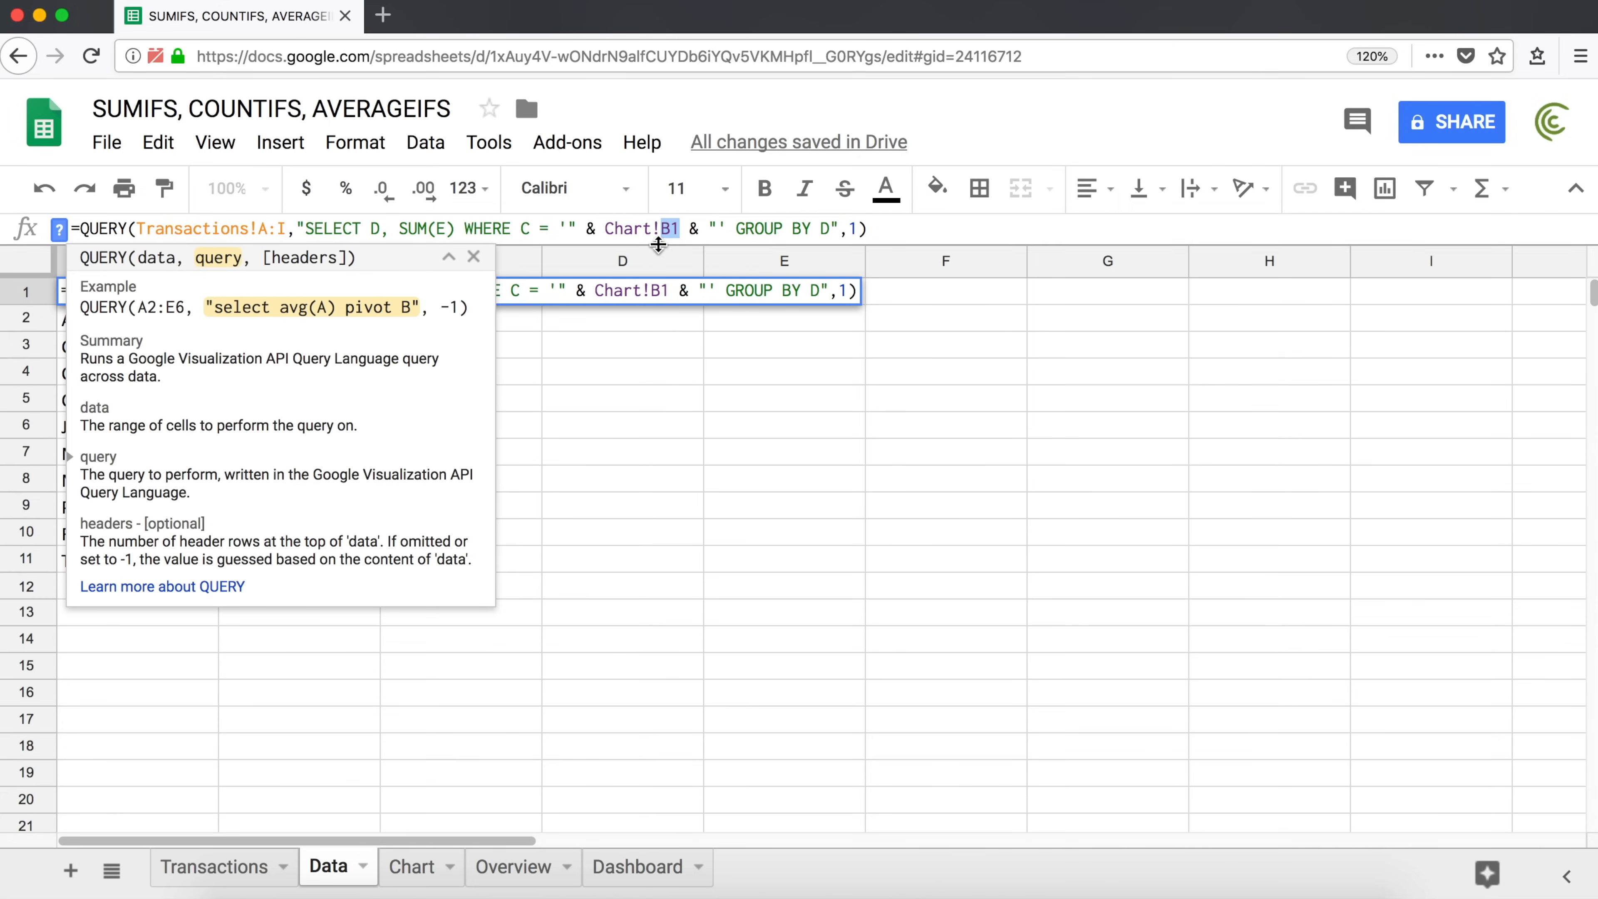
key(Return)
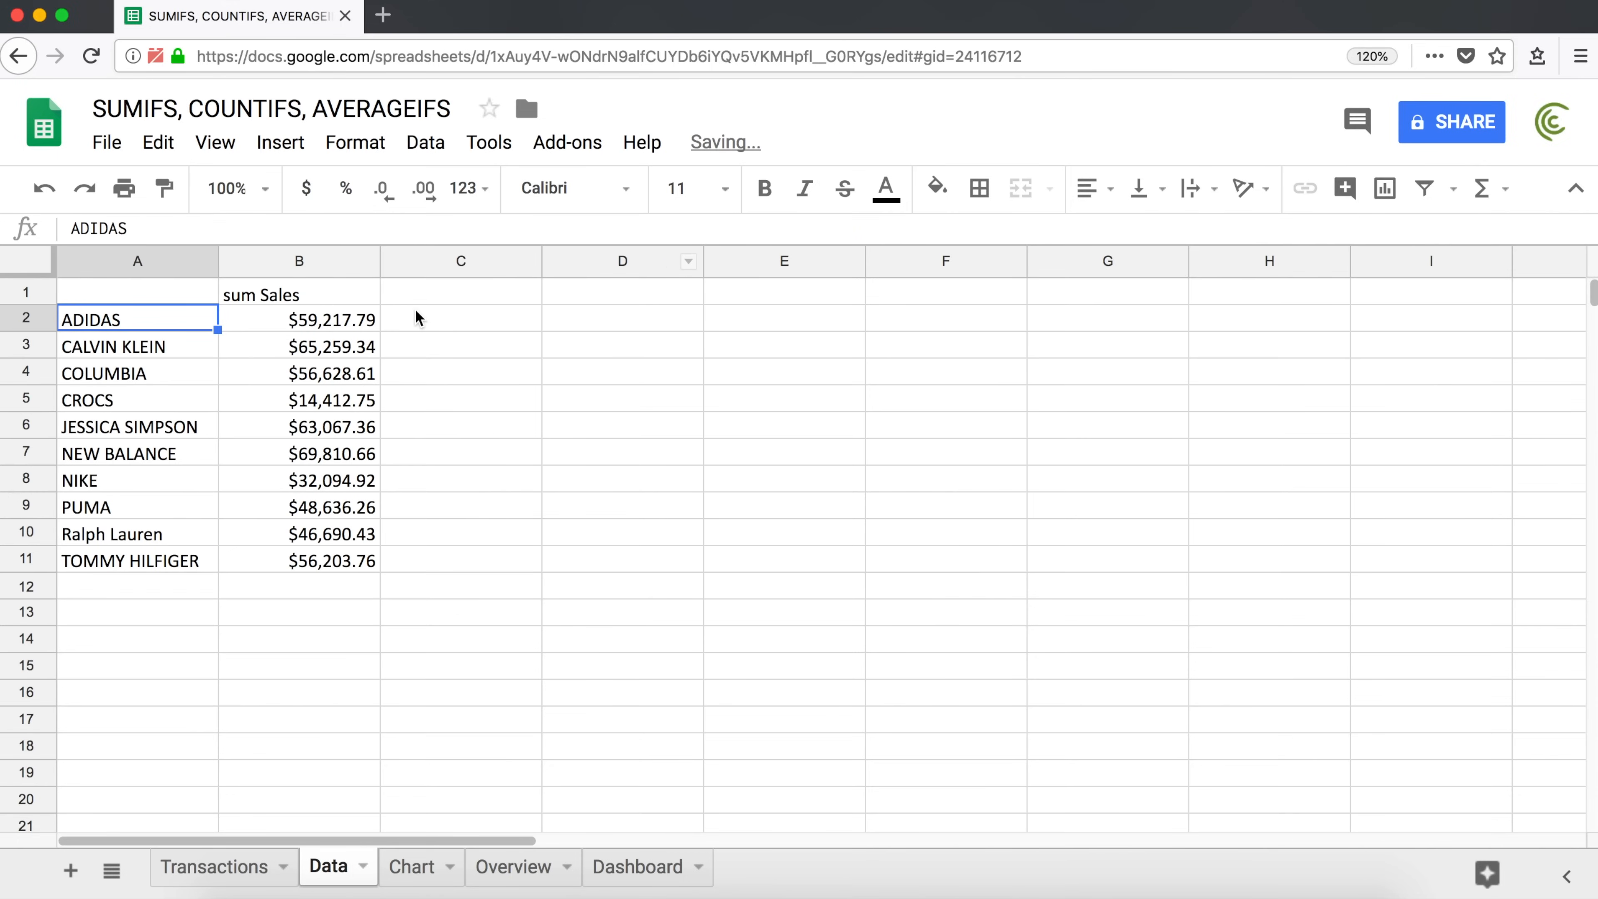
Check the brand sales totals on the Data sheet against the region selected on the Chart sheet.
click(326, 315)
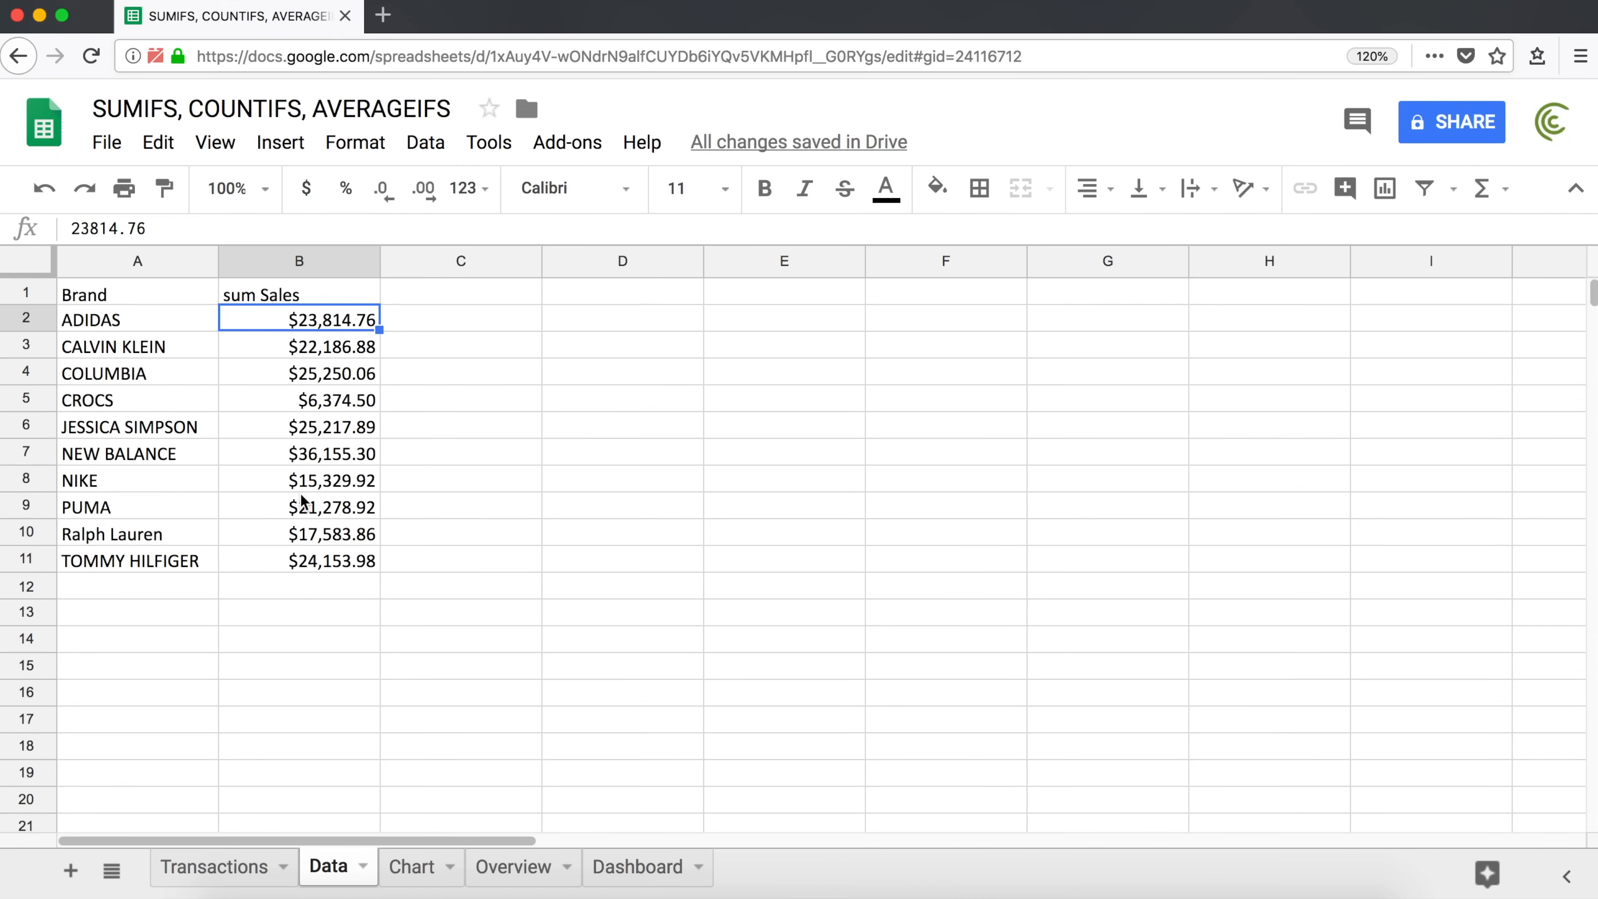
click(409, 868)
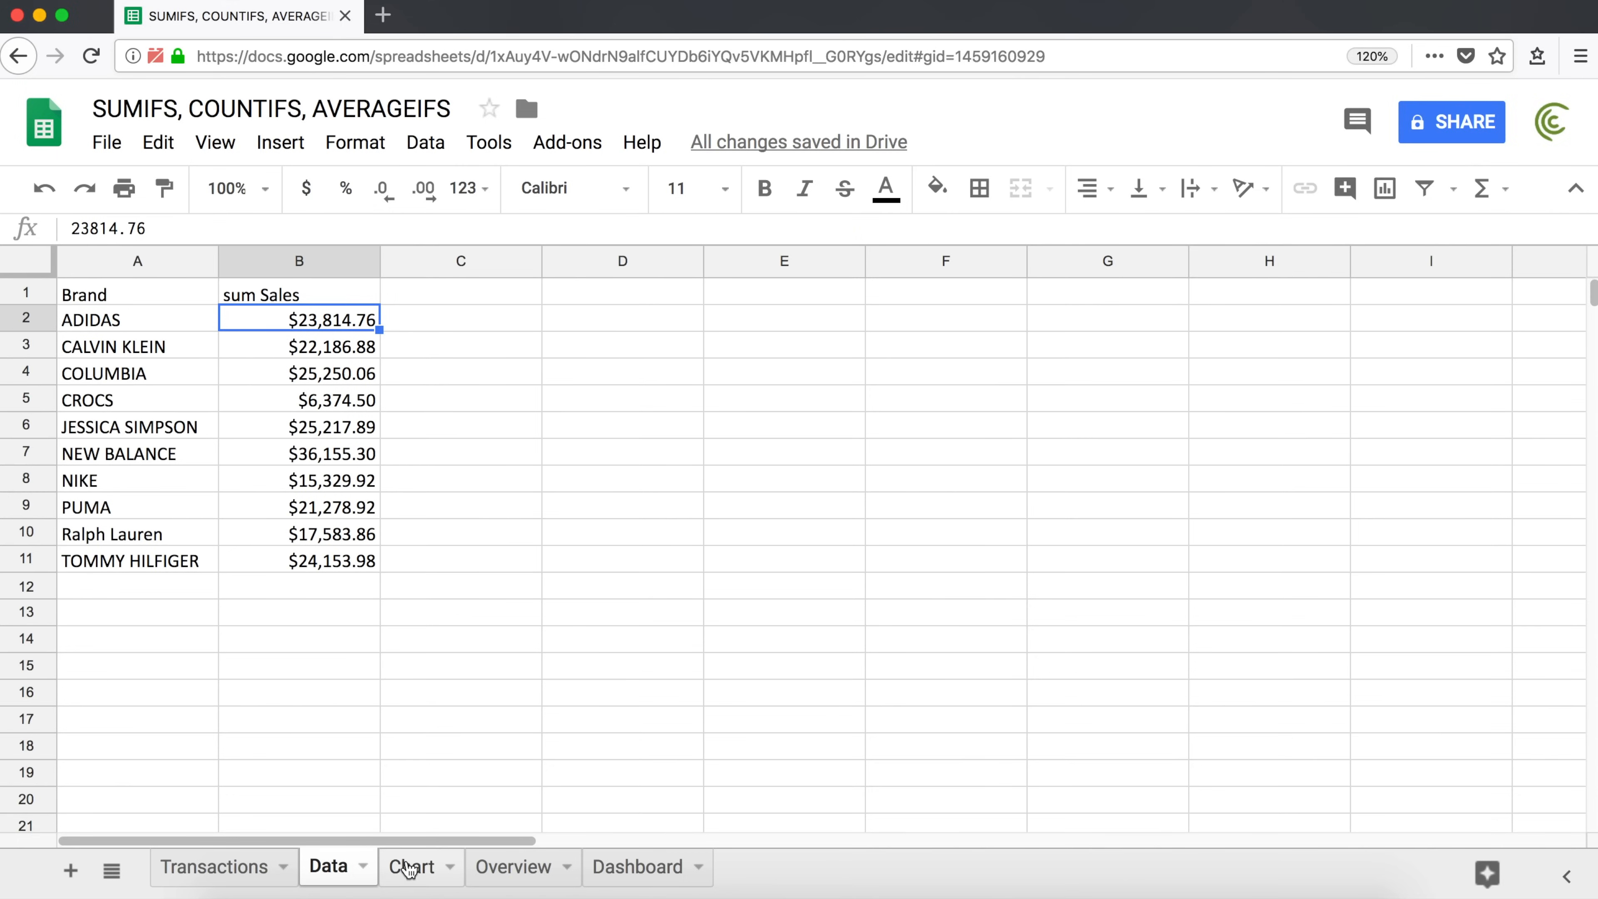
click(328, 868)
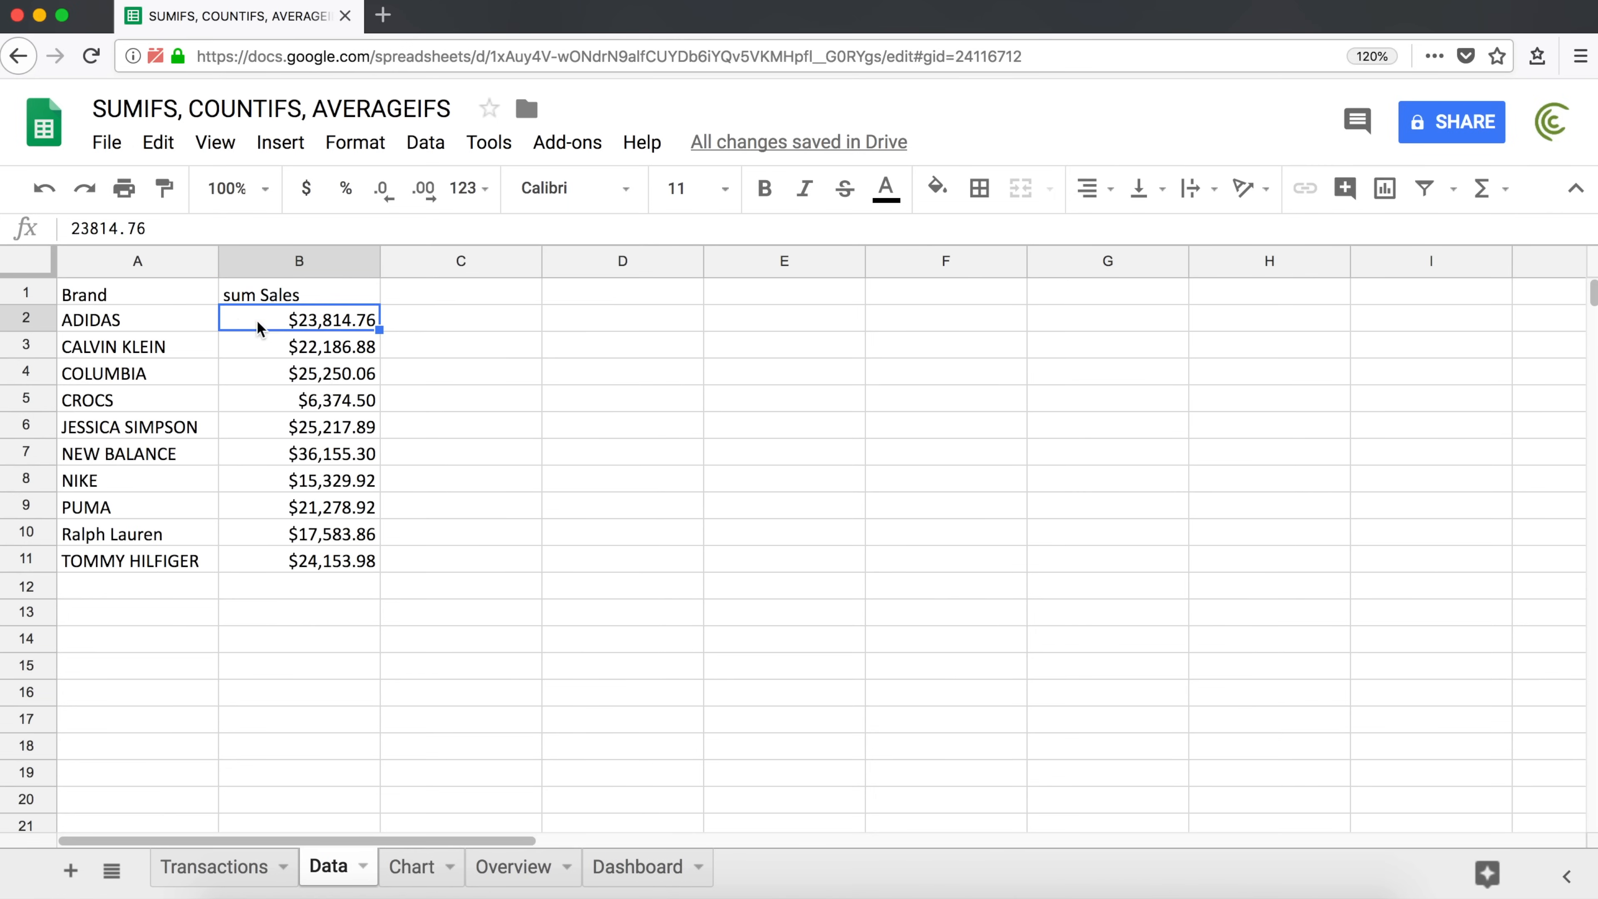
click(105, 324)
click(354, 322)
Set the region in Chart B1 to Midwestern and check the brand sales totals on the Data sheet.
click(412, 867)
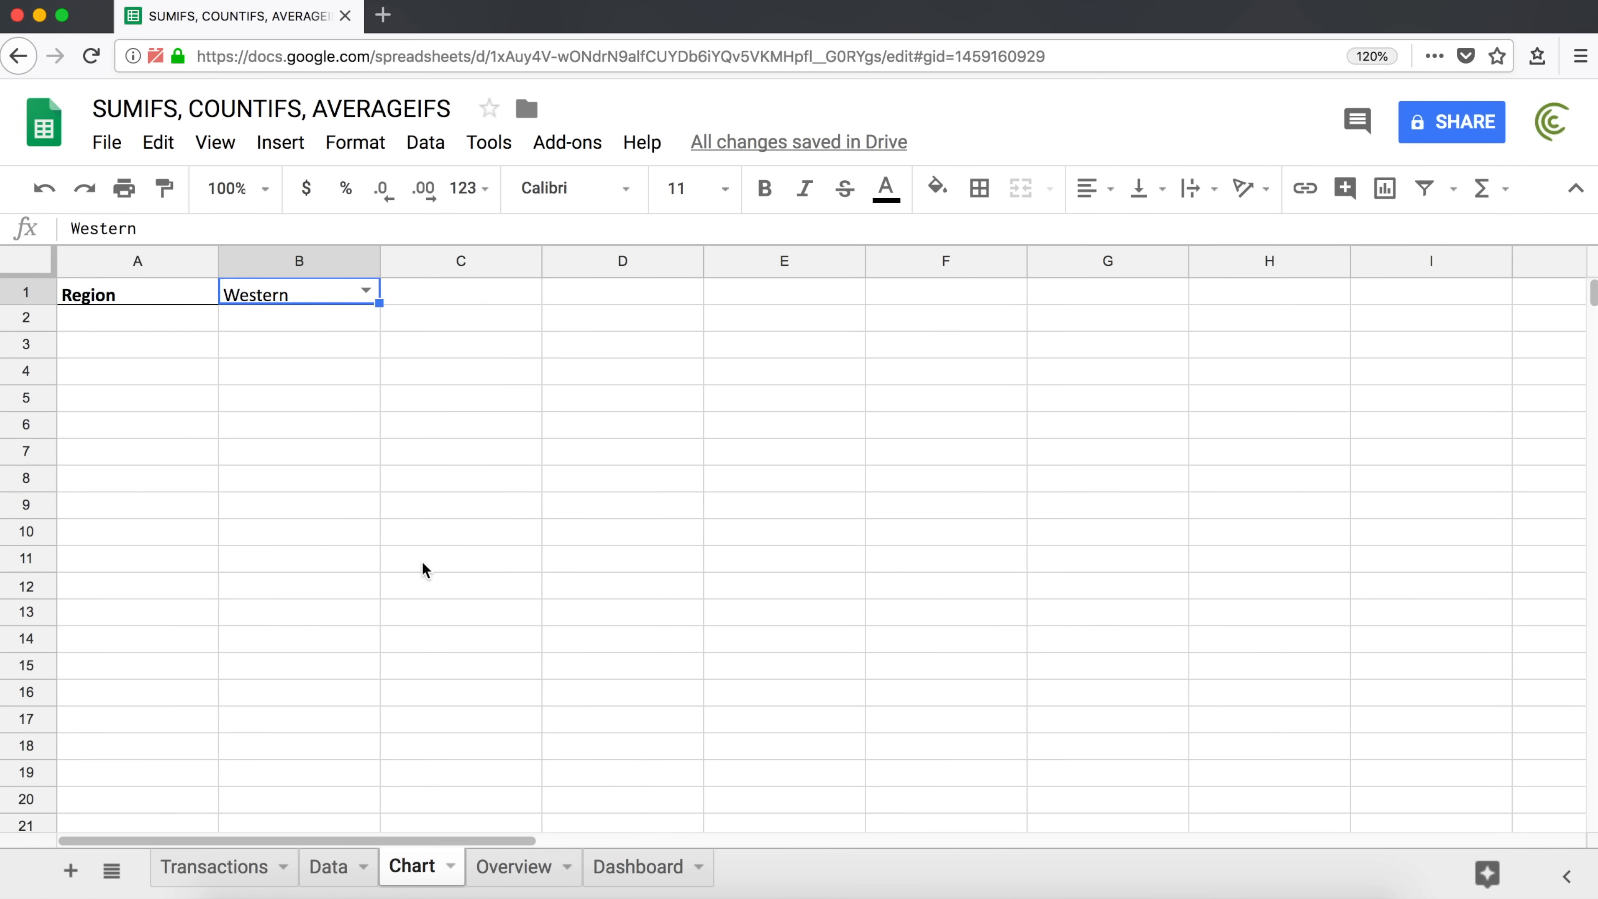
click(366, 291)
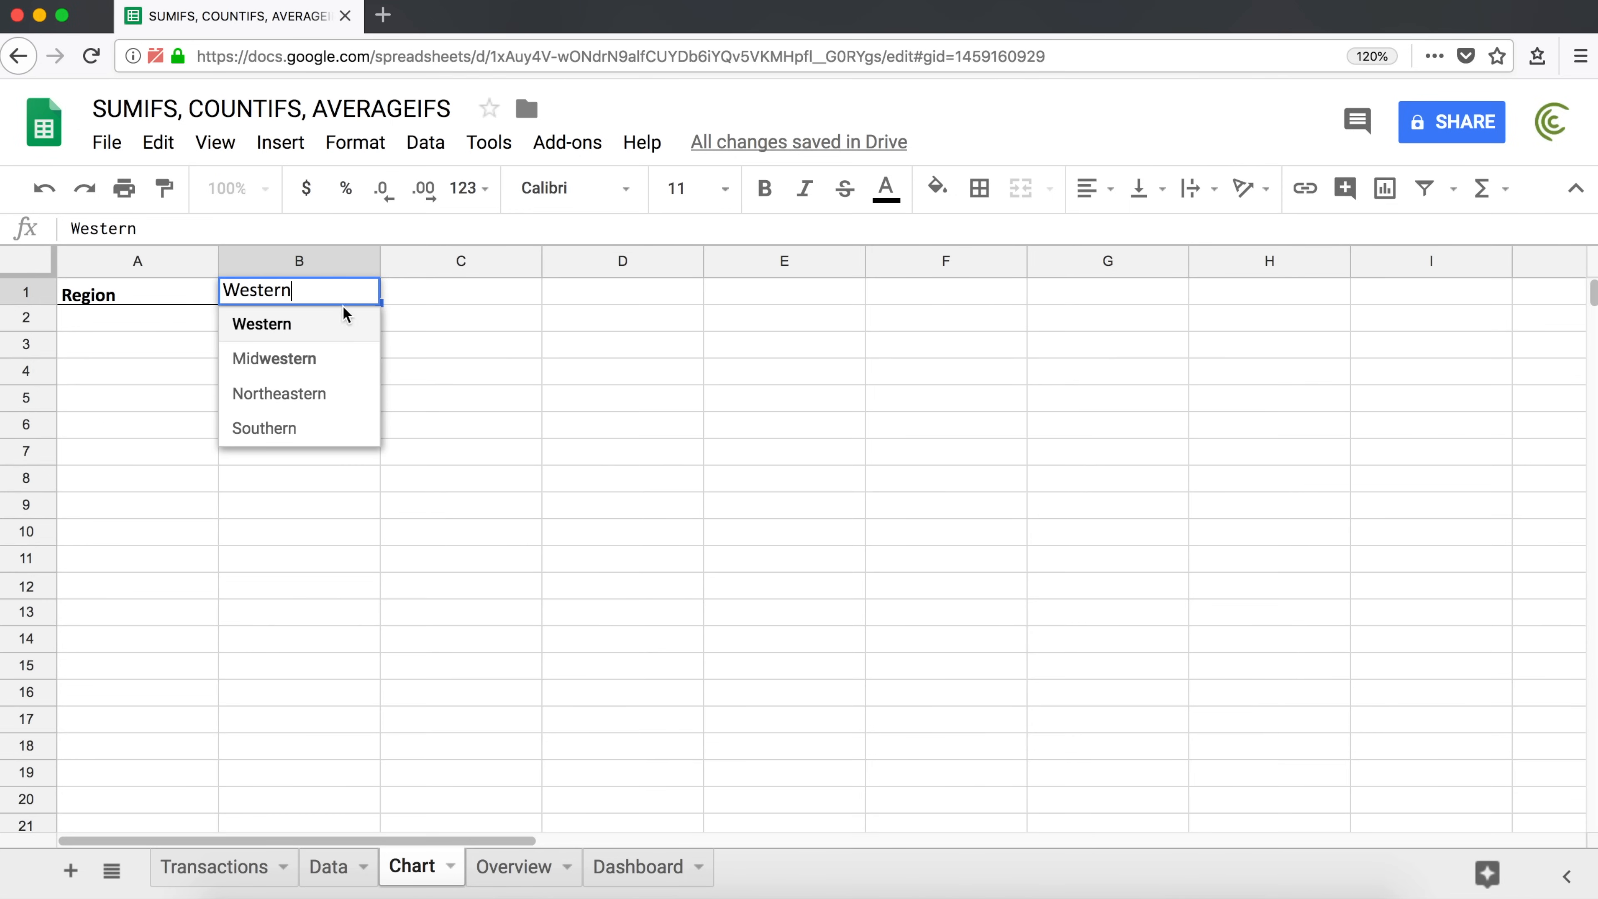
click(298, 365)
click(328, 868)
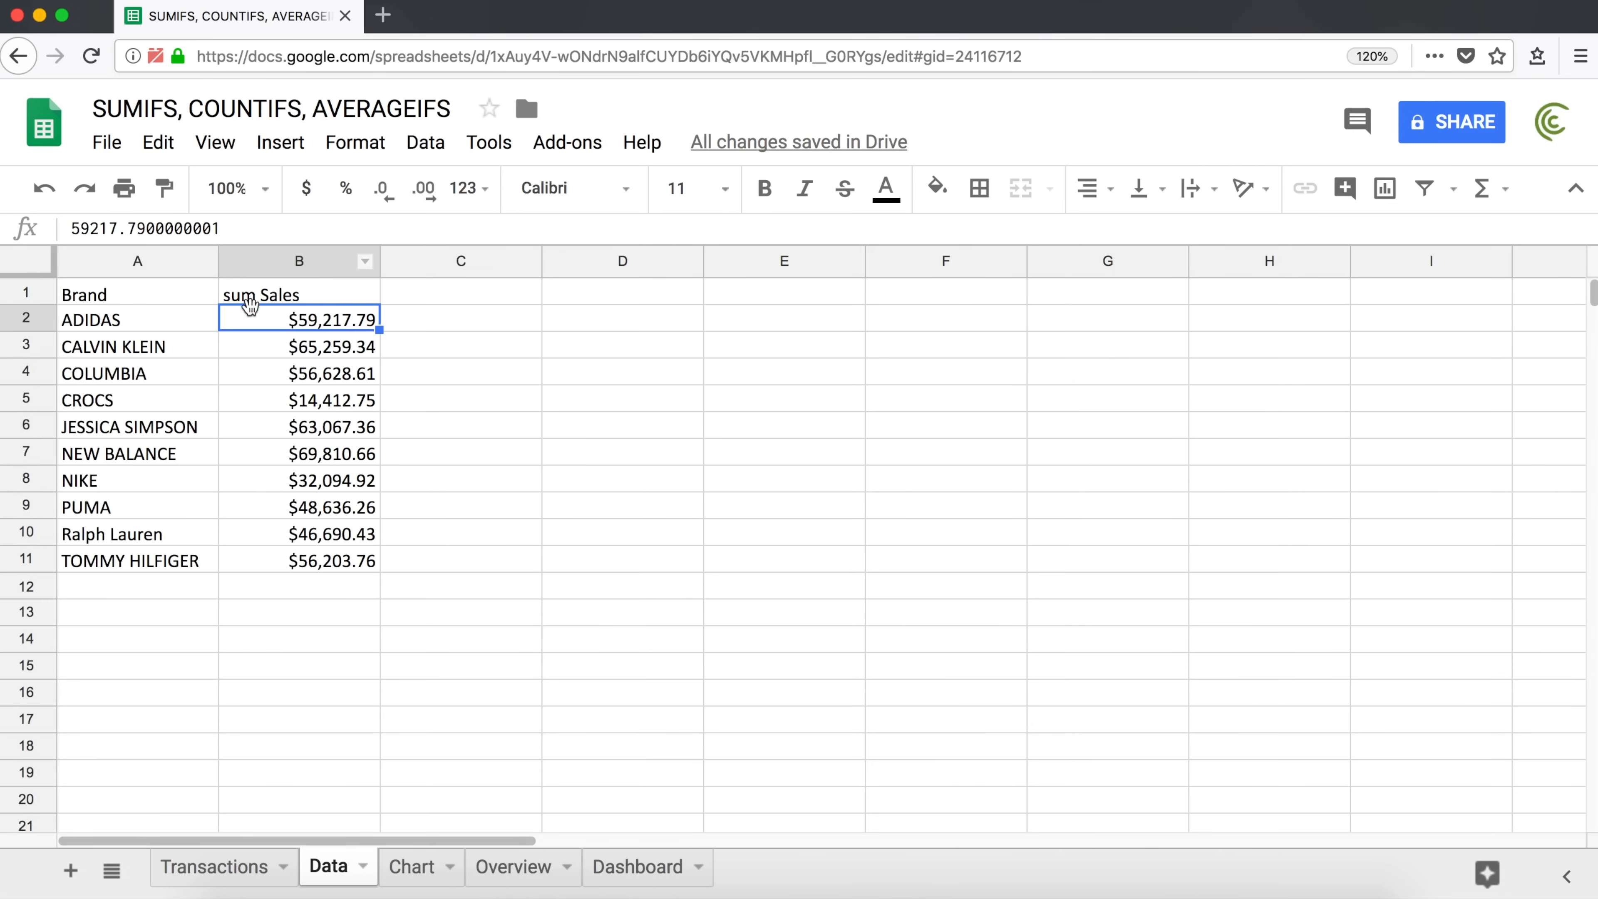
Set the region in Chart B1 back to Western and review the brand sales totals on the Data sheet.
click(411, 869)
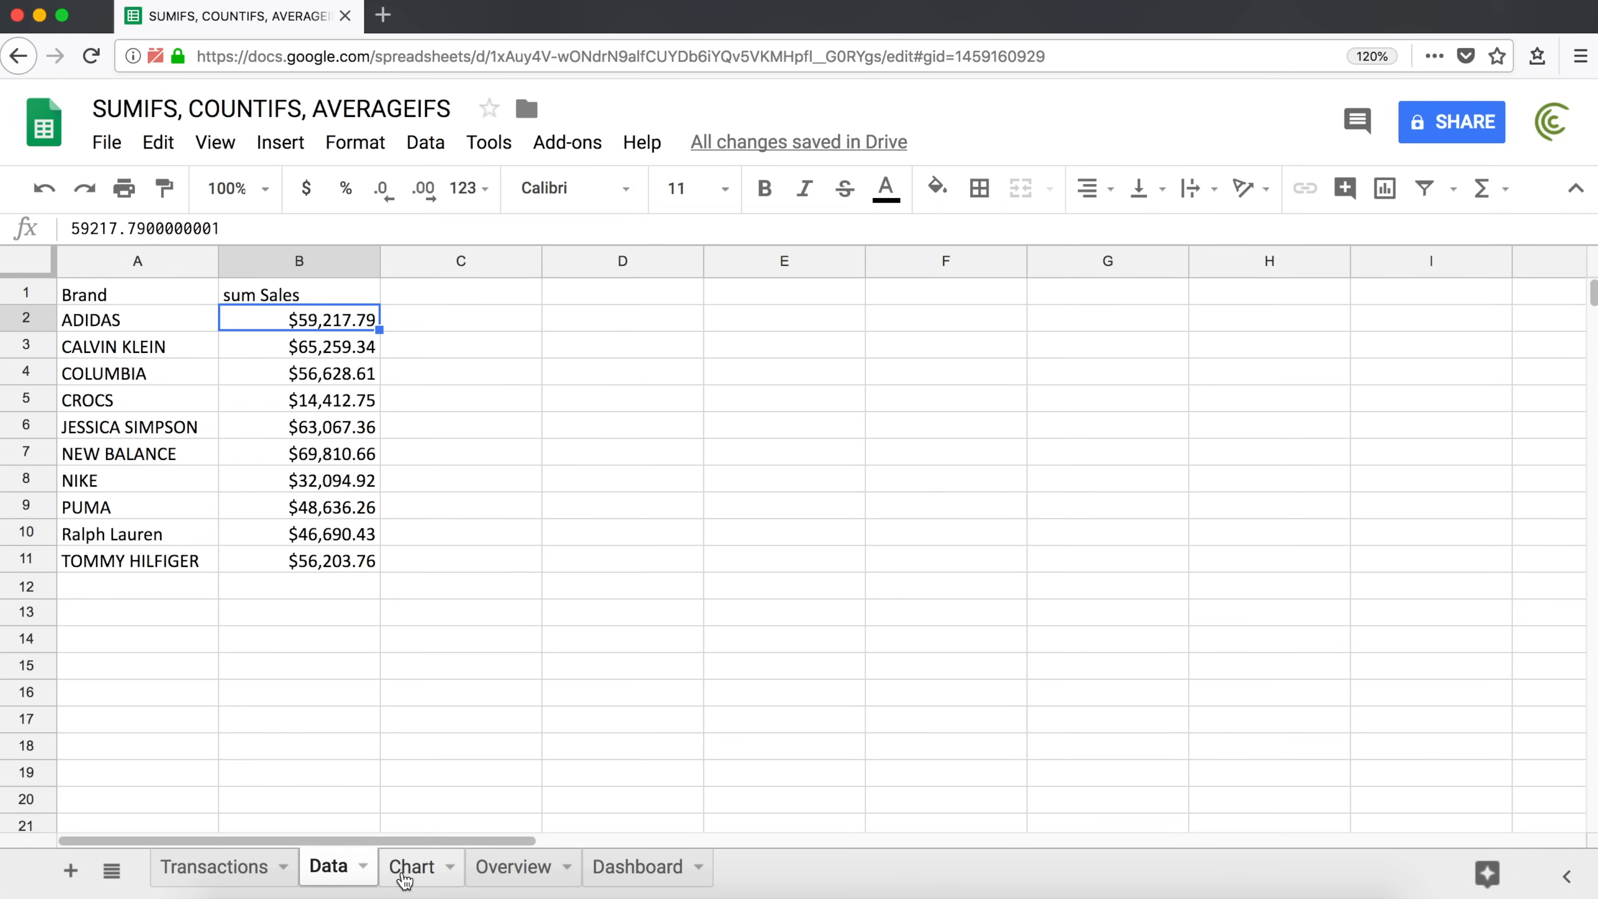
click(366, 291)
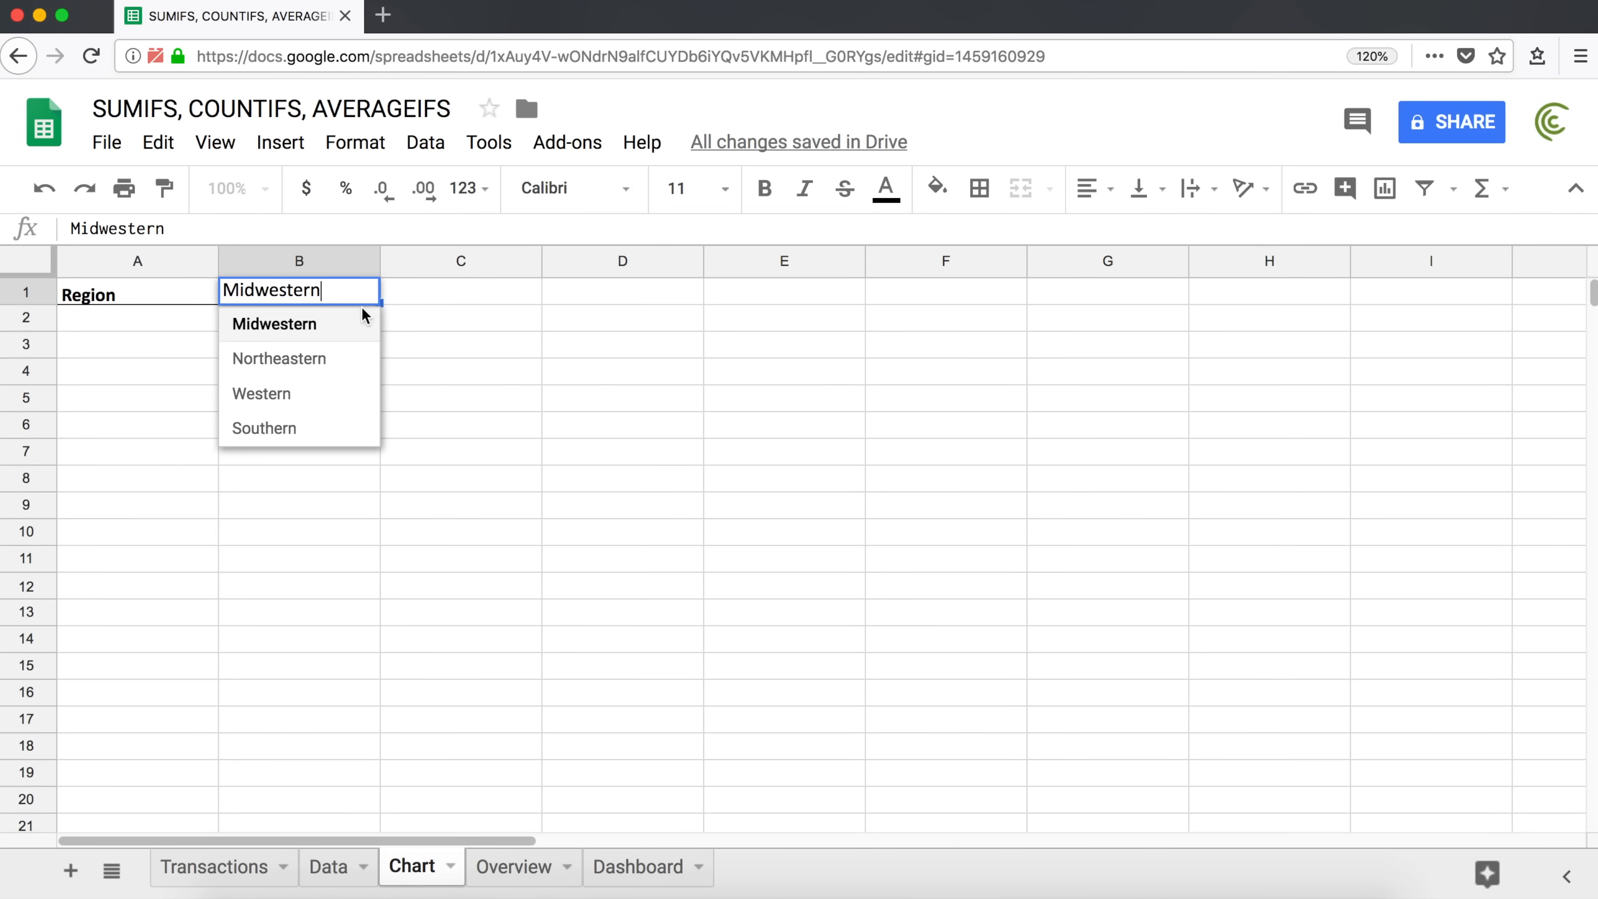
click(311, 400)
click(327, 872)
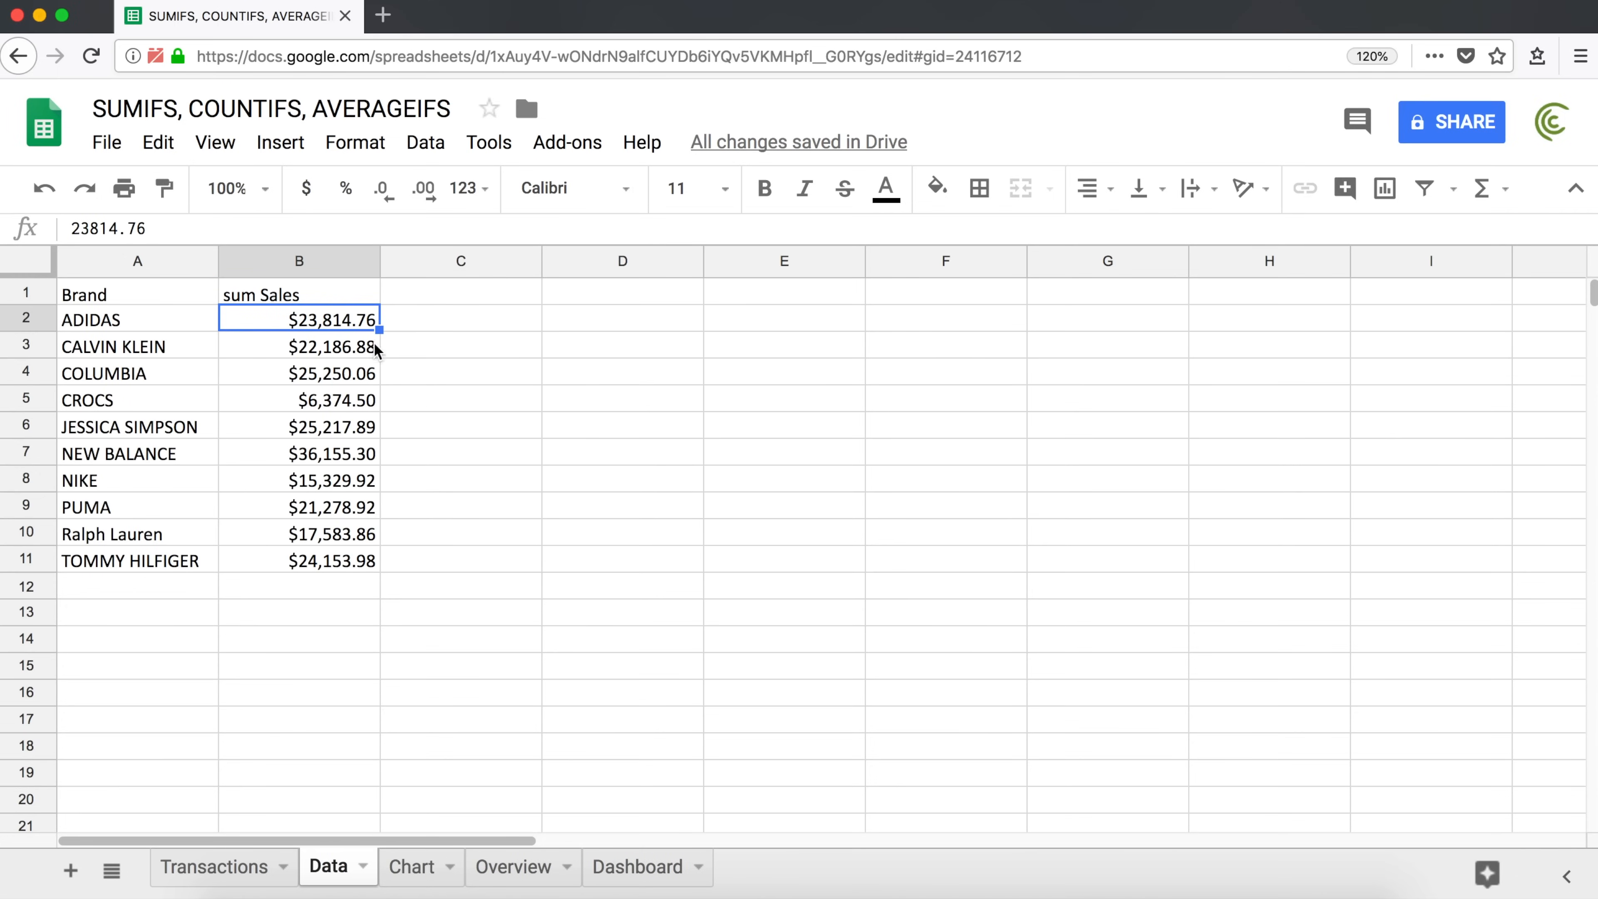
click(423, 871)
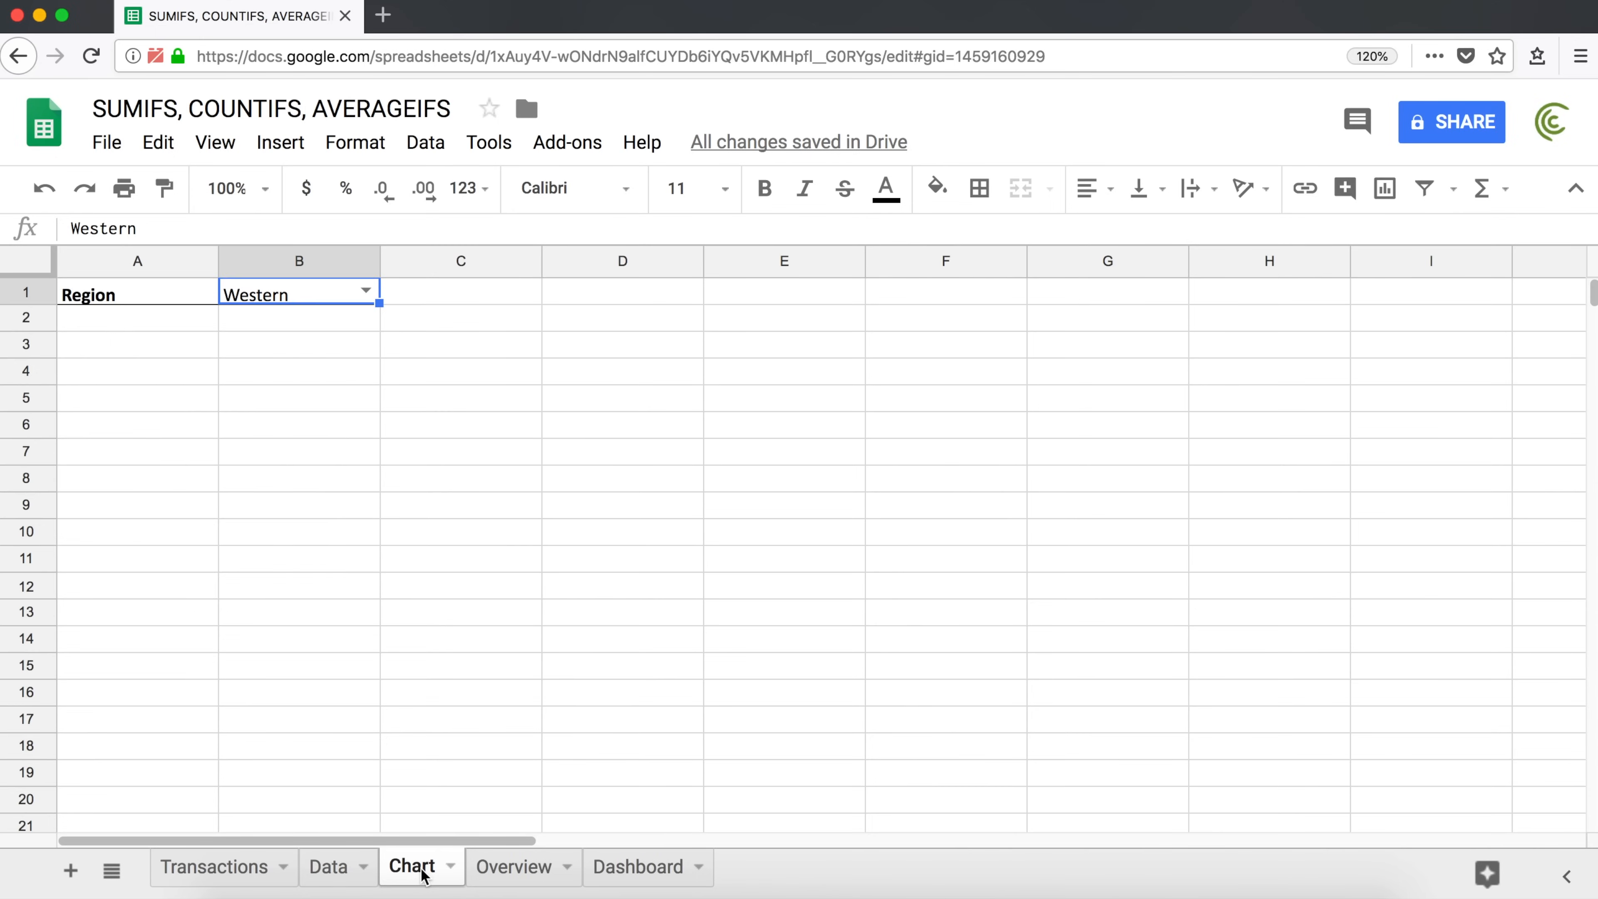
click(365, 290)
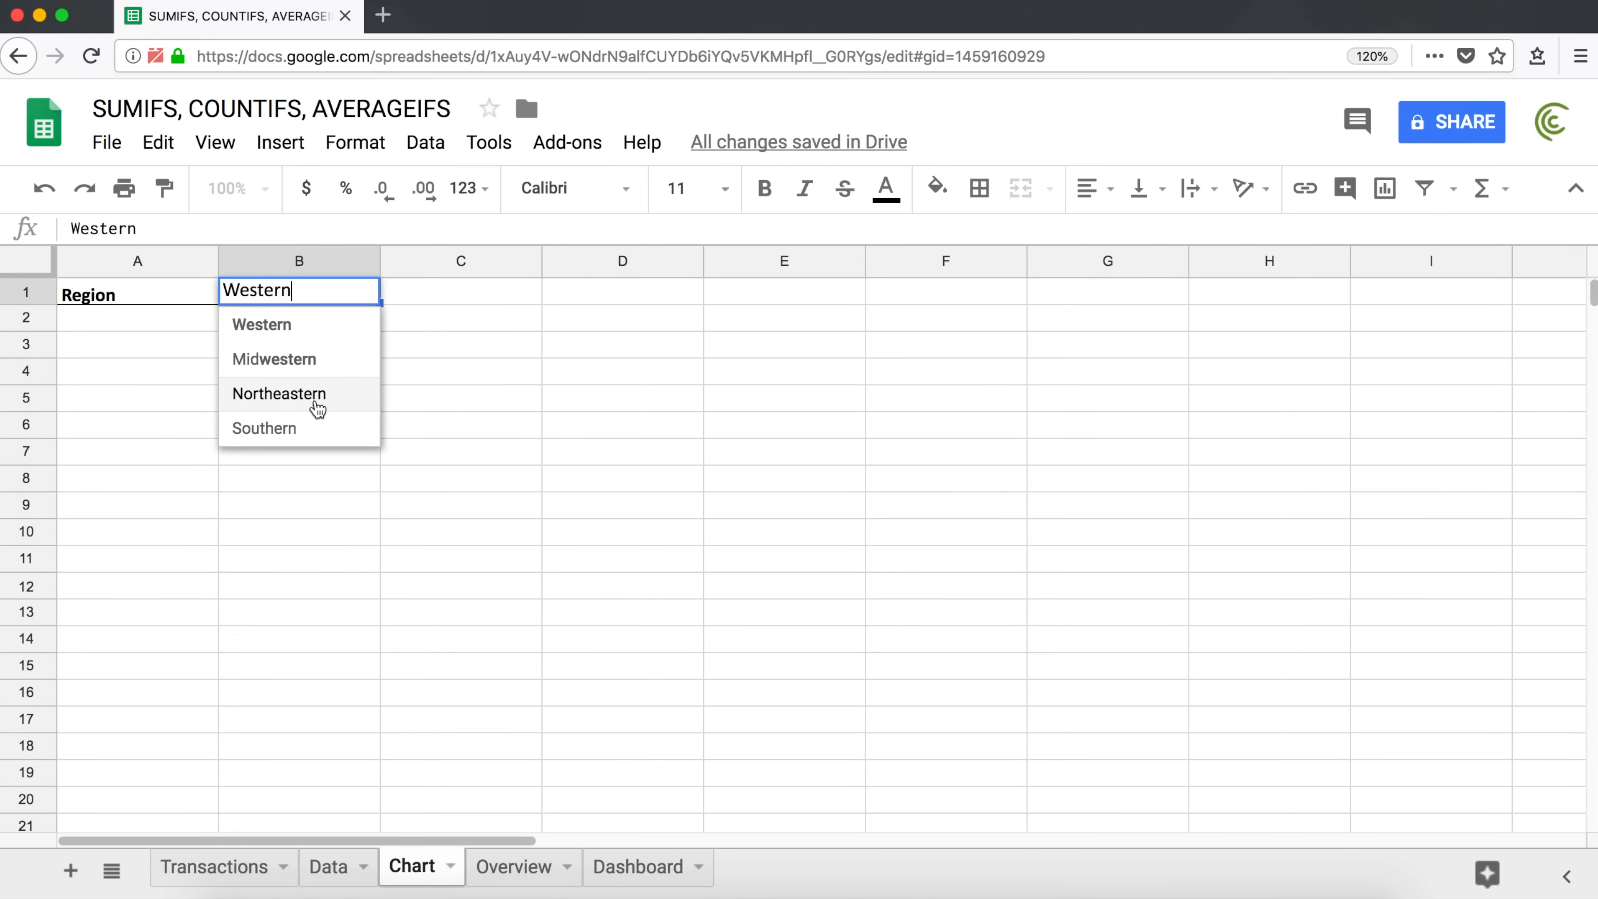
click(141, 368)
Insert a chart from range A1:B11 of the Data sheet and make it a pie chart.
click(327, 872)
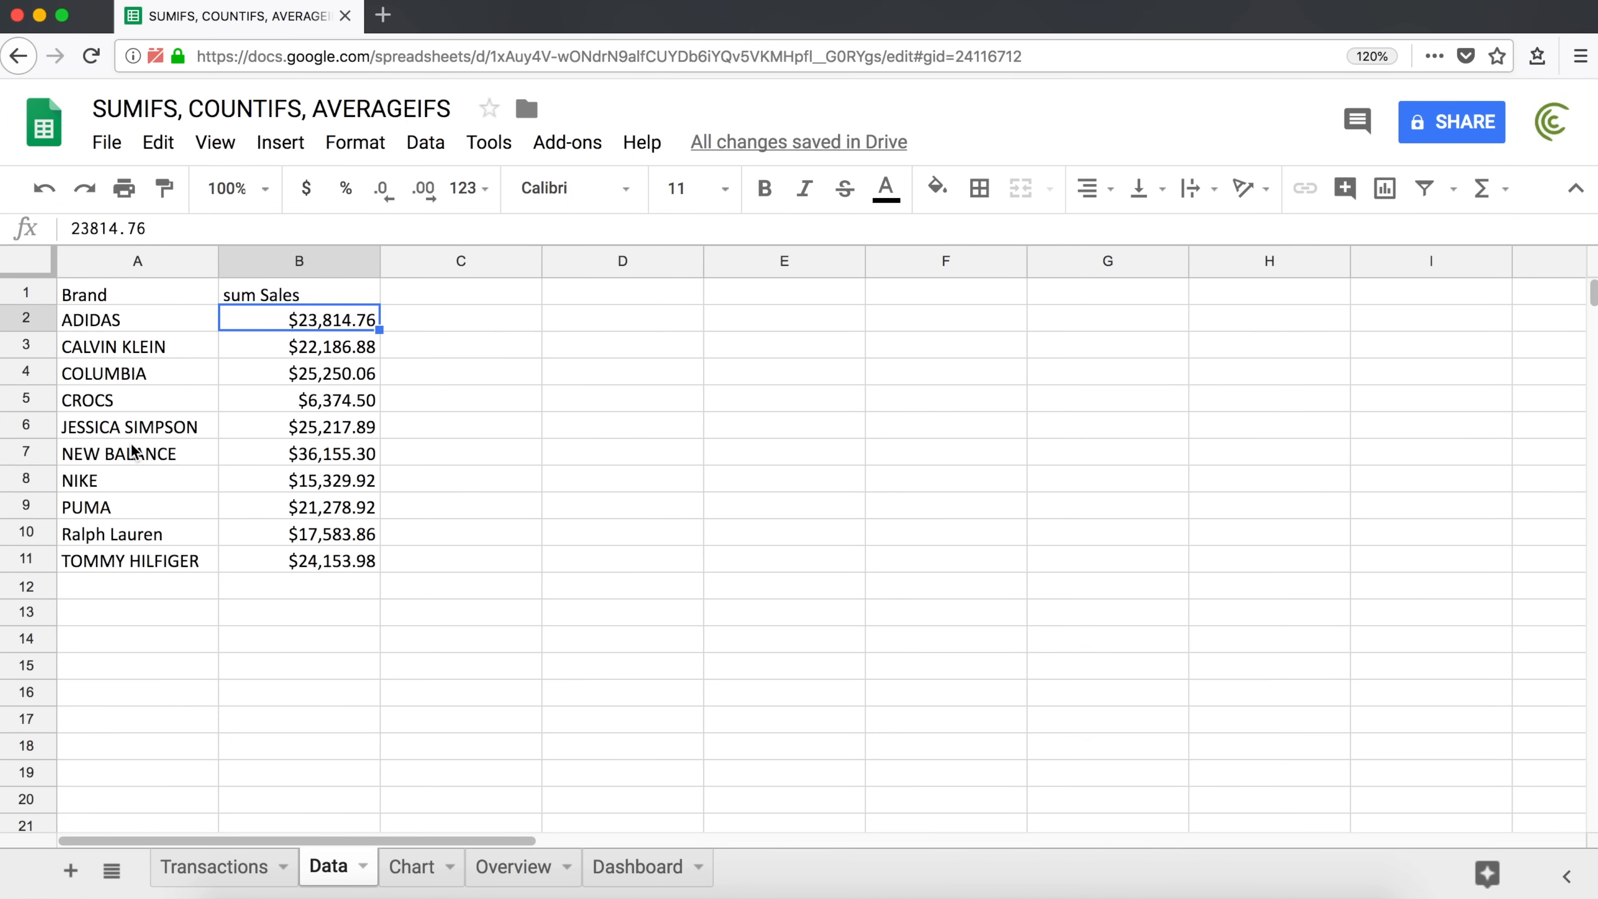
click(124, 294)
drag(123, 293, 292, 557)
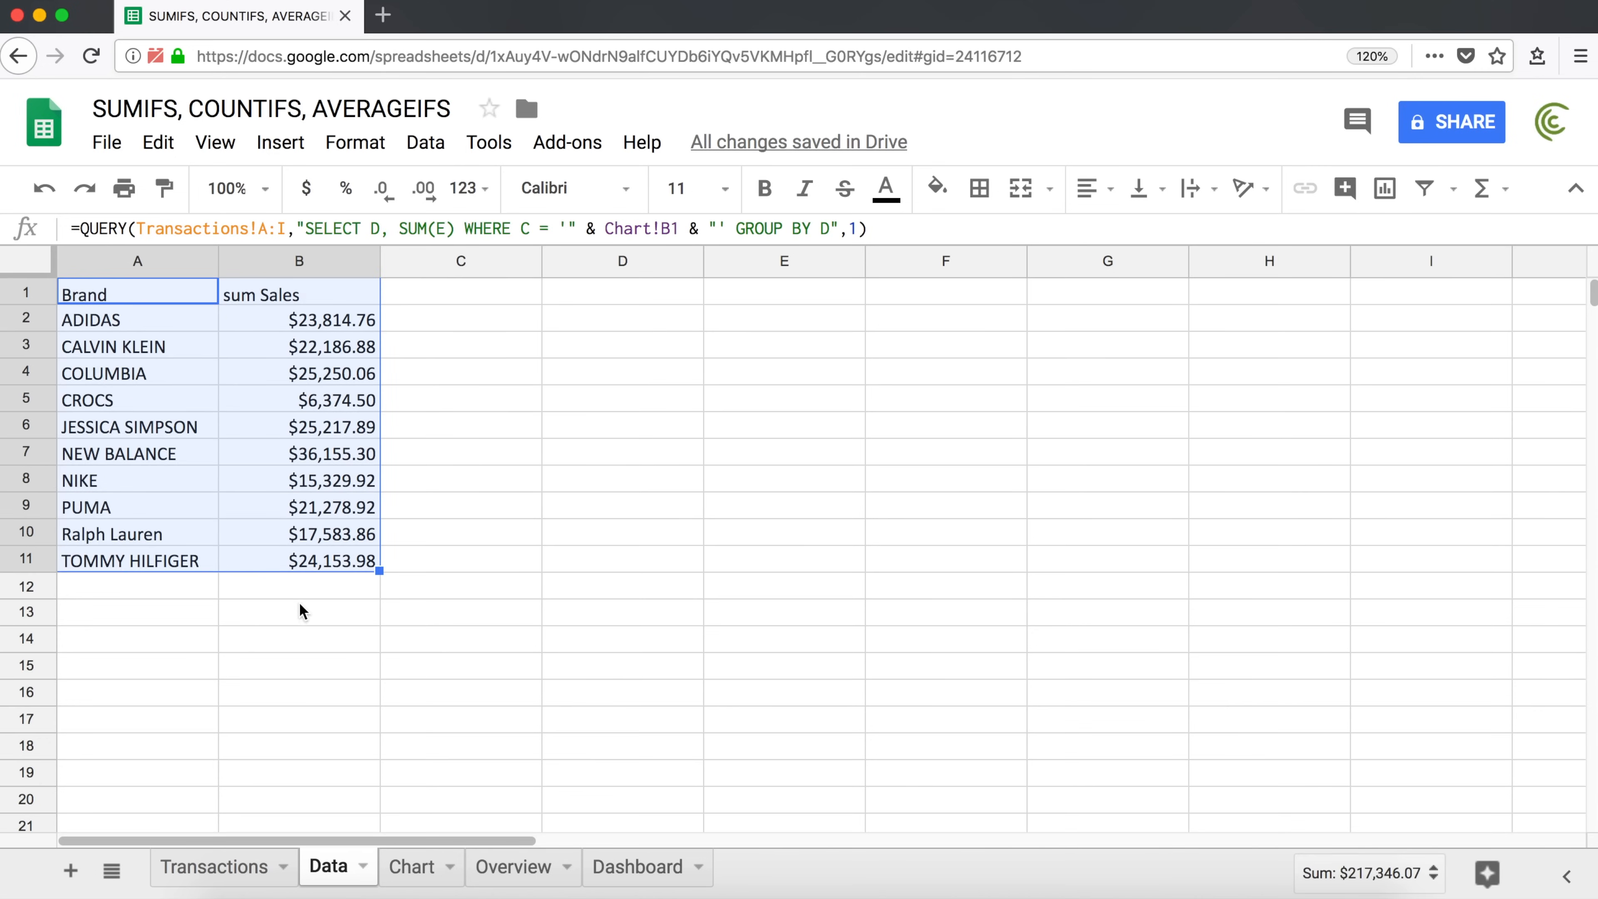
click(278, 142)
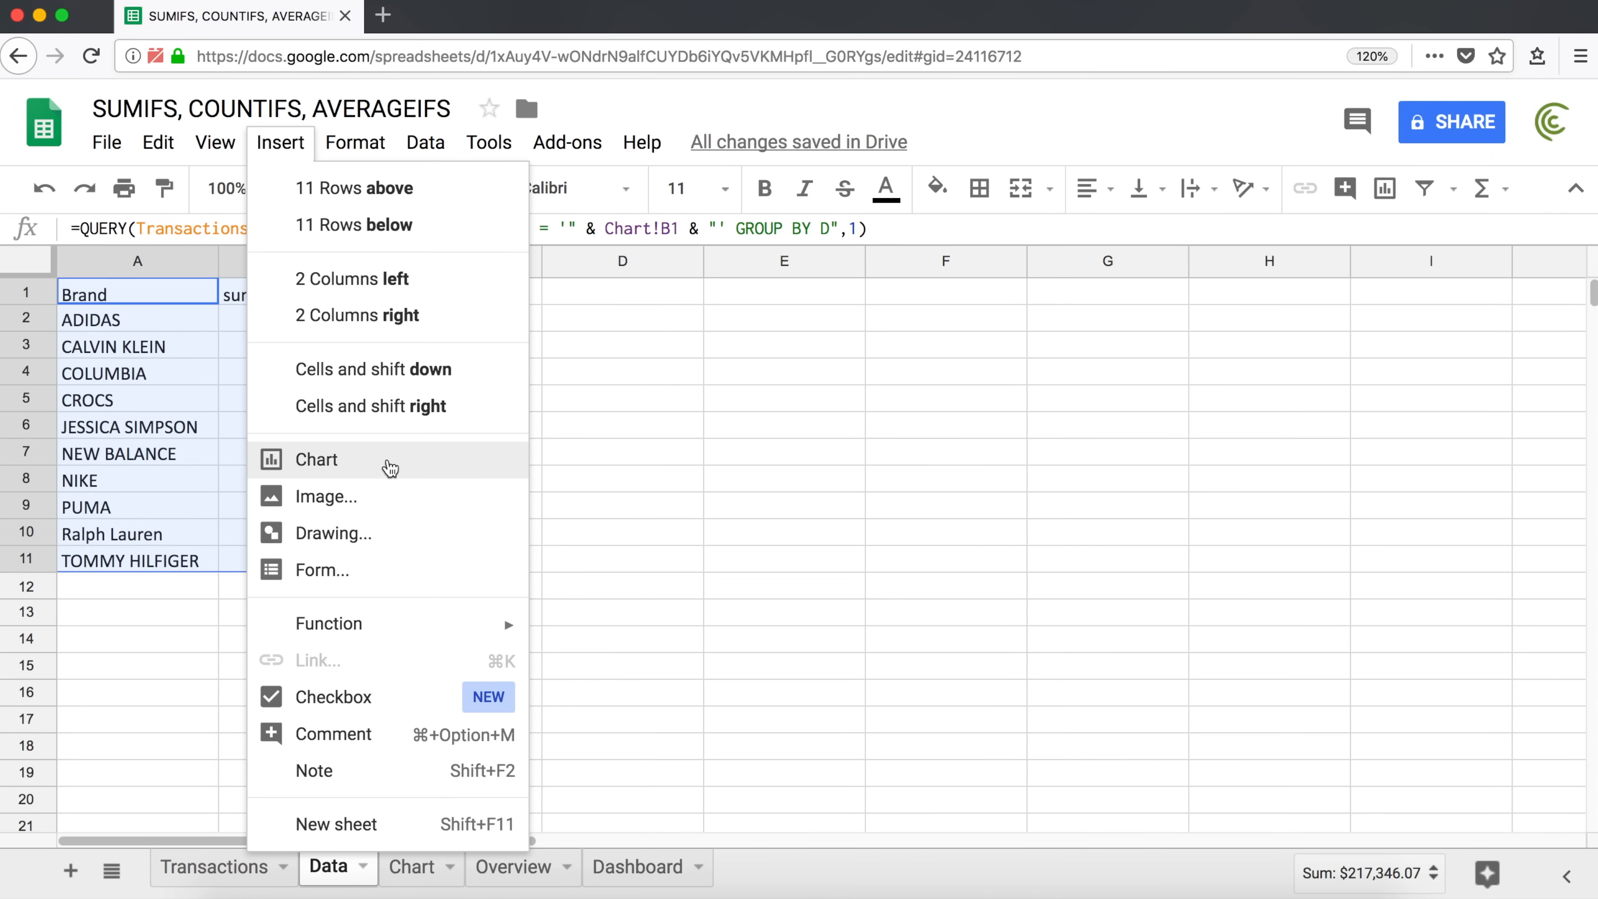
click(367, 465)
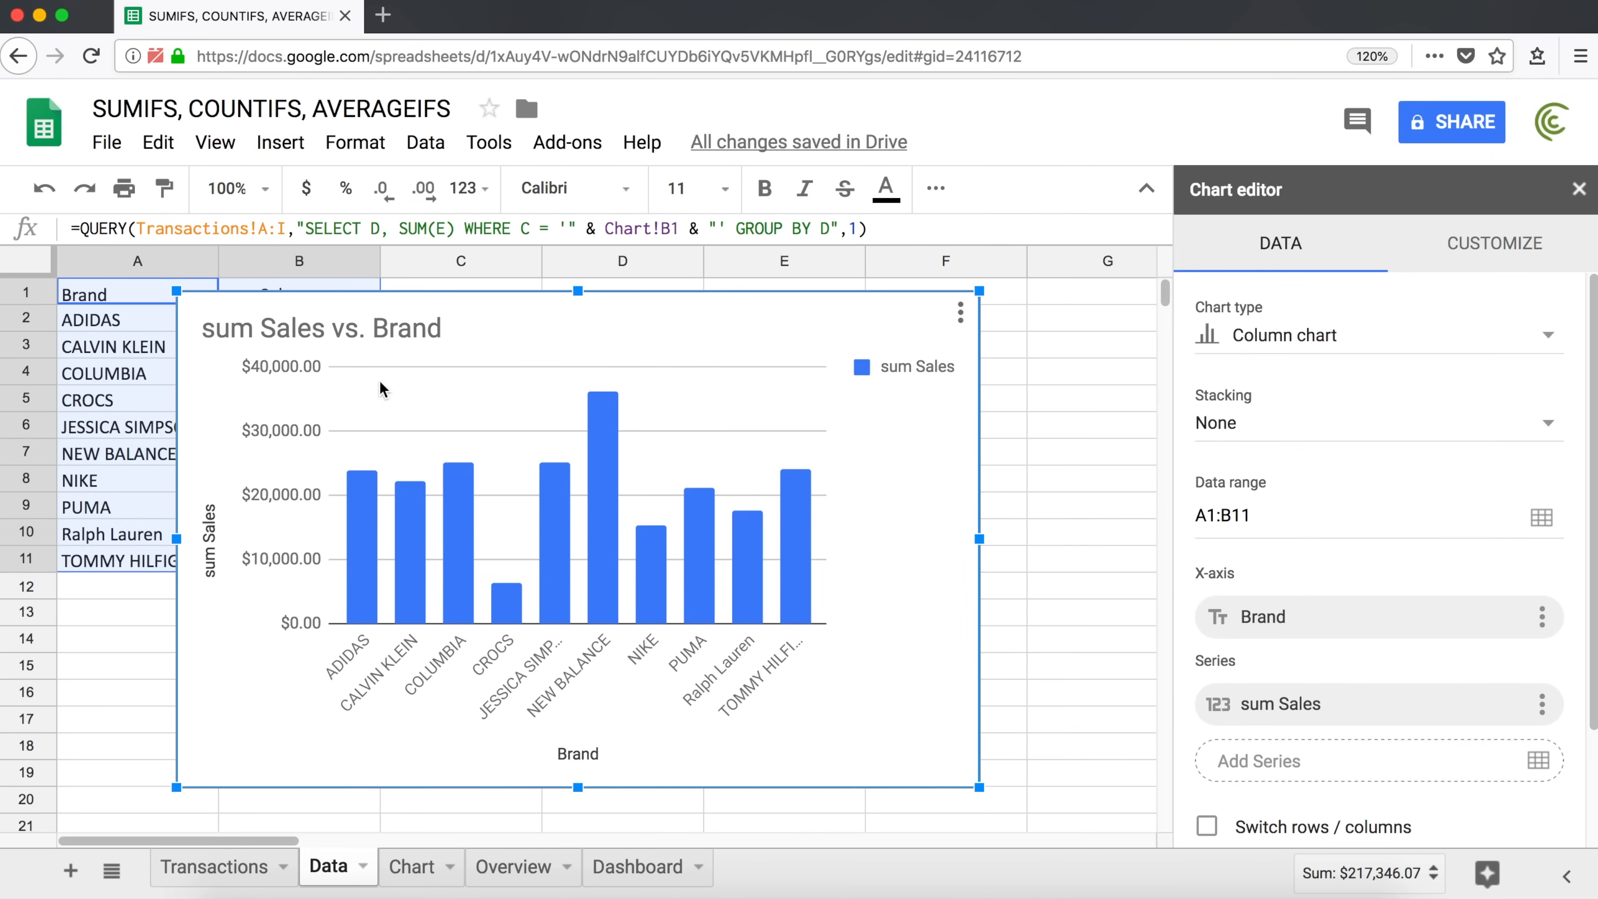
click(1336, 336)
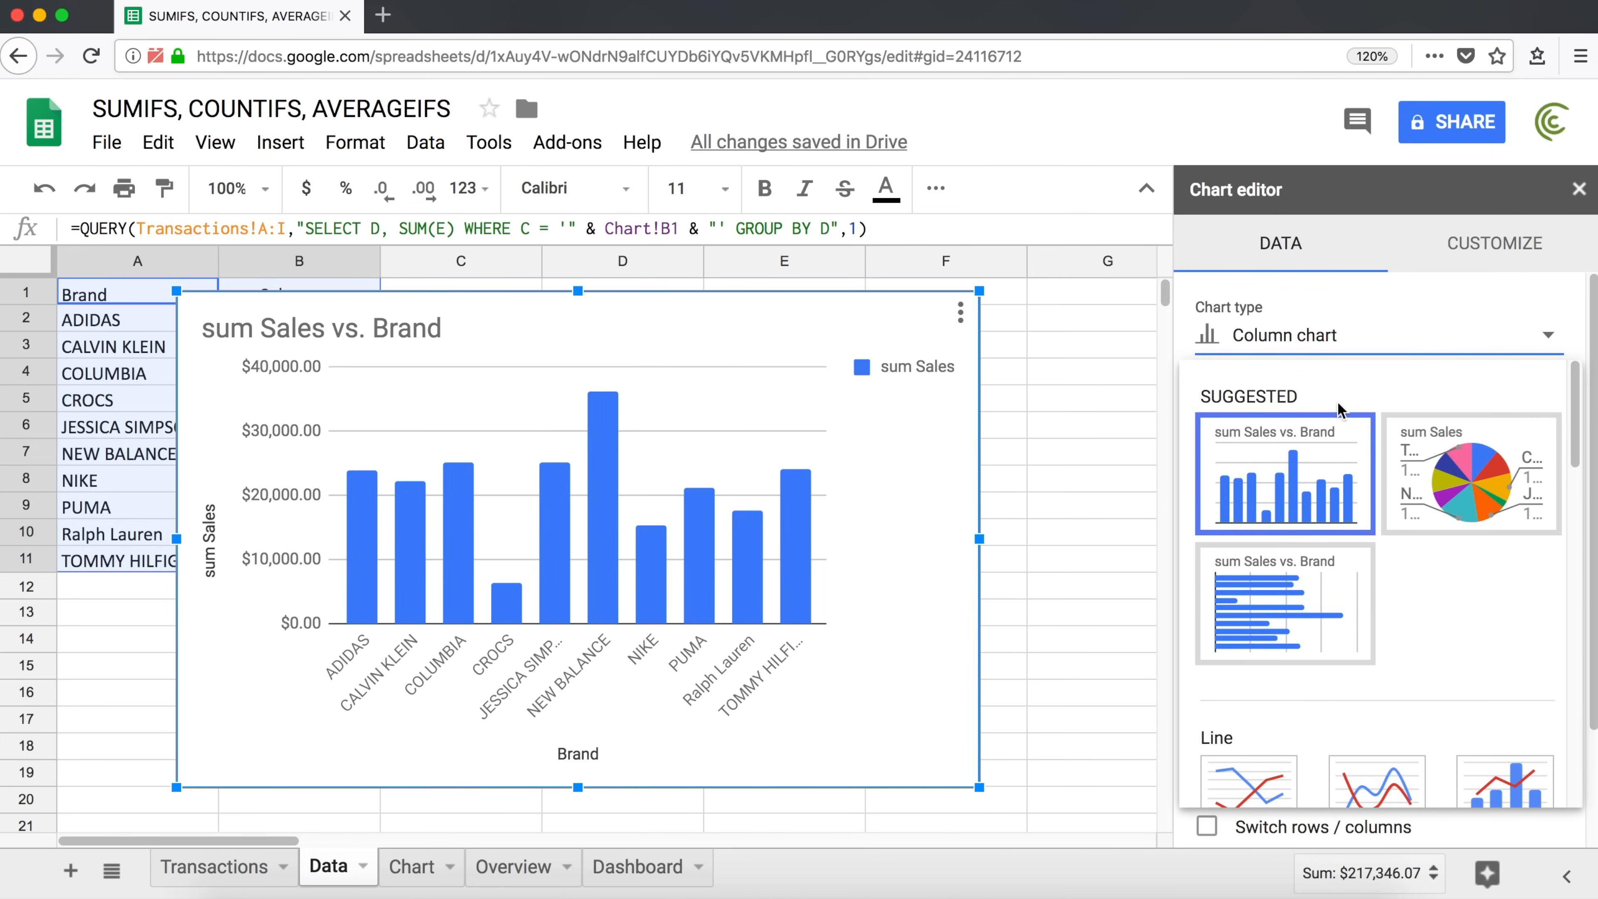
scroll(1378, 617, down, 10)
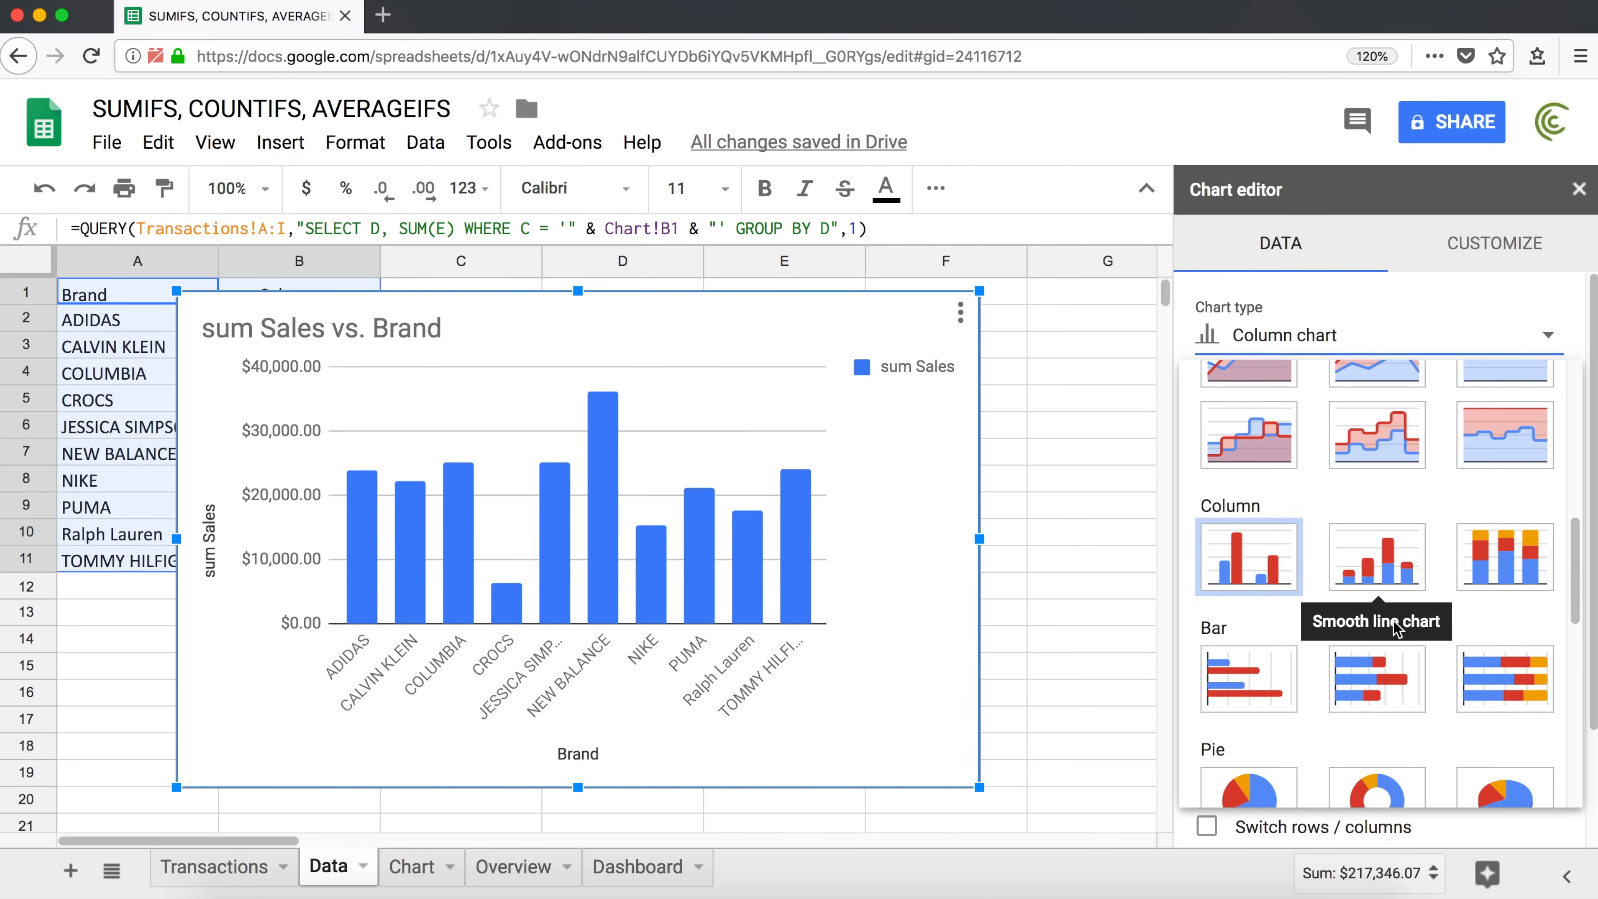
click(1238, 785)
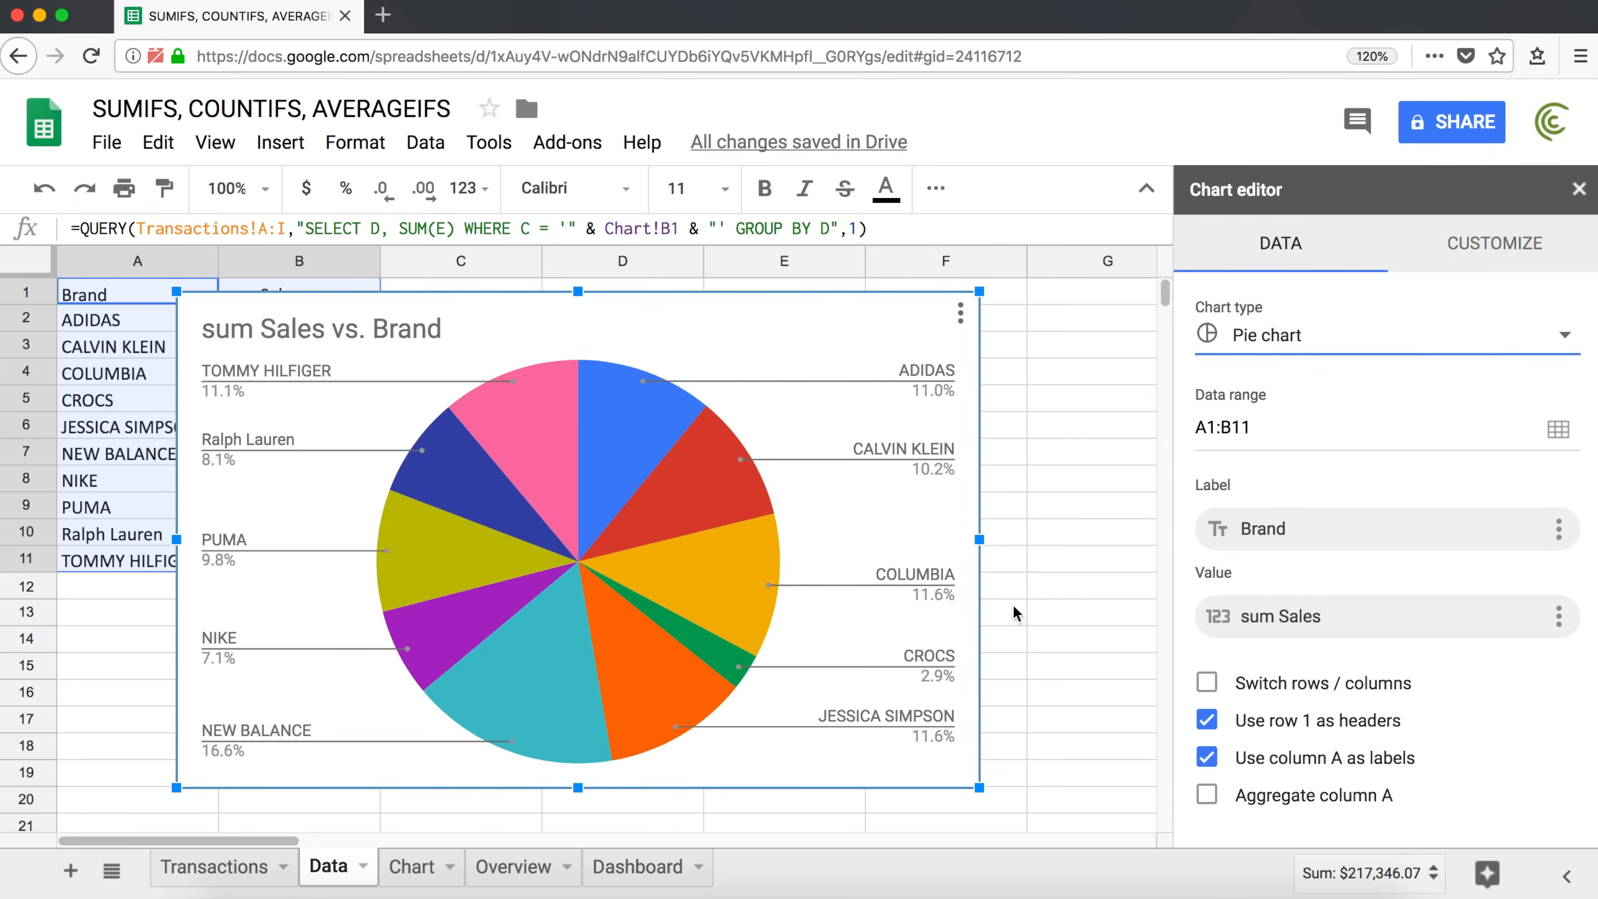
Title the pie chart Sales by Brand and shift it slightly so the brand names in column A are uncovered.
mouse_move(725, 560)
click(326, 339)
click(326, 338)
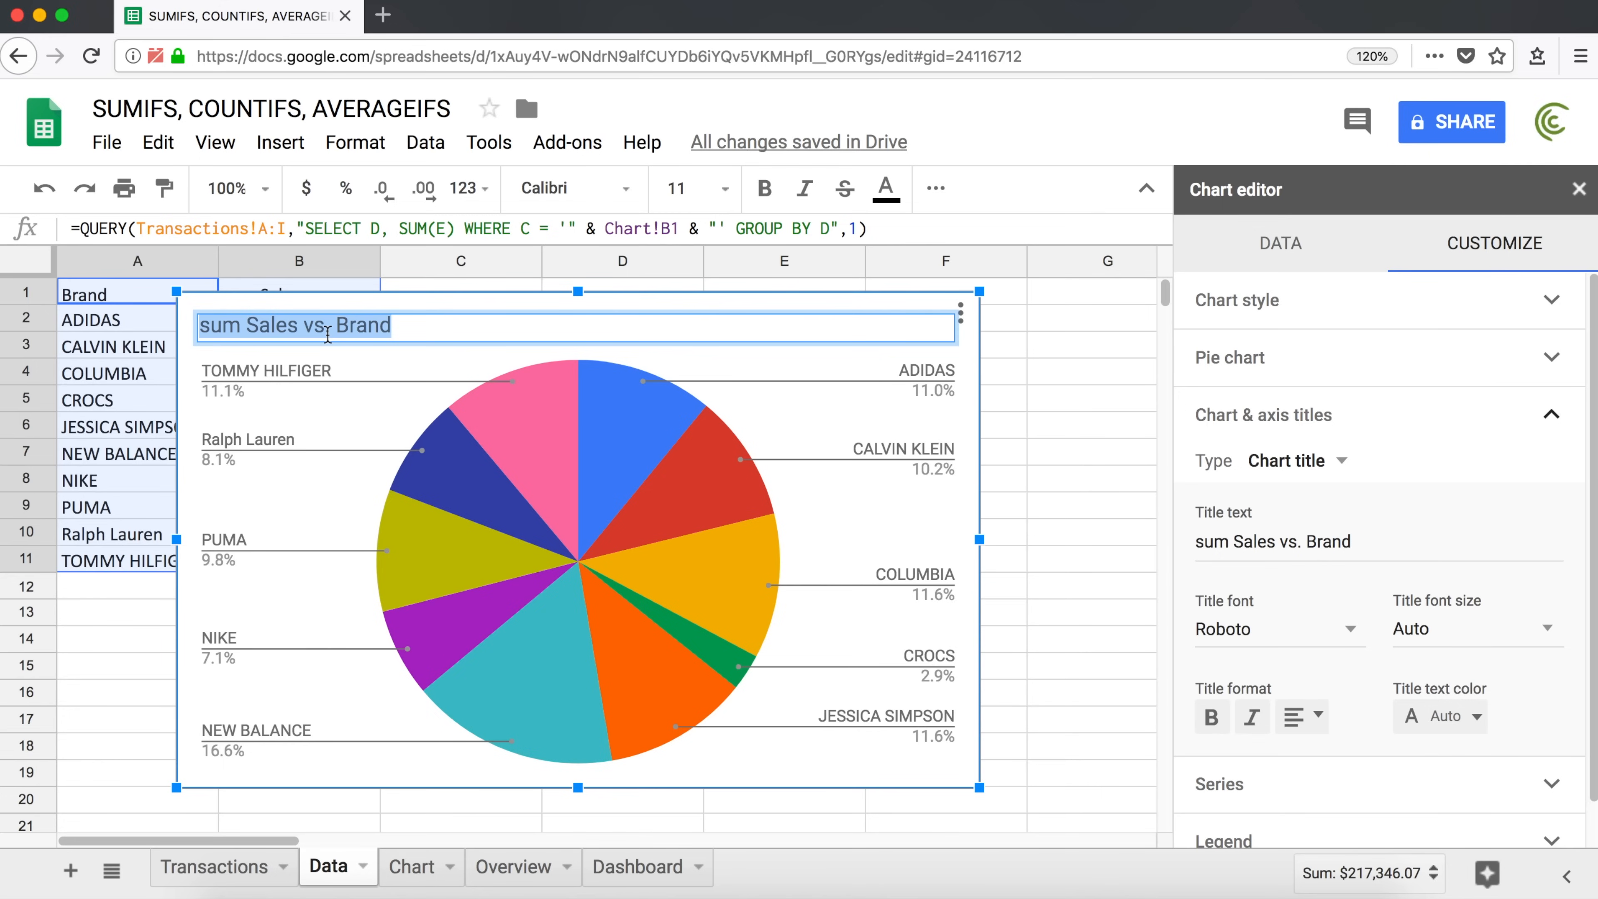
text(Sales by )
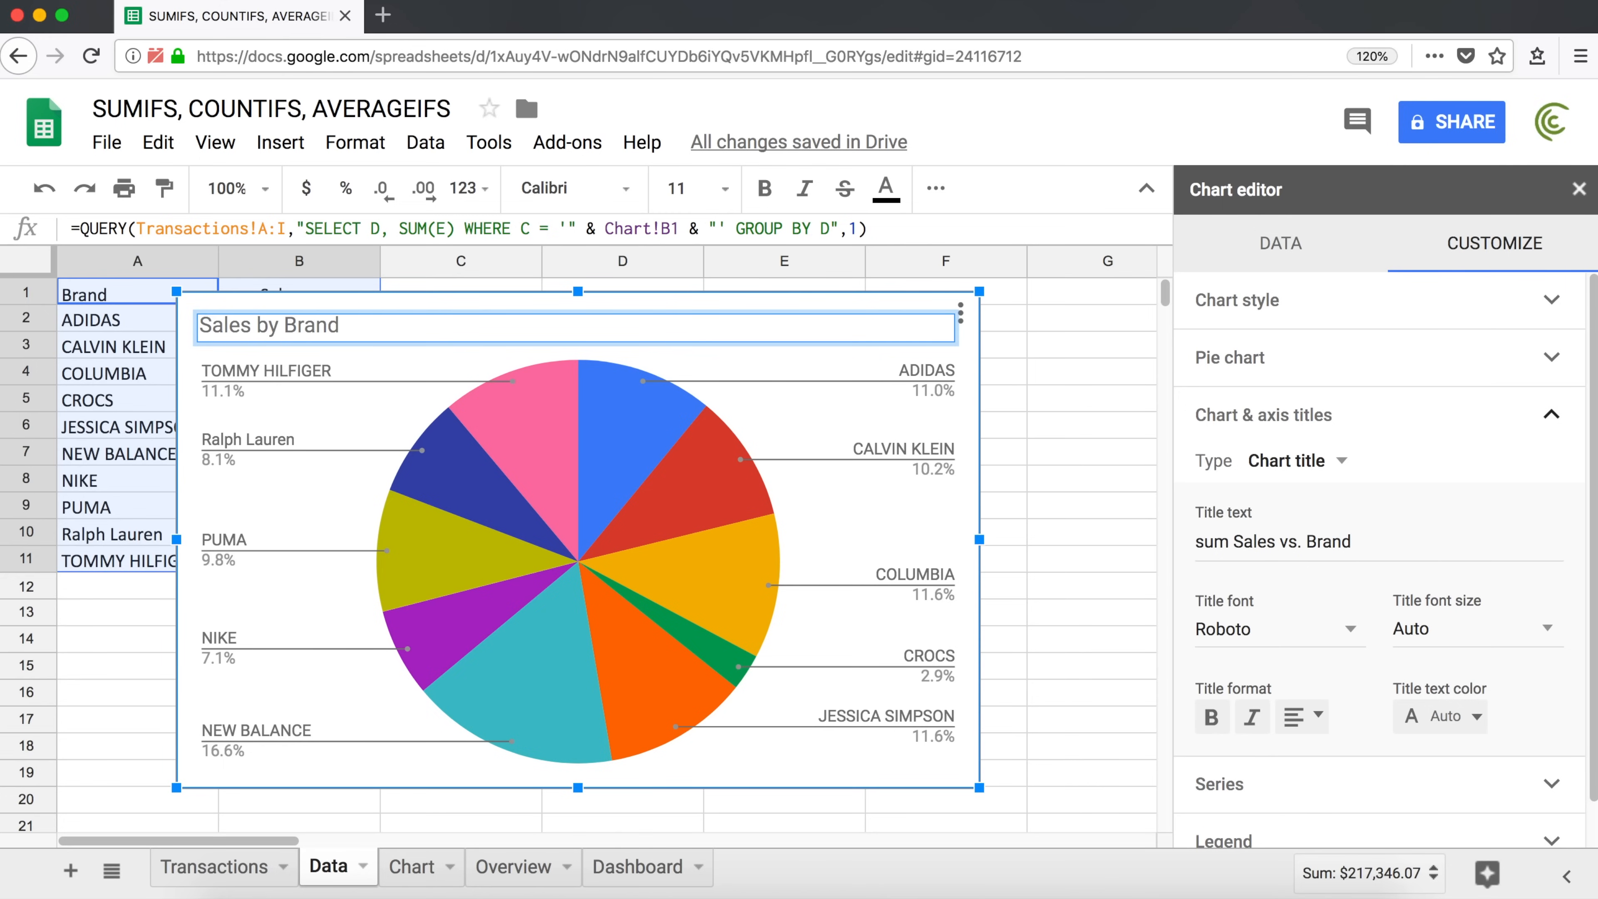
text(Brand)
key(Return)
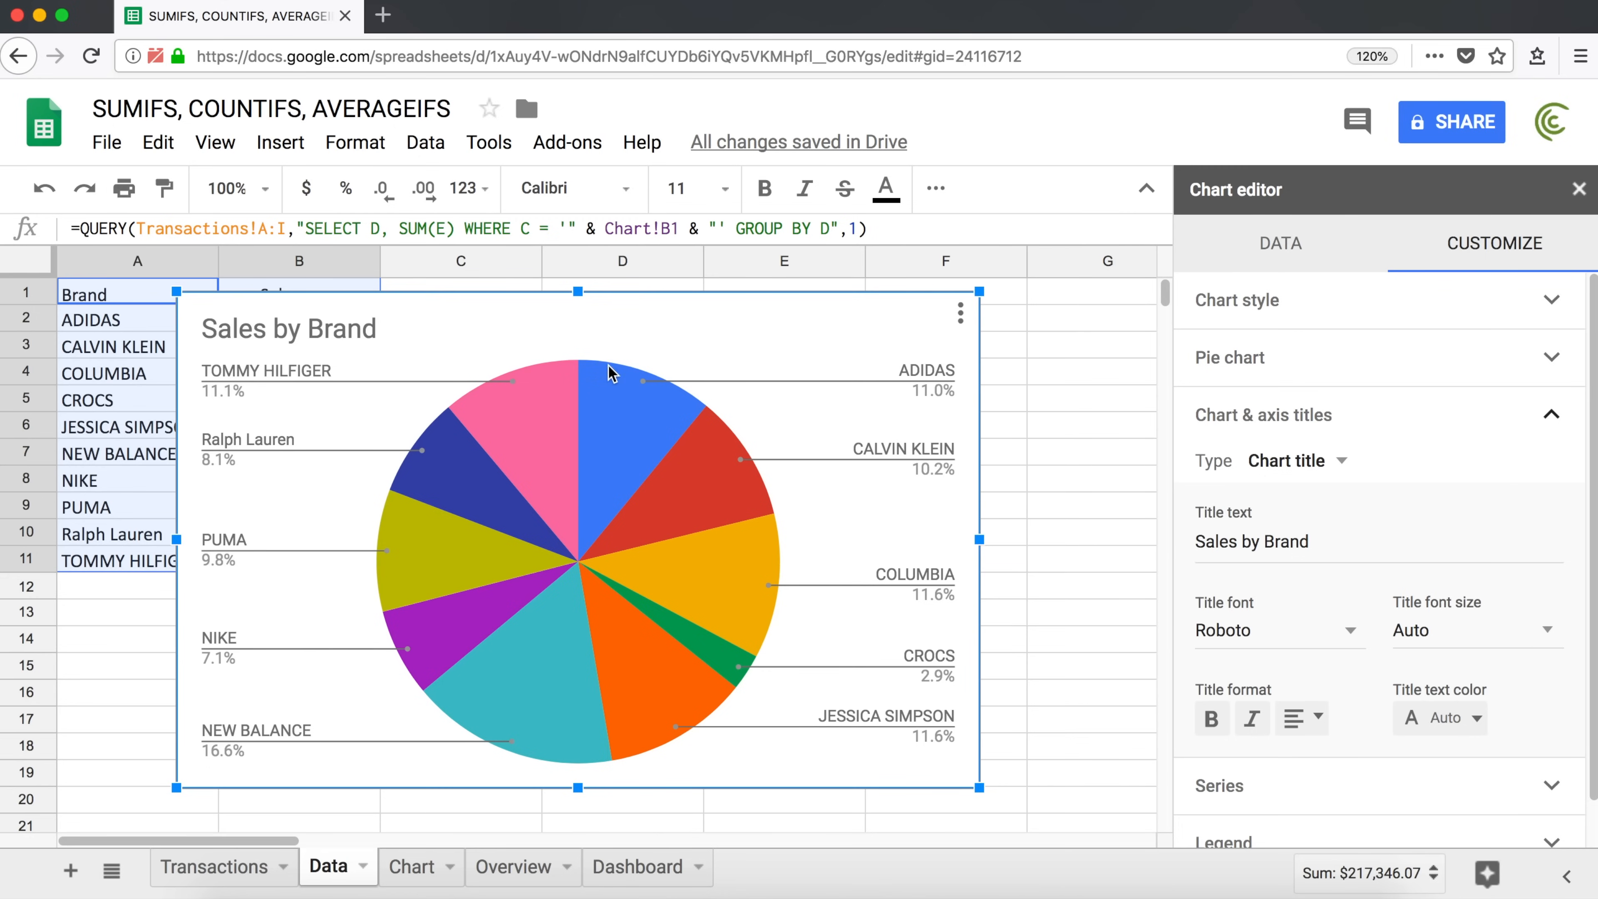
click(438, 309)
drag(437, 308, 466, 318)
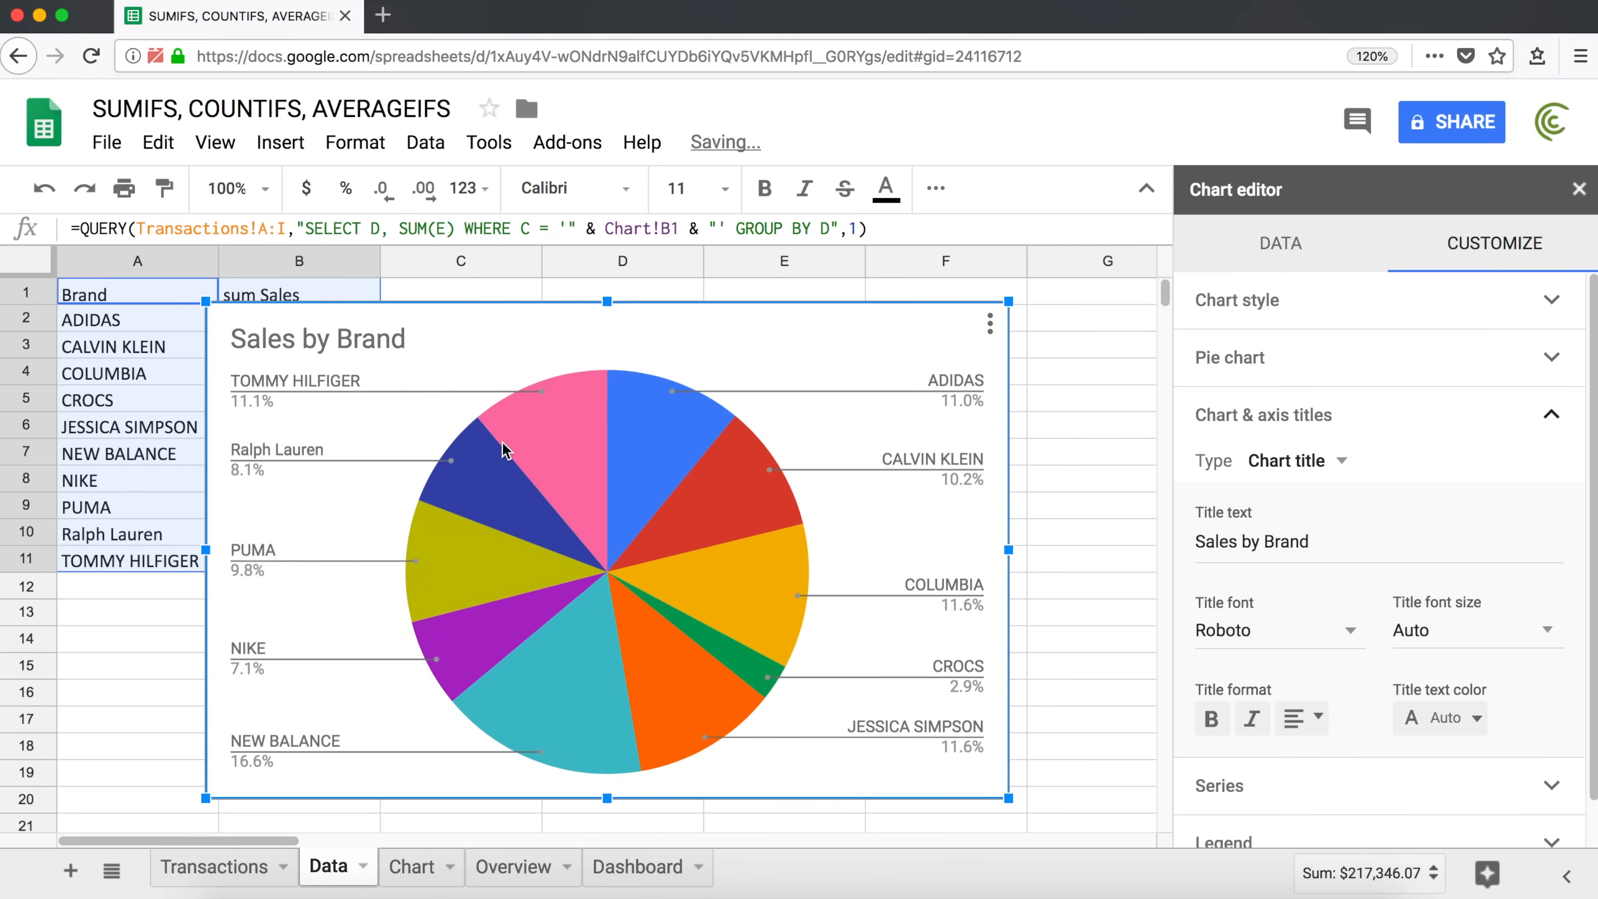
Cut the Sales by Brand pie chart from the Data sheet and paste it at cell A4 of the Chart sheet.
click(417, 874)
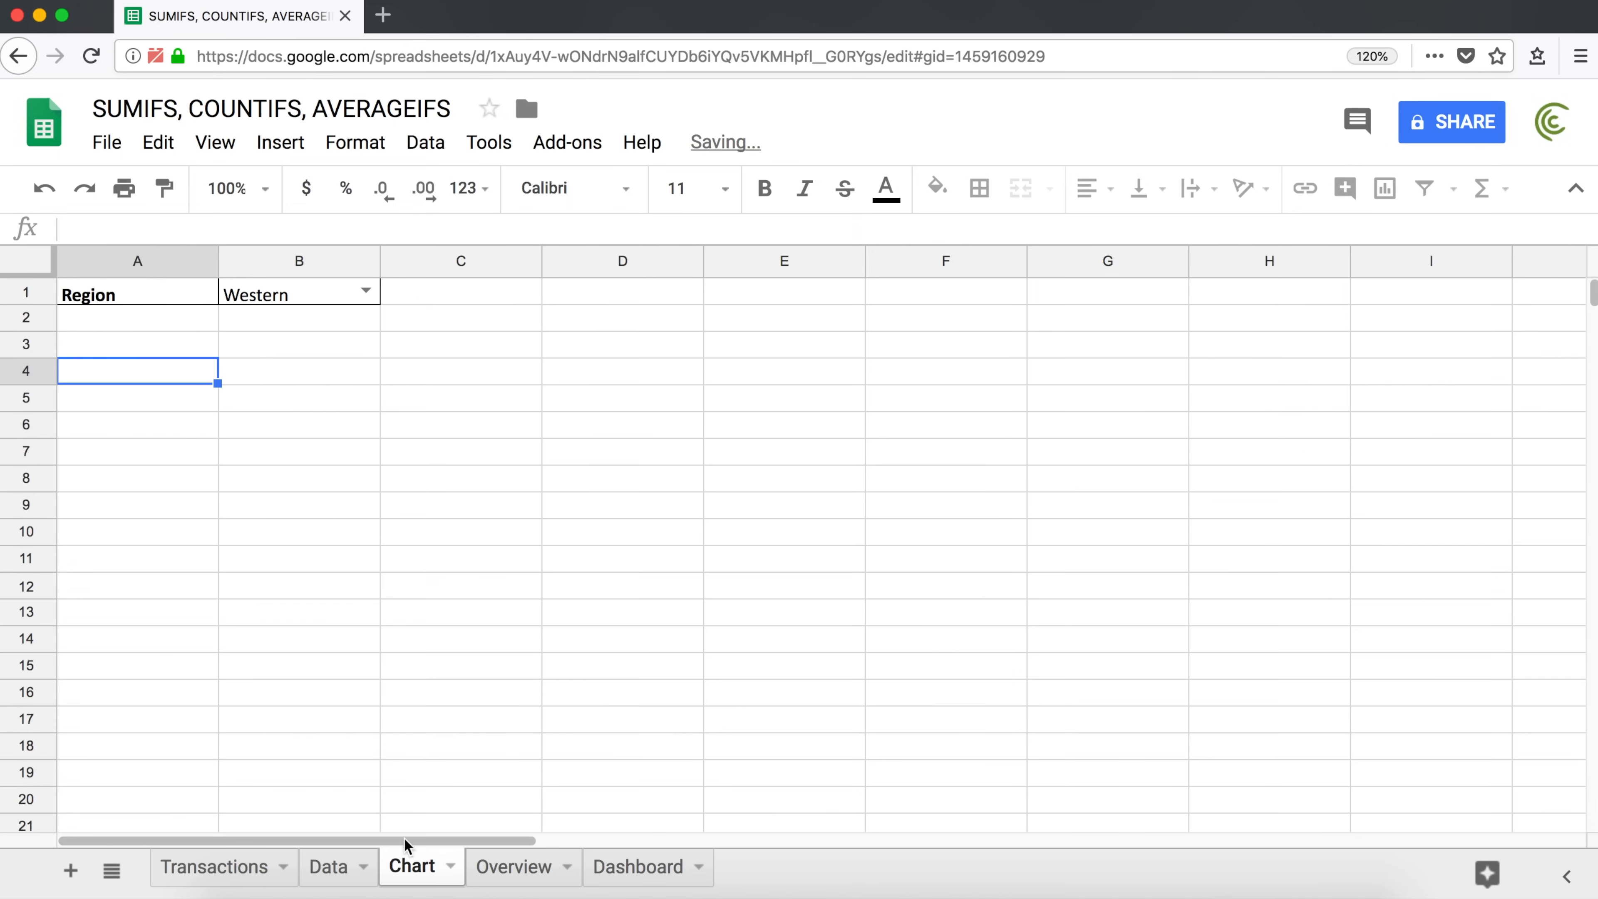
click(329, 868)
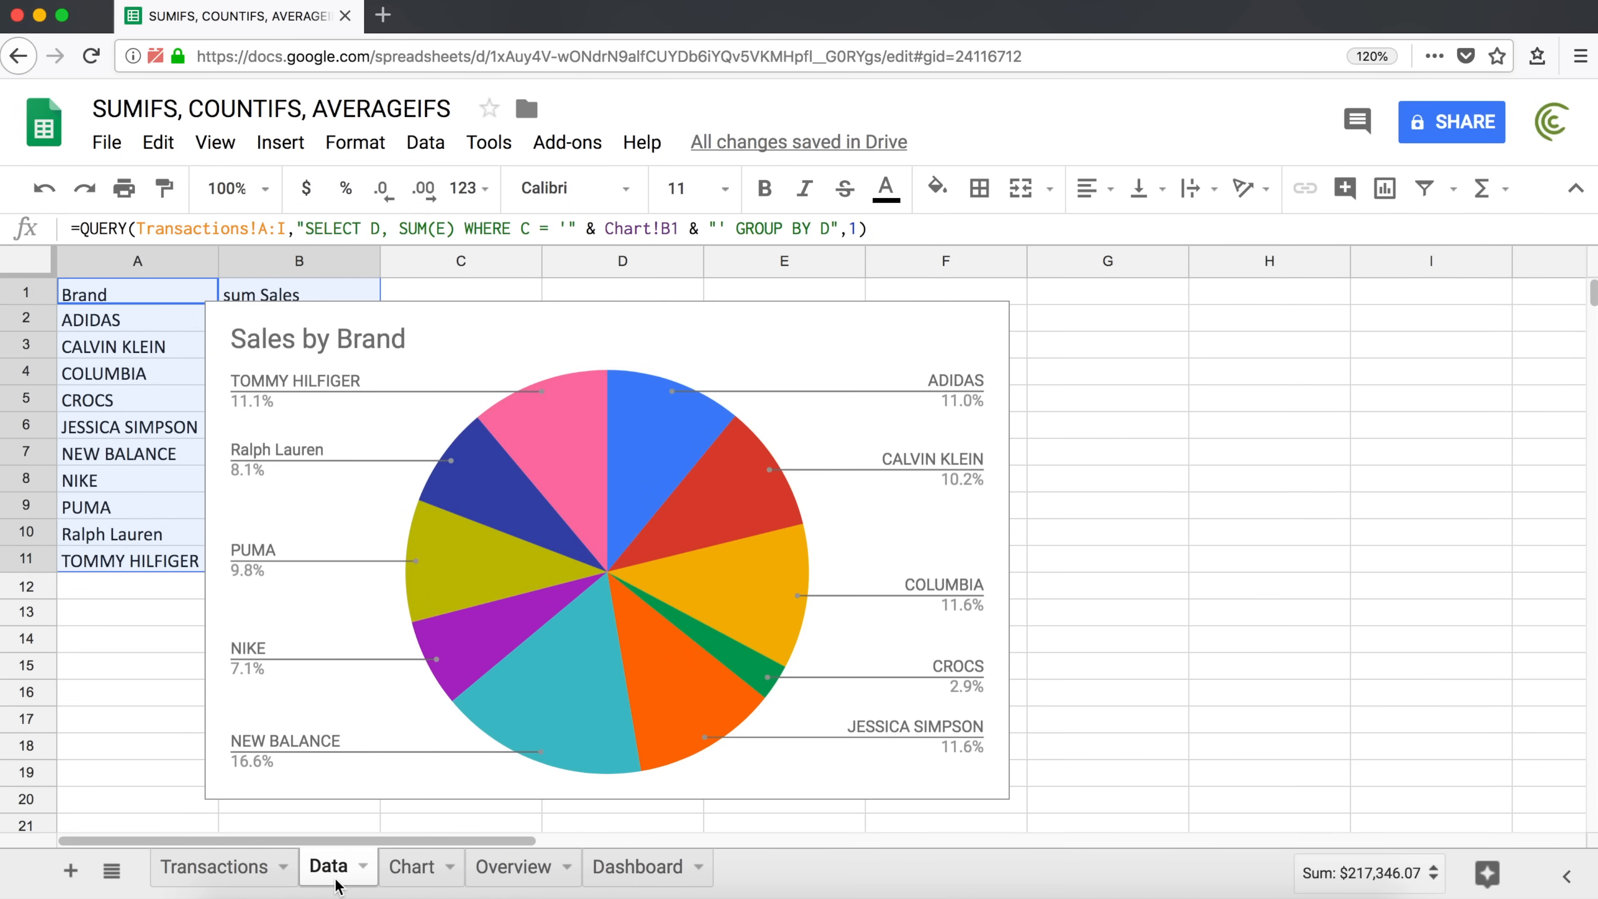
click(811, 338)
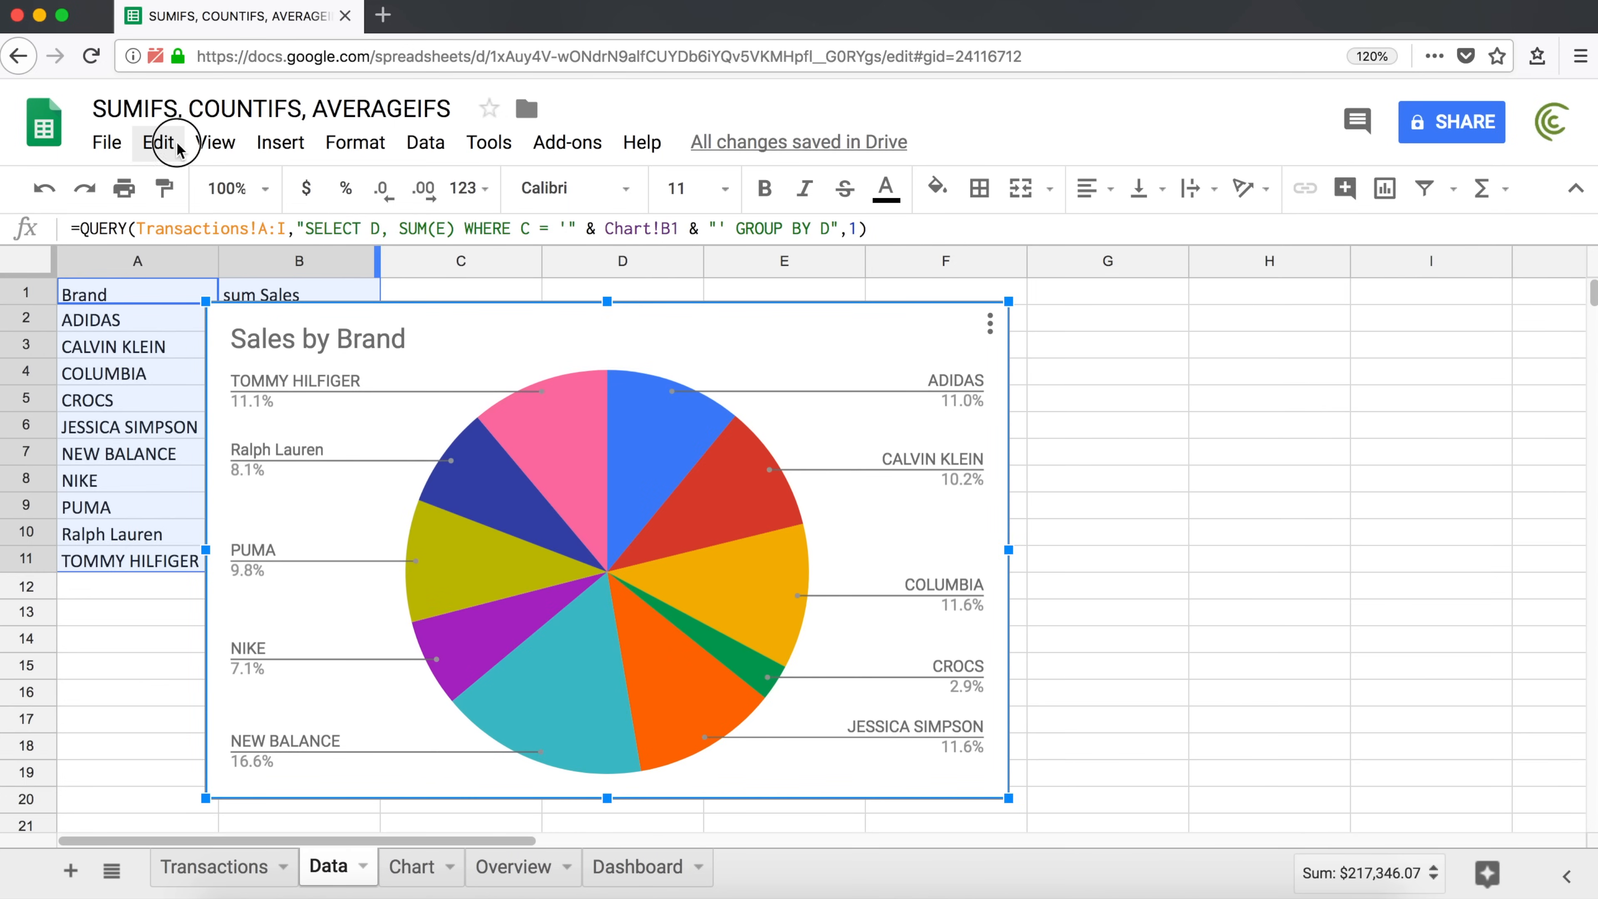
click(157, 142)
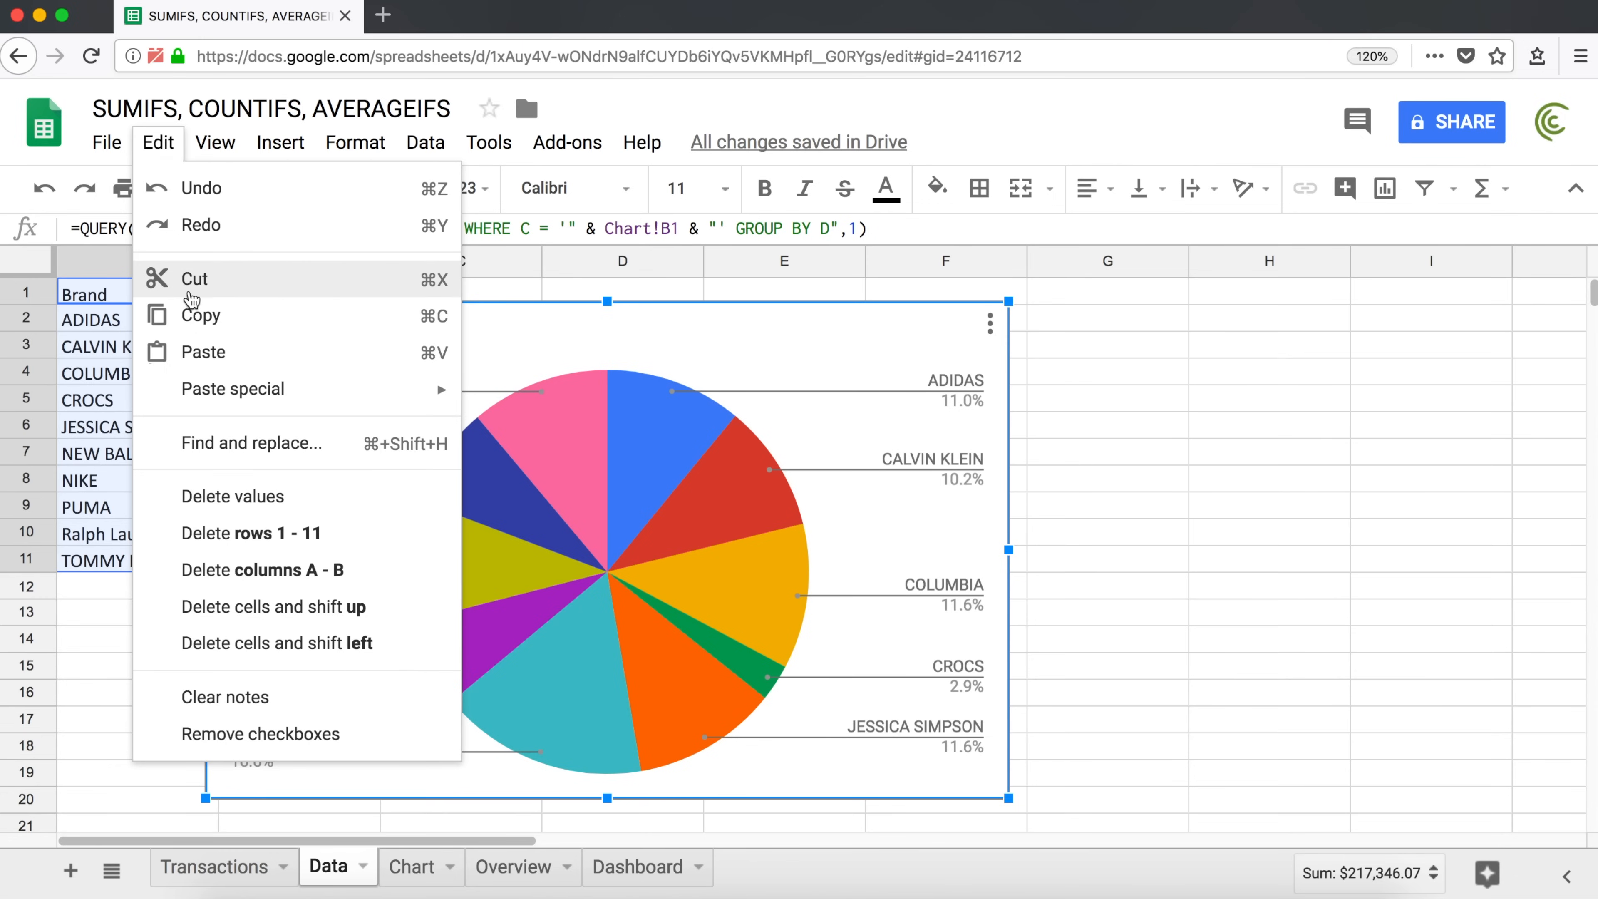
click(154, 146)
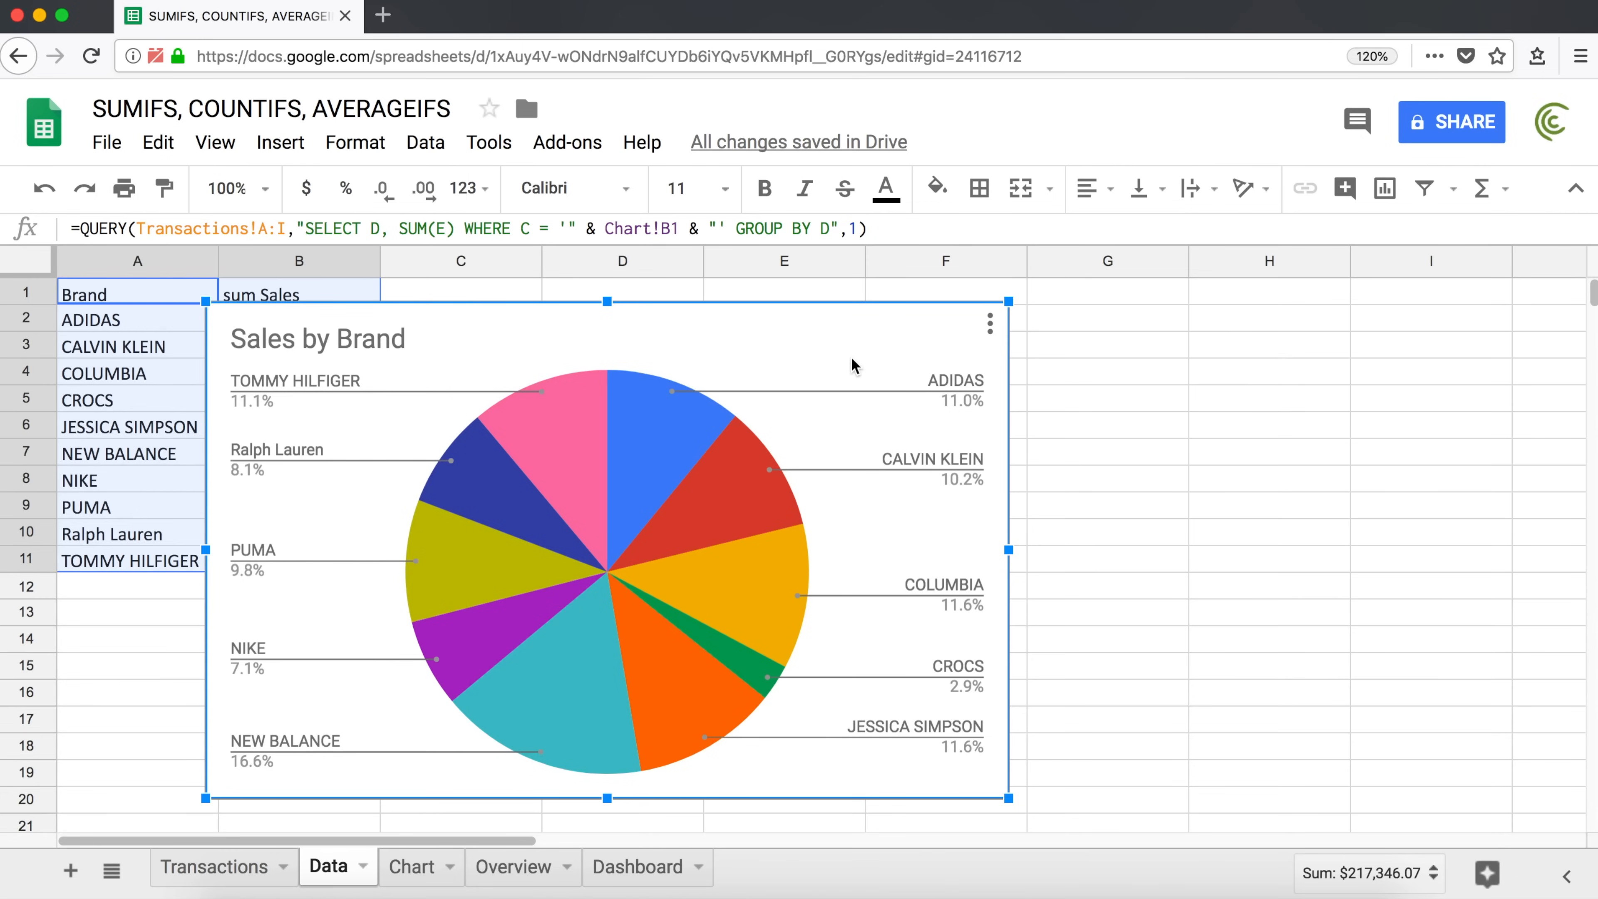
key(Delete)
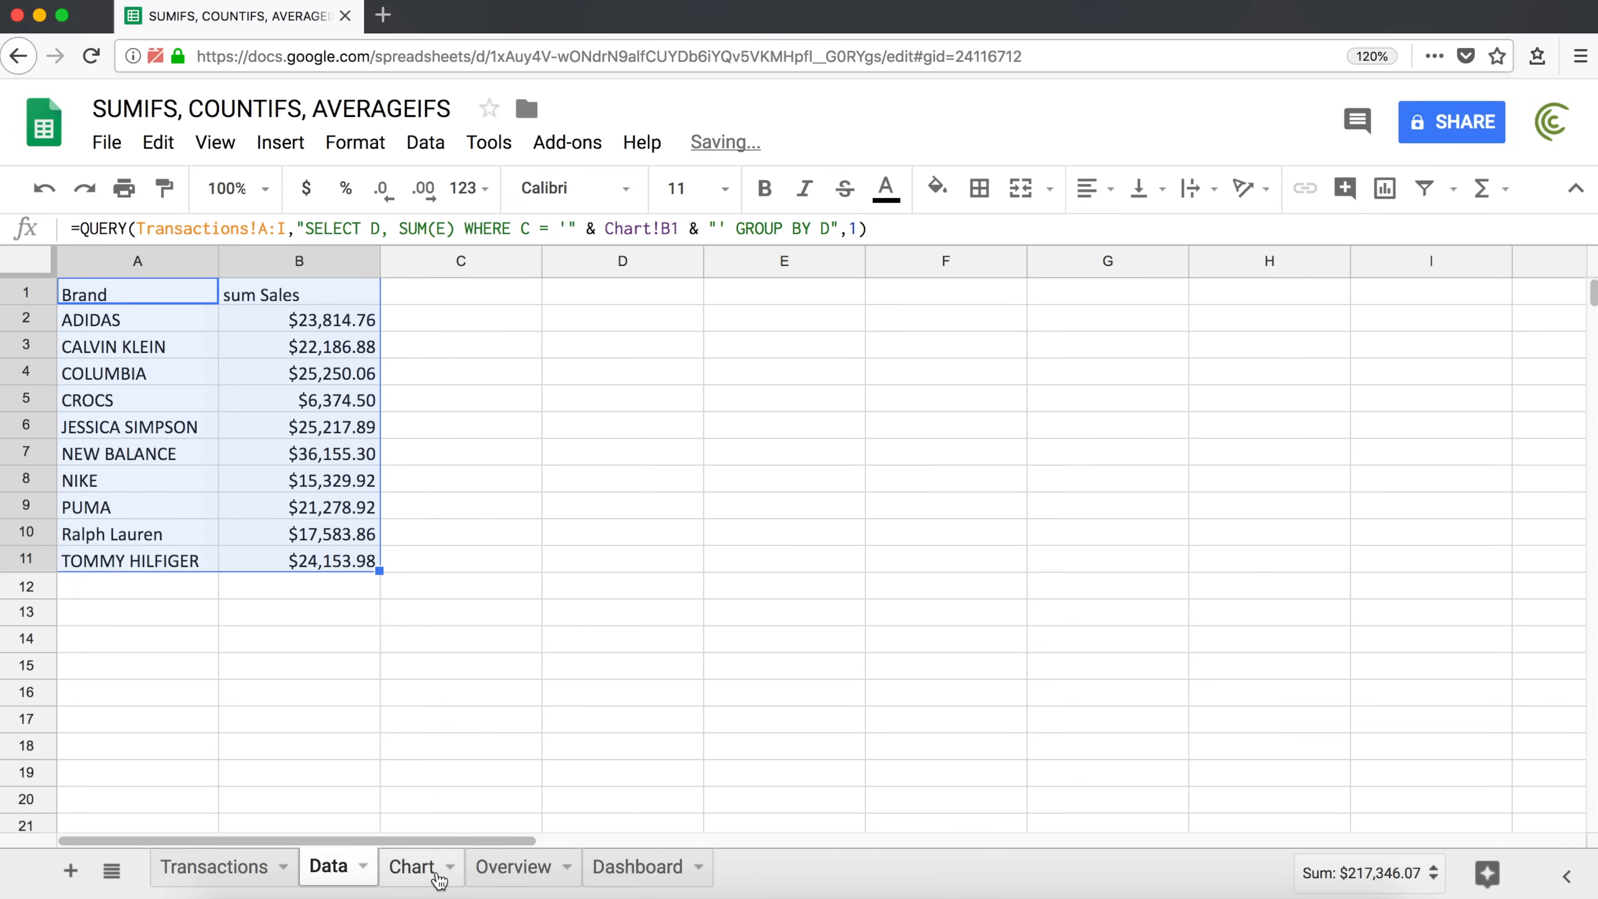
click(411, 868)
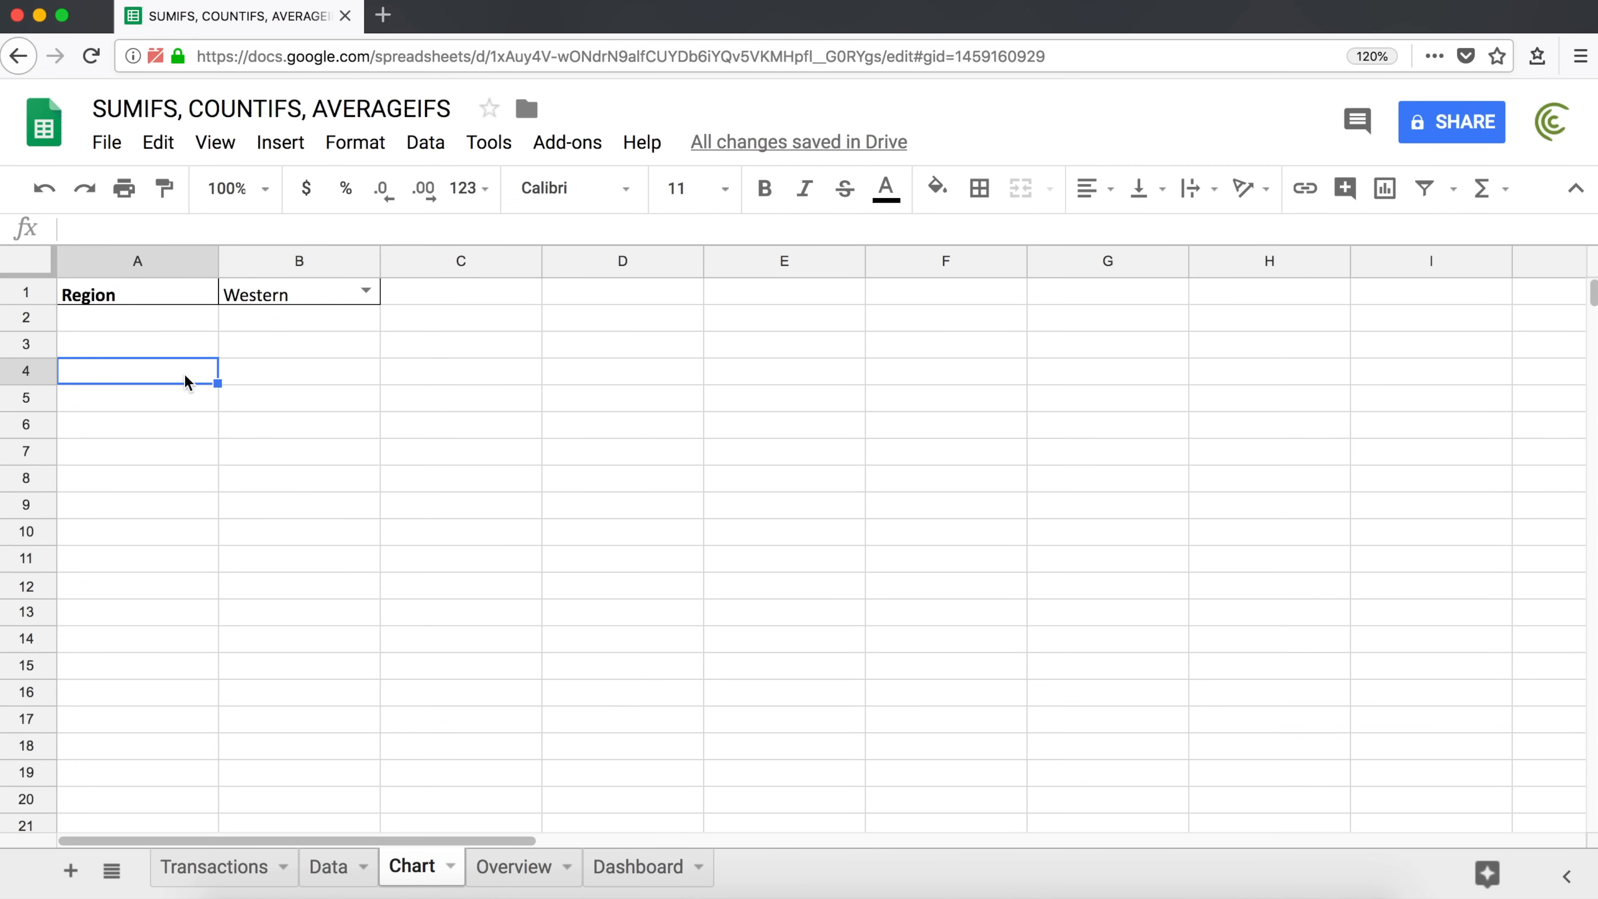
key(super+v)
Shrink the pie chart and place it below the region cell, spanning about rows 3 to 19 and columns A to E.
click(670, 384)
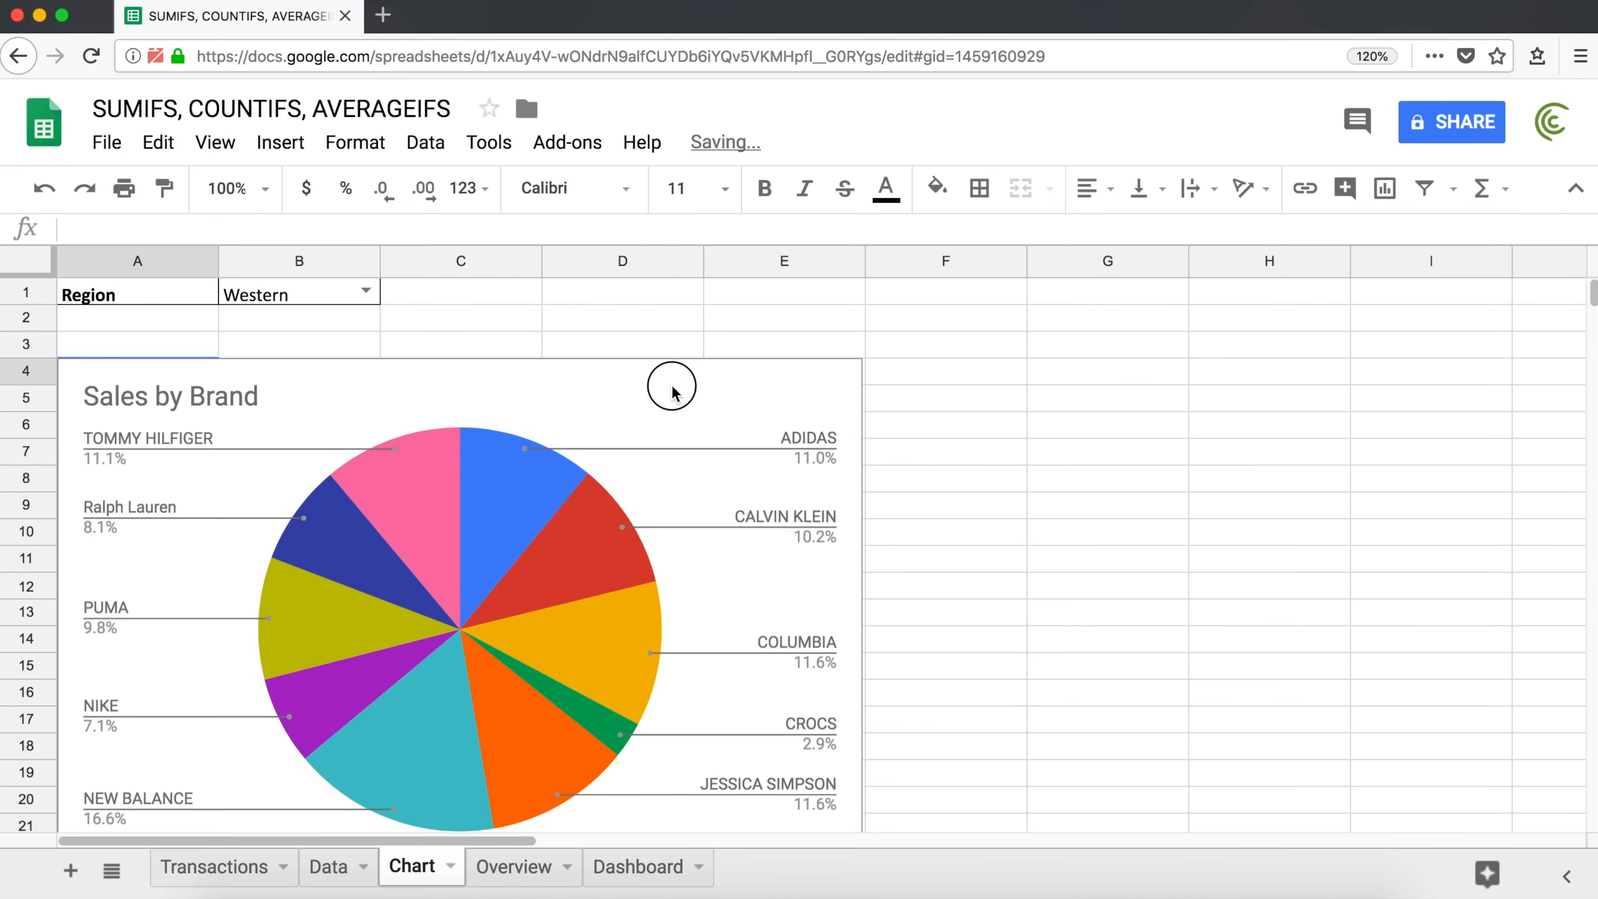
drag(864, 357, 736, 419)
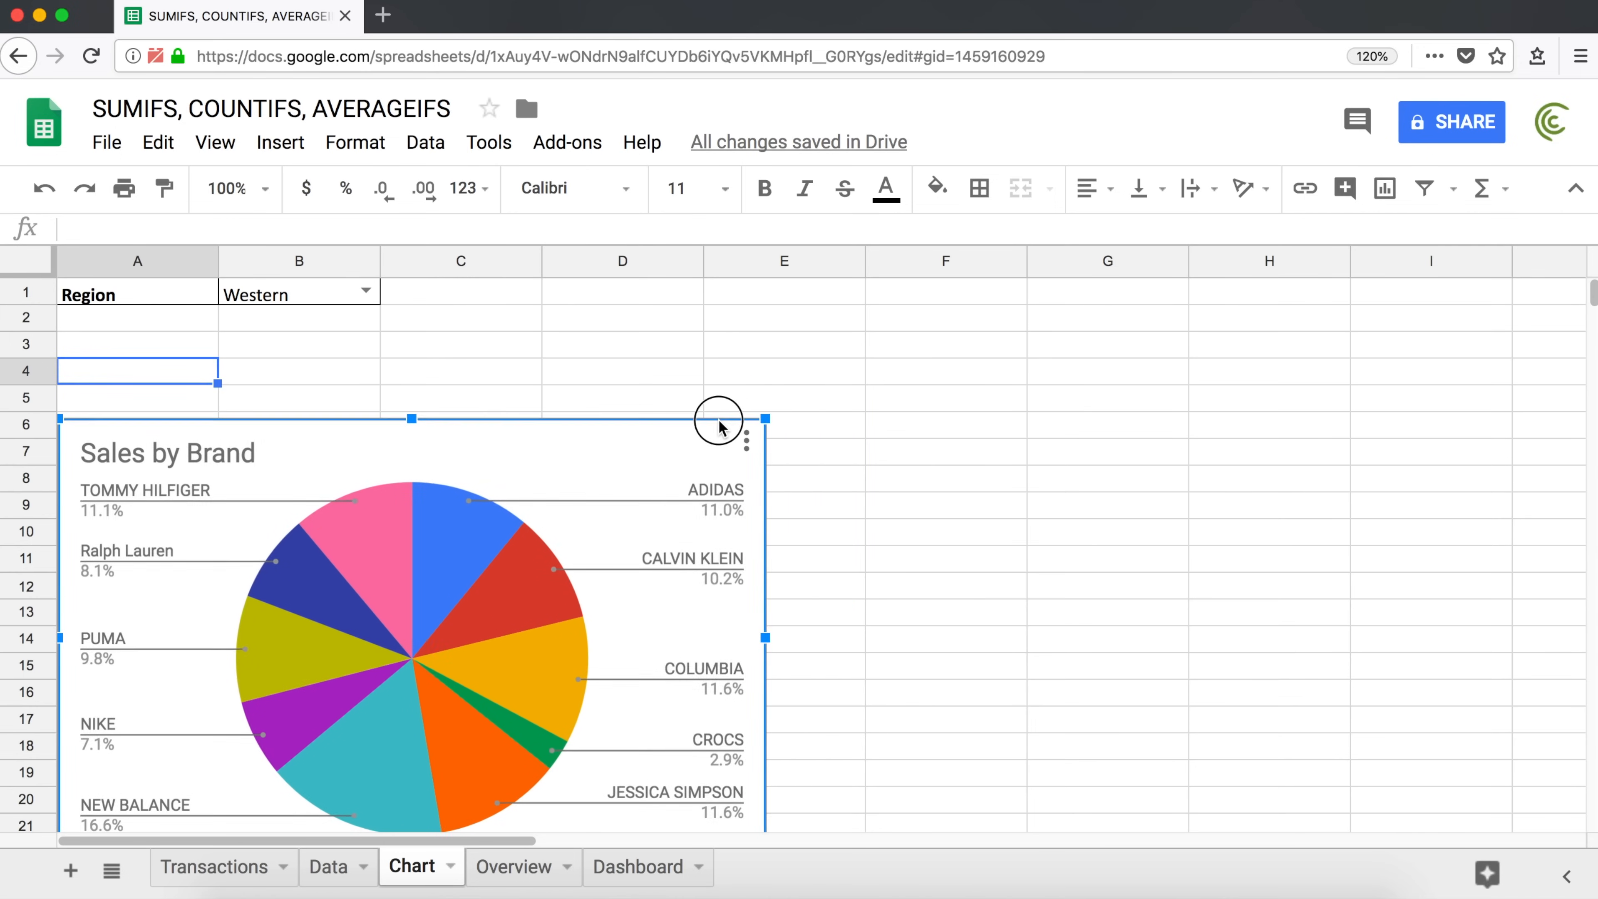
drag(625, 434, 628, 361)
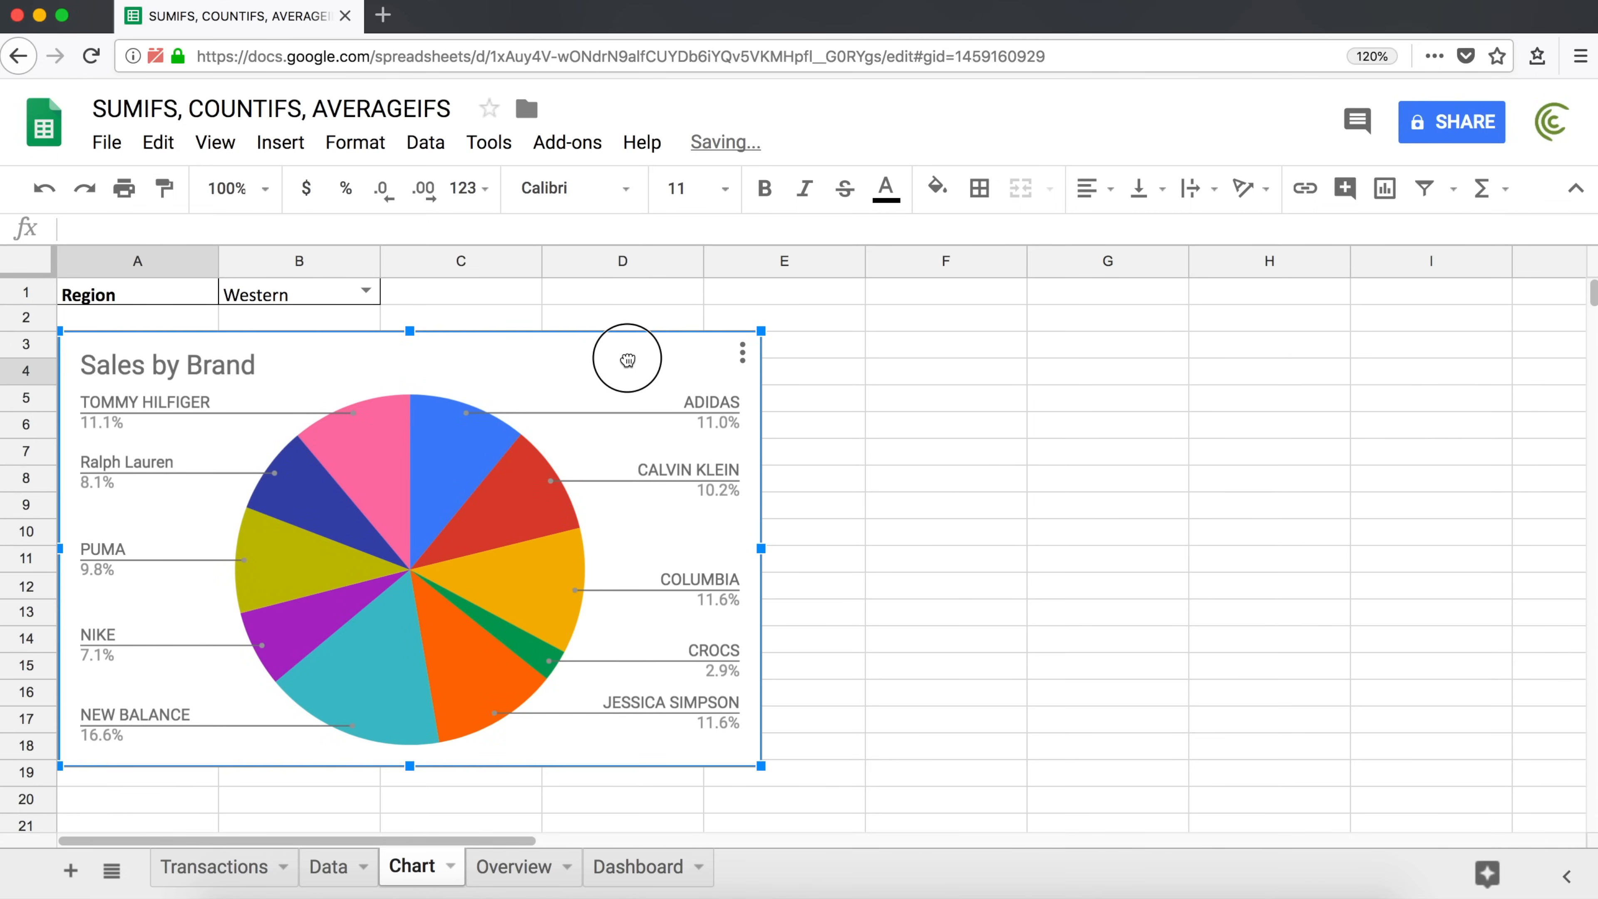
drag(760, 765, 776, 775)
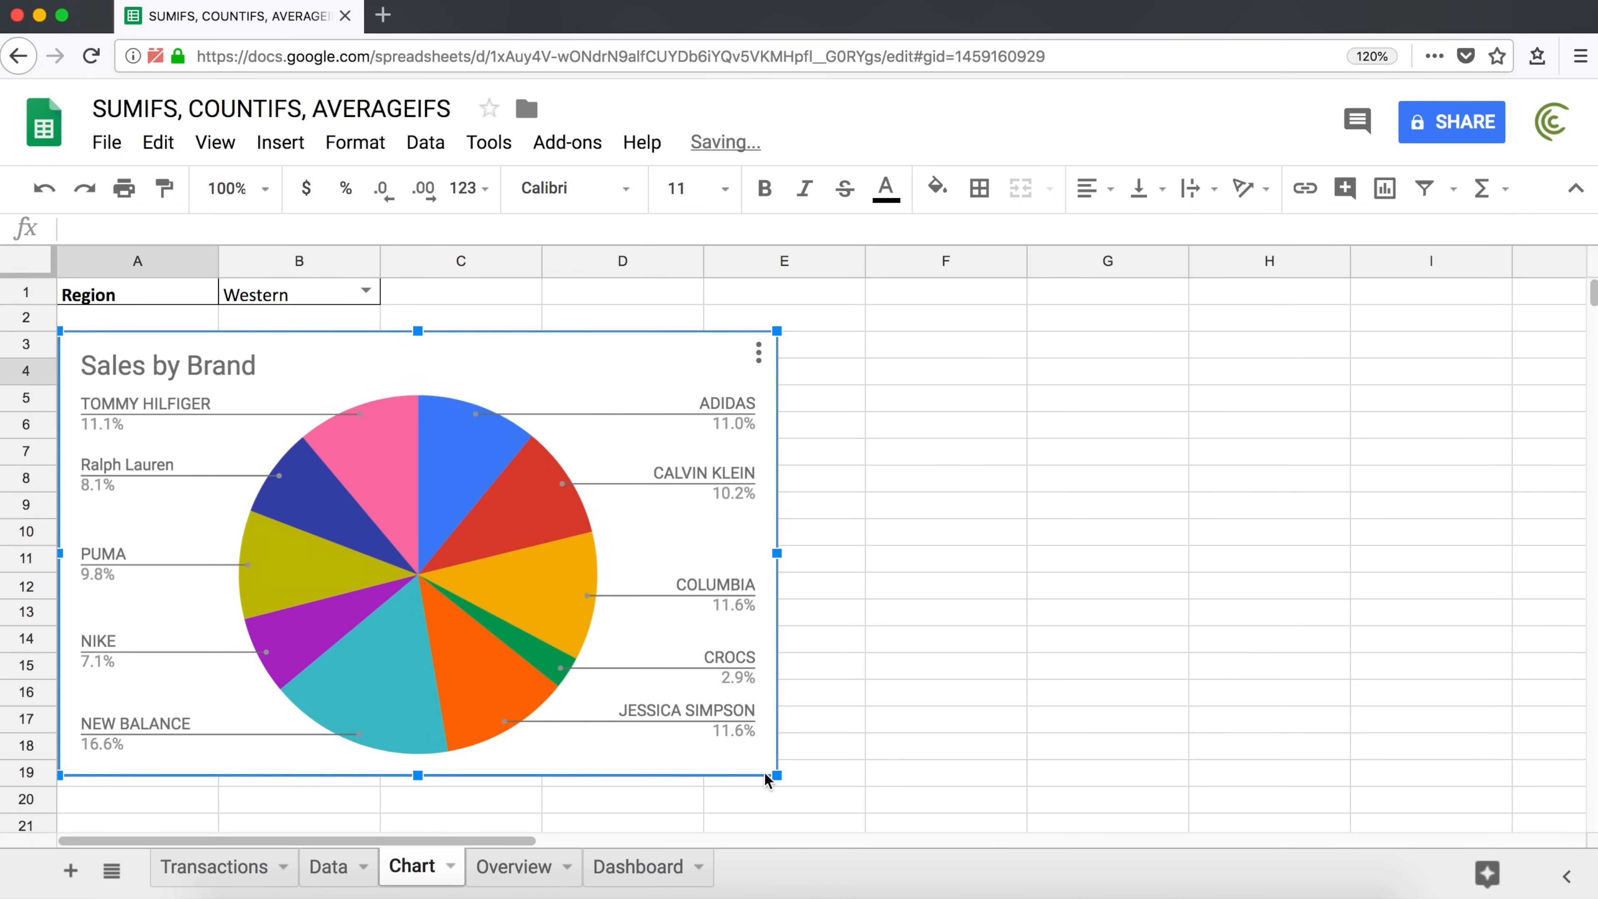
click(896, 490)
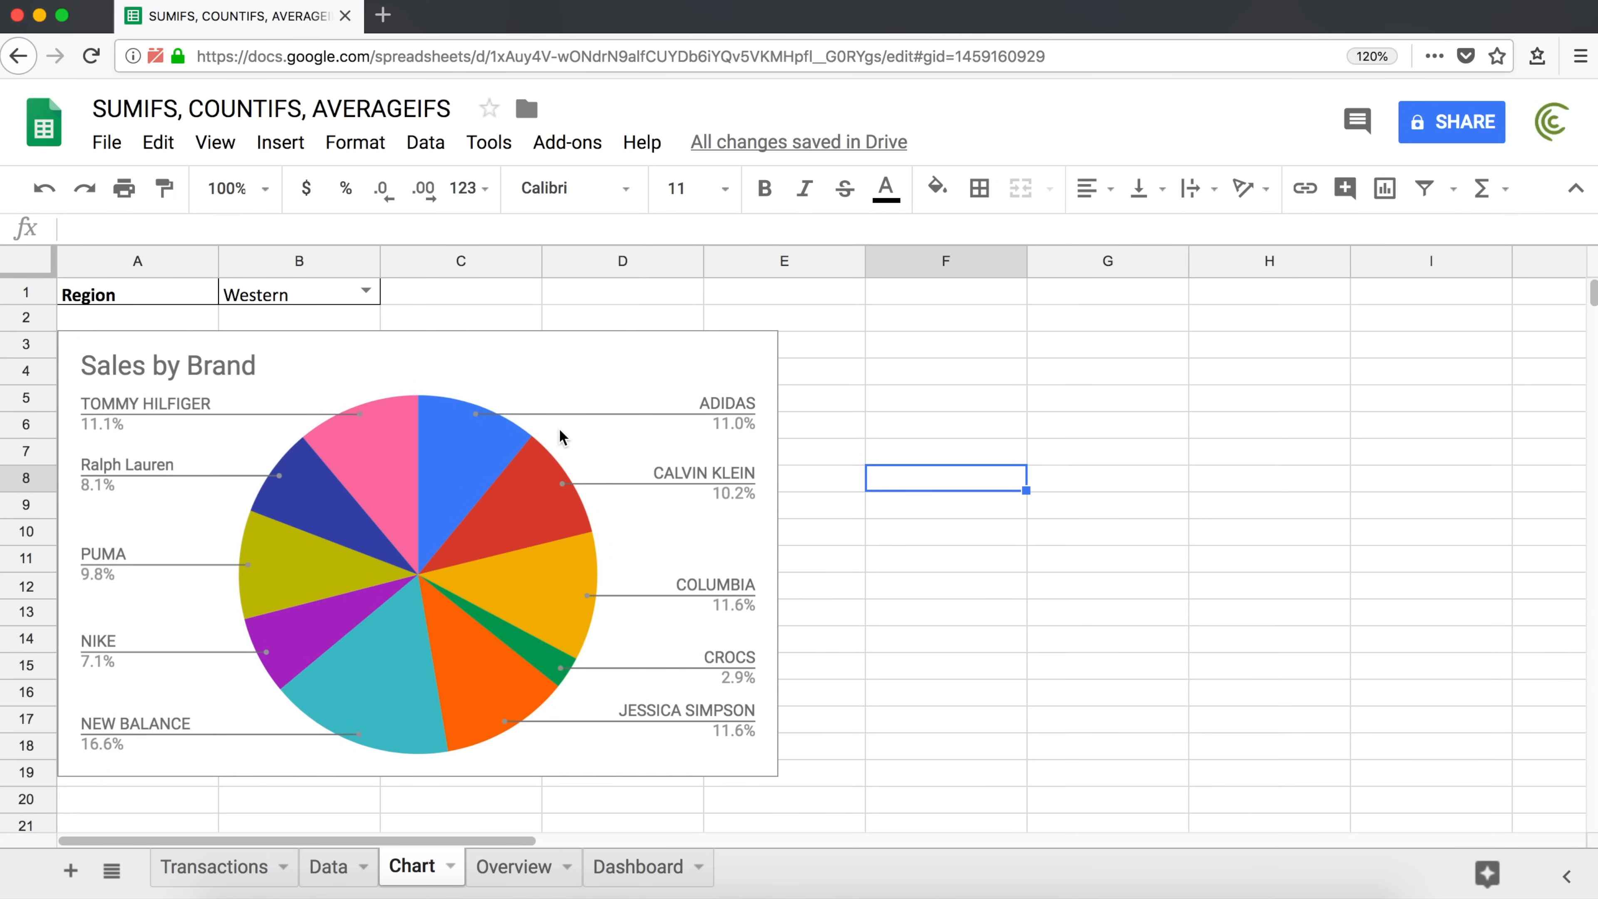
Set the region in cell B1 to Midwestern.
click(364, 293)
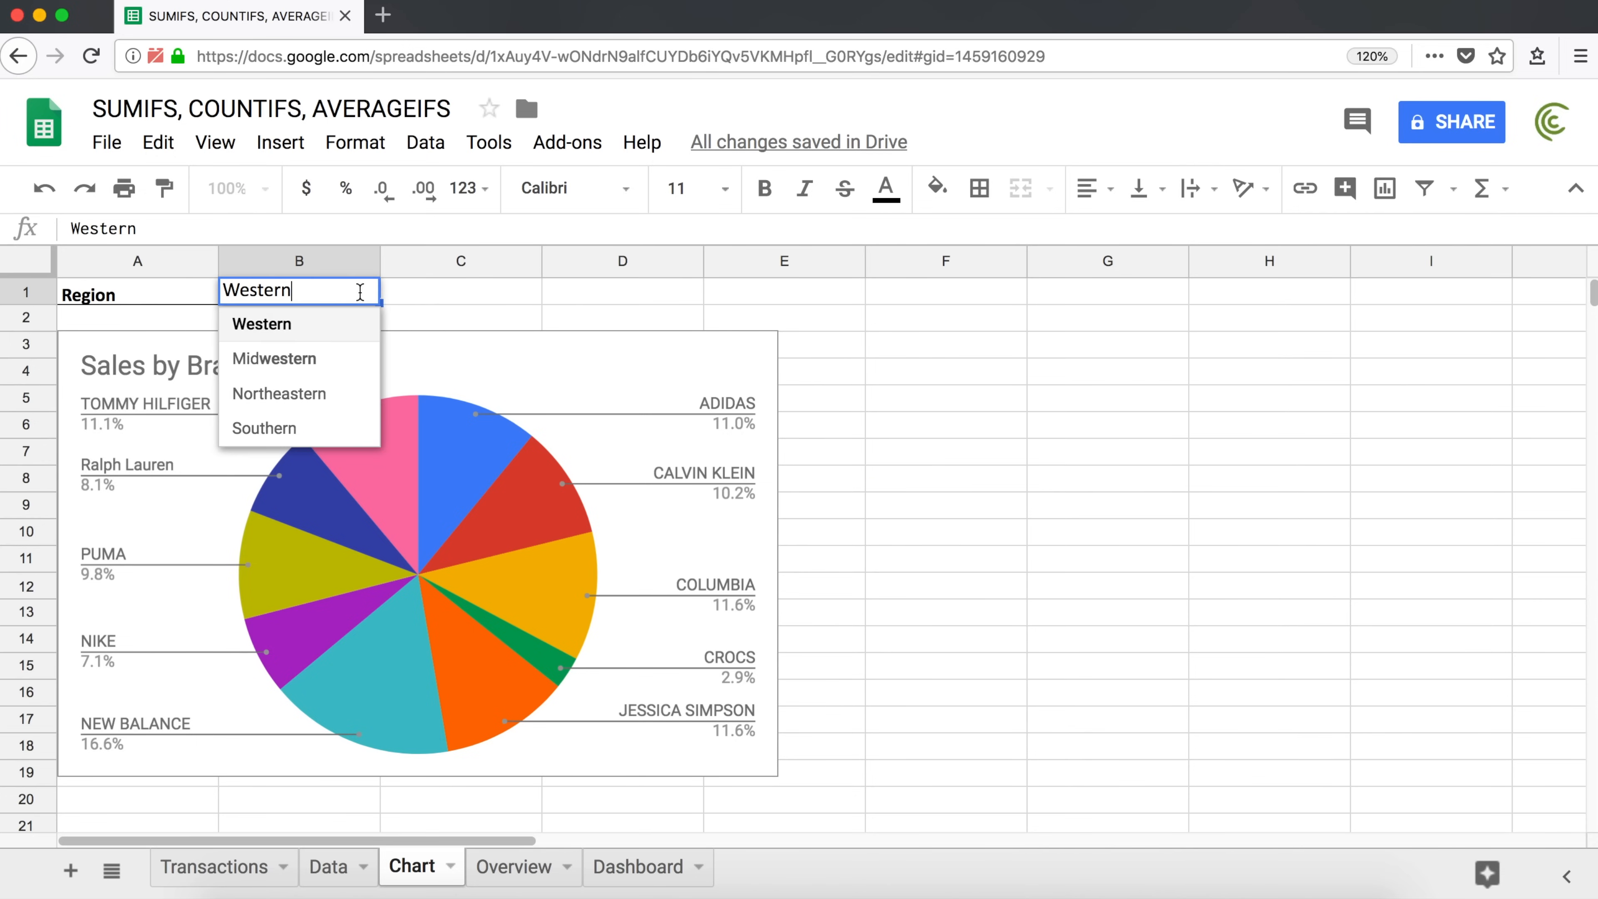
click(301, 369)
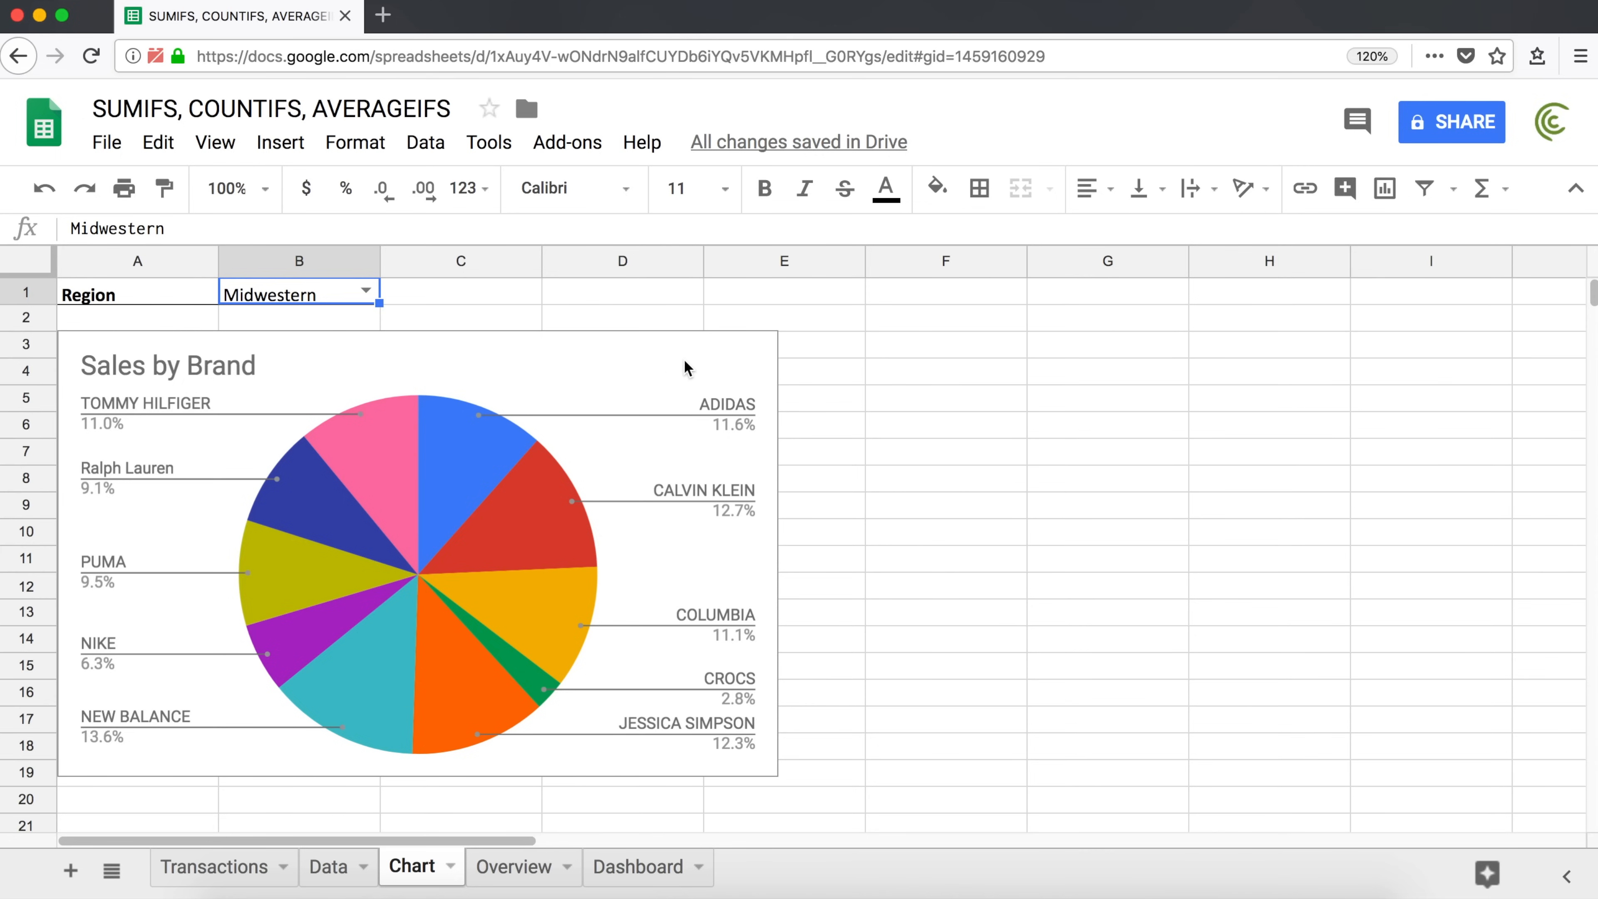
Show values as the slice labels of the Sales by Brand pie chart and enlarge the chart to about rows 3 to 21, columns A to E.
click(567, 409)
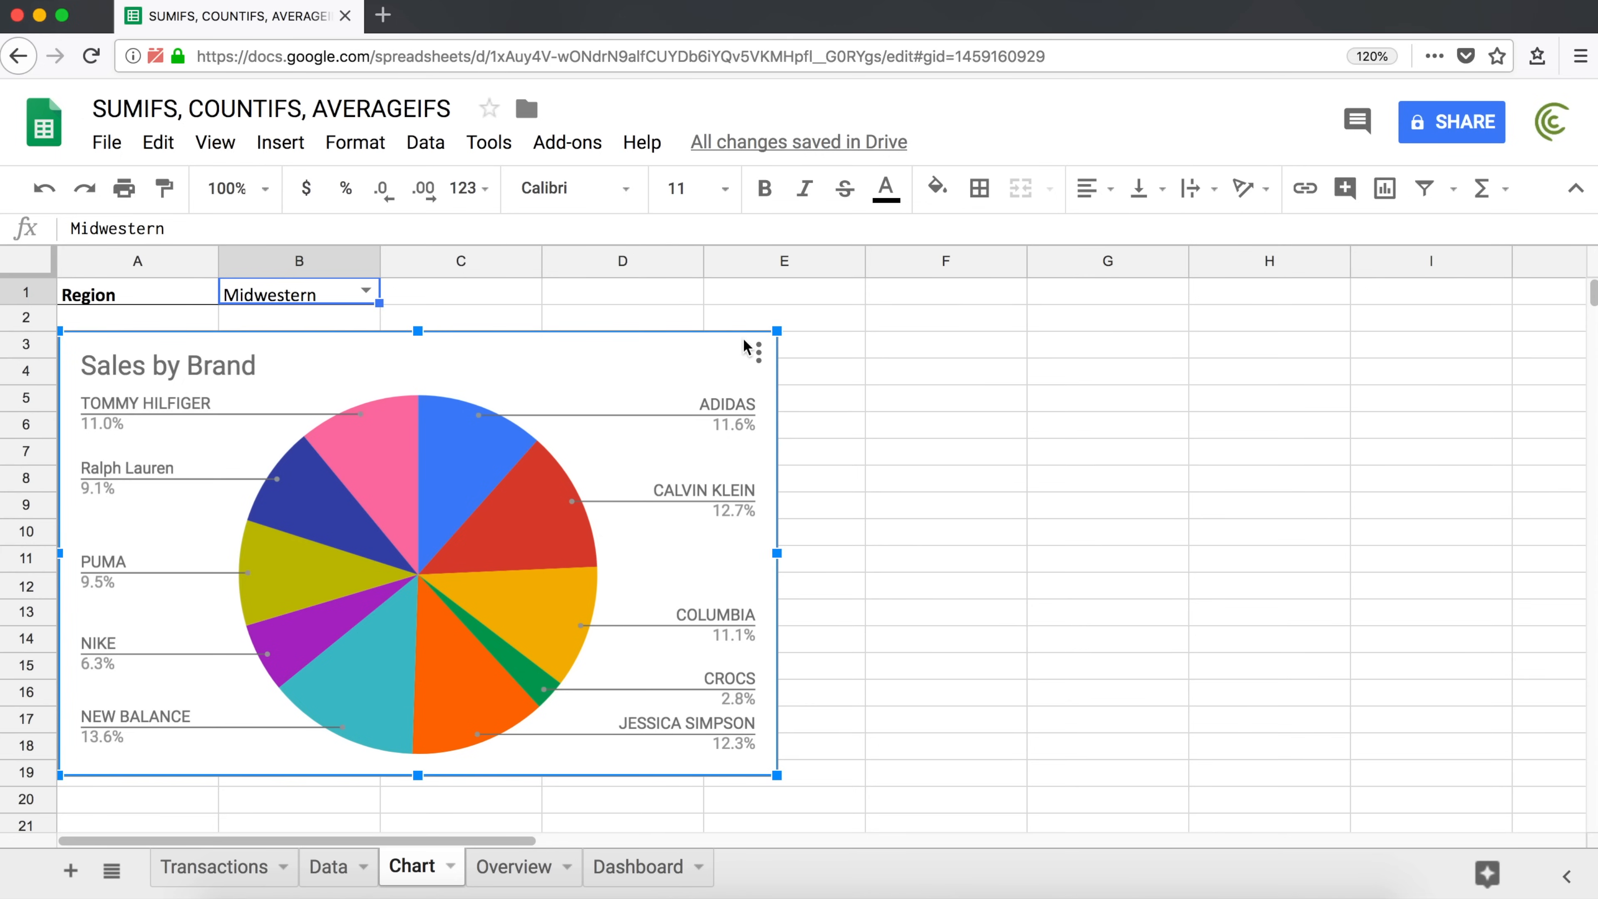
click(758, 352)
click(697, 412)
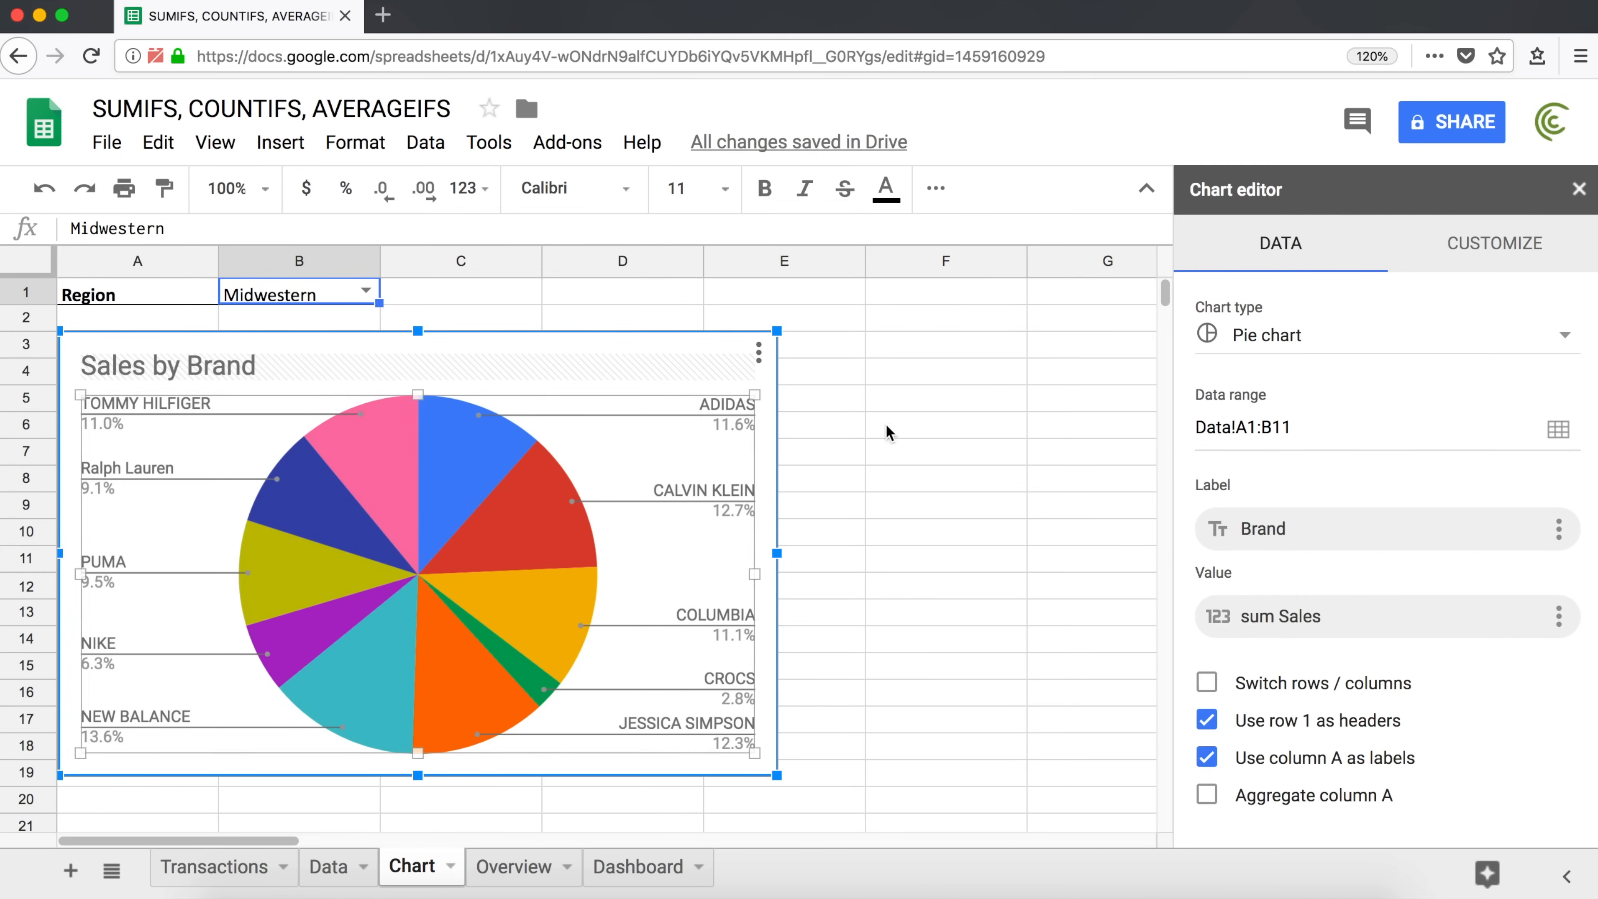
click(1518, 258)
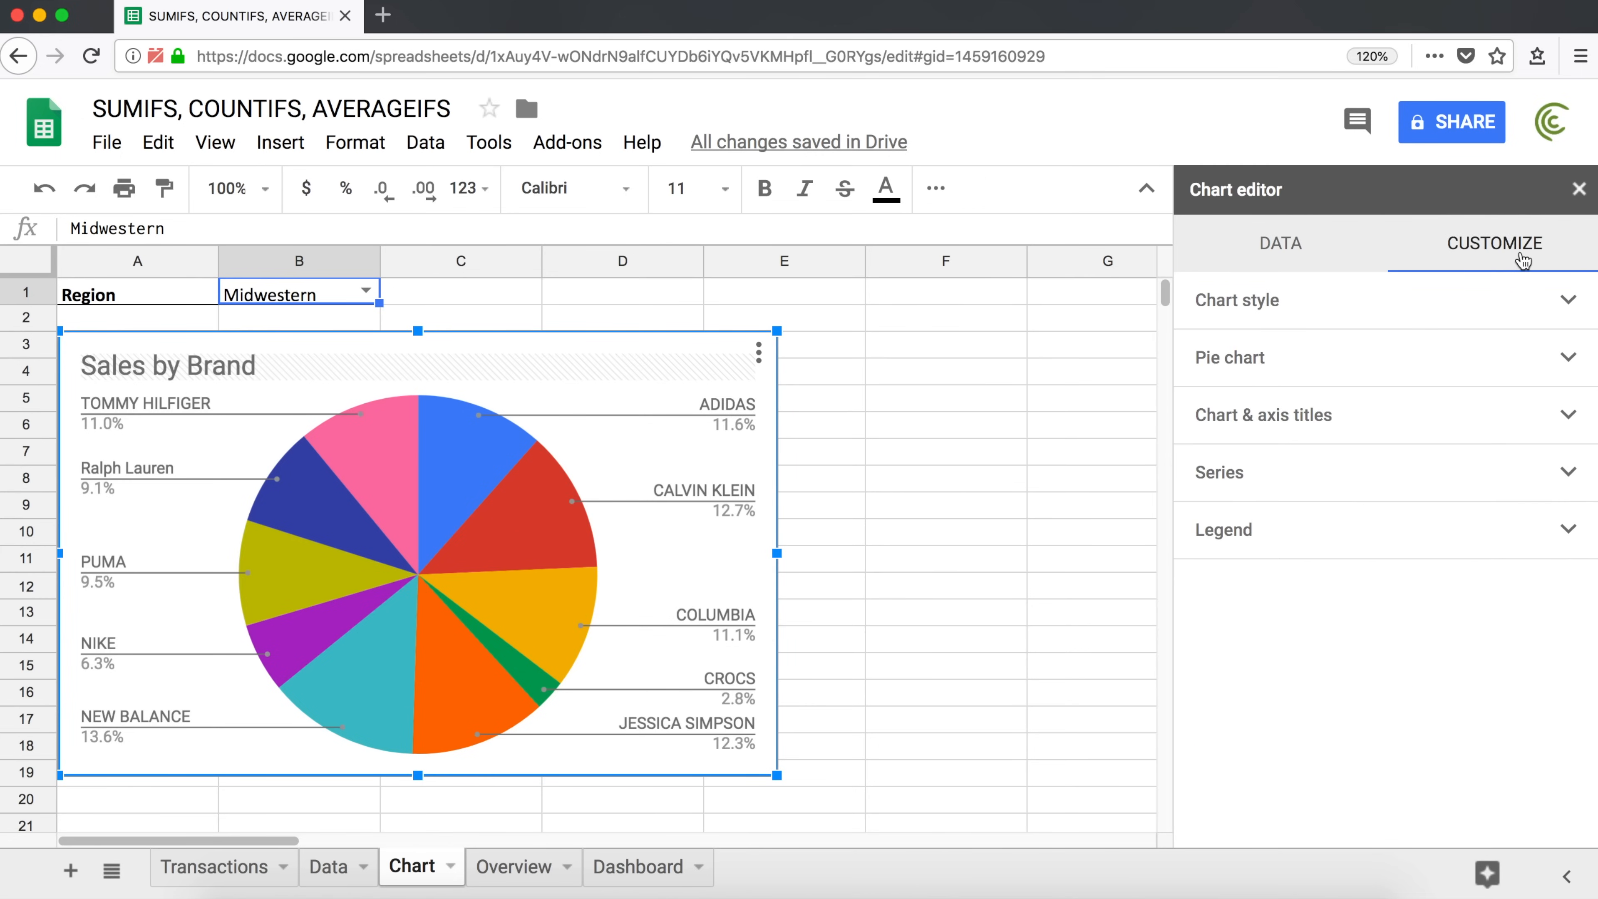
click(1296, 372)
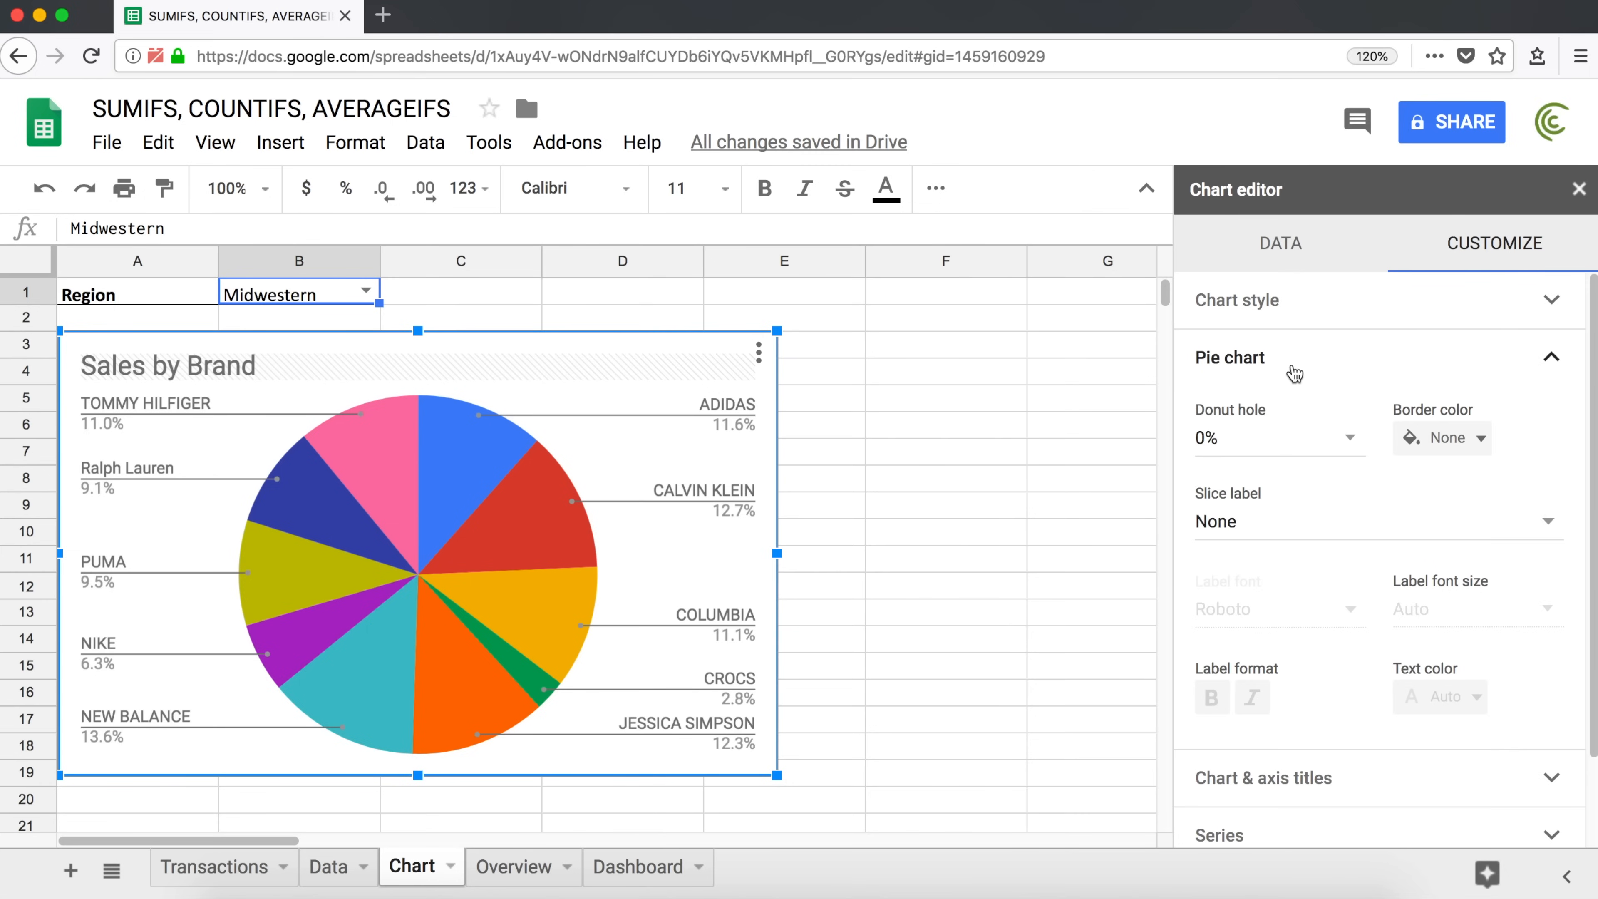
click(1255, 535)
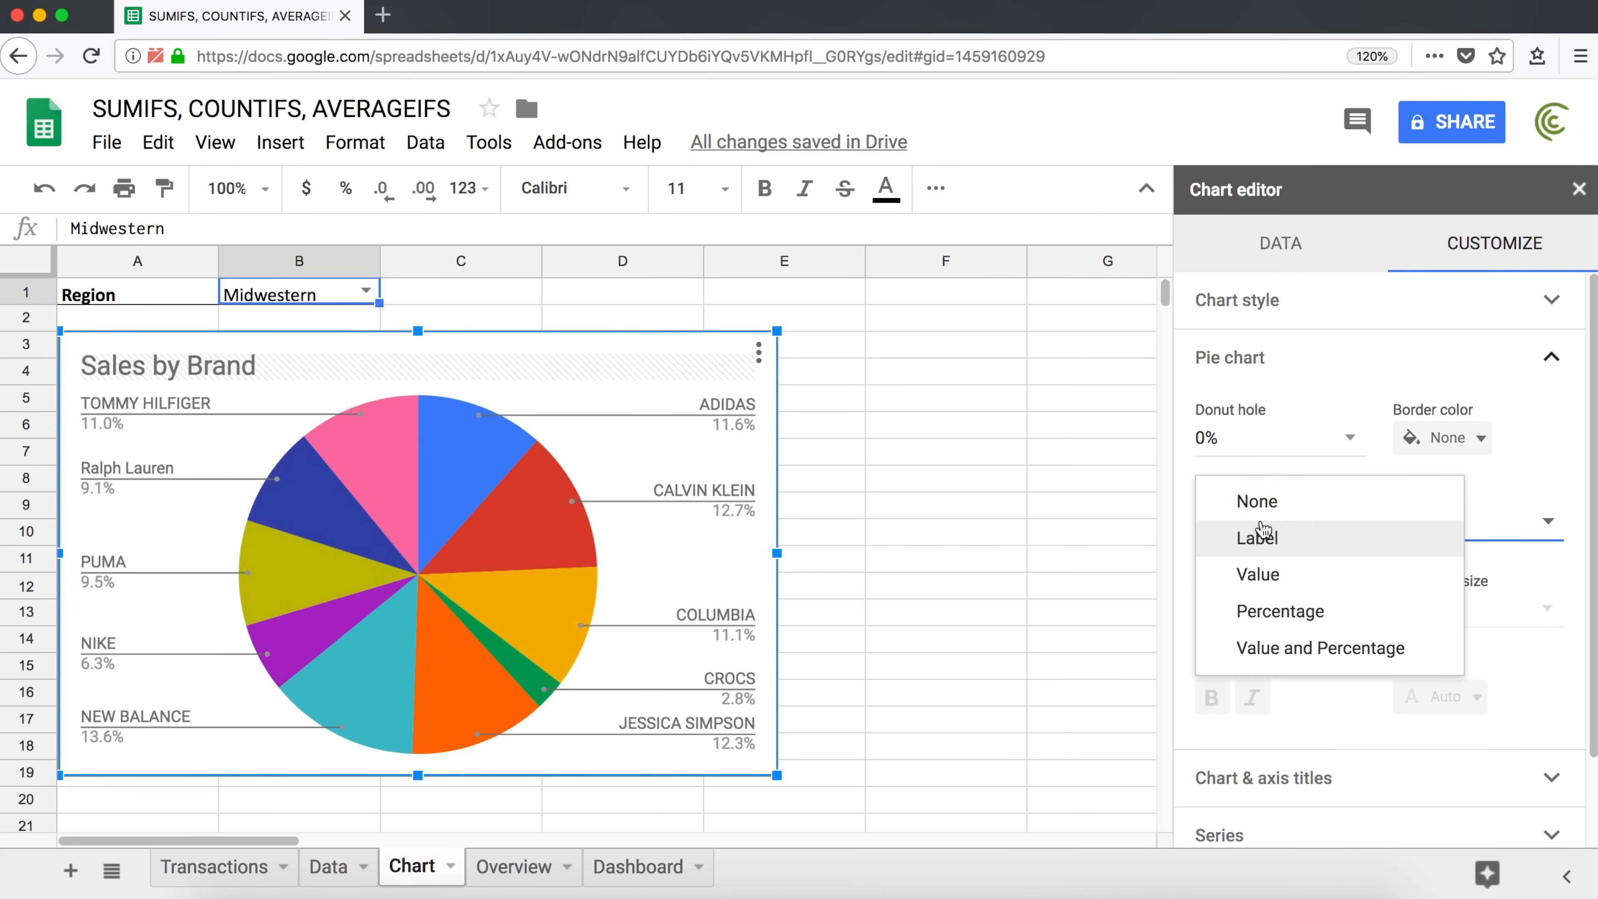
click(1307, 582)
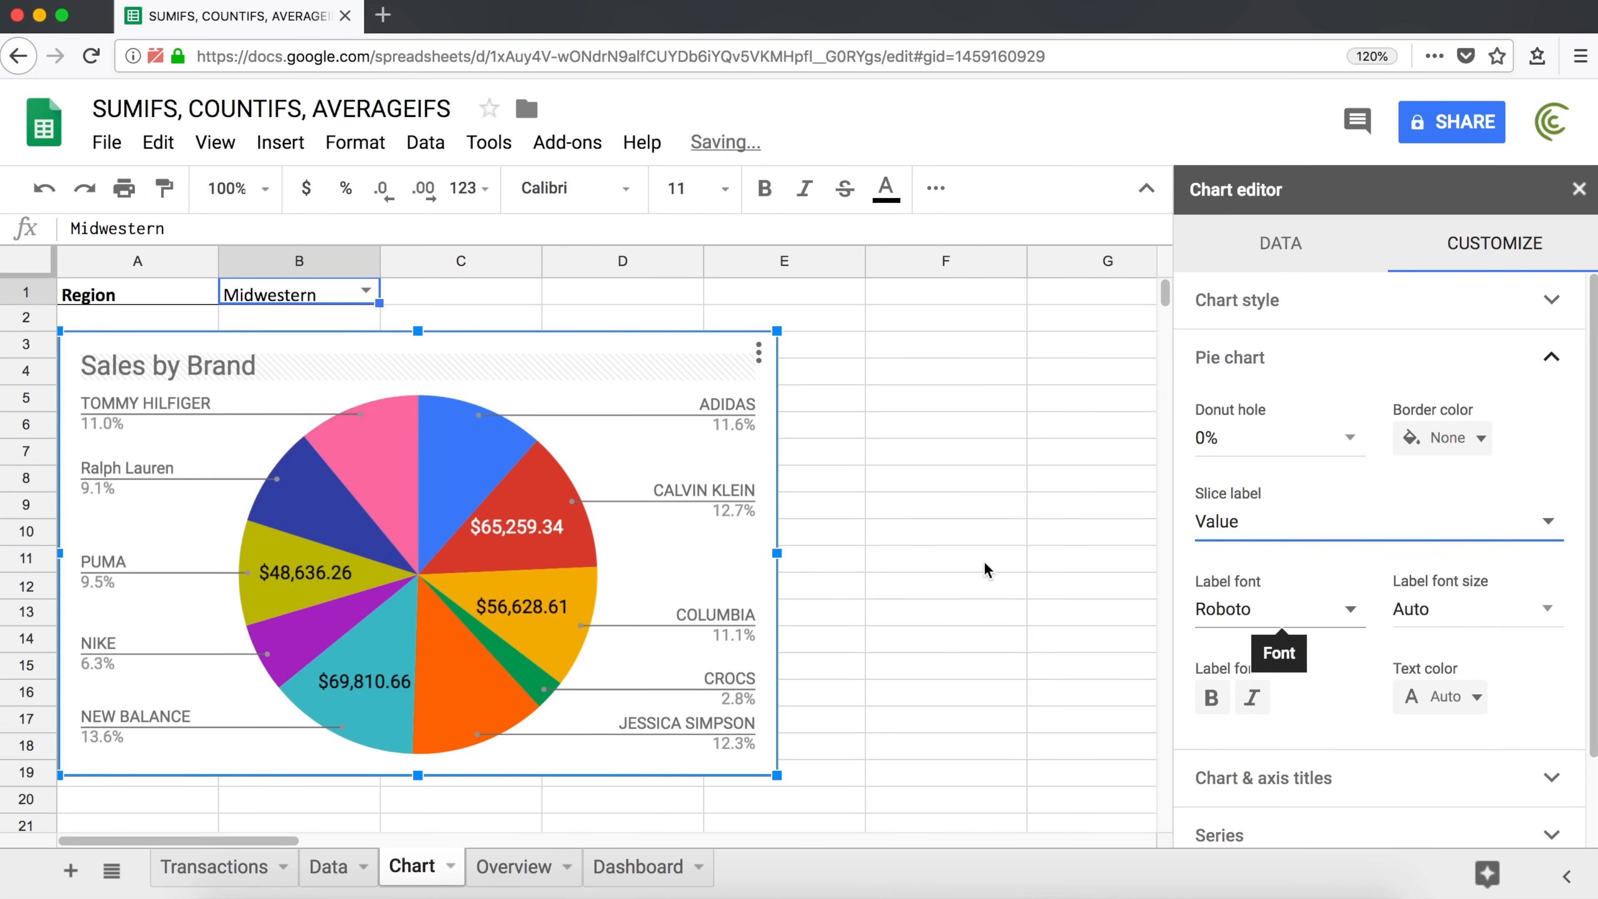
drag(778, 783, 826, 832)
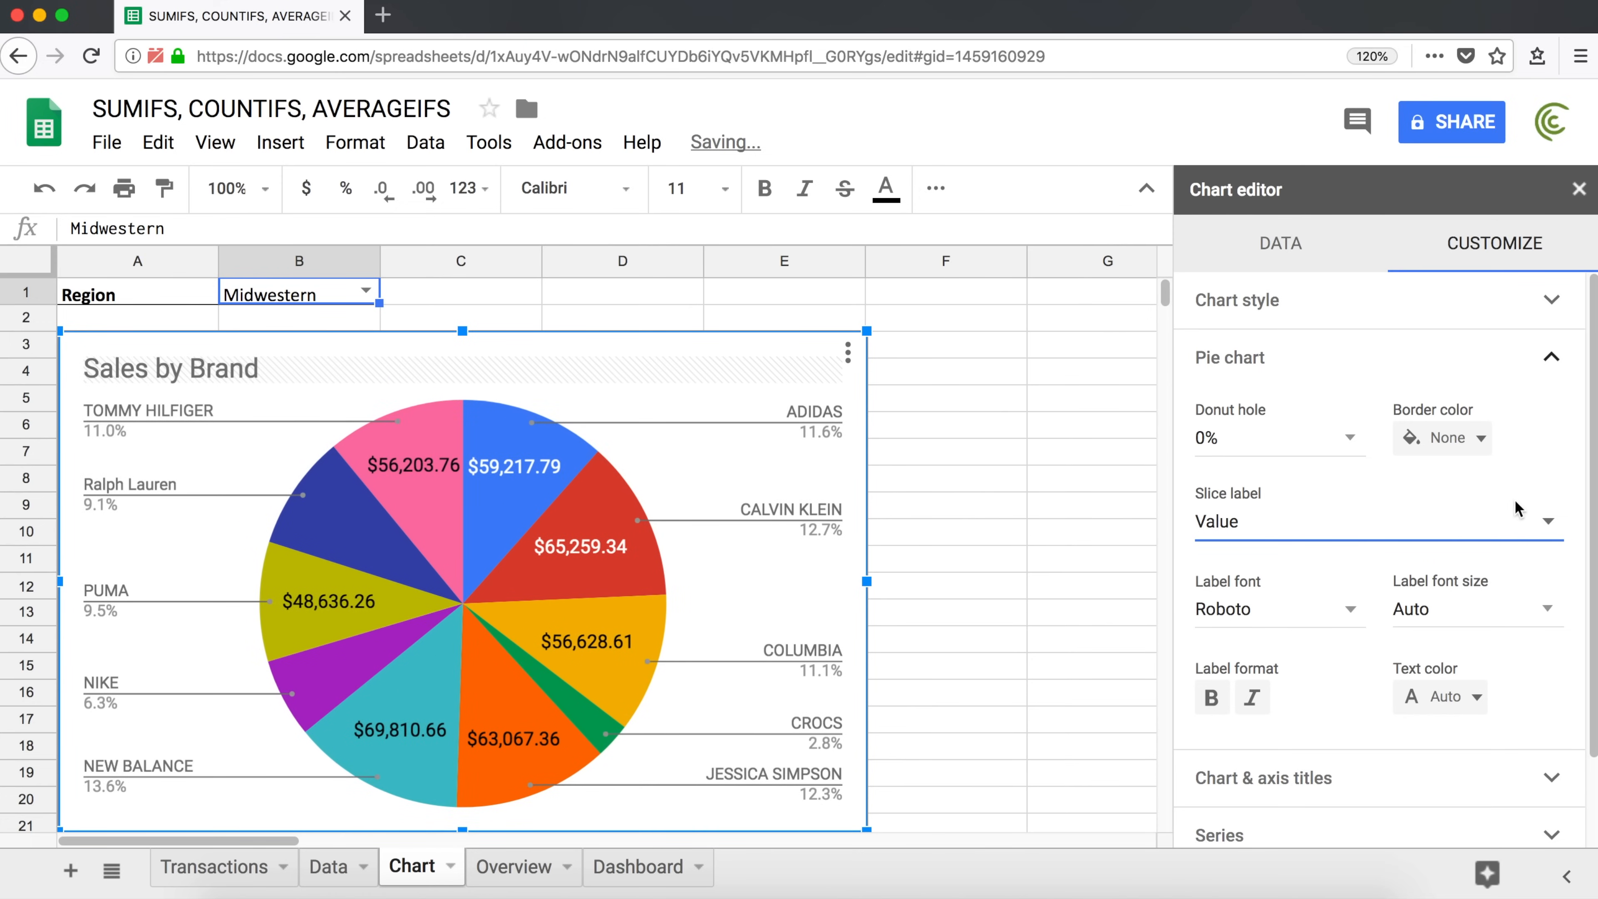
Format the pie chart's slice labels with font size 10 and white text.
click(1531, 611)
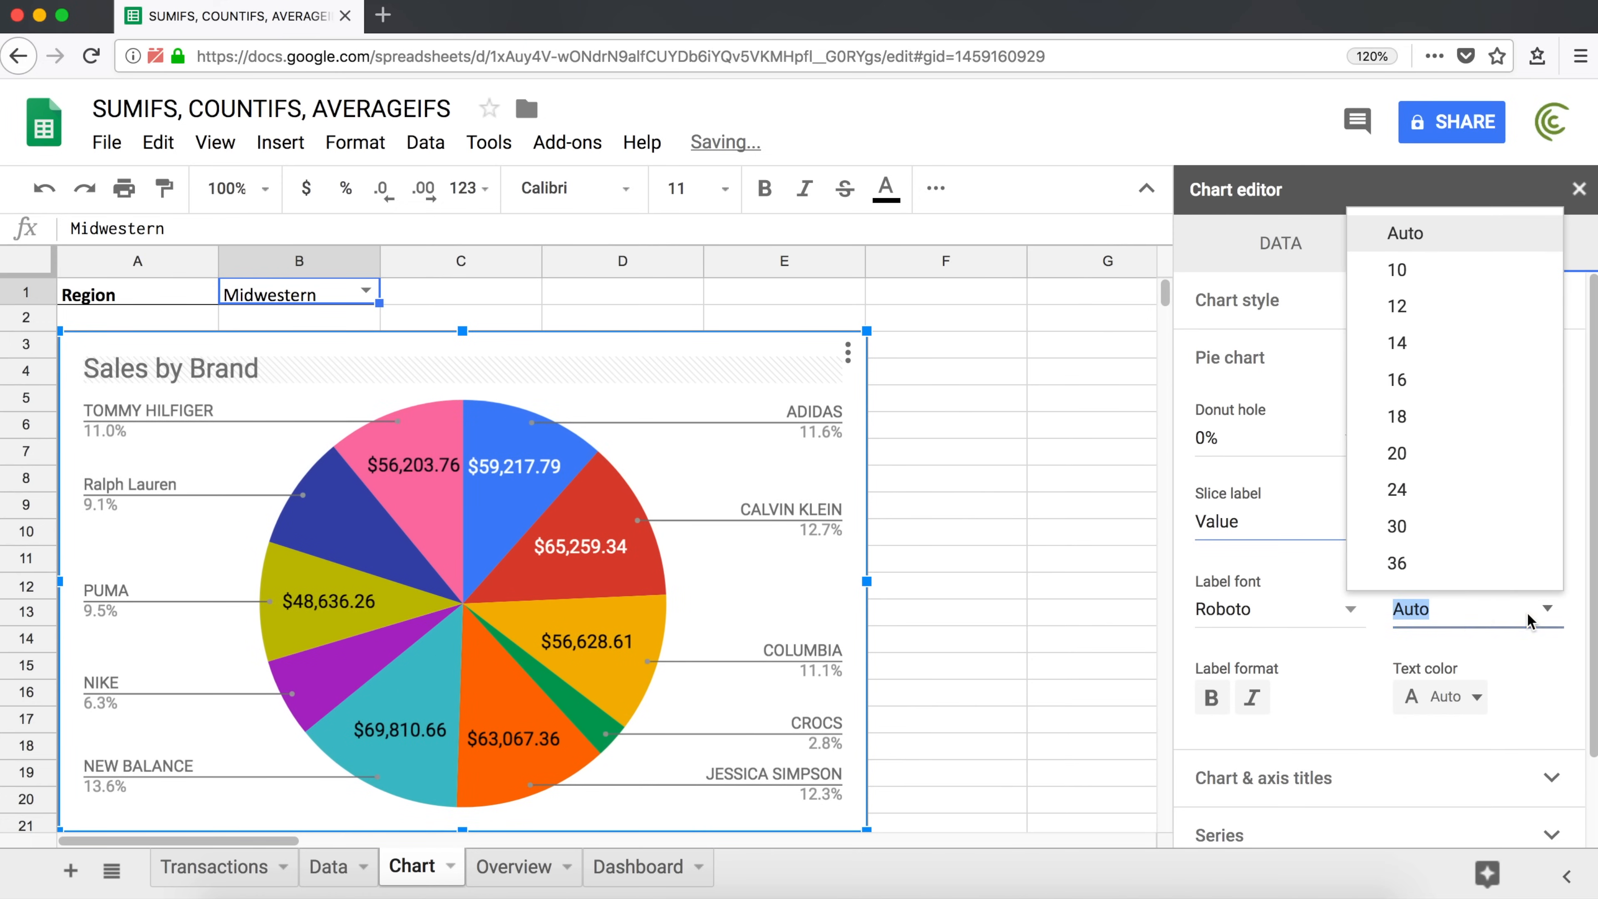
click(1417, 284)
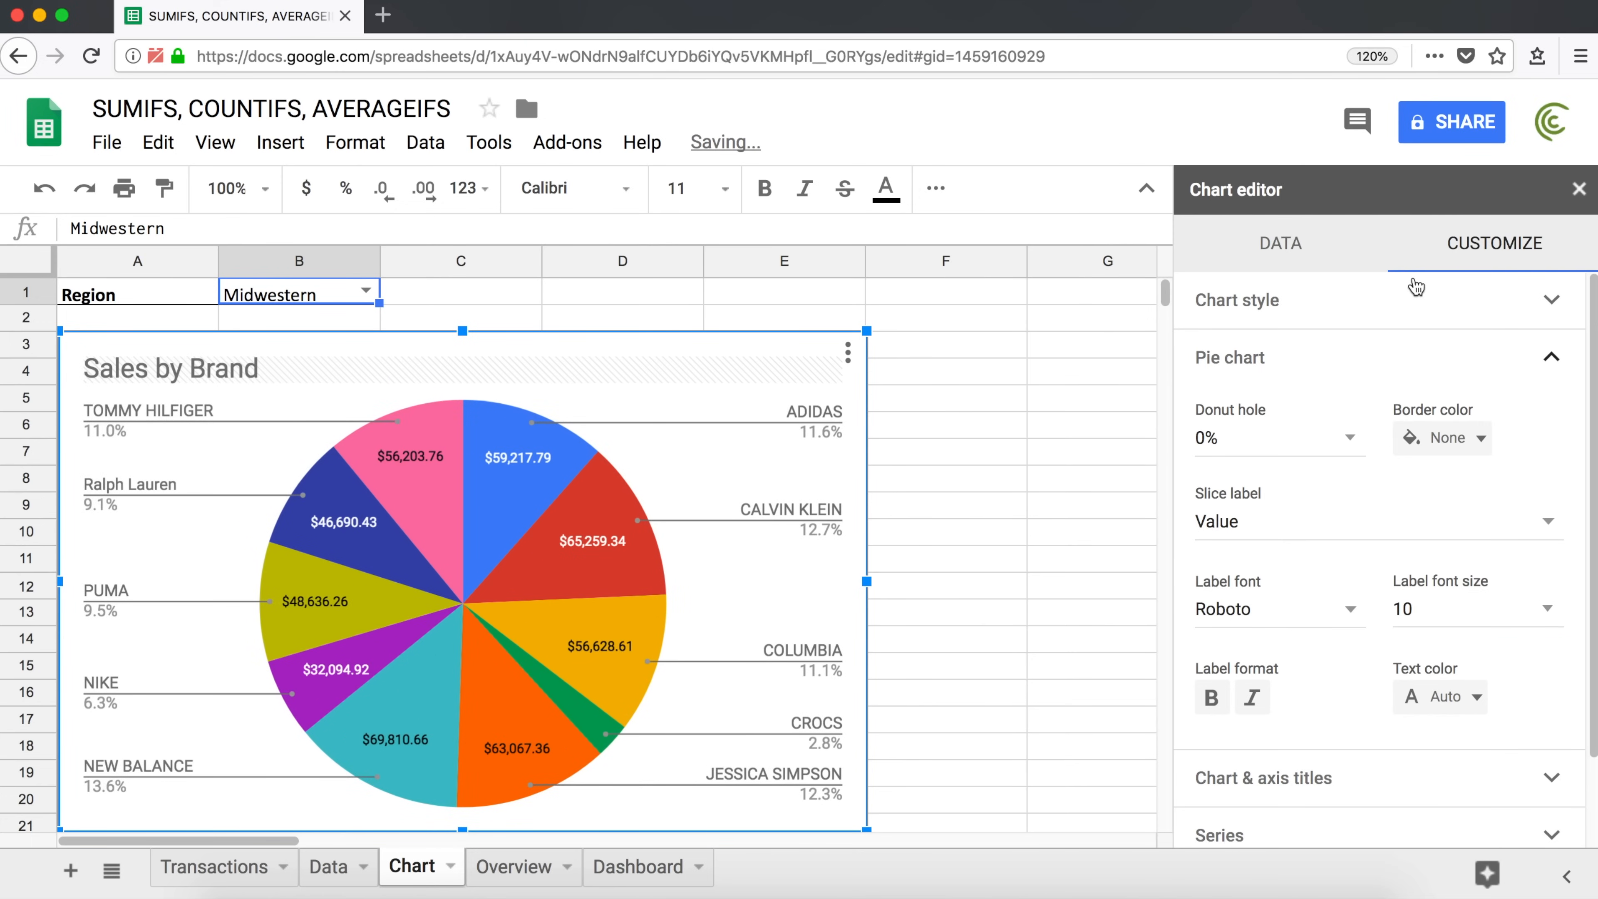
click(1447, 696)
click(1458, 406)
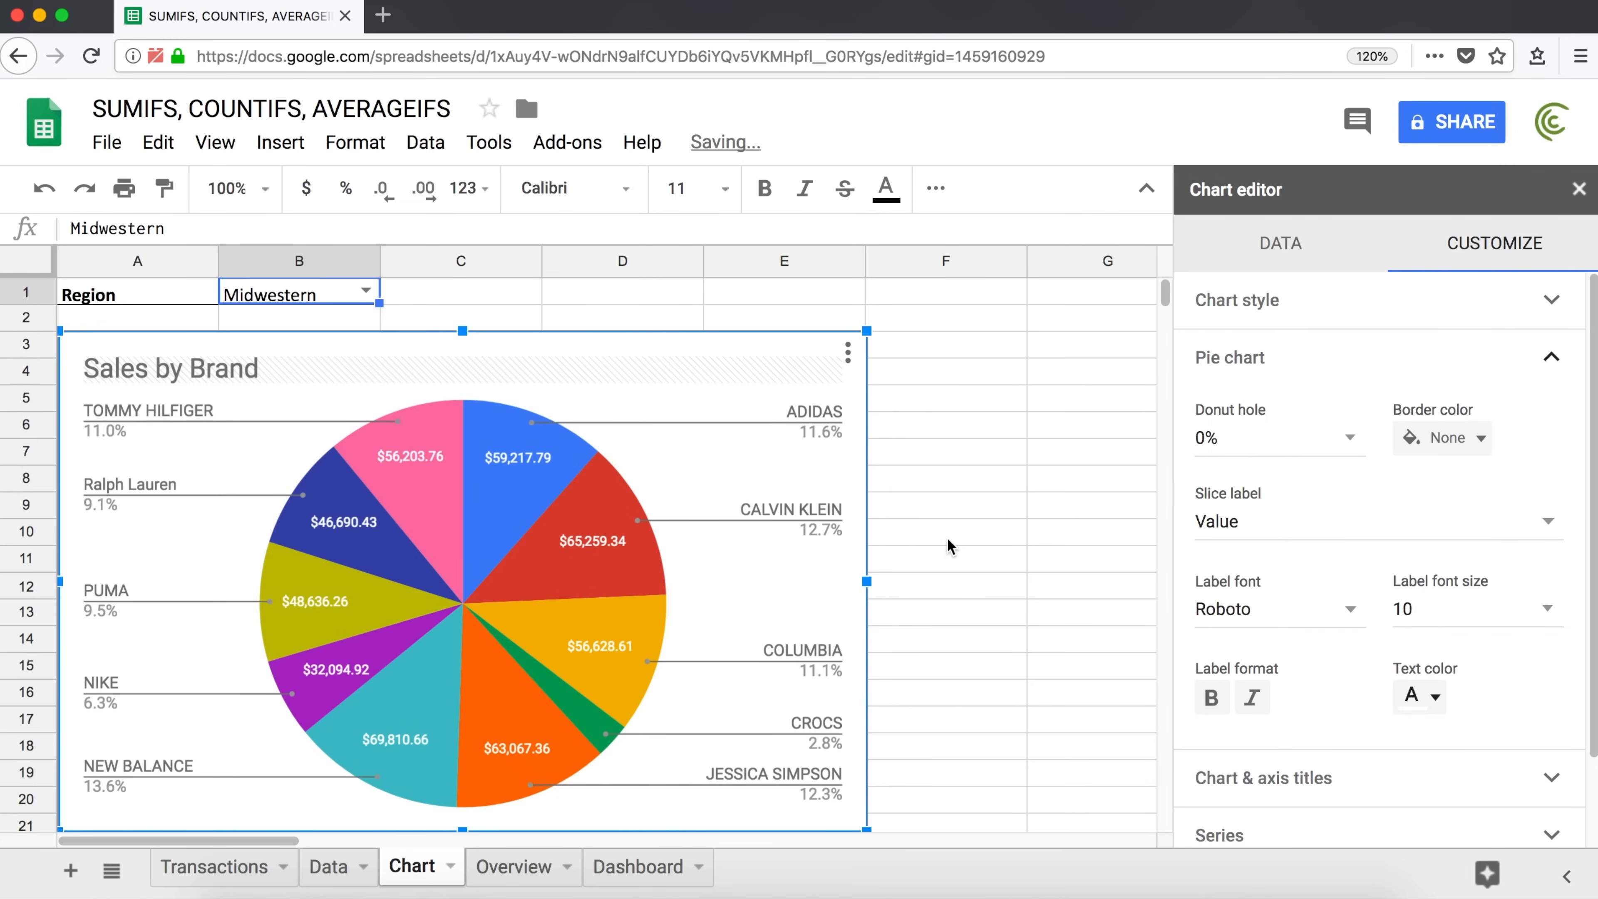
click(940, 511)
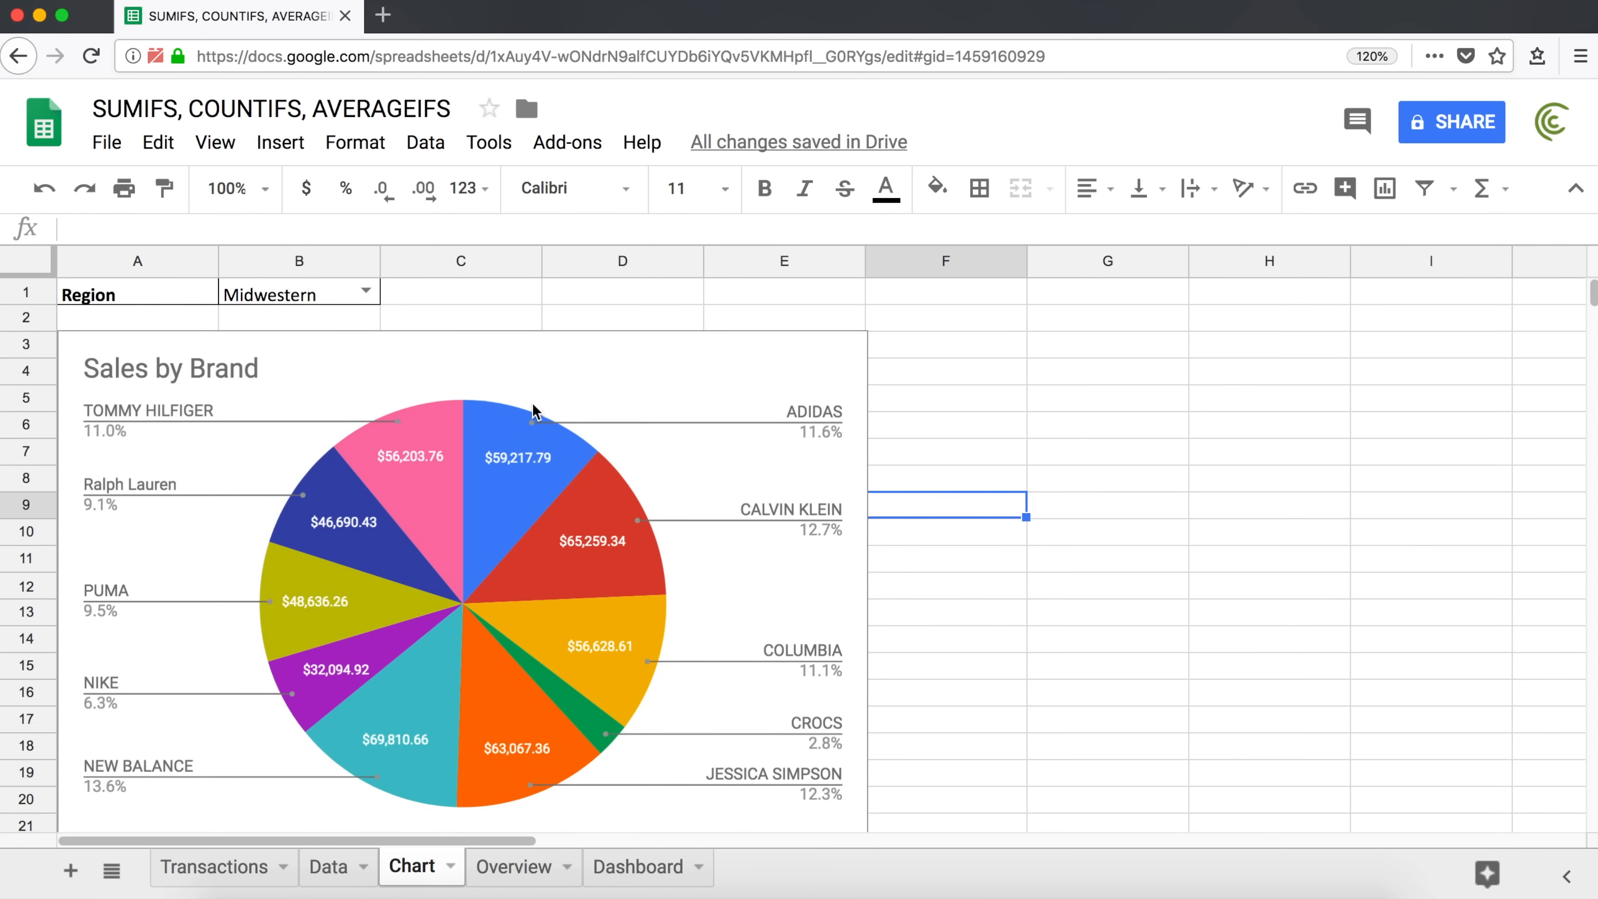
Switch the region in B1 to Northeastern and then to Southern to test the pie chart.
click(365, 291)
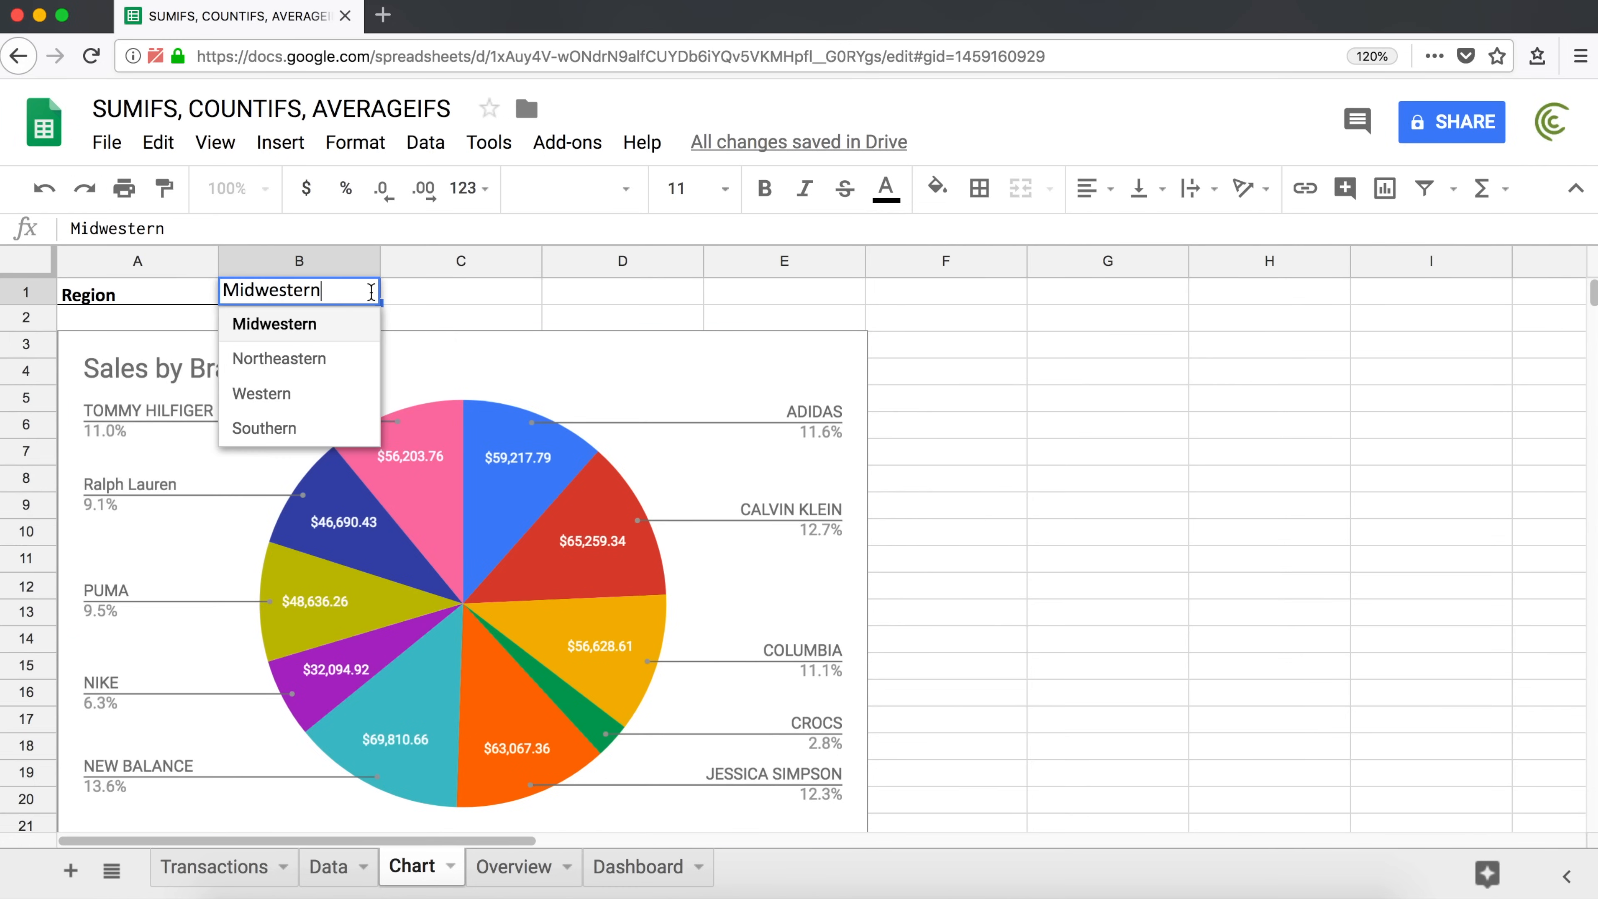
click(305, 357)
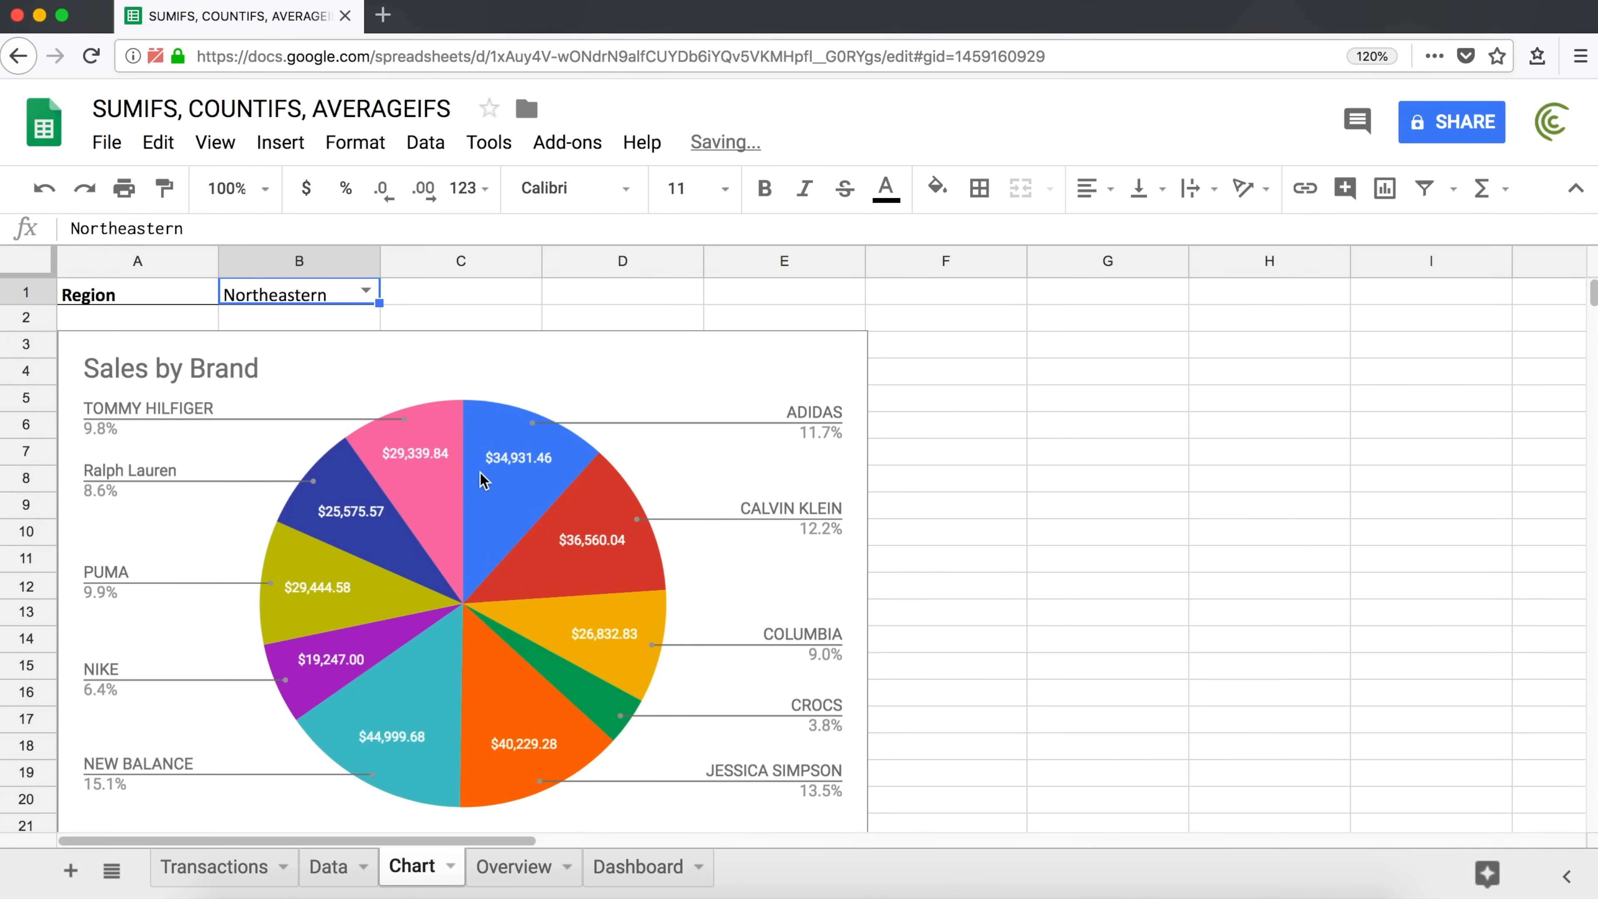
click(370, 300)
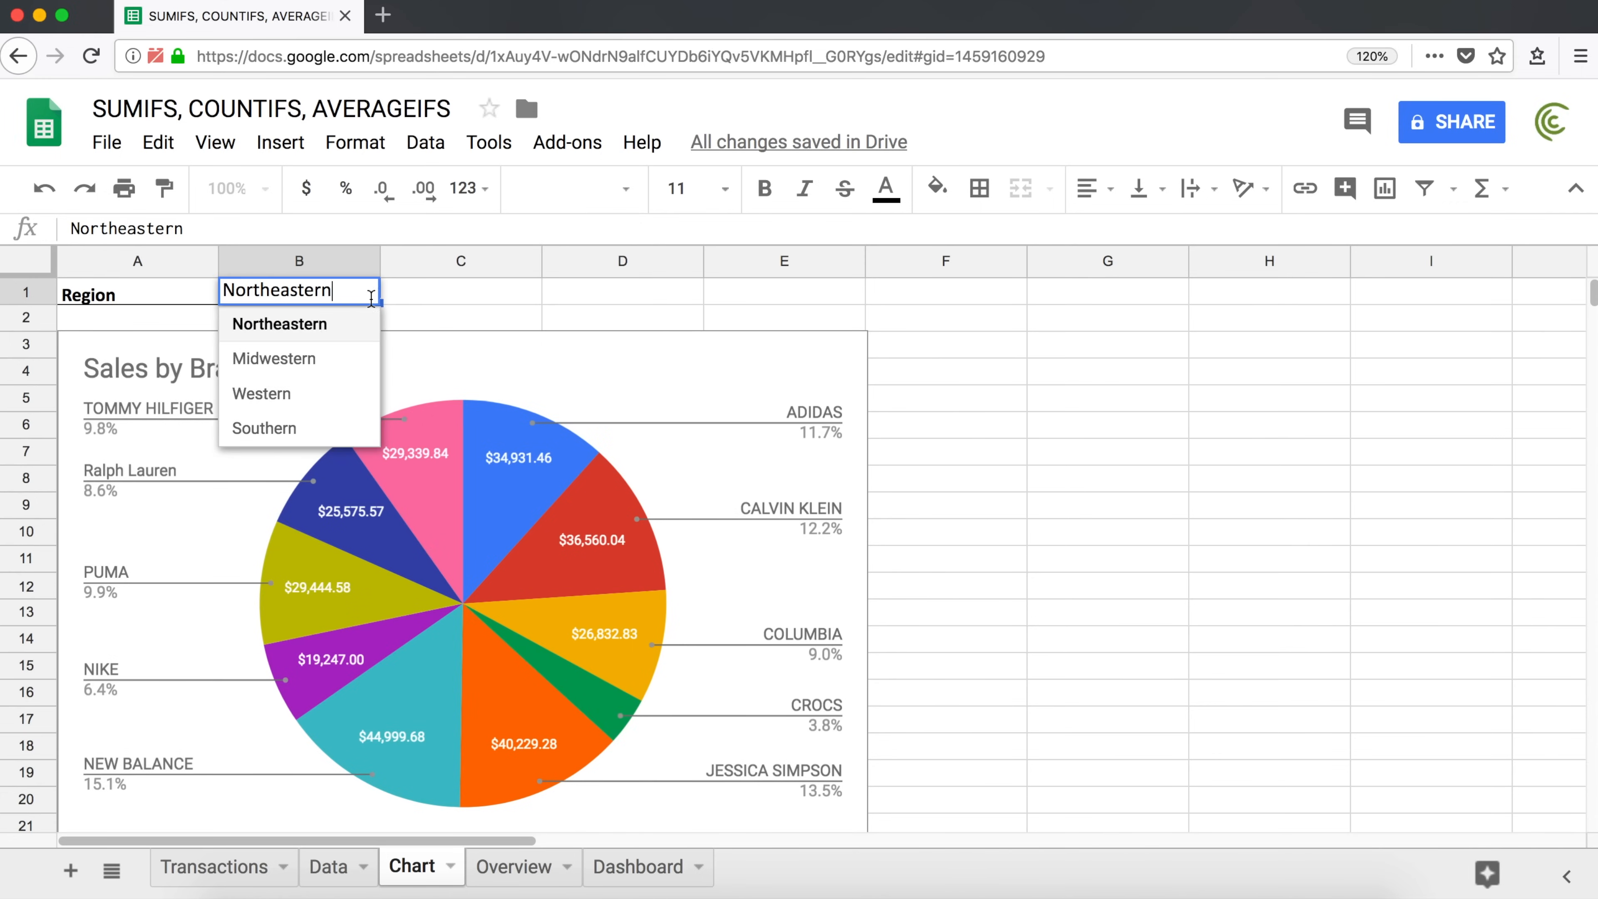
click(318, 418)
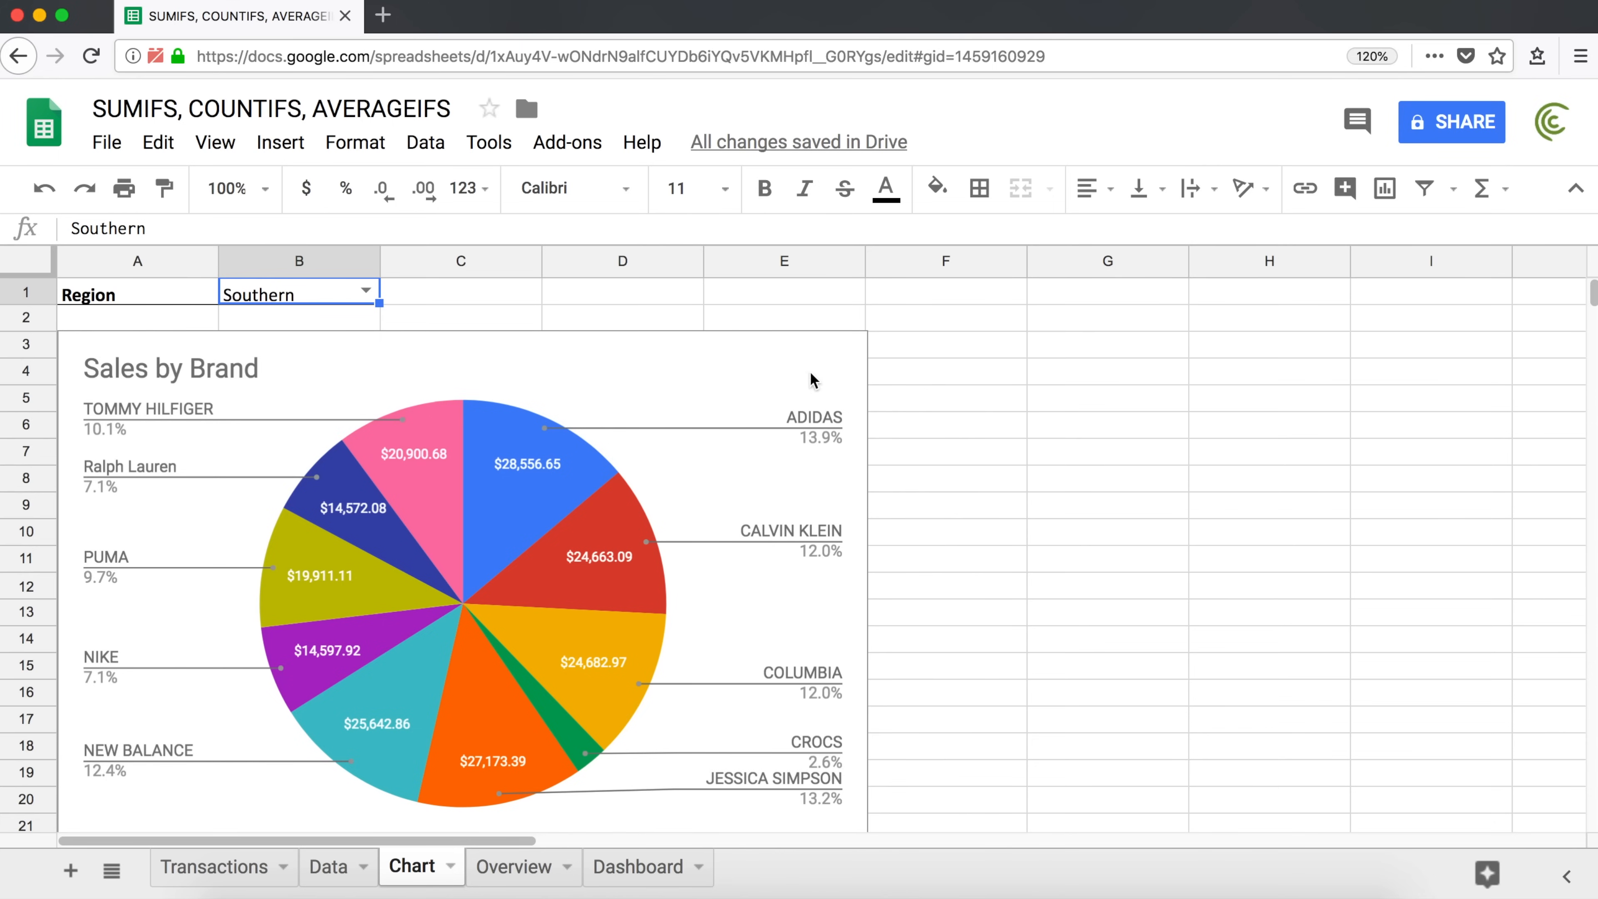
Shrink the pie chart slightly and place it just below the region cell, spanning about rows 3 to 20.
click(787, 384)
drag(868, 330, 805, 370)
drag(663, 382, 668, 346)
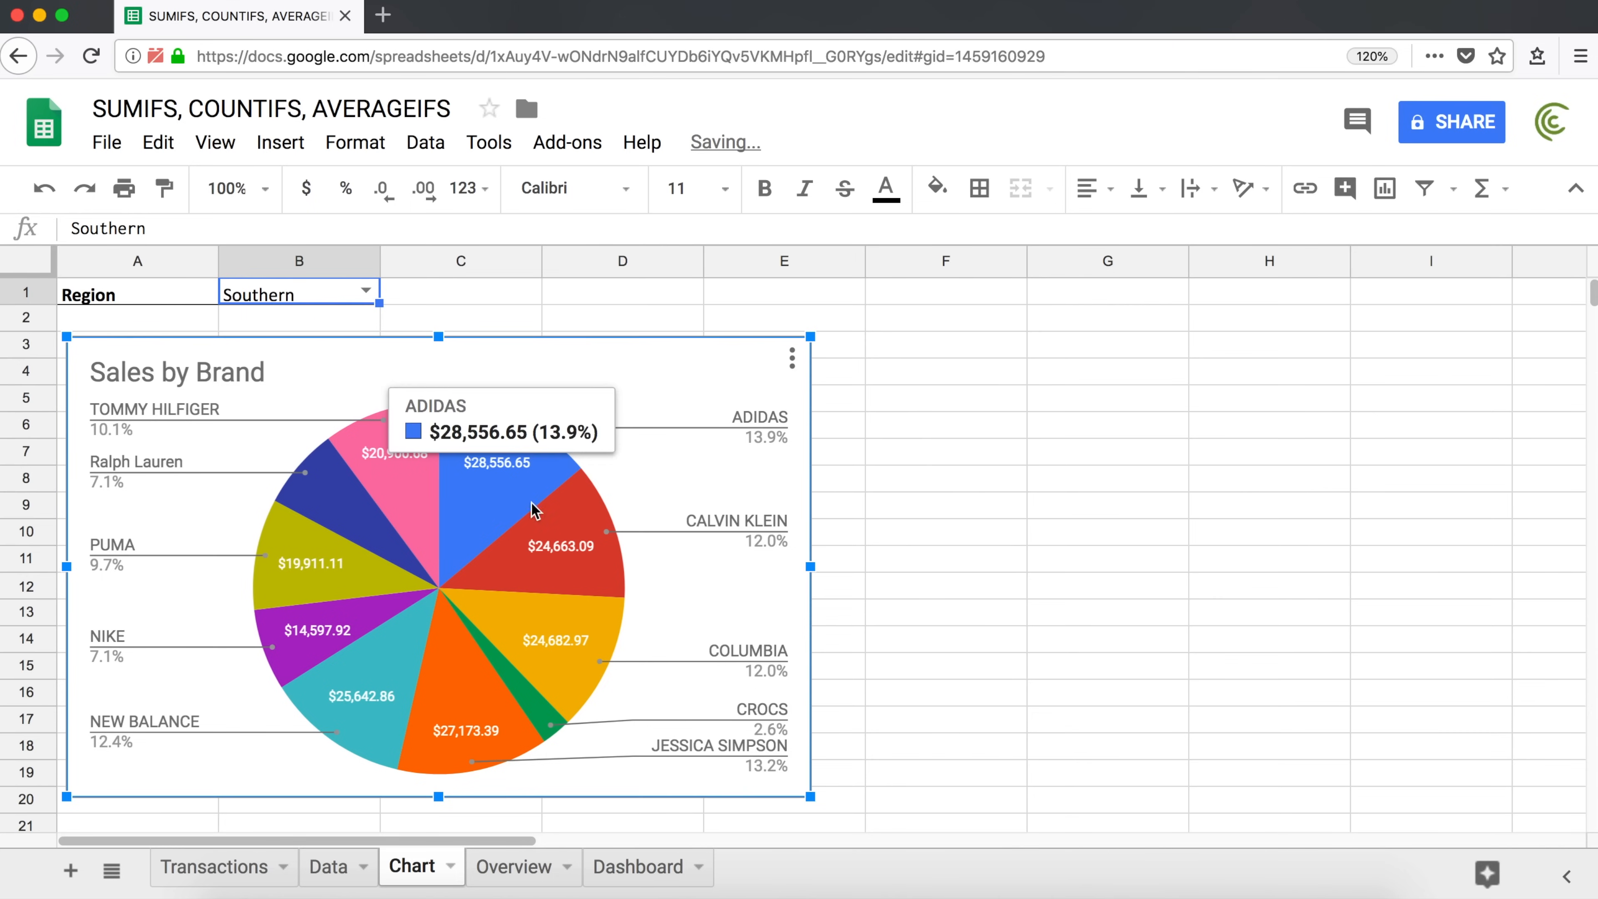
Extend the pie chart's Brand label range to Data!A1:A100.
click(791, 371)
click(727, 395)
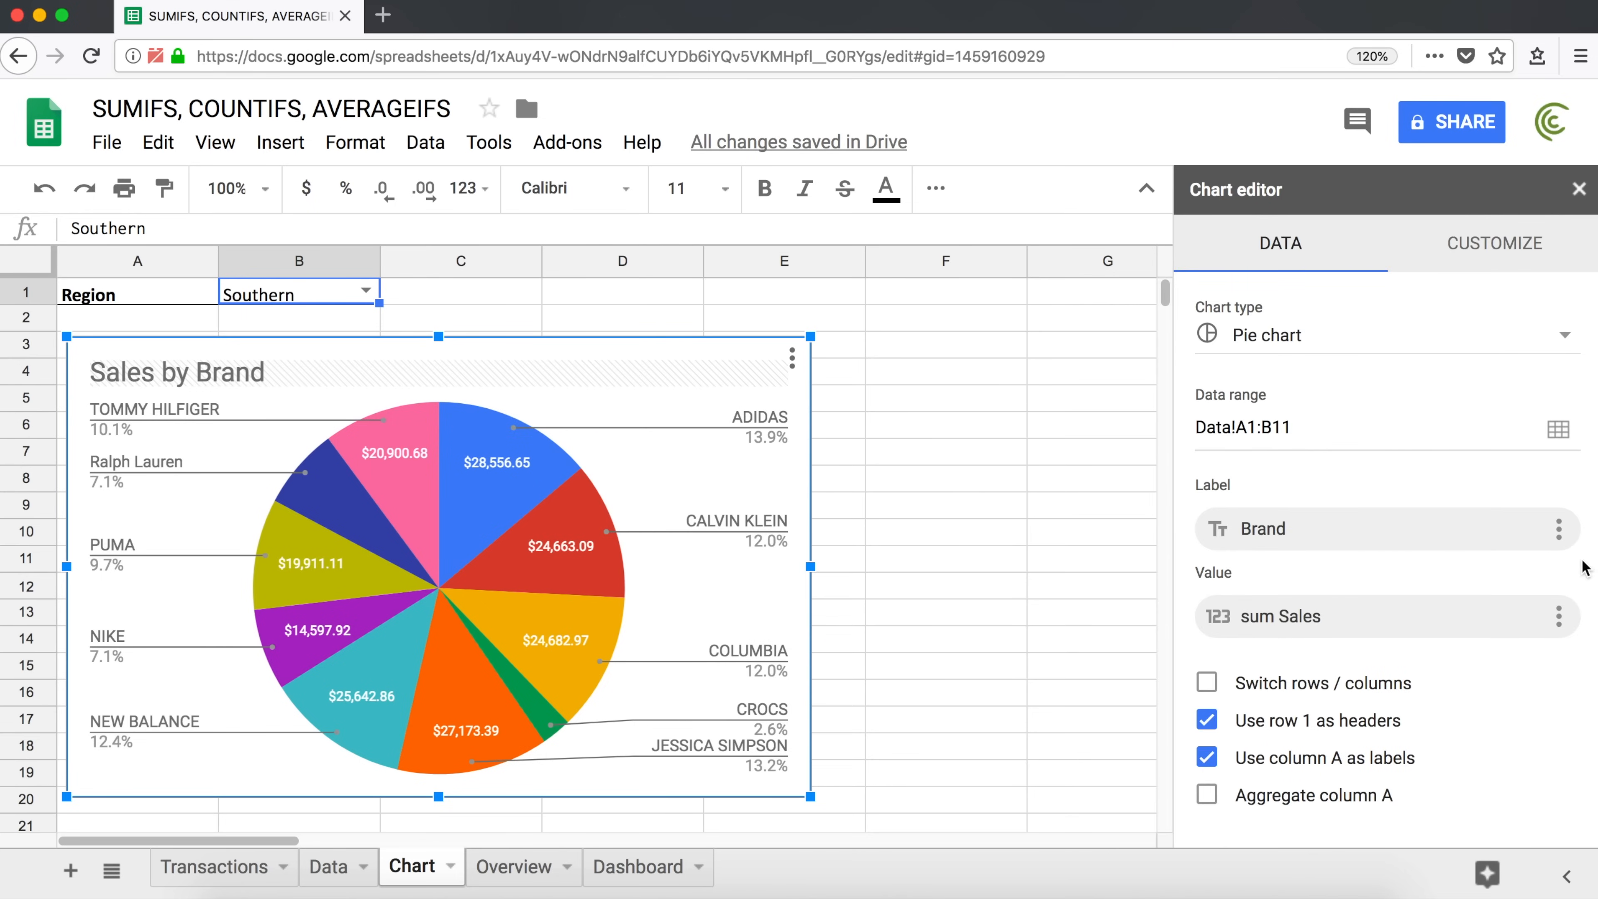
click(1558, 532)
click(1449, 570)
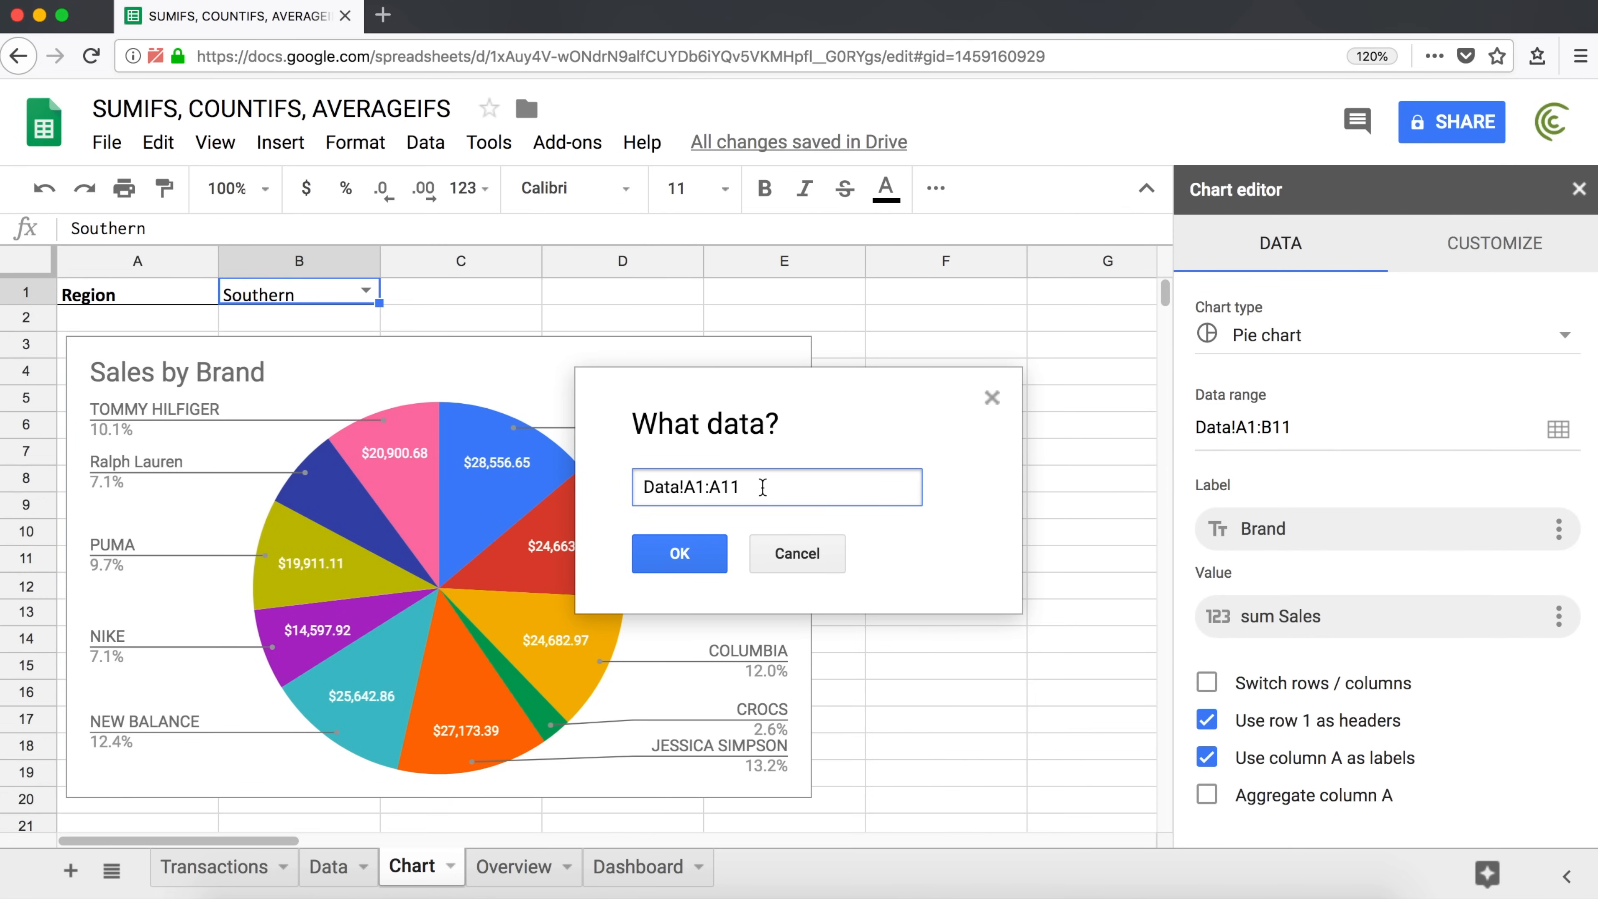
key(BackSpace)
text(00)
click(704, 557)
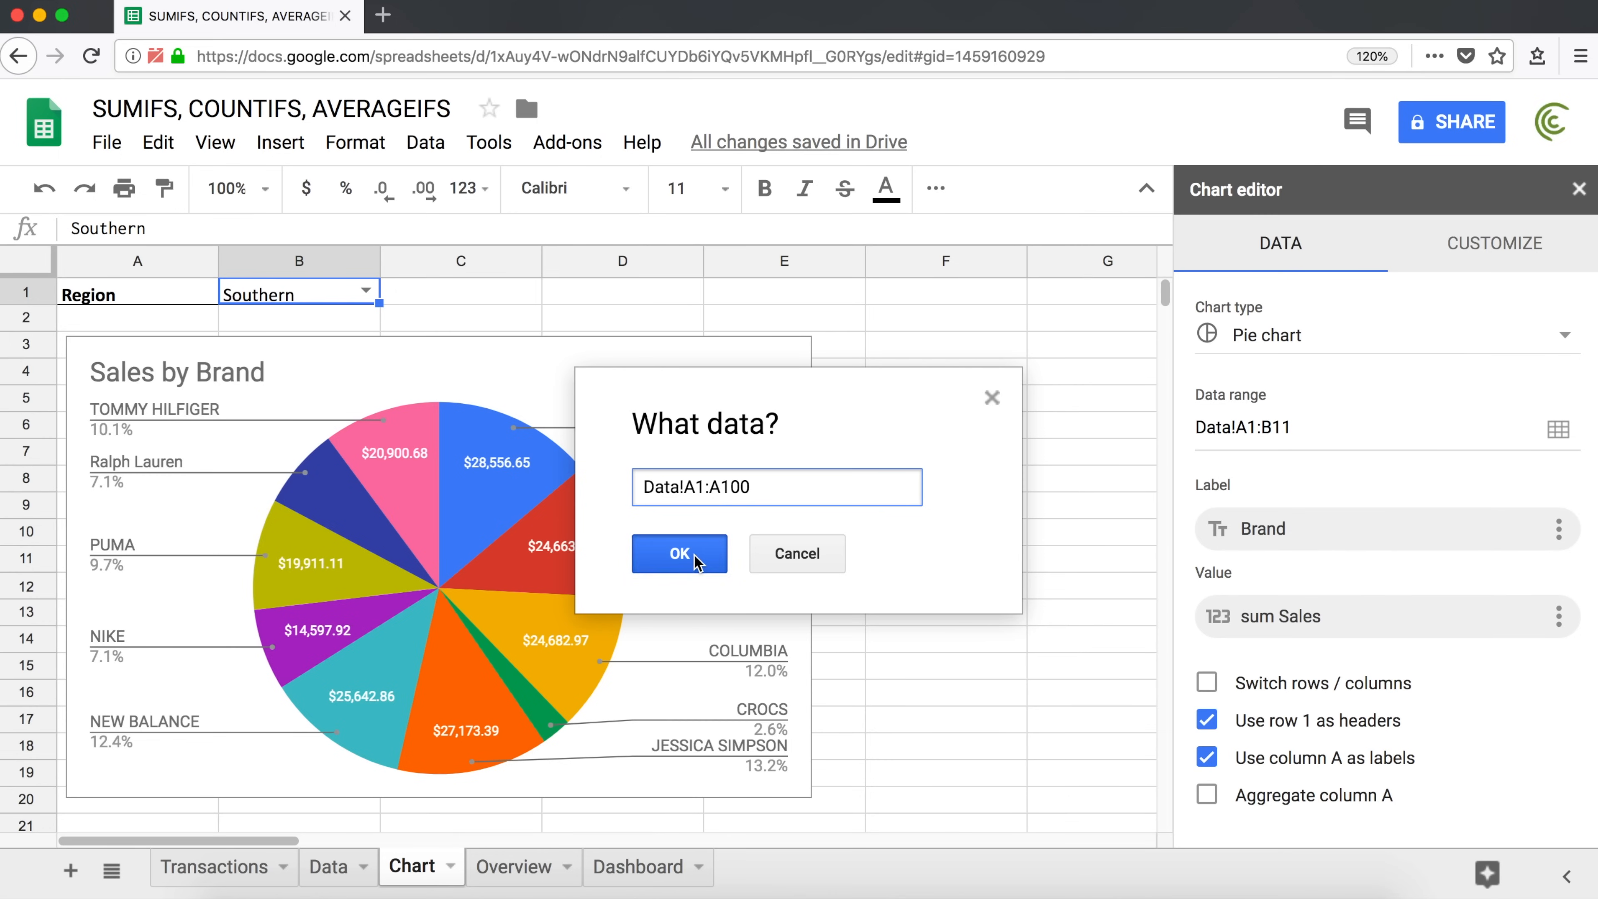
Extend the pie chart's sum Sales value range to Data!B1:B100.
click(1541, 703)
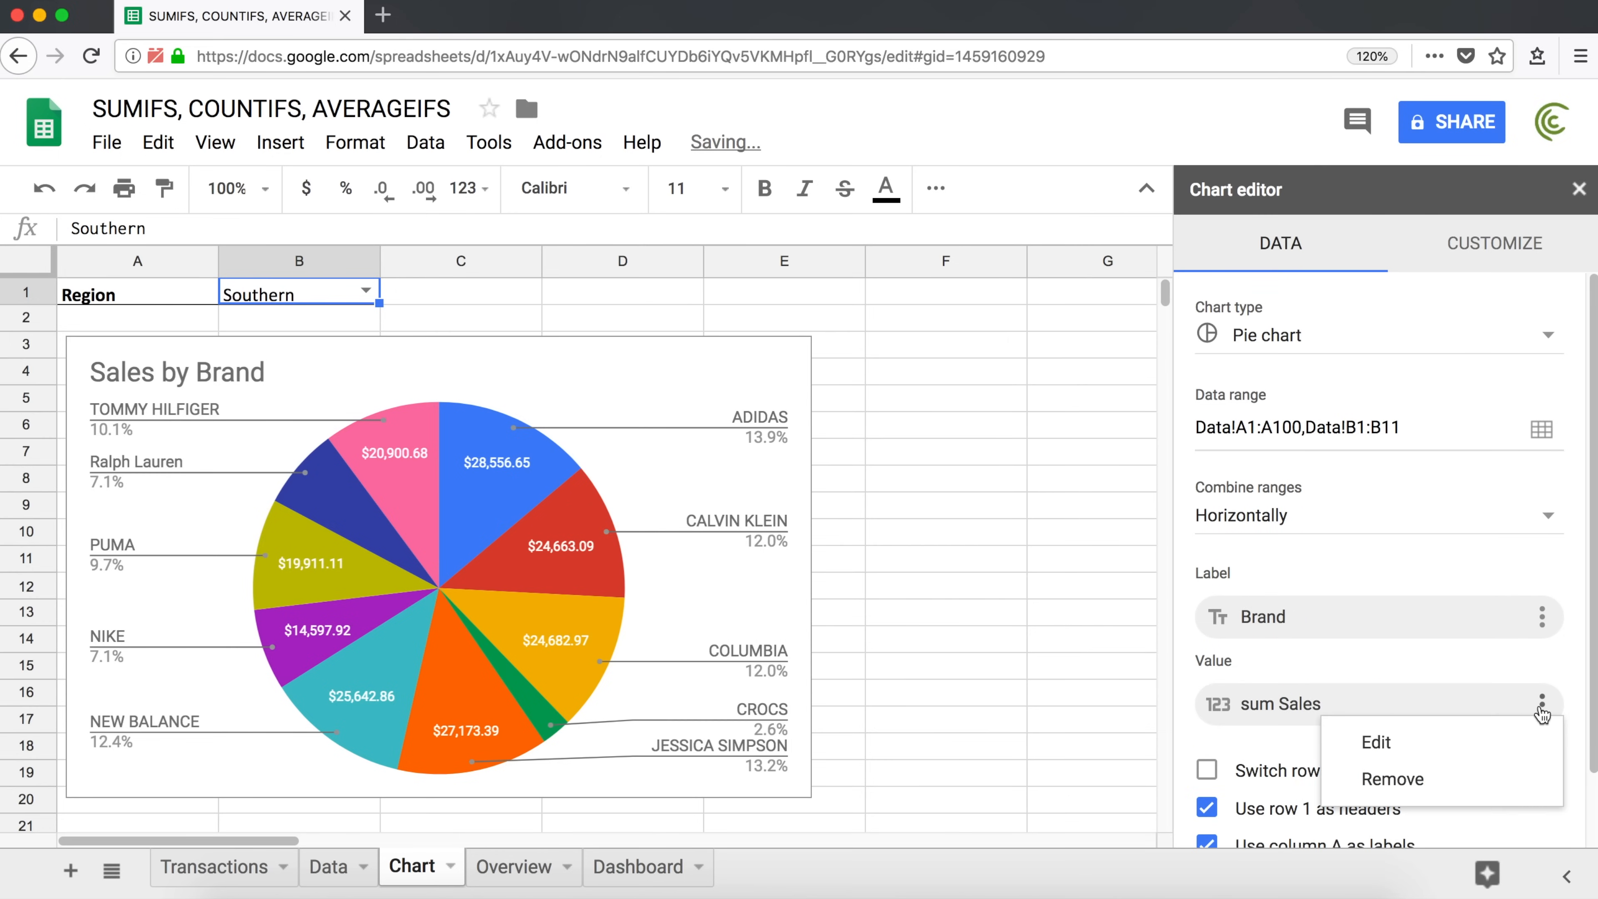
click(1402, 743)
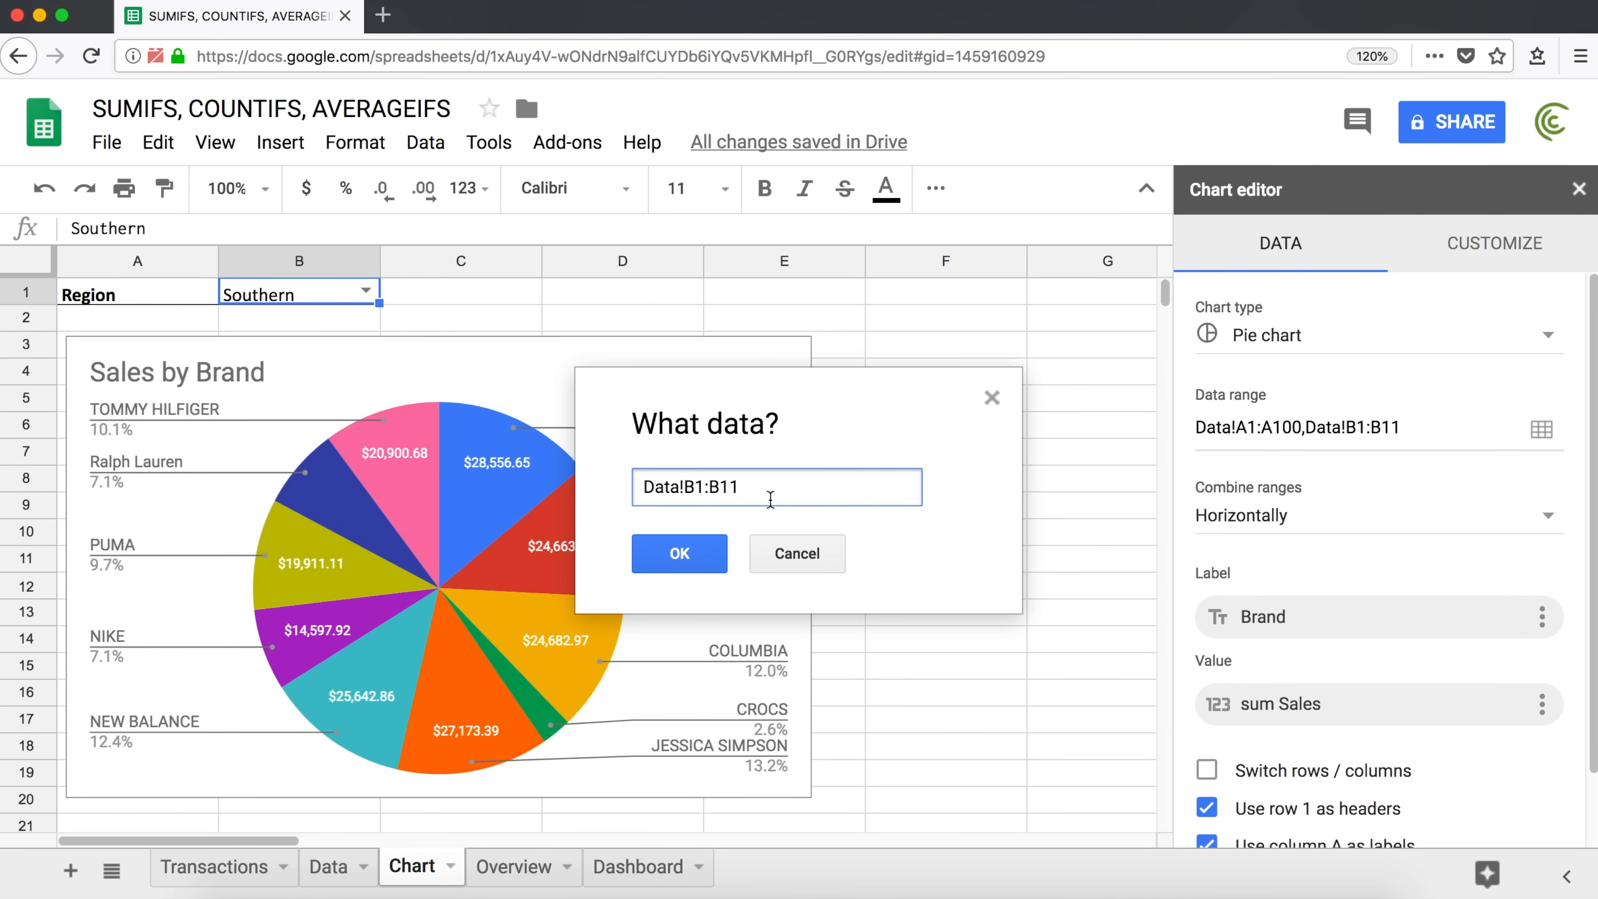
key(BackSpace)
text(00)
click(676, 554)
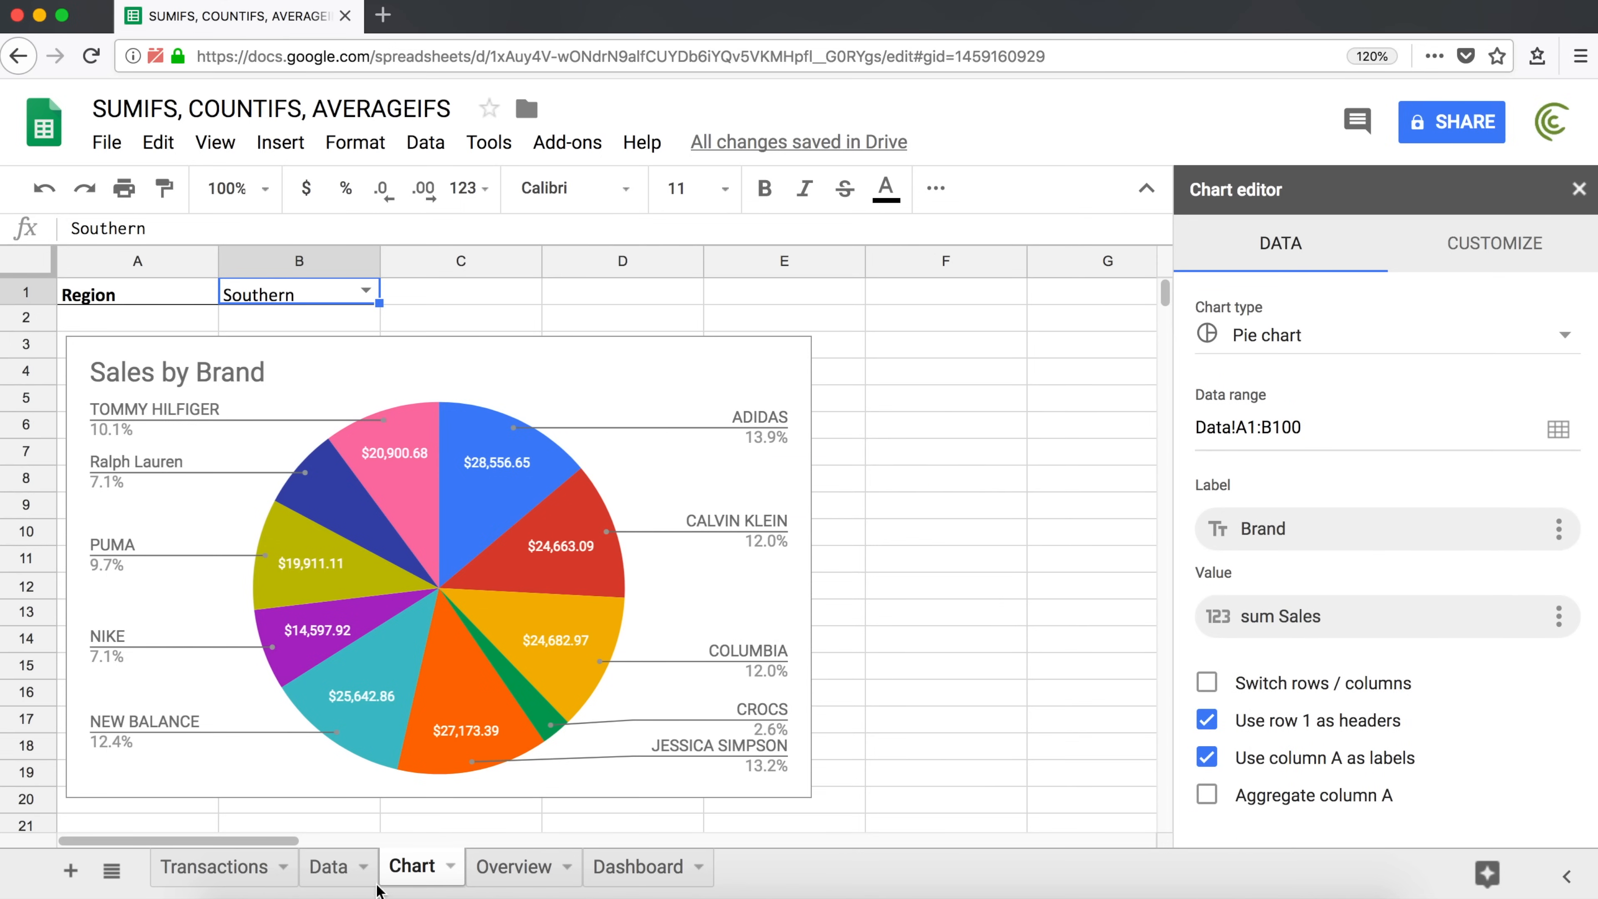
Check the empty rows below the brand list on the Data sheet and return to the pie chart on the Chart sheet.
click(328, 874)
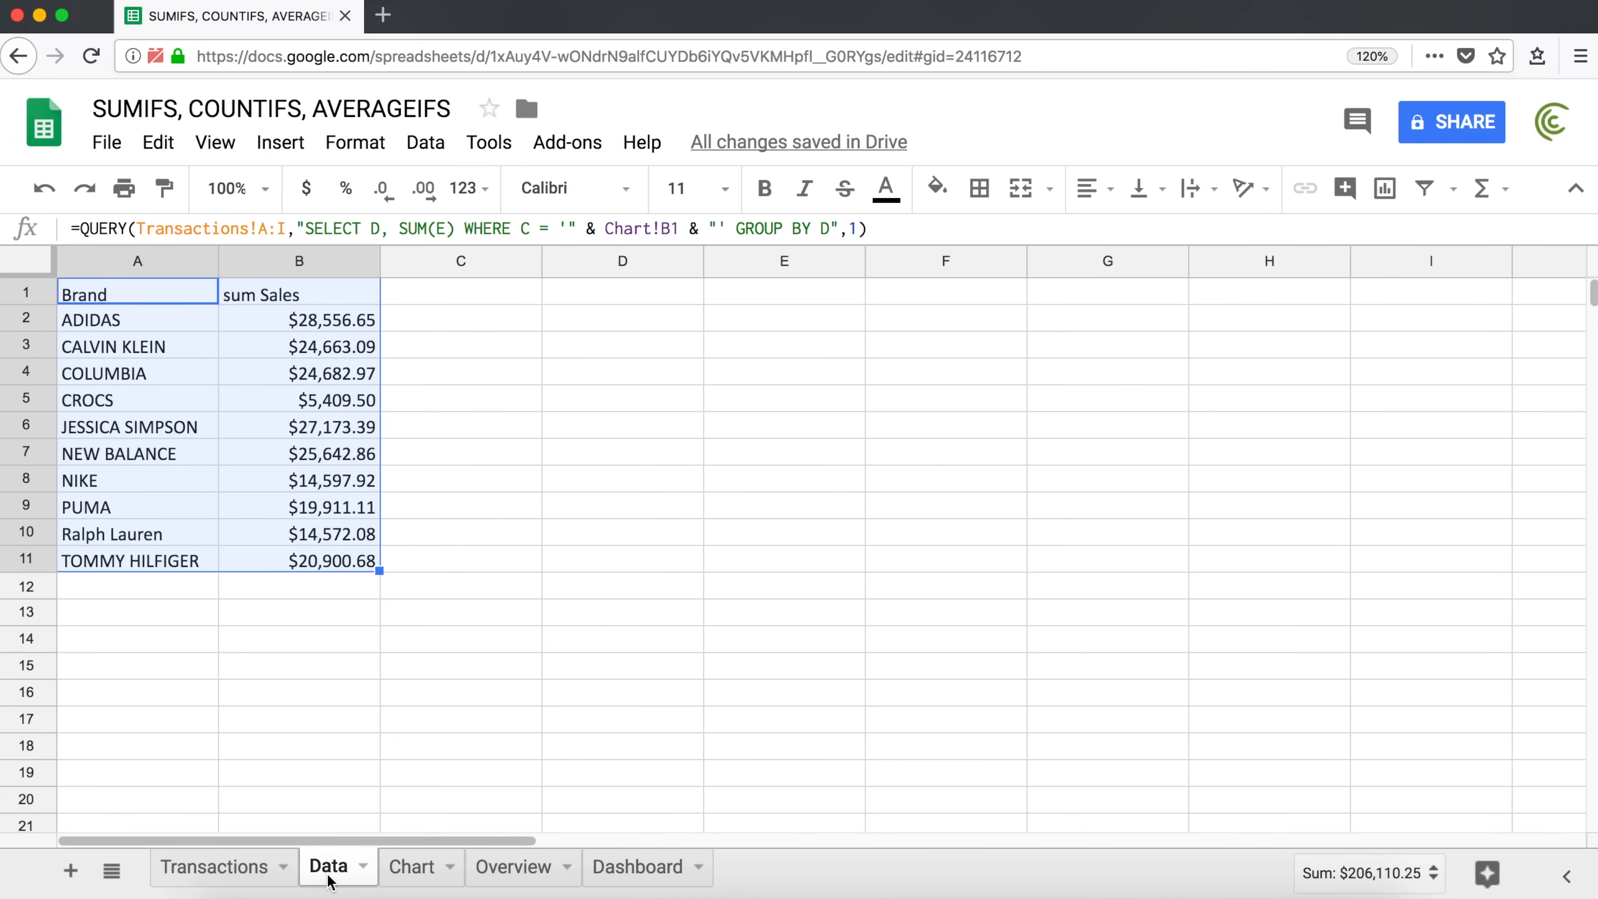
click(135, 598)
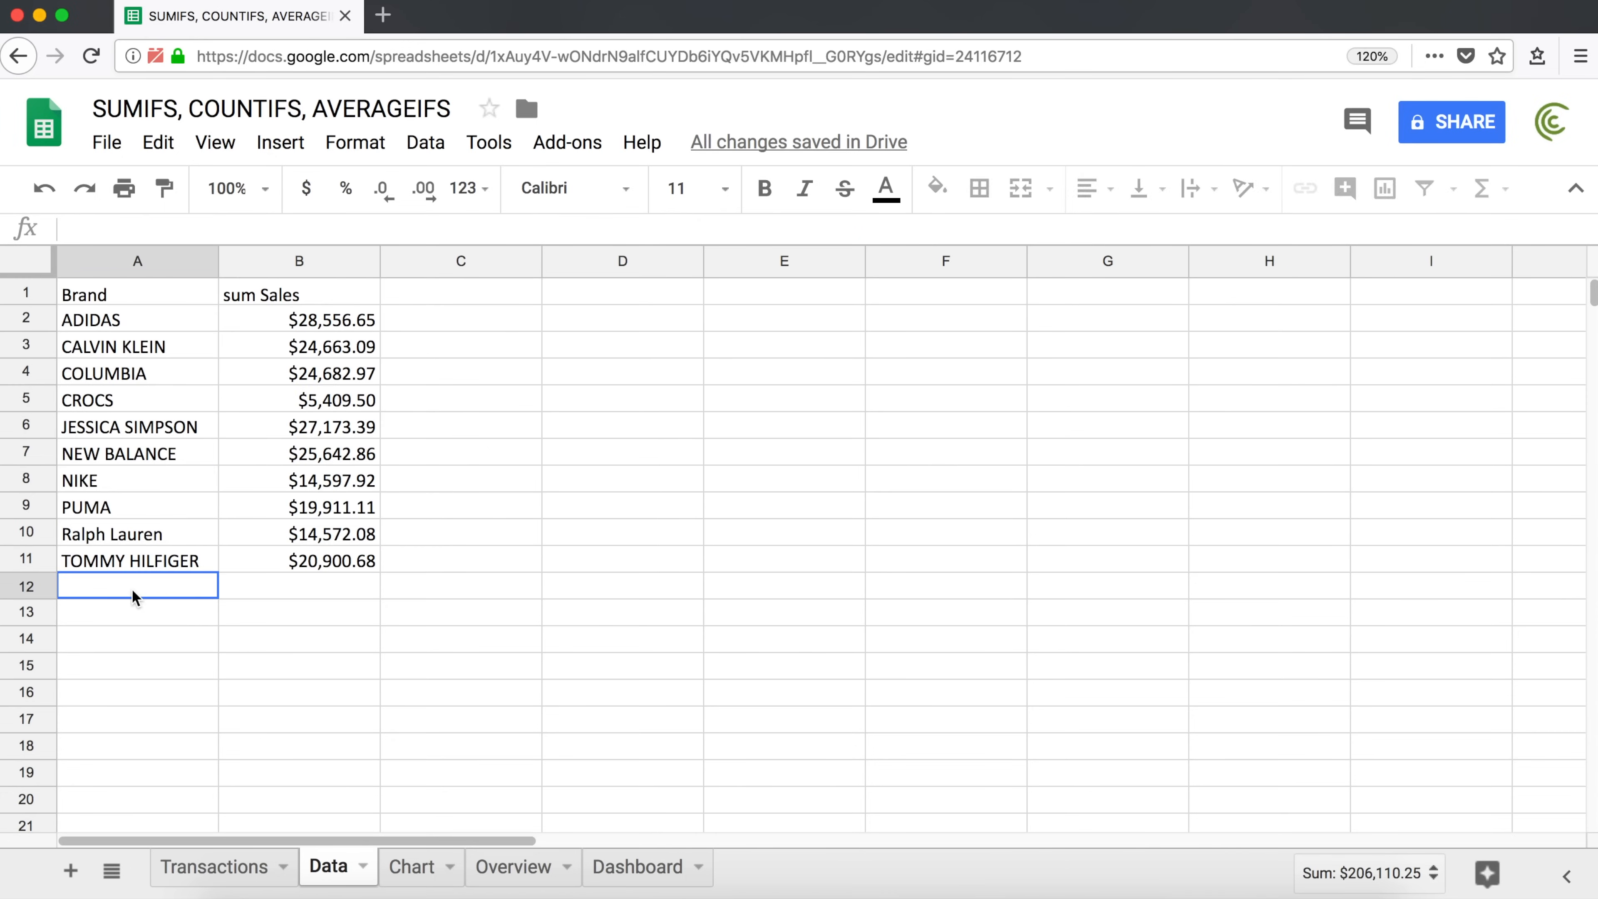
click(415, 868)
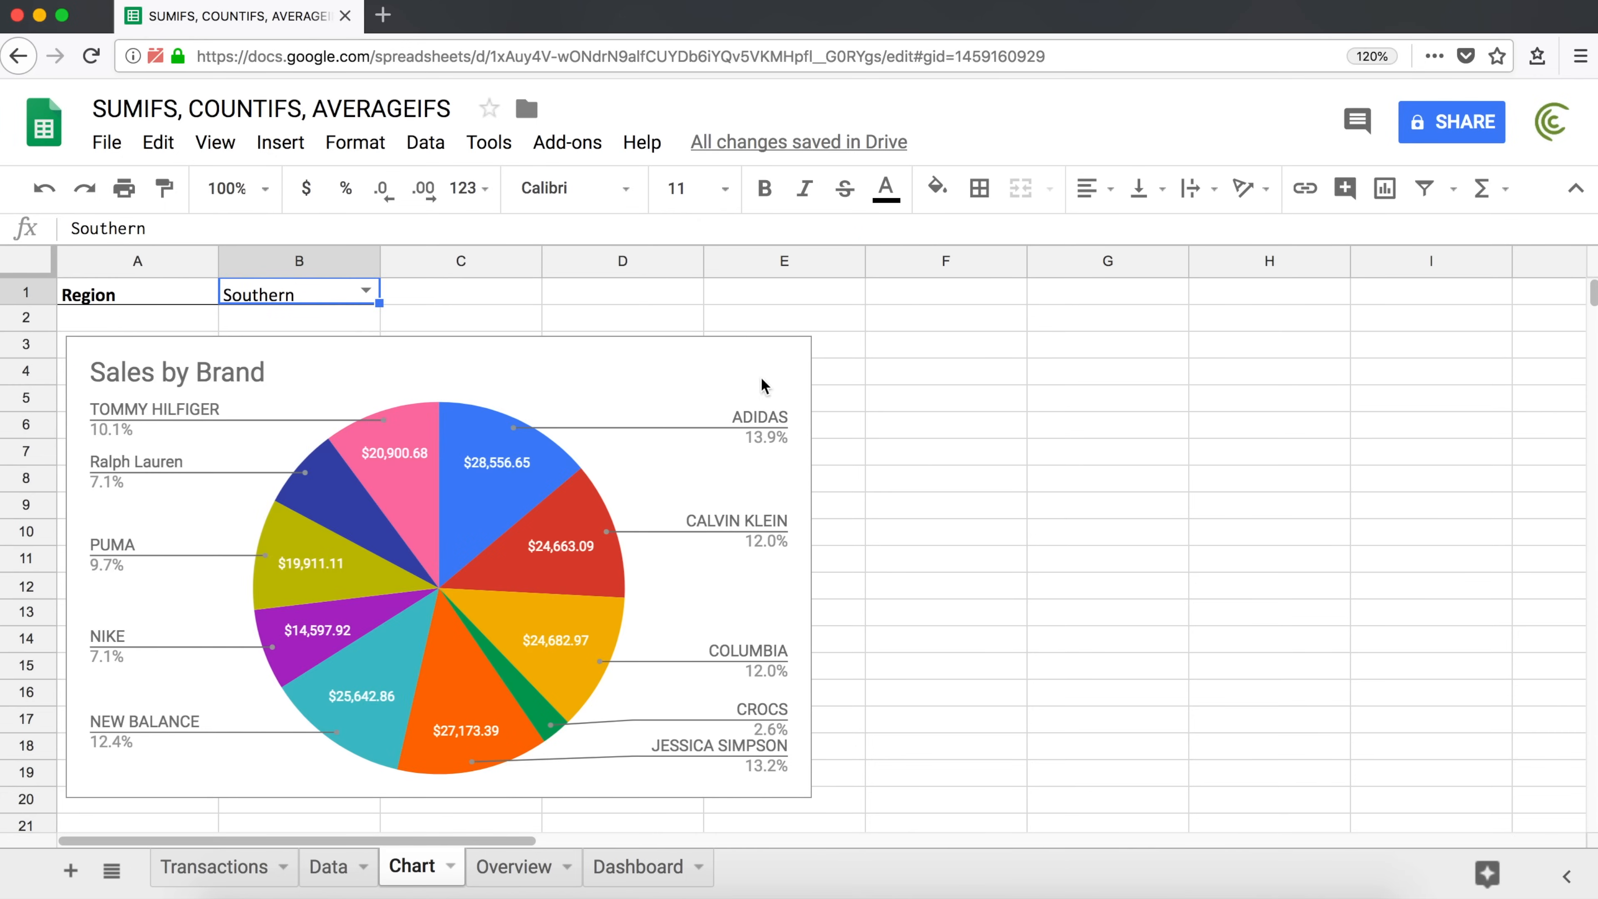
click(289, 475)
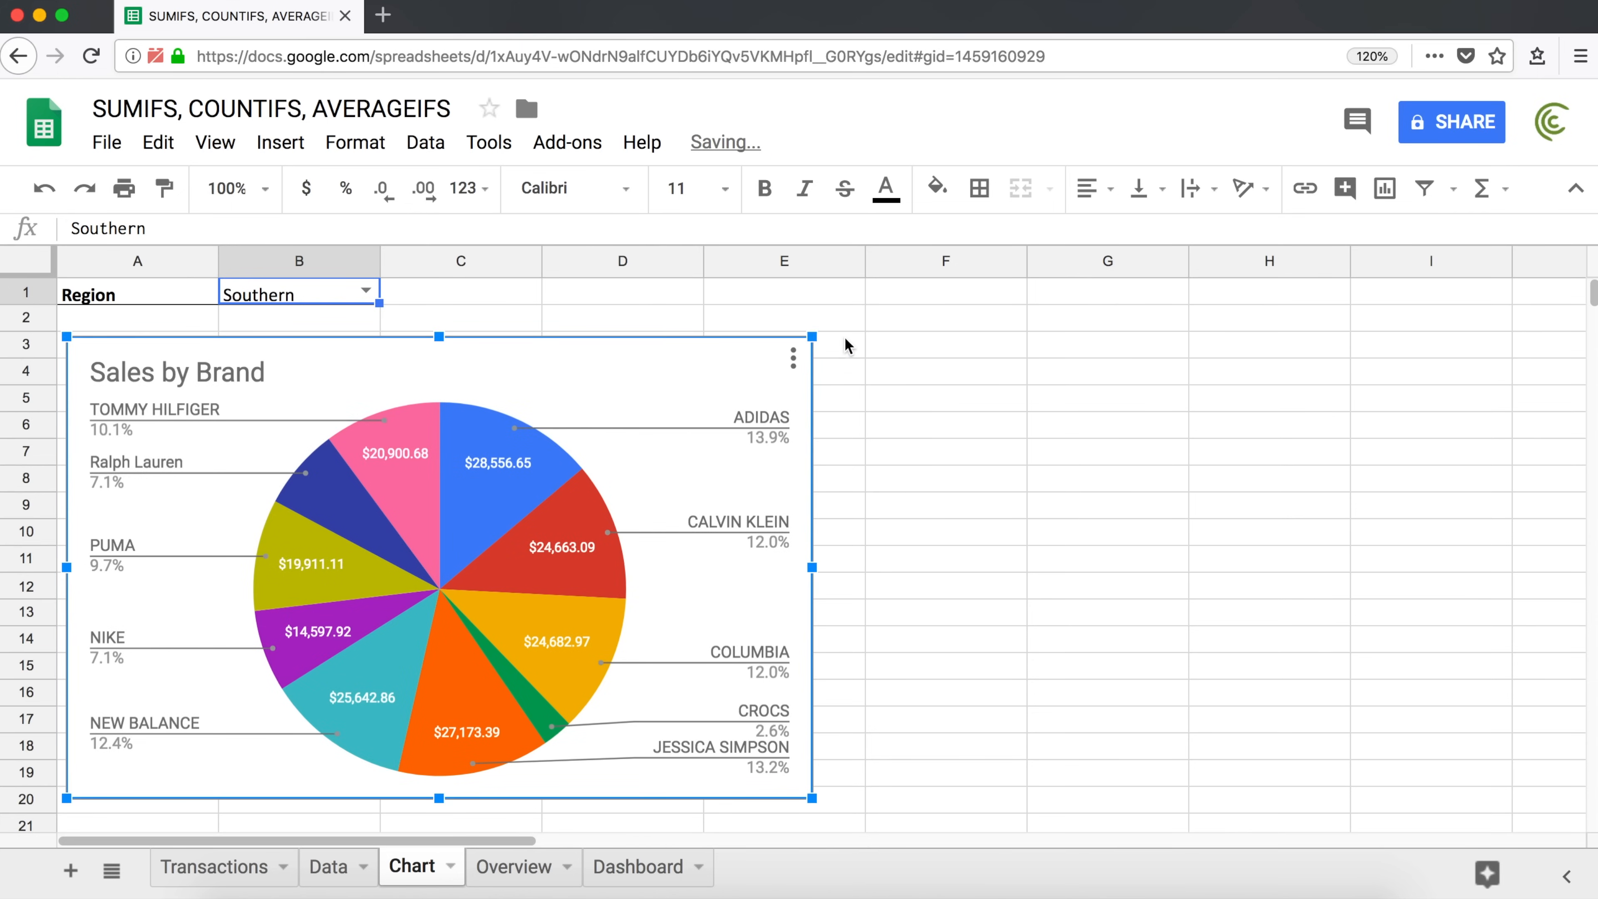
click(849, 348)
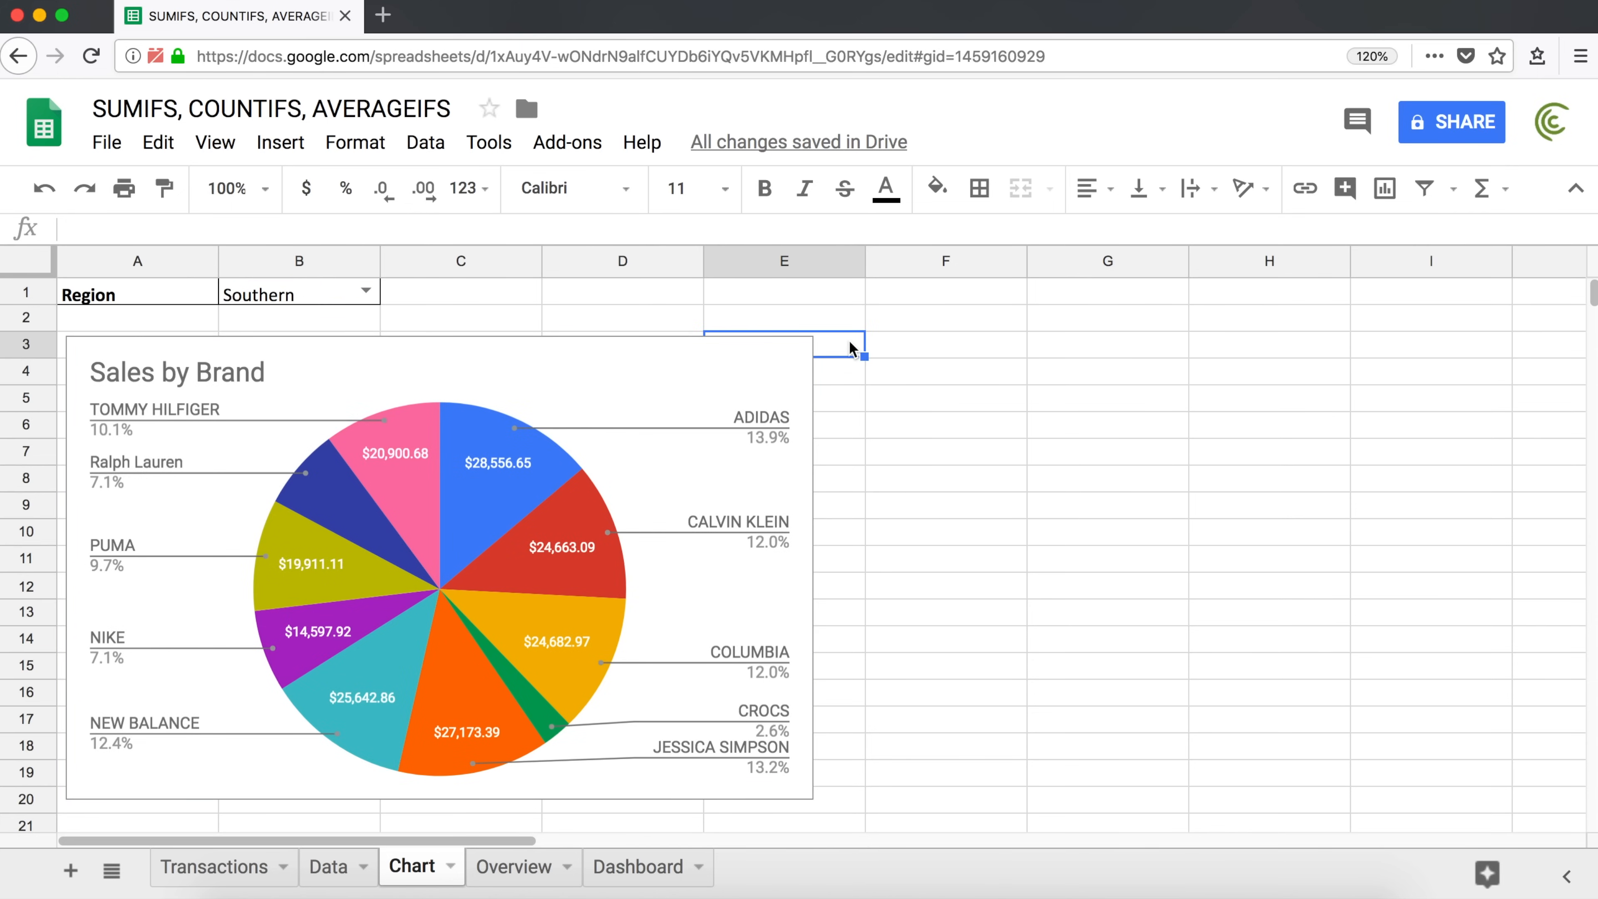